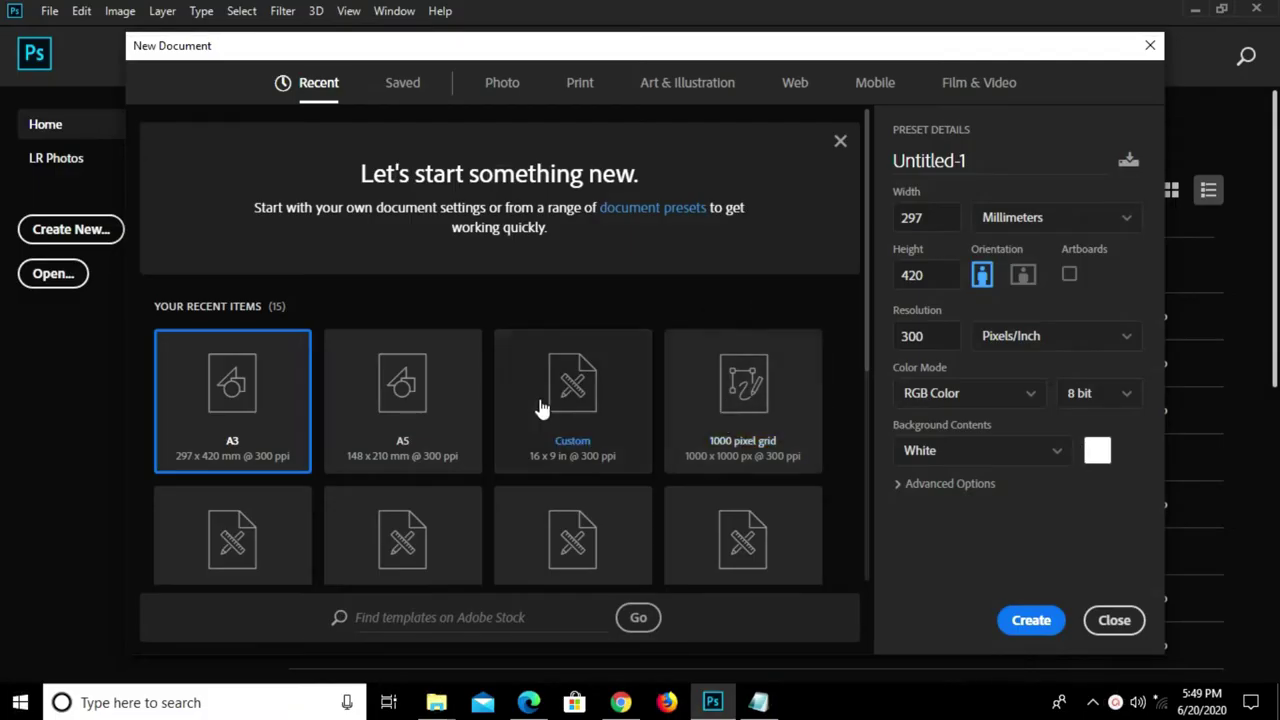
- Create a new A3 portrait document (297 x 420 mm, 300 ppi) and unlock its background as Layer 0
left_click(589, 92)
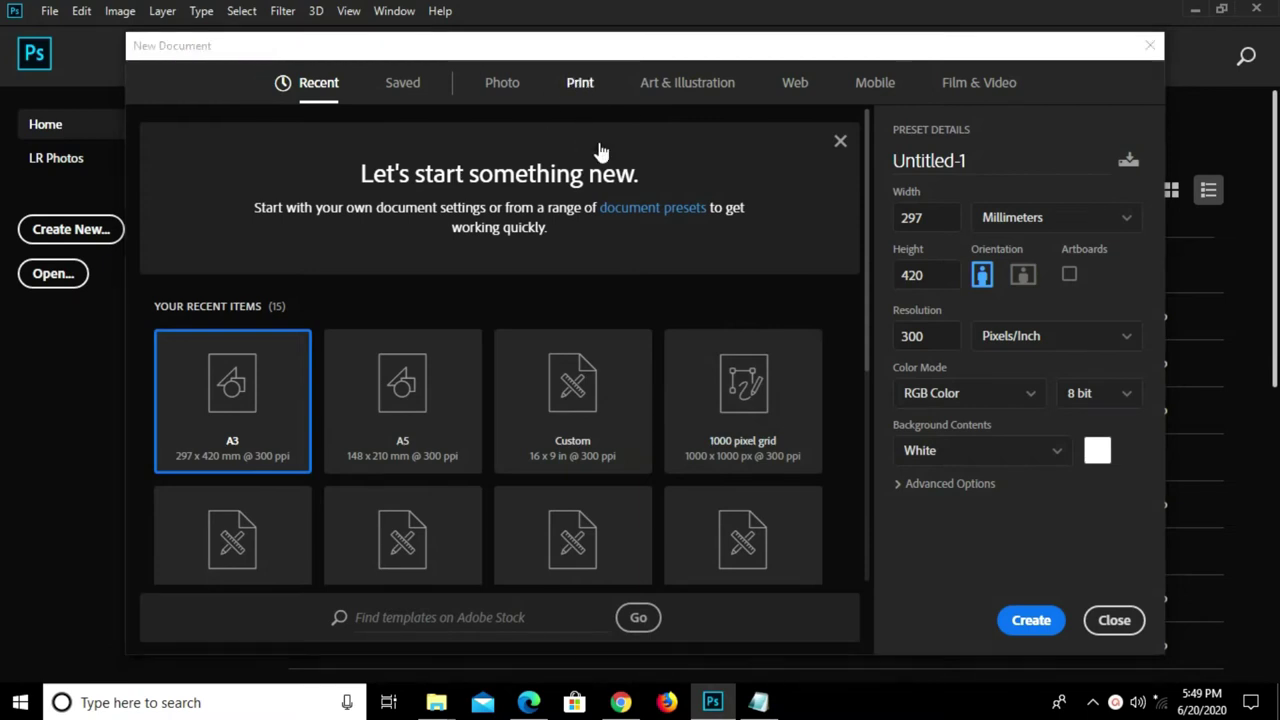
key("Escape")
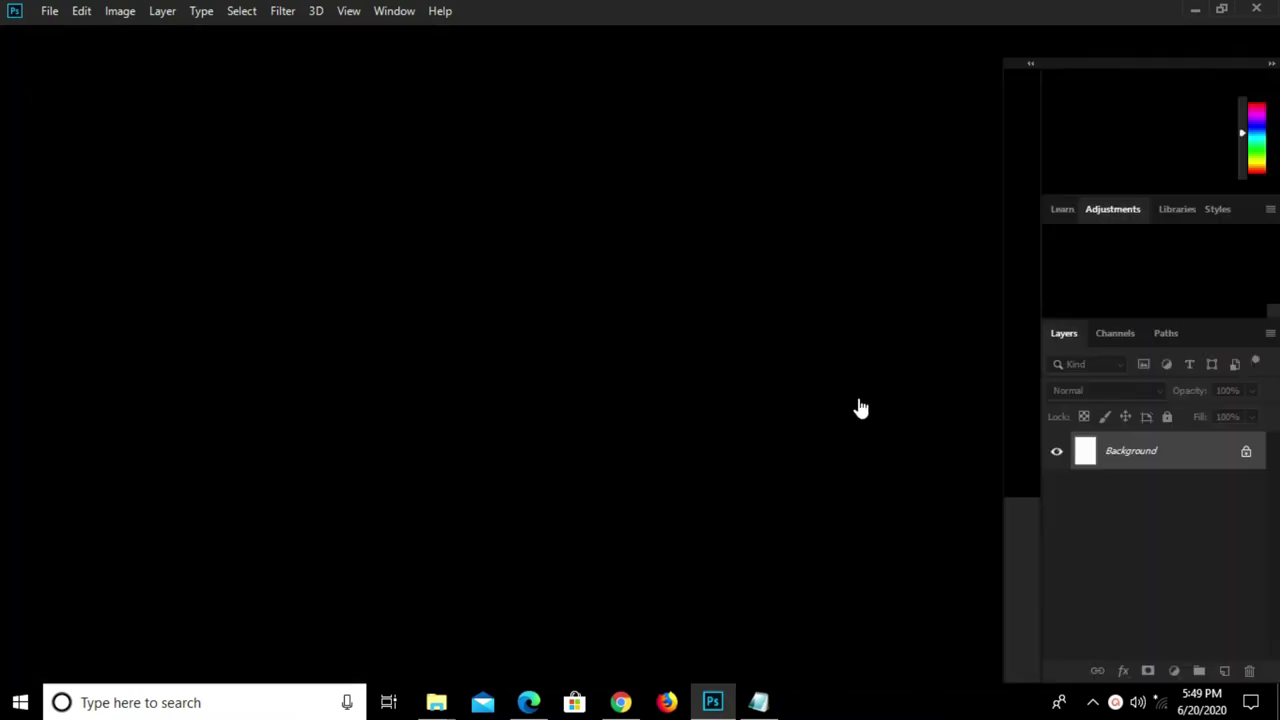
key("ctrl+t")
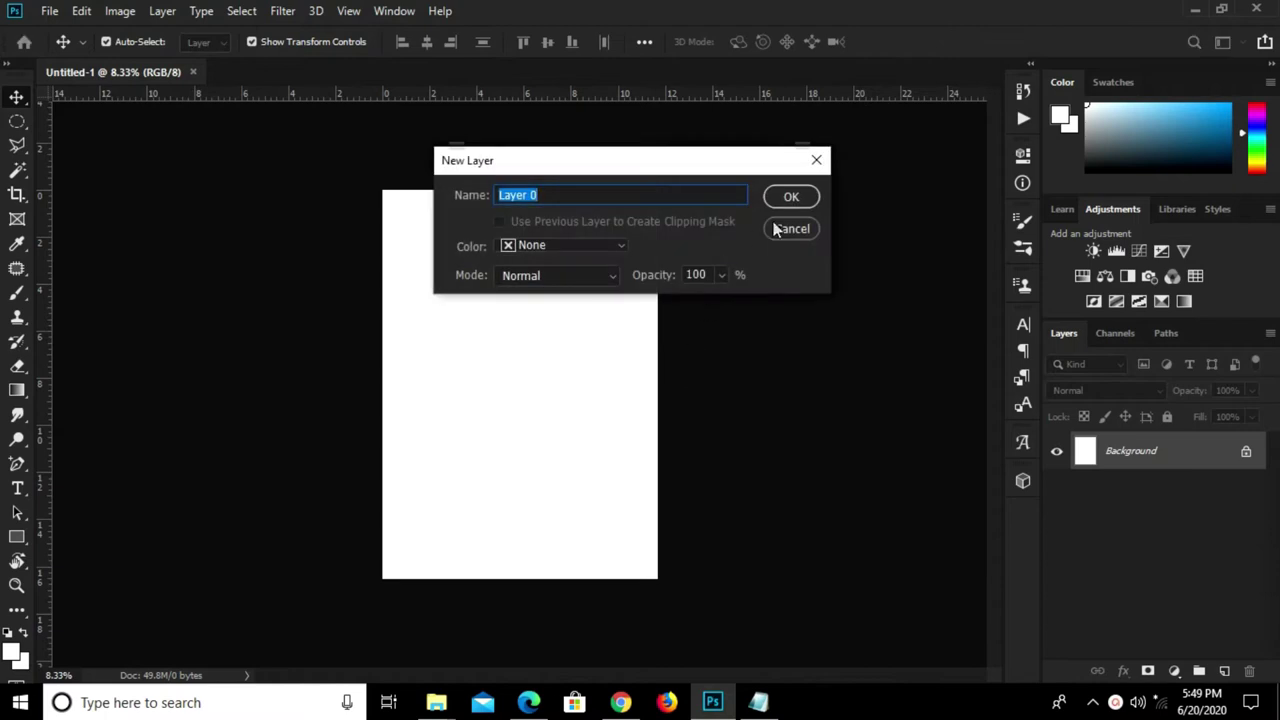
left_click(786, 204)
key("ctrl+0")
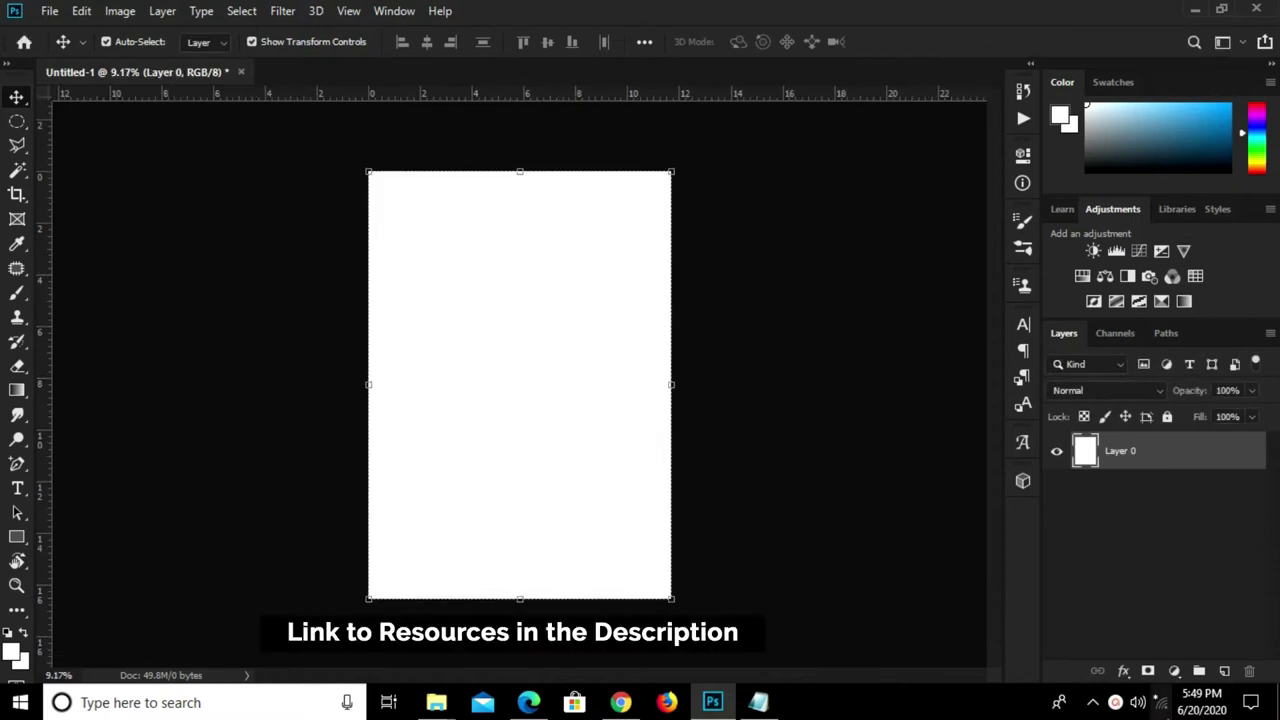
- Copy the teal colour code 026c66 from the super sale notes in Notepad
left_click(758, 702)
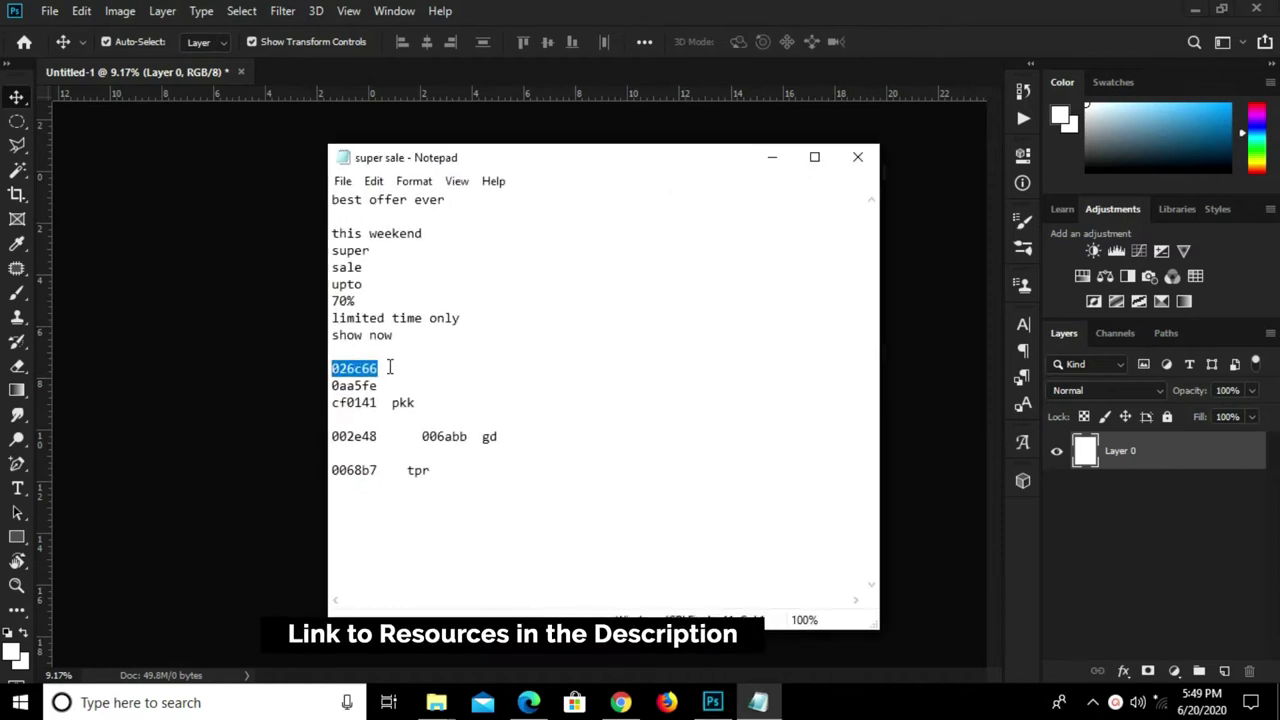
right_click(357, 368)
left_click(401, 428)
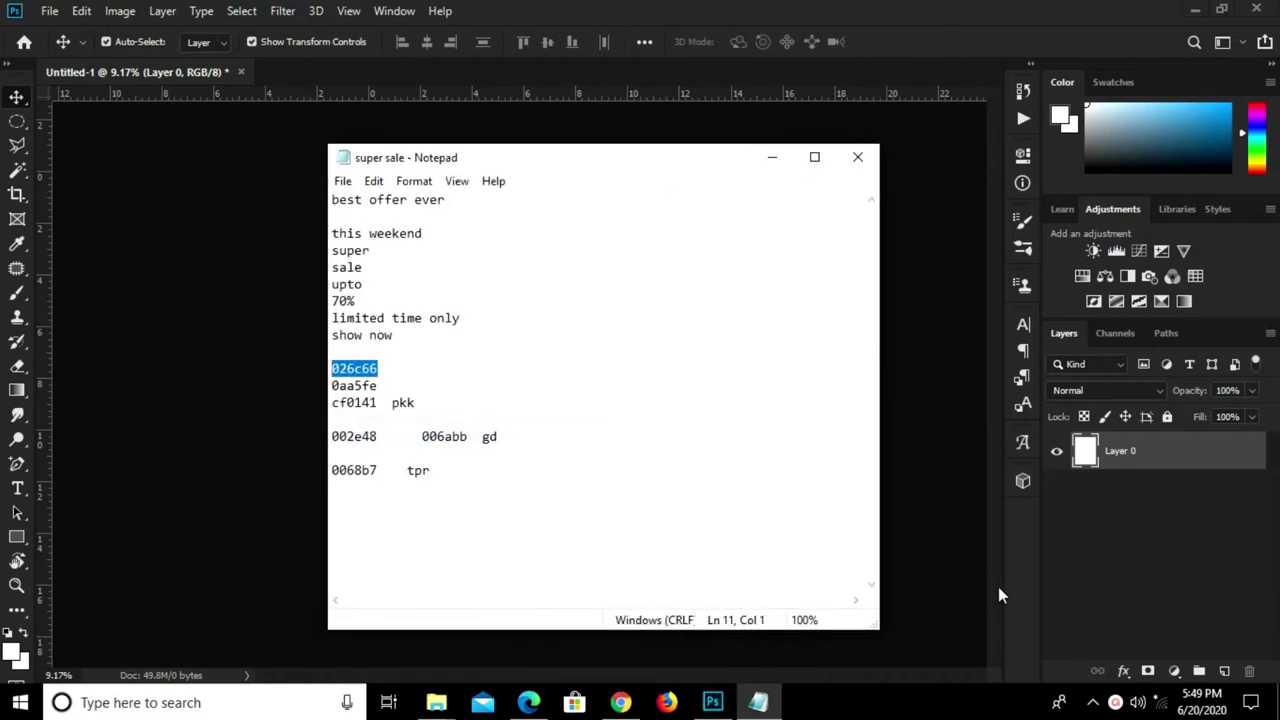
left_click(998, 586)
left_click(1175, 671)
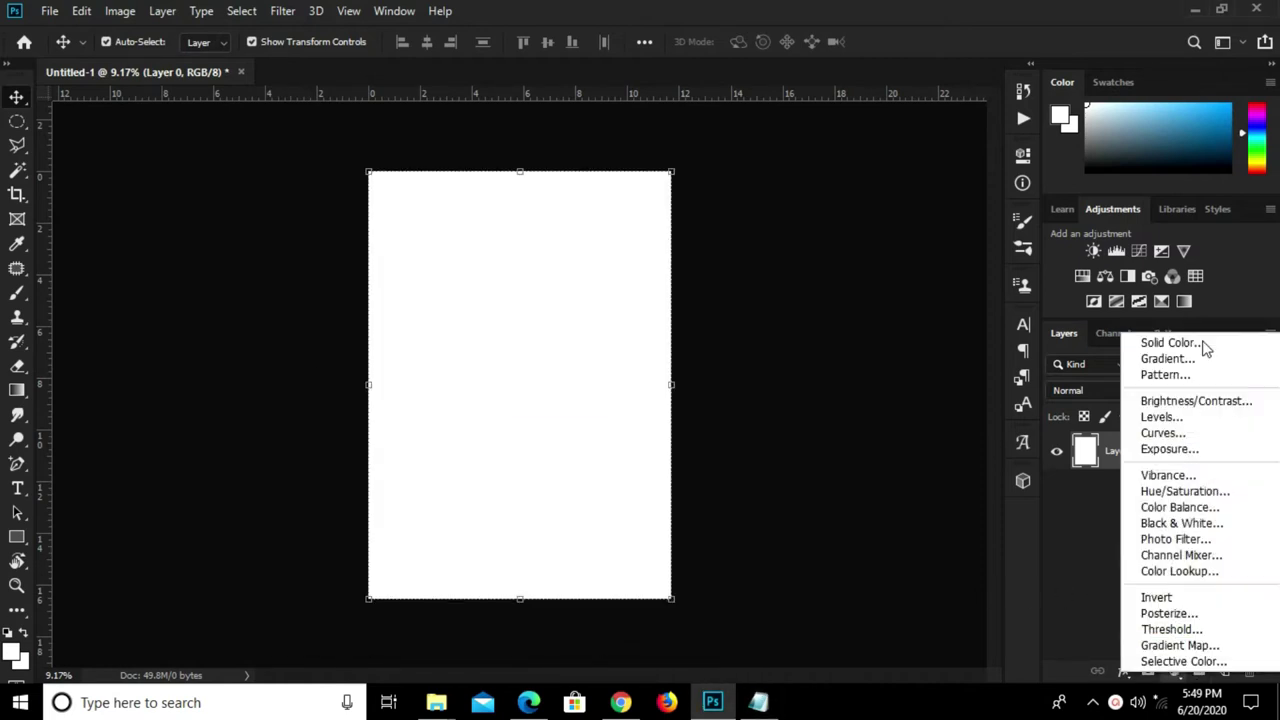
- Add a Solid Color fill layer in teal 026c66 over the whole poster
left_click(1200, 342)
key("ctrl+v")
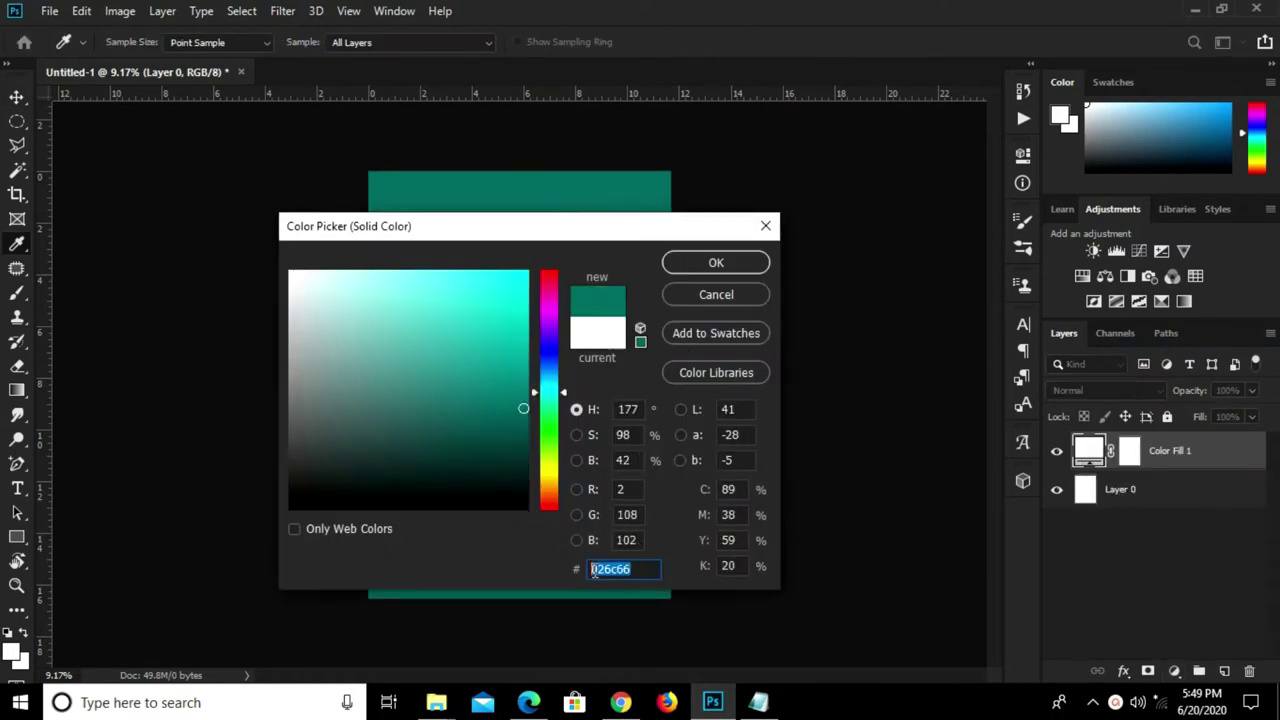
left_click(703, 264)
scroll(528, 398, "up", 2)
scroll(528, 398, "down", 1)
left_click(47, 10)
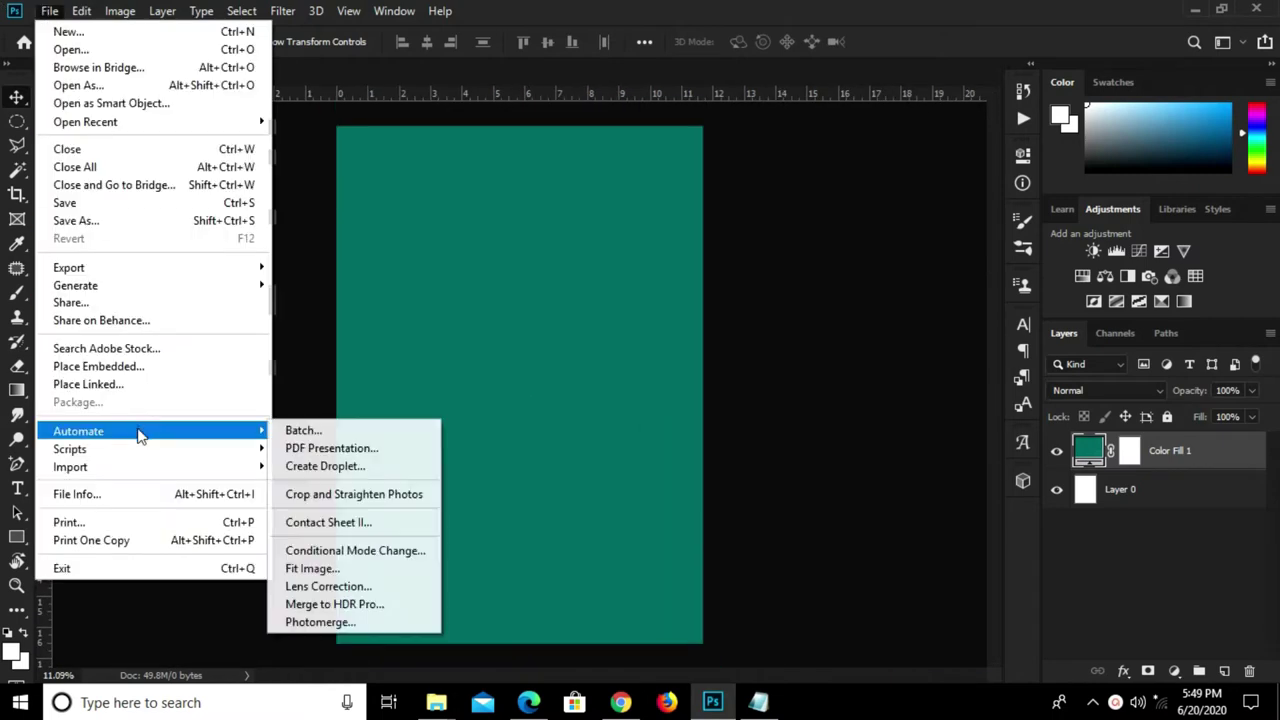
- Place Ray-PNG-Free-Download from the Downloads folder as an embedded image
left_click(95, 366)
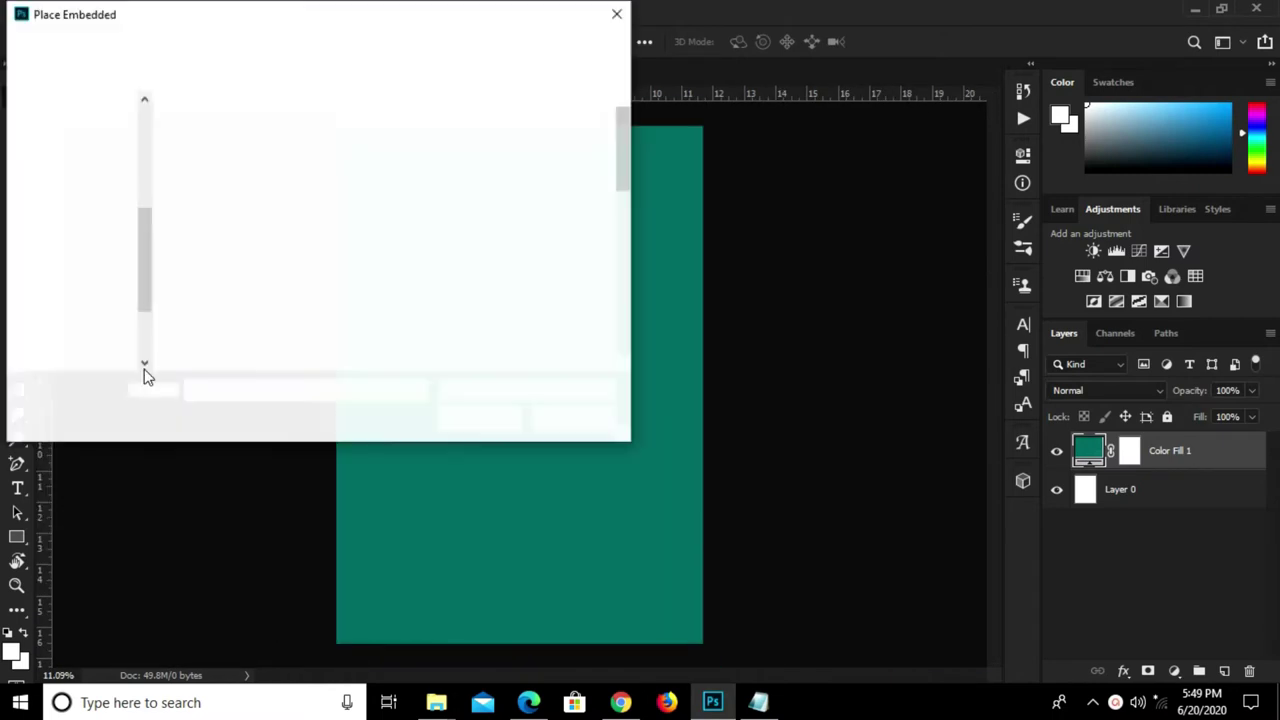
scroll(347, 230, "down", 1)
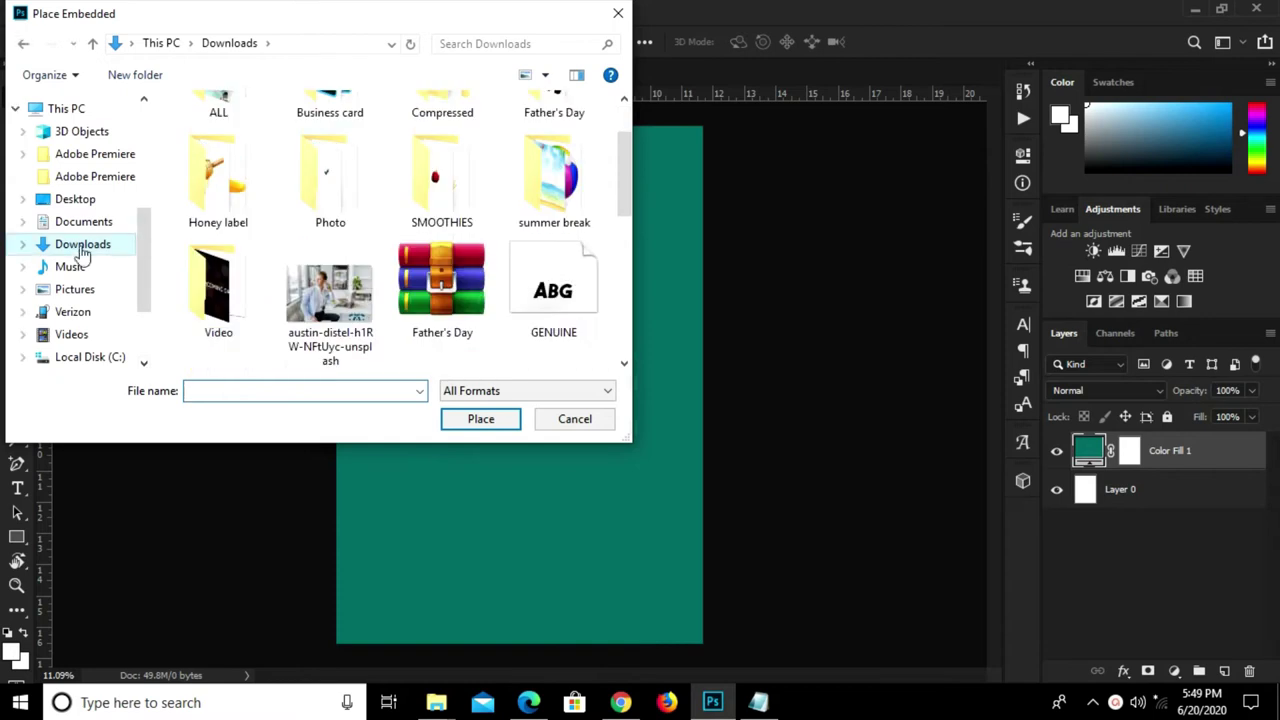
left_click(104, 247)
scroll(345, 235, "down", 5)
scroll(360, 230, "down", 2)
scroll(370, 228, "up", 2)
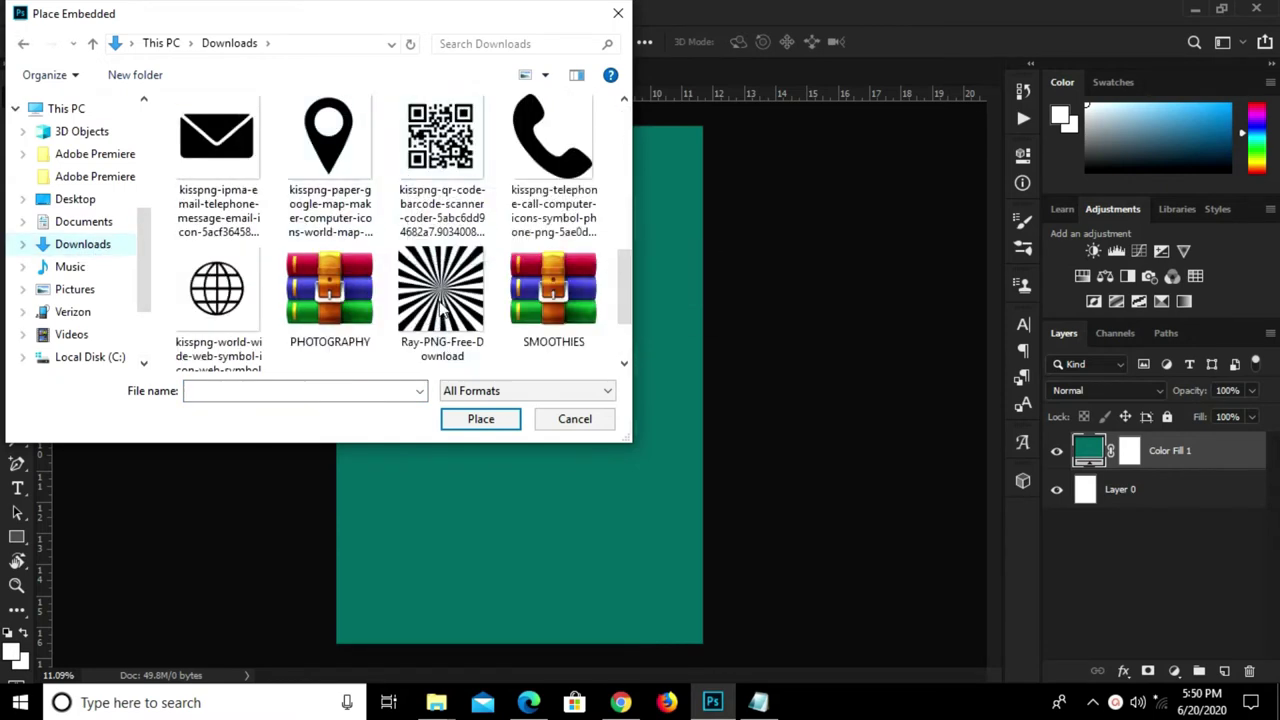
left_click(442, 300)
left_click(481, 419)
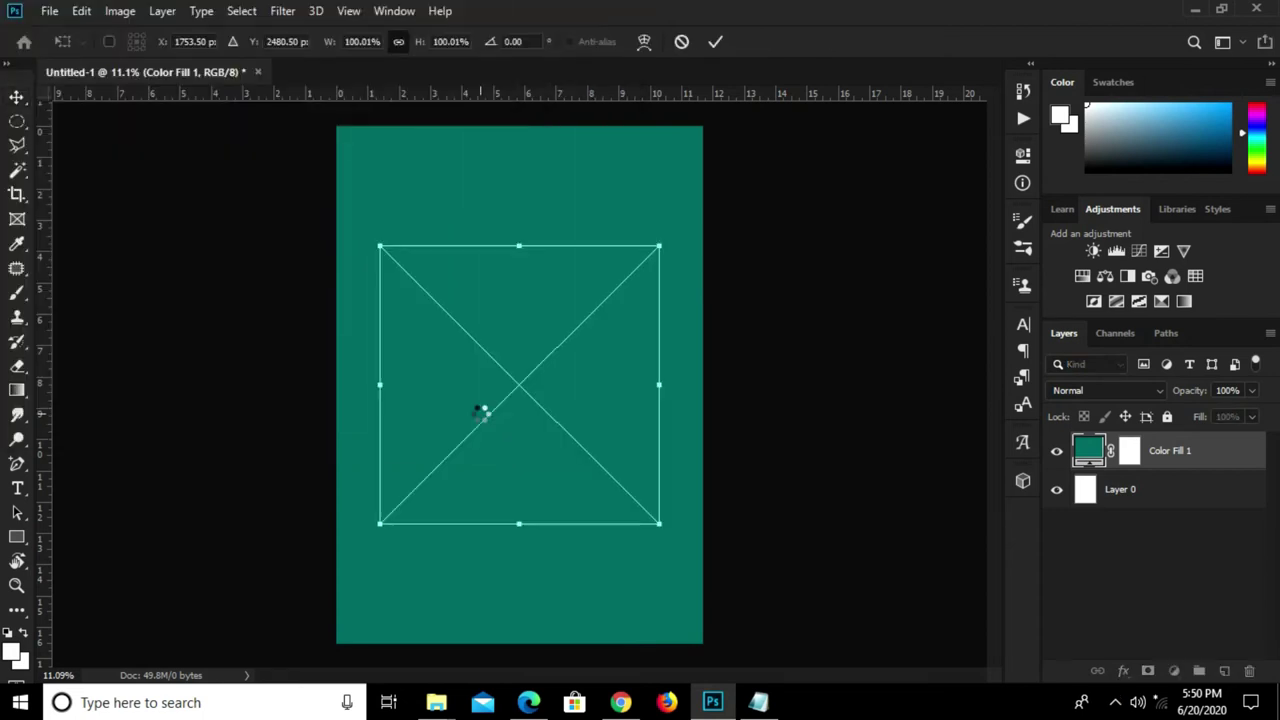
left_click(717, 43)
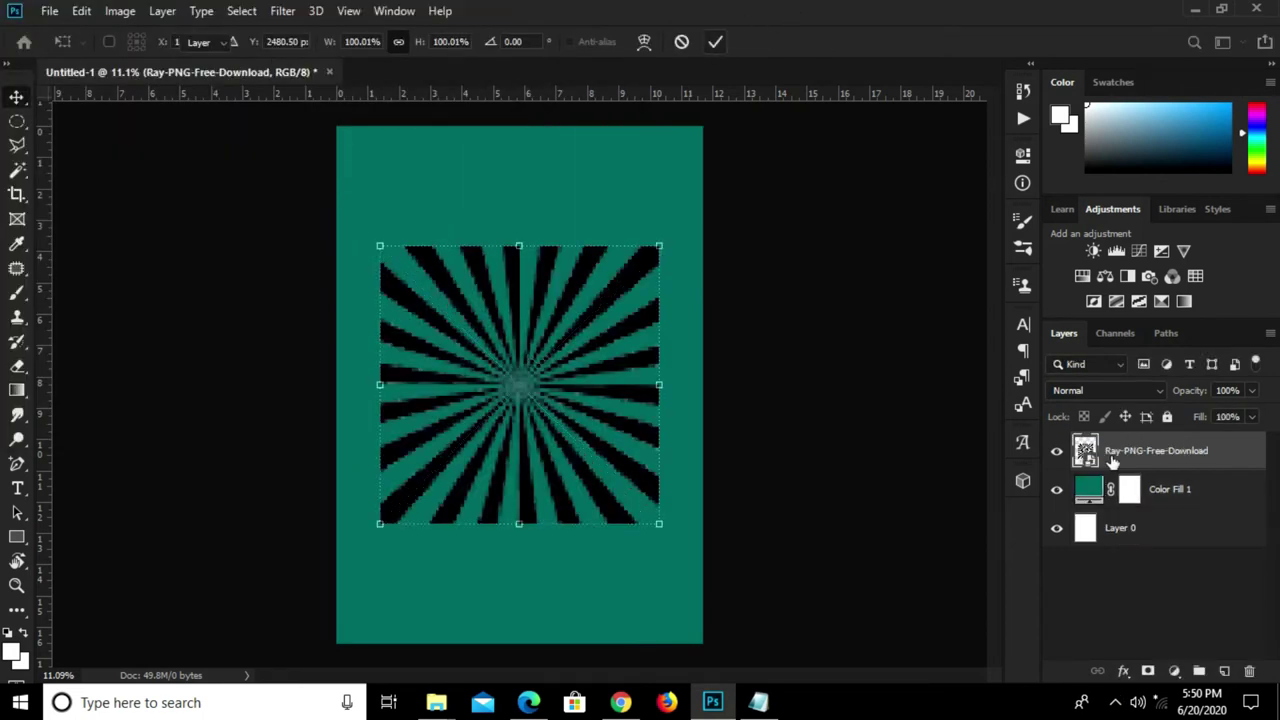
- Convert the sunburst to a smart object, scale it past the canvas edges, and invert it to white
right_click(1110, 452)
left_click(905, 197)
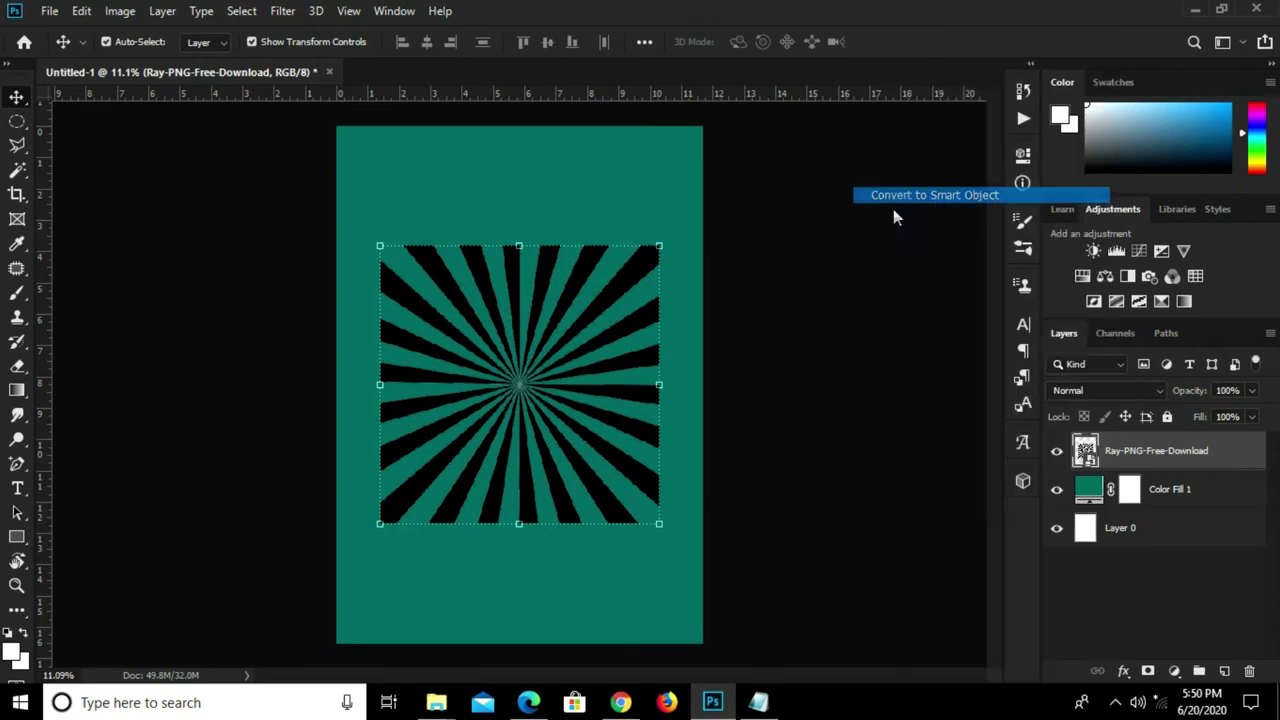
key("ctrl+t")
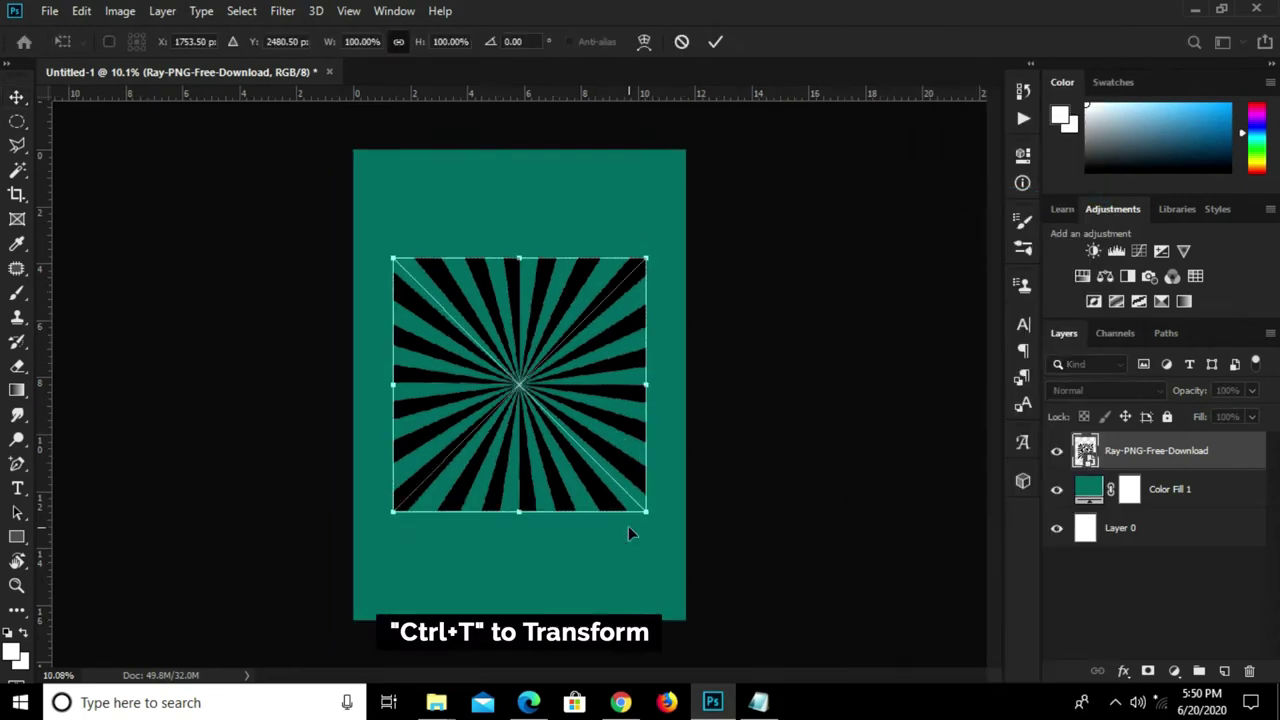
left_click_drag(645, 511, 718, 582)
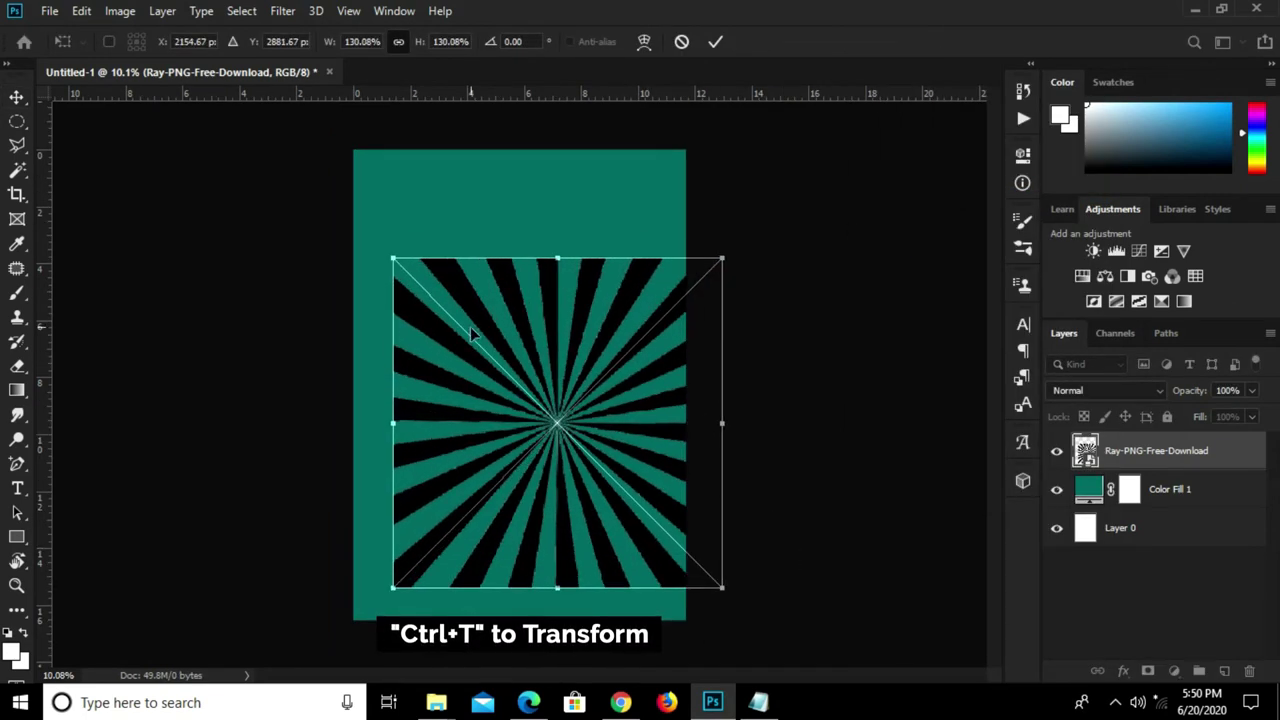
mouse_move(392, 255)
left_mouse_down()
mouse_move(287, 182)
mouse_move(292, 191)
left_mouse_up()
left_click(715, 42)
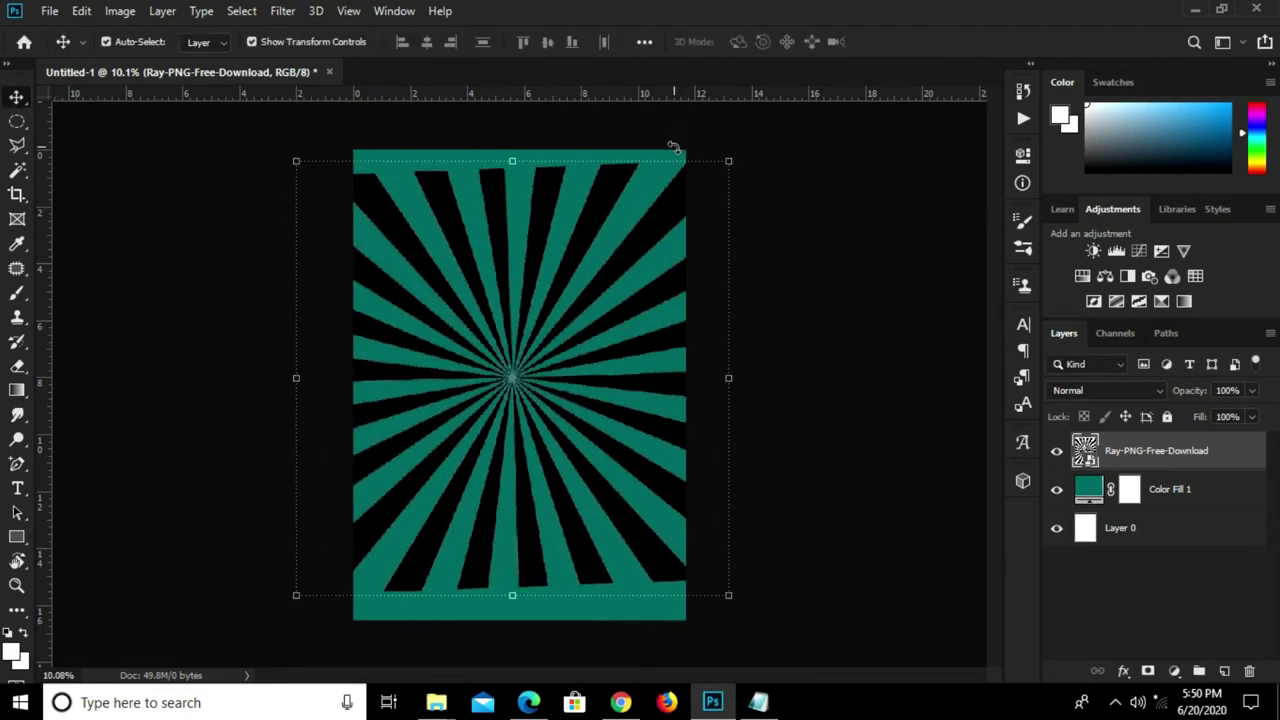
key("ctrl+z")
left_click_drag(645, 511, 738, 604)
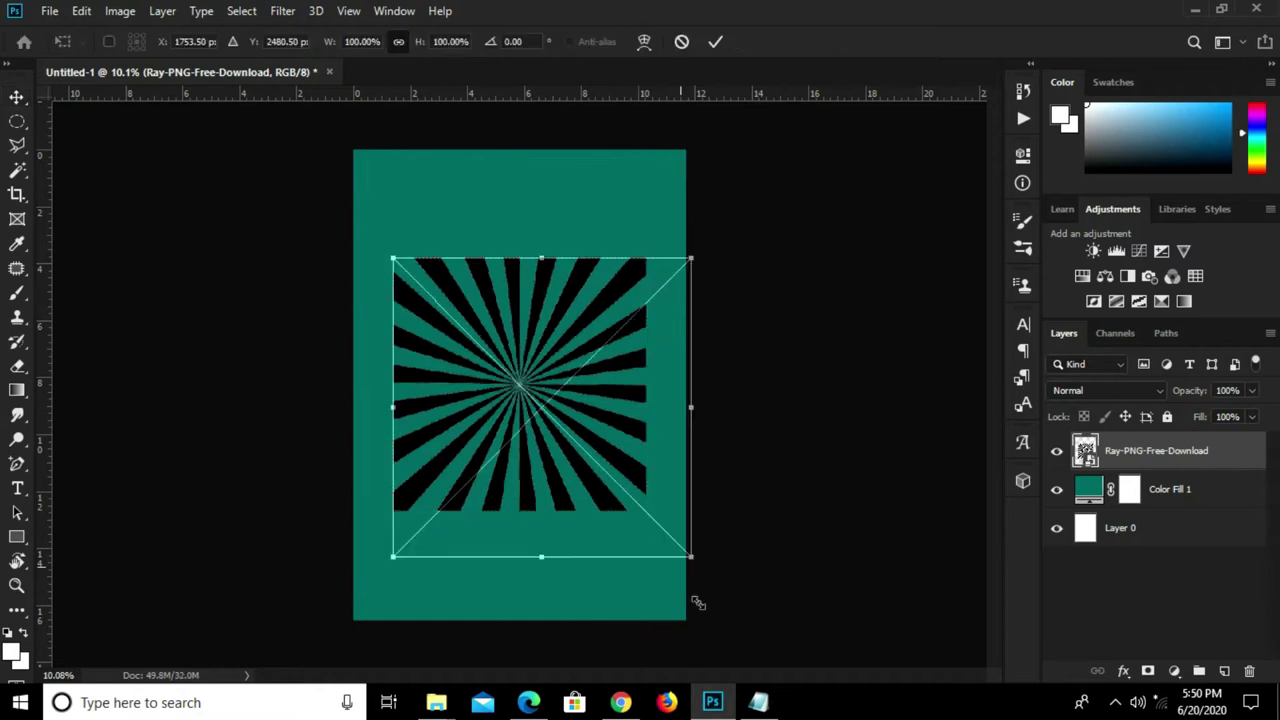
left_click_drag(397, 256, 304, 170)
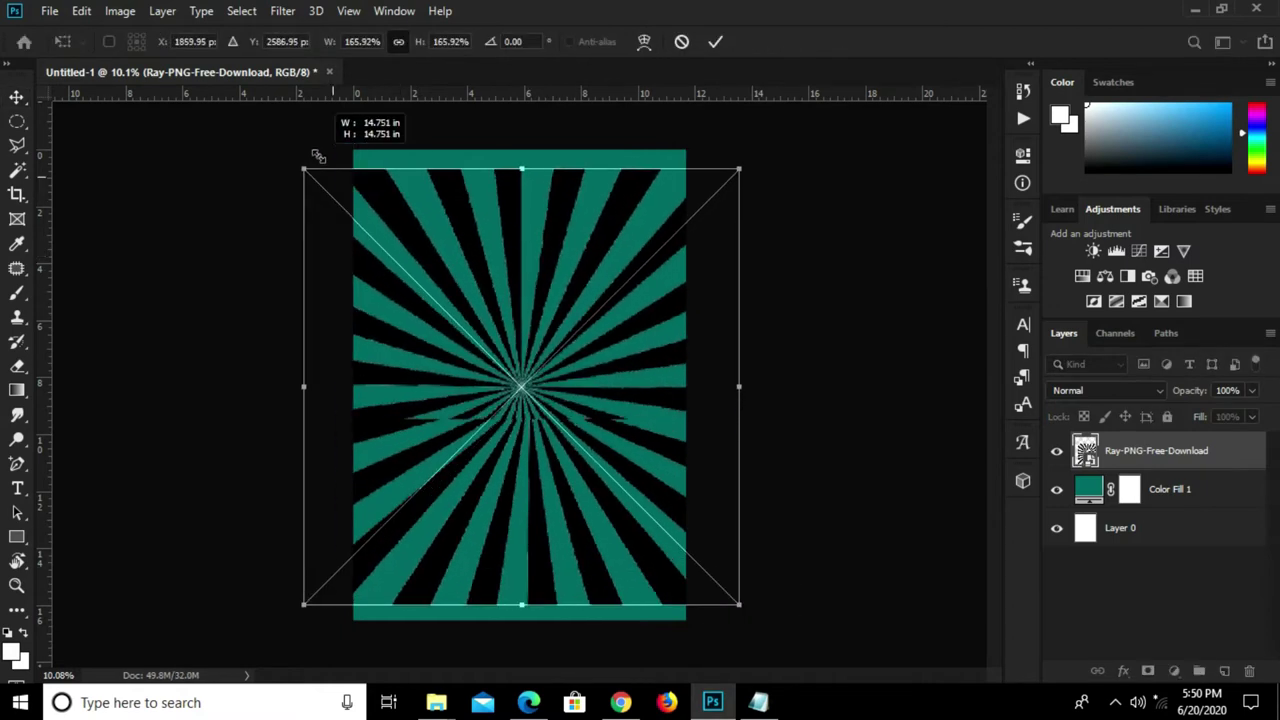
left_click(714, 44)
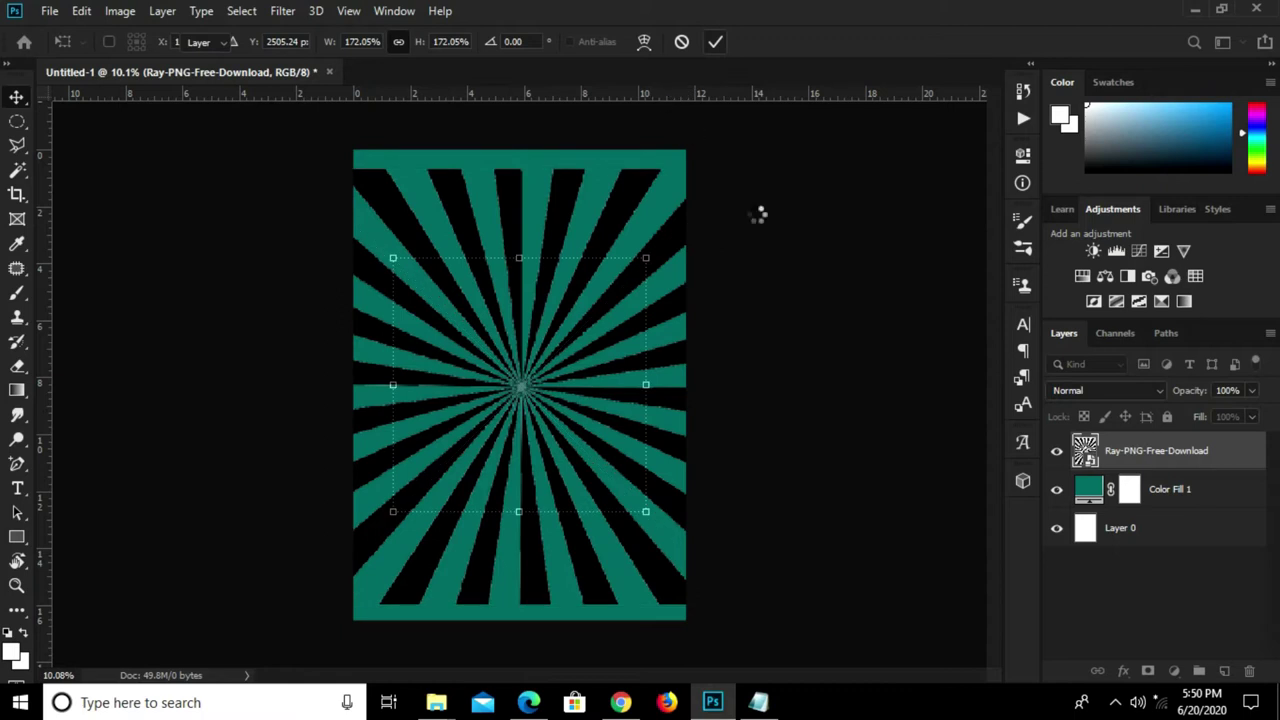
key("ctrl+i")
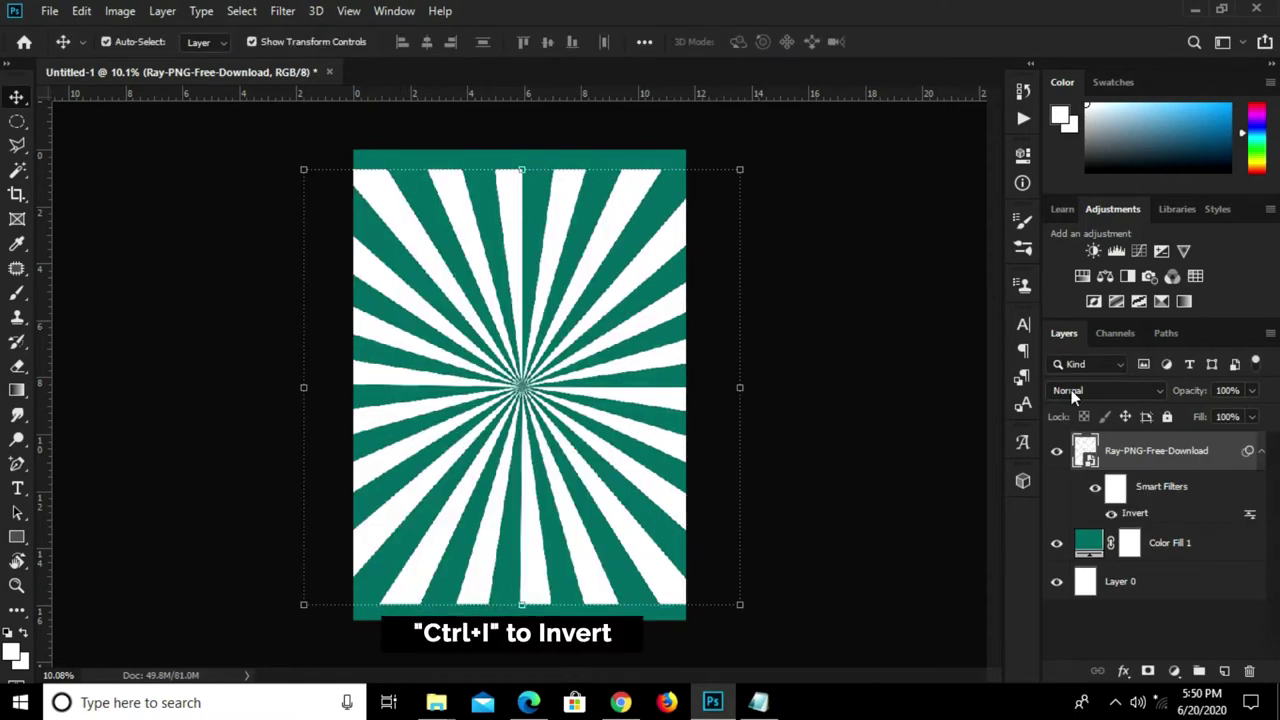
- Set the Ray-PNG sunburst layer to Overlay blend mode at 10% opacity
left_click(1108, 392)
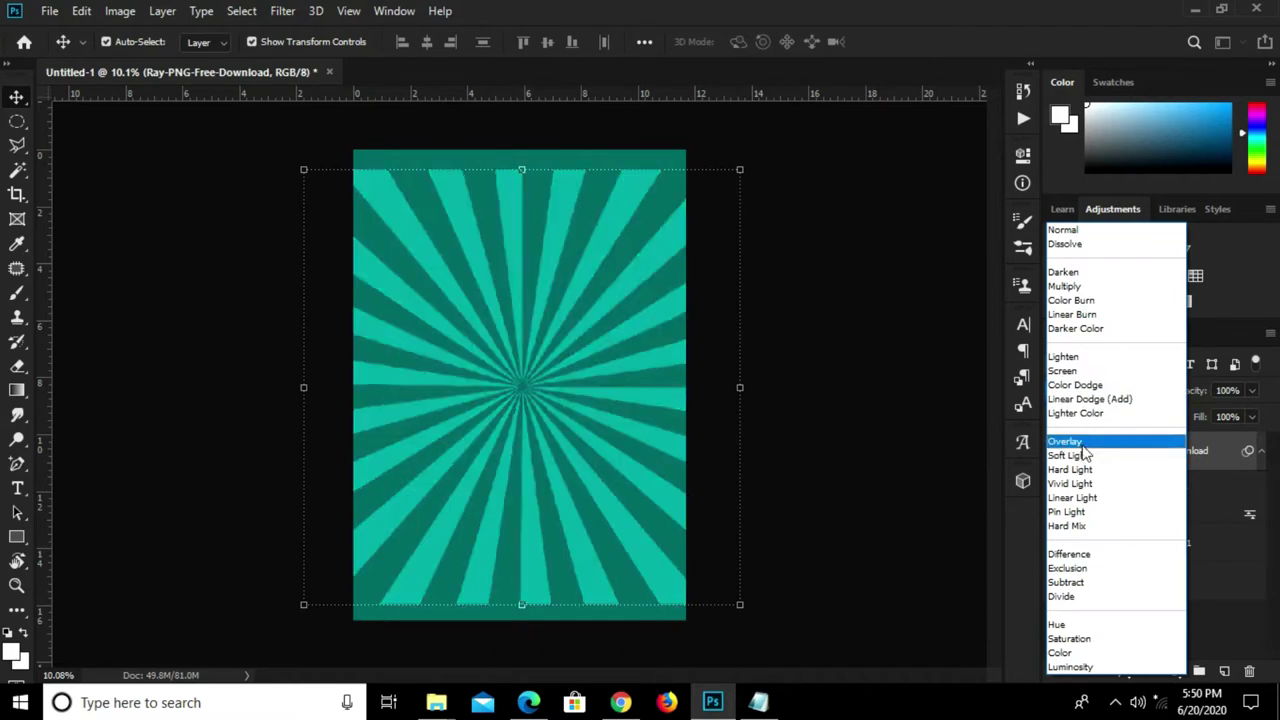
left_click(1081, 446)
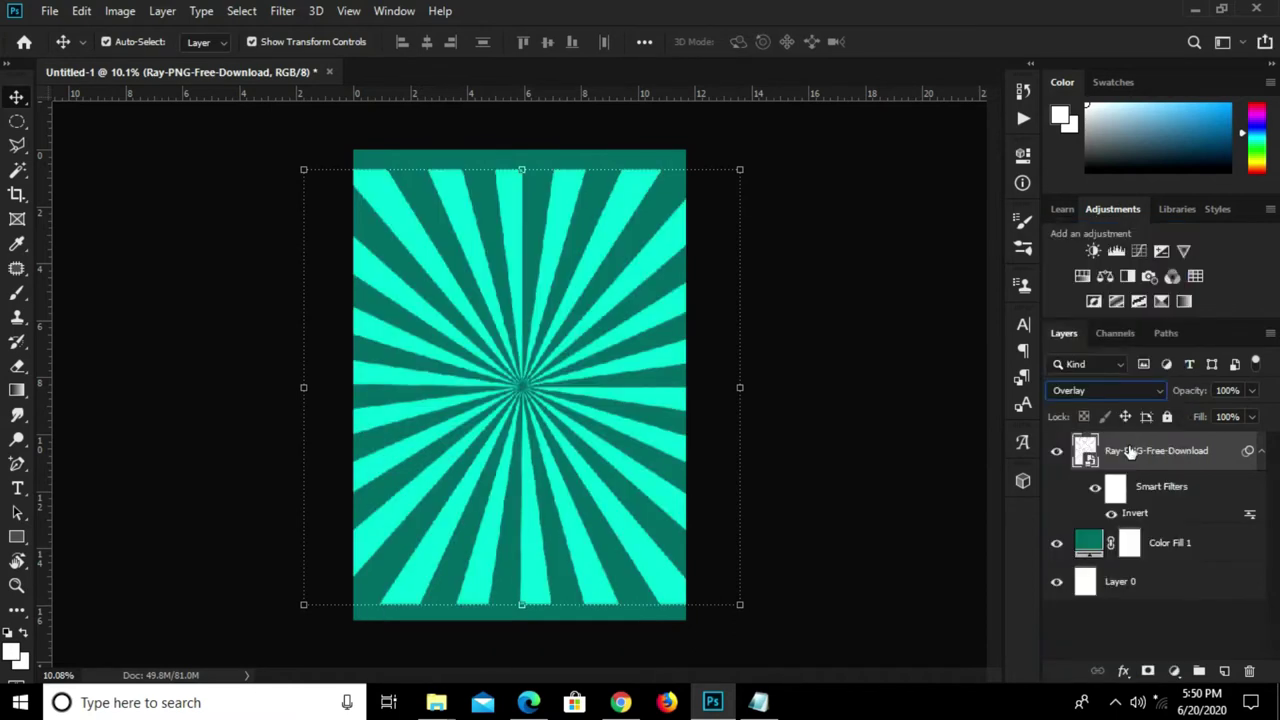
left_click(1253, 394)
left_click_drag(1203, 416, 1178, 416)
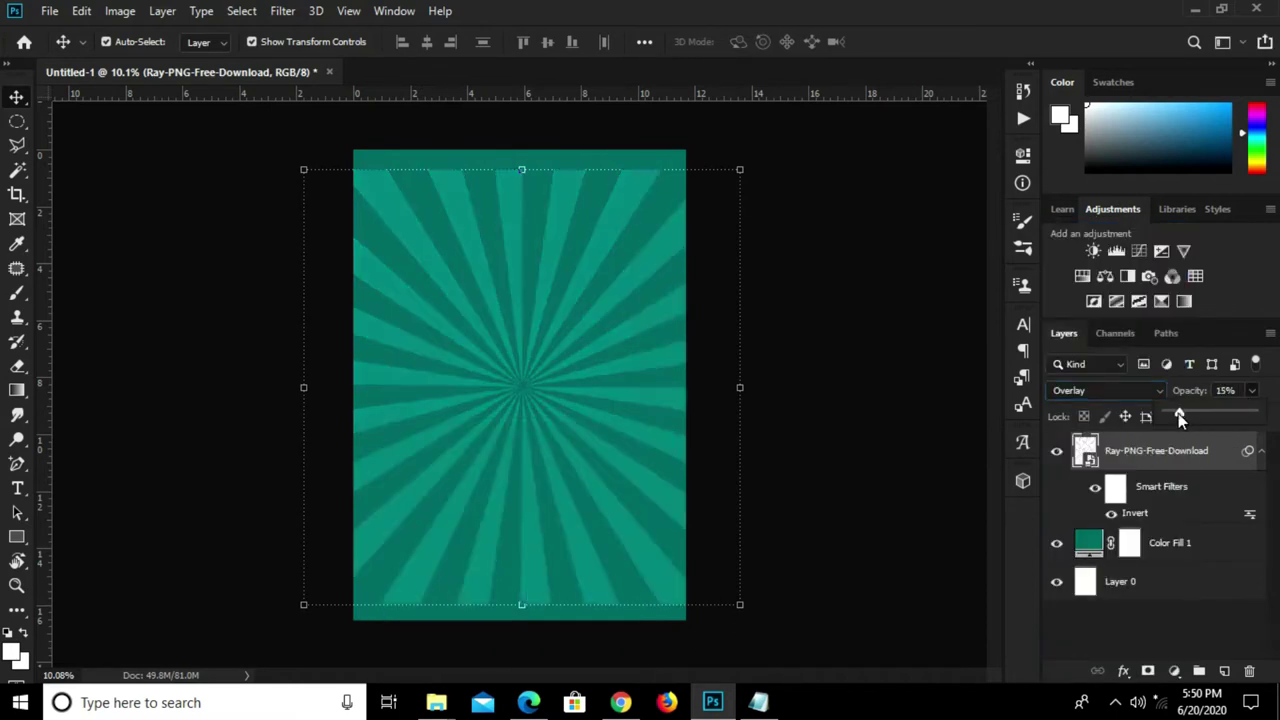
left_click(1208, 390)
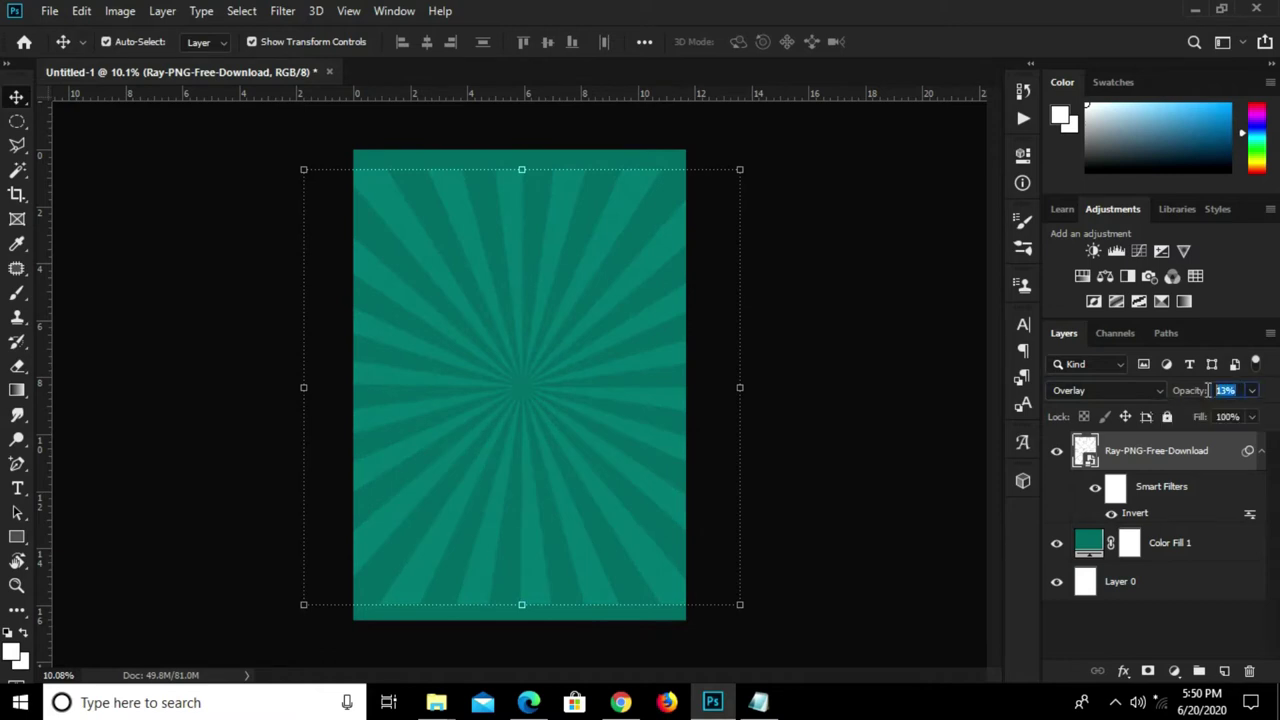
type("10")
left_click(1177, 491)
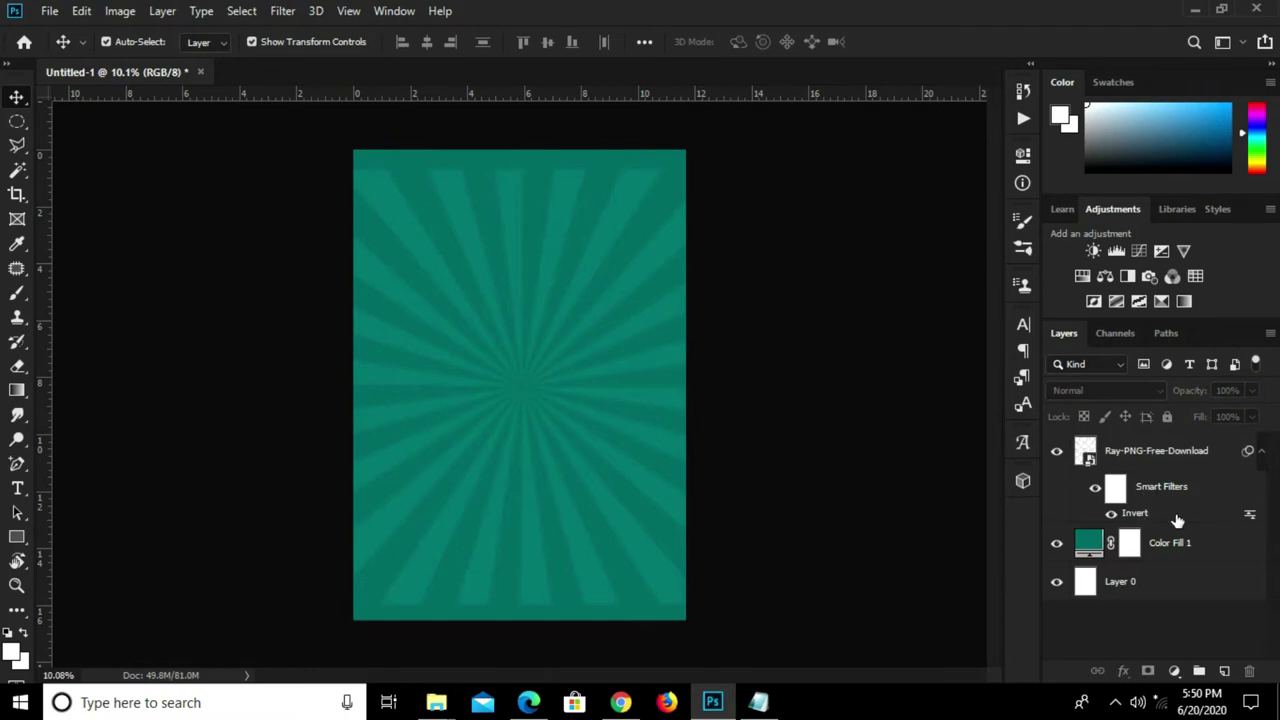
- Add a new Layer 1 and set up the Brush with near-white foreground #feffff
left_click(1224, 670)
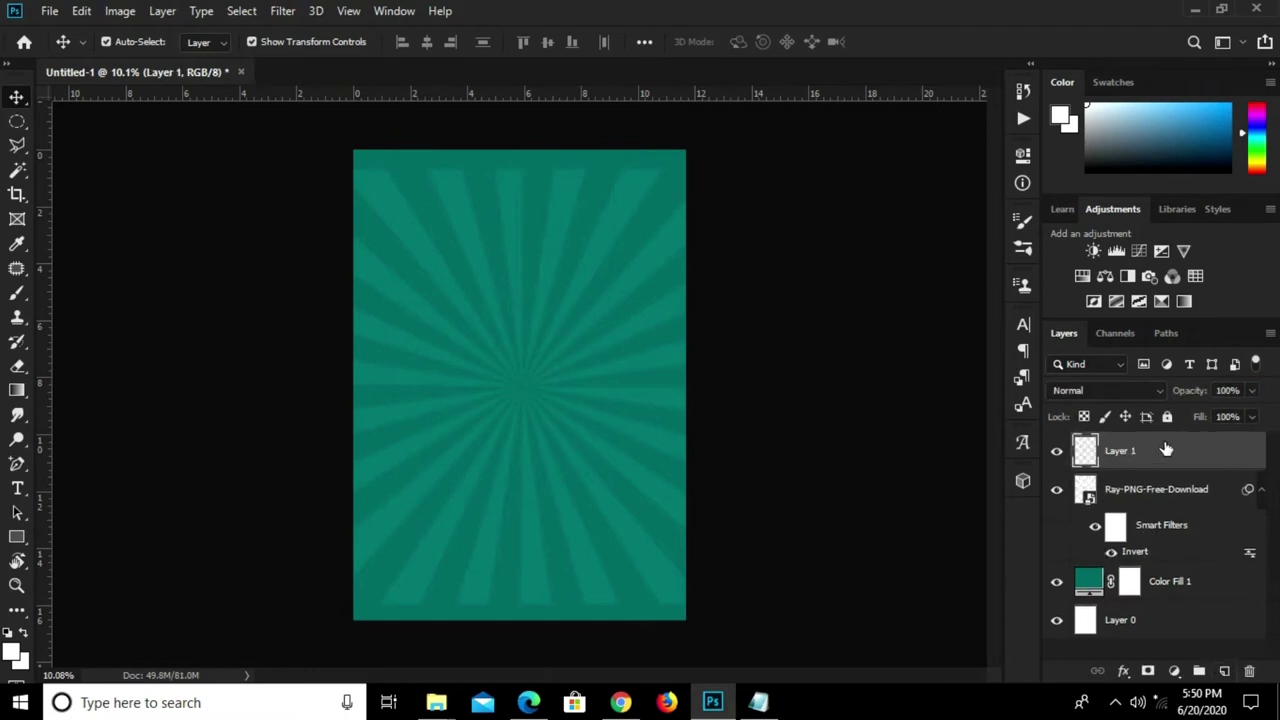
left_click(17, 292)
left_click(67, 293)
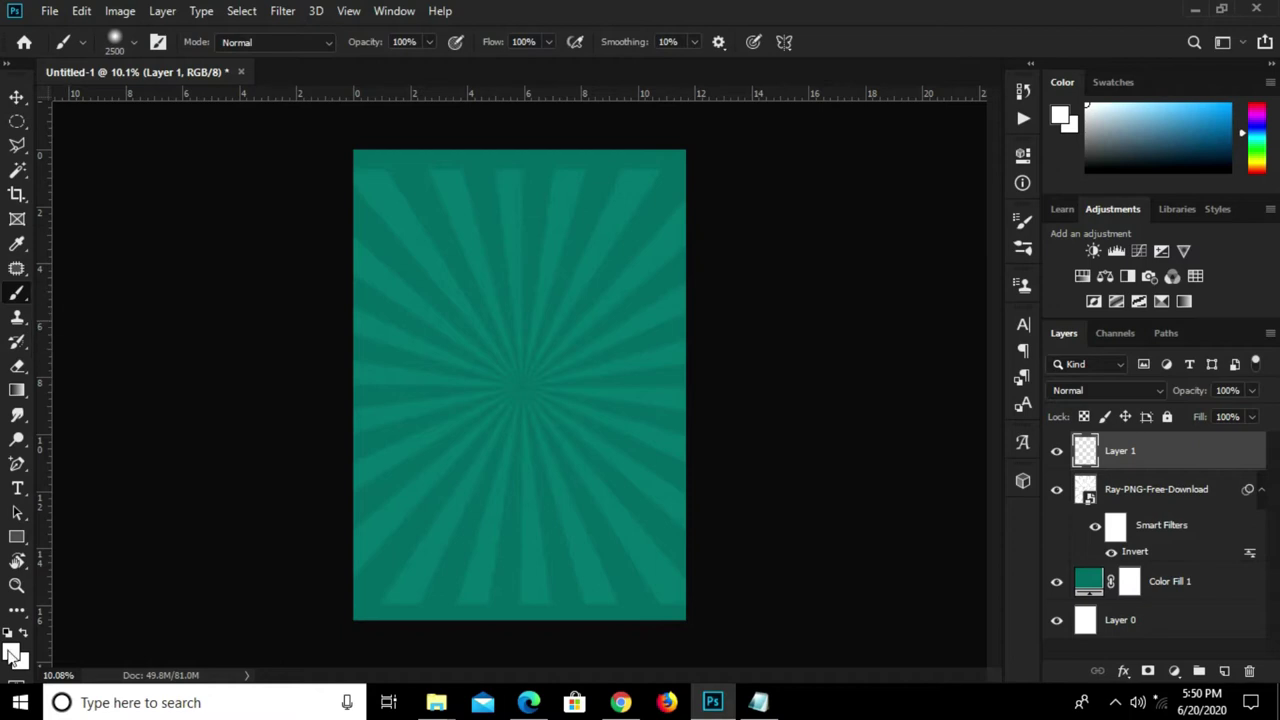
left_click(12, 652)
left_click(290, 272)
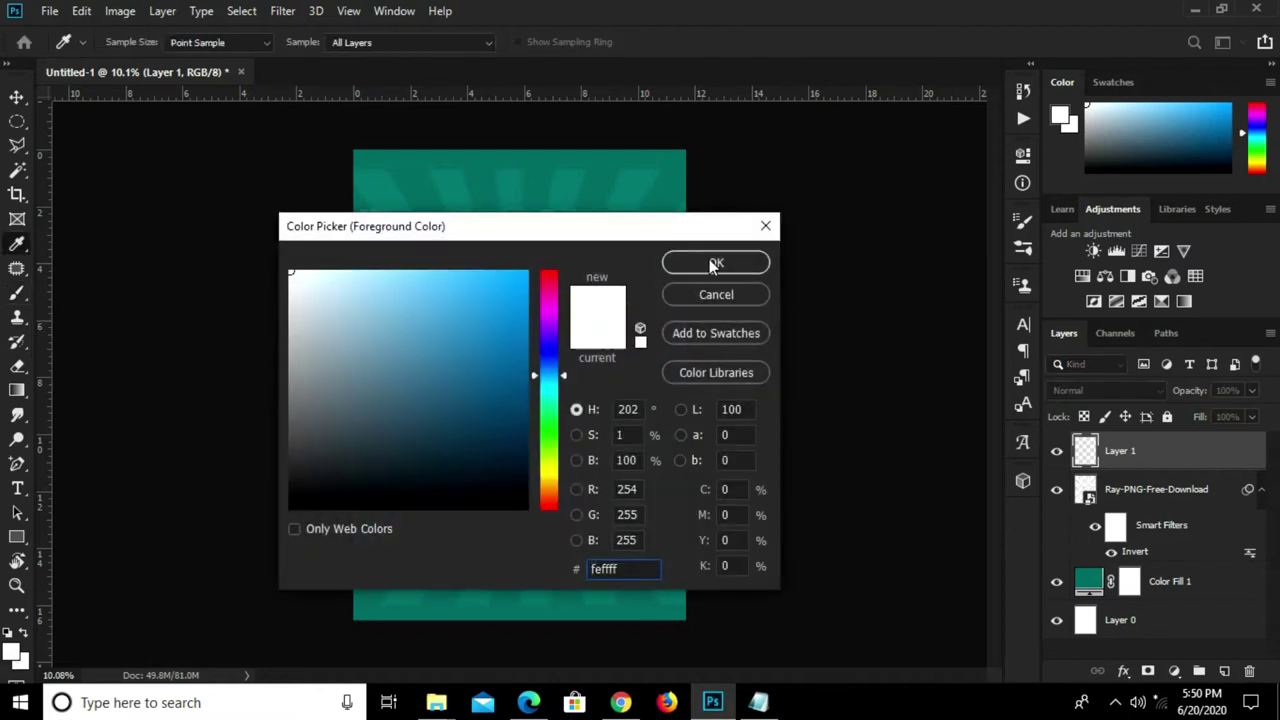
left_click(712, 265)
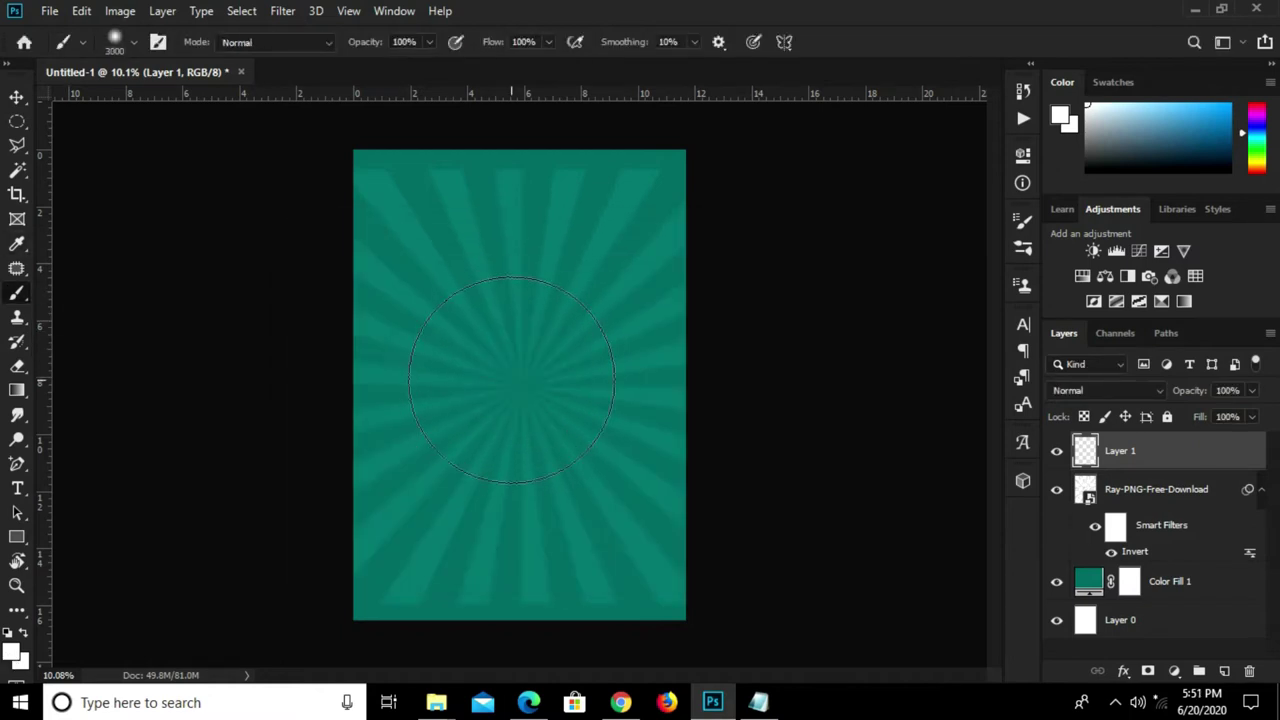
- Paint a 4400 px soft white glow at the centre, set 70% opacity, and hide it
key("bracketright")
key("bracketright")
key("bracketright")
key("bracketright")
key("bracketright")
key("bracketright")
key("bracketright")
key("bracketright")
key("bracketright")
key("bracketright")
key("bracketright")
key("bracketleft")
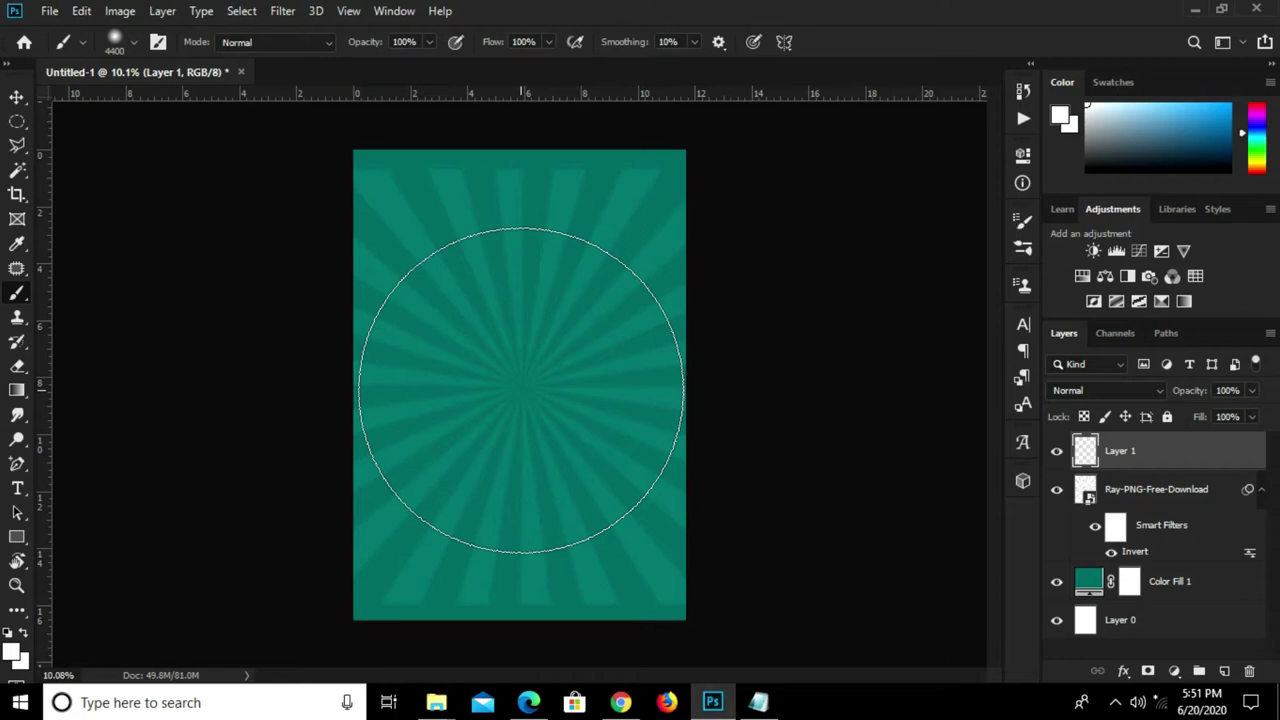
left_click(520, 392)
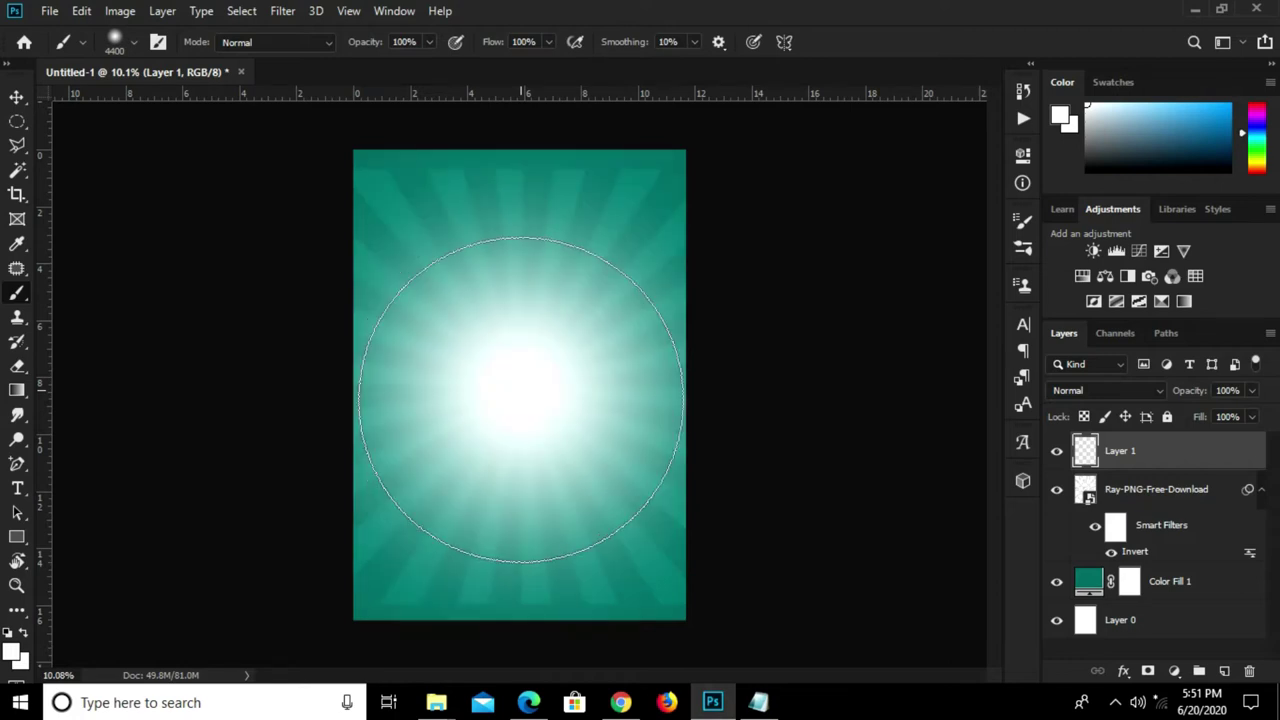
key("v")
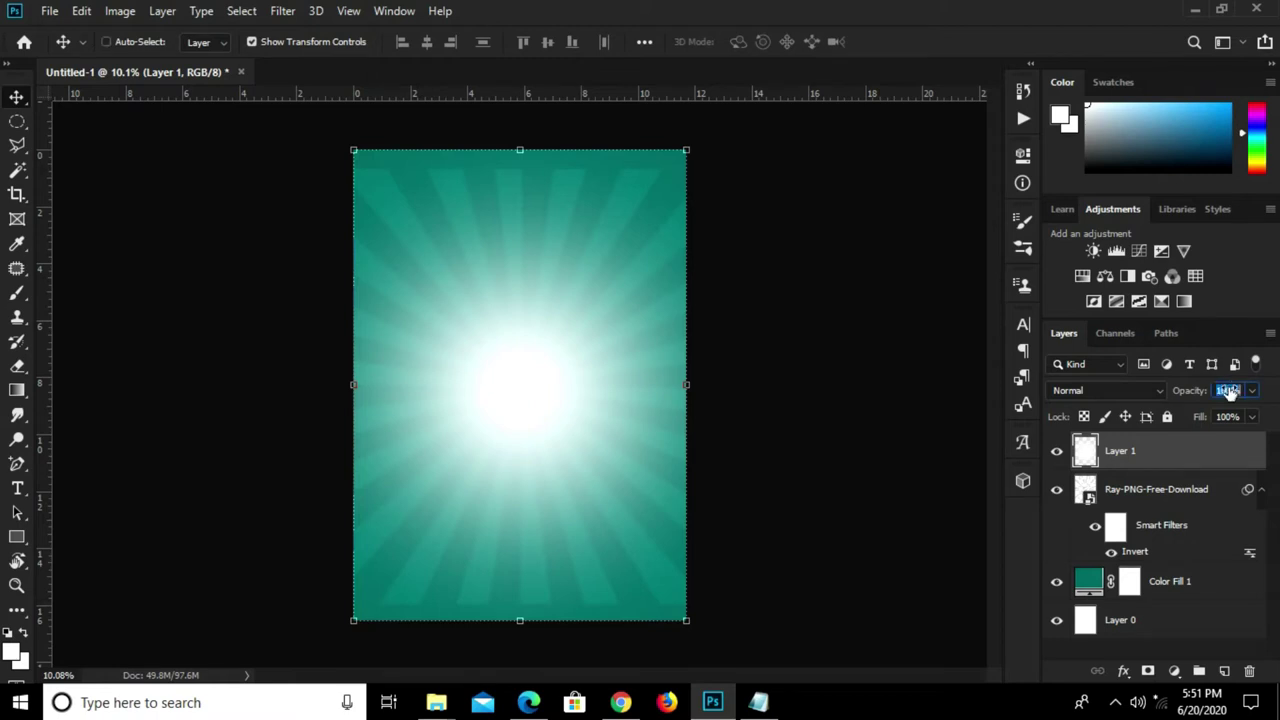
type("70")
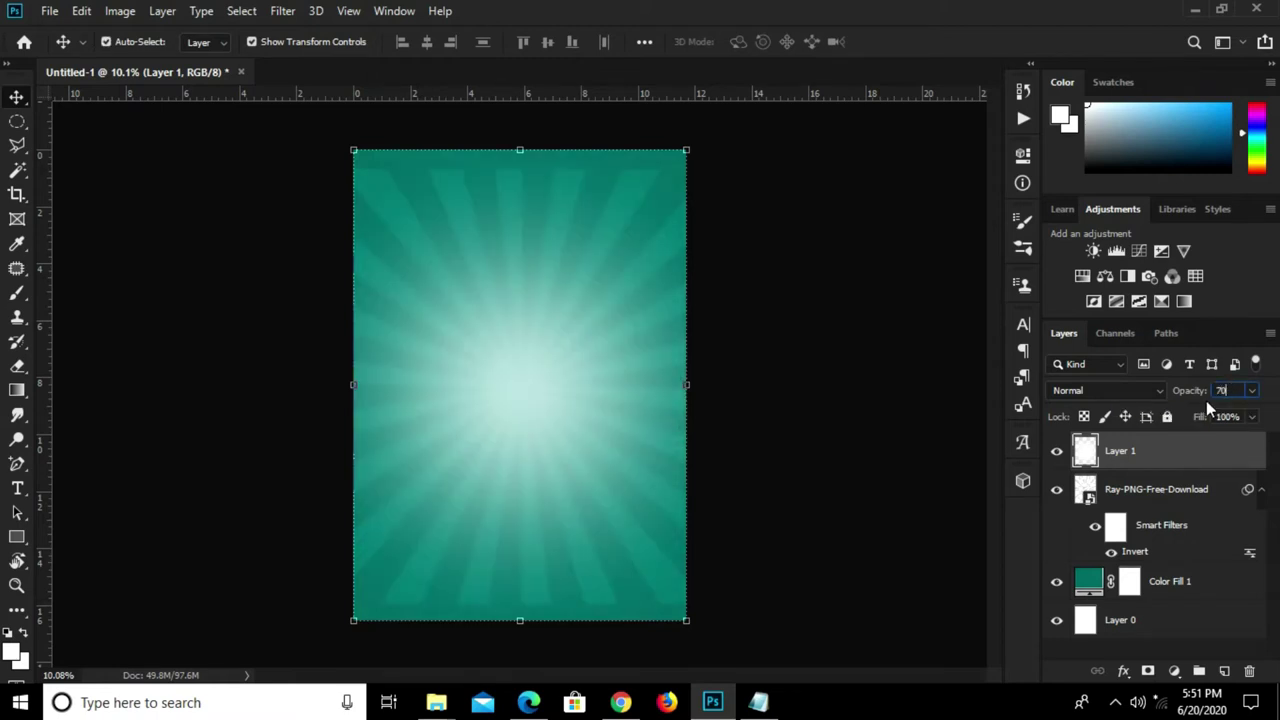
left_click(1073, 452, "ctrl")
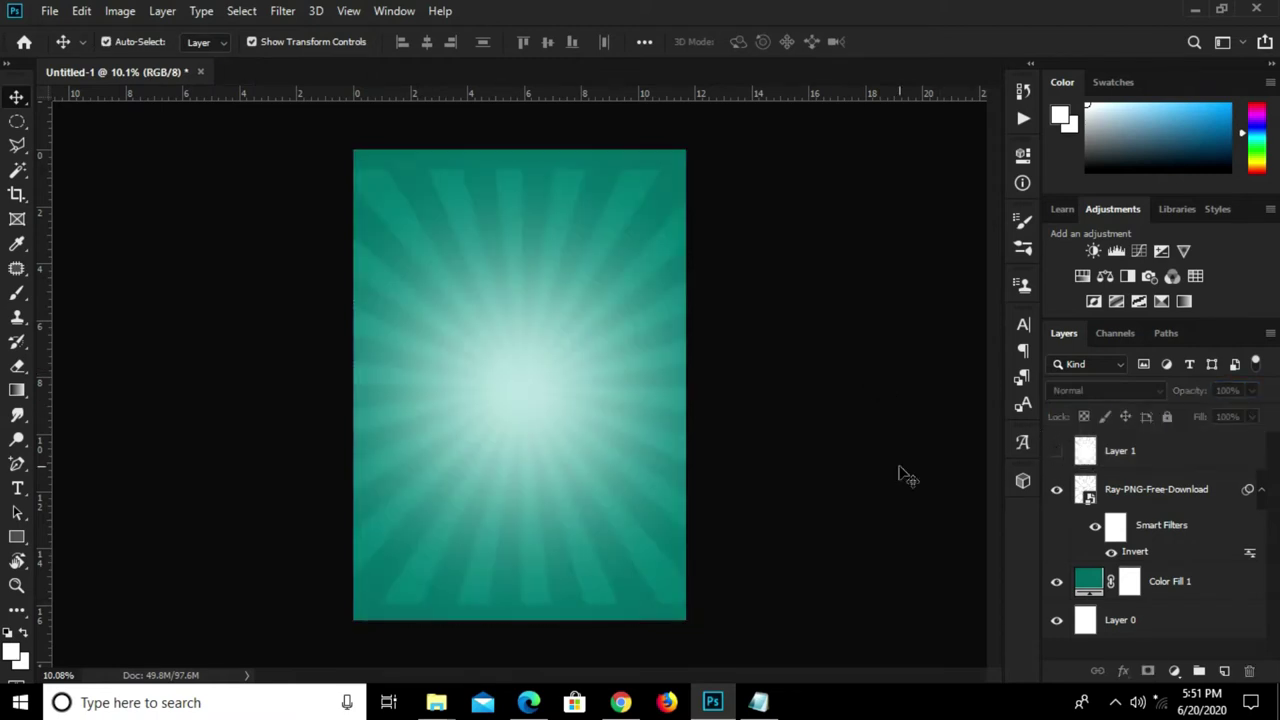
- Add a layer mask to the rays and paint it black with a ~2500 px soft brush
left_click(1136, 500)
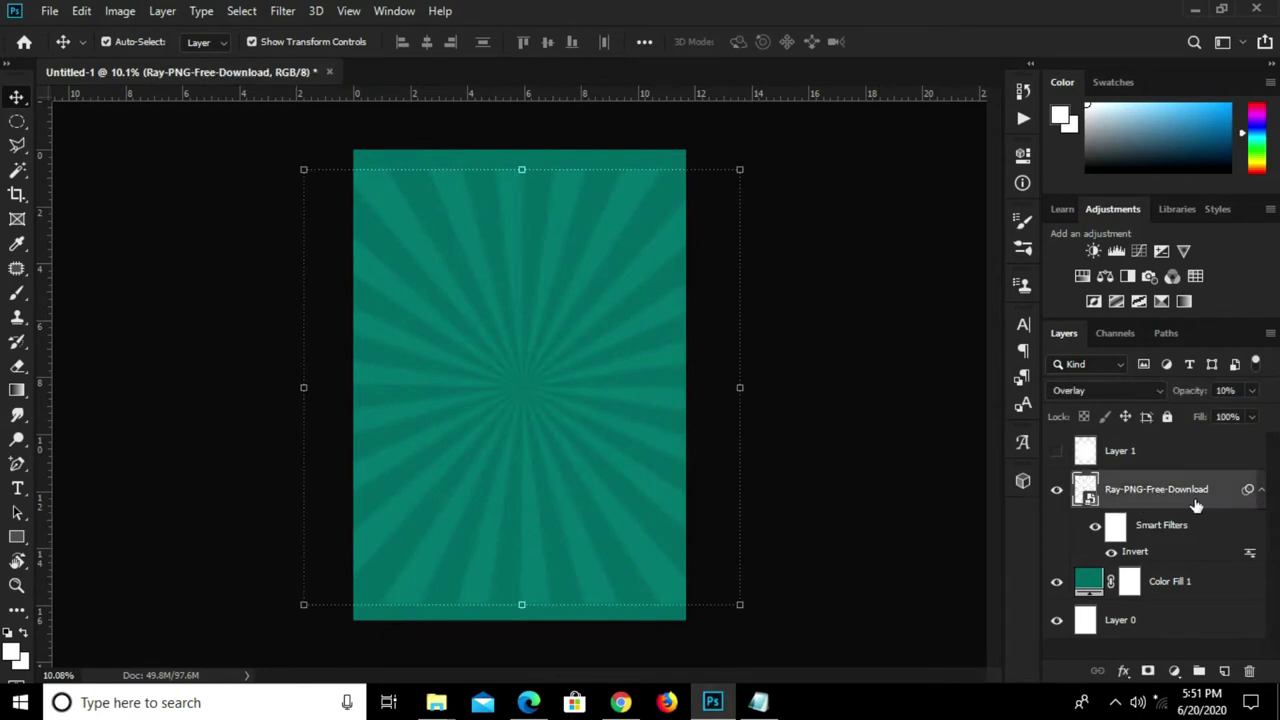
left_click(1148, 671)
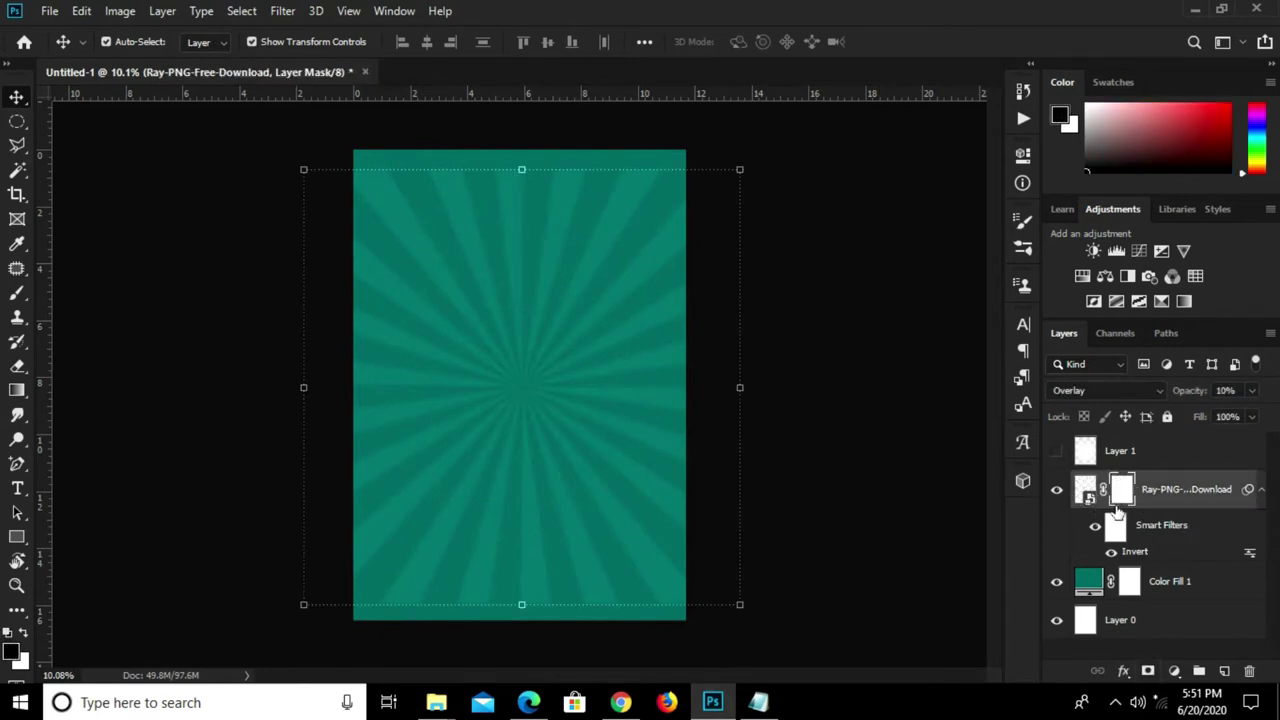
left_click_drag(14, 294, 60, 292)
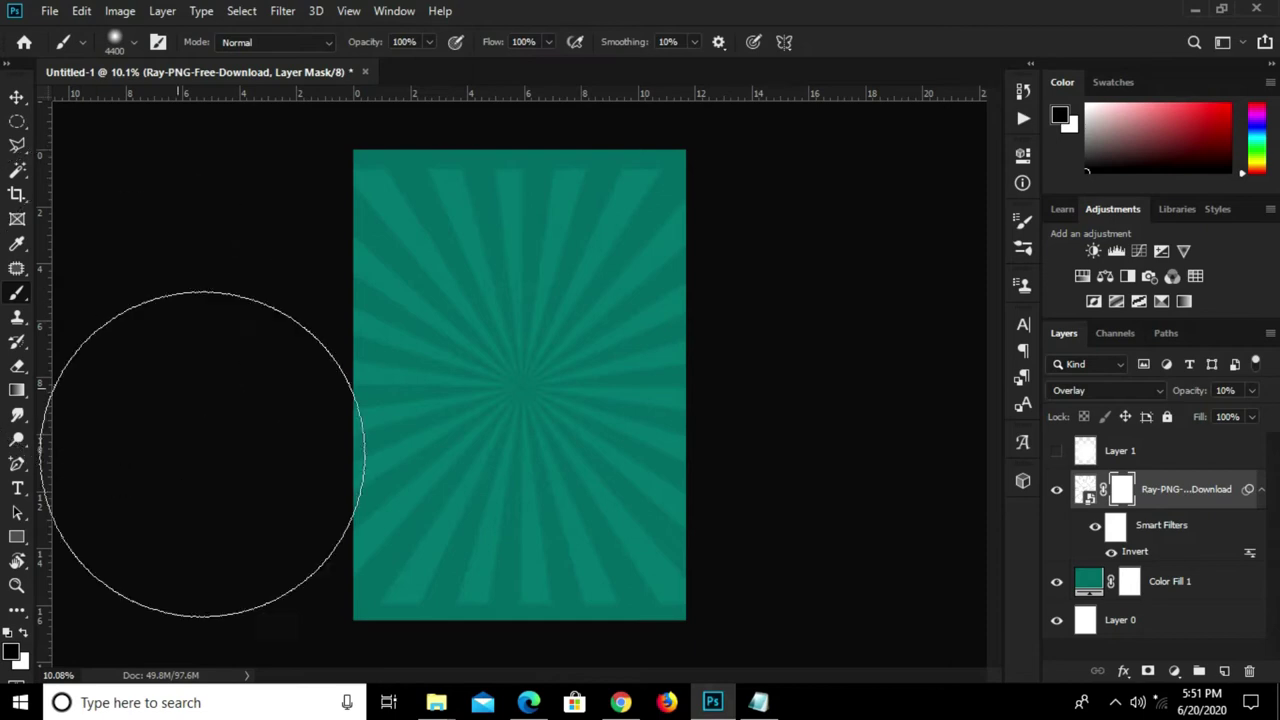
left_click(13, 653)
left_click(256, 534)
left_click(700, 262)
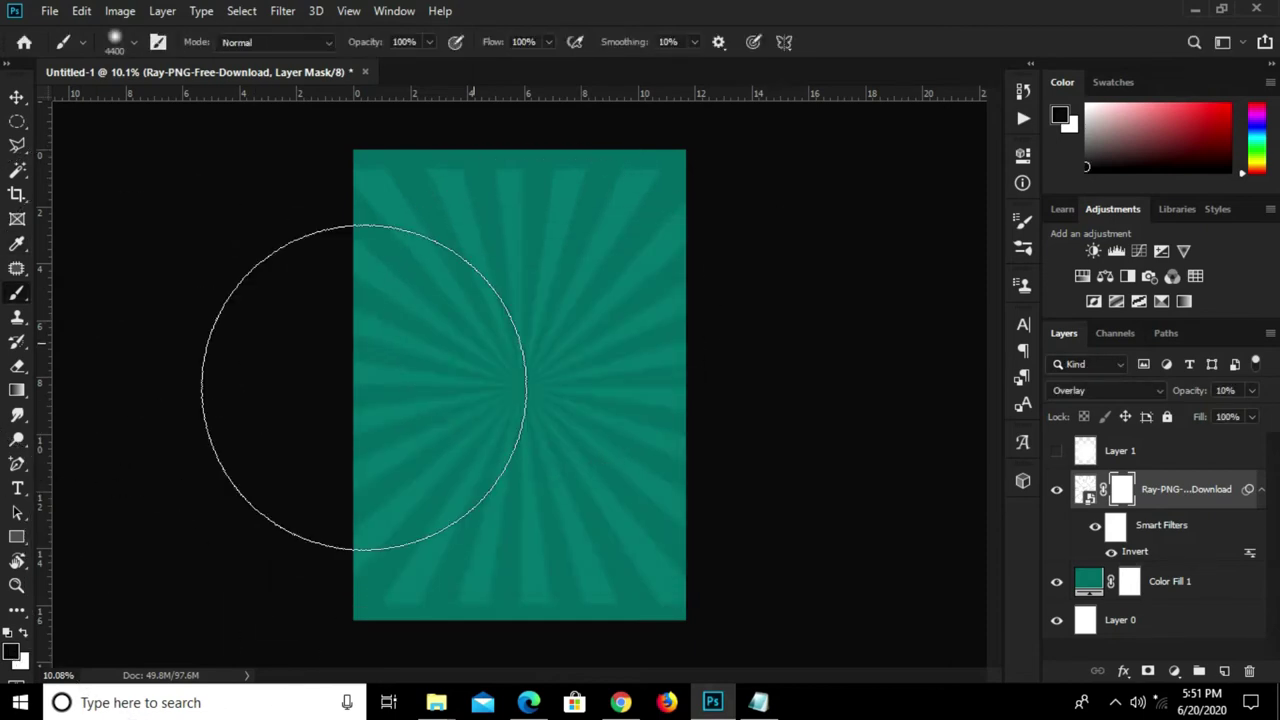
left_click(15, 652)
left_click(292, 505)
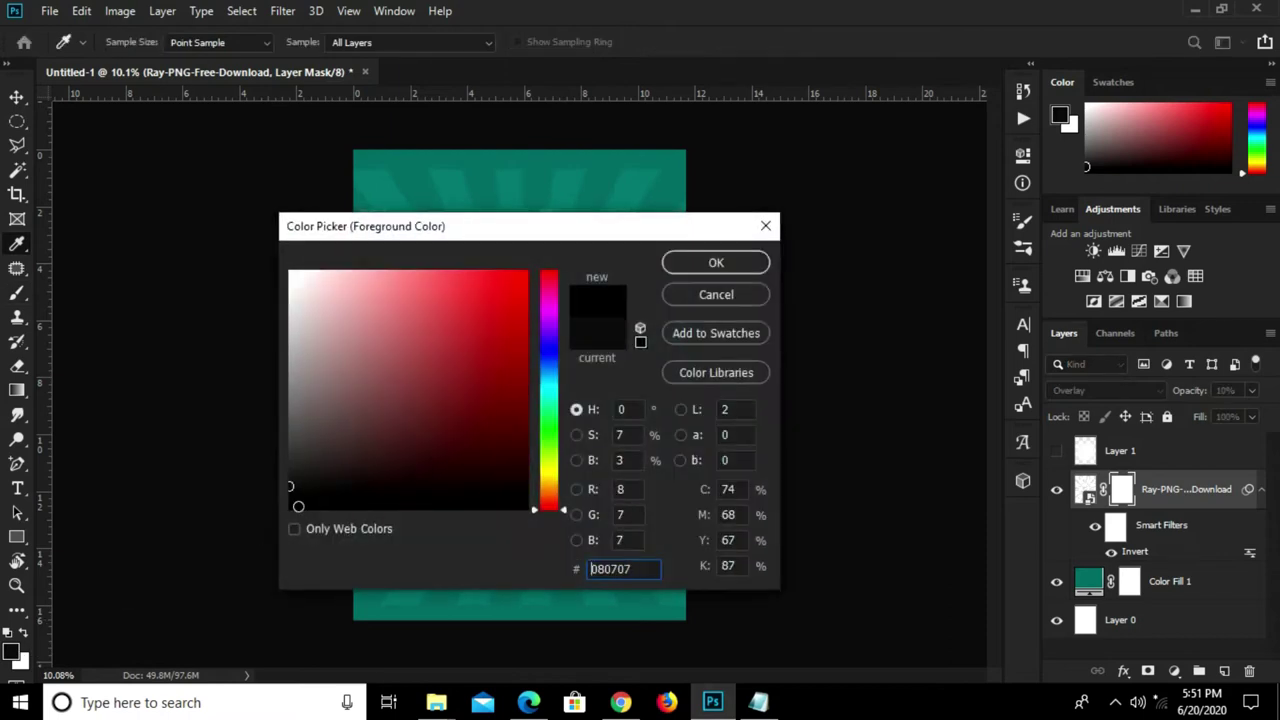
left_click(716, 263)
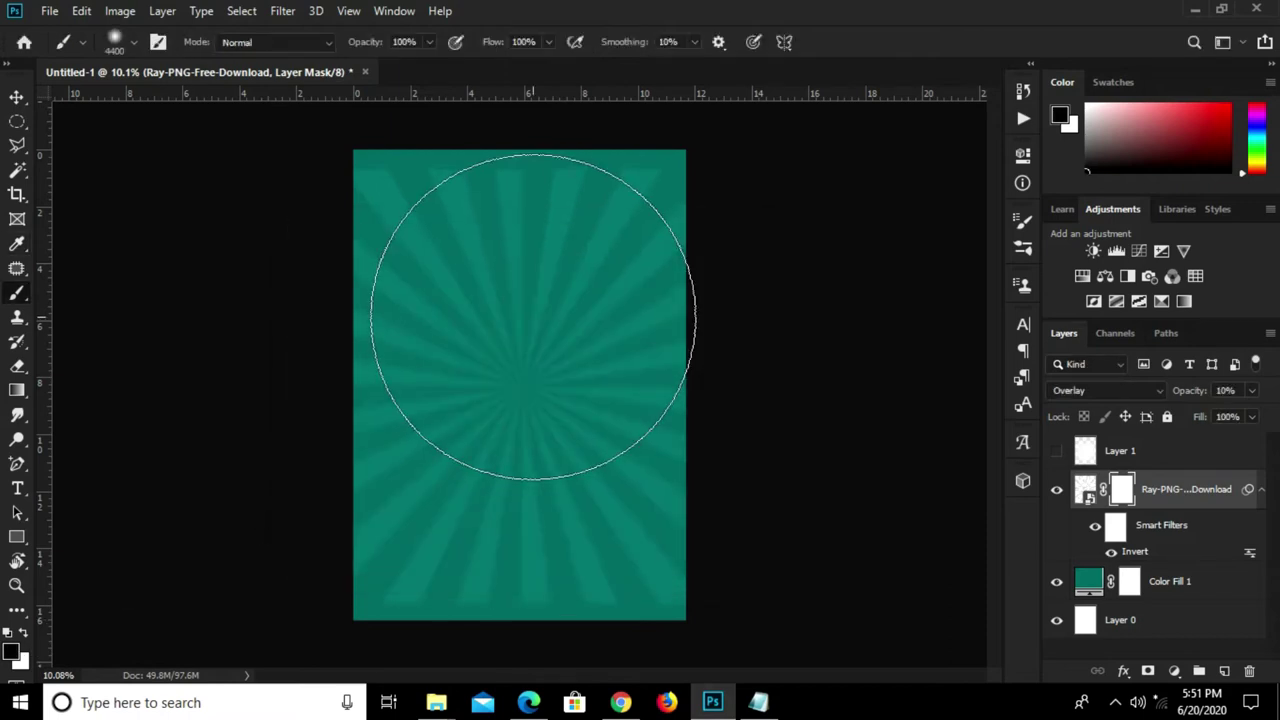
key("bracketleft")
key("bracketleft")
key("bracketleft")
key("bracketleft")
key("bracketleft")
key("bracketleft")
key("bracketleft")
key("bracketleft")
key("bracketleft")
key("bracketleft")
key("bracketleft")
key("bracketleft")
key("bracketleft")
key("bracketleft")
key("bracketleft")
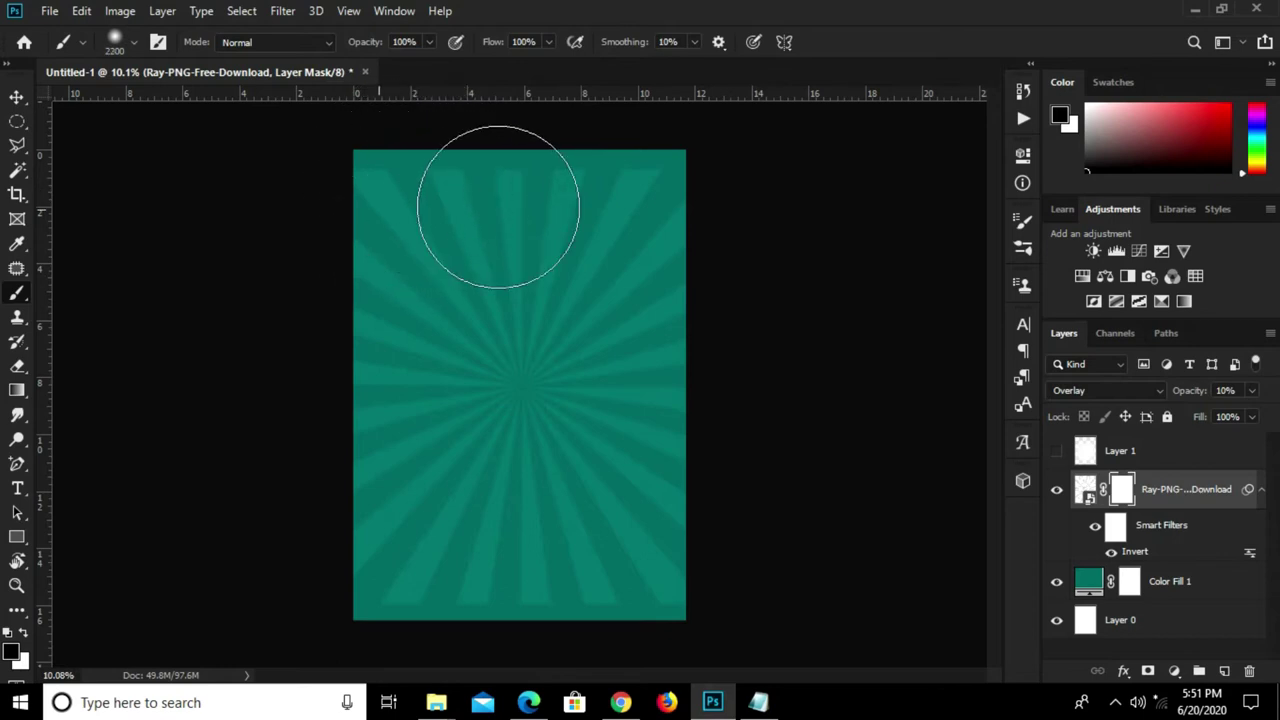
left_click(400, 210)
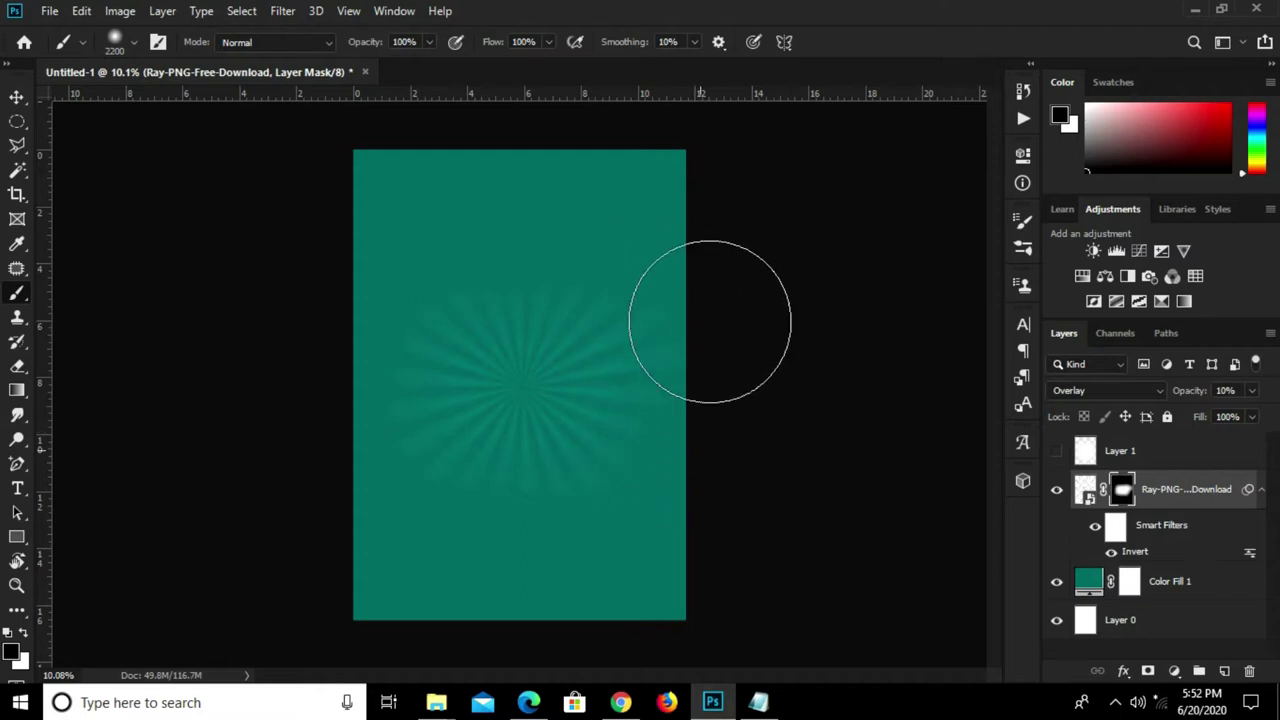
- Convert the masked rays to a smart object and scale them to 164%, centred on the poster
key("v")
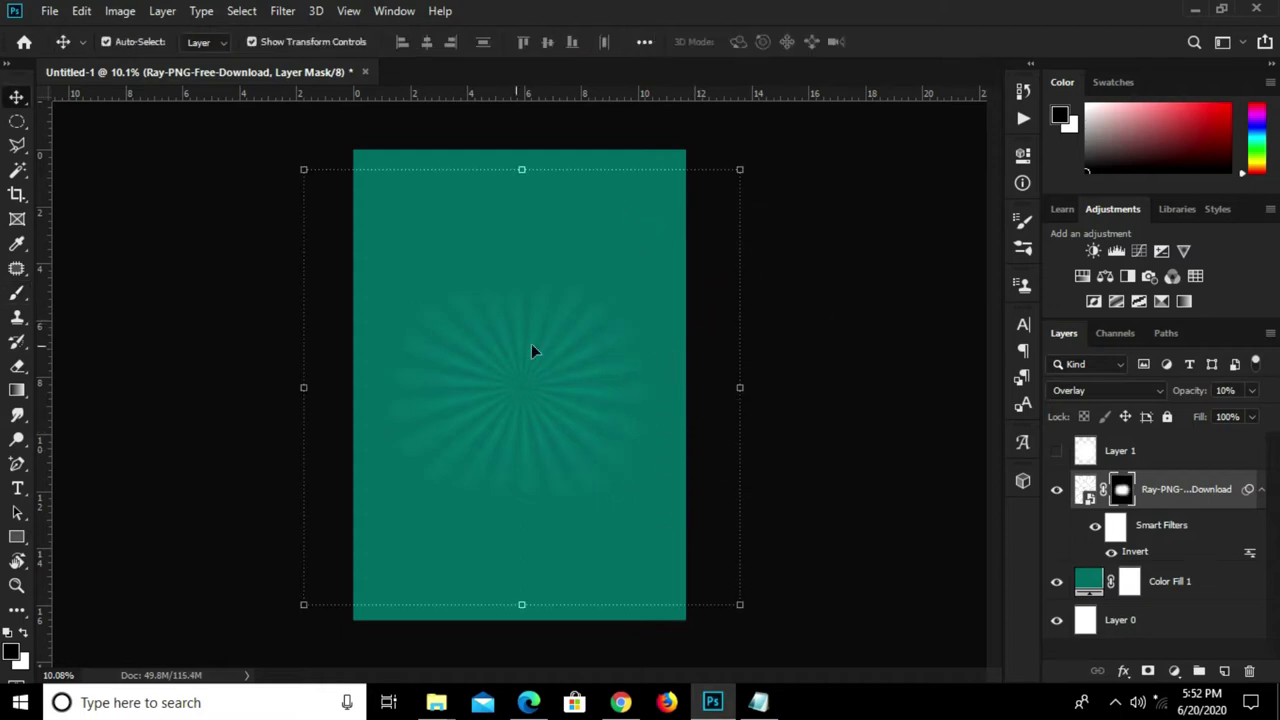
key("ctrl+minus")
key("ctrl+minus")
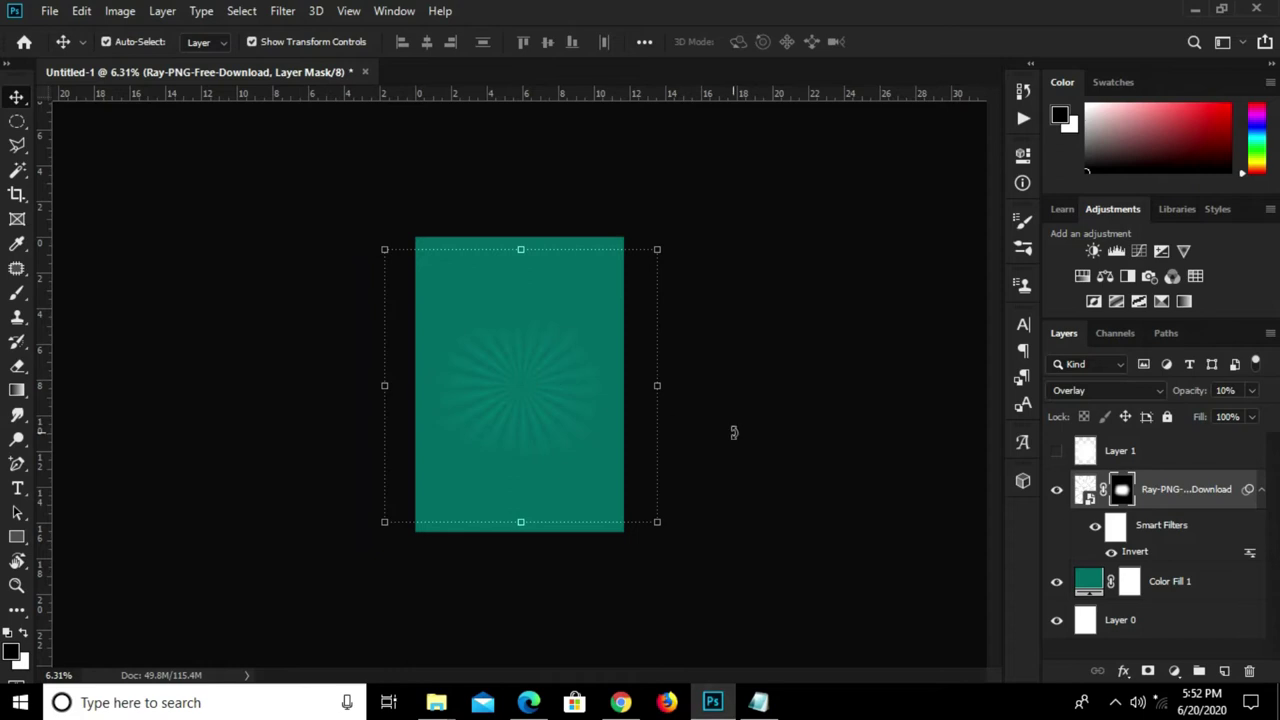
right_click(1172, 488)
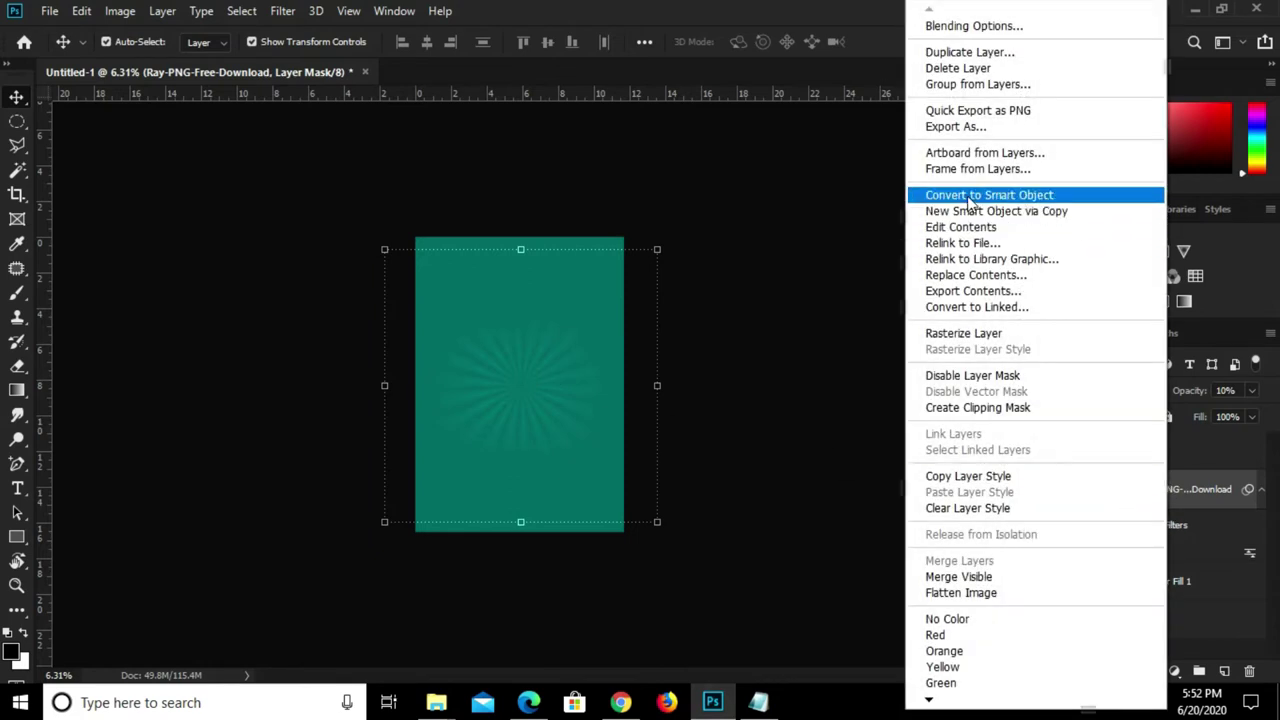
left_click(975, 195)
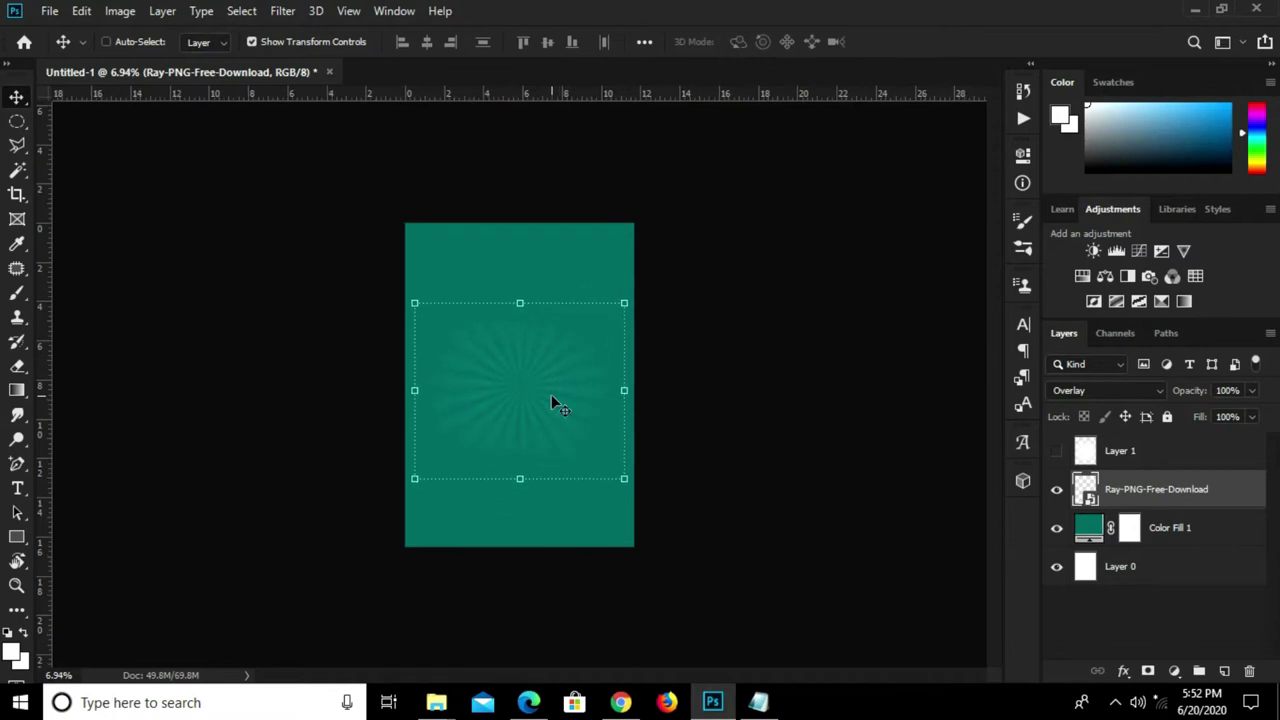
key("ctrl+t")
left_click_drag(633, 545, 684, 616)
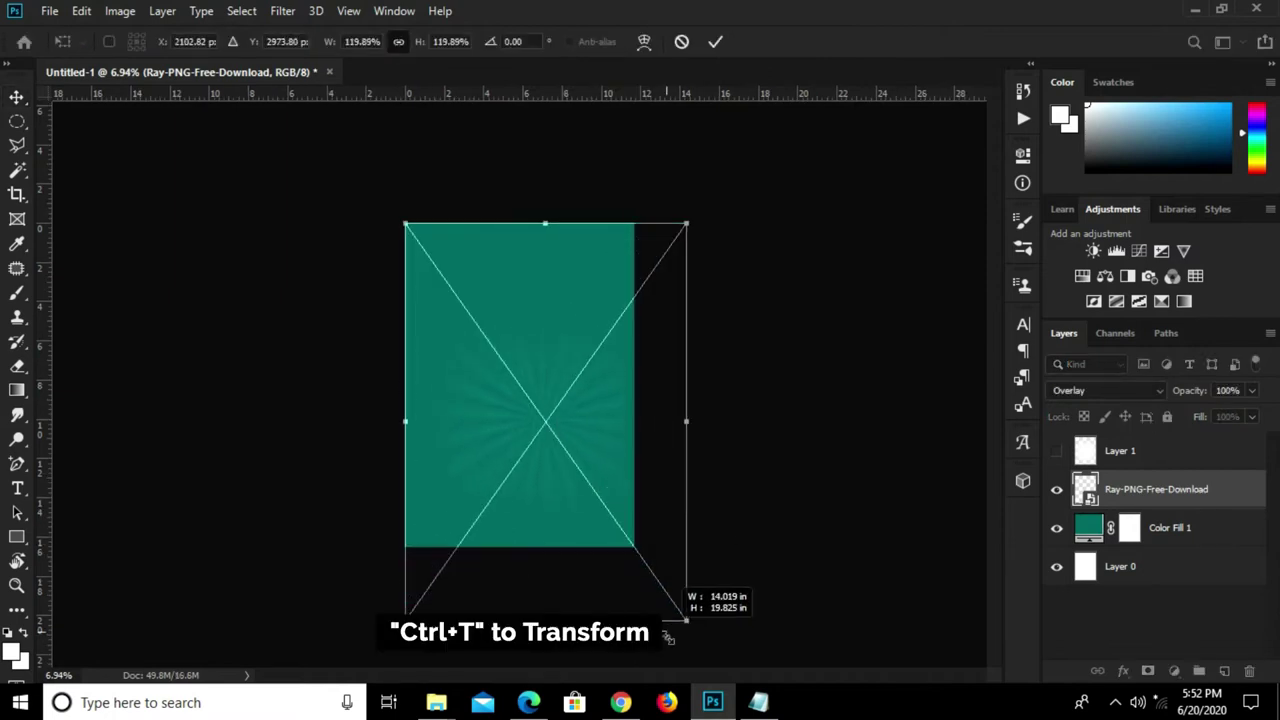
left_click_drag(403, 229, 330, 120)
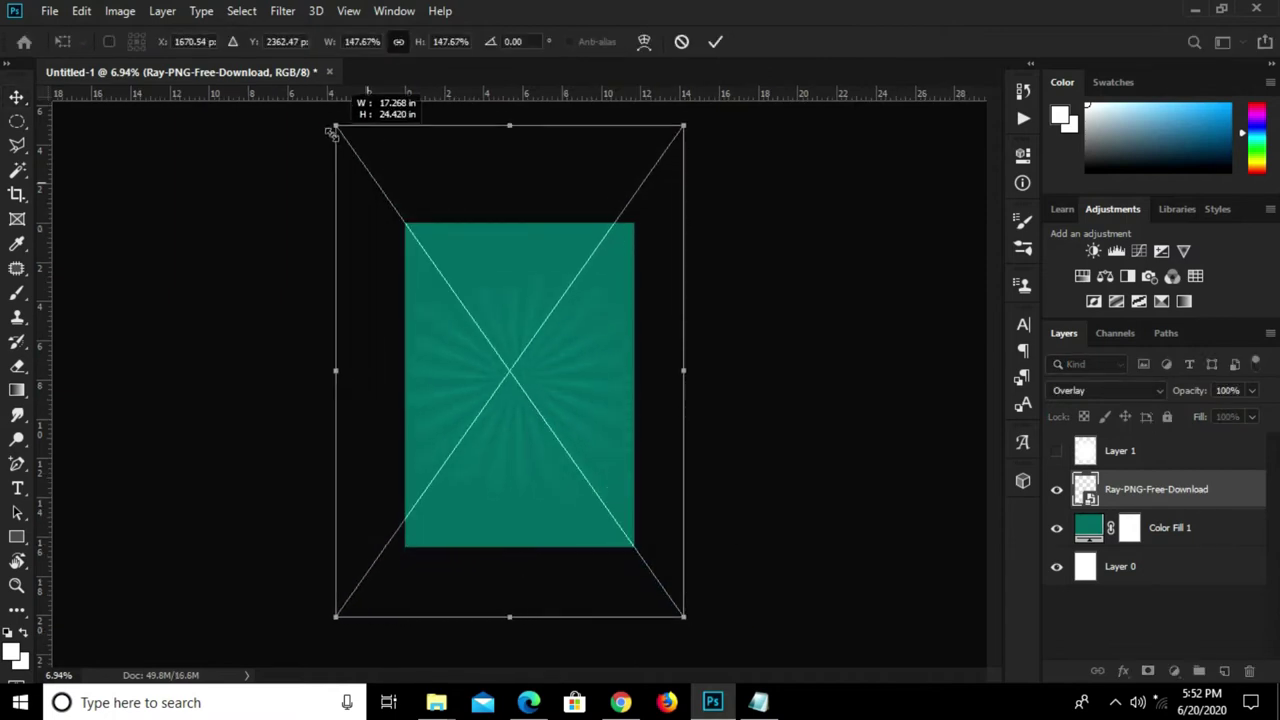
key("ctrl+0")
left_click_drag(670, 592, 691, 626)
left_click_drag(526, 360, 524, 374)
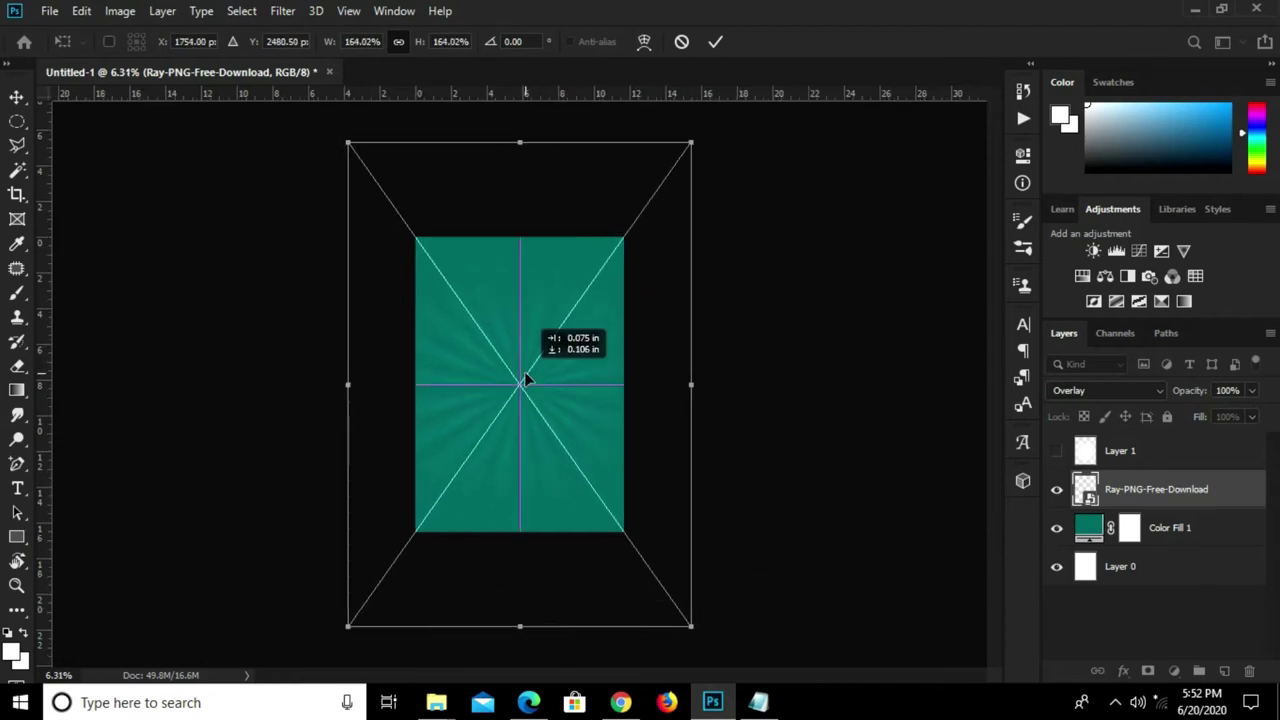
left_click(715, 41)
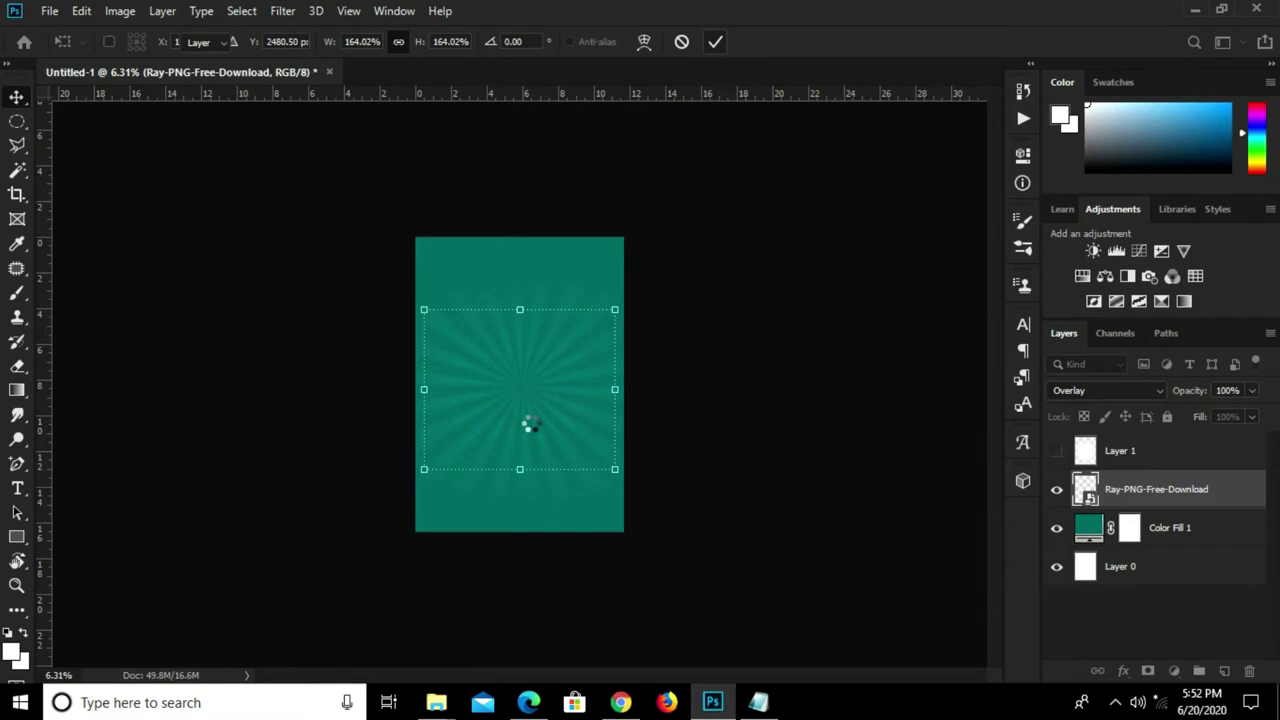
- Show the white glow on Layer 1 again and set its opacity to 55%
key("ctrl+plus")
left_click(990, 465)
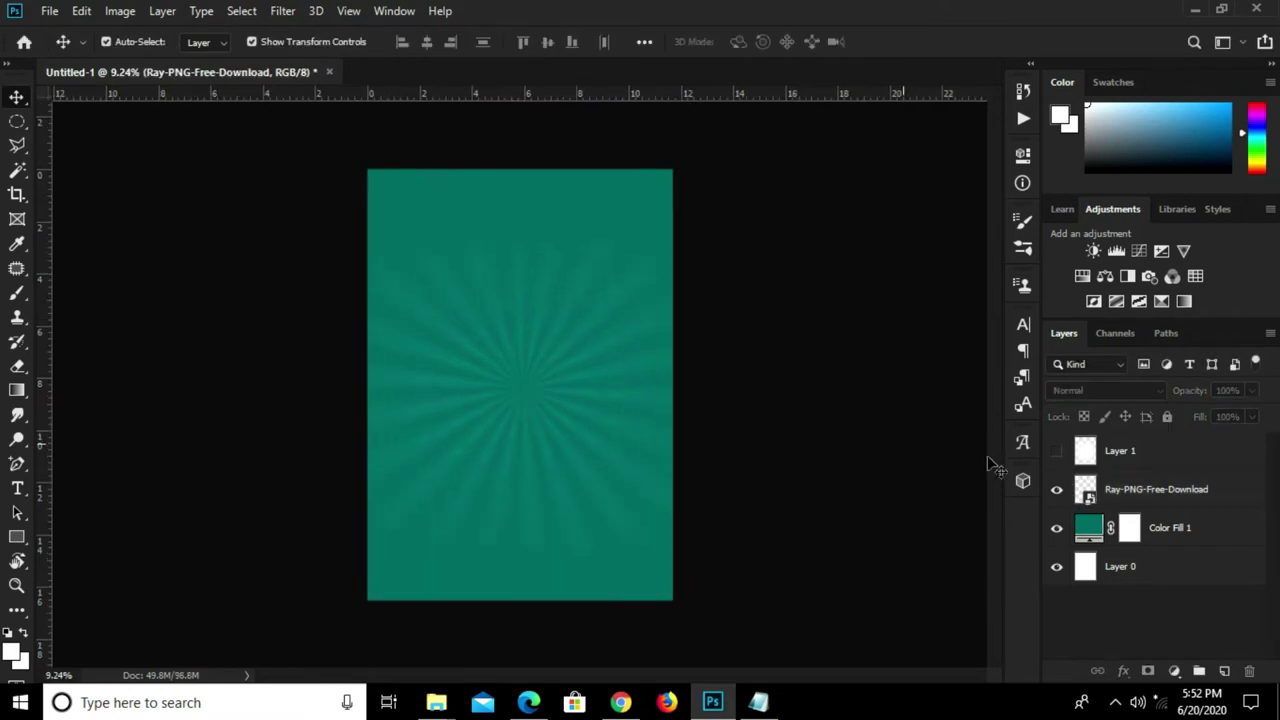
left_click(1056, 451)
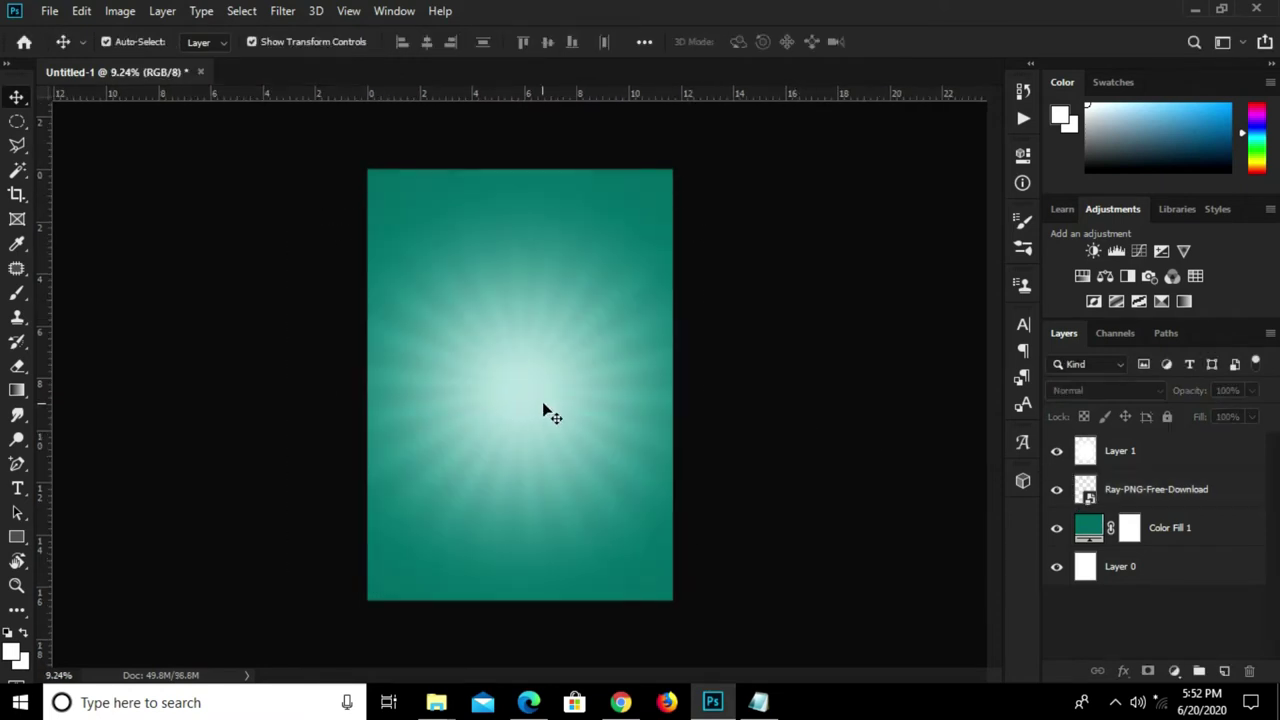
left_click(543, 410)
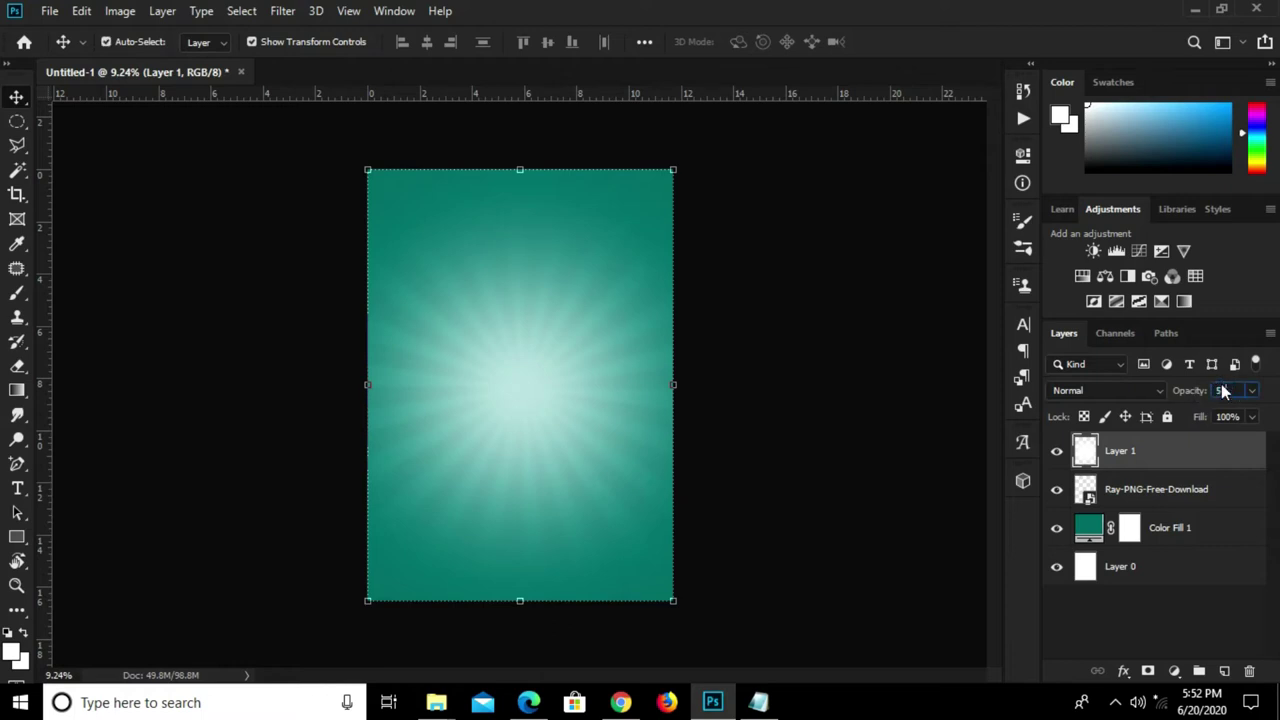
type("5")
left_click(755, 388)
scroll(494, 313, "up", 1)
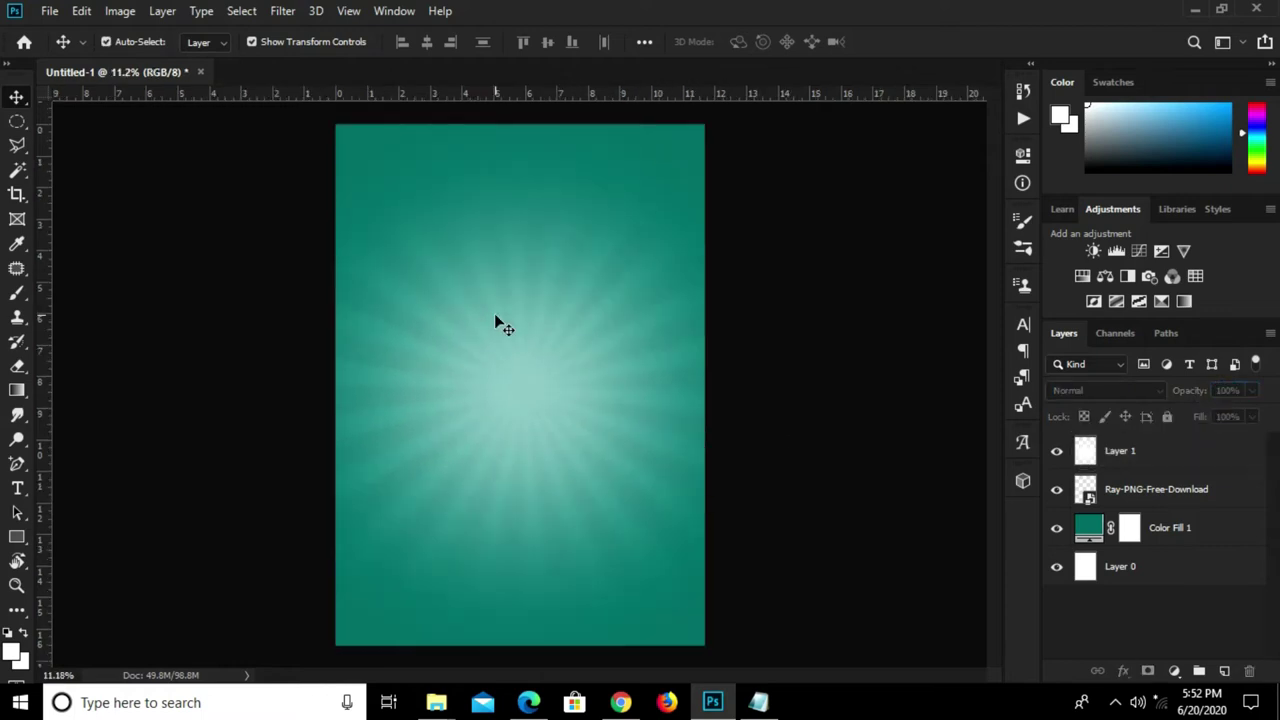
left_click(16, 537)
- Set the Rectangle tool's fill to 0aa5fe, copied from the super sale notes
left_click(100, 535)
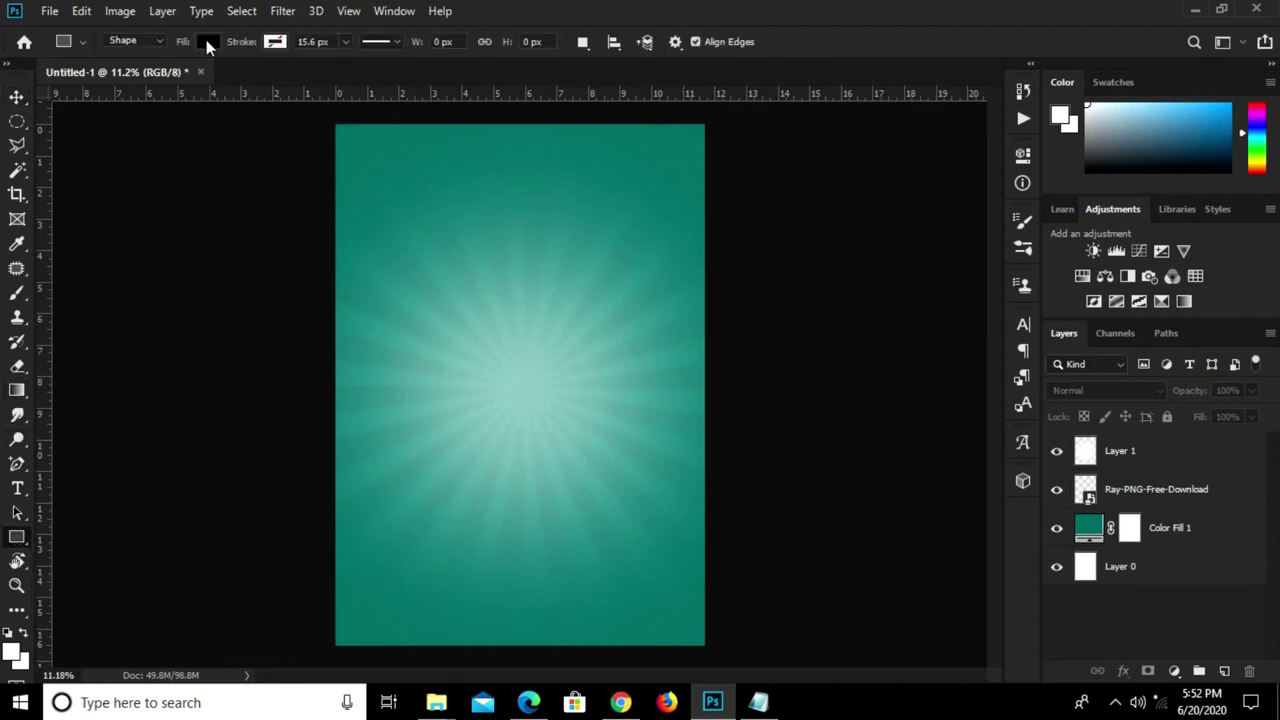
left_click(207, 42)
left_click(297, 79)
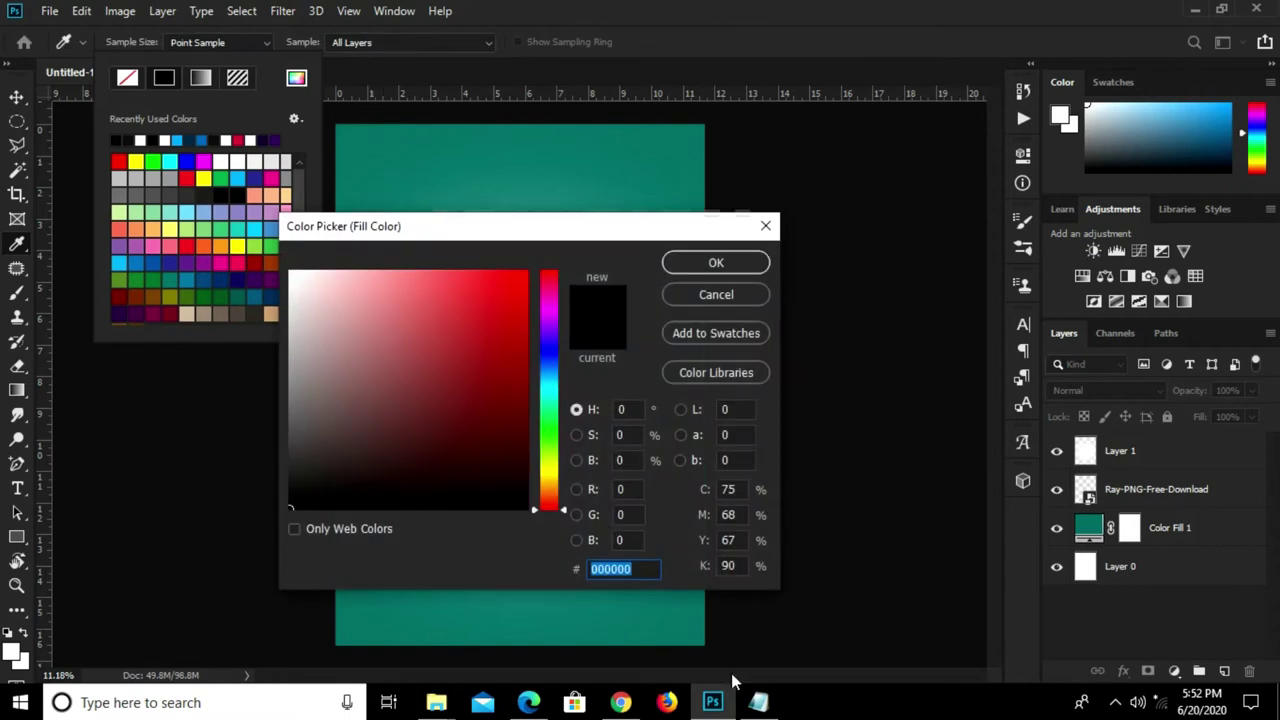
left_click(758, 702)
left_click(333, 386)
left_click_drag(329, 386, 334, 386)
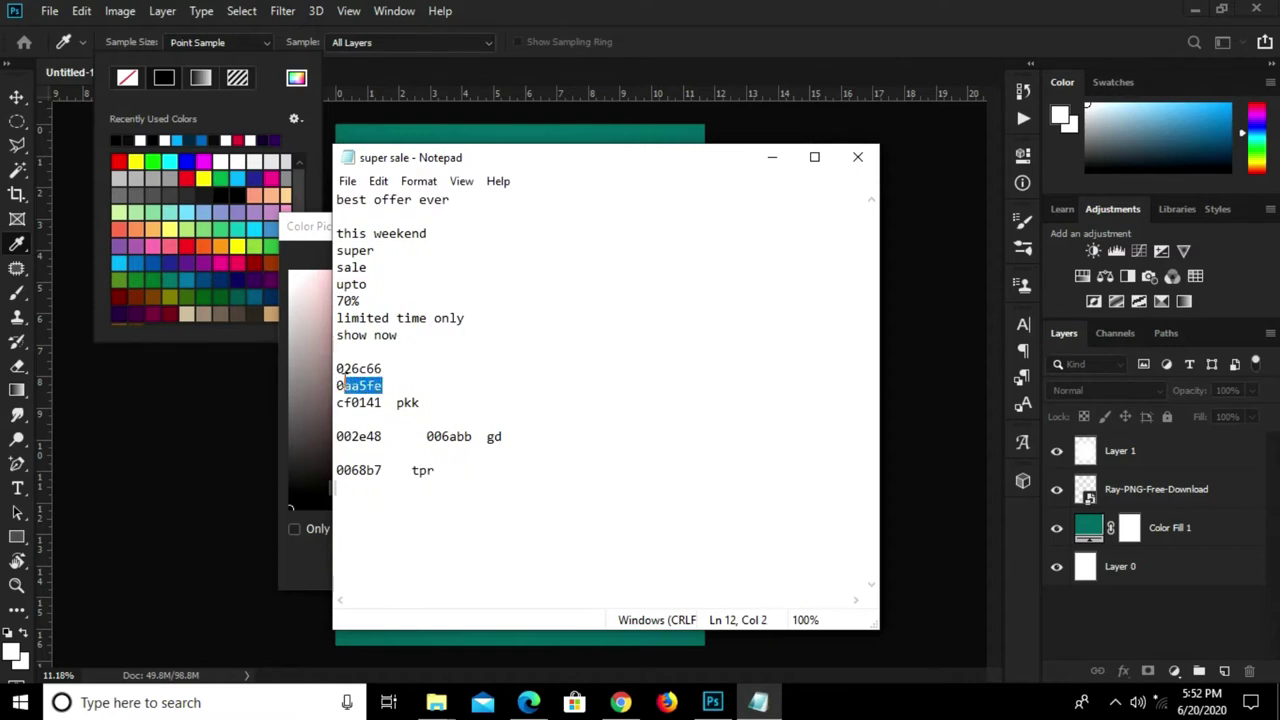
left_click_drag(388, 385, 333, 386)
right_click(358, 387)
left_click(402, 449)
left_click(300, 560)
key("ctrl+v")
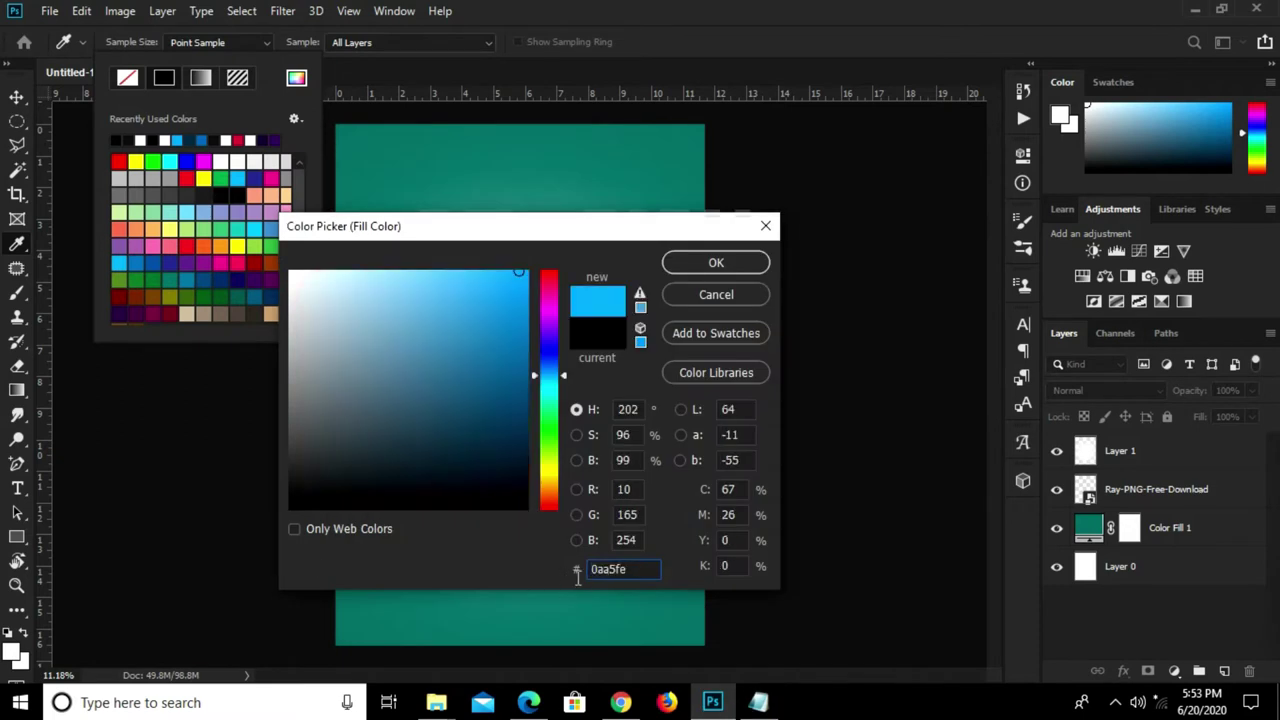
left_click(694, 264)
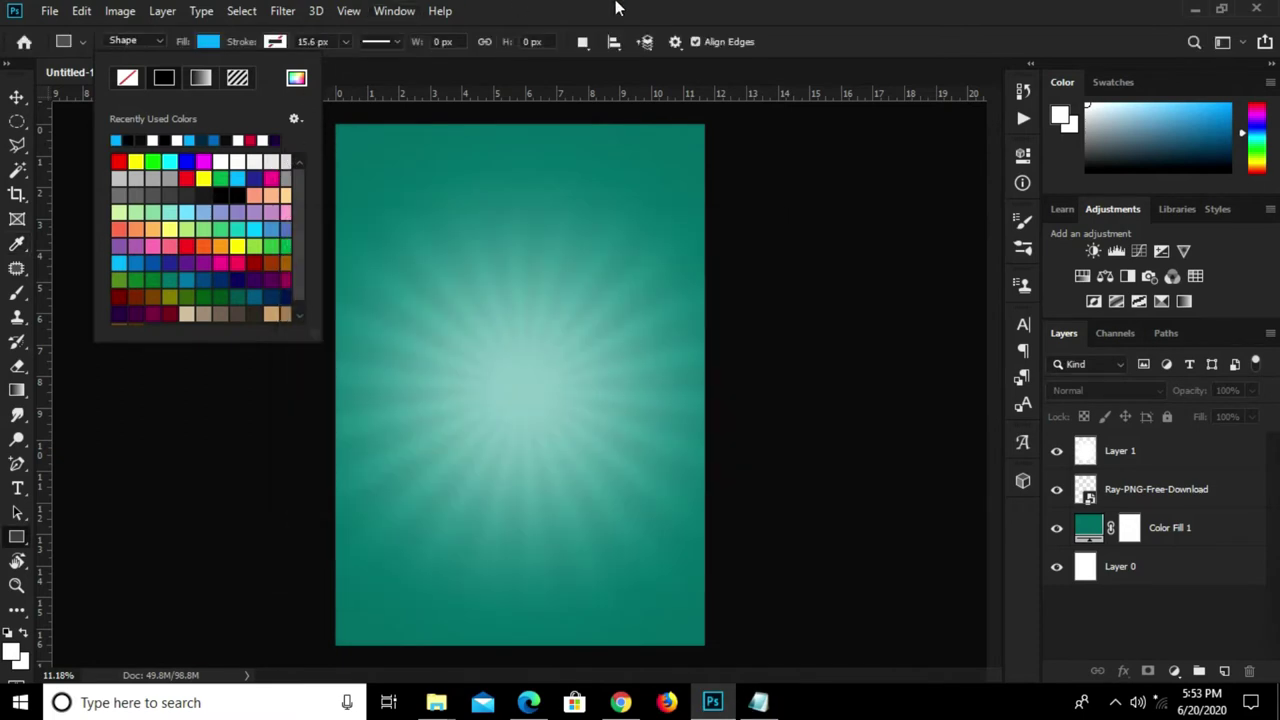
- Draw a 2589 x 761 px blue rectangle across the poster's upper middle
left_click(430, 318)
left_click_drag(384, 299, 660, 388)
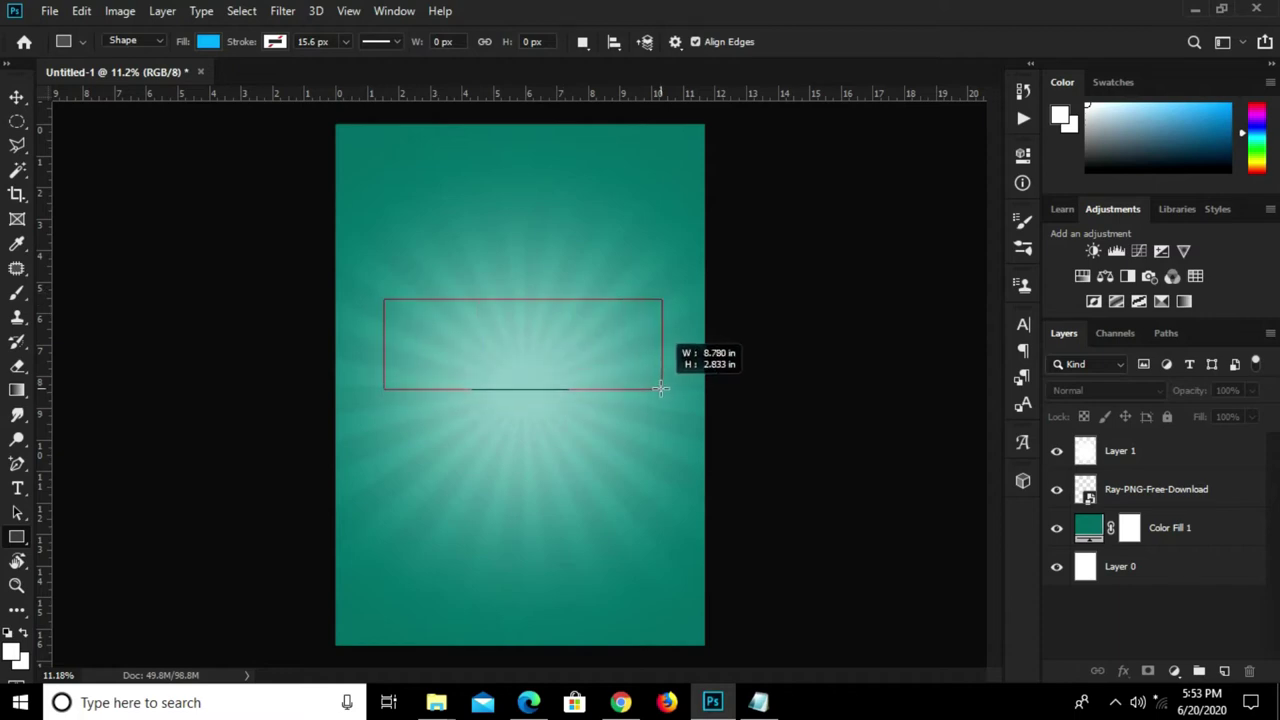
left_click_drag(660, 388, 657, 380)
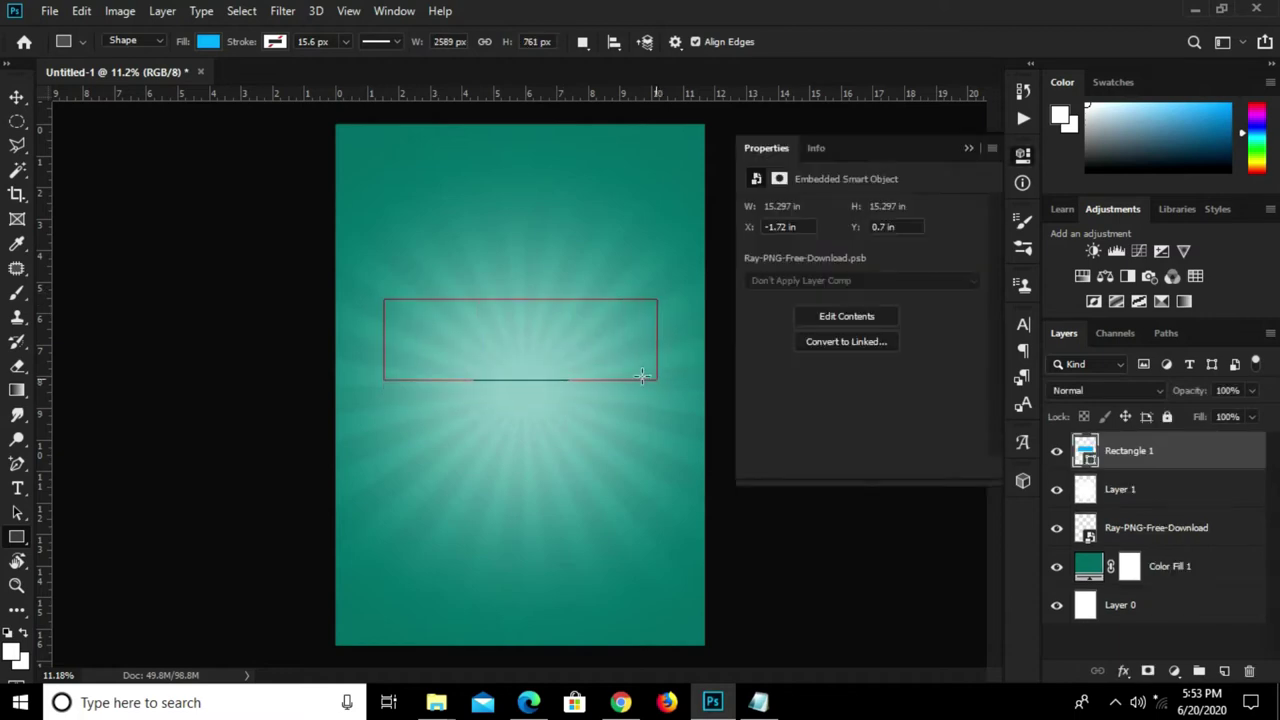
key("v")
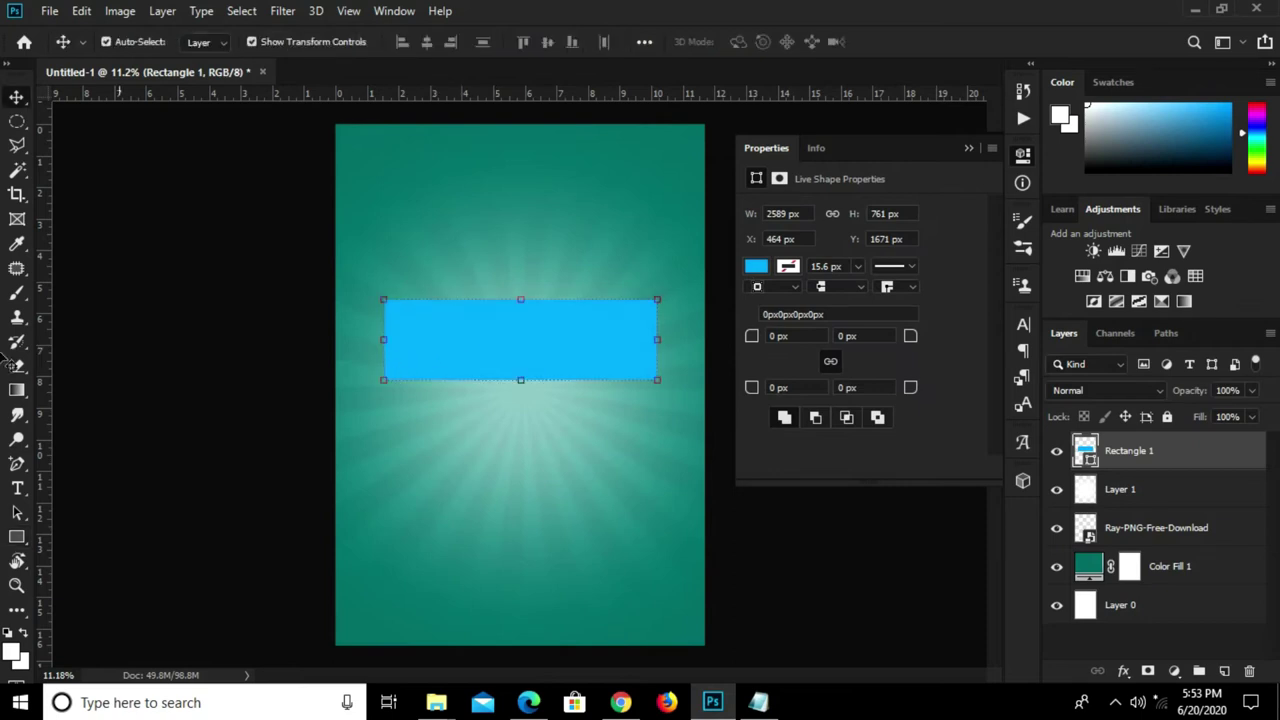
- Drag the rectangle's anchors to raise the left corners and slant the right edge
left_click(17, 463)
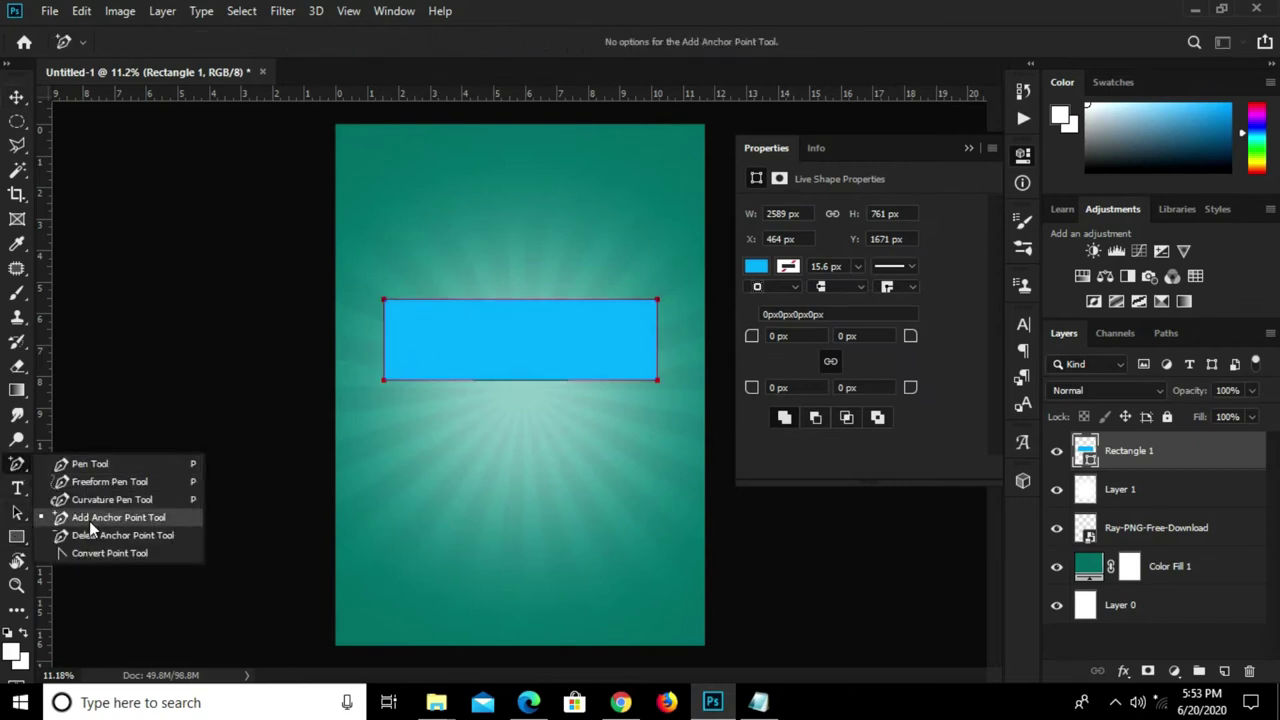
left_click(87, 519)
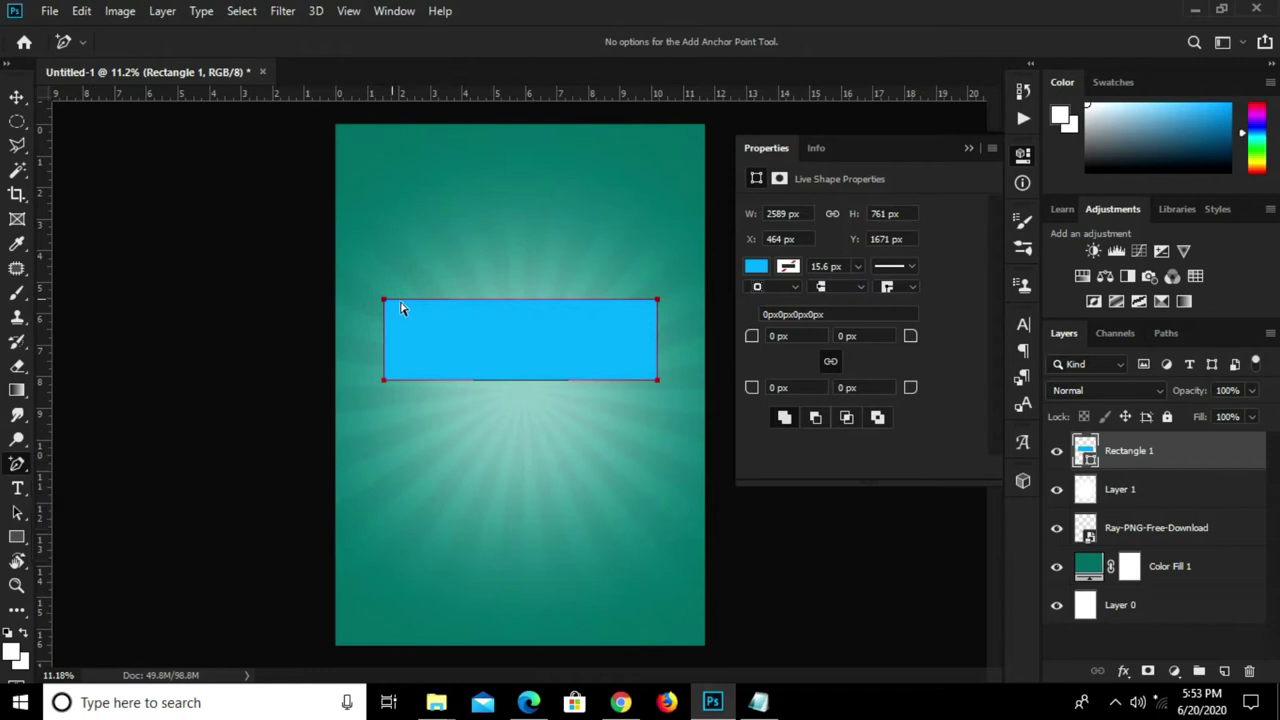
left_click(968, 148)
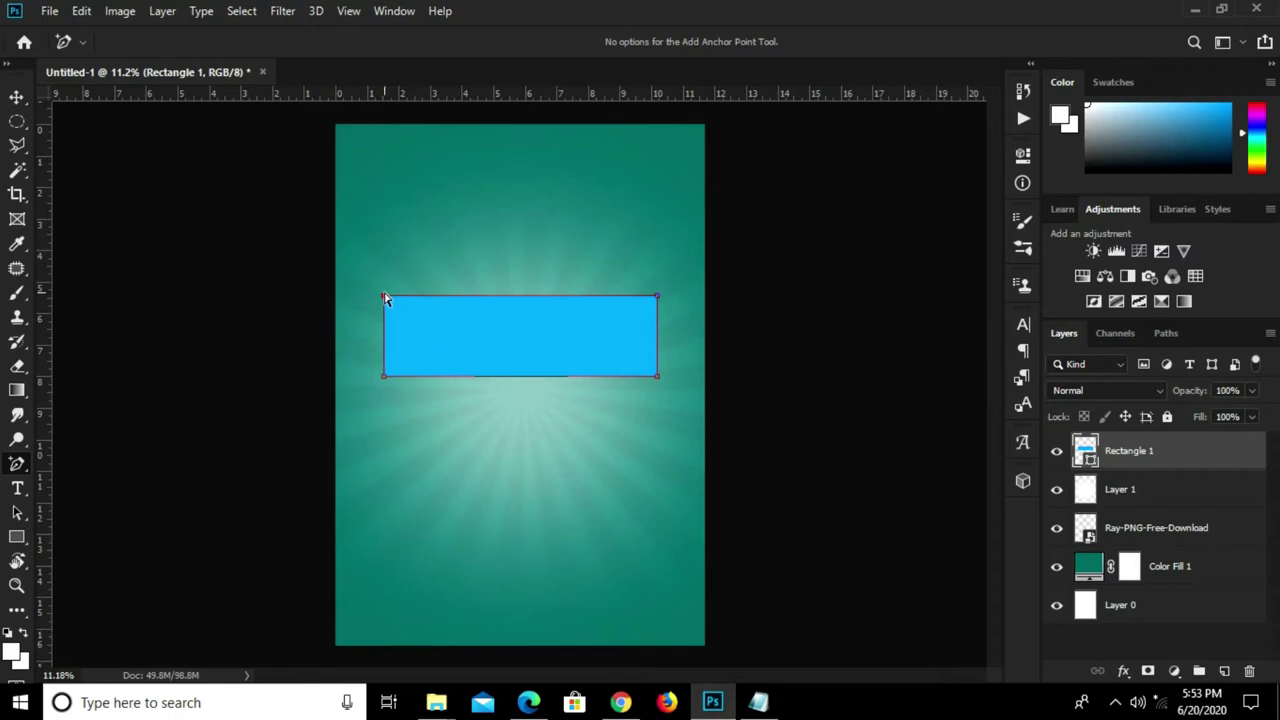
scroll(386, 306, "up", 2)
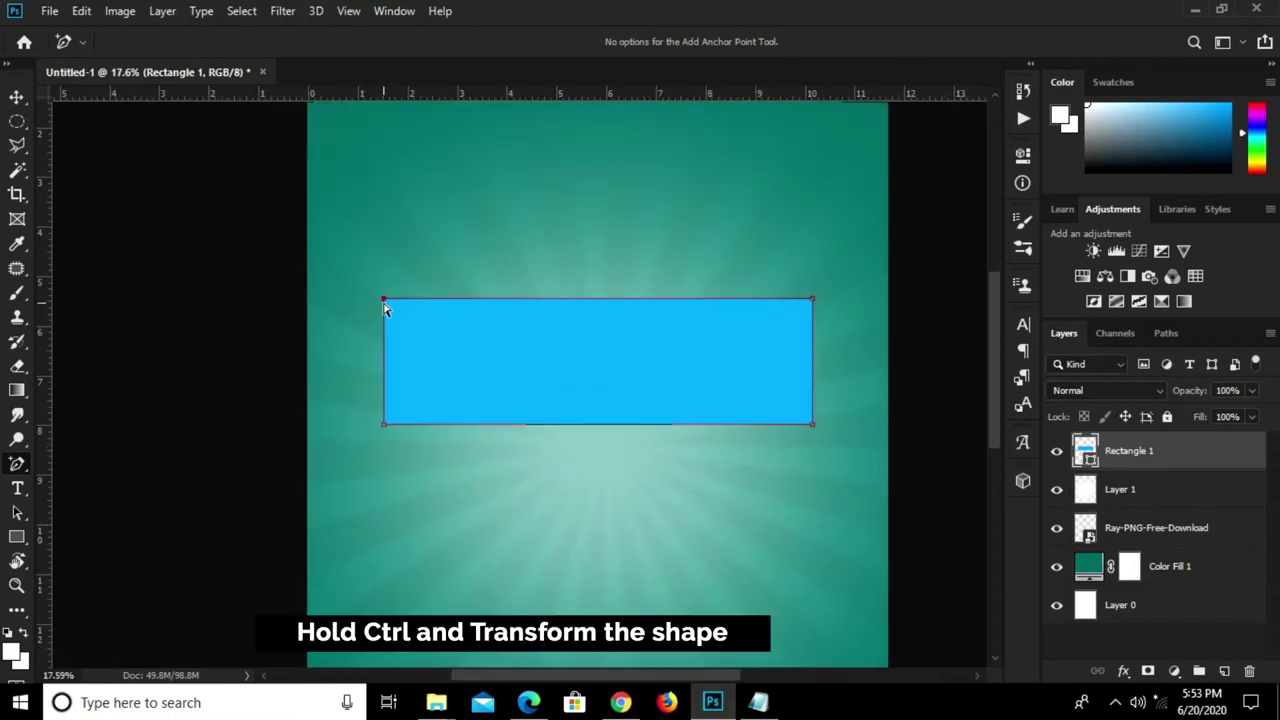
left_click_drag(386, 301, 385, 274)
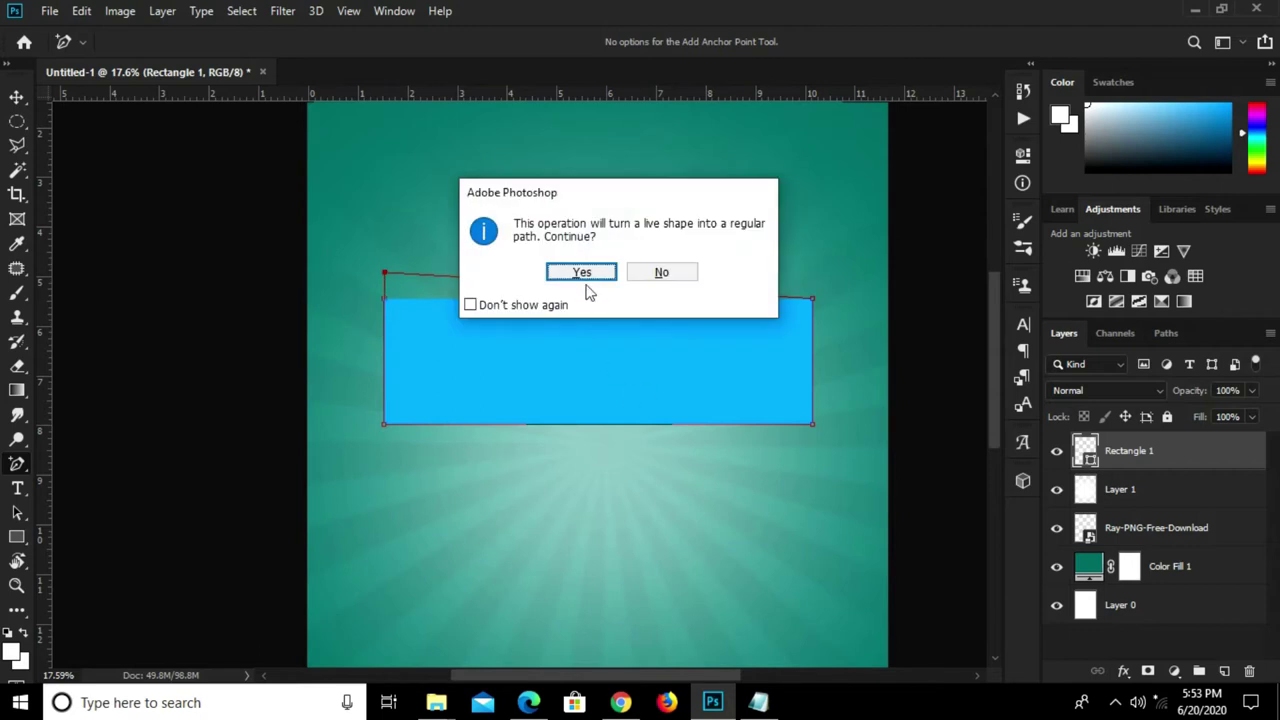
left_click(577, 272)
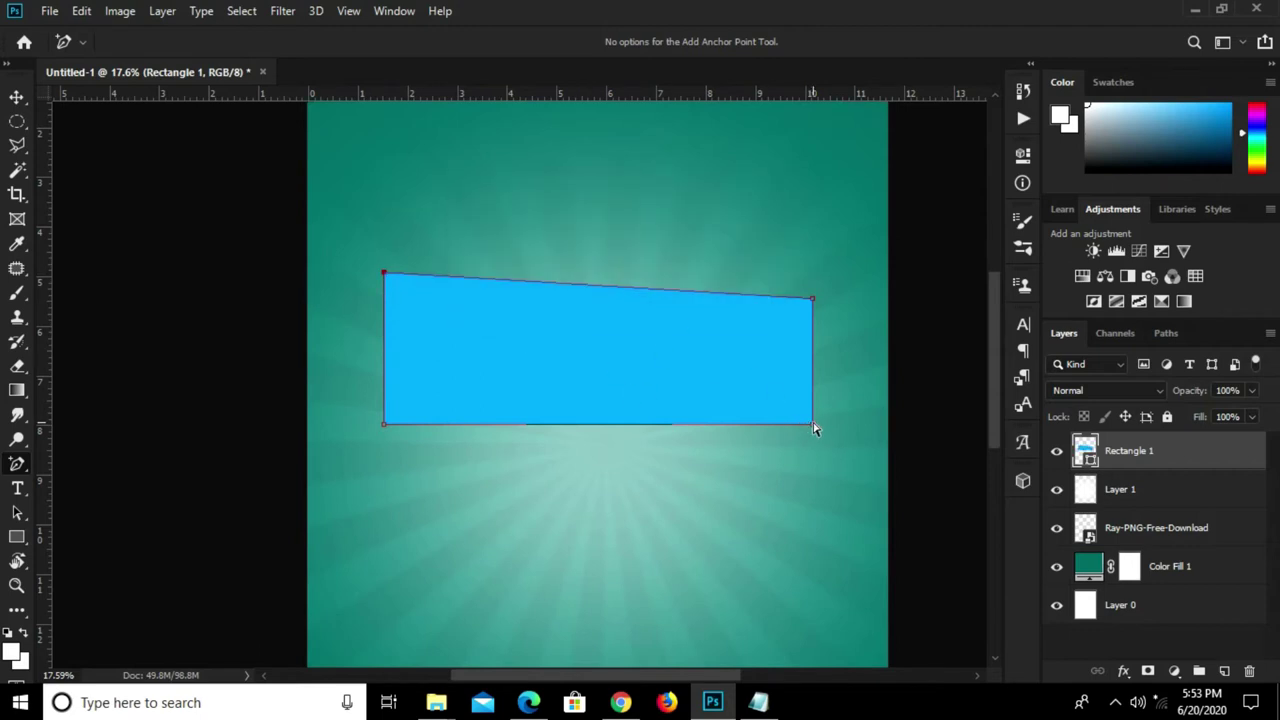
left_click_drag(812, 425, 788, 424)
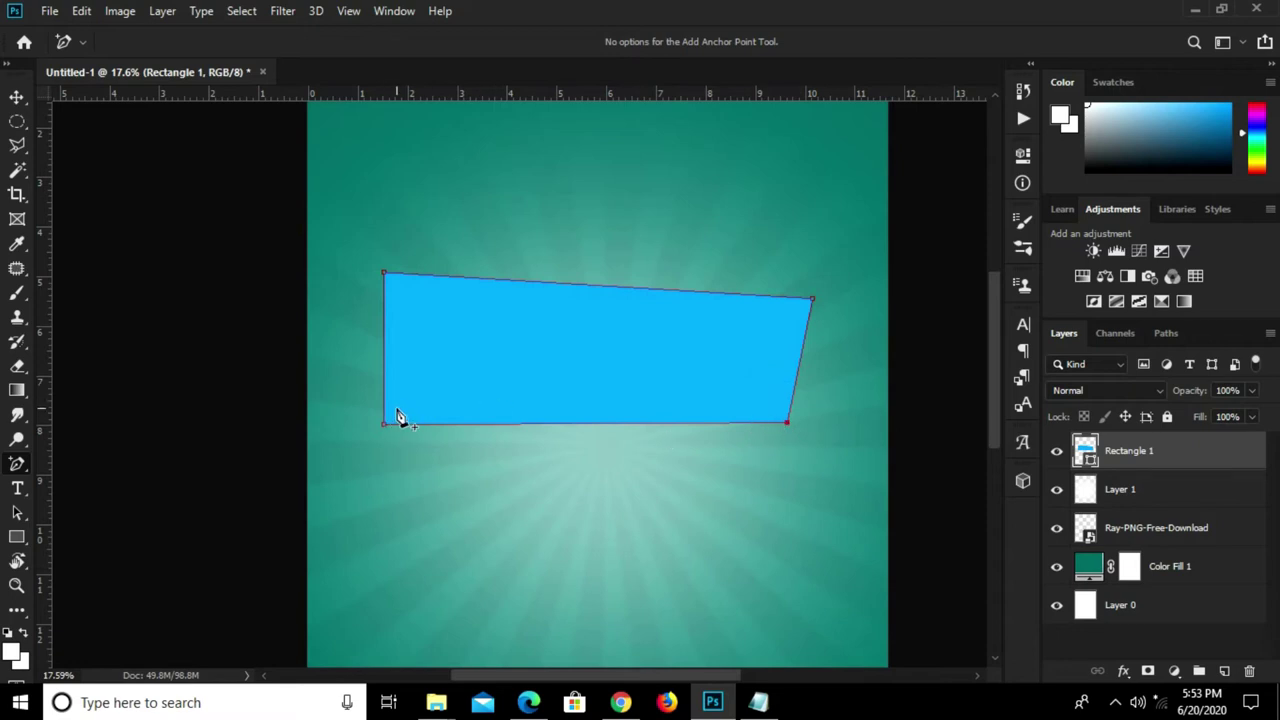
left_click_drag(384, 425, 385, 406)
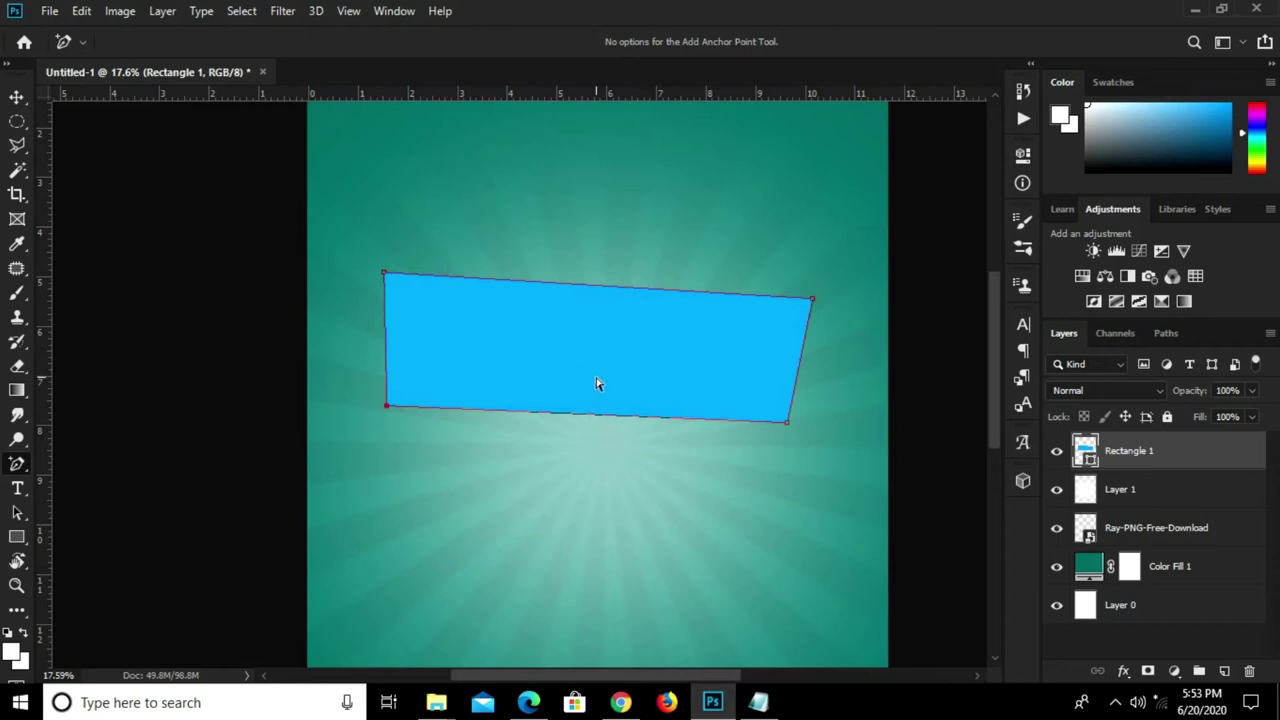
- Tilt the banner about -2.8° and duplicate it as Rectangle 1 copy
key("v")
key("ctrl+0")
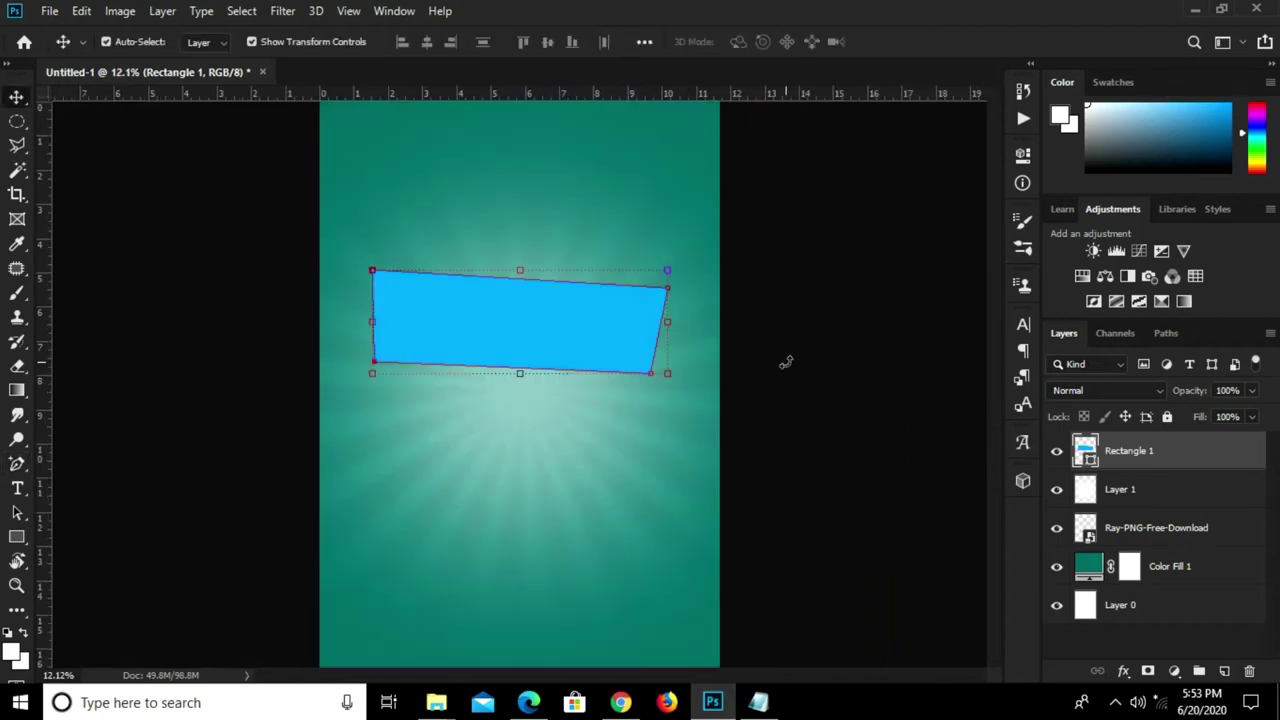
left_click_drag(686, 277, 676, 265)
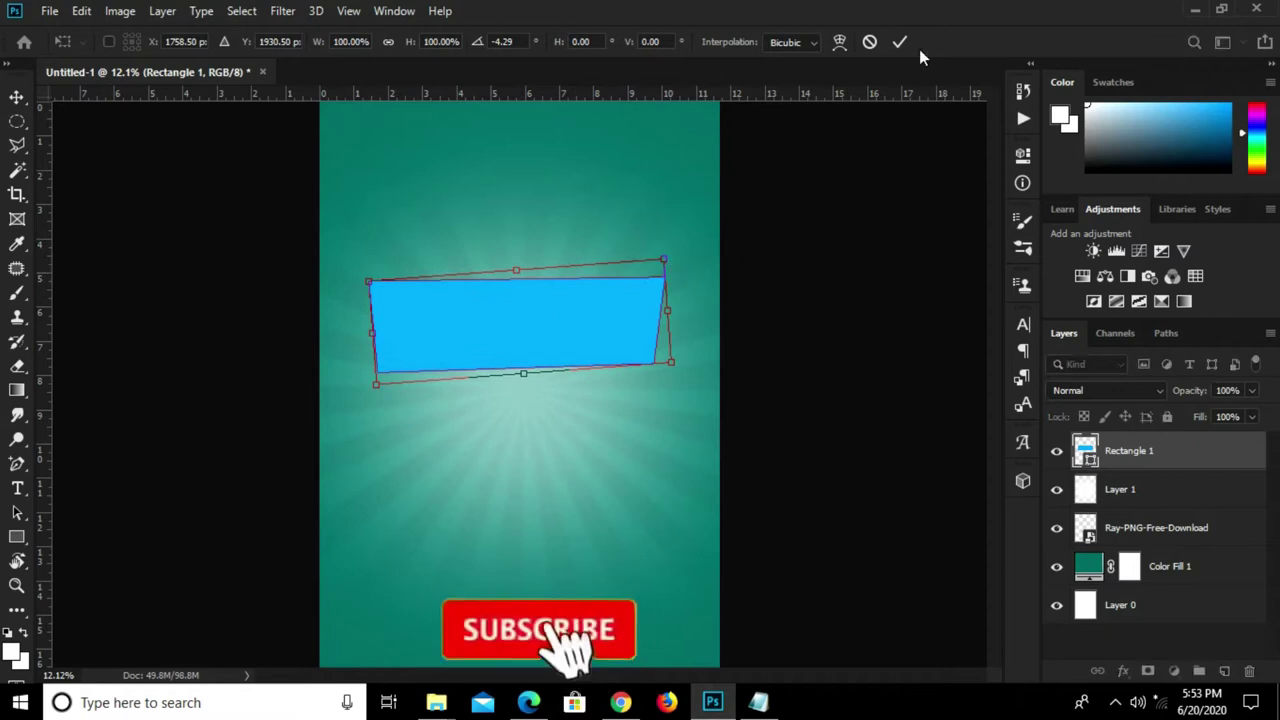
left_click(869, 41)
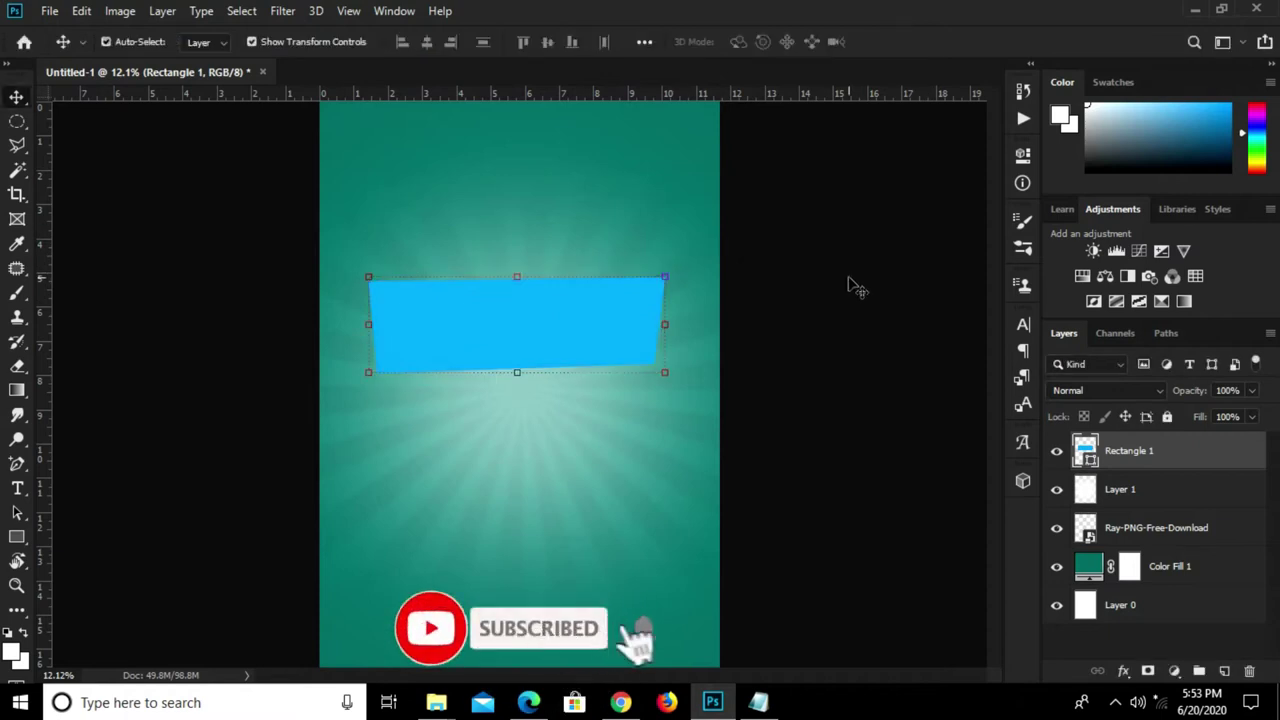
left_click(676, 256)
left_click_drag(676, 256, 676, 245)
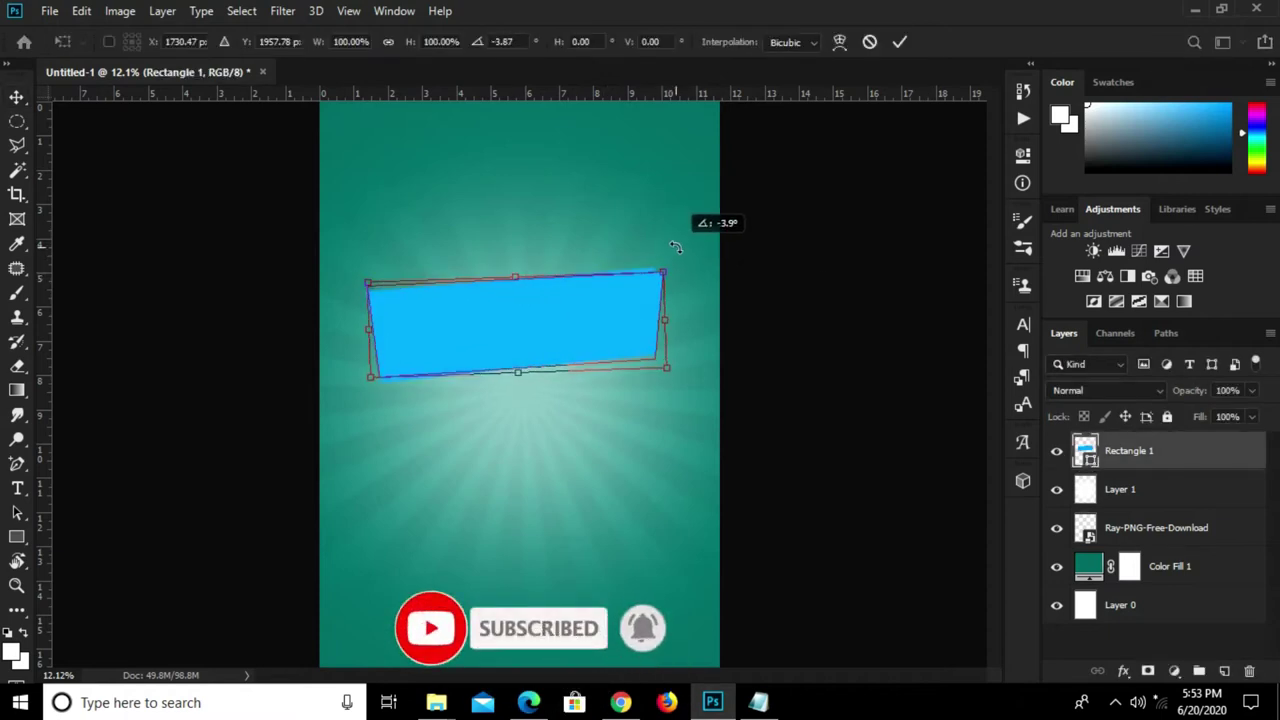
left_click(899, 41)
scroll(540, 305, "up", 2)
left_click(484, 323)
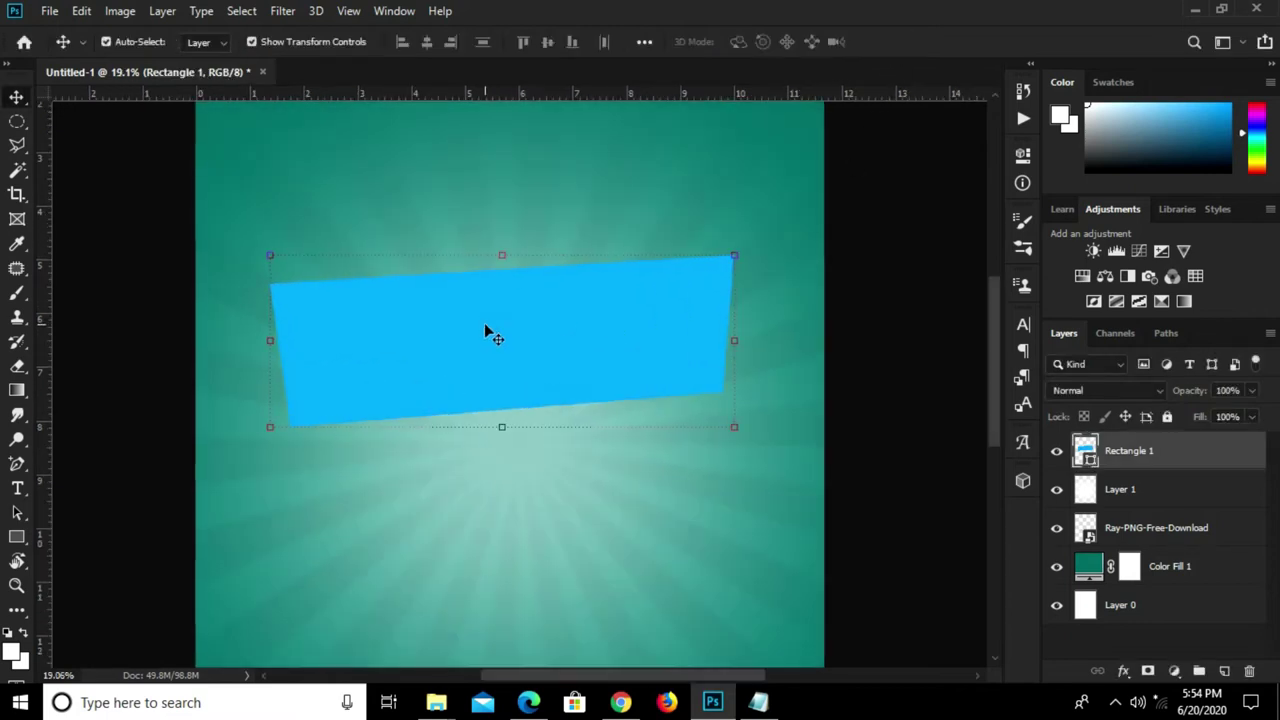
key("ctrl+j")
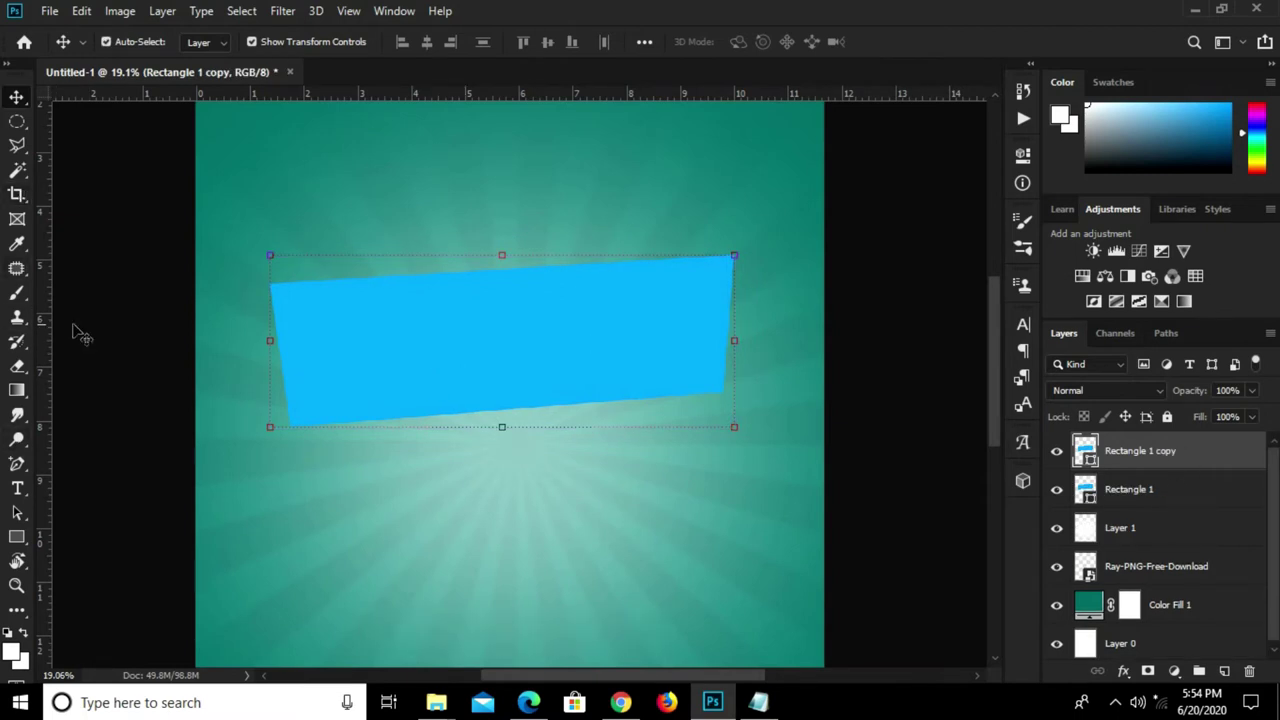
- Reshape Rectangle 1 copy's anchors into a narrow left-end flap and move it below Rectangle 1
left_click(17, 463)
left_click(63, 516)
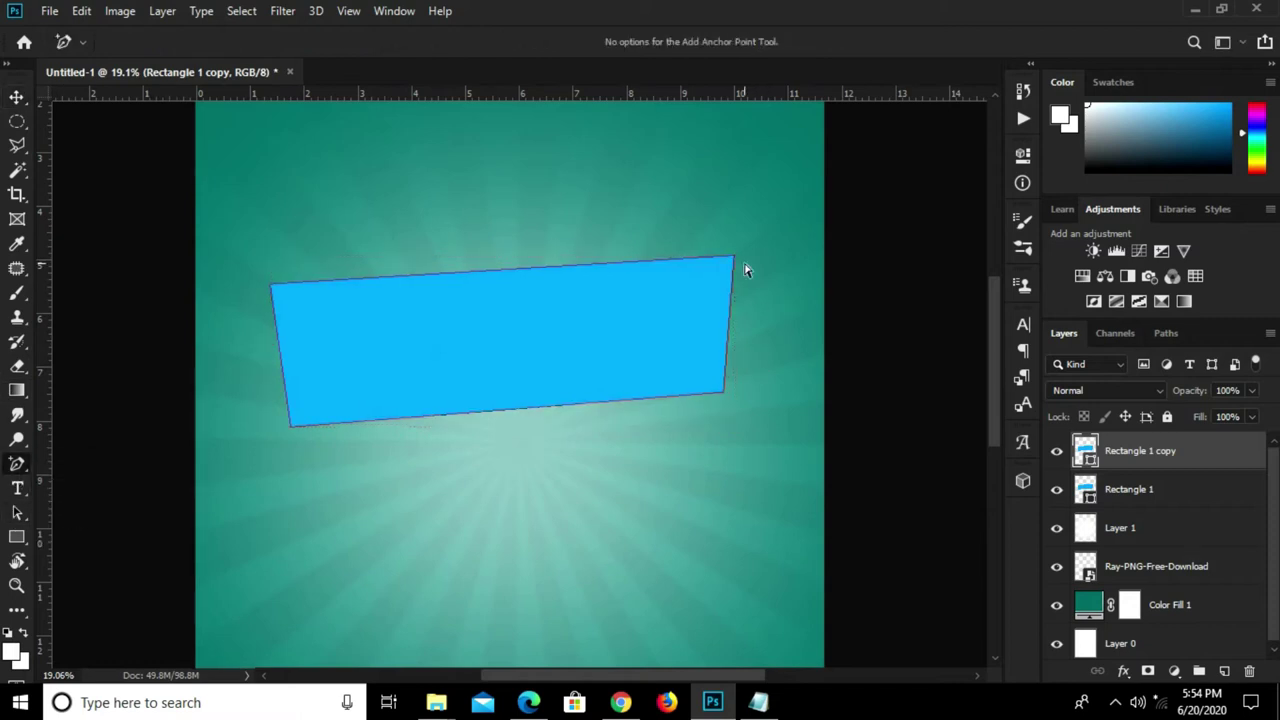
left_click_drag(736, 266, 716, 400)
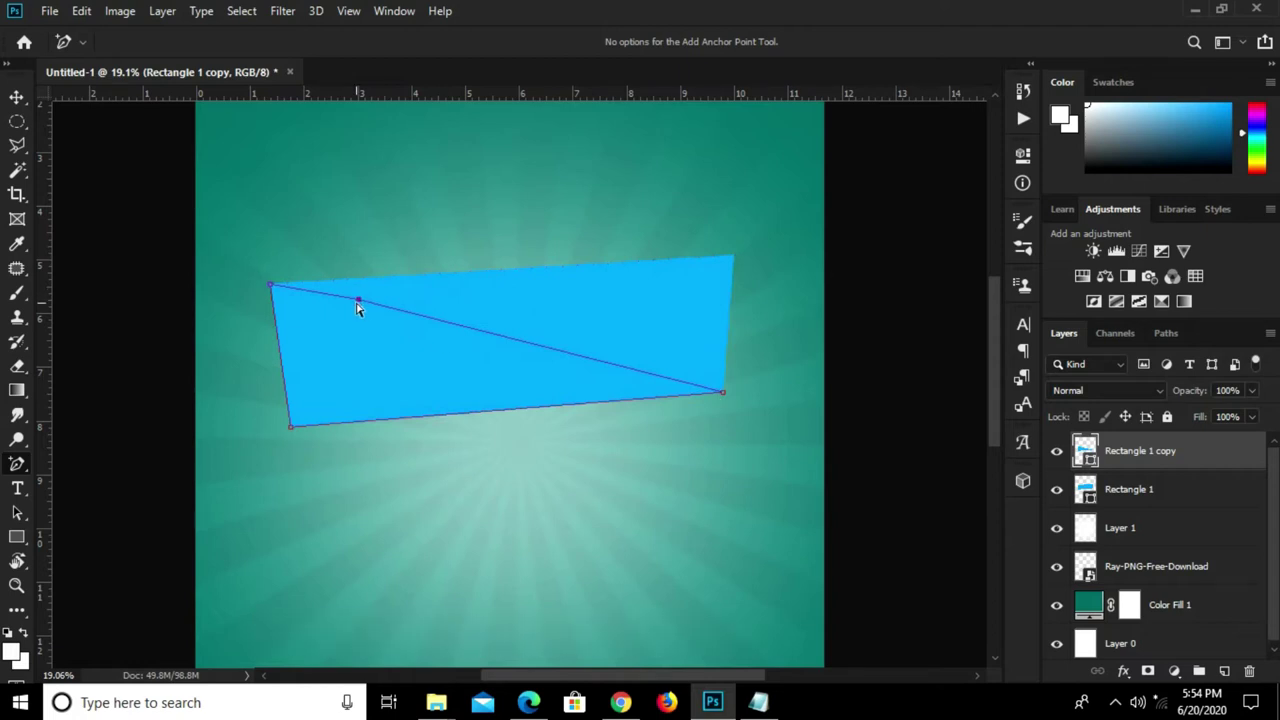
left_click_drag(358, 304, 350, 205)
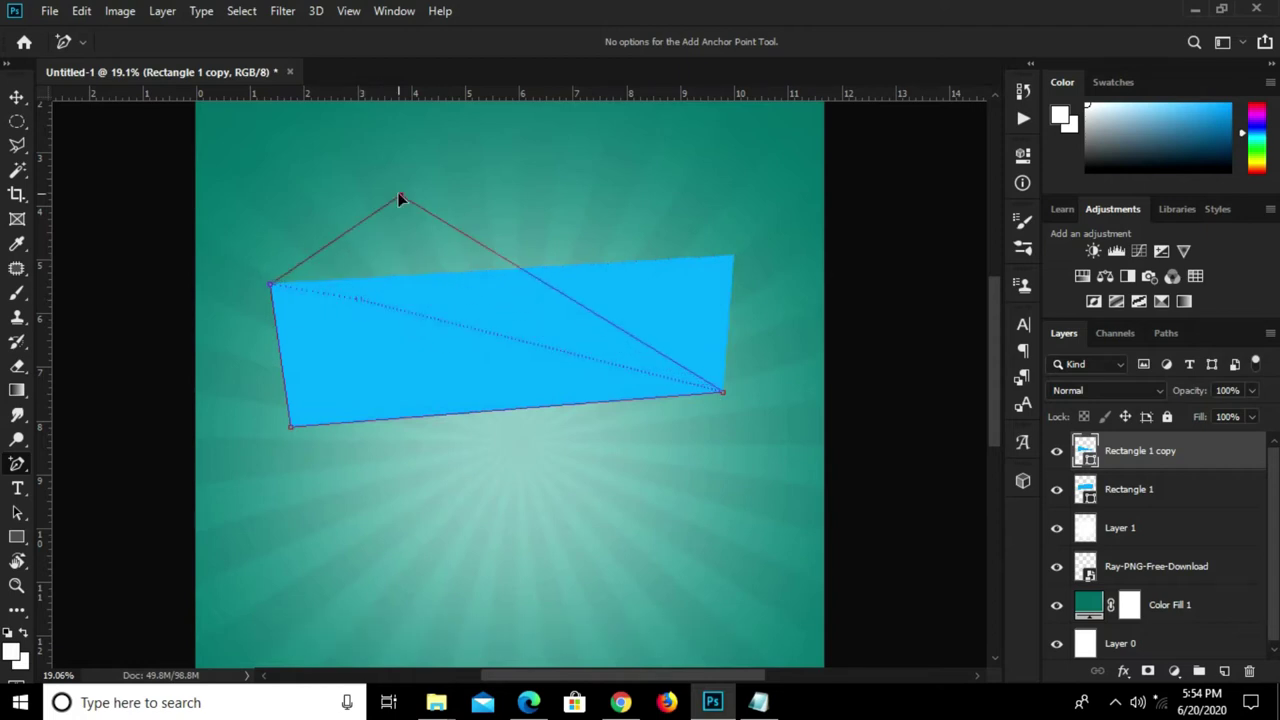
left_click_drag(335, 423, 384, 387)
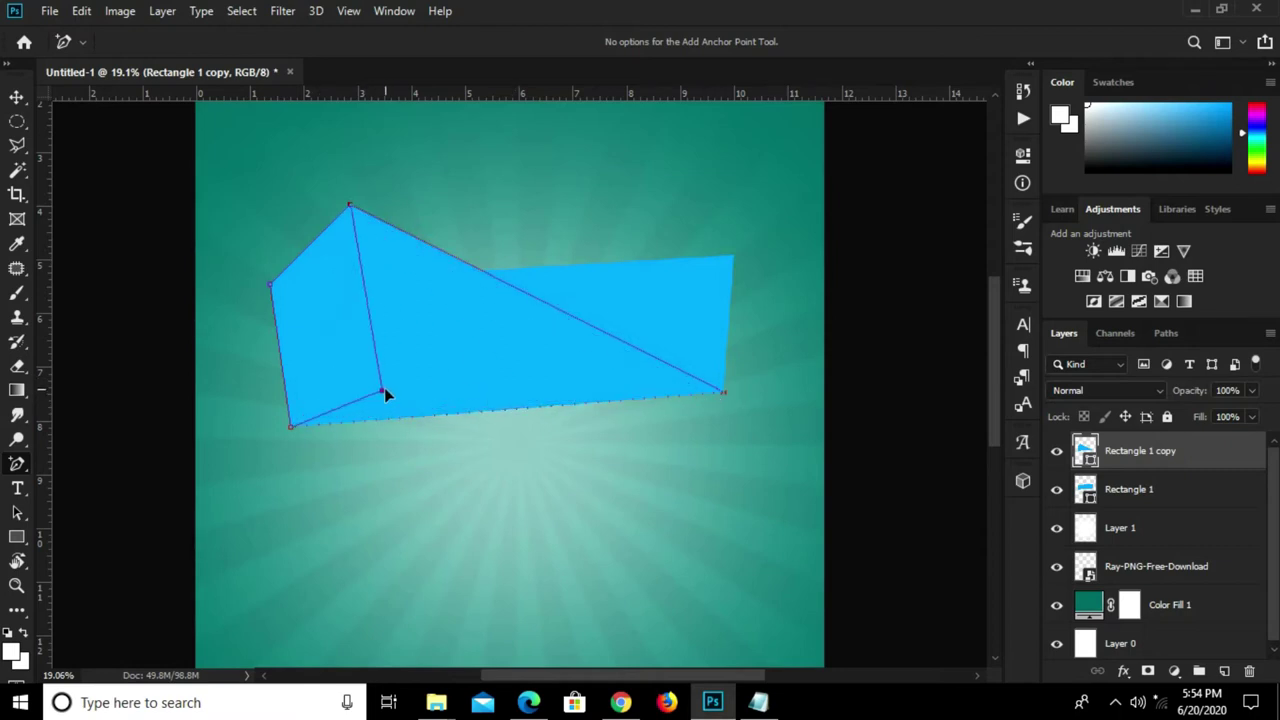
left_click(384, 387)
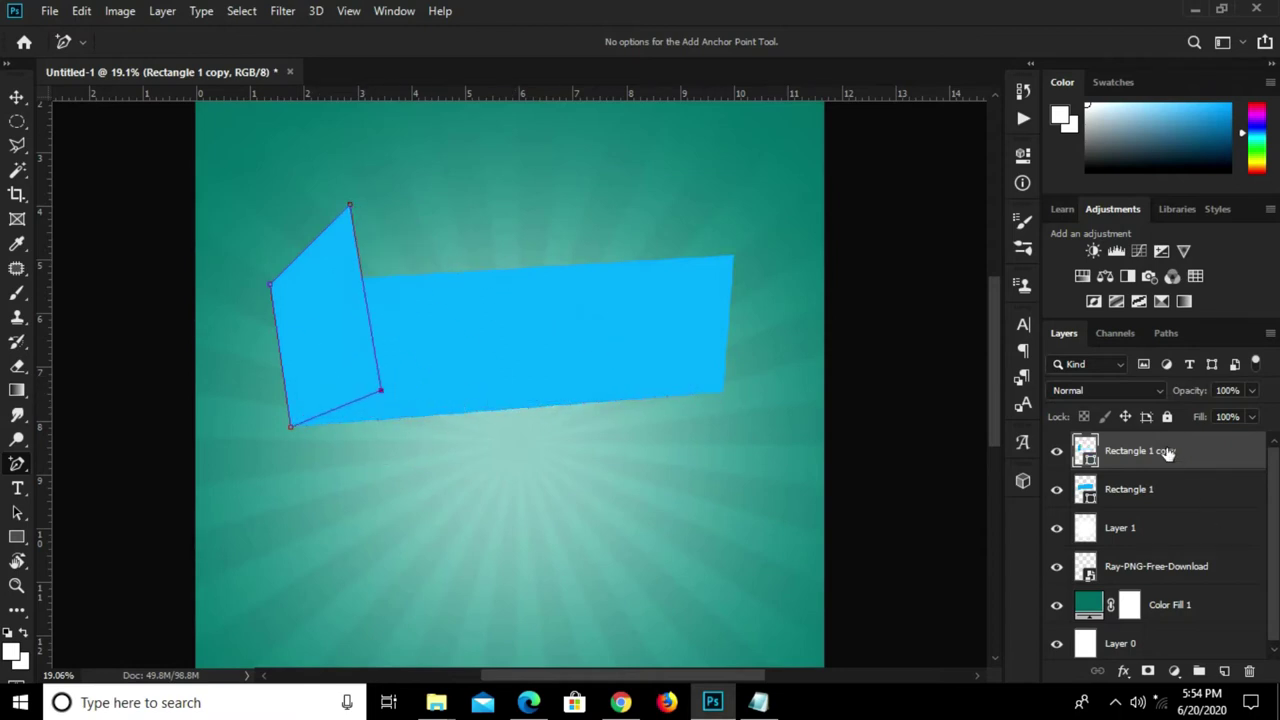
left_click_drag(1166, 451, 1160, 505)
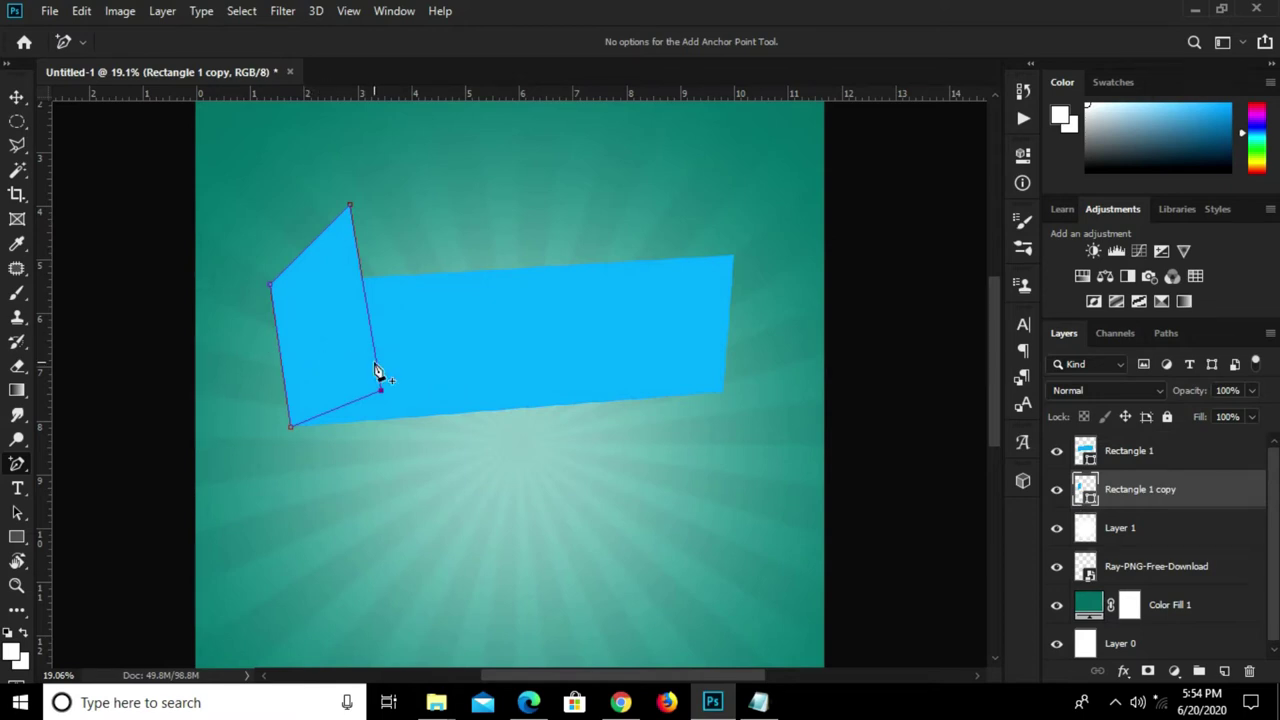
- Copy the colour code cf0141 from the super sale colour notes
left_click(758, 702)
double_click(380, 404)
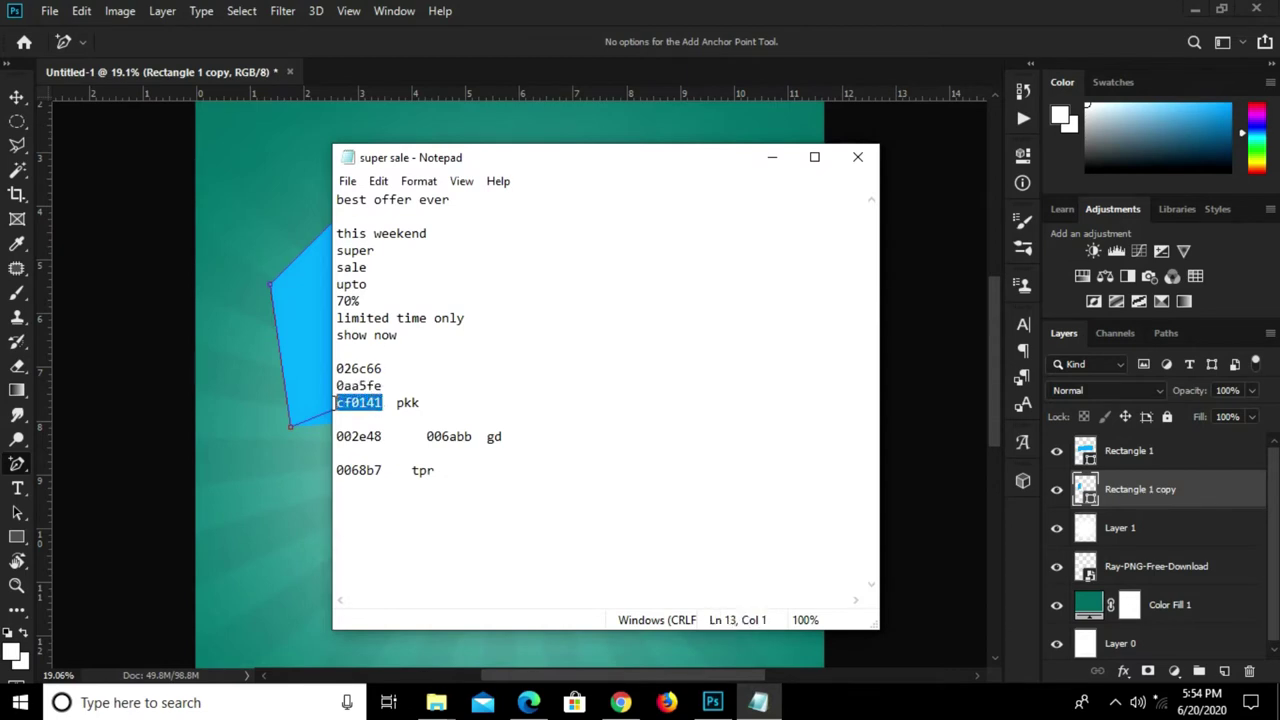
right_click(337, 405)
left_click(368, 174)
left_click(769, 163)
- Fill the folded flap, Rectangle 1 copy, with crimson cf0141
key("v")
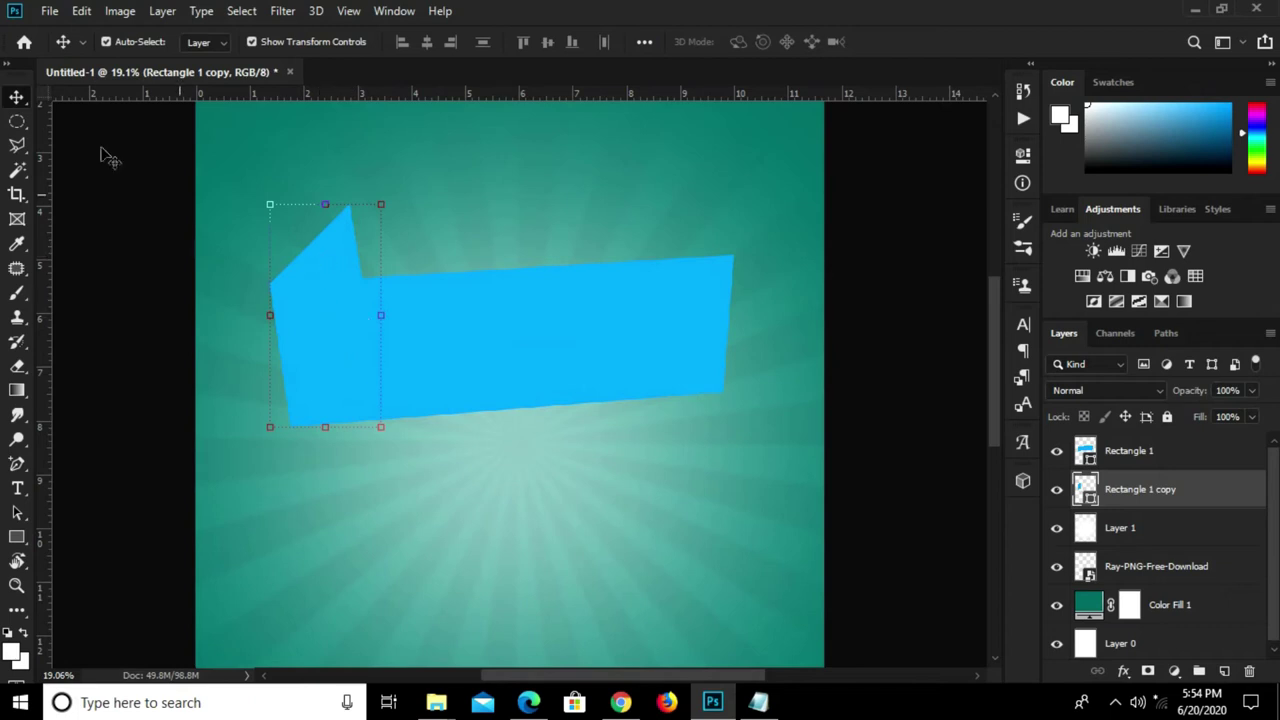
left_click(17, 537)
left_click(208, 41)
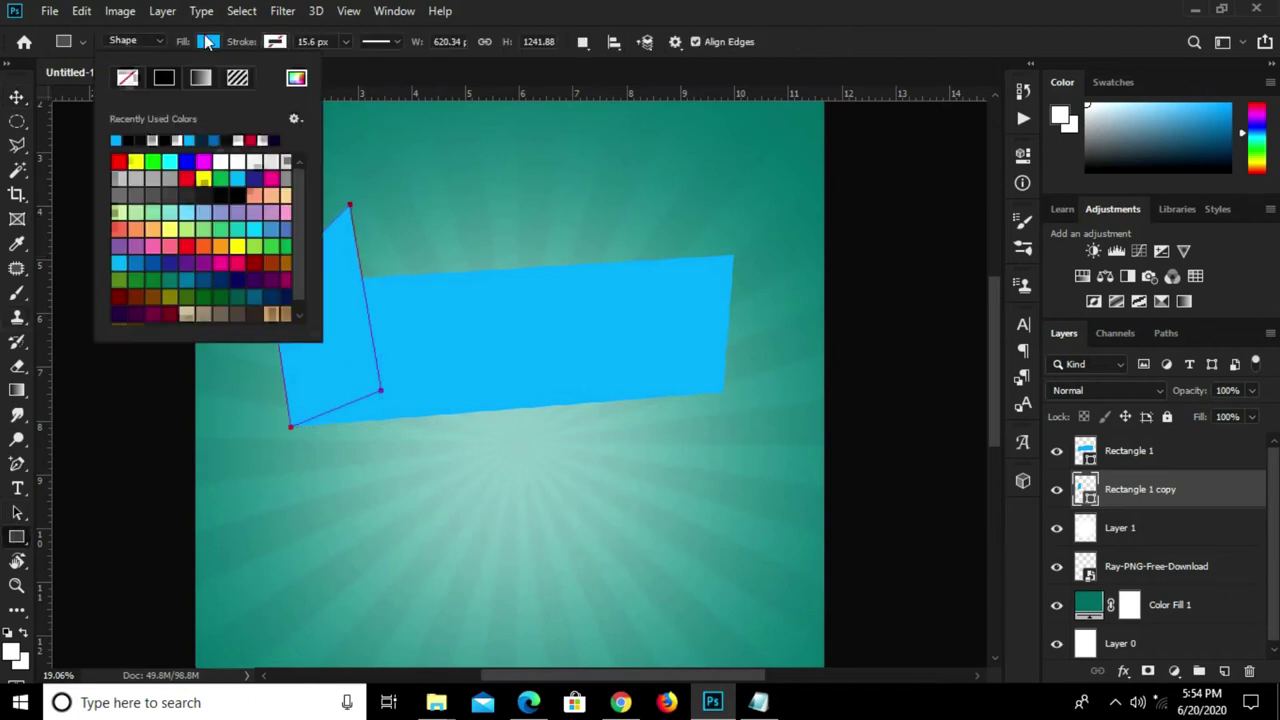
left_click(296, 77)
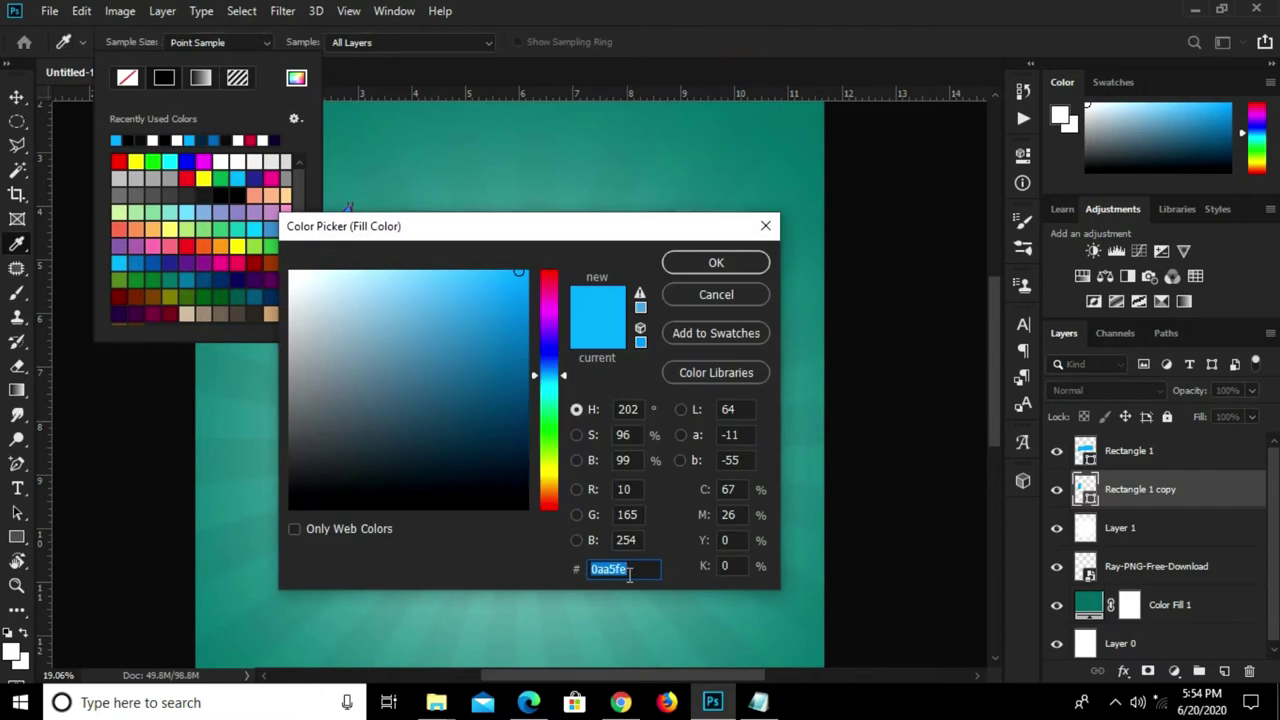
key("ctrl+v")
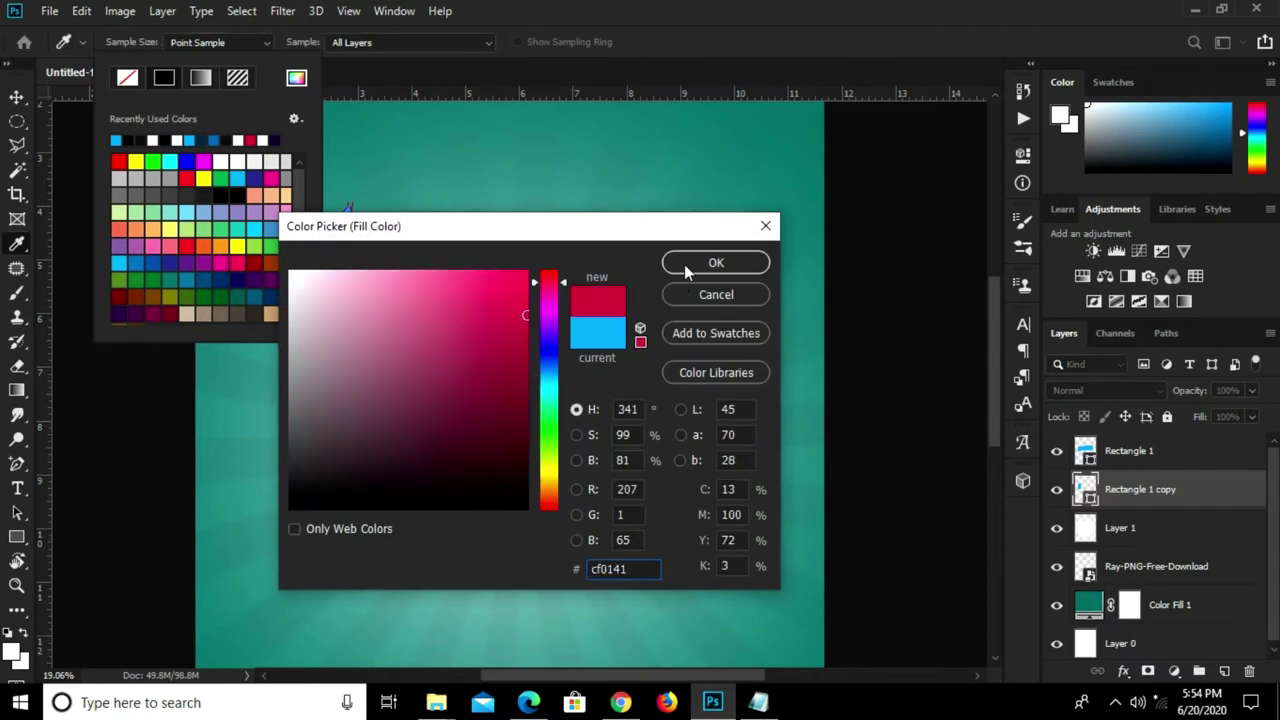
left_click(714, 263)
left_click(559, 134)
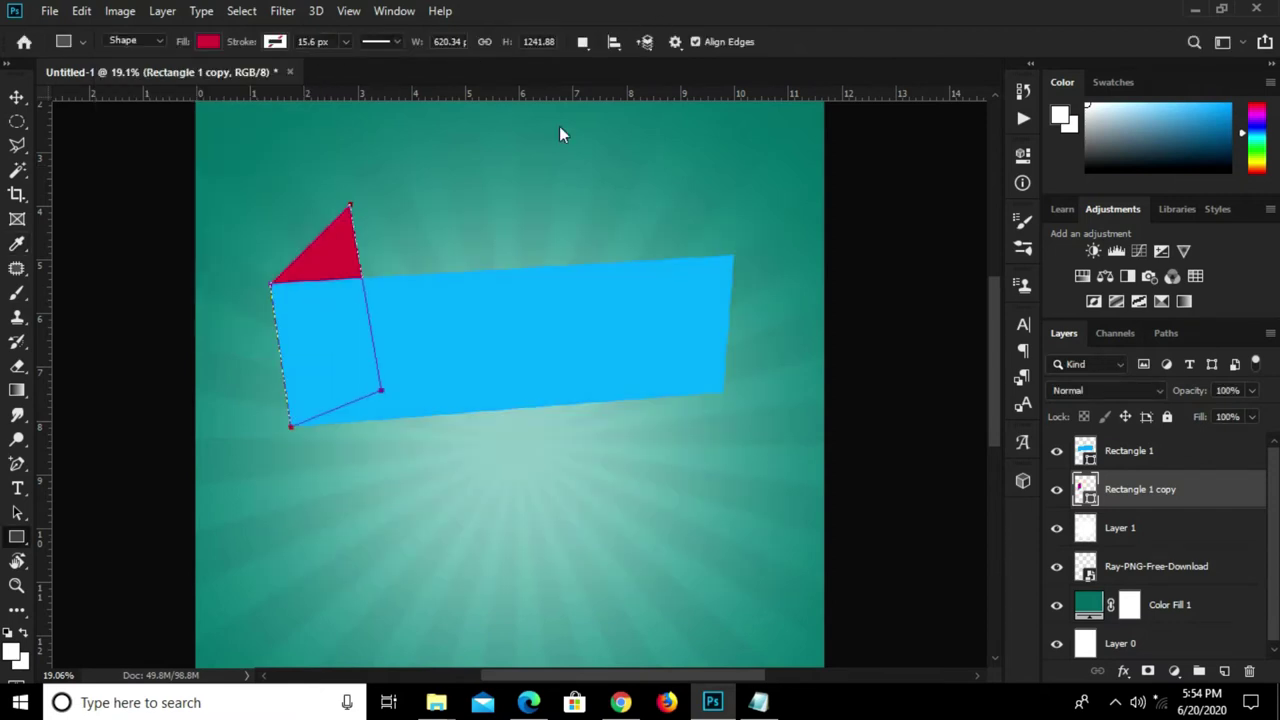
- Duplicate the blue banner layer, Rectangle 1
key("v")
left_click(767, 396)
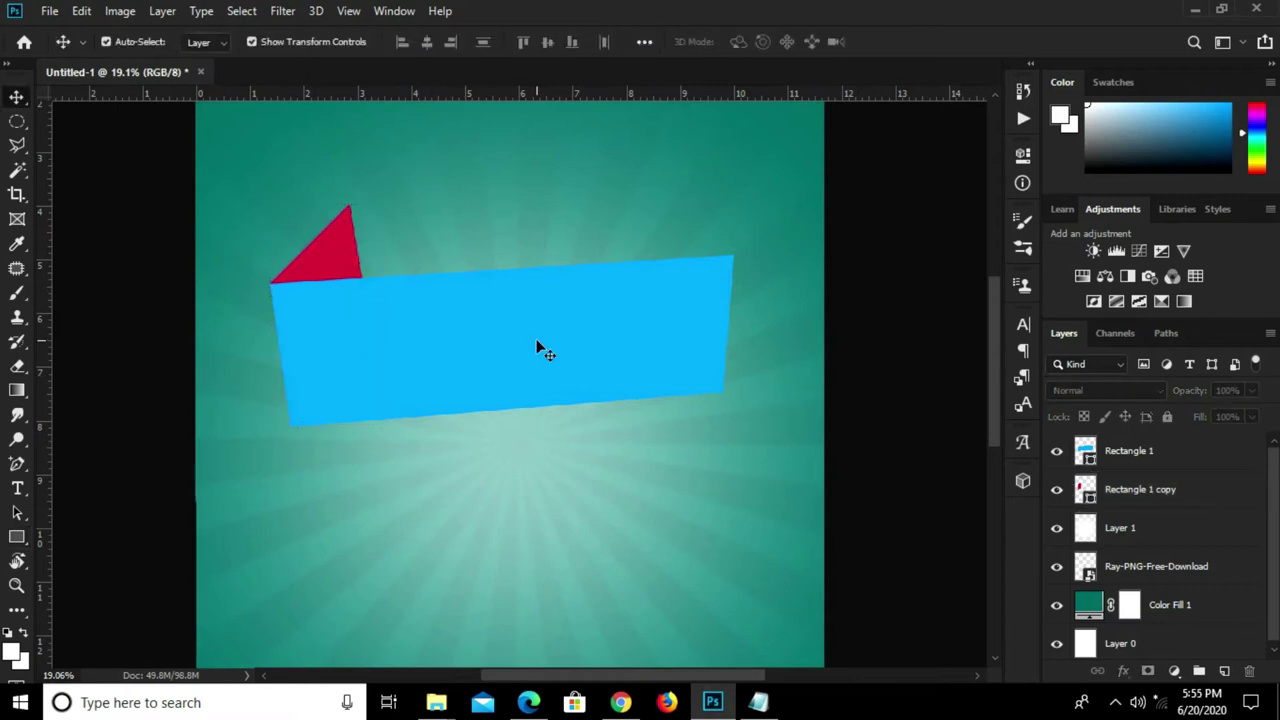
left_click(543, 350)
key("ctrl+j")
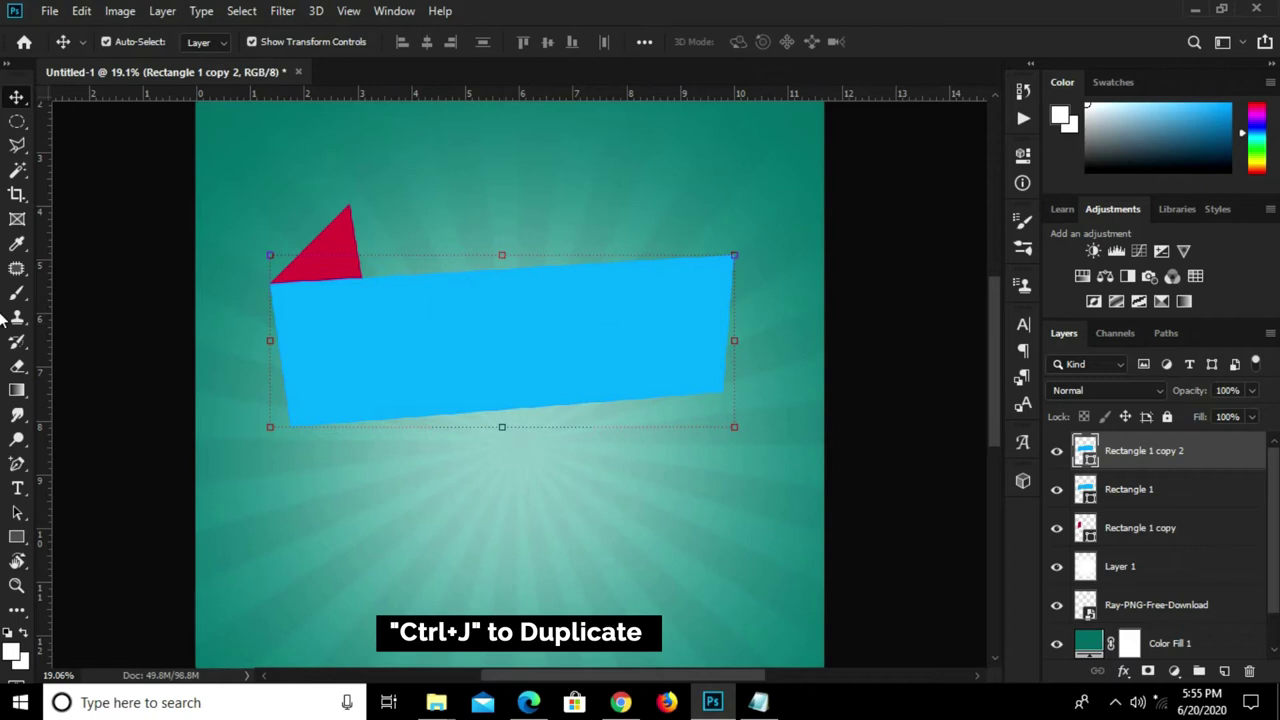
- Reshape the banner copy with added anchor points into a slanted panel at the right end
left_click(17, 463)
left_click(76, 517)
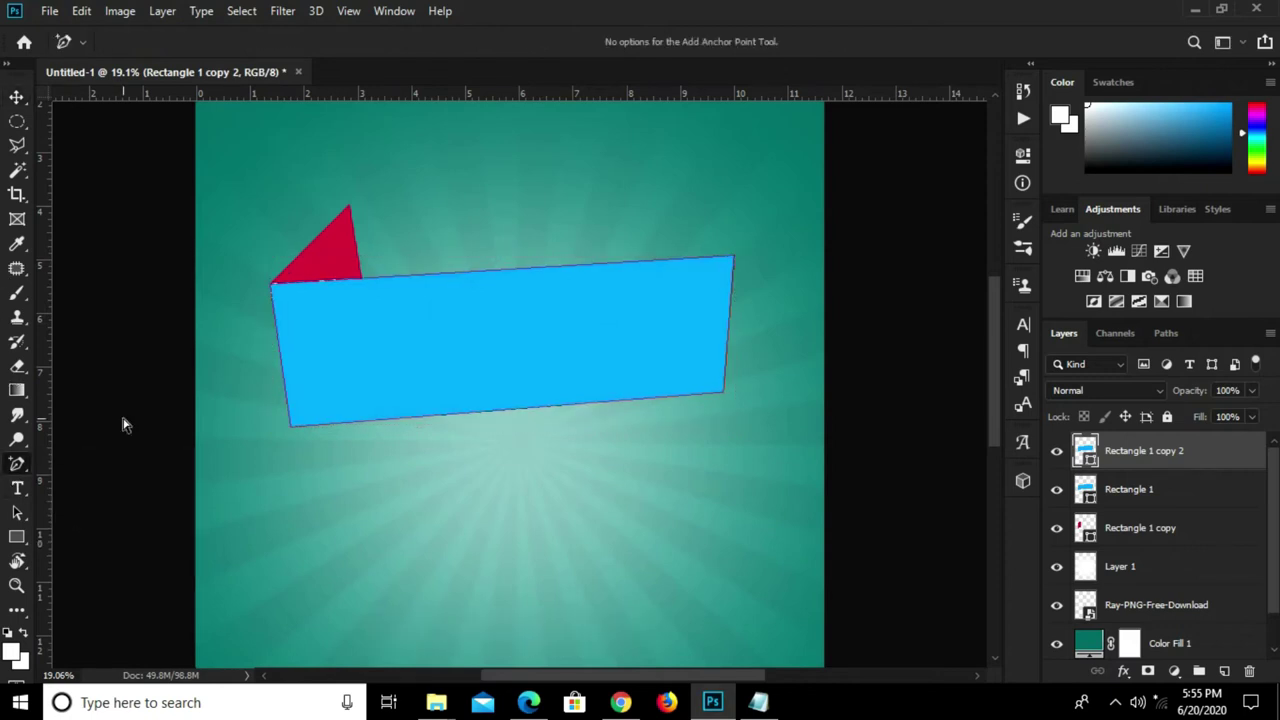
left_click_drag(293, 428, 620, 483)
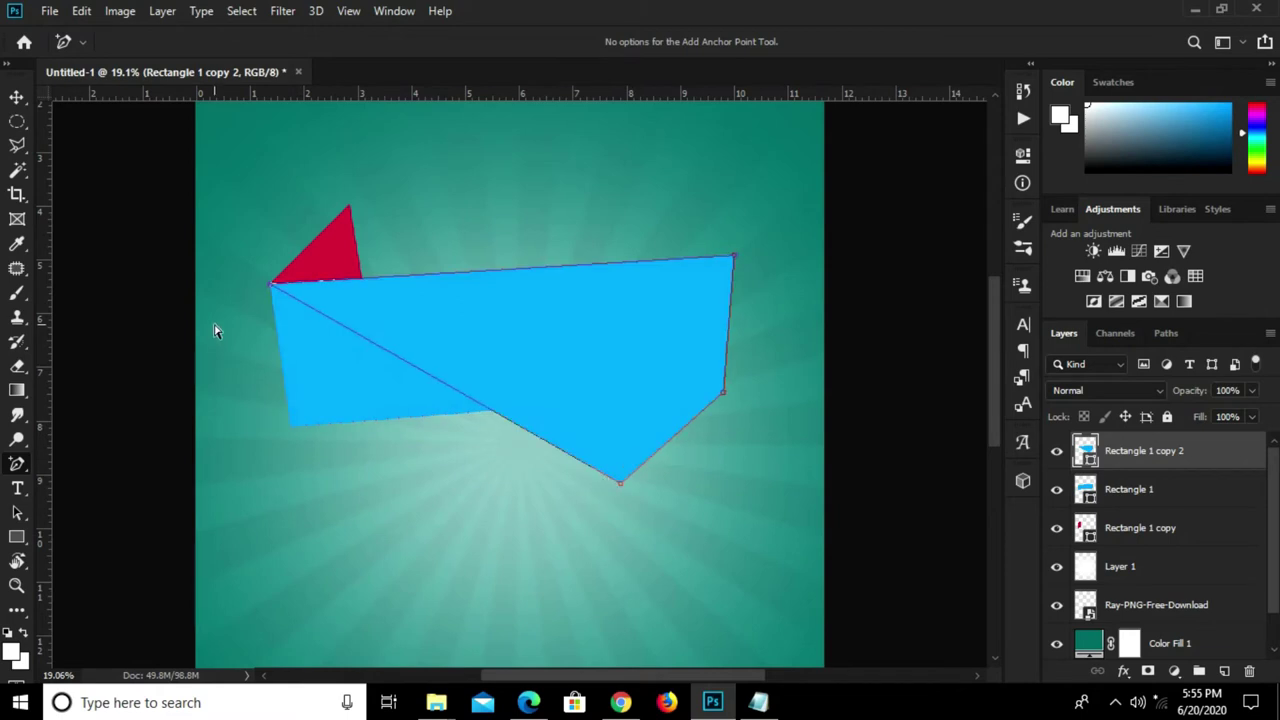
left_click_drag(273, 289, 614, 323)
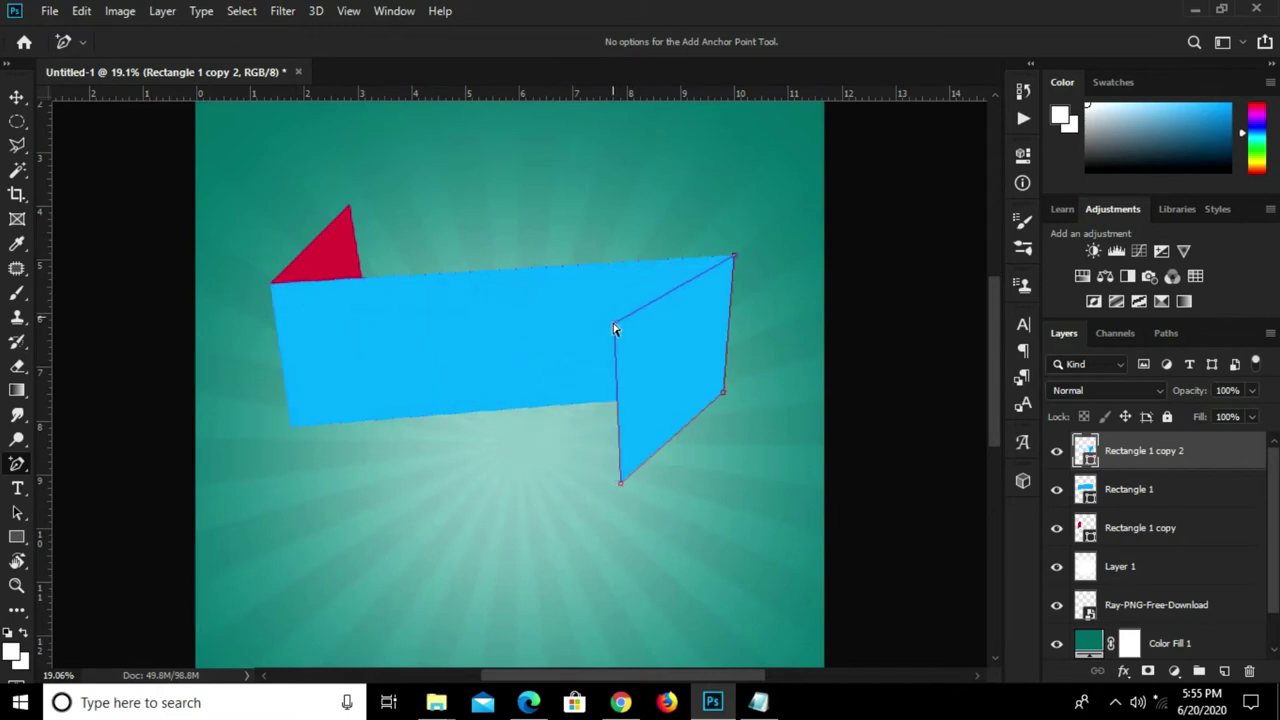
scroll(621, 483, "up", 1)
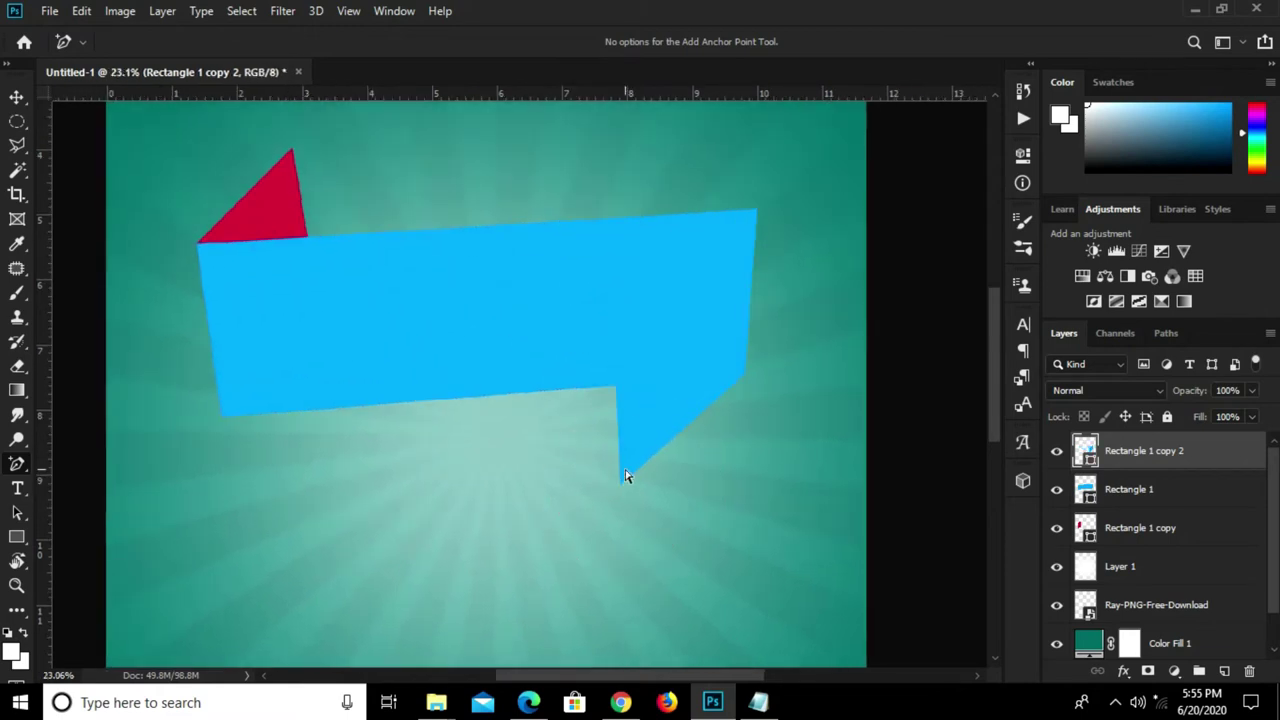
left_click_drag(621, 487, 623, 433)
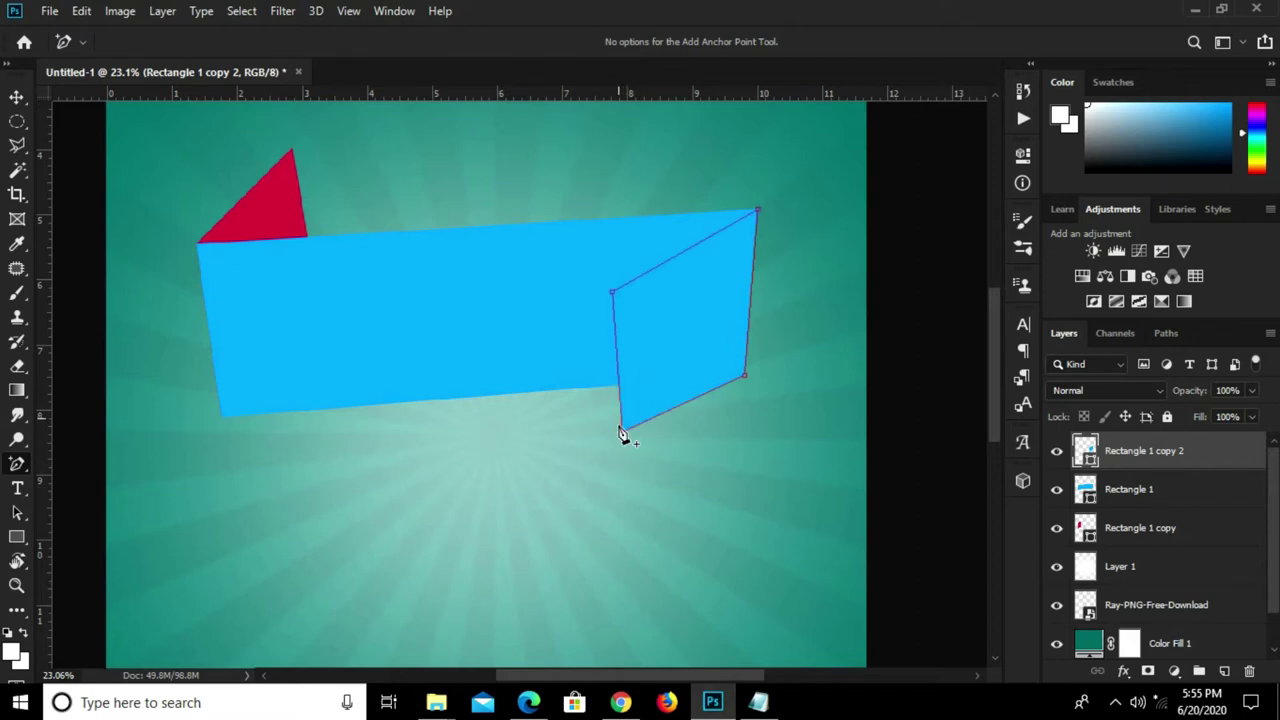
left_click_drag(613, 293, 627, 290)
left_click_drag(628, 293, 641, 285)
left_click_drag(623, 432, 632, 435)
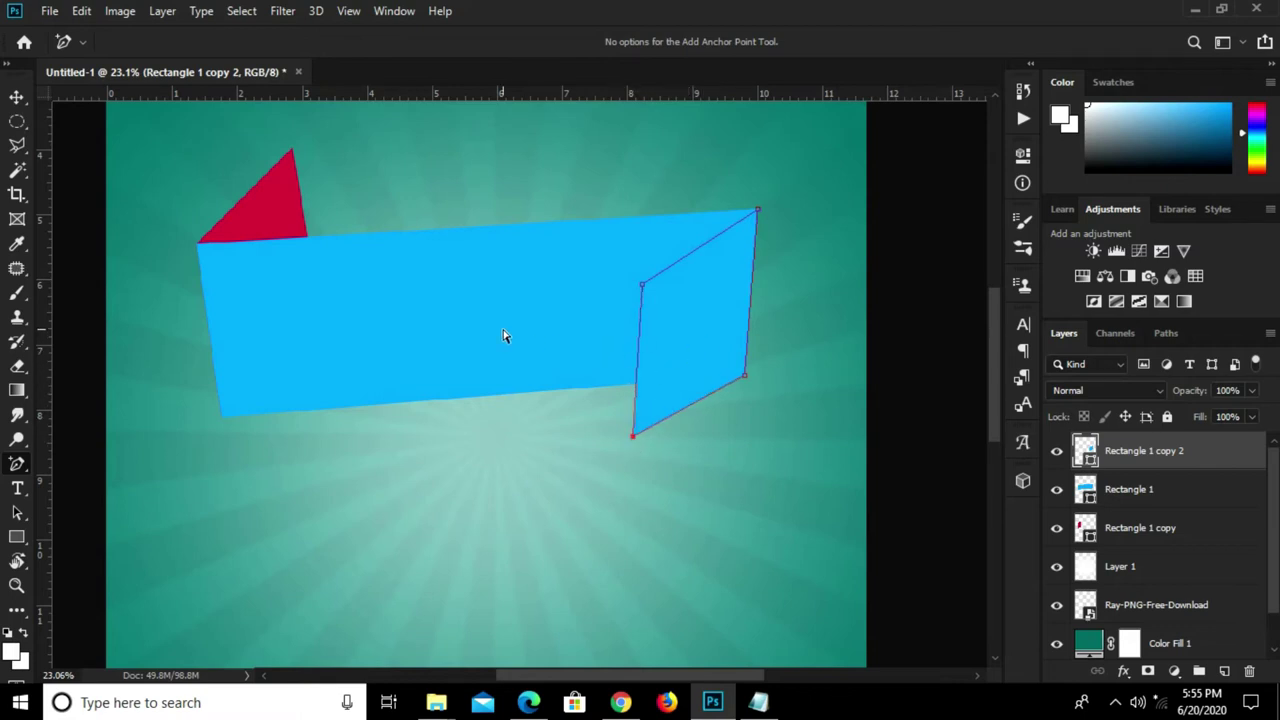
- Move the side panel's layer below Rectangle 1, behind the main banner
key("v")
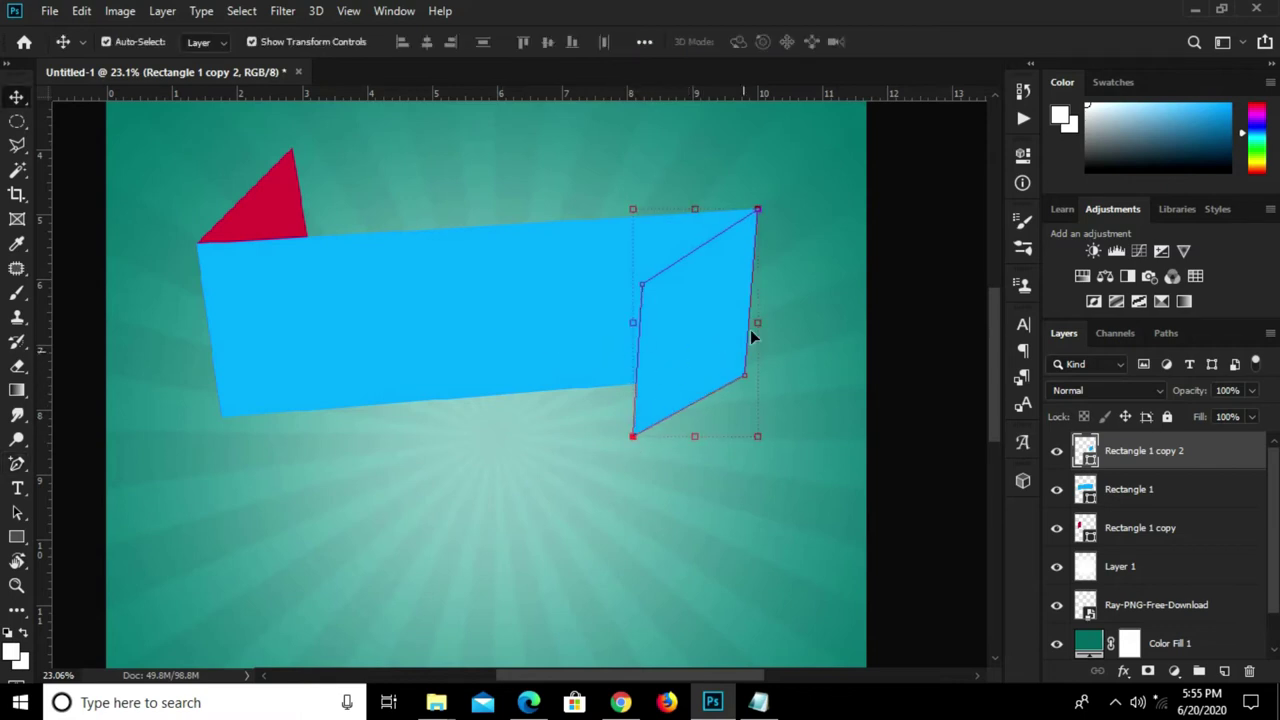
left_click_drag(1125, 458, 1155, 505)
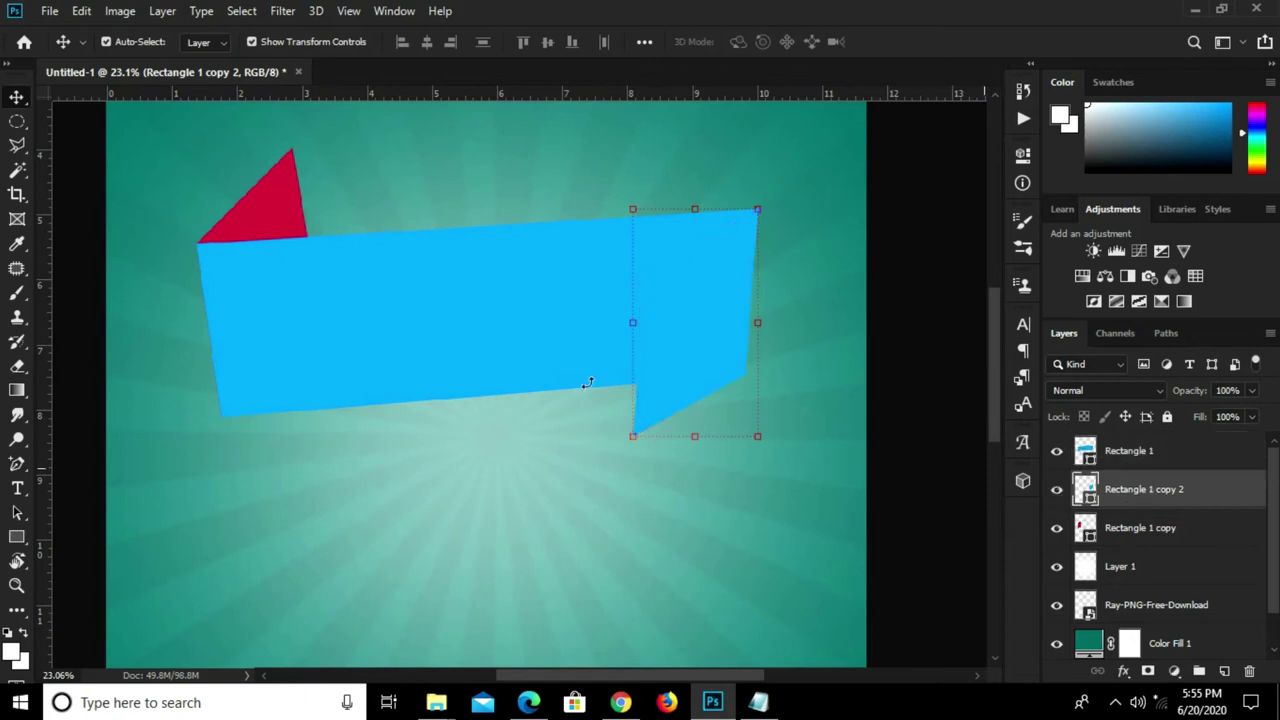
left_click(14, 537)
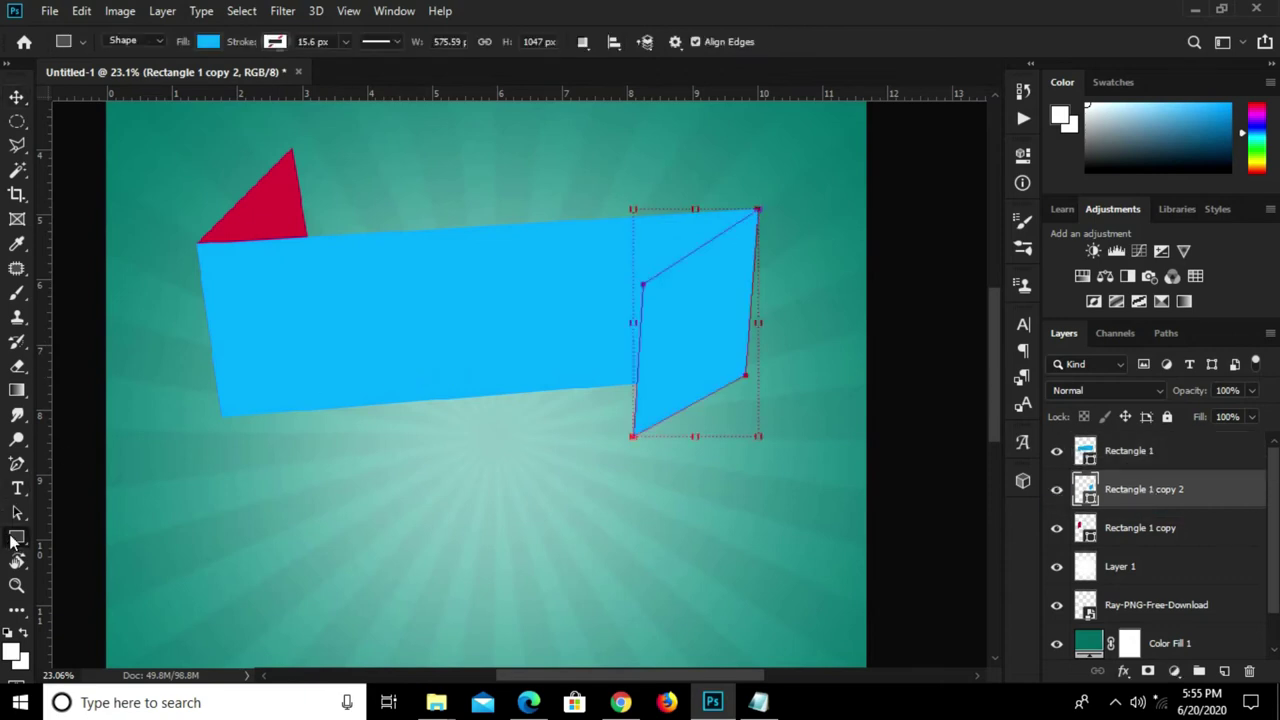
- Fill Rectangle 1 copy 2 with the recently used crimson red
left_click(207, 41)
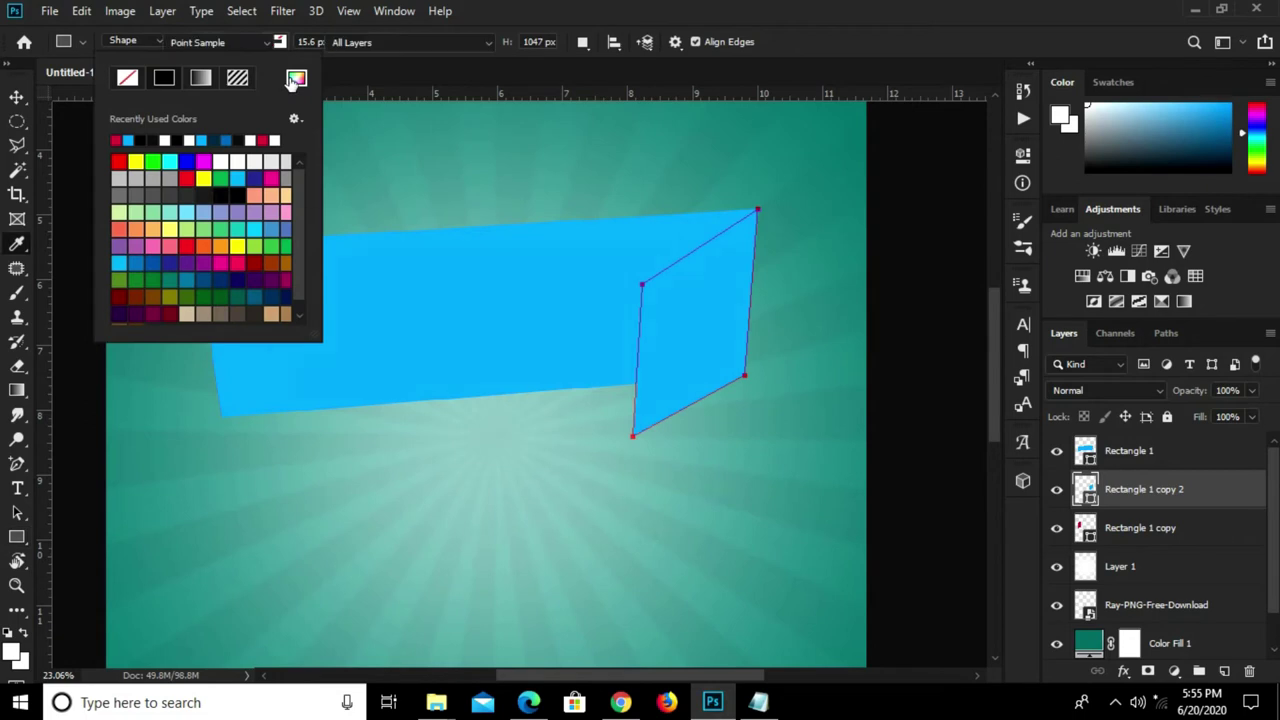
left_click(296, 77)
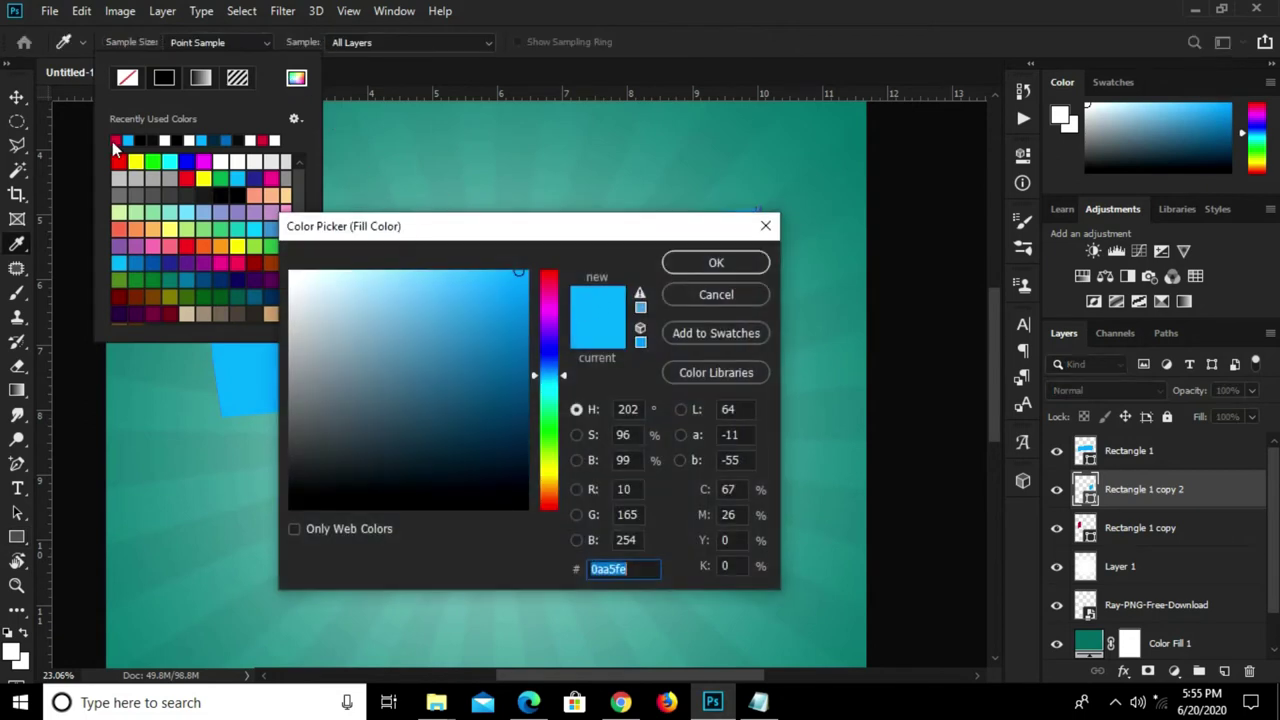
left_click(765, 229)
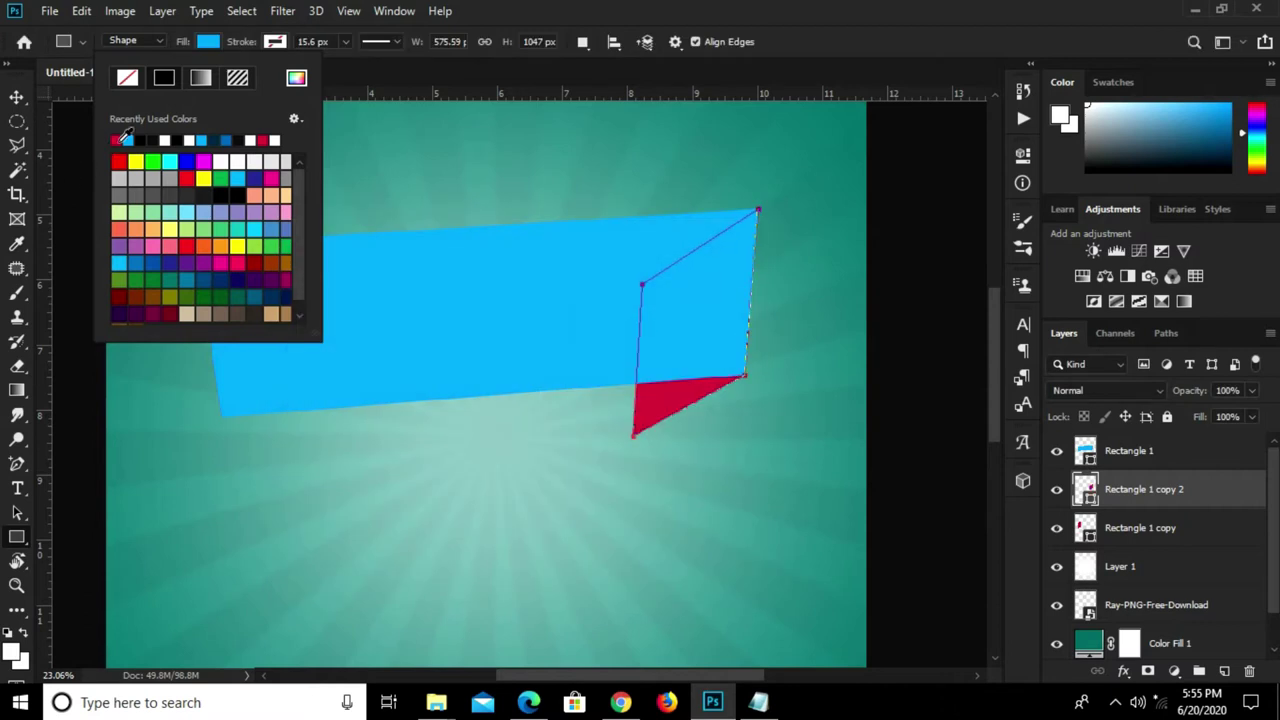
left_click(756, 7)
- Raise the red right fold's bottom anchor point beside the banner
key("v")
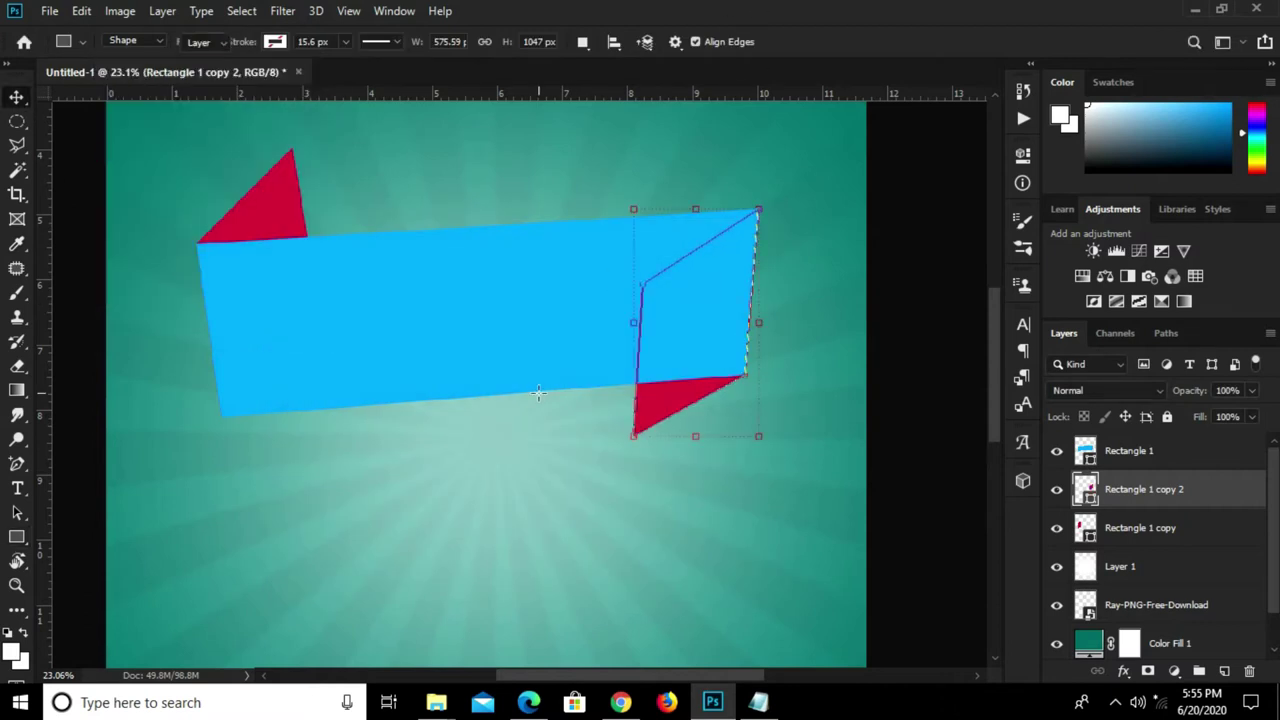
right_click(16, 466)
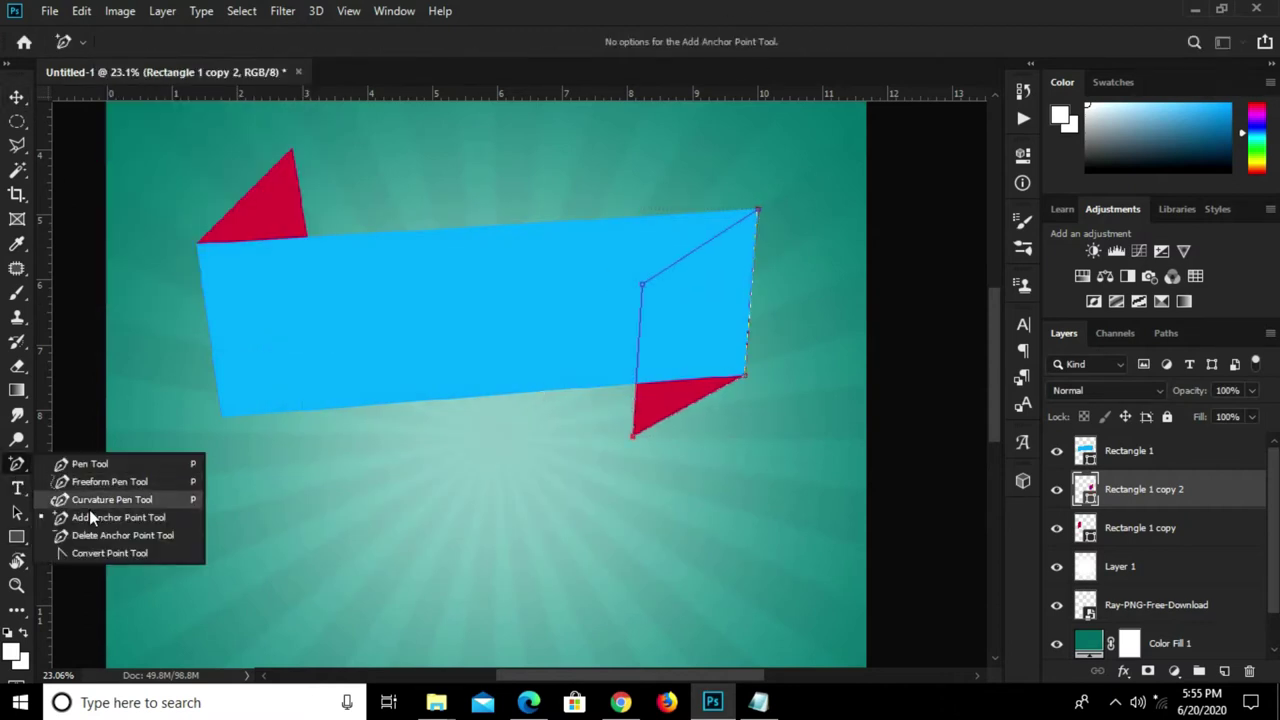
left_click(140, 517)
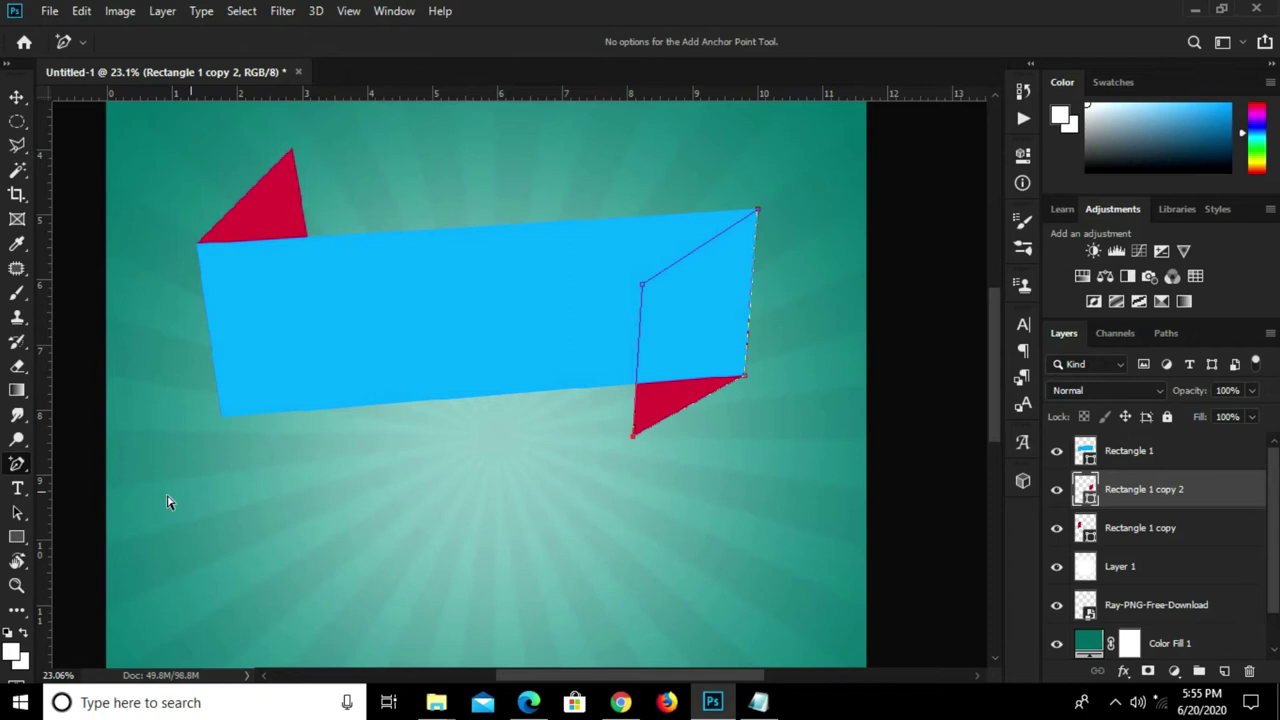
left_click(642, 420)
left_click_drag(642, 420, 641, 414)
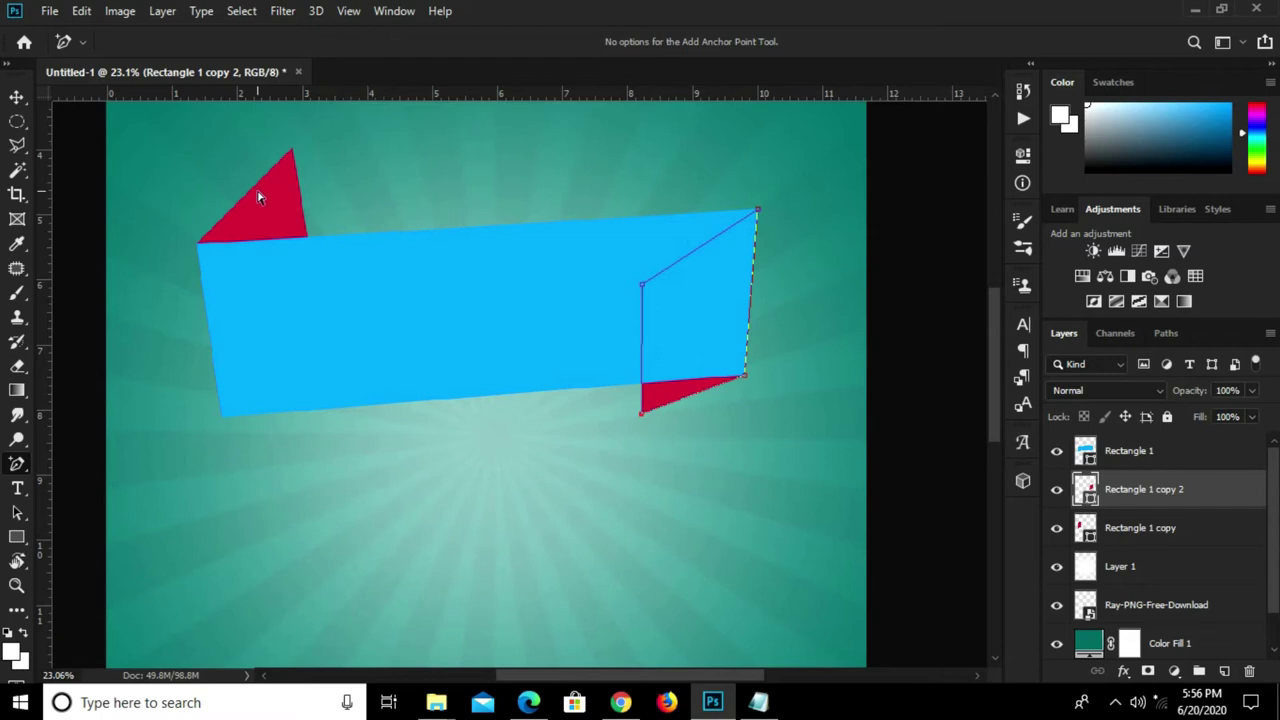
- Fit the view and select the top-left red triangle for anchor editing
key("ctrl+0")
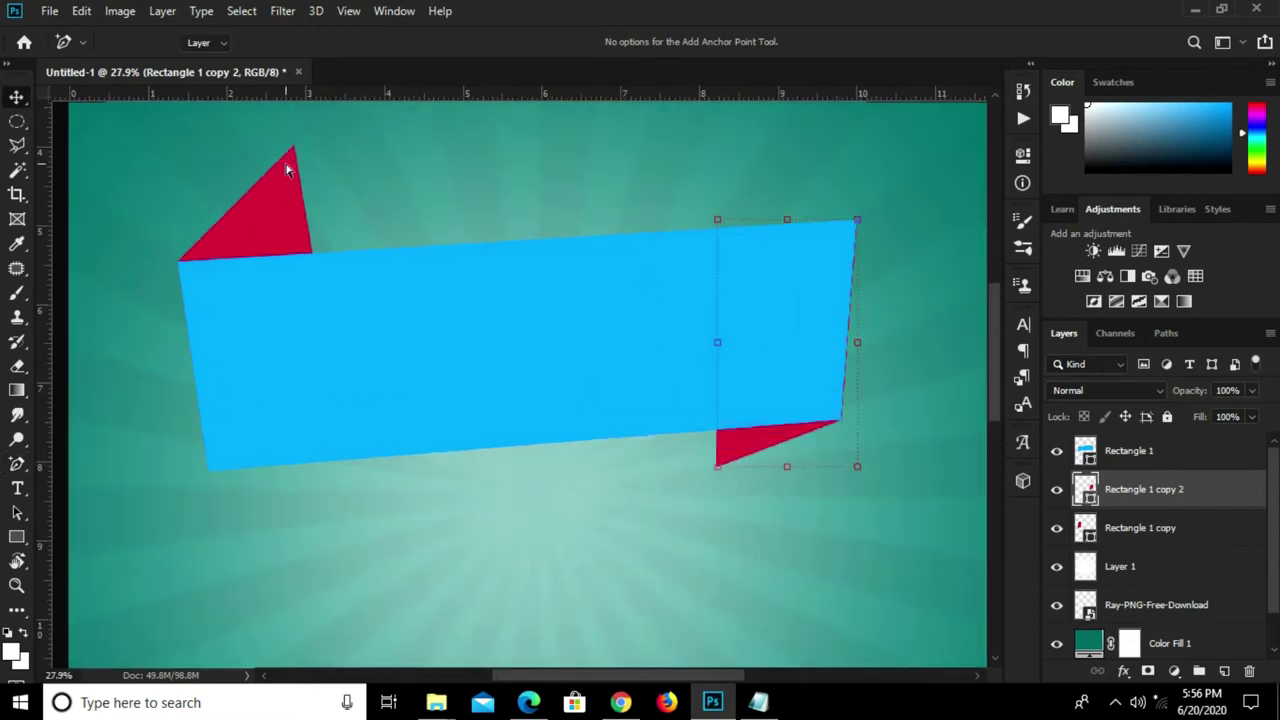
key("v")
left_click(295, 200)
left_click(17, 463)
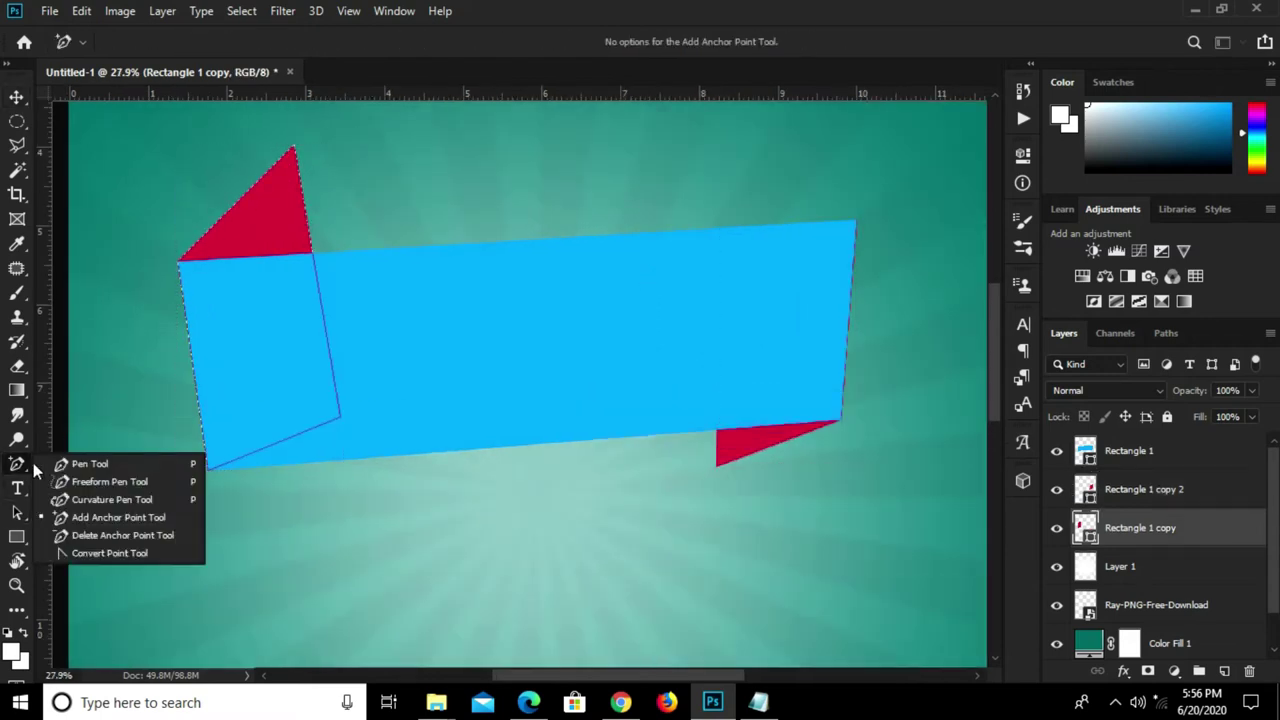
left_click(77, 509)
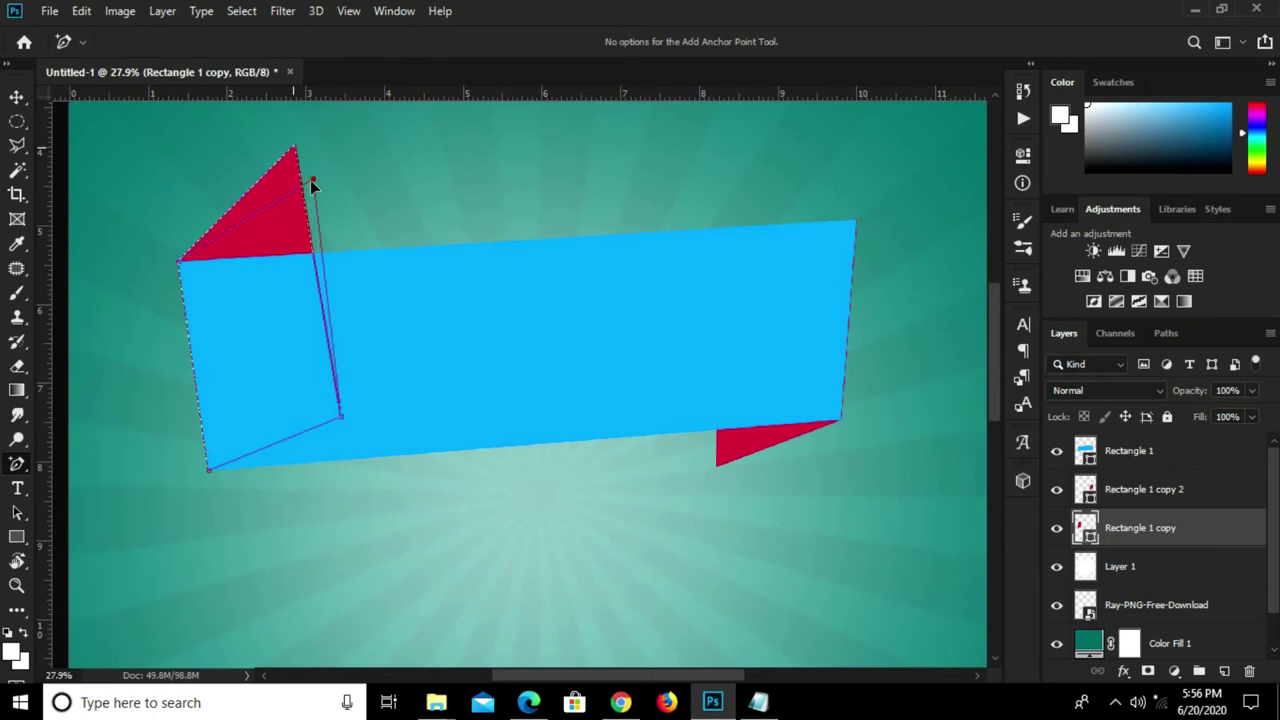
scroll(310, 182, "down", 2)
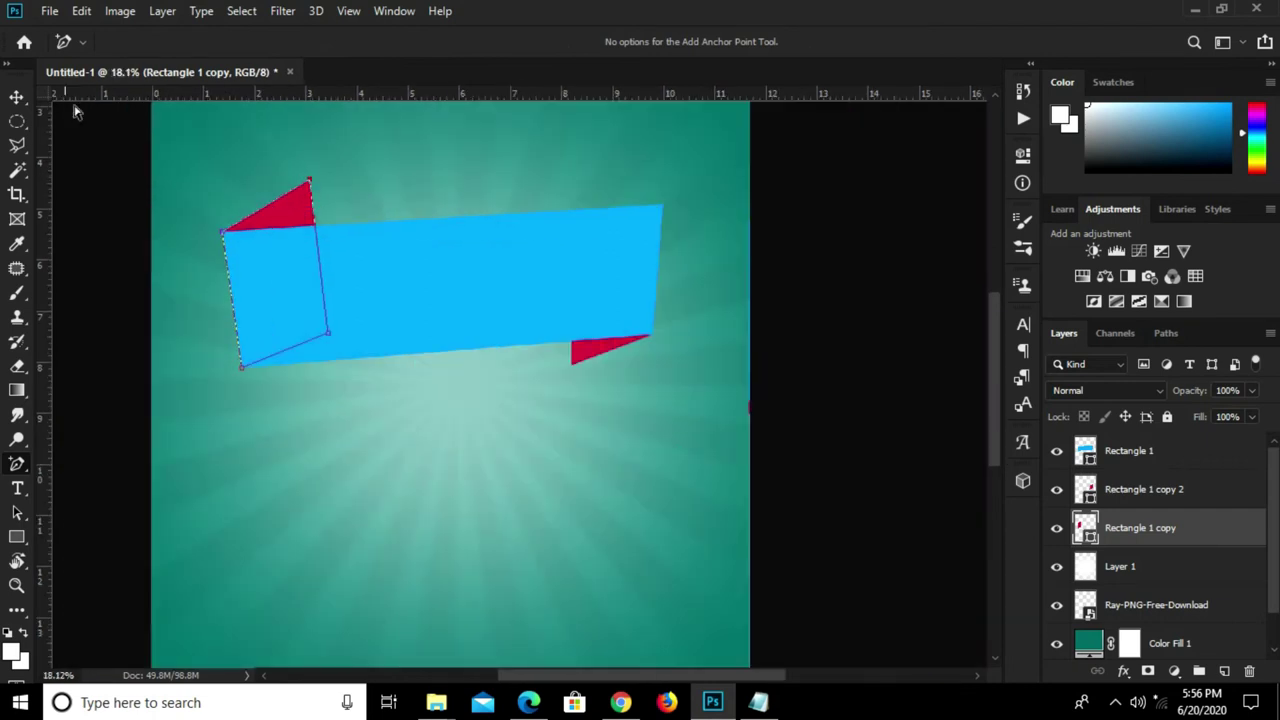
- Reselect the blue banner layer, Rectangle 1
left_click(17, 97)
left_click(106, 310)
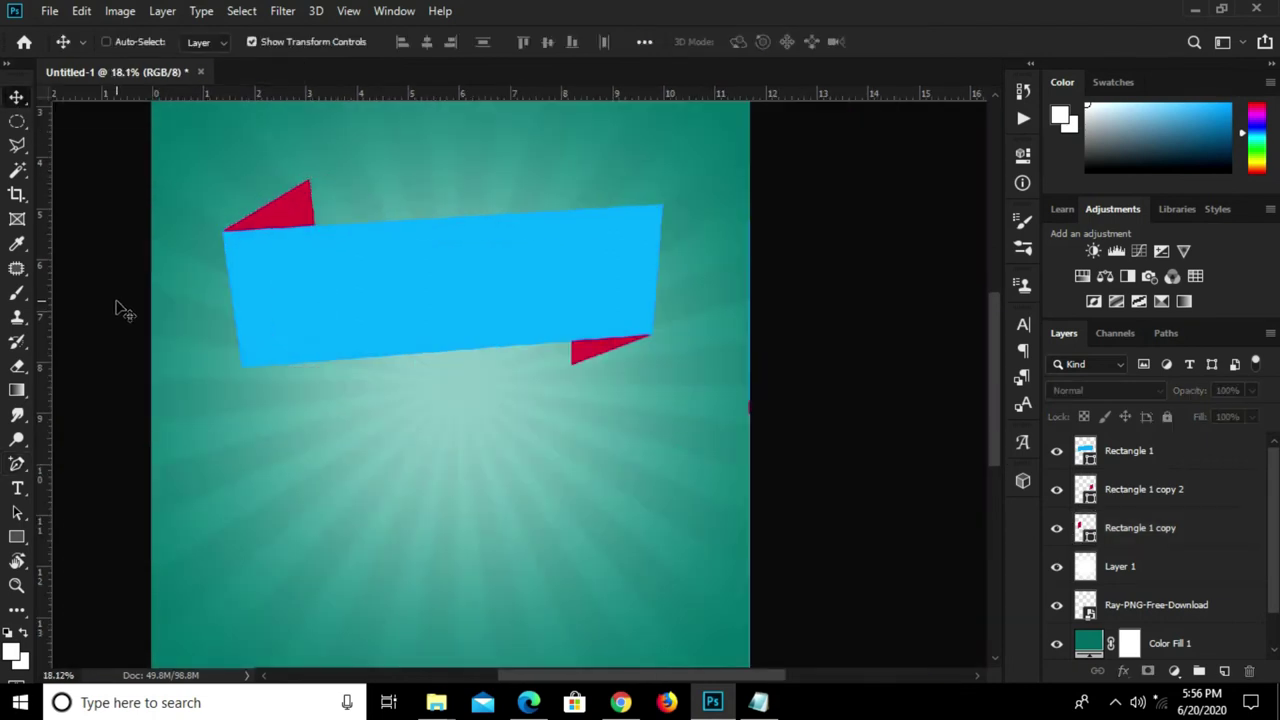
scroll(283, 360, "down", 2)
scroll(589, 260, "up", 2)
left_click(502, 324)
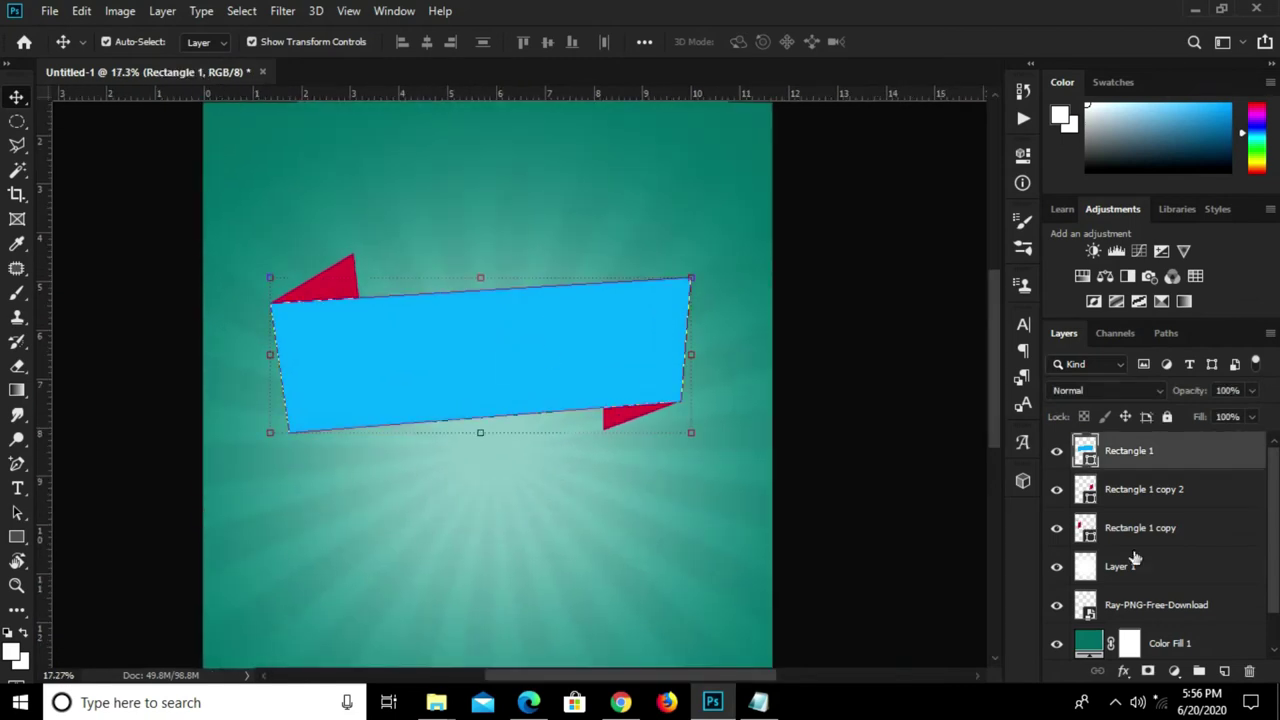
left_click(1124, 671)
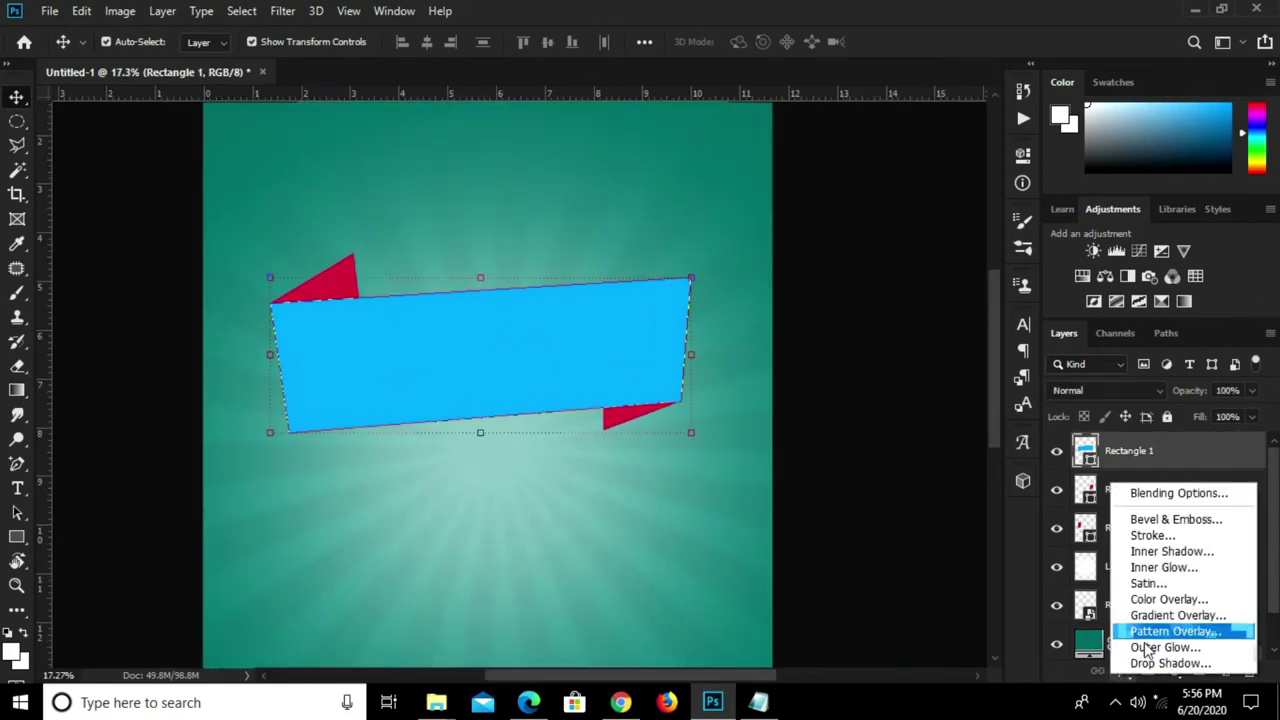
- Add a Bevel & Emboss effect to the banner, adjusting its Depth and Soften
left_click(1150, 491)
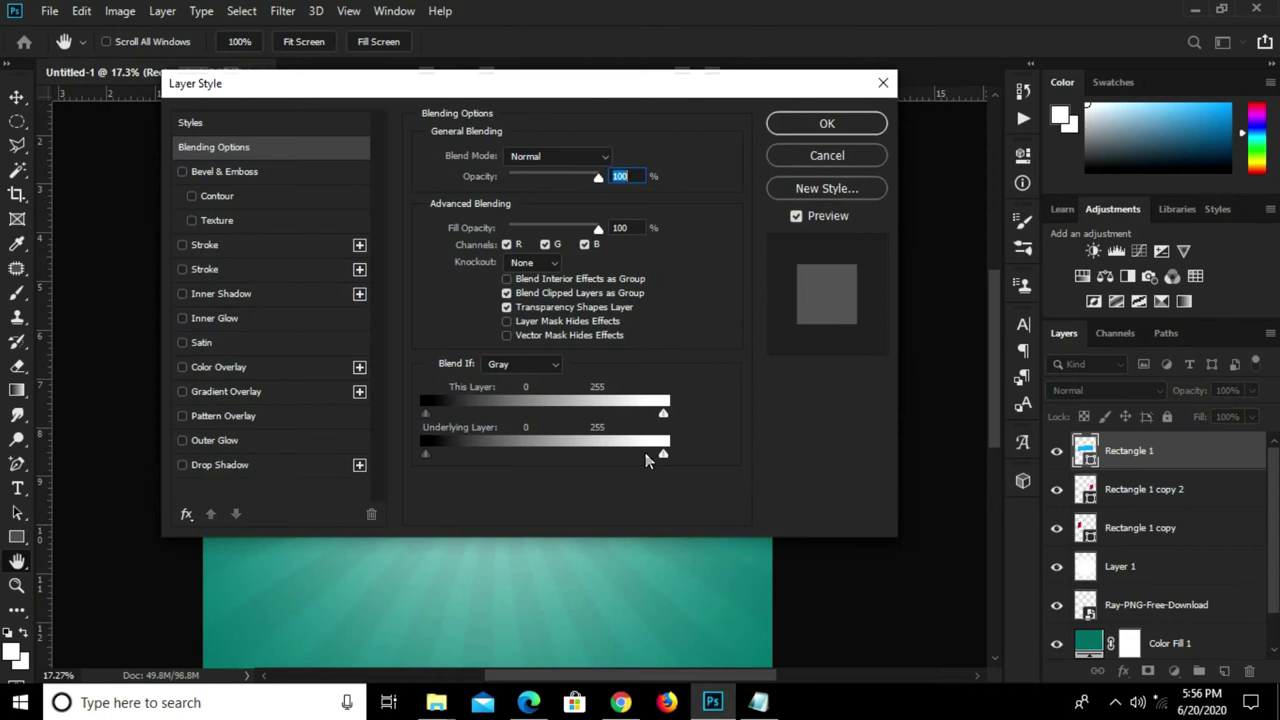
left_click(254, 171)
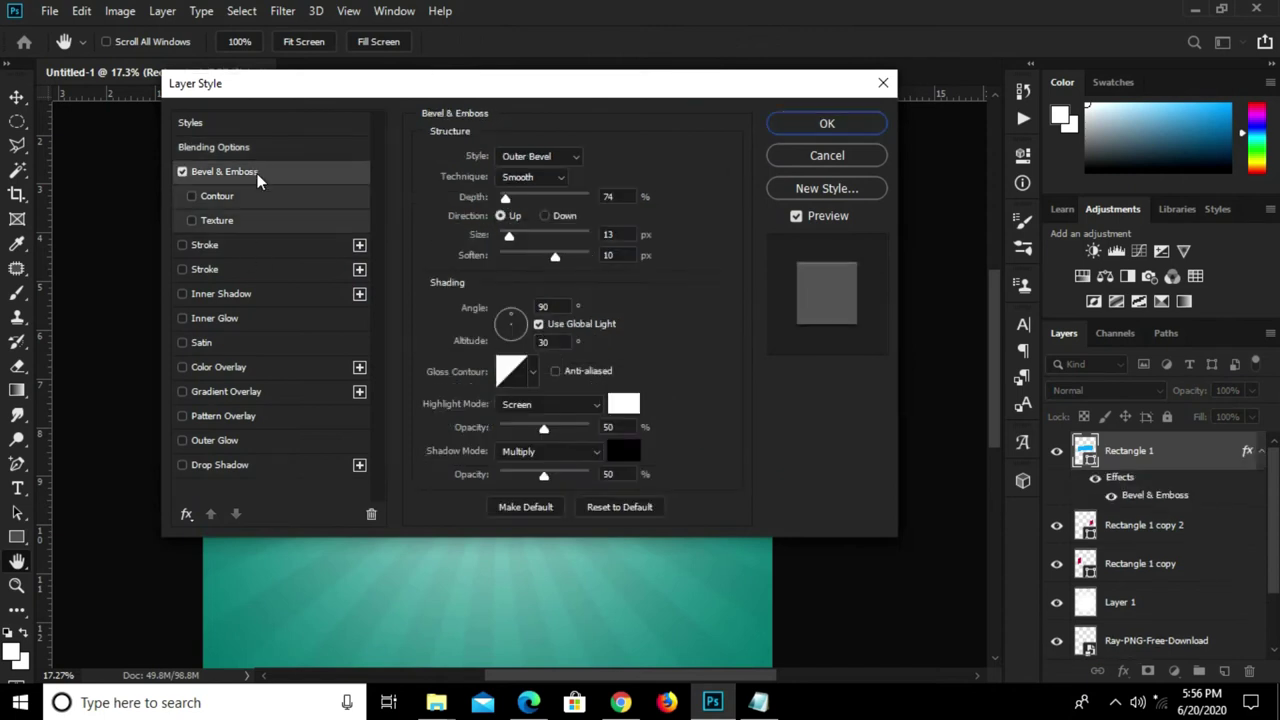
left_click(608, 196)
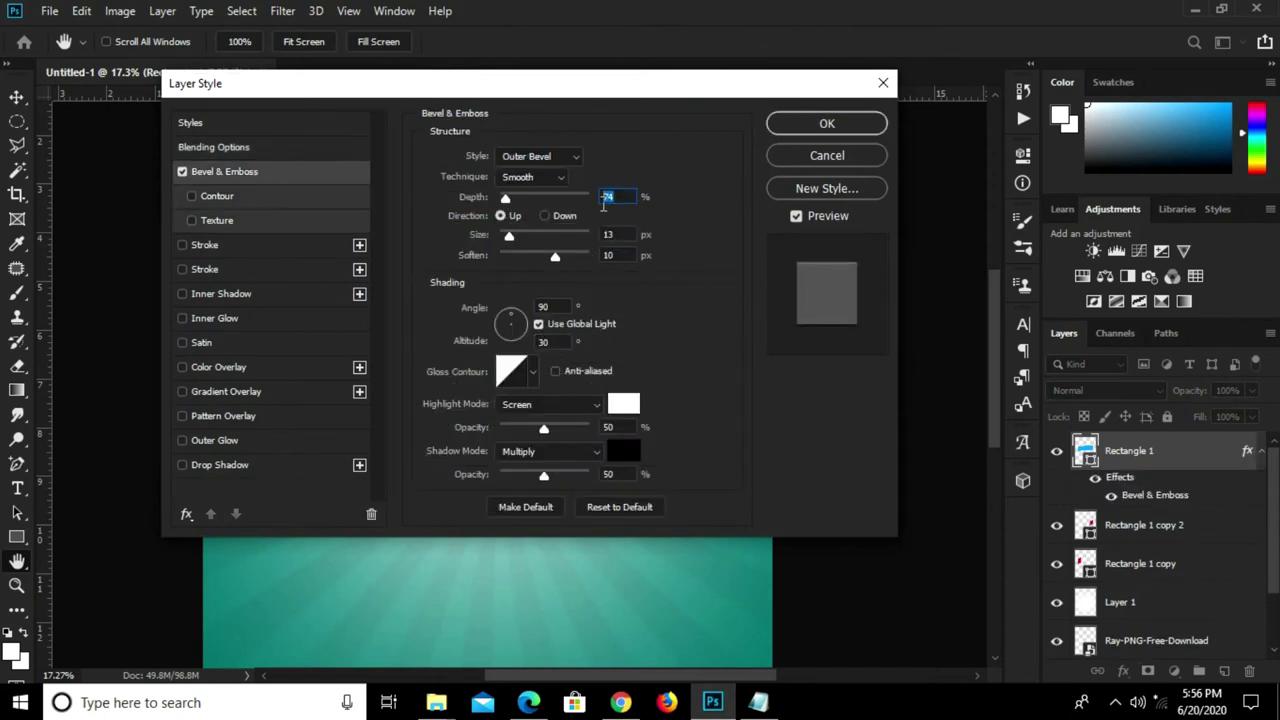
left_click(610, 234)
left_click(616, 256)
double_click(616, 256)
- Add a Drop Shadow with 25 px distance, 7% spread and 29 px size
left_click(222, 466)
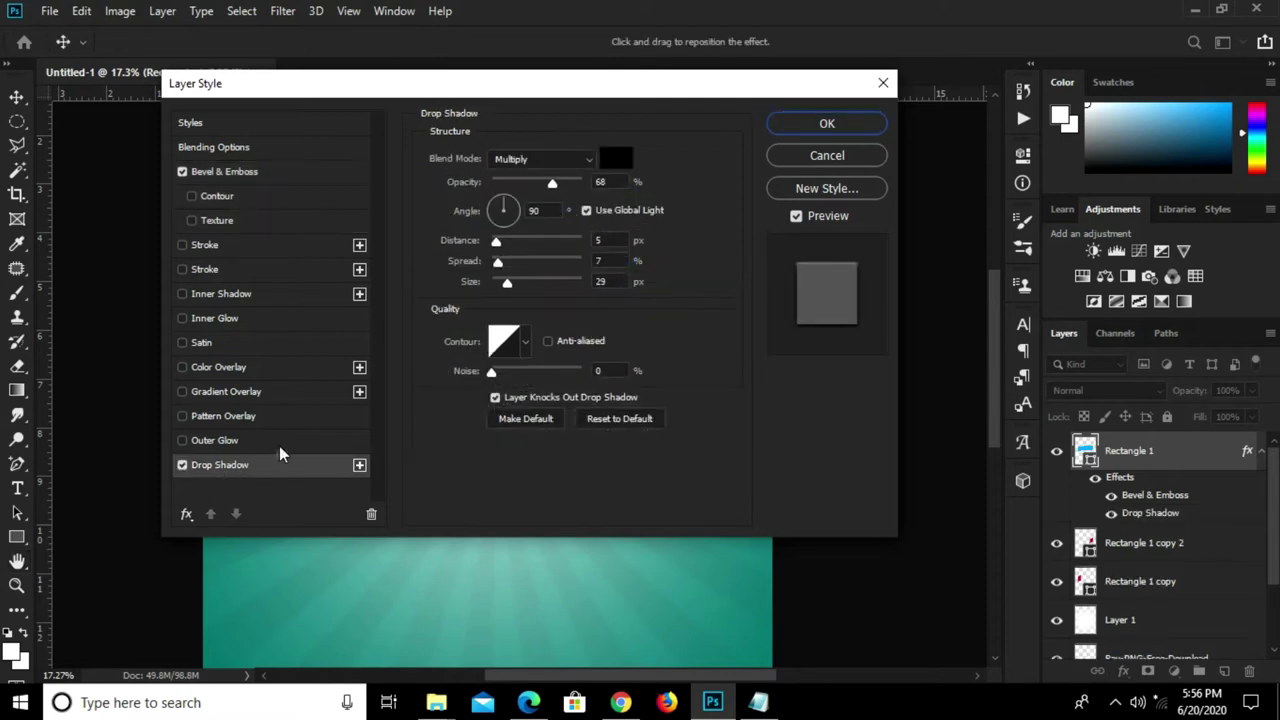
double_click(604, 181)
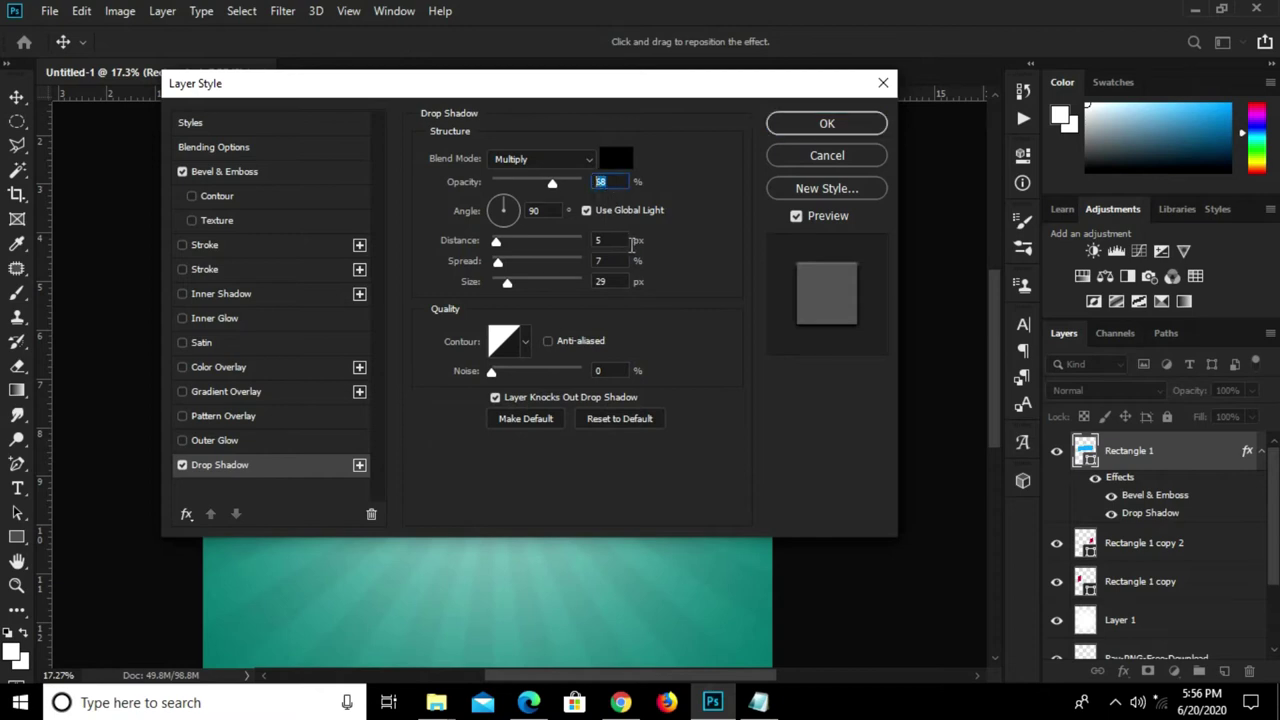
double_click(598, 240)
type("25")
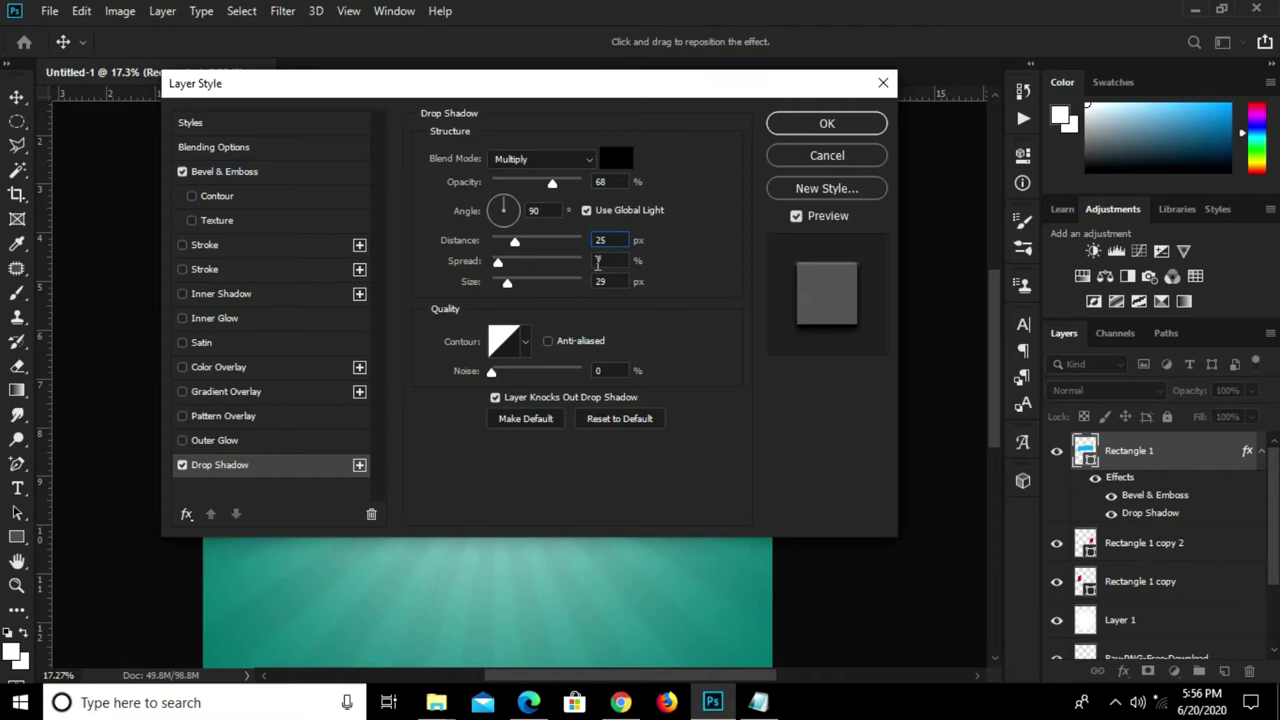
double_click(604, 260)
double_click(603, 281)
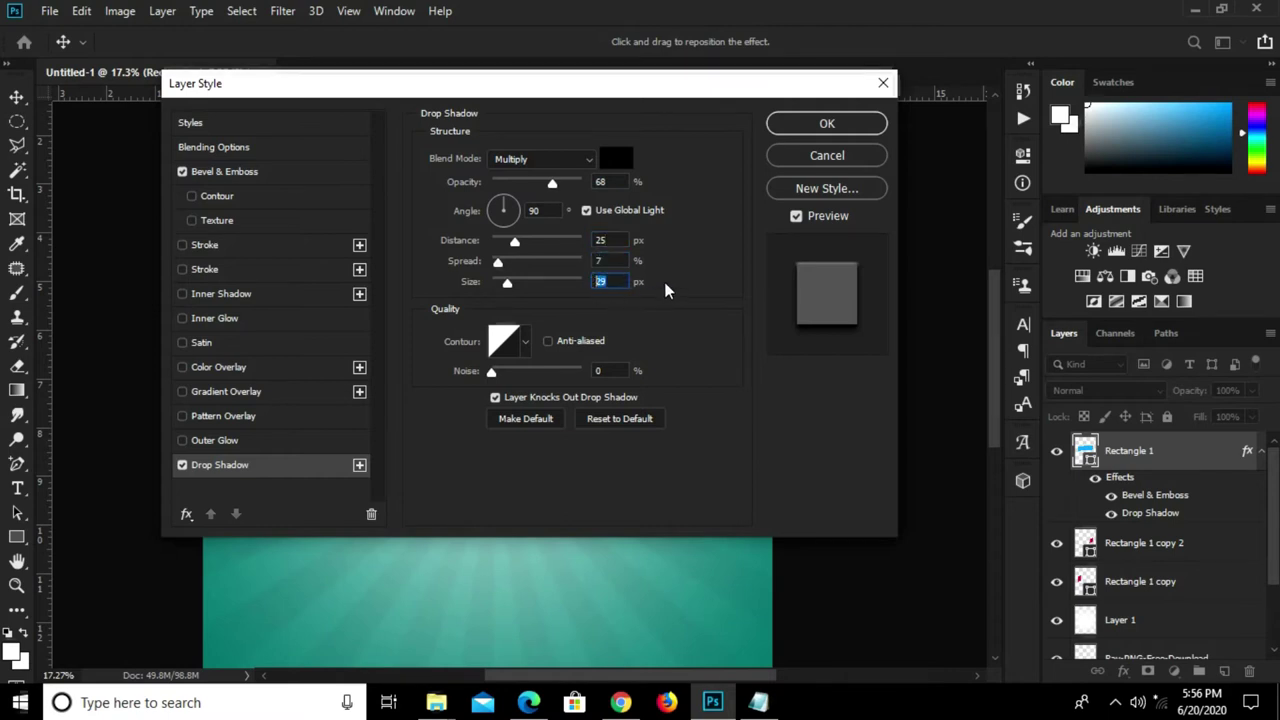
left_click(840, 124)
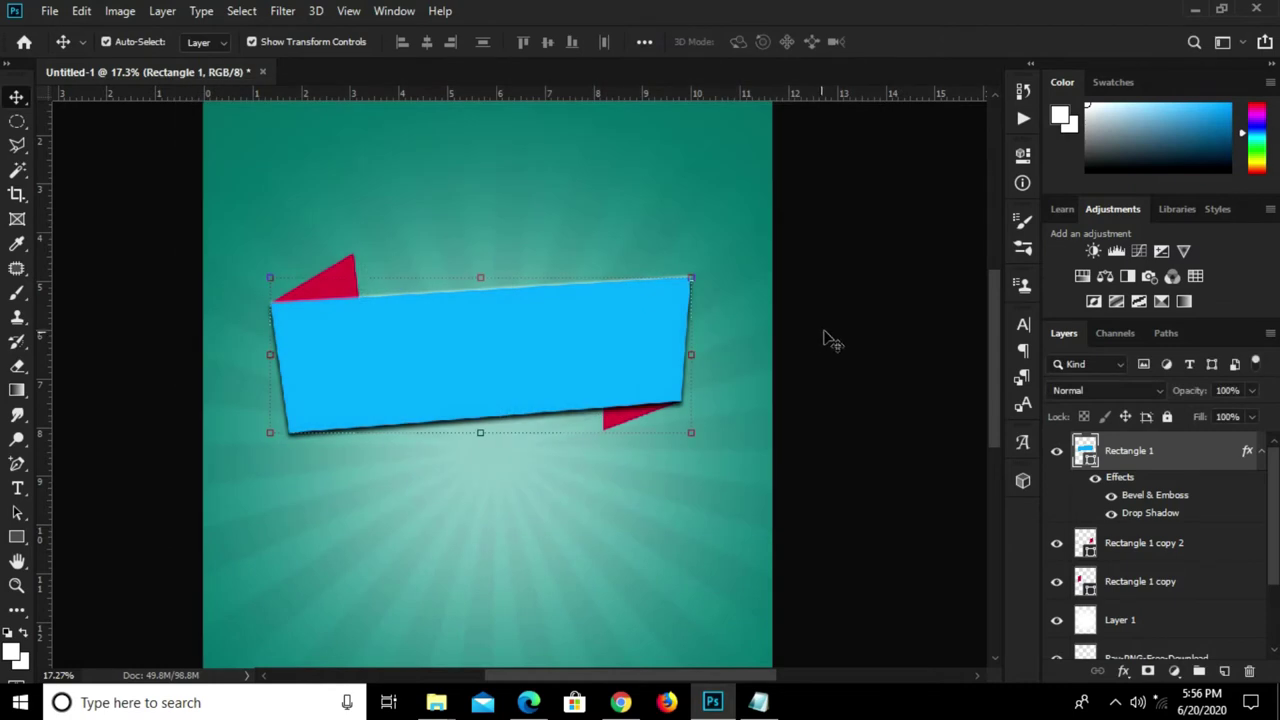
left_click(206, 380)
- Draw a new rectangle across the lower part of the light blue banner
scroll(251, 364, "down", 2)
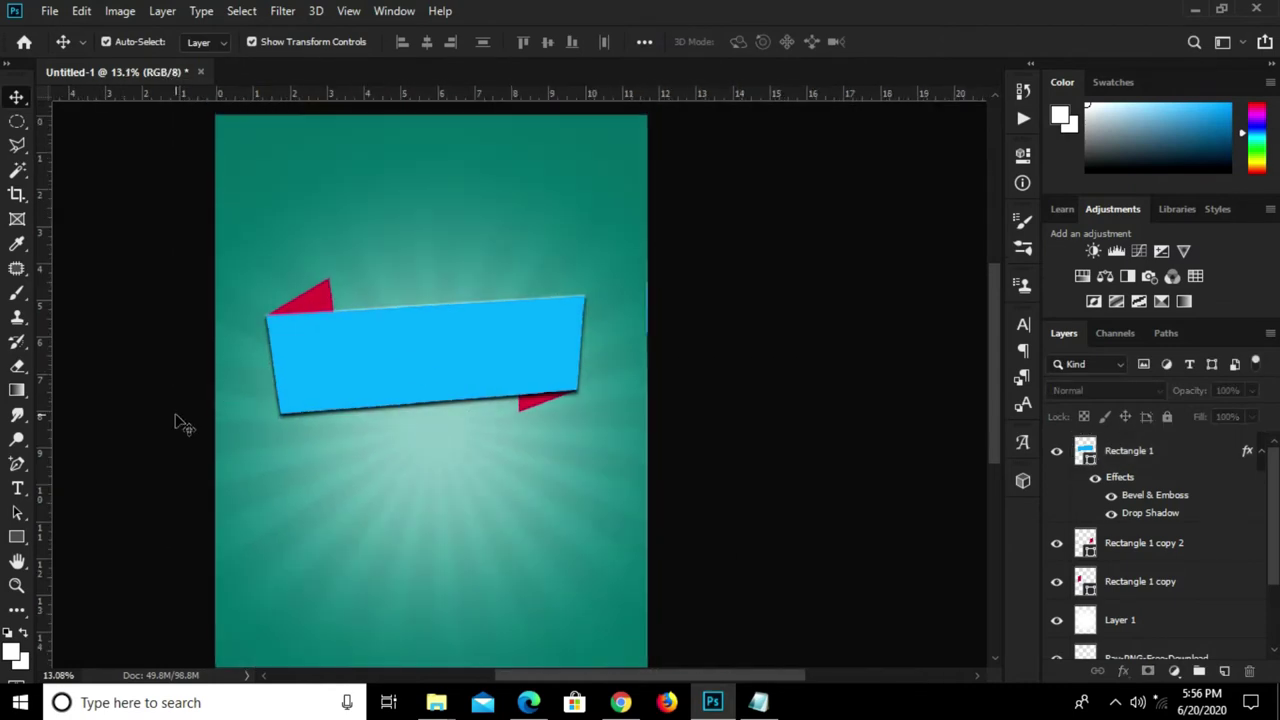
left_click(15, 540)
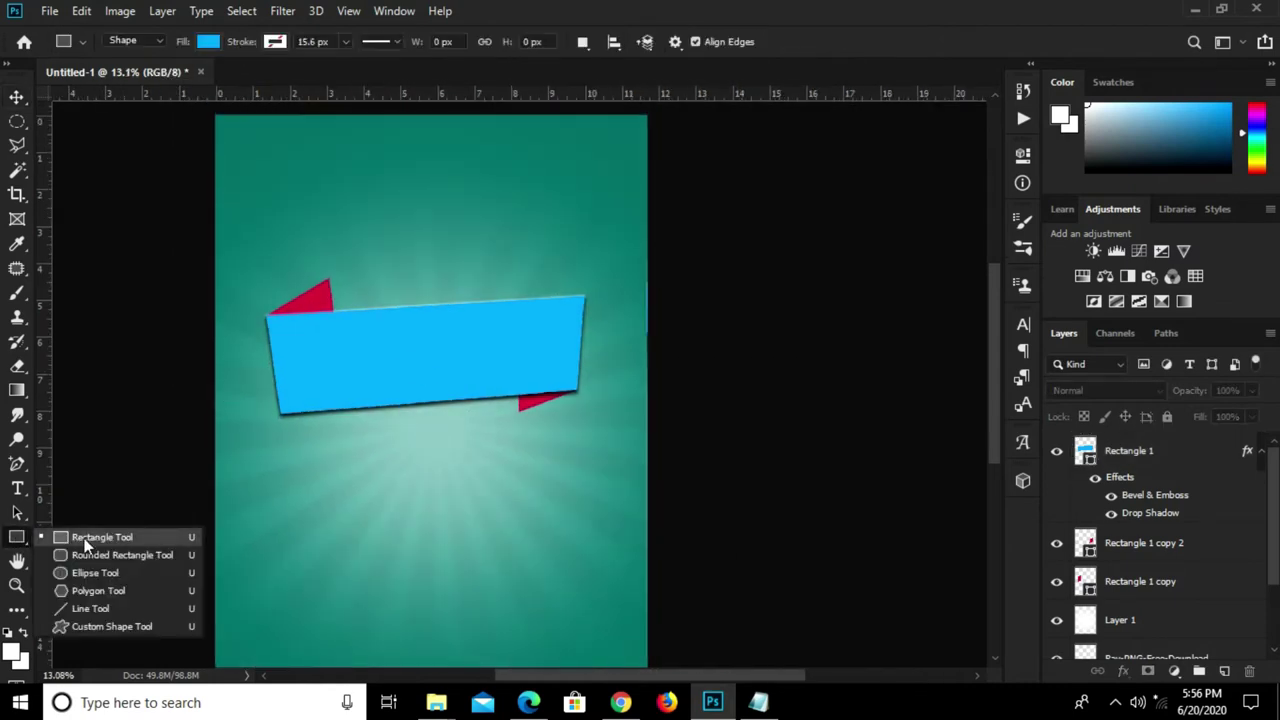
left_click(84, 538)
left_click_drag(310, 394, 533, 458)
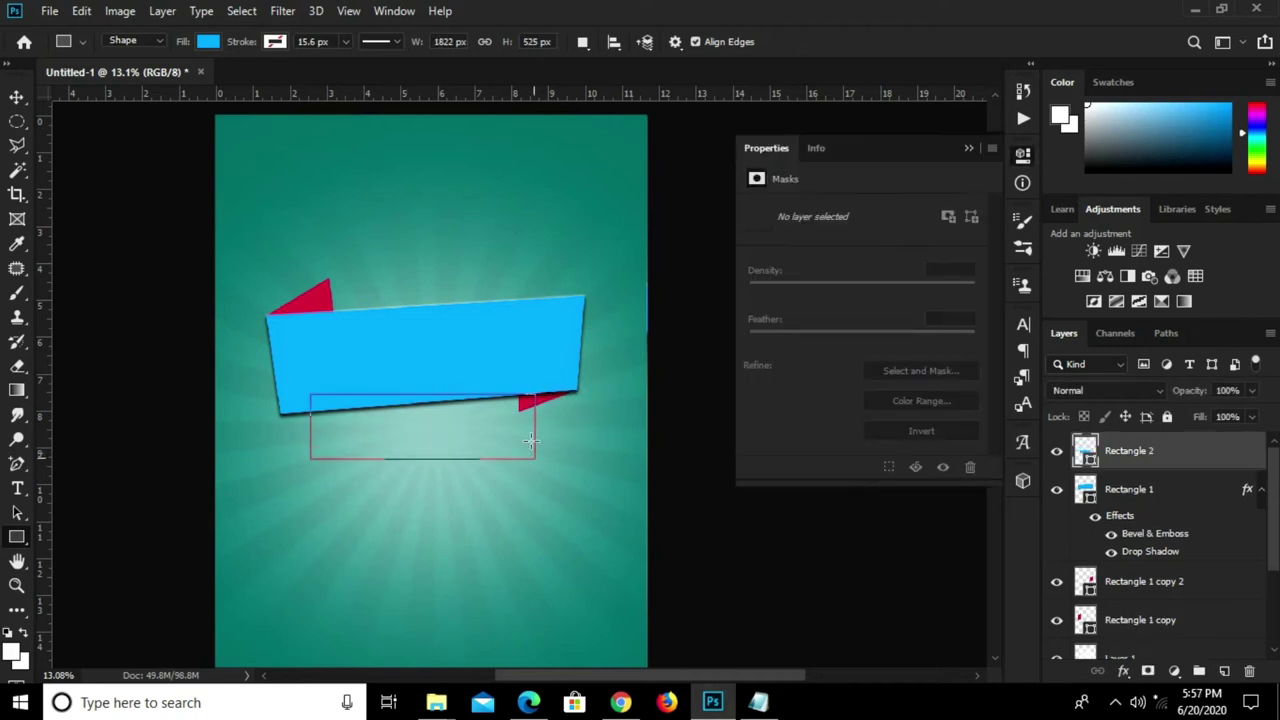
- Tilt the new rectangle to match the banner, trim its height and nudge it up
key("v")
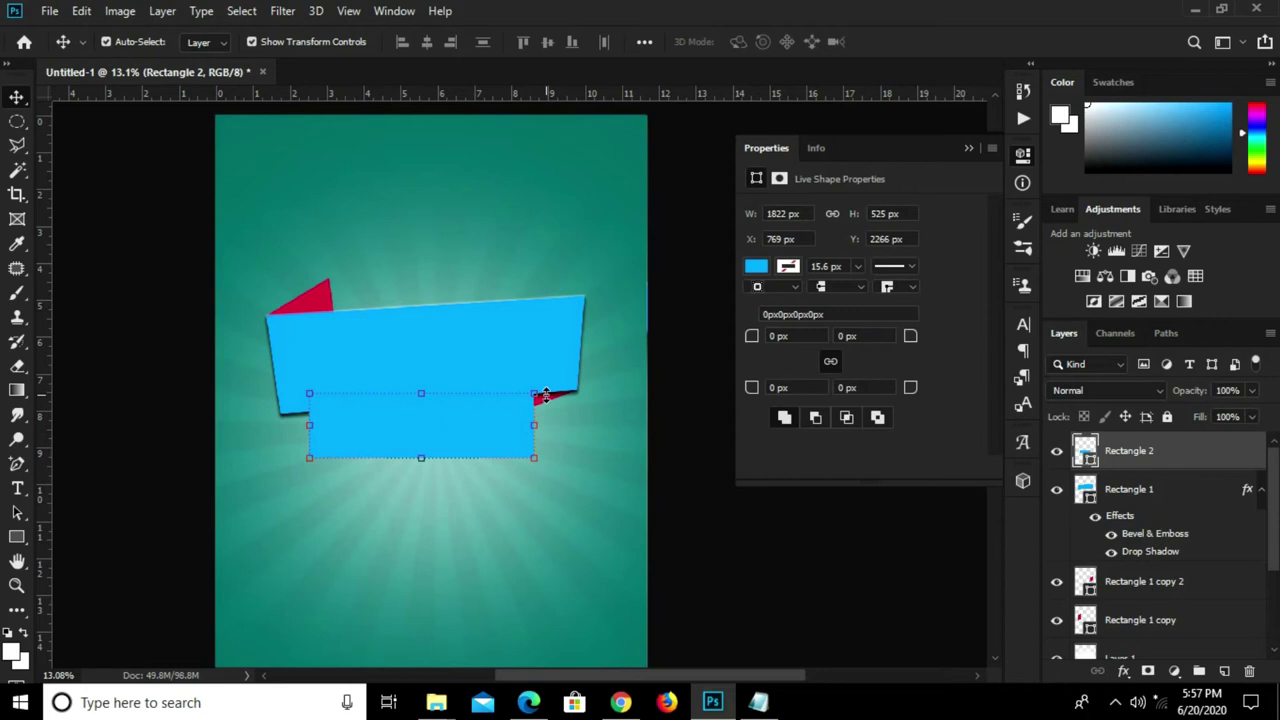
left_click_drag(545, 385, 540, 372)
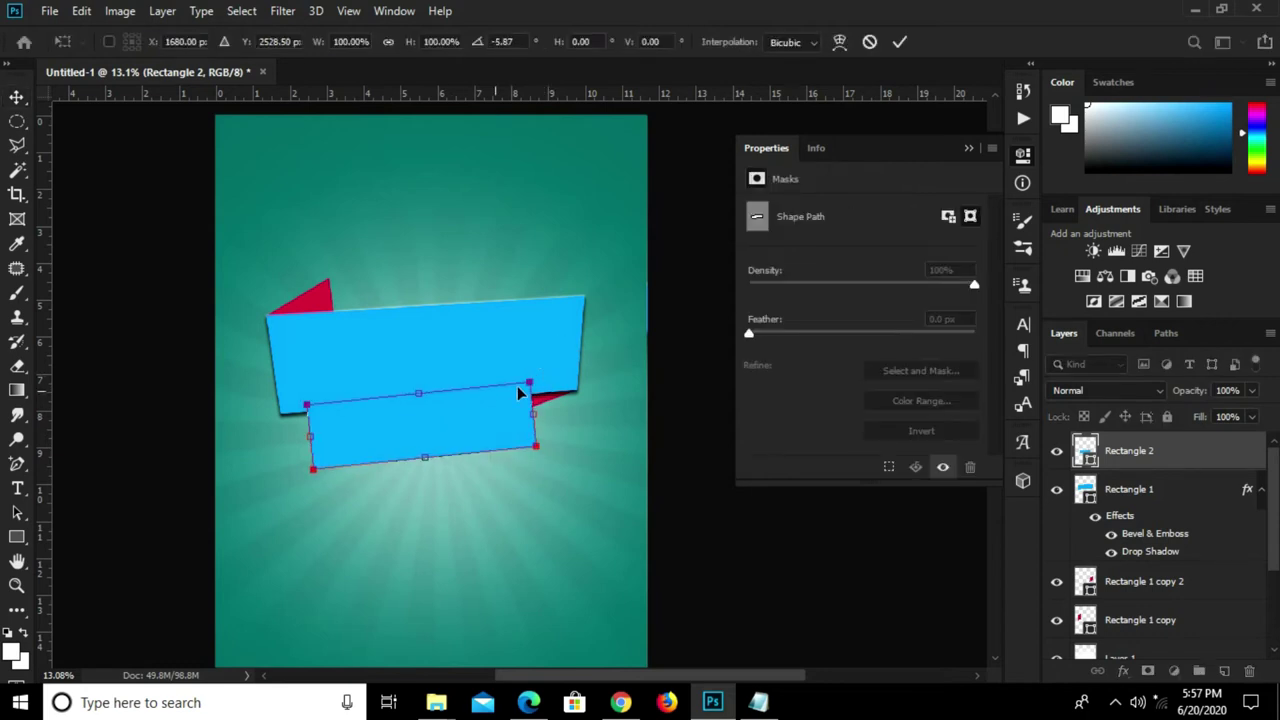
left_click_drag(420, 456, 420, 449)
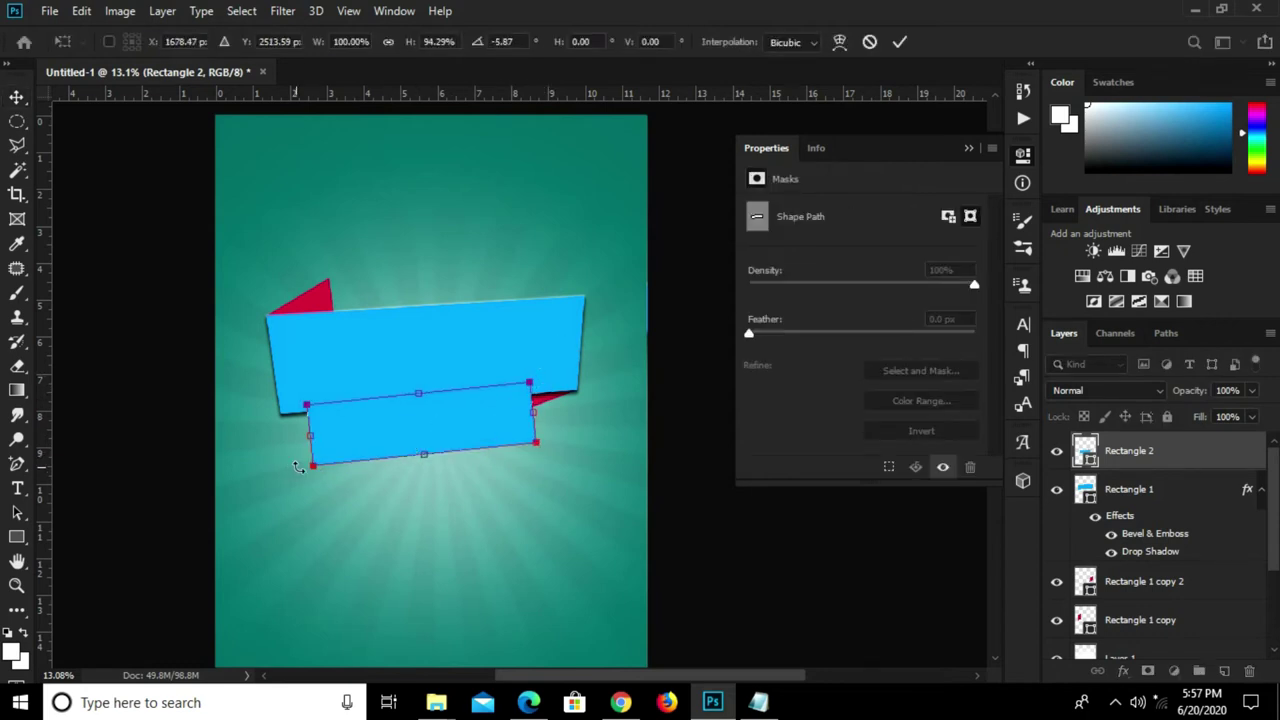
scroll(293, 467, "up", 1)
left_click_drag(301, 467, 305, 458)
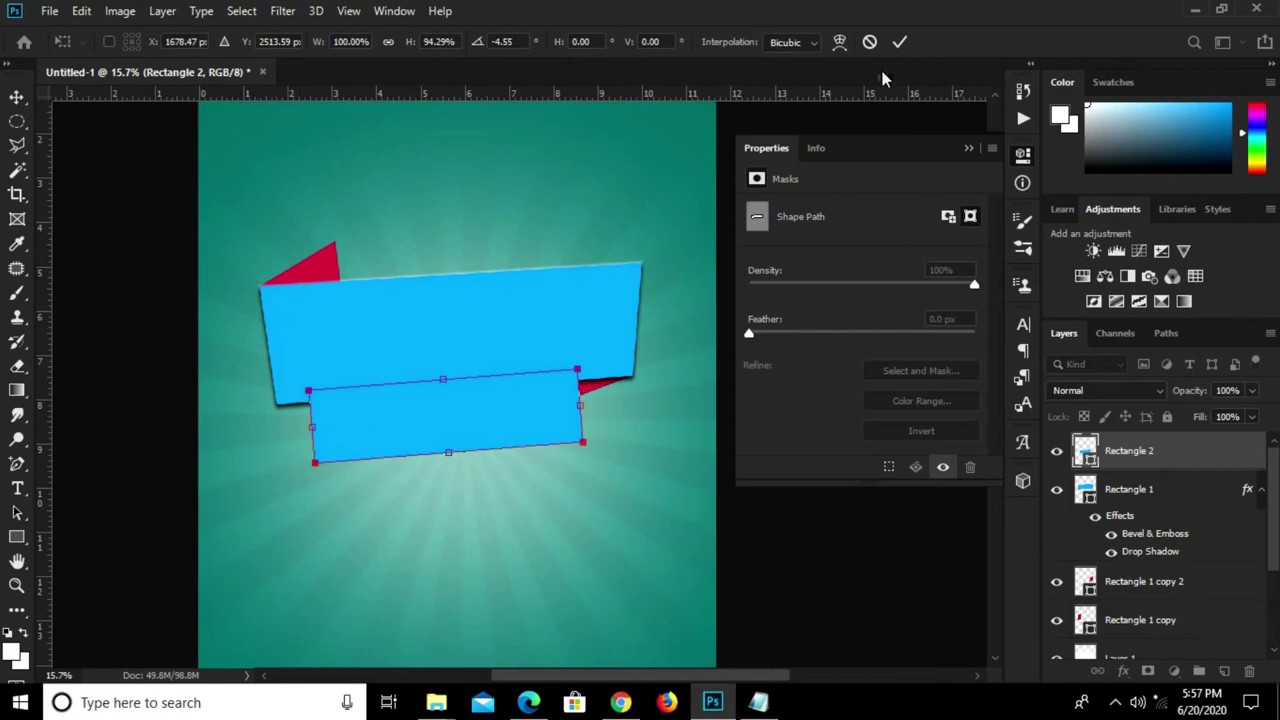
left_click(900, 41)
left_click(967, 149)
left_click_drag(467, 404, 468, 399)
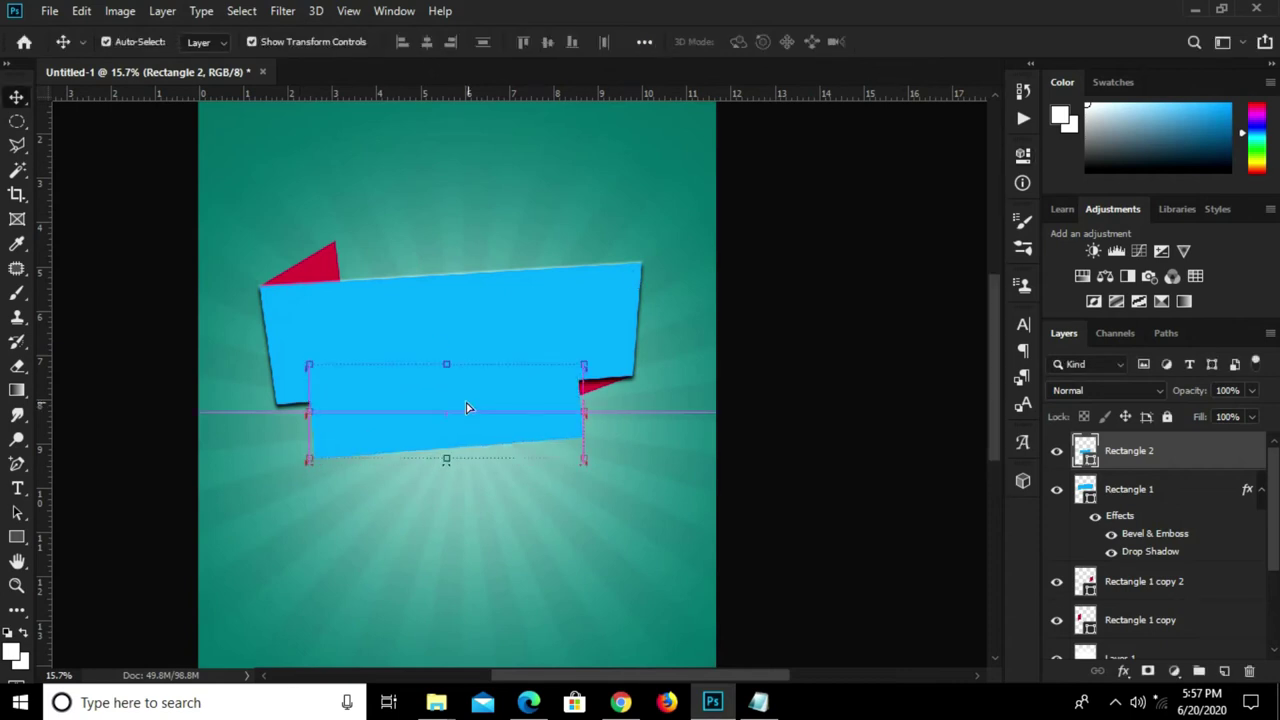
- Fill Rectangle 2 with dark blue 006abb copied from the colour notes
left_click(17, 537)
left_click(205, 42)
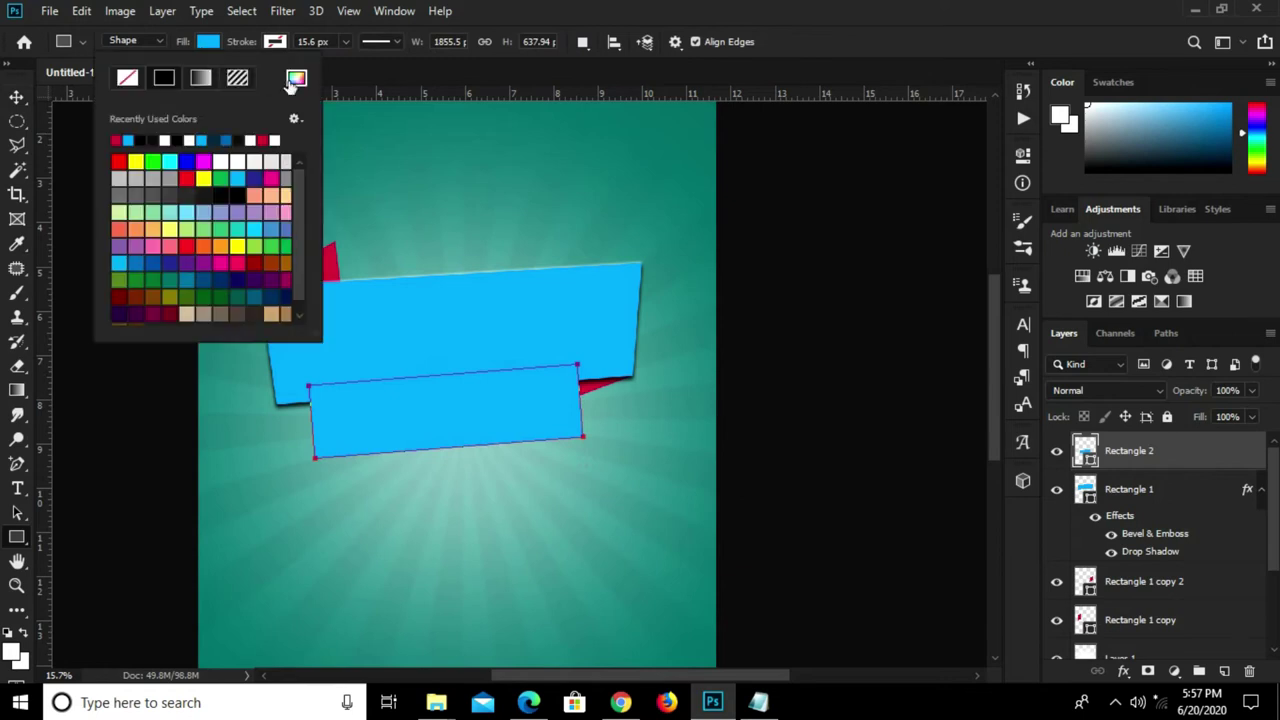
left_click(294, 80)
mouse_move(759, 702)
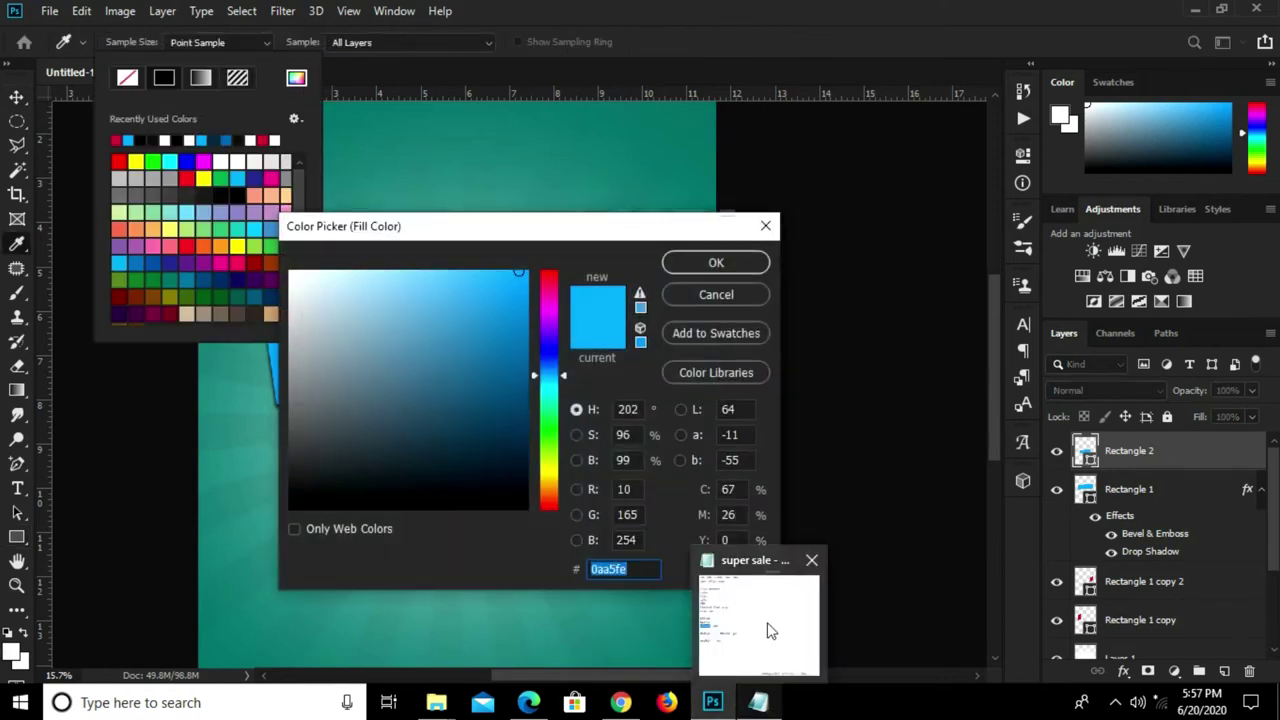
left_click(770, 630)
double_click(465, 437)
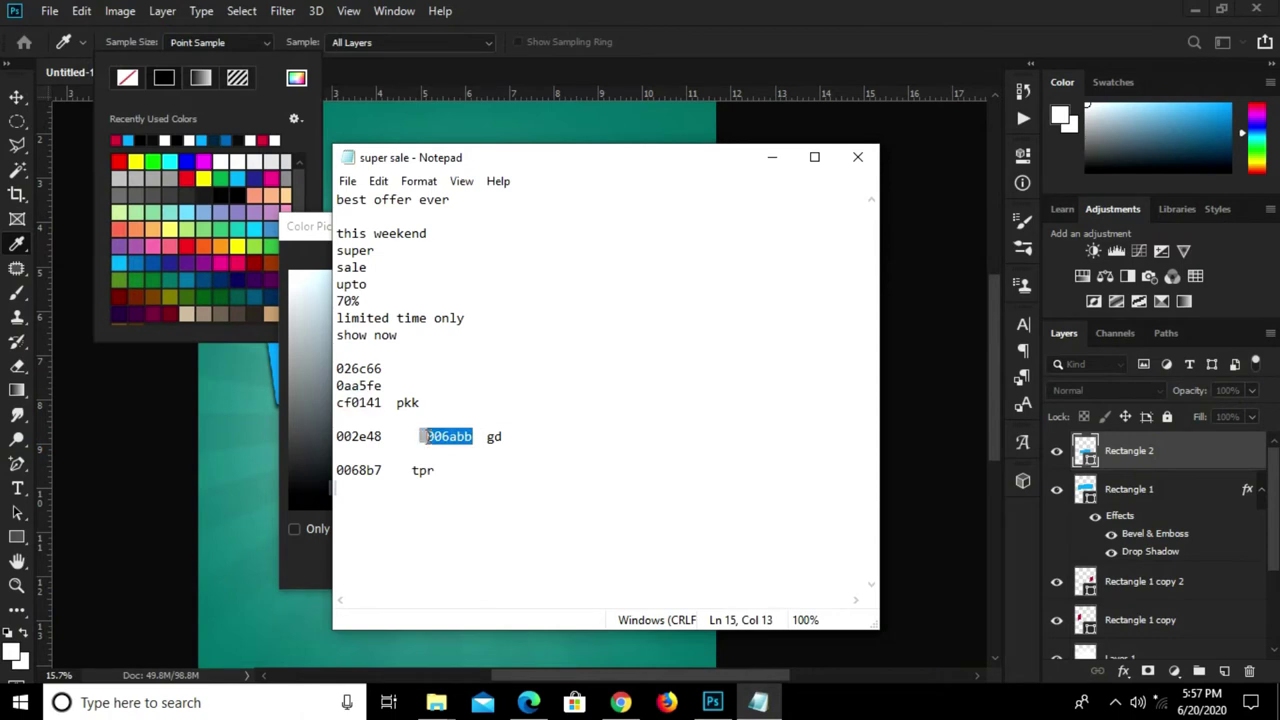
right_click(432, 438)
left_click(503, 209)
left_click(771, 157)
left_click_drag(636, 567, 594, 568)
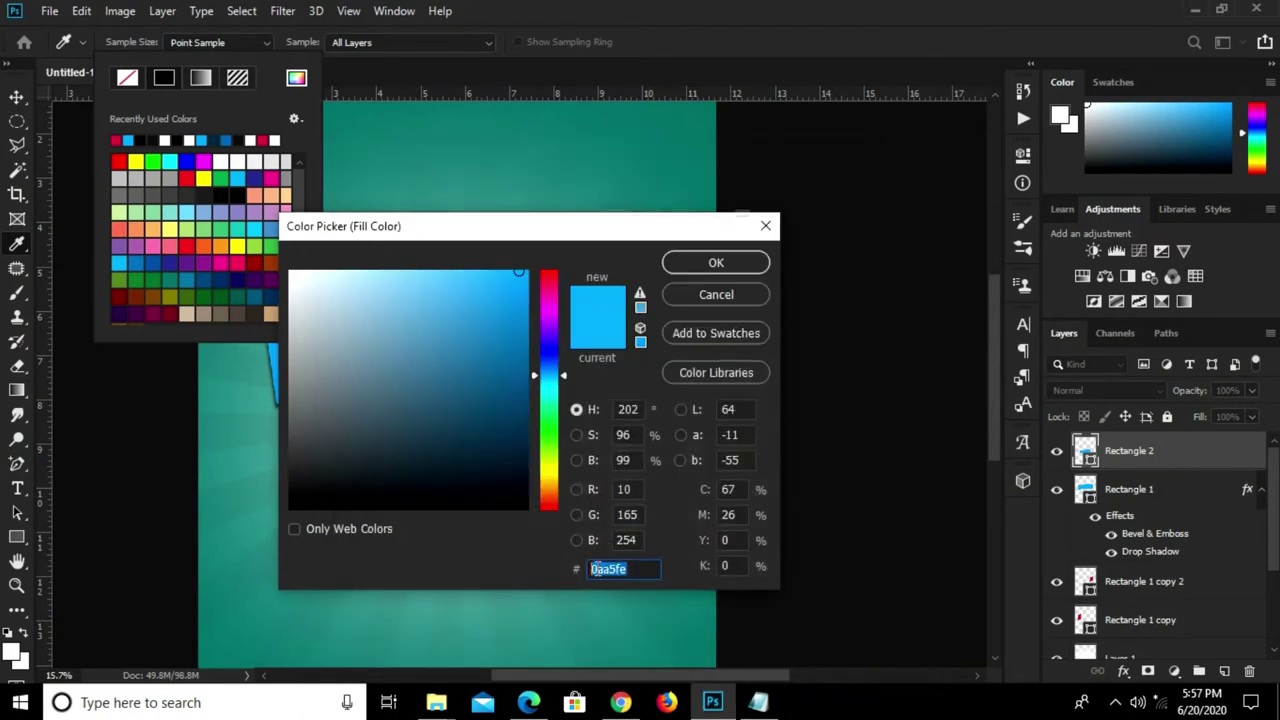
key("ctrl+v")
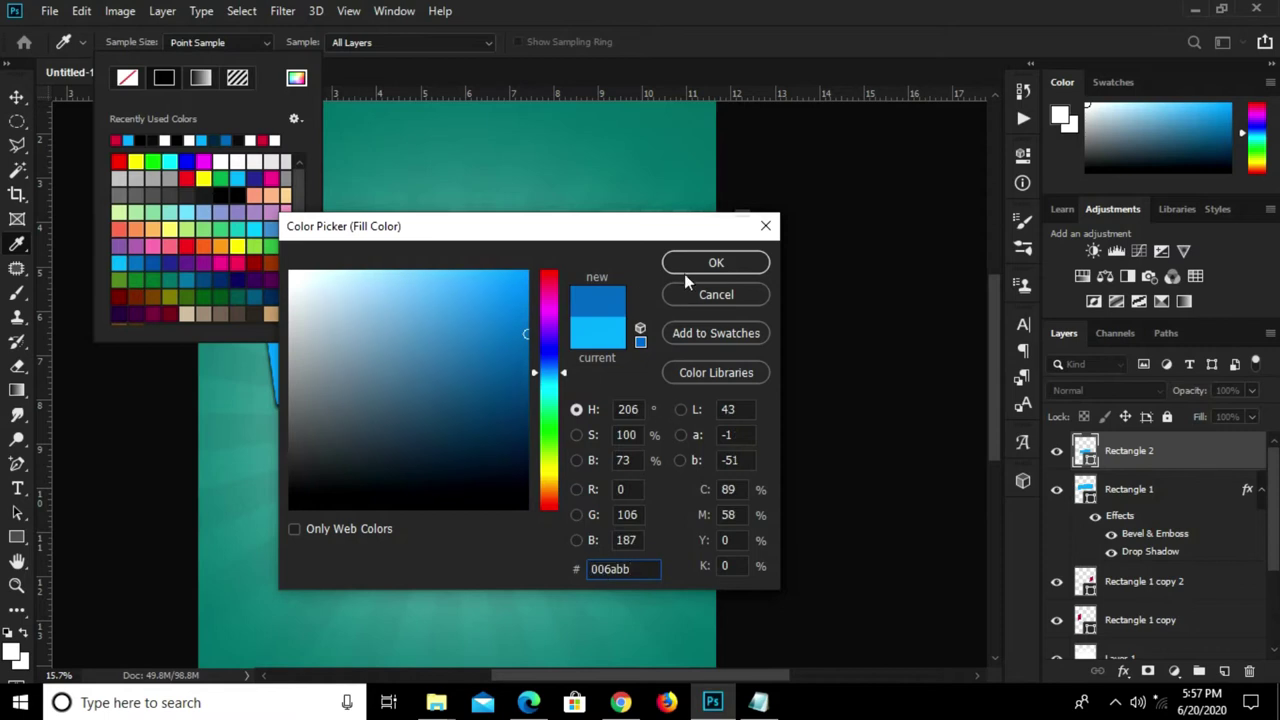
left_click(690, 265)
key("Return")
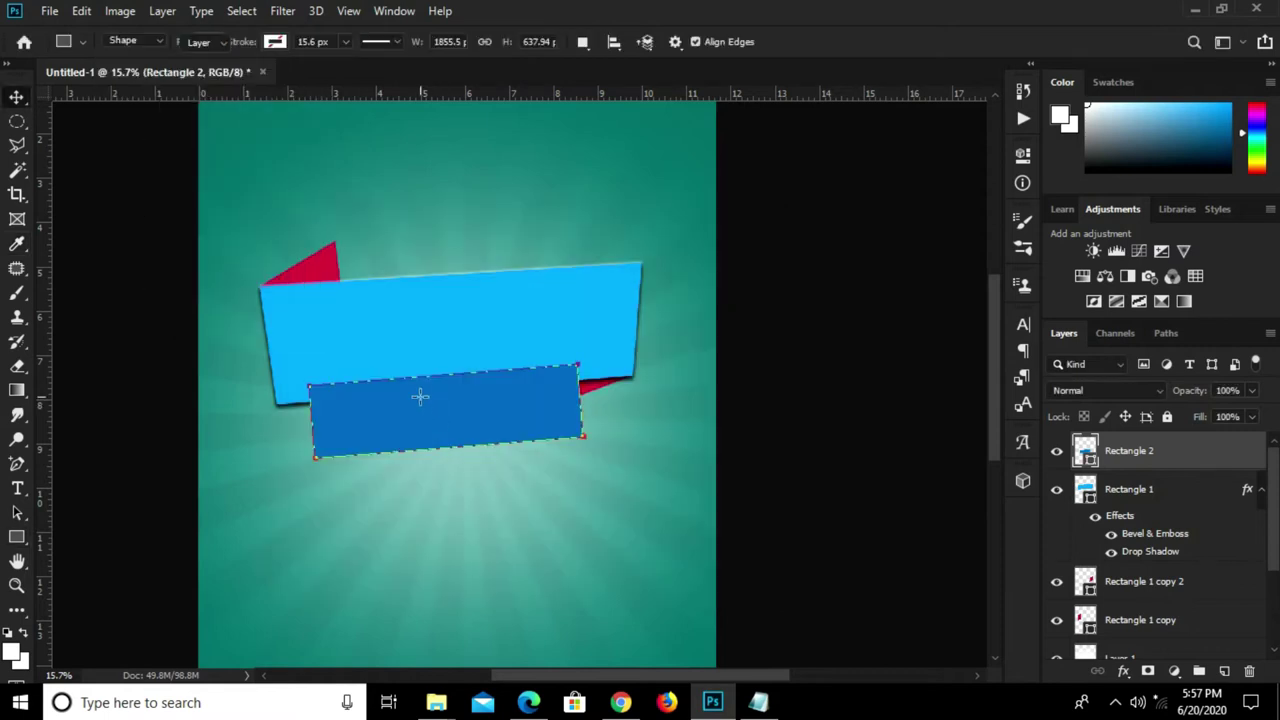
- Move Rectangle 2's layer below the light blue banner, Rectangle 1
key("v")
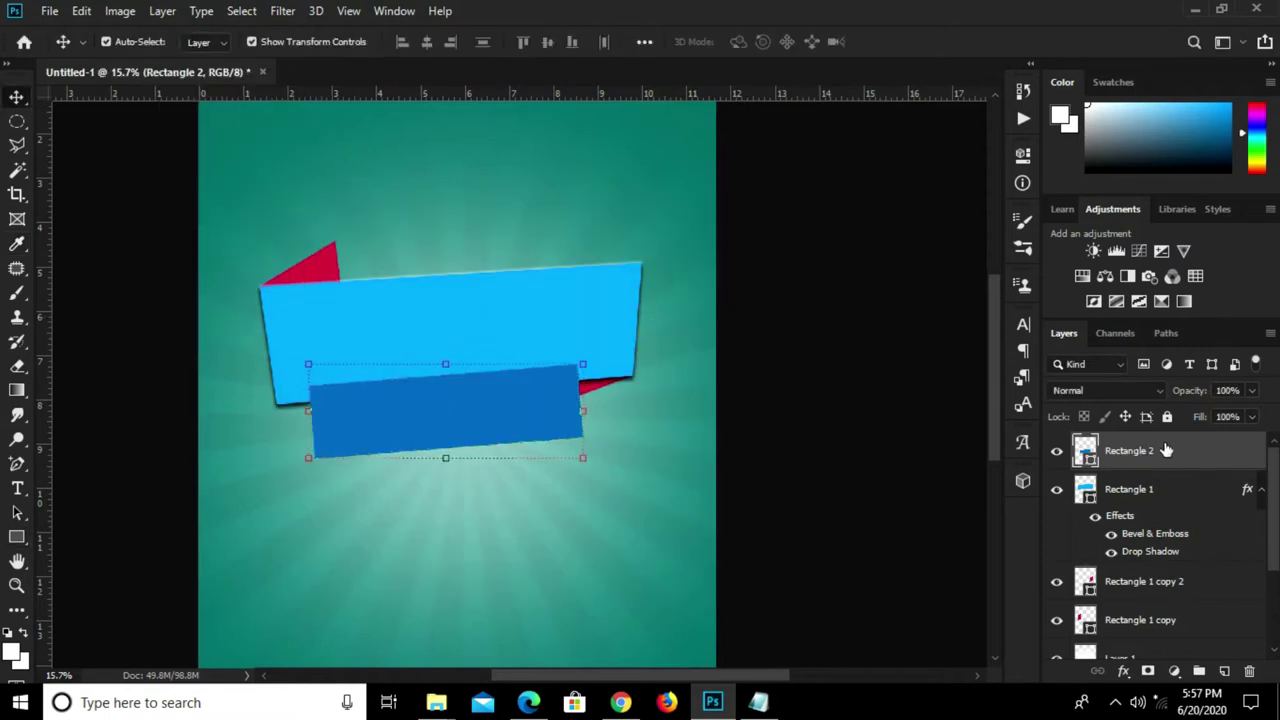
left_click_drag(1166, 450, 1152, 556)
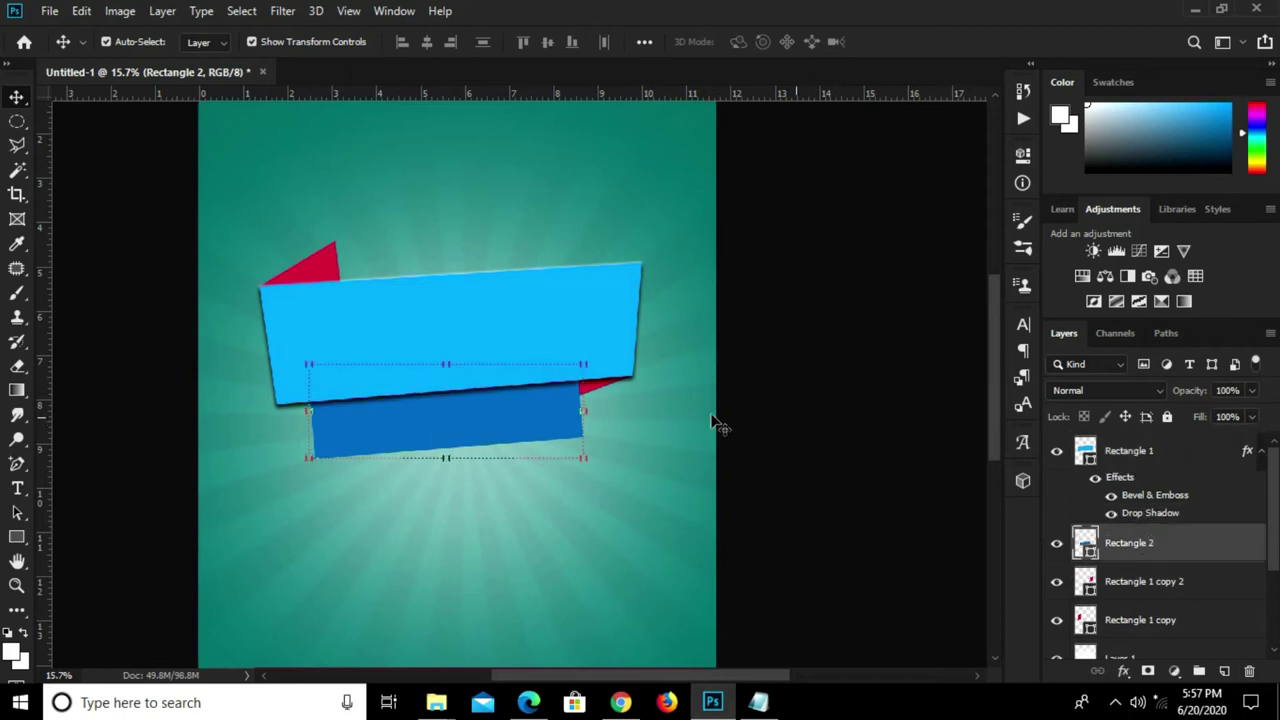
scroll(614, 386, "up", 3)
left_click(606, 392)
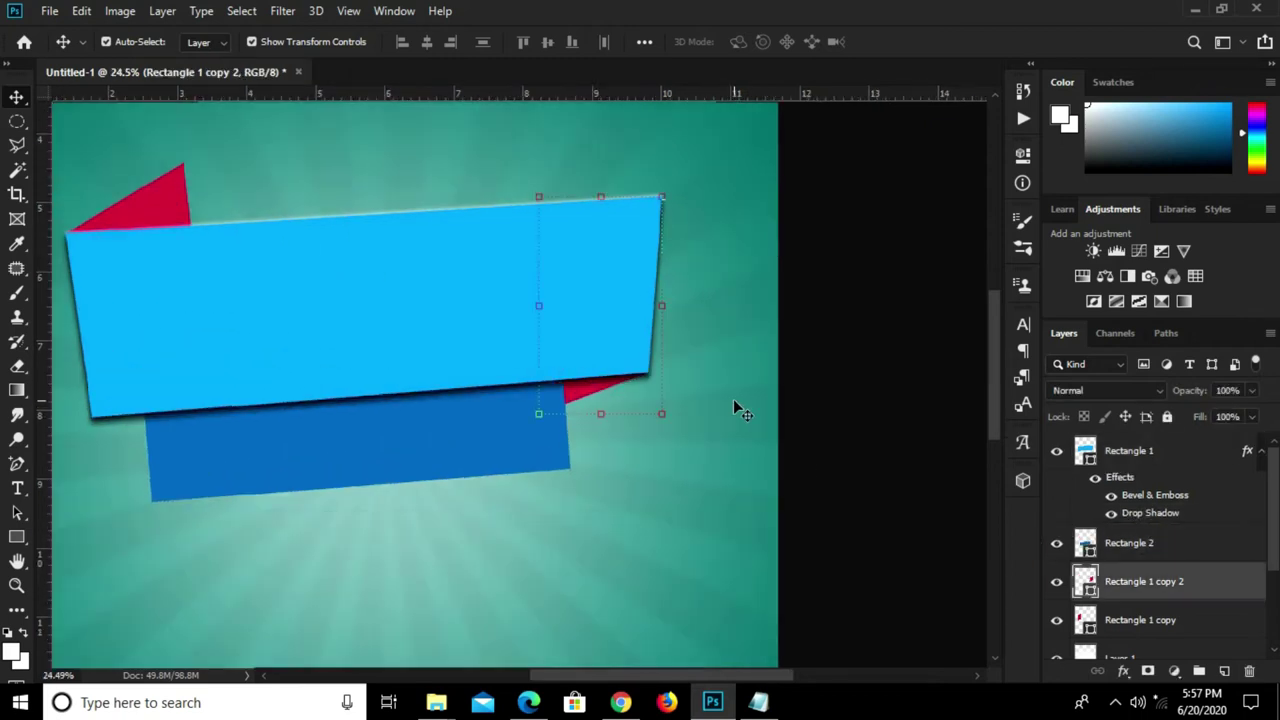
scroll(790, 352, "down", 2)
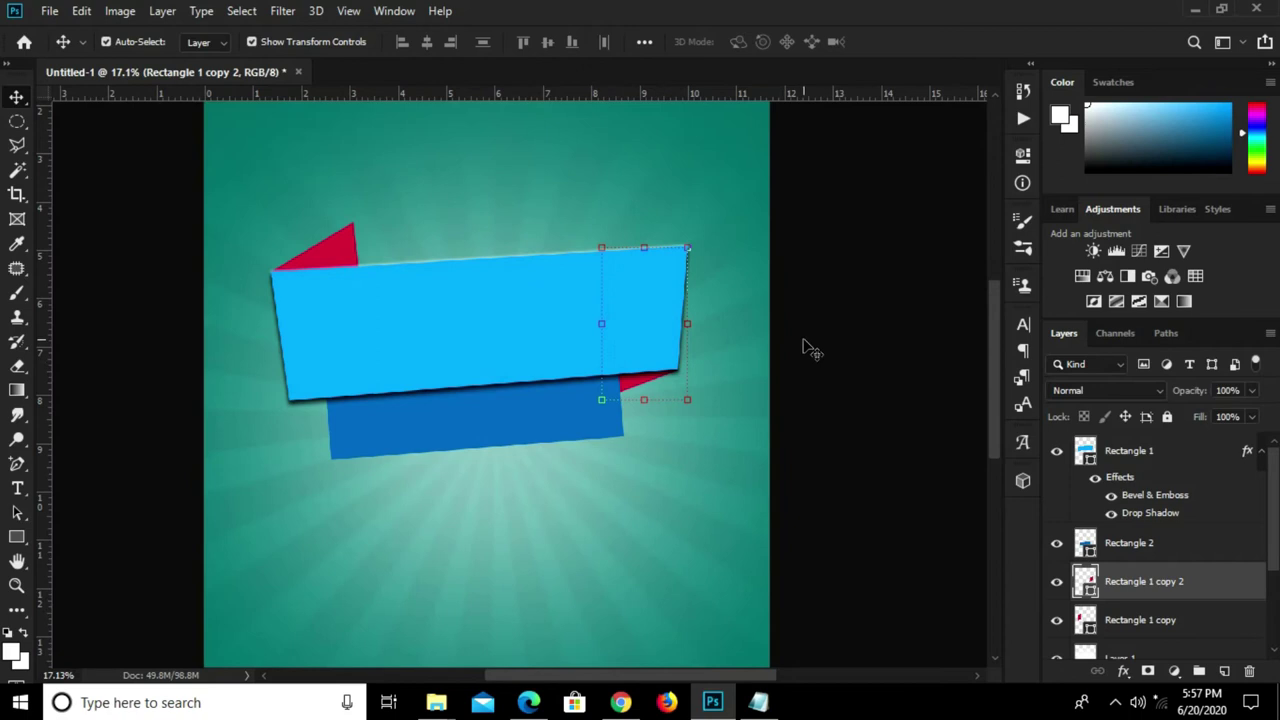
- Reselect the dark blue rectangle and duplicate it as Rectangle 2 copy
left_click(810, 348)
scroll(471, 313, "down", 1)
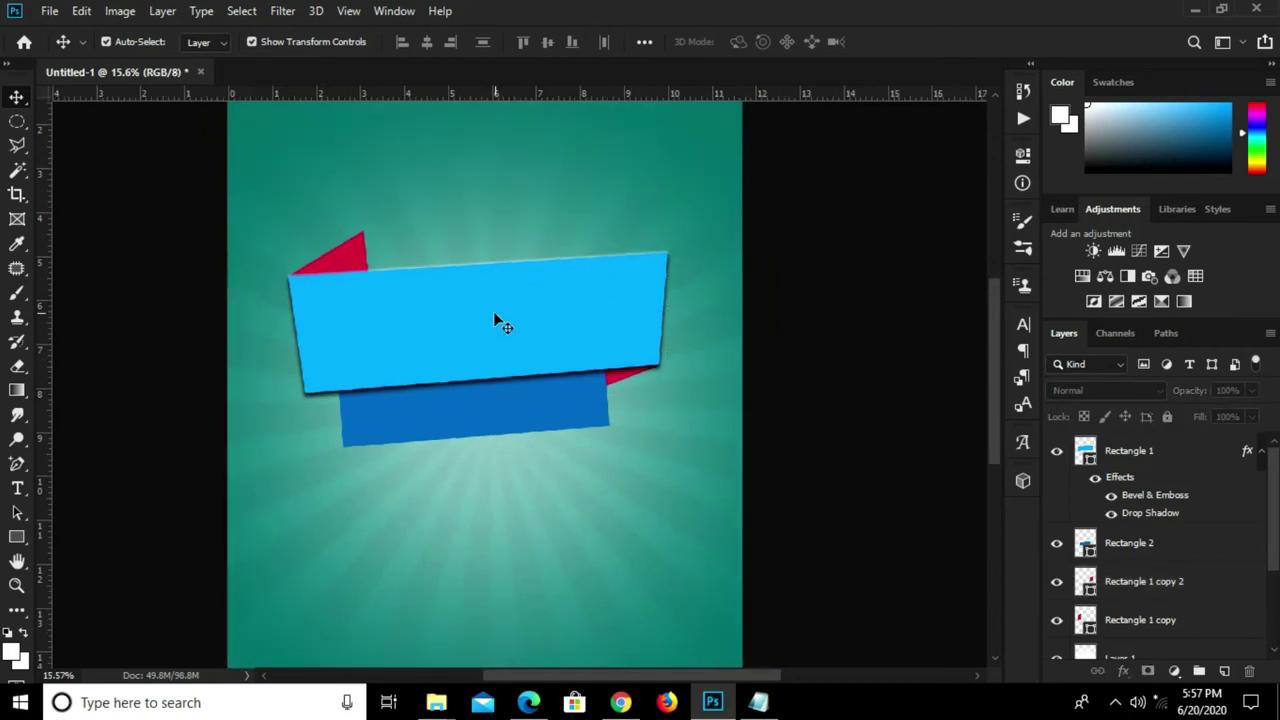
scroll(493, 311, "up", 1)
left_click(466, 421)
key("ctrl")
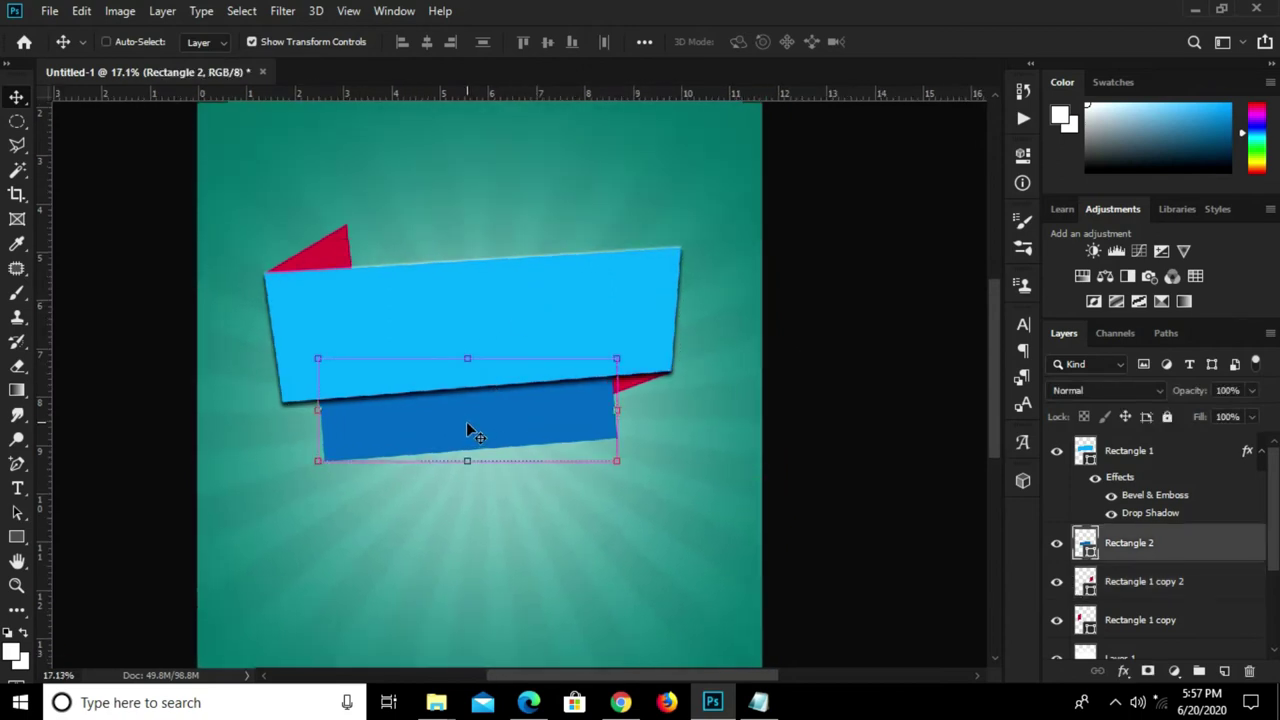
key("ctrl+j")
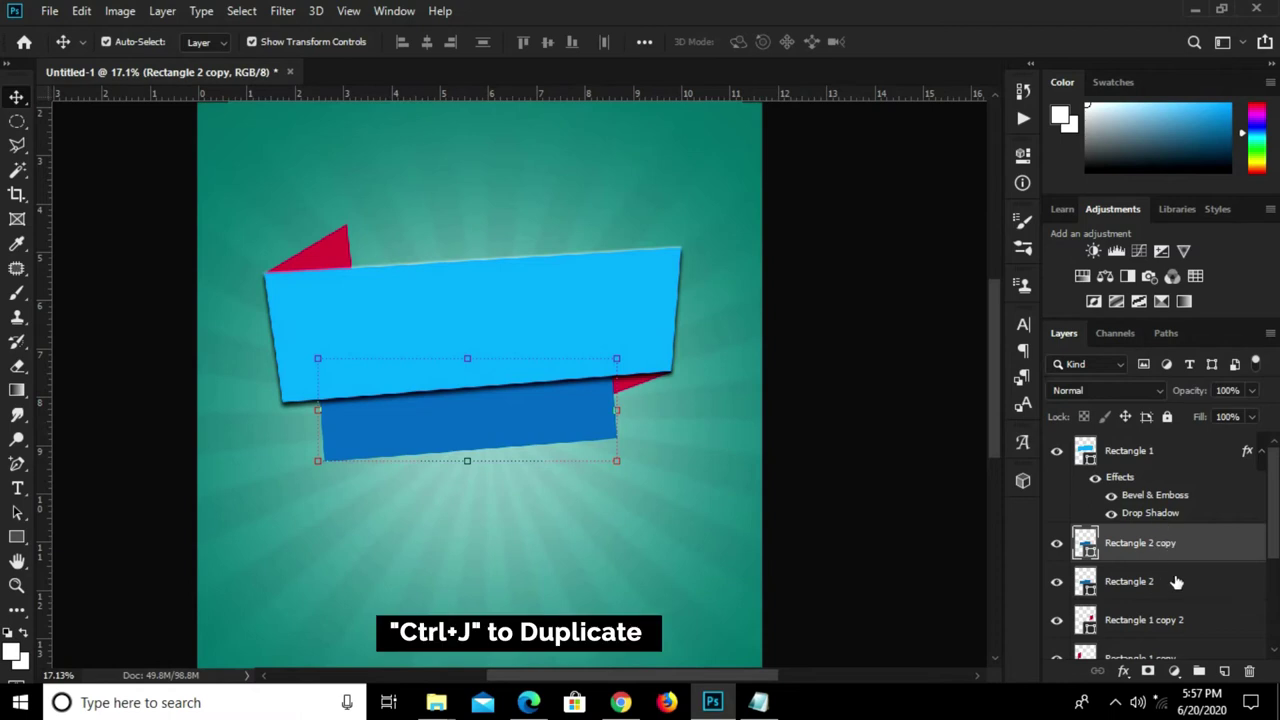
- Move the dark blue copy up to the banner's top edge, layer on top
left_click_drag(565, 435, 610, 258)
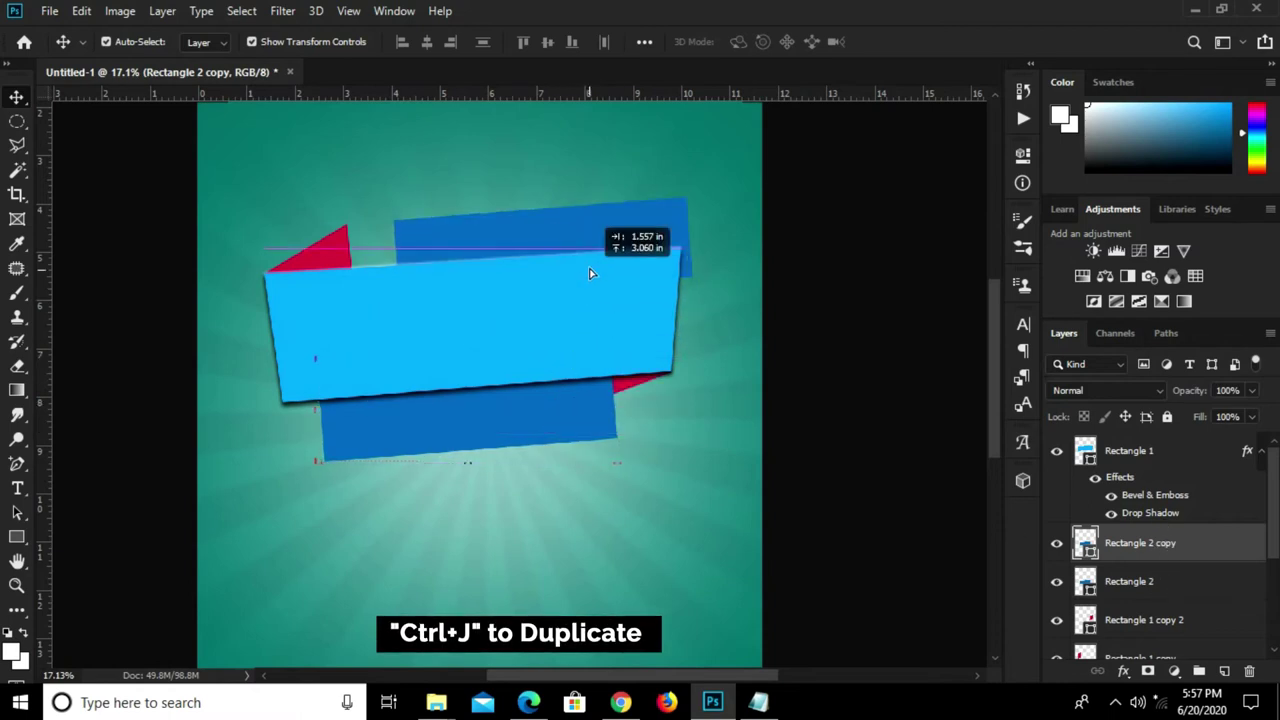
left_click_drag(1165, 545, 1155, 450)
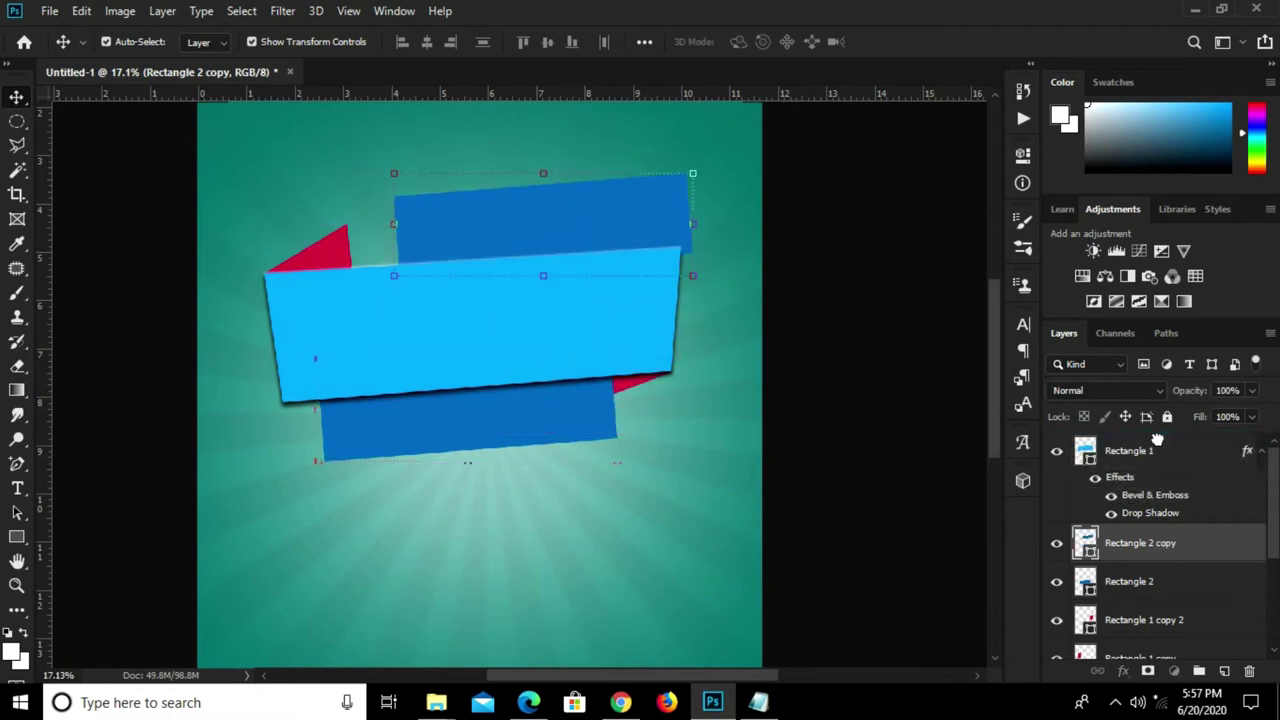
left_click_drag(467, 235, 438, 260)
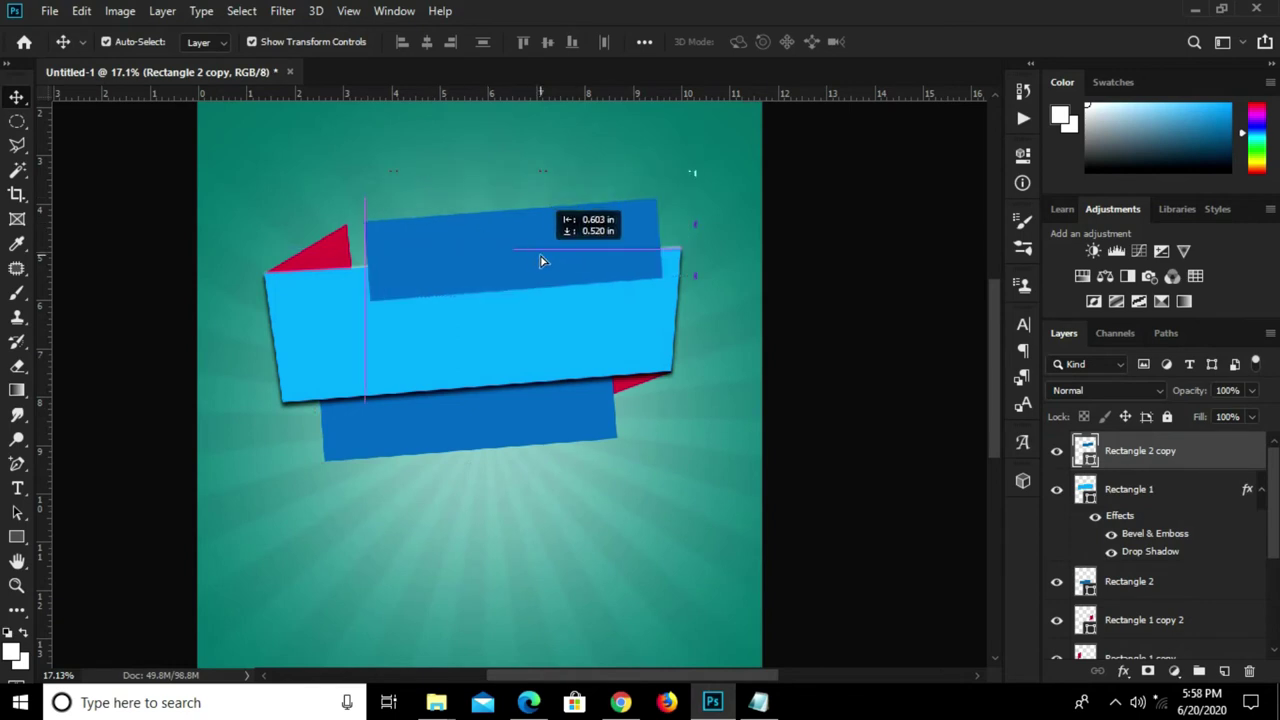
- Scale the copy down from its top-left corner into a strip and shift it slightly right
key("ctrl+t")
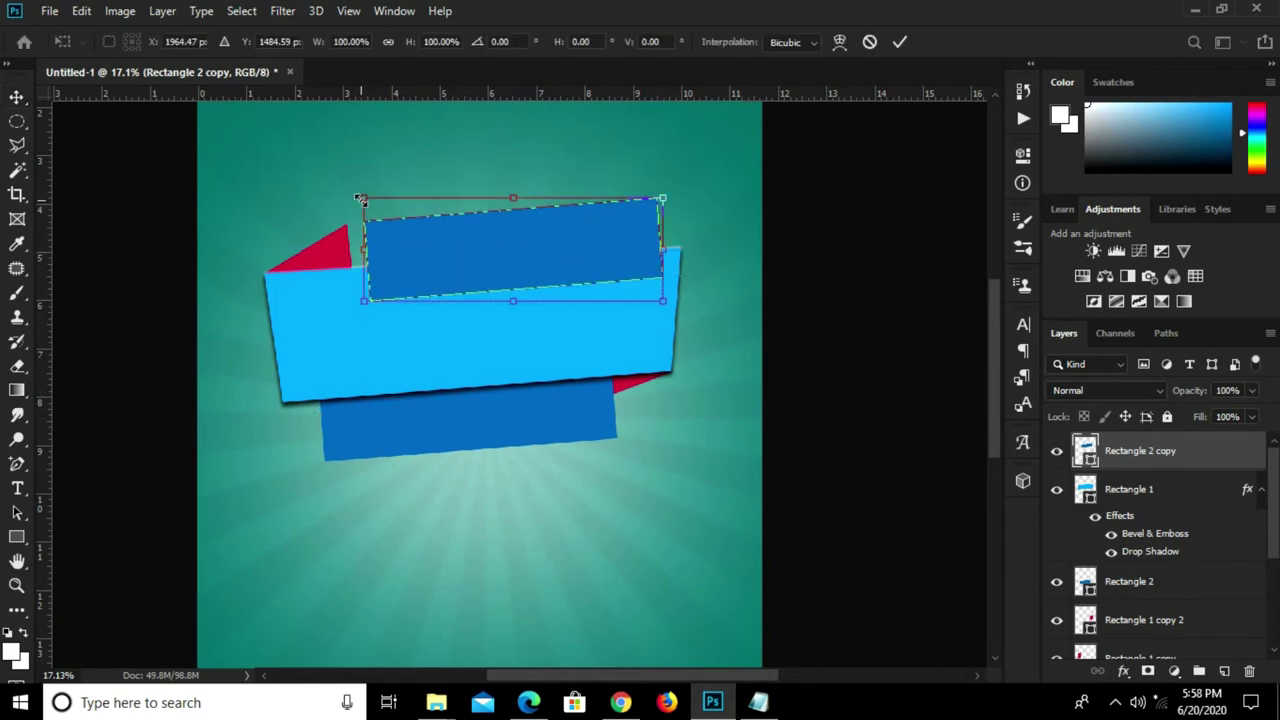
left_click_drag(360, 199, 409, 239)
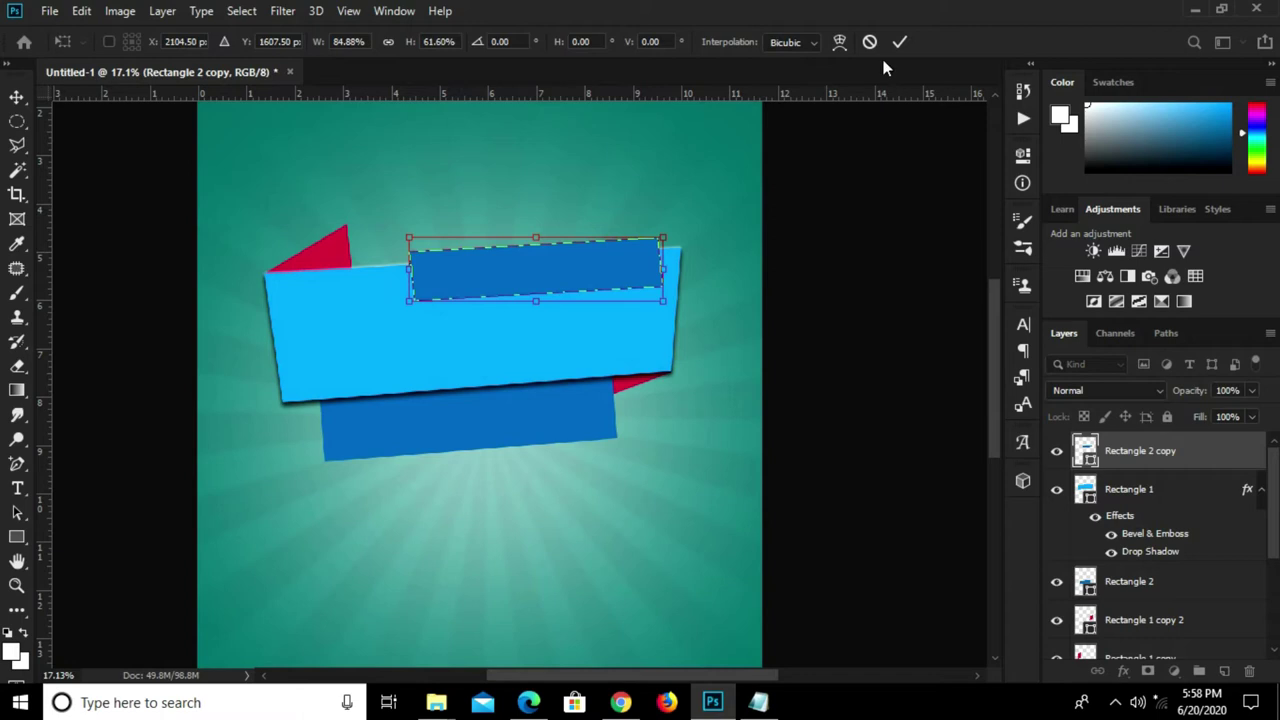
key("Return")
scroll(566, 271, "up", 3)
key("ctrl+h")
left_click_drag(575, 268, 583, 262)
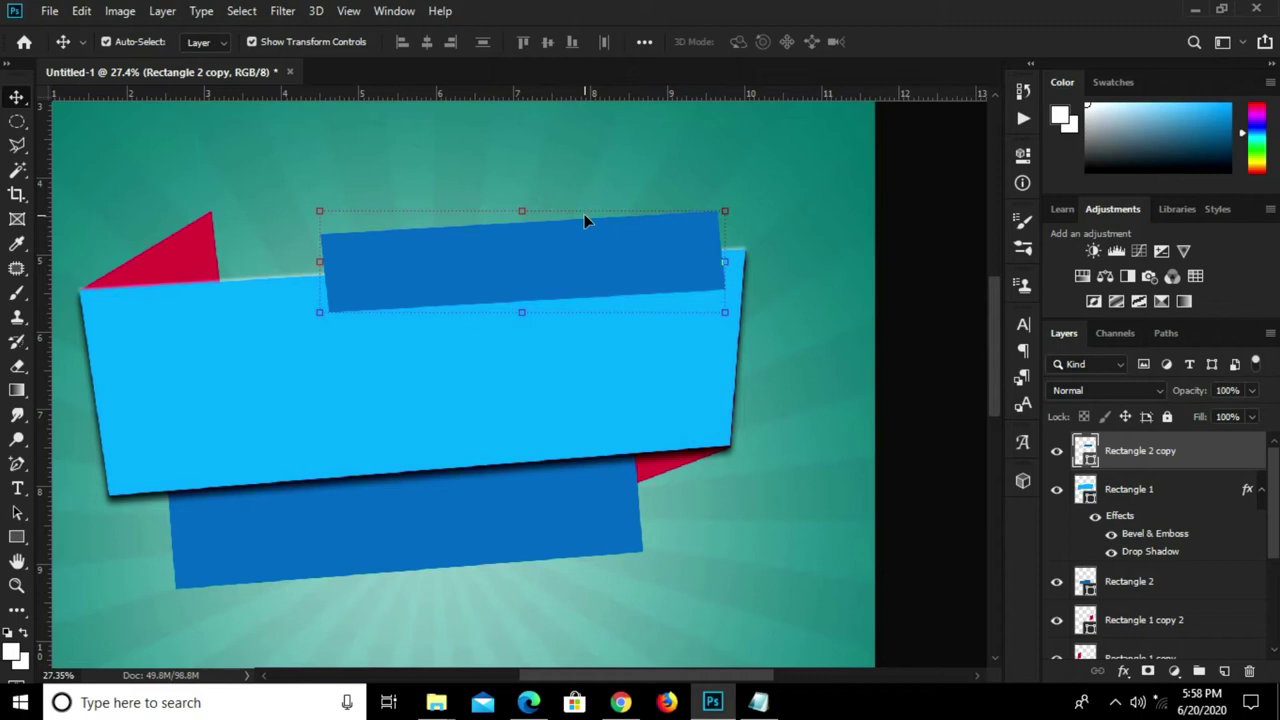
key("ctrl+t")
right_click(585, 236)
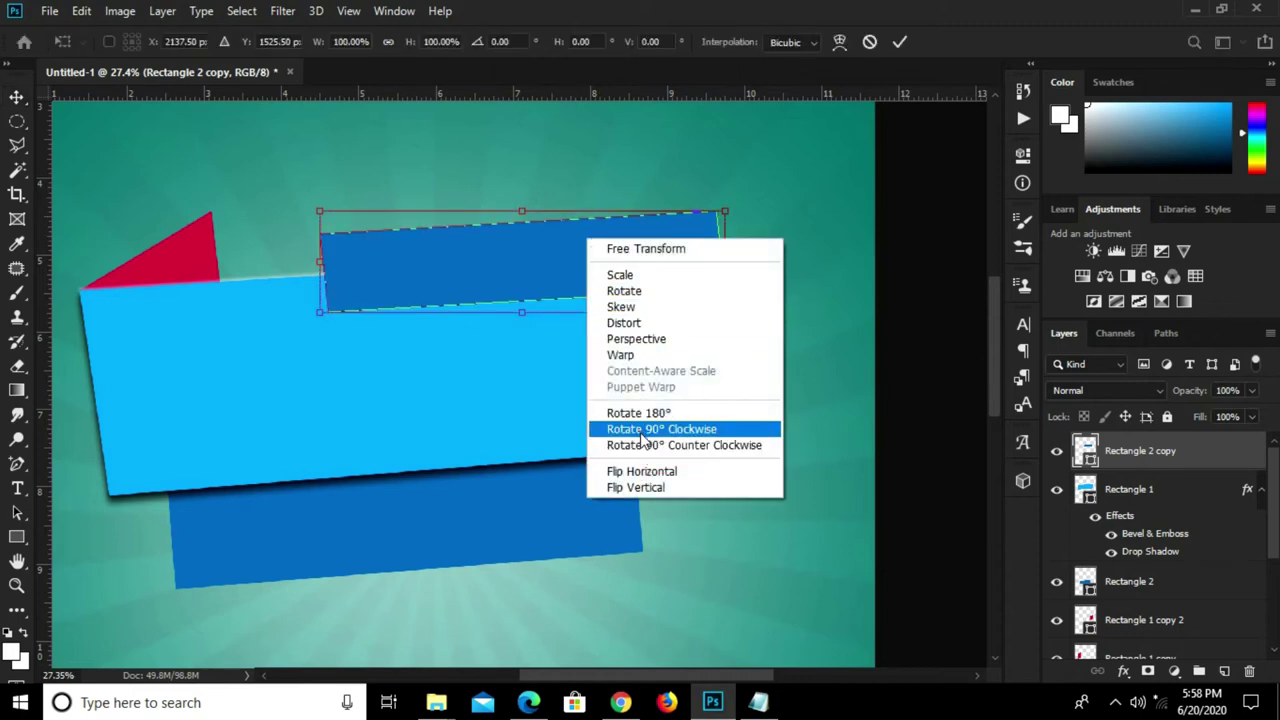
- Skew the top strip's left end about 2°, shrink it slightly and nudge it up
left_click(625, 307)
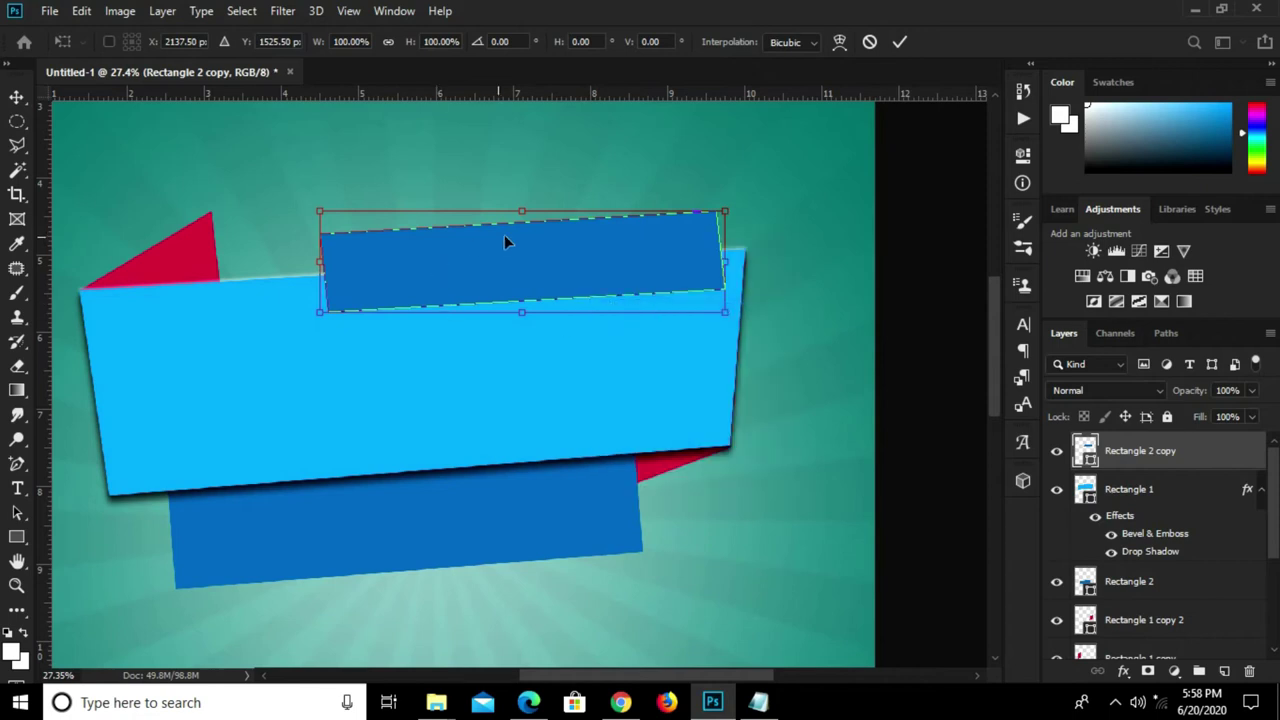
left_click_drag(552, 213, 540, 213)
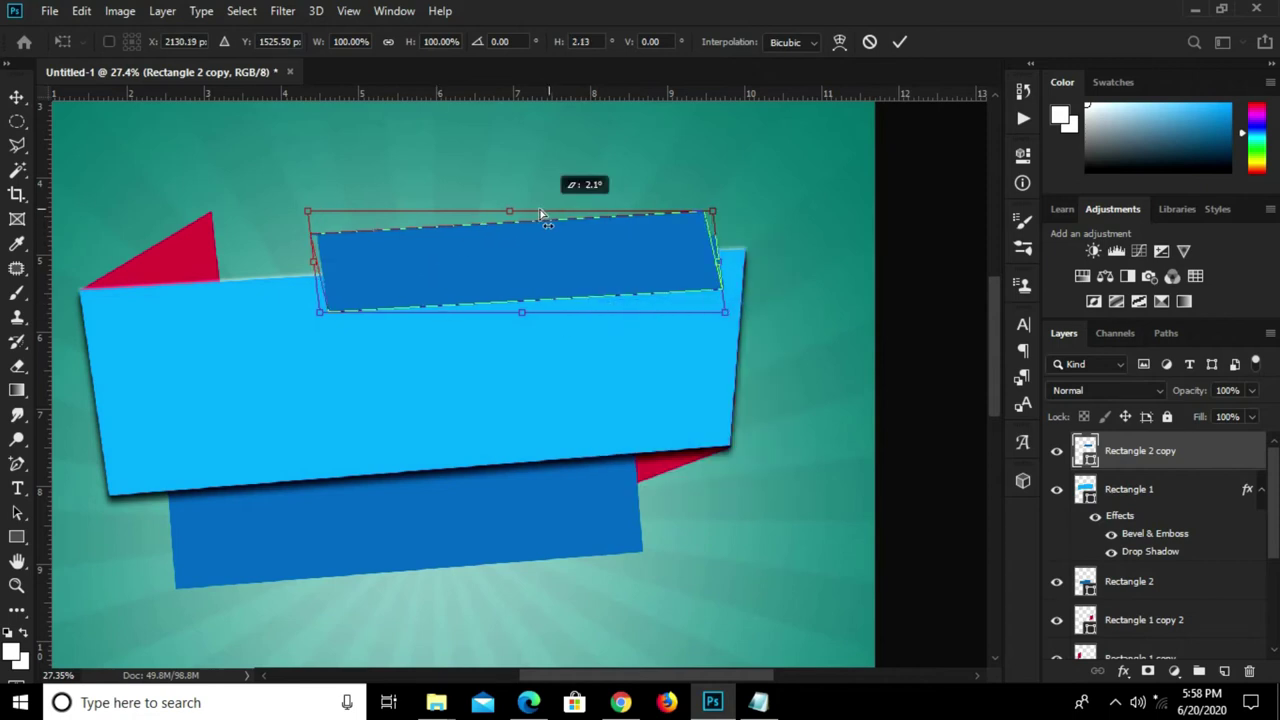
left_click(900, 43)
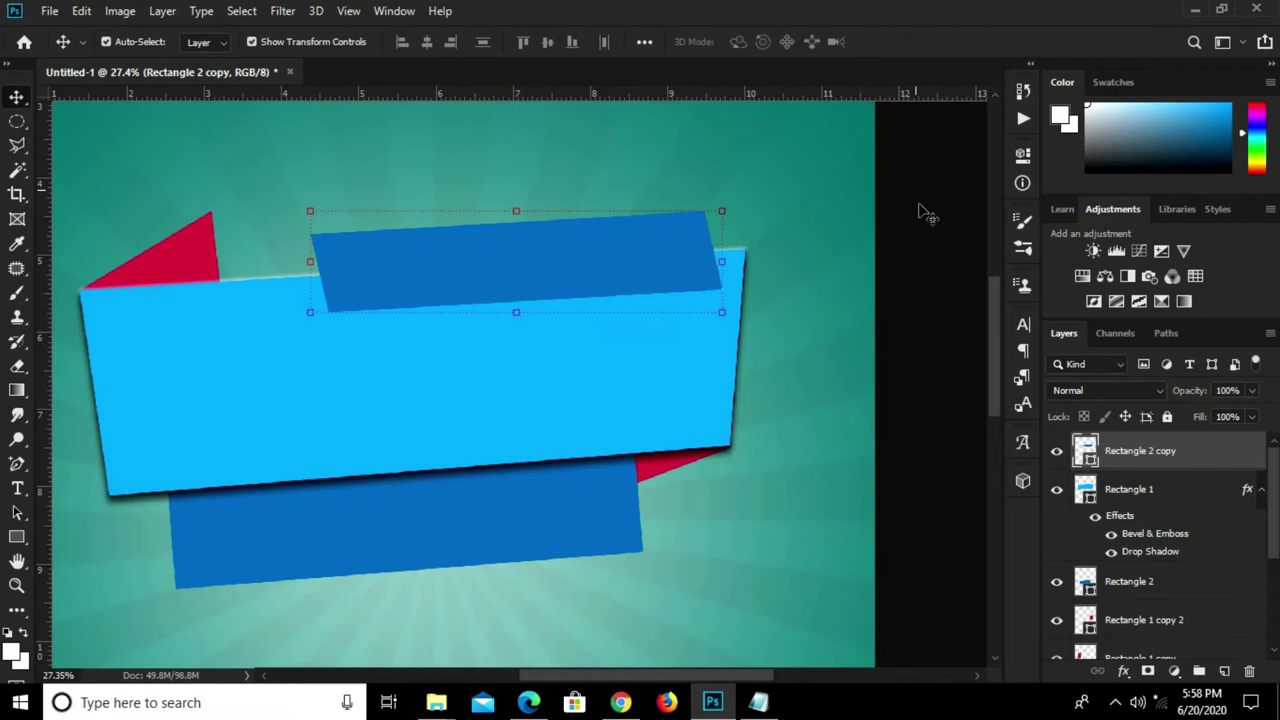
key("ctrl+t")
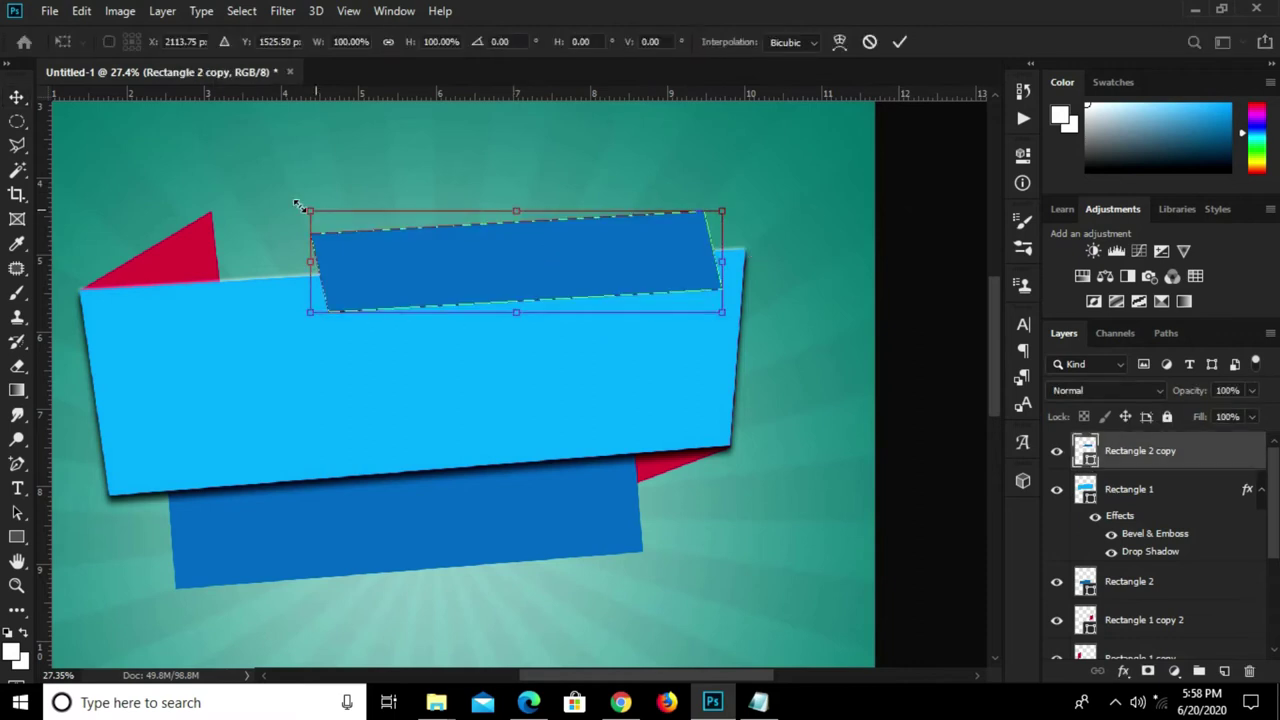
left_click_drag(310, 205, 326, 220)
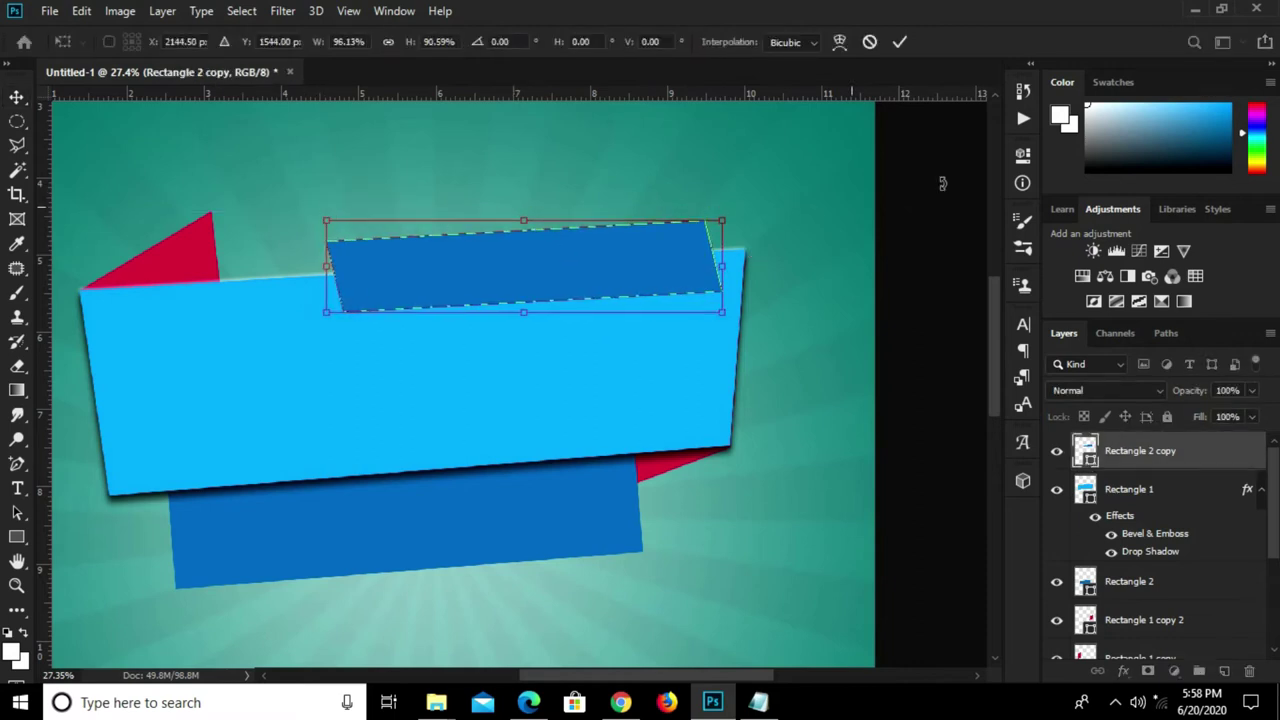
left_click(903, 44)
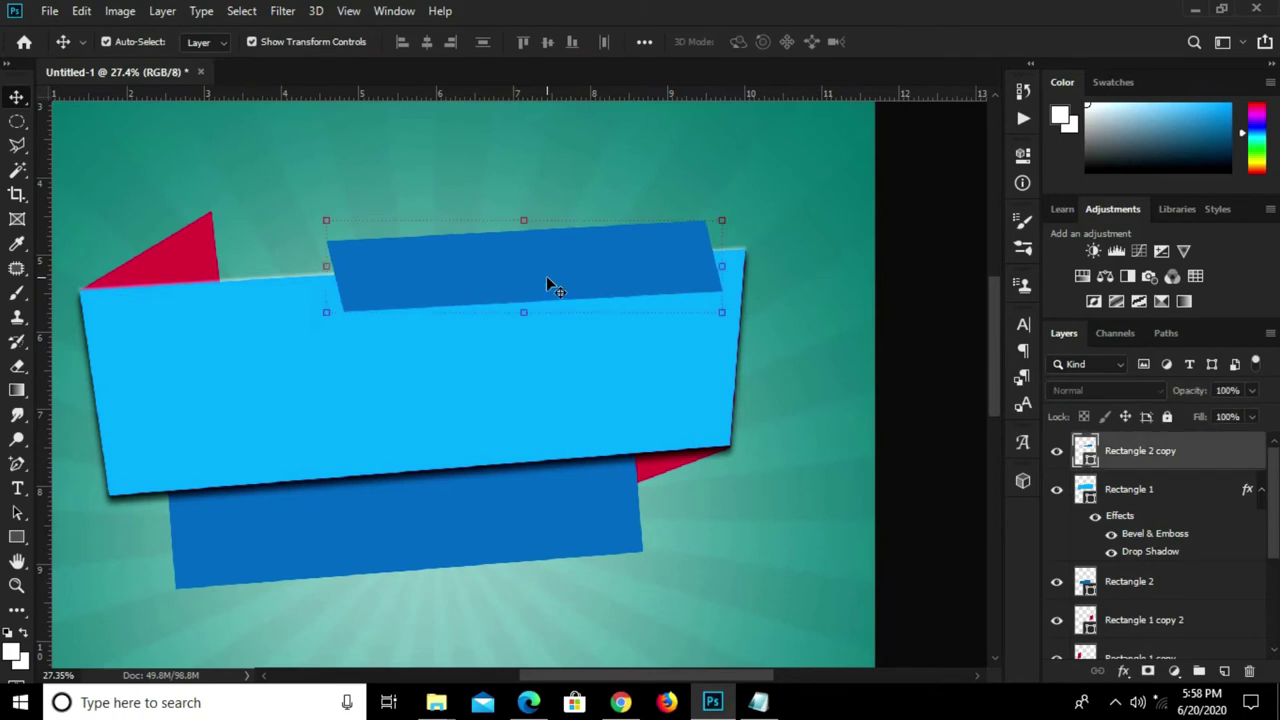
key("shift+Up")
- Reselect Rectangle 2 copy and create a new empty layer
left_click(922, 296)
left_click(628, 260)
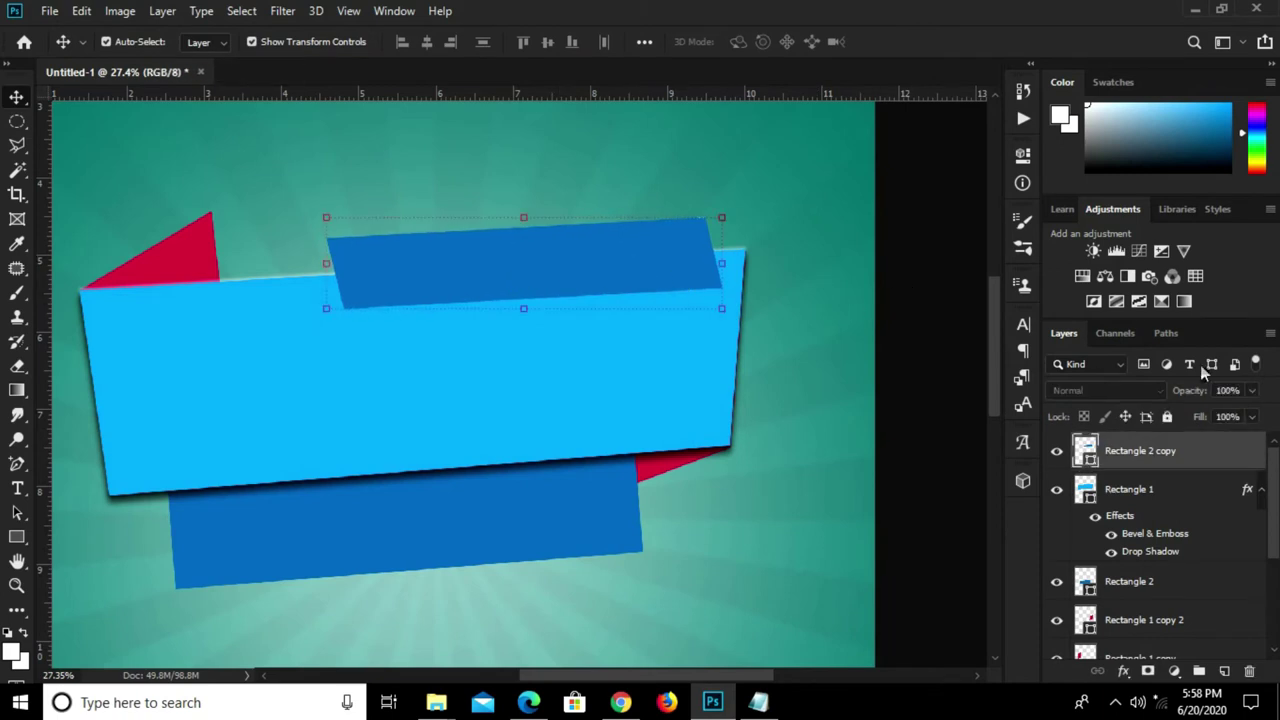
left_click(1226, 671)
- Place Layer 2 below Rectangle 2 copy and draw a triangle pen path at the strip's slanted end
left_click_drag(1184, 453, 1173, 505)
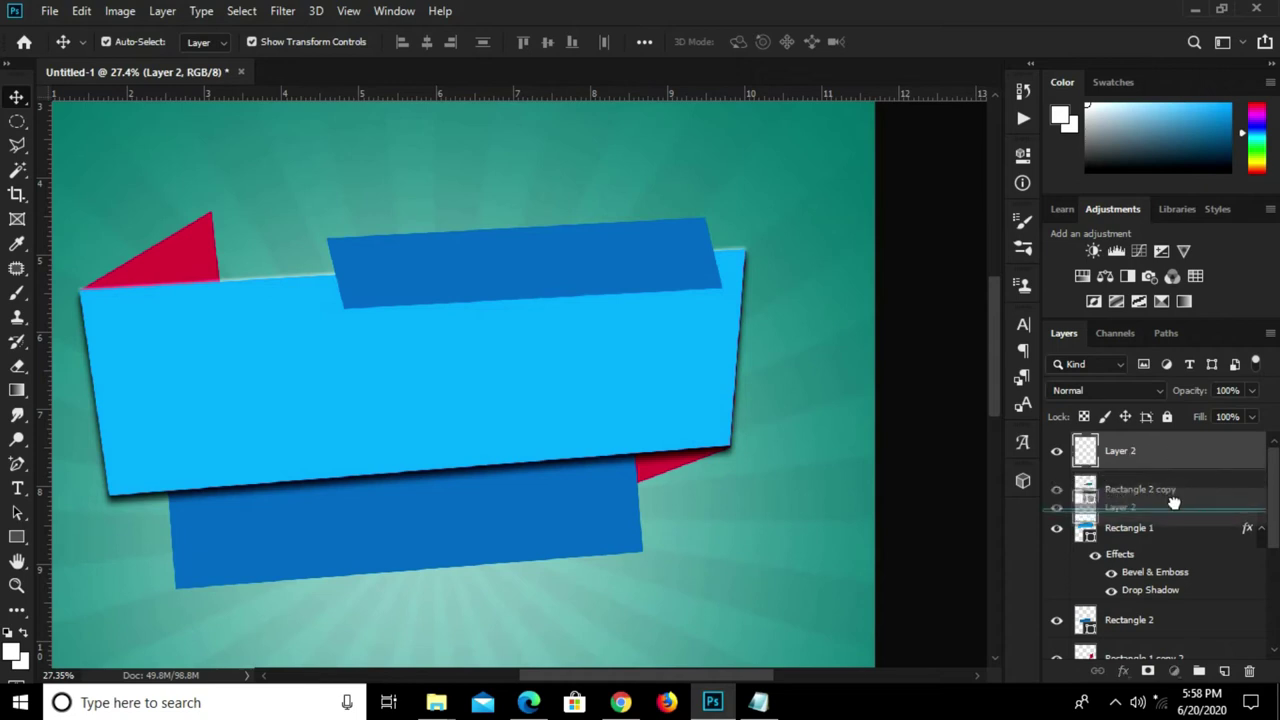
right_click(16, 466)
left_click(72, 462)
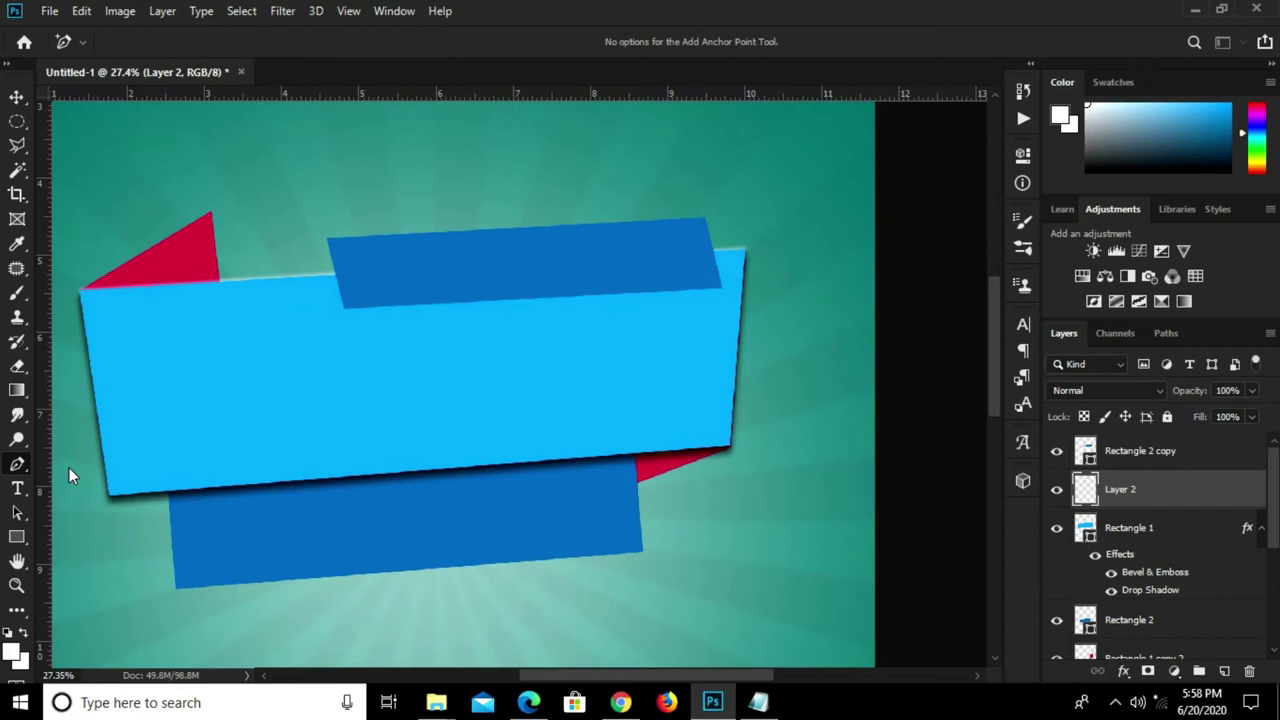
scroll(350, 248, "up", 1)
scroll(325, 255, "up", 2)
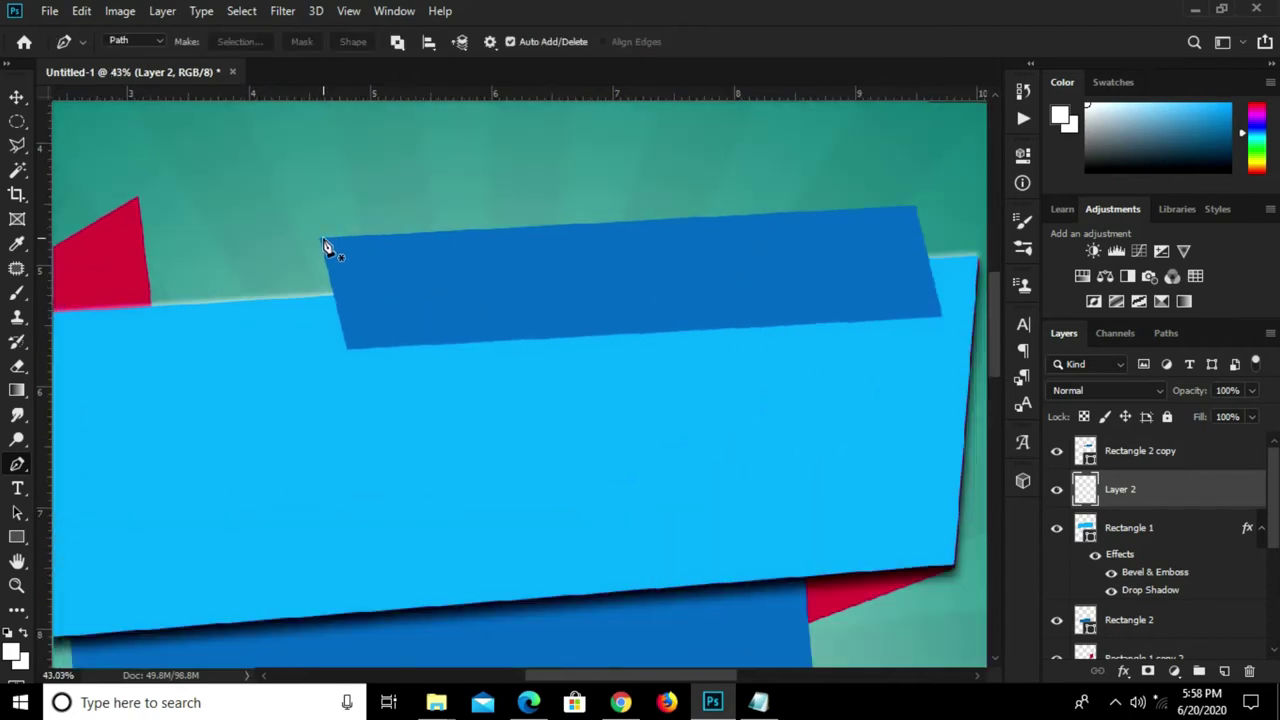
scroll(326, 250, "up", 1)
scroll(326, 251, "up", 1)
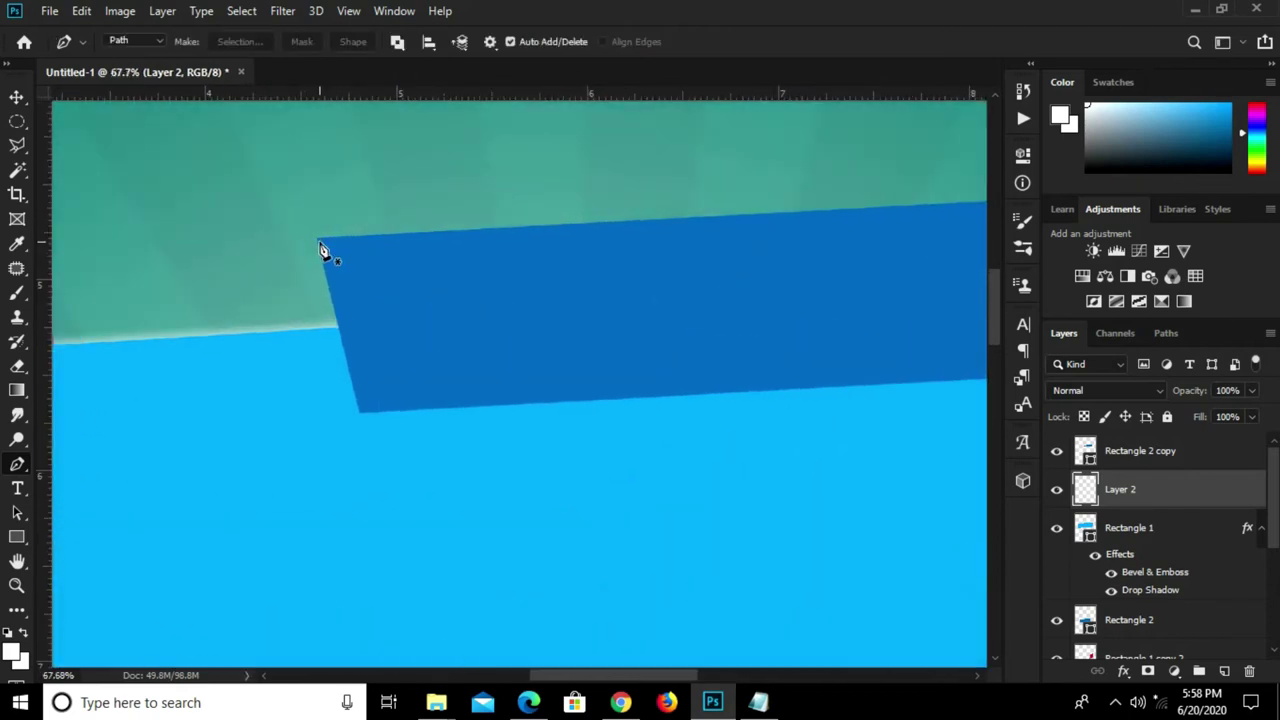
left_click(317, 243)
left_click(258, 365)
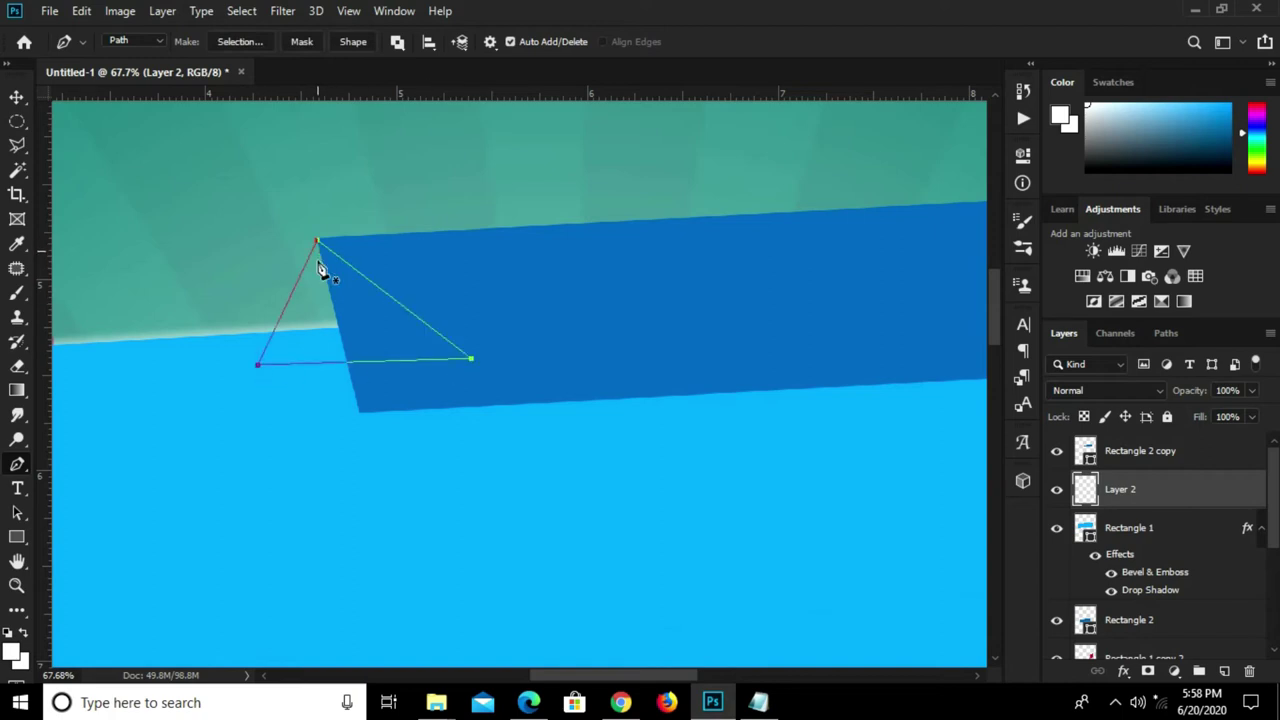
- Convert the triangle path into a selection
right_click(319, 307)
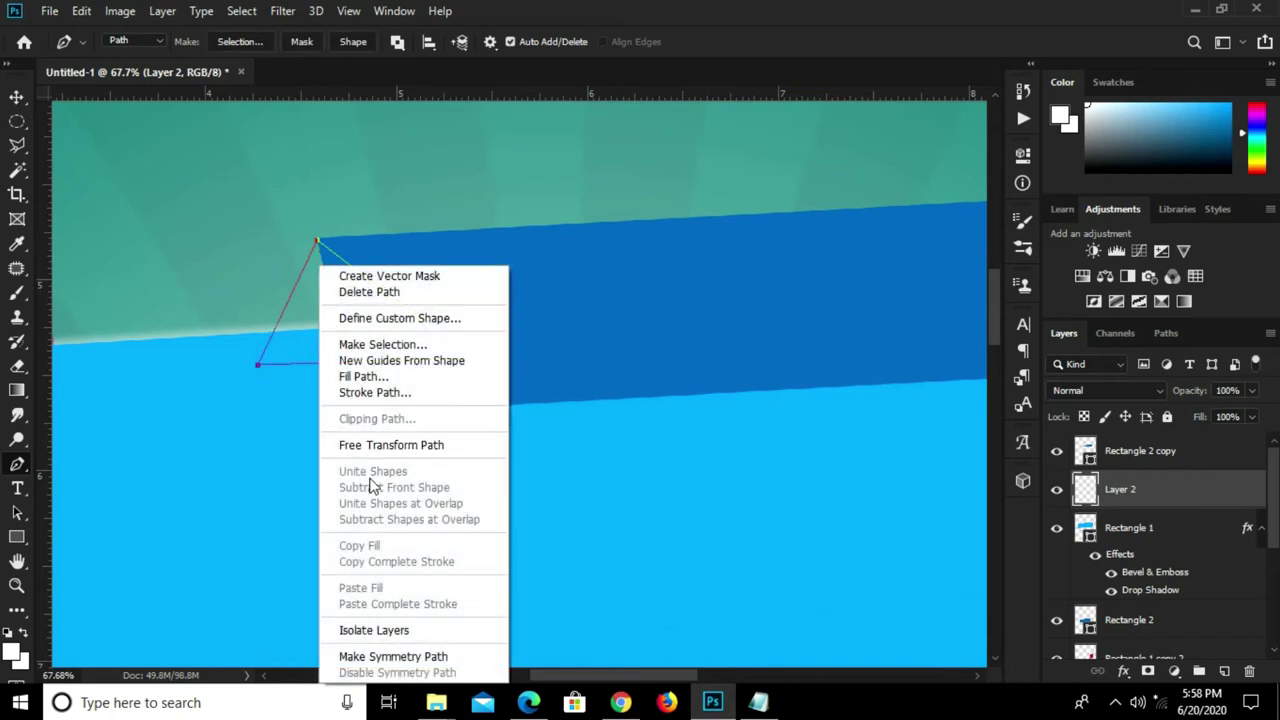
left_click(371, 345)
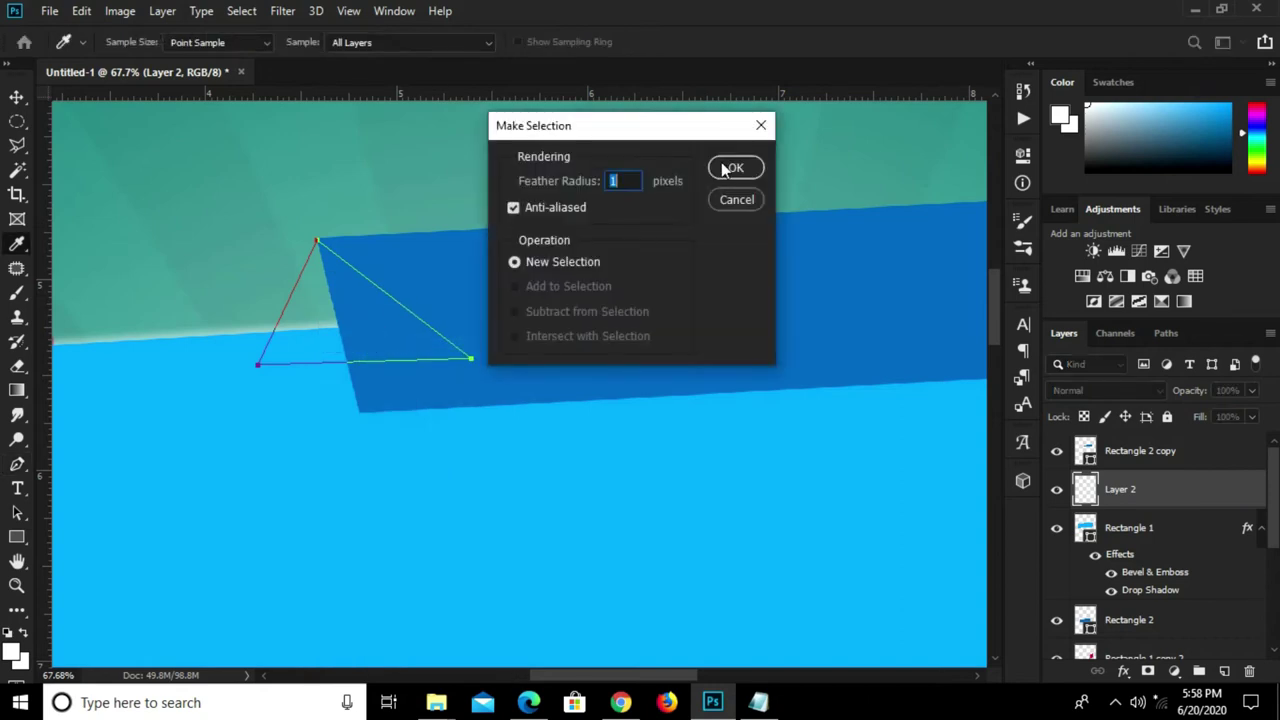
left_click(730, 168)
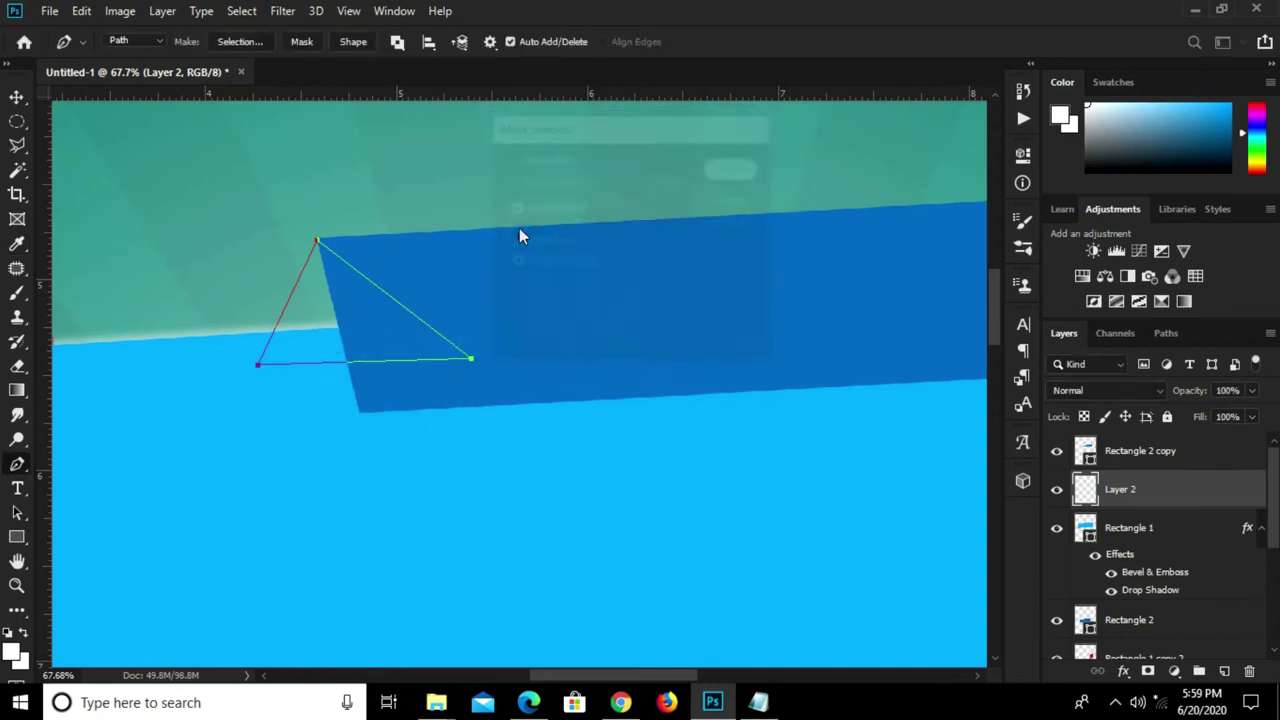
left_click(17, 121)
right_click(322, 312)
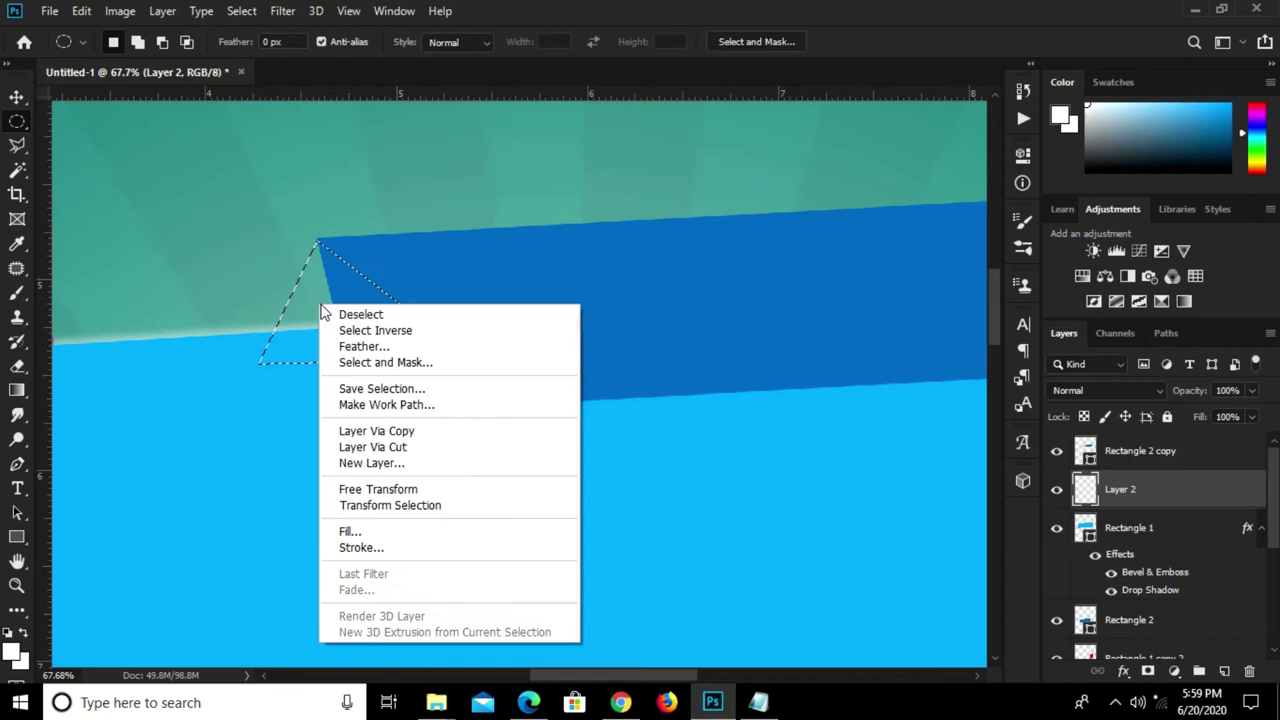
- Fill the triangle at the top strip's left end with dark navy #012643, then deselect
left_click(366, 530)
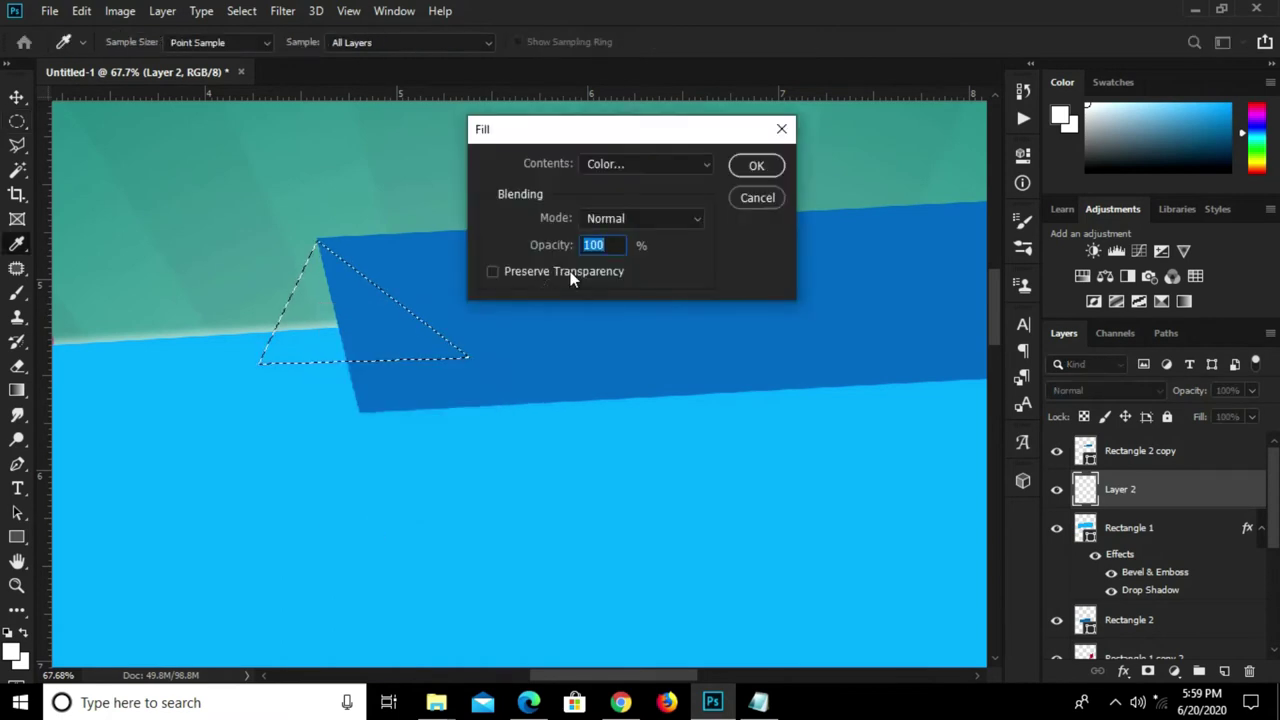
left_click(672, 166)
left_click(602, 214)
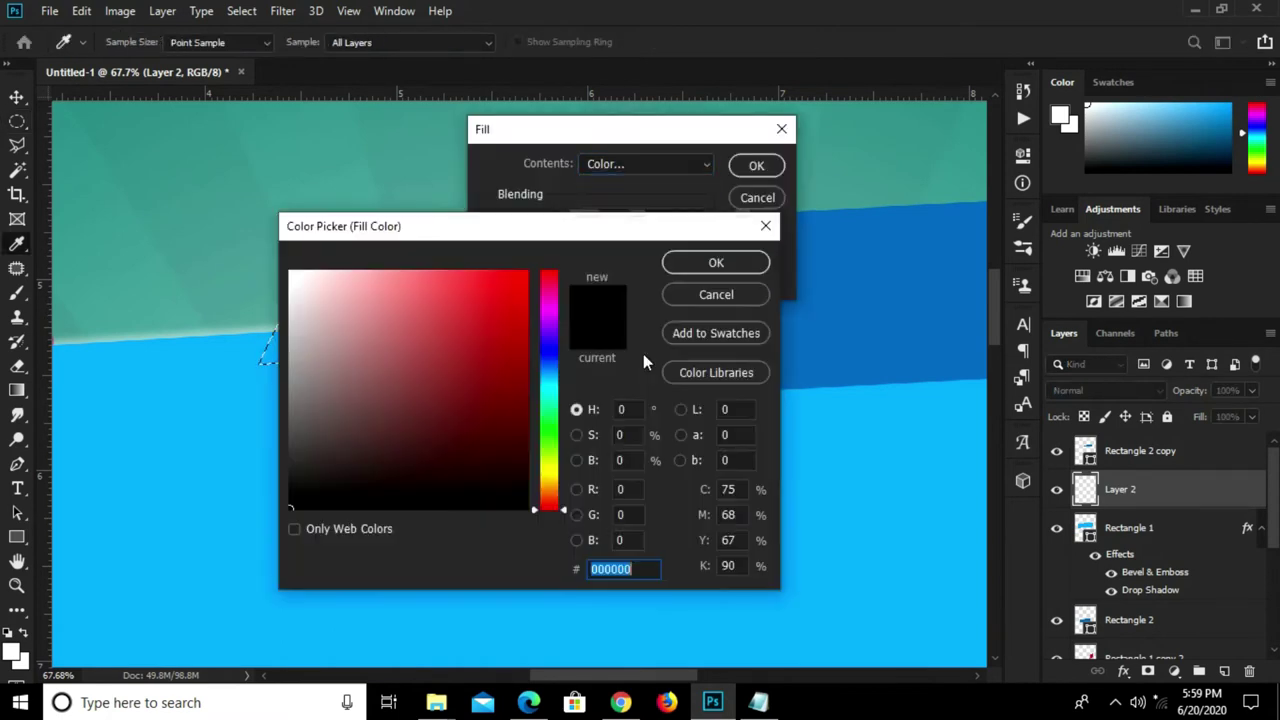
left_click(844, 311)
left_click_drag(508, 403, 525, 452)
left_click(718, 265)
left_click(755, 166)
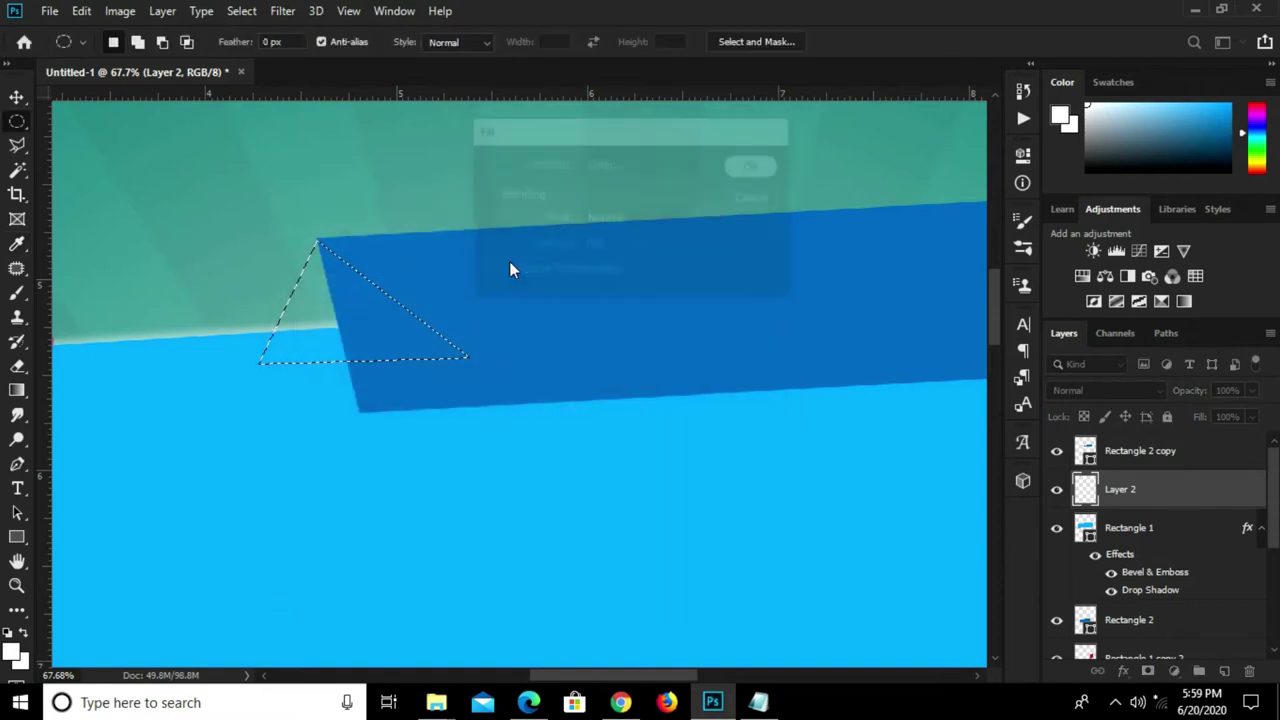
left_click(17, 97)
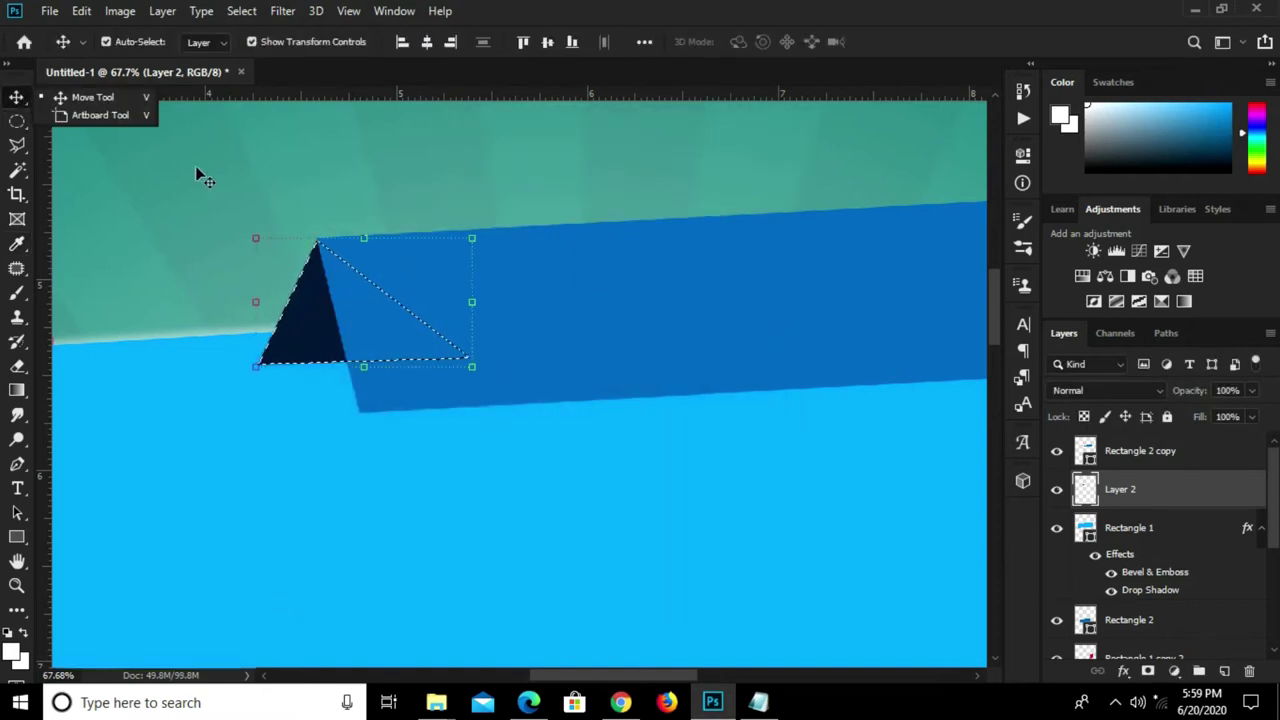
key("ctrl+d")
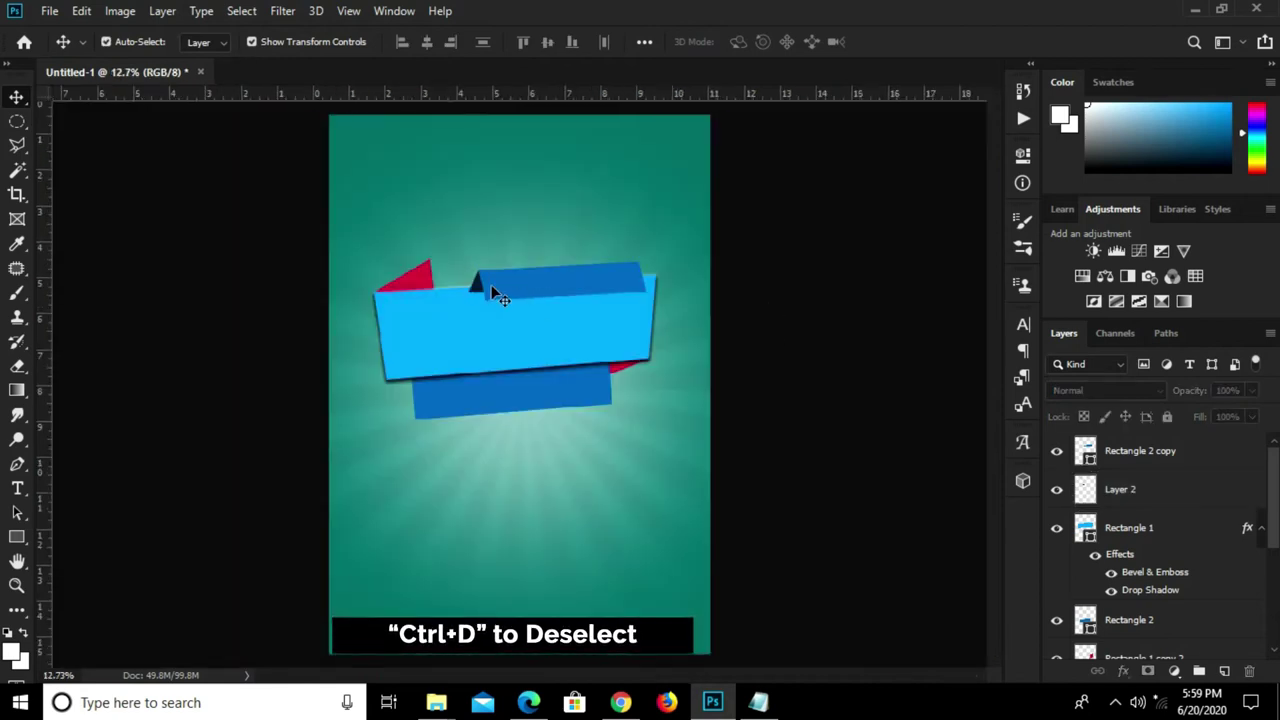
- Move the dark triangle's Layer 2 below Rectangle 1 in the layer stack
left_click(462, 284)
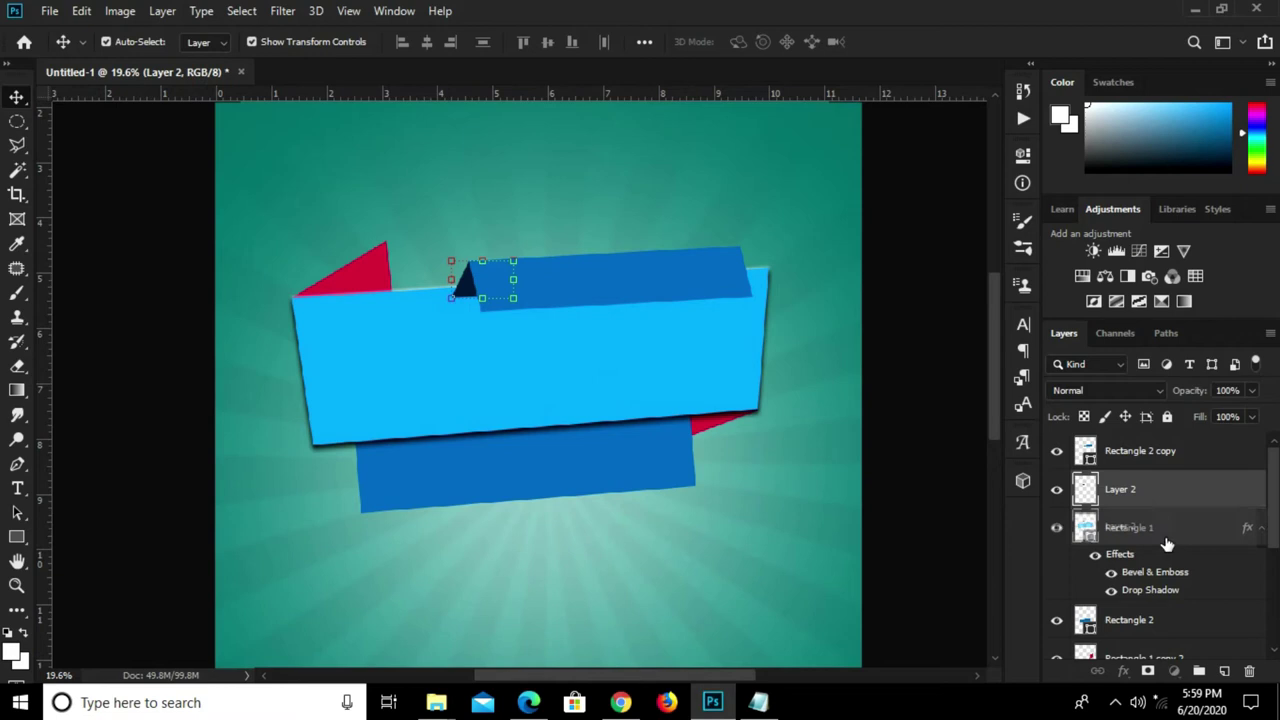
left_click_drag(1166, 543, 1166, 605)
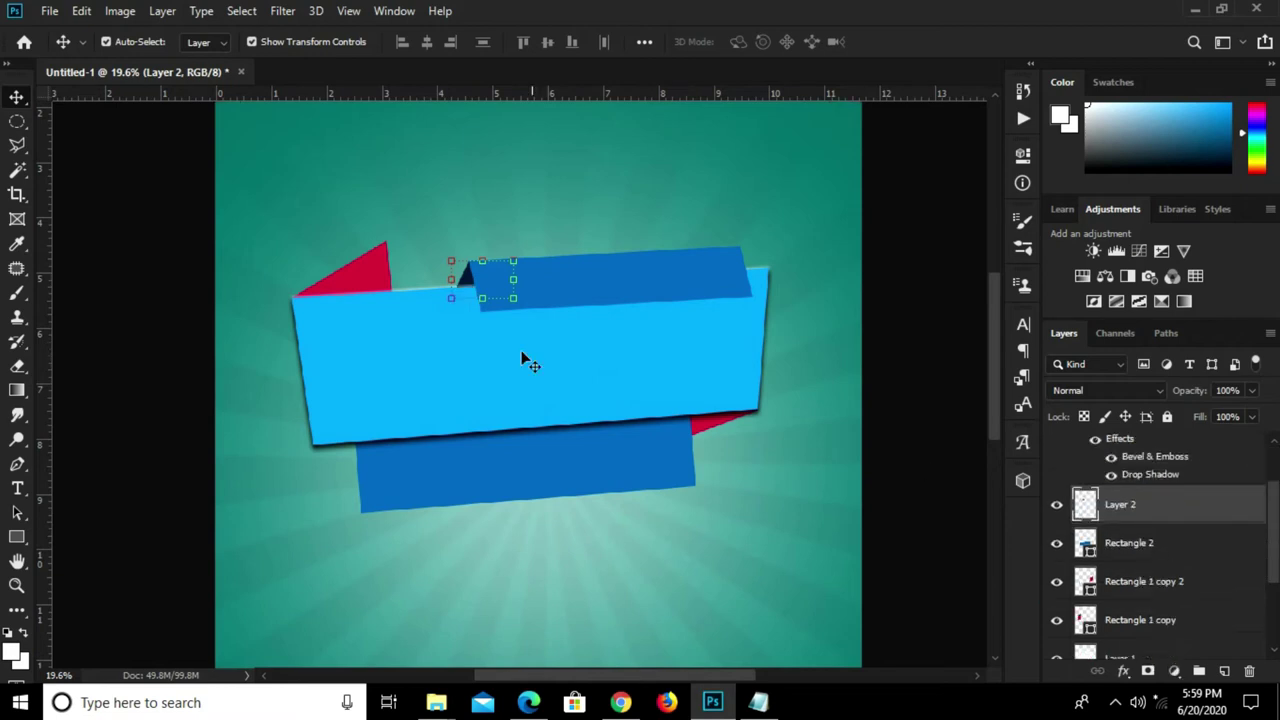
left_click(636, 366)
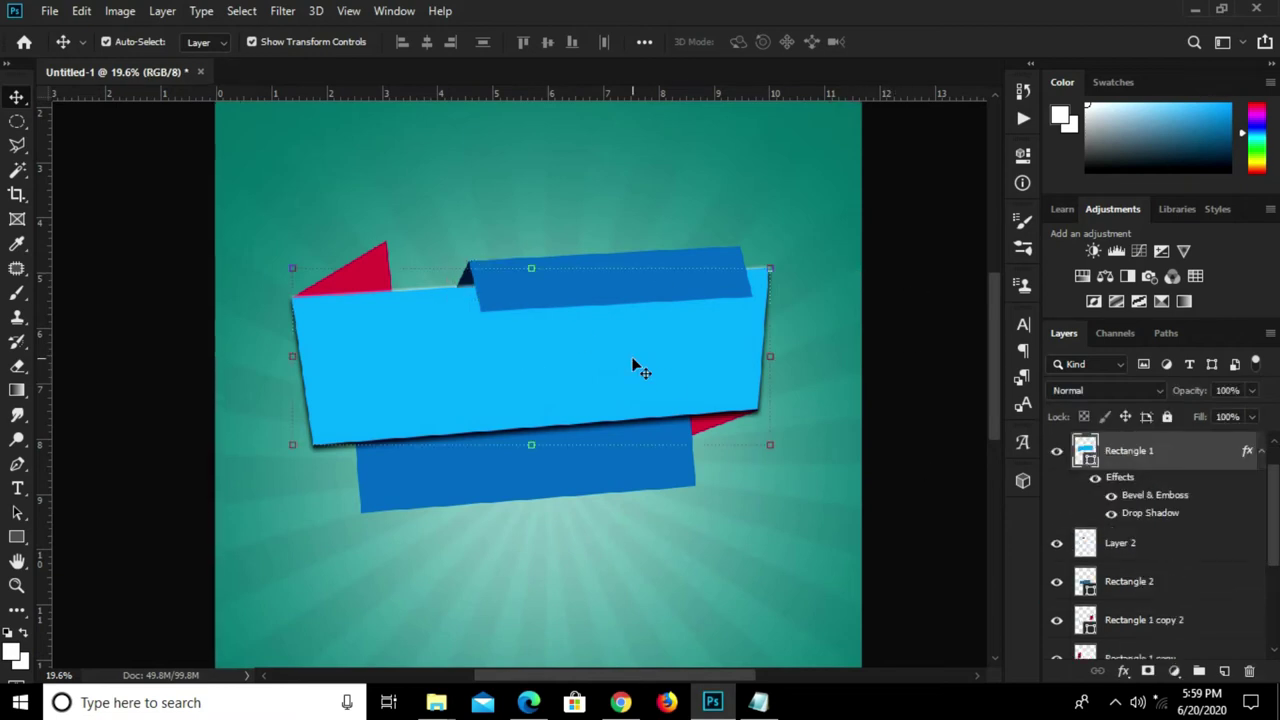
scroll(1205, 491, "up", 1)
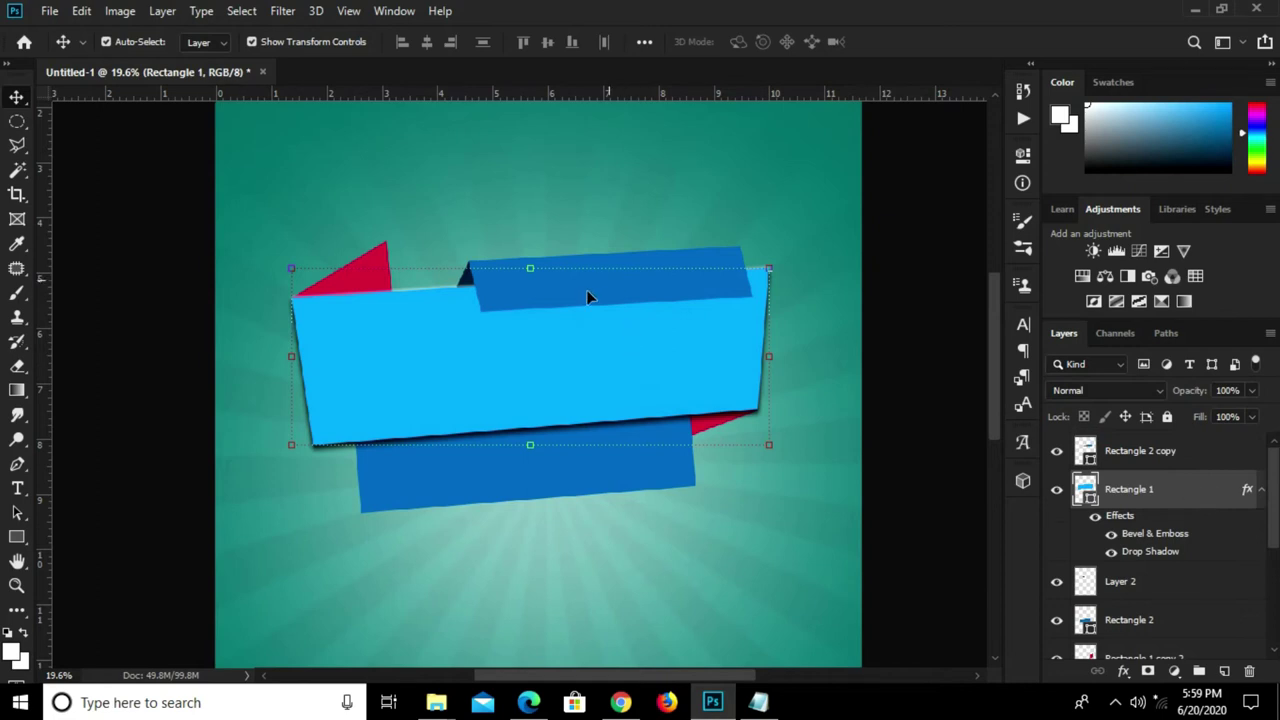
left_click(893, 277)
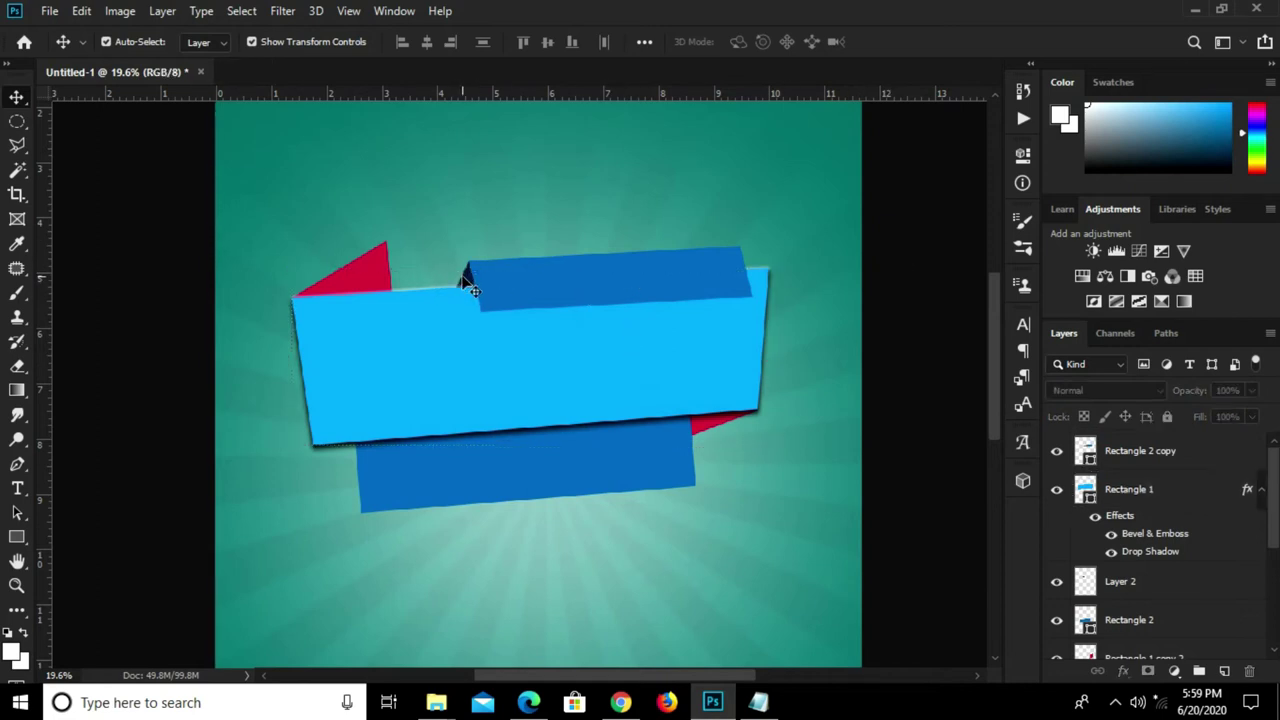
left_click(472, 290)
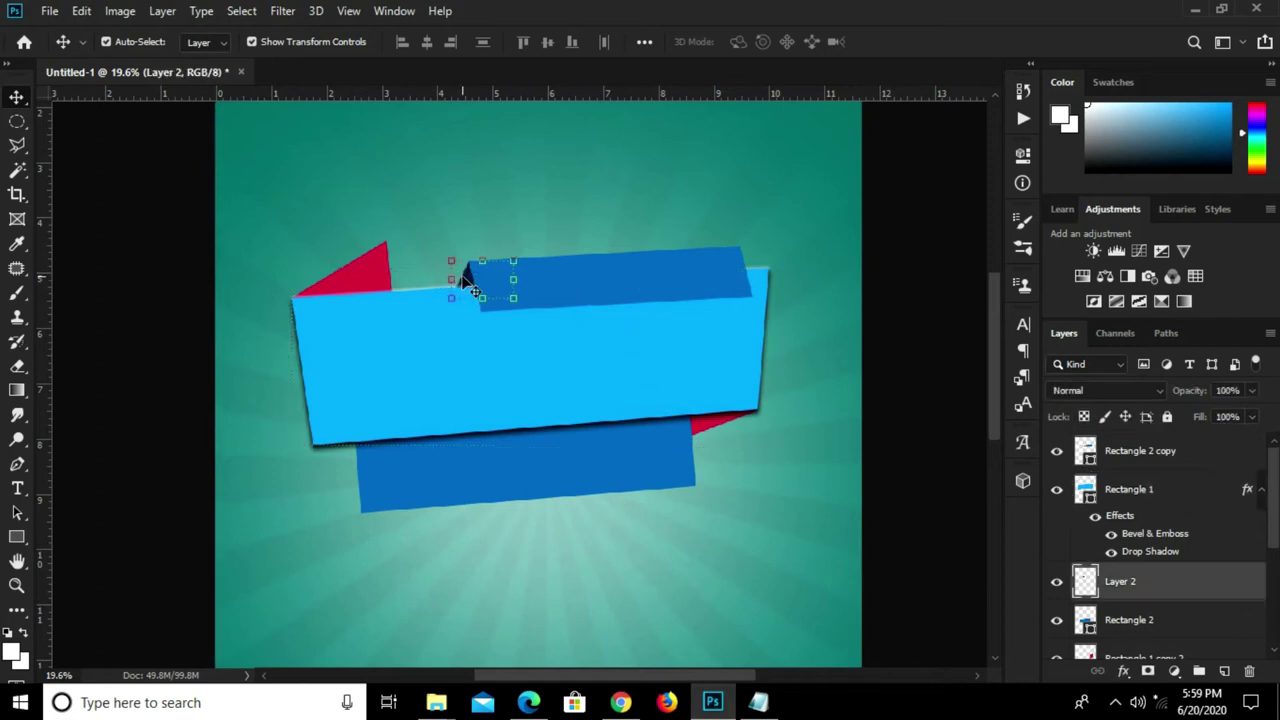
left_click(1152, 488)
left_click(943, 382)
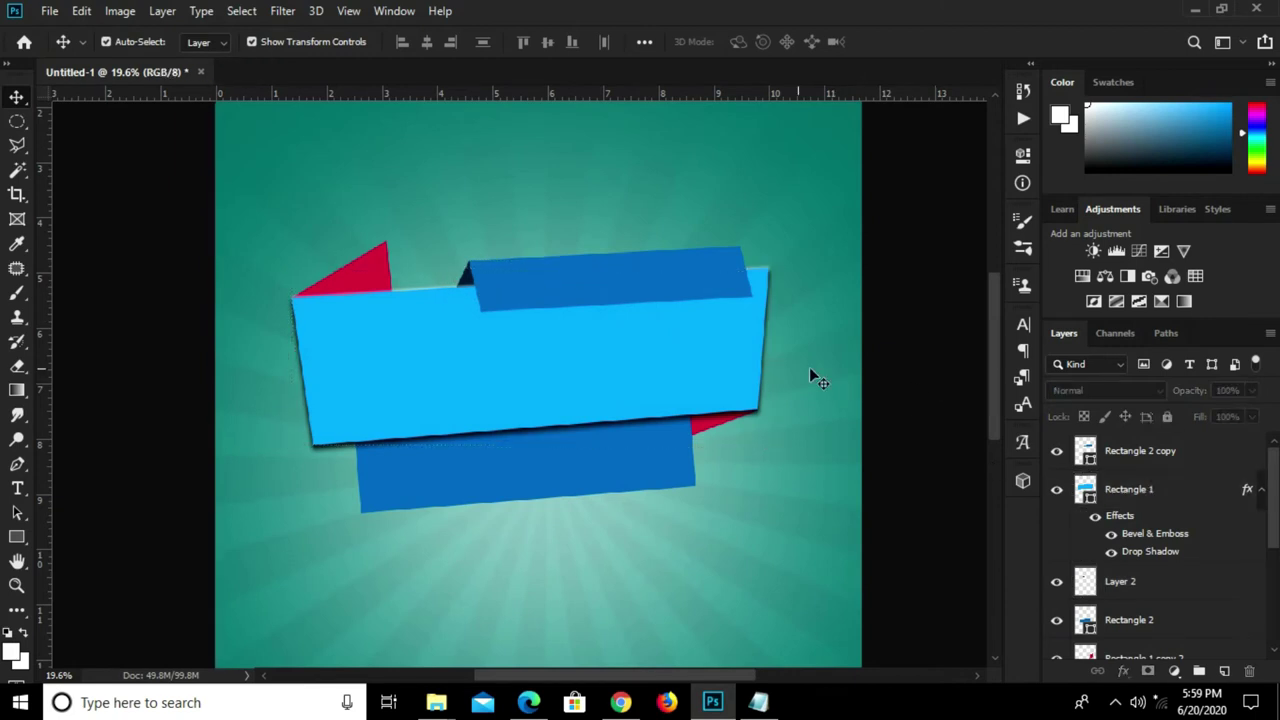
scroll(822, 388, "down", 1)
scroll(820, 377, "down", 1)
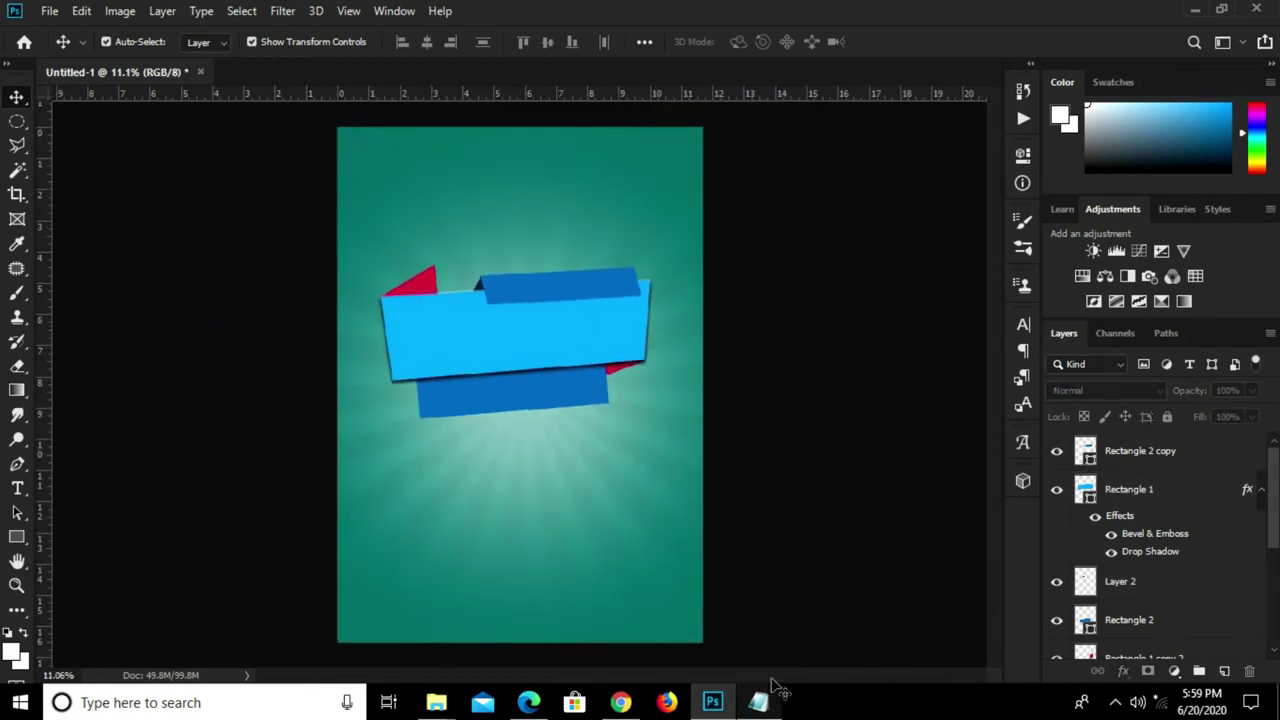
- Copy the phrase 'best offer ever' from the super sale notes into Photoshop
left_click(768, 676)
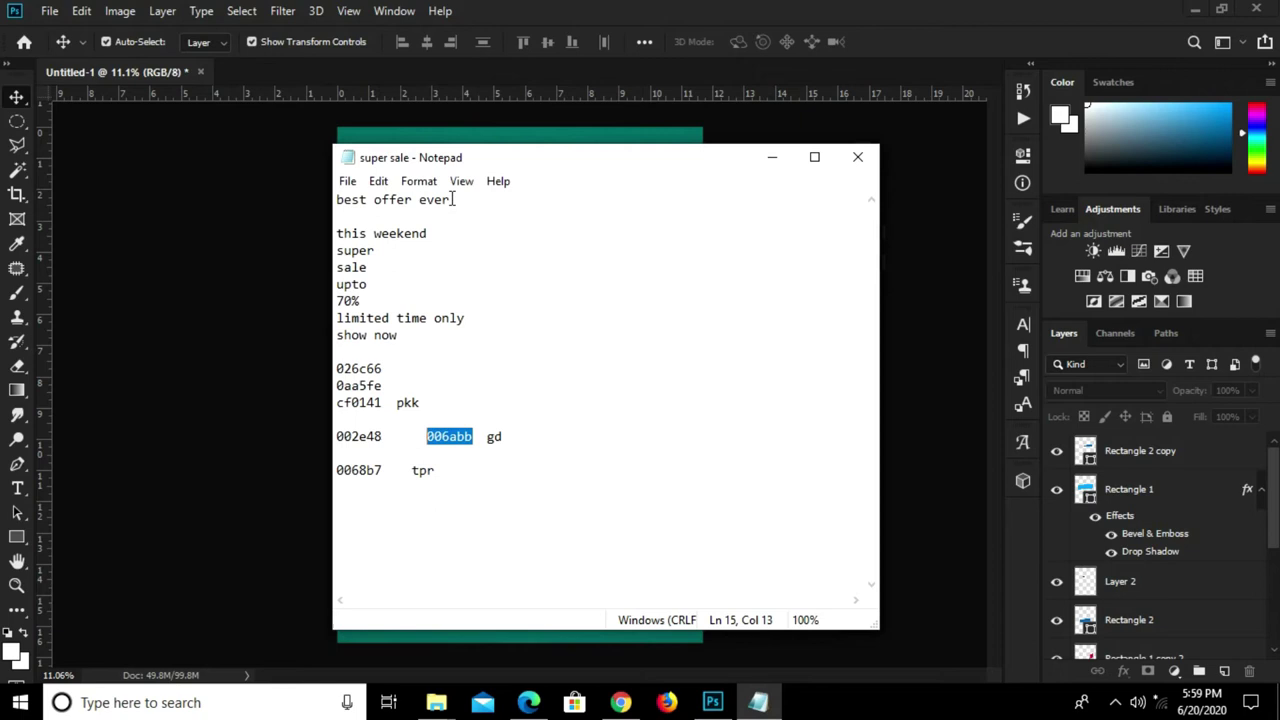
left_click_drag(453, 199, 363, 200)
right_click(370, 196)
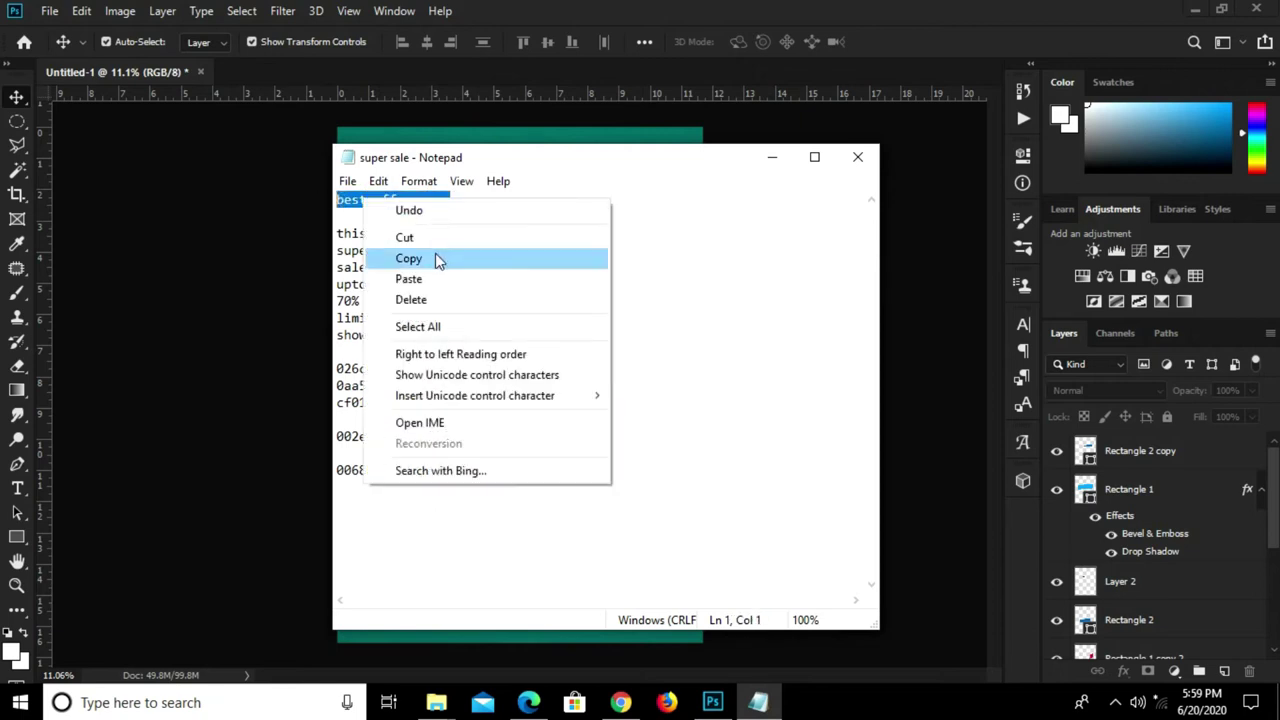
left_click(435, 253)
left_click(186, 264)
left_click(18, 490)
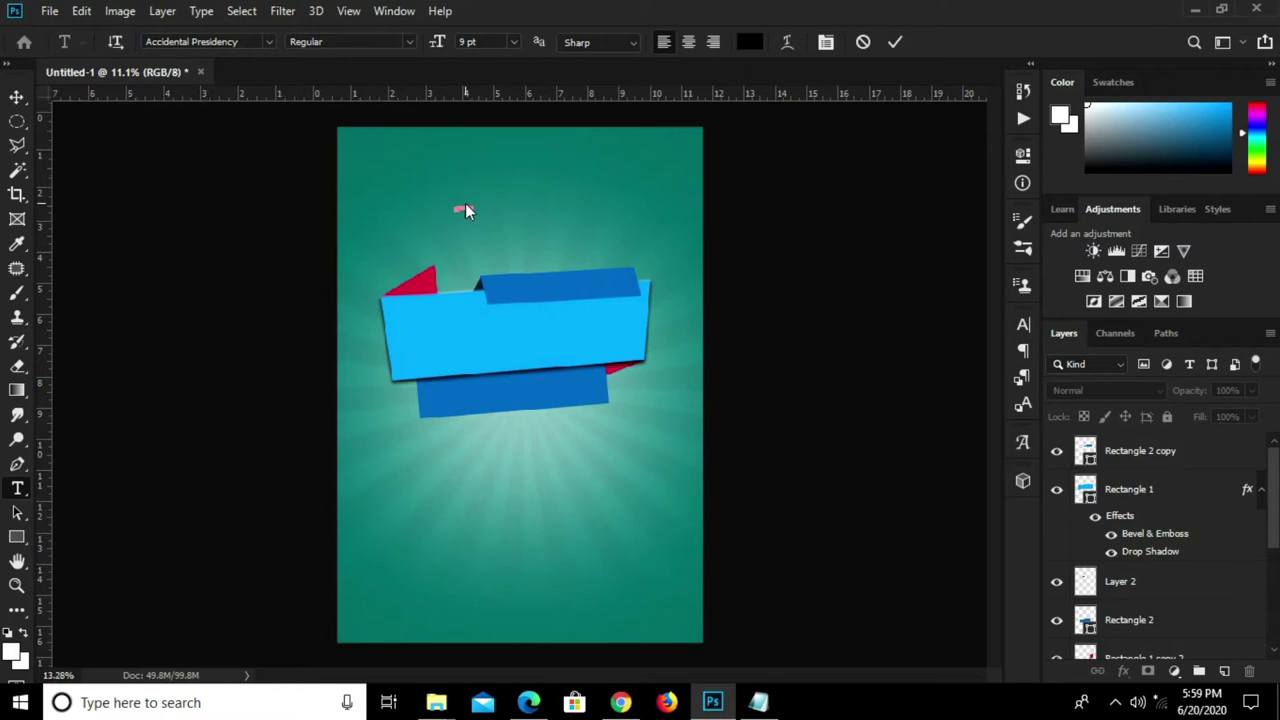
- Paste 'best offer ever' as white text above the ribbon banner
left_click(465, 200)
scroll(465, 200, "up", 1)
key("ctrl+v")
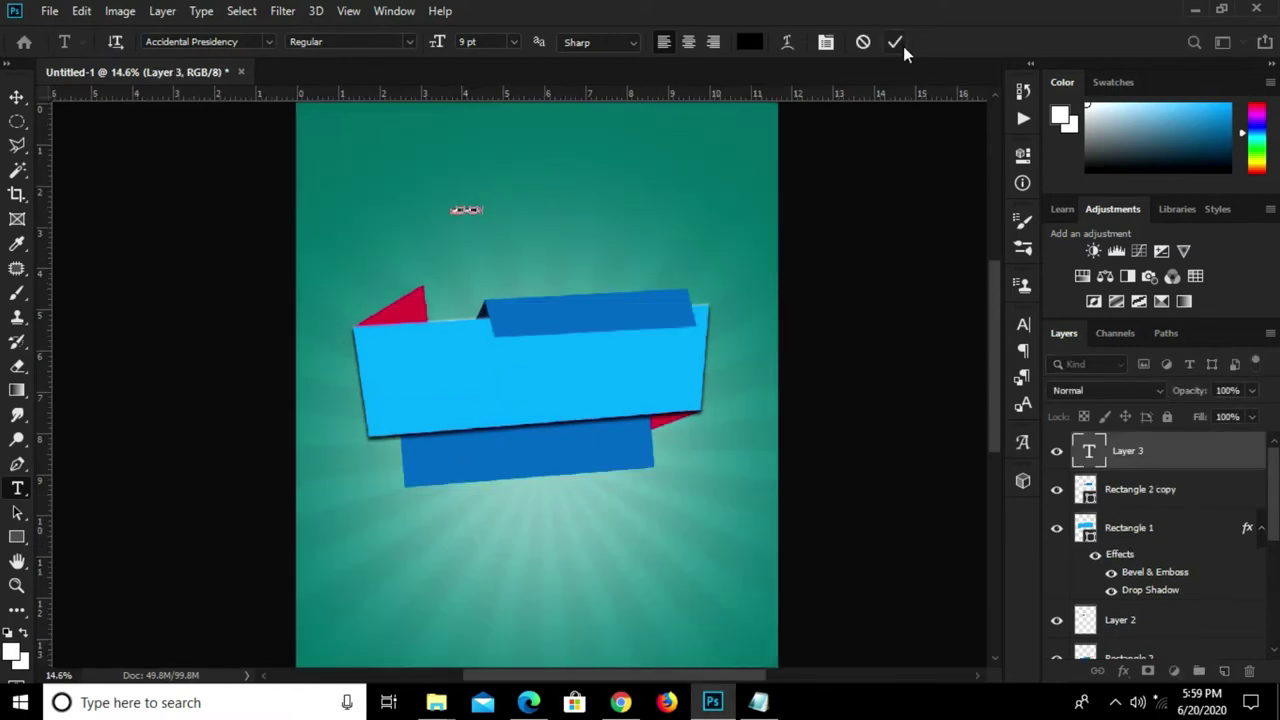
left_click(749, 41)
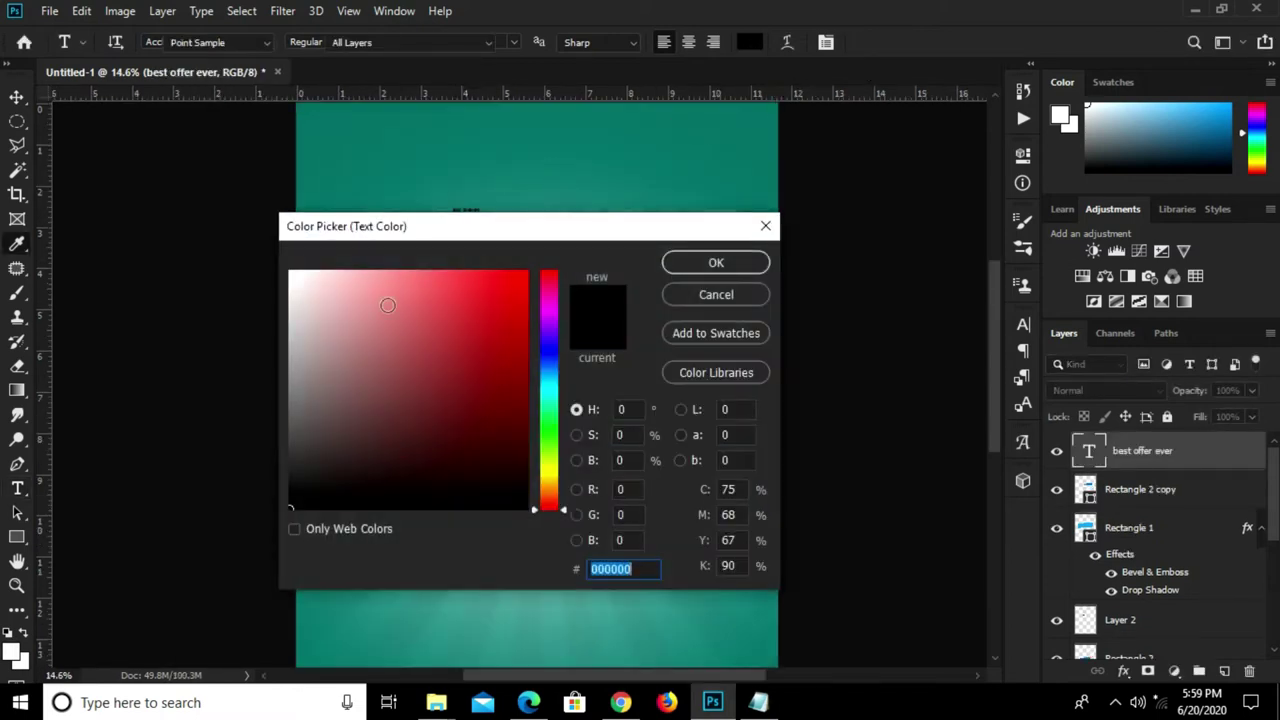
left_click(717, 262)
key("ctrl+Return")
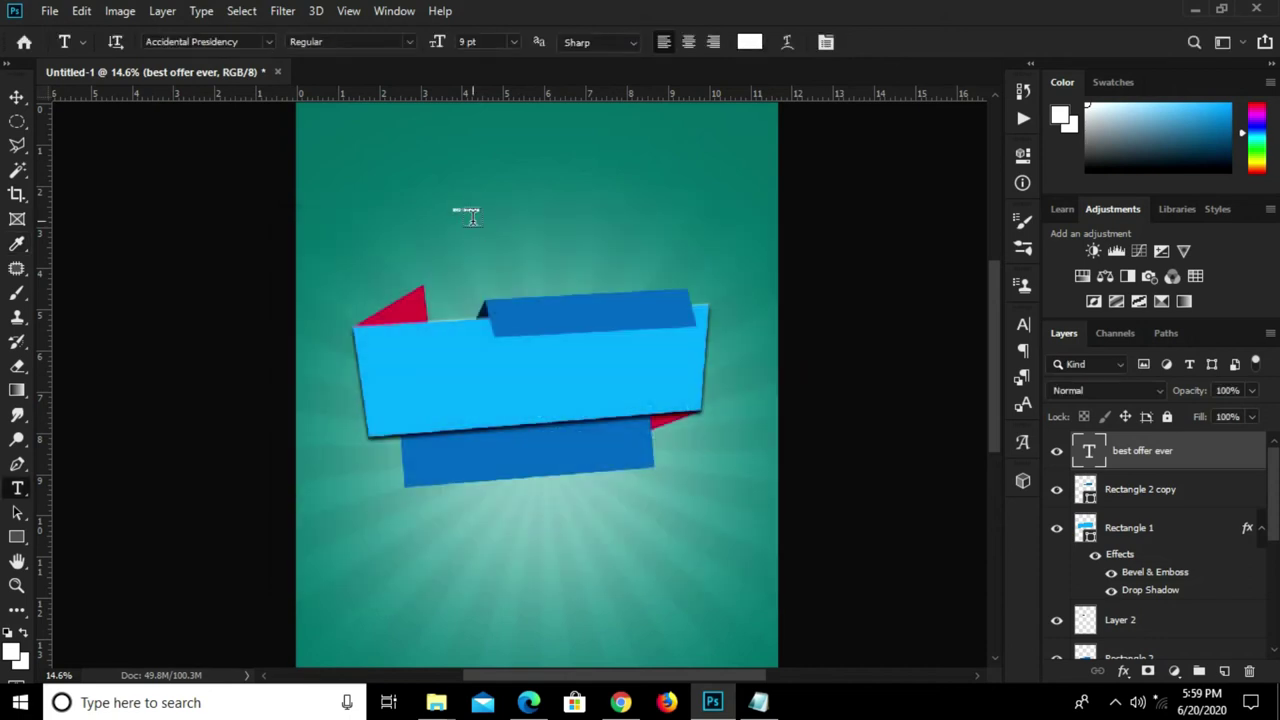
- Scale the headline up, set it to 65 pt, and centre it horizontally
key("v")
left_click_drag(483, 204, 705, 161)
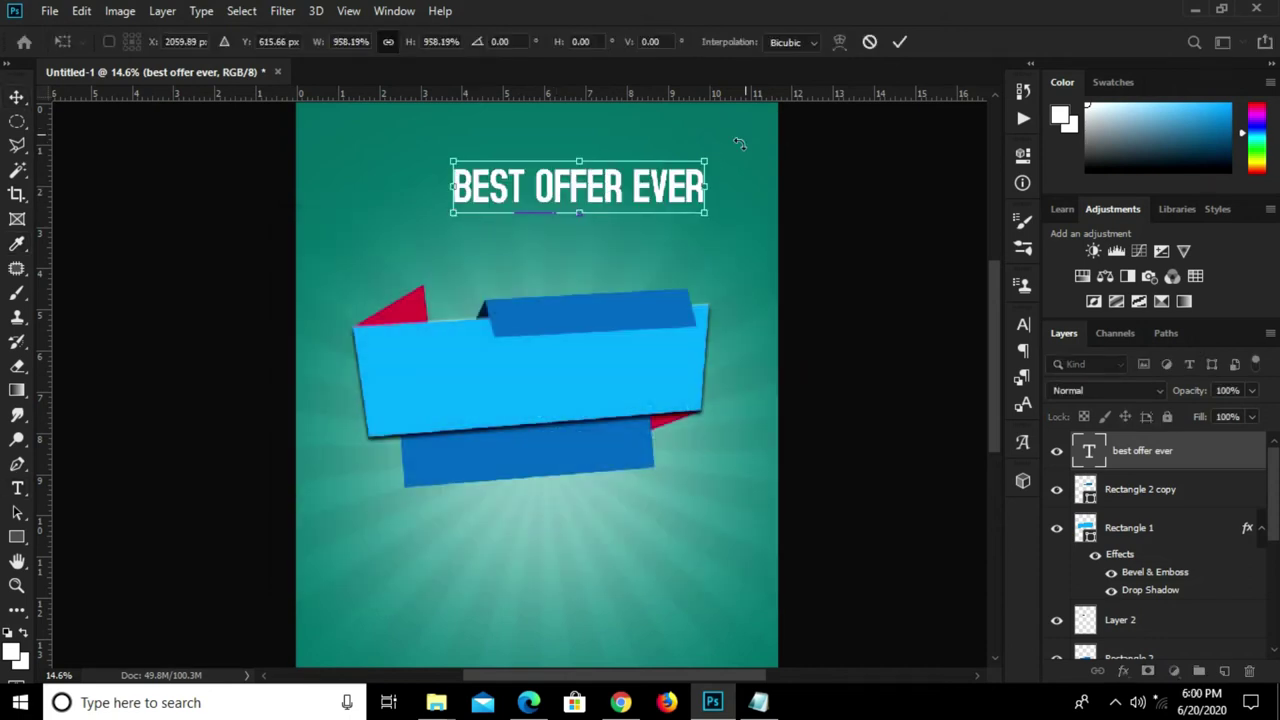
left_click(901, 42)
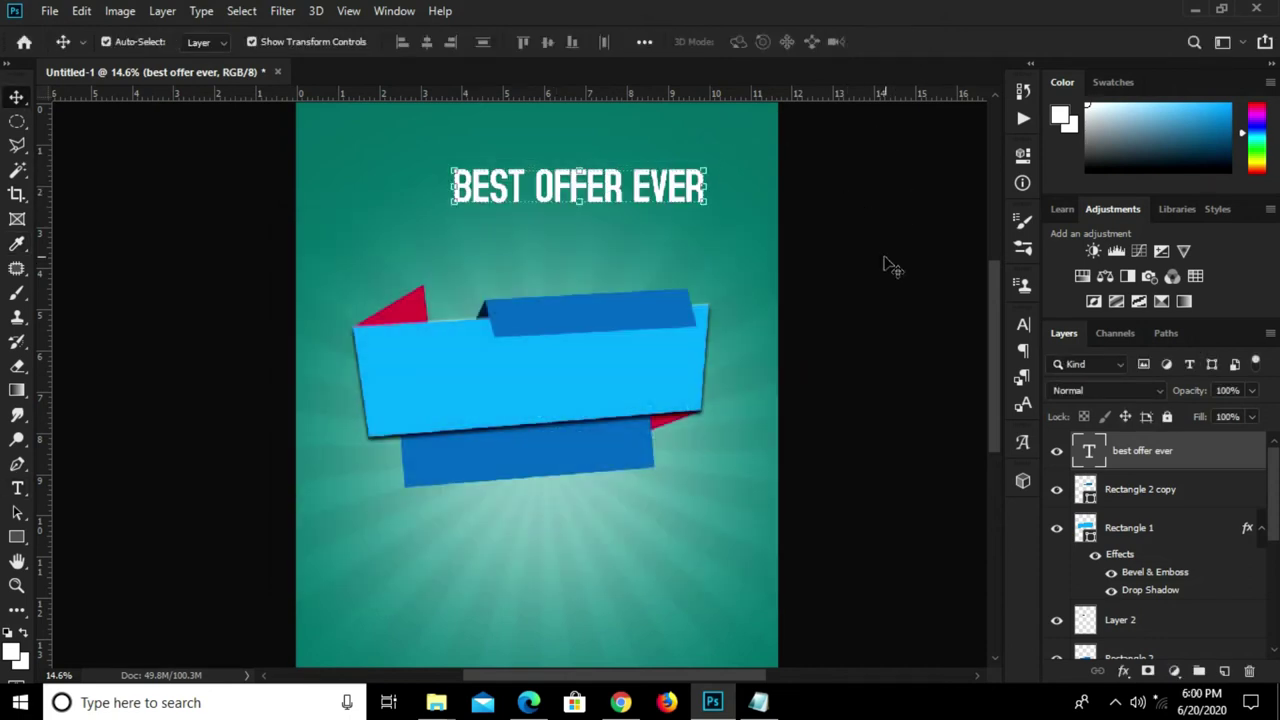
scroll(880, 288, "down", 1)
left_click(1022, 324)
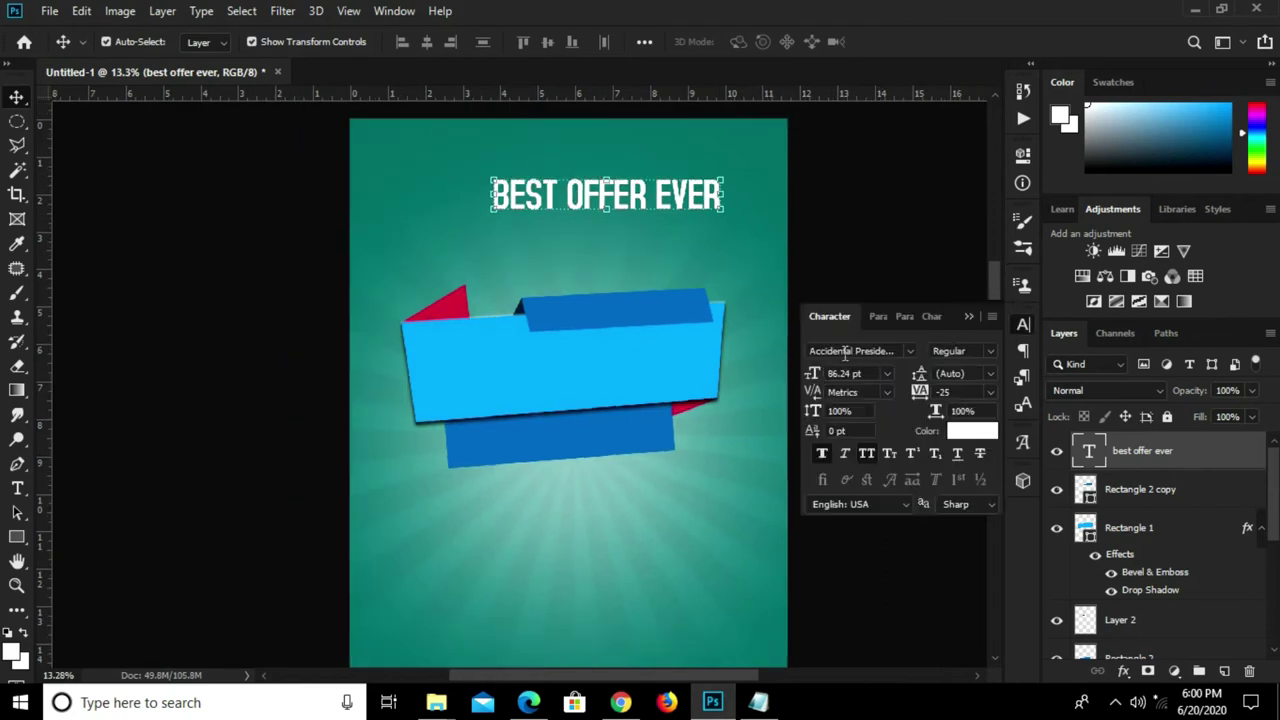
left_click(873, 372)
type("65")
key("Return")
left_click(967, 316)
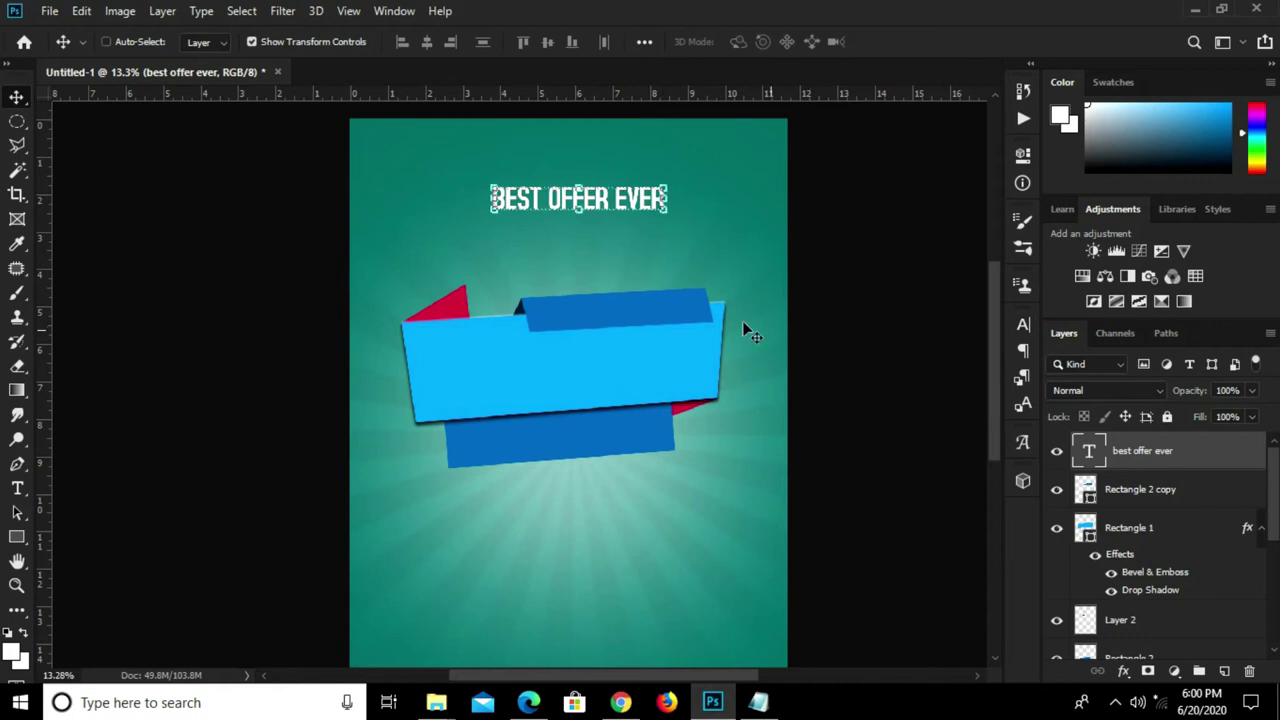
key("ctrl+a")
left_click(426, 42)
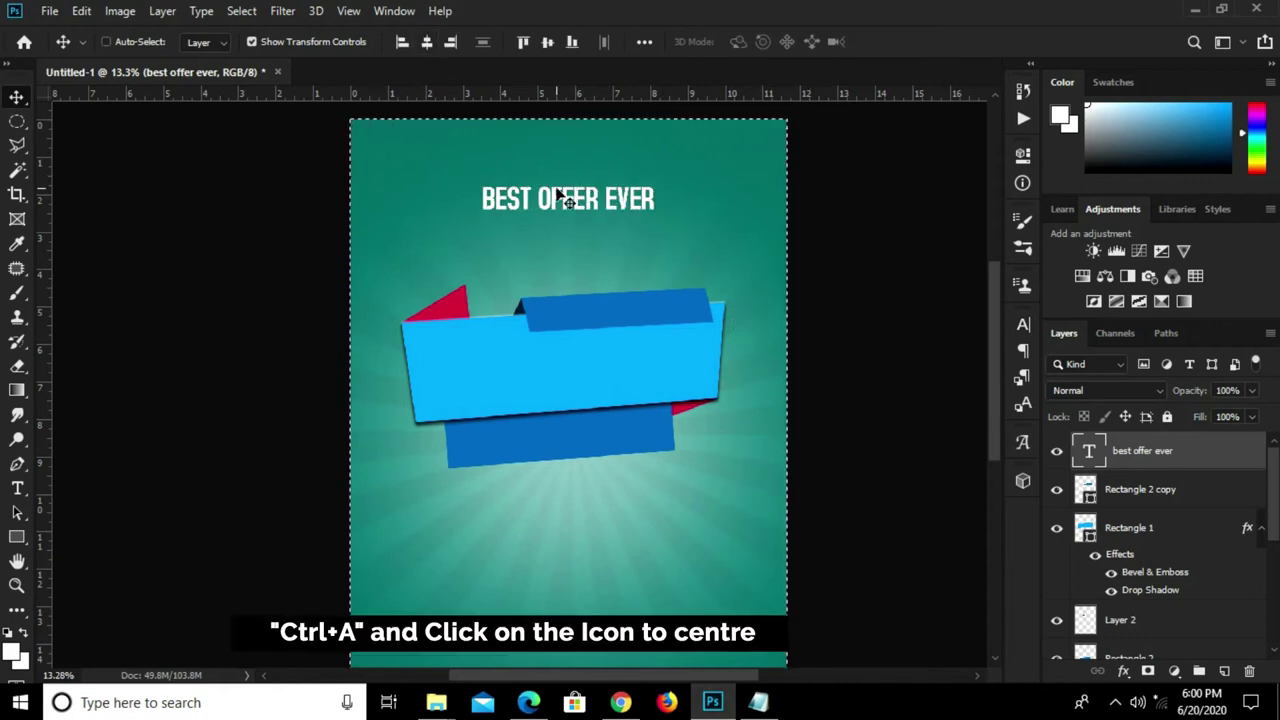
- Duplicate the headline upward and retype the copy as COMPANY NAME
mouse_move(590, 208)
left_mouse_down()
mouse_move(592, 158)
mouse_move(570, 151)
left_mouse_up()
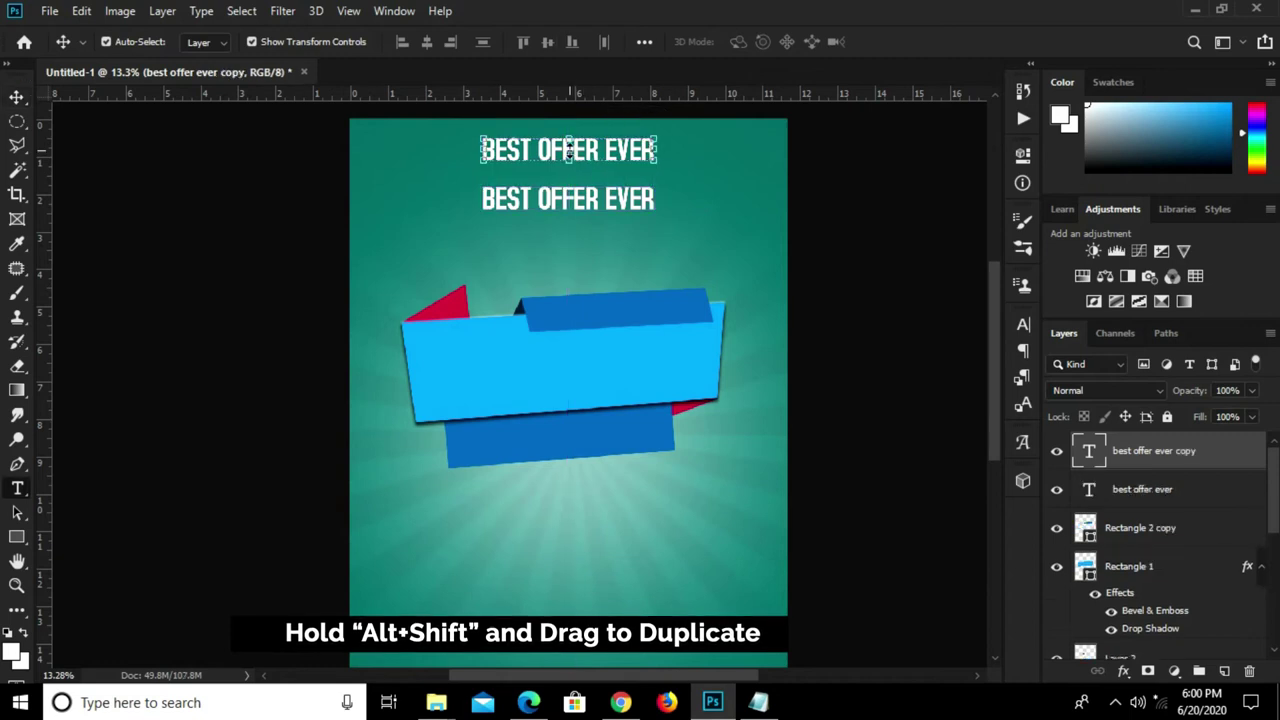
key("t")
triple_click(568, 150)
type("COMPANY NAME")
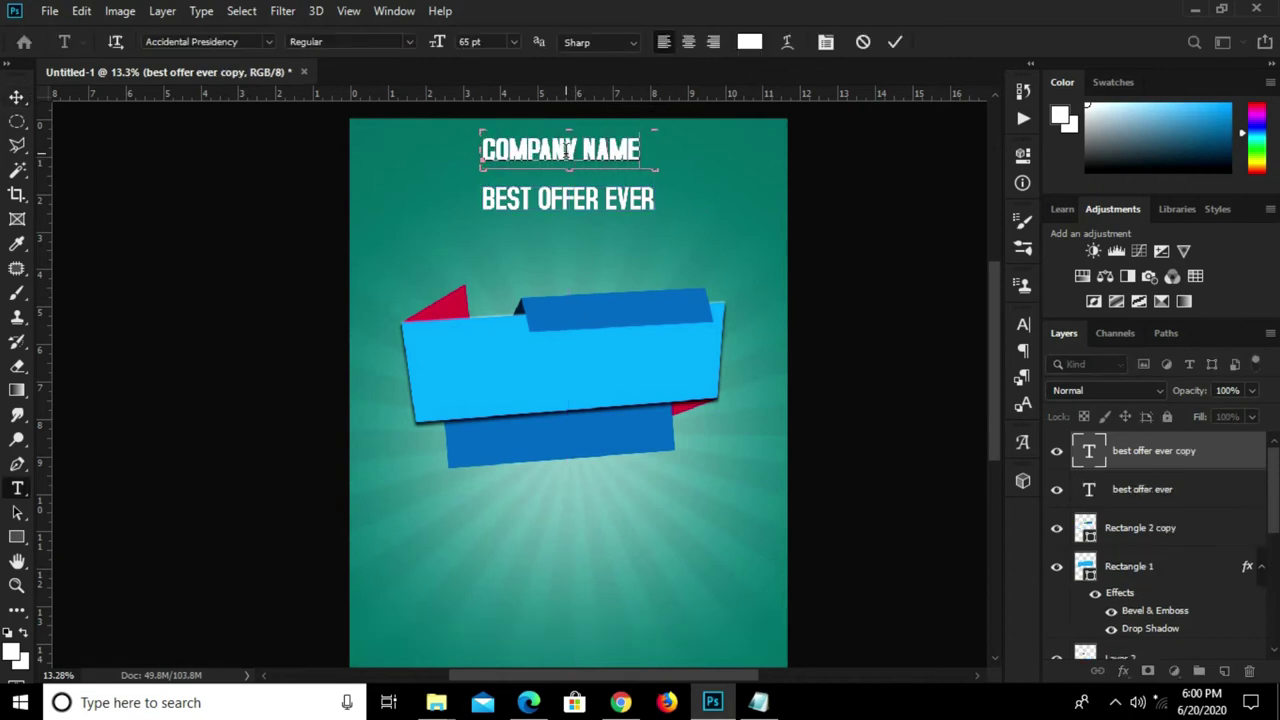
left_click(896, 42)
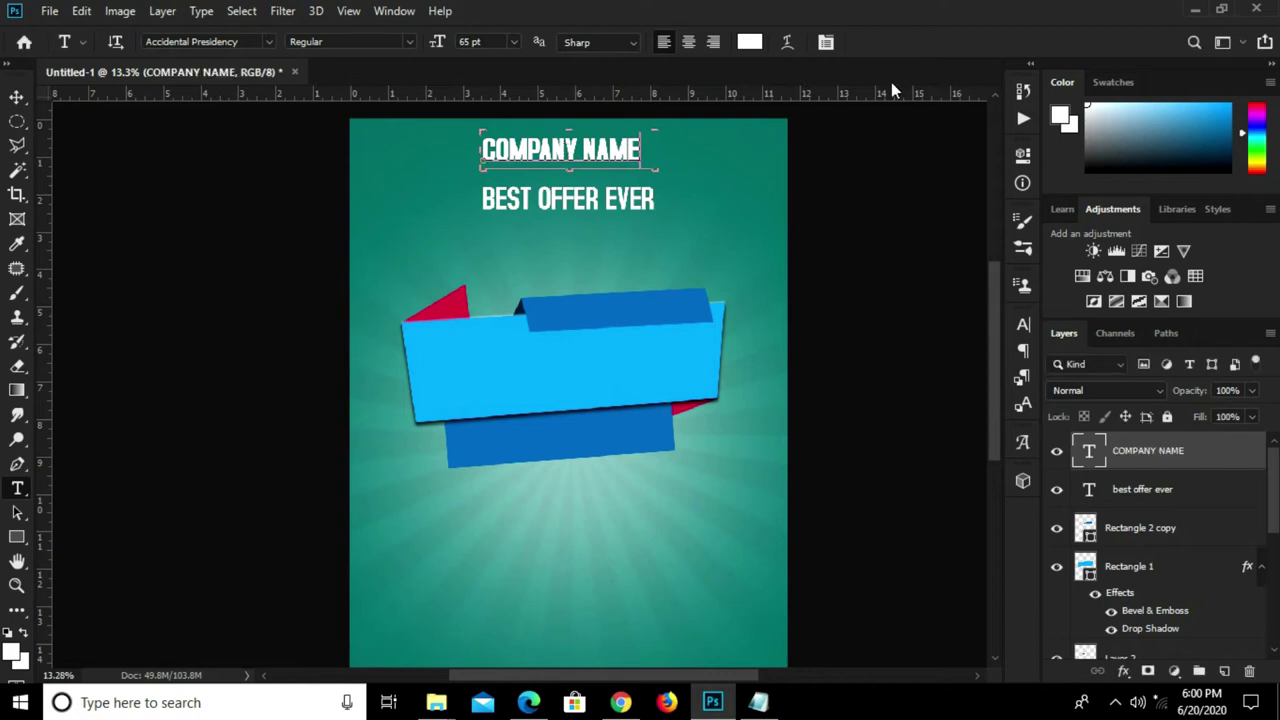
- Set COMPANY NAME to Raleway Bold at 35 pt
left_click(1024, 323)
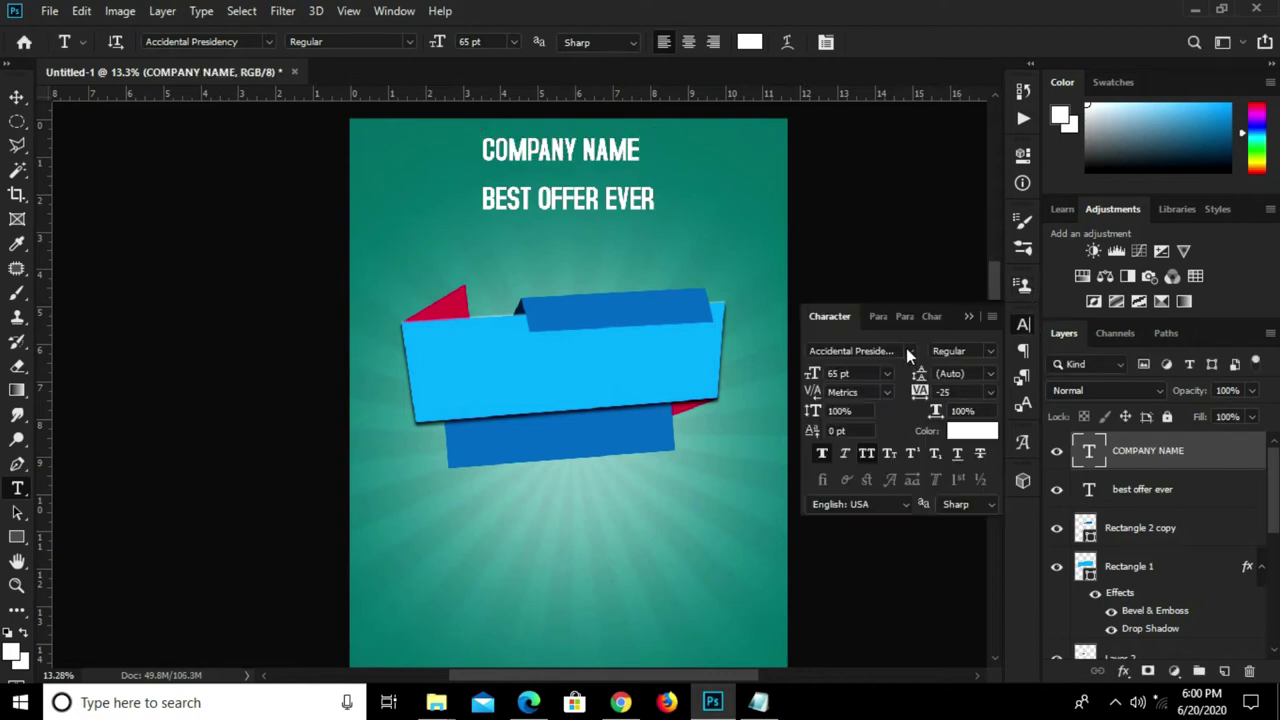
left_click(907, 350)
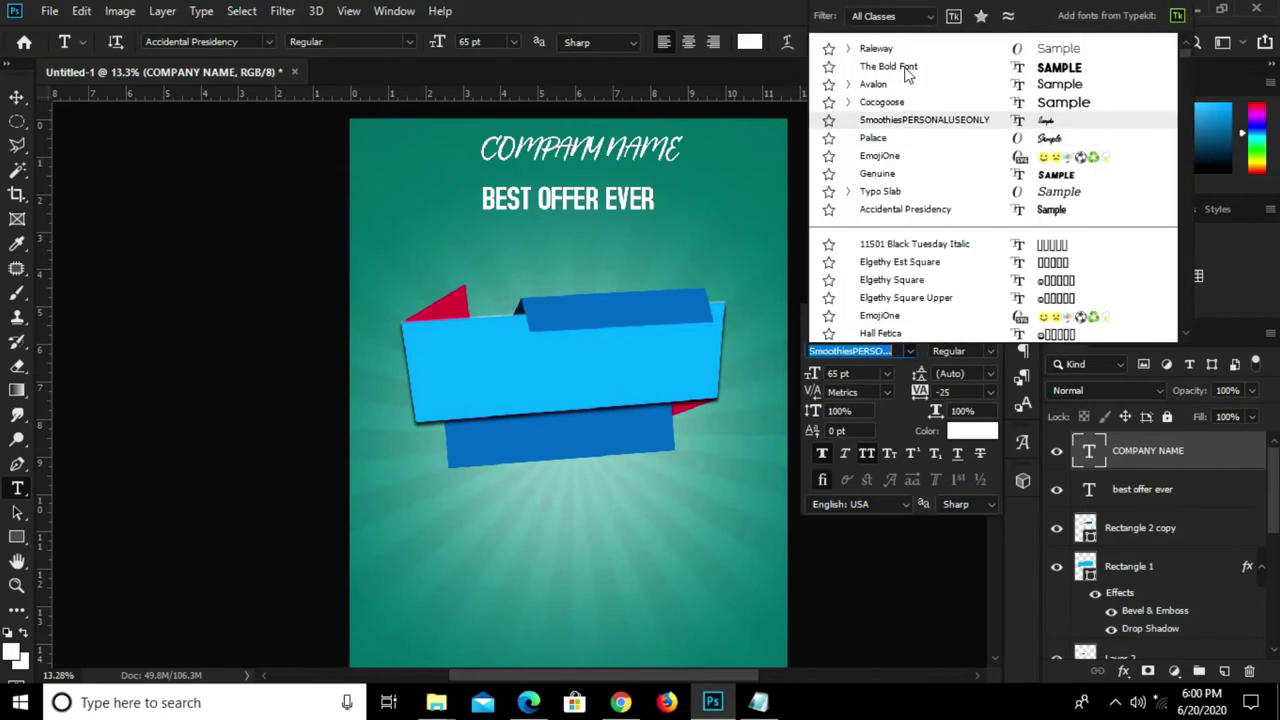
key("Return")
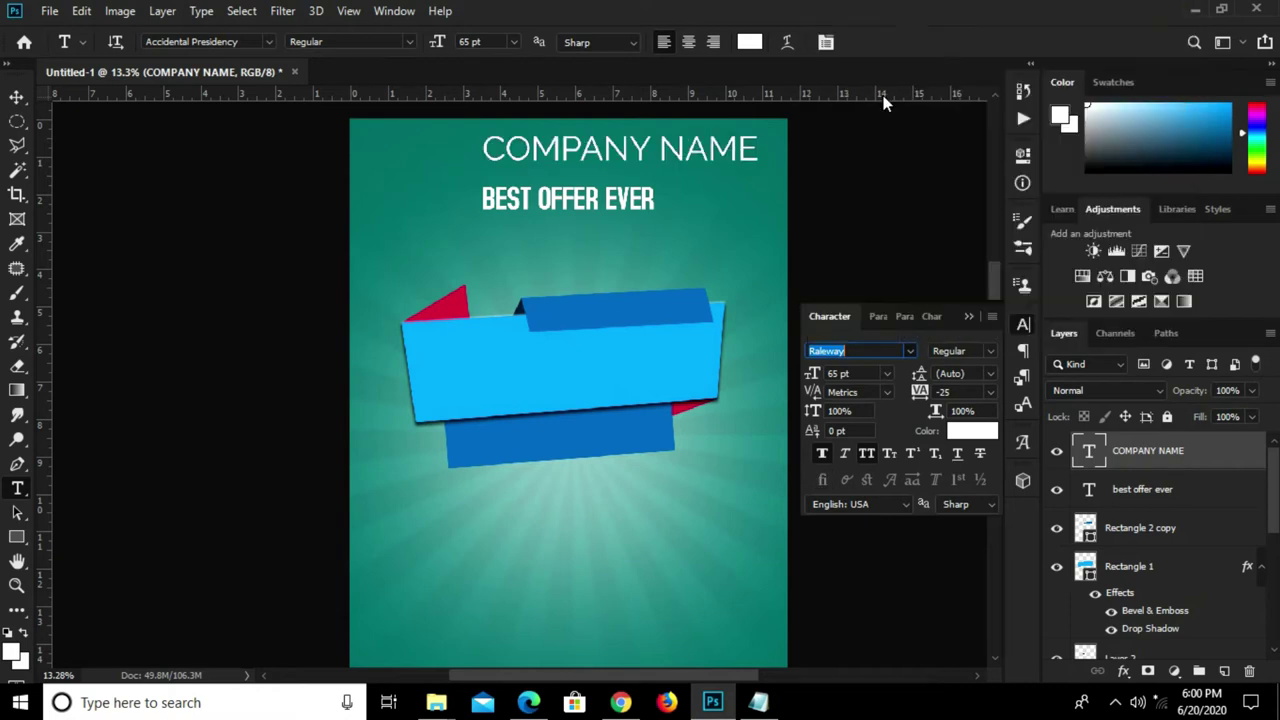
left_click(990, 353)
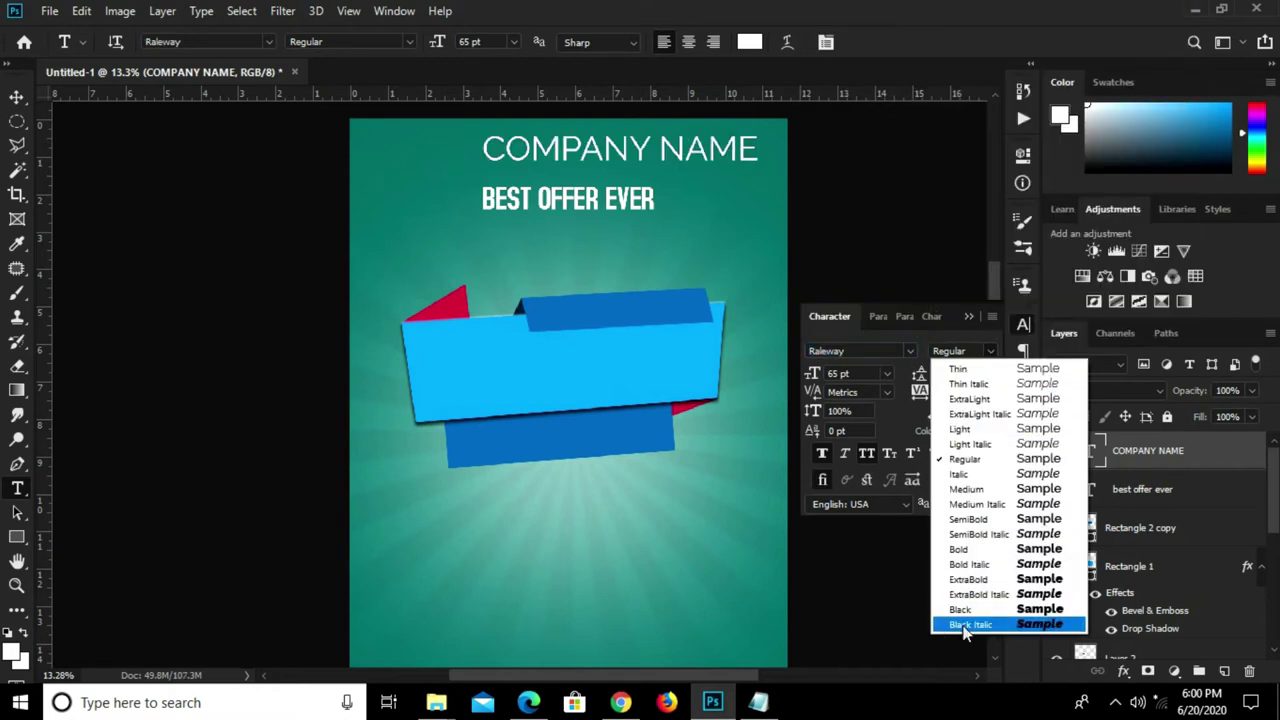
left_click(971, 550)
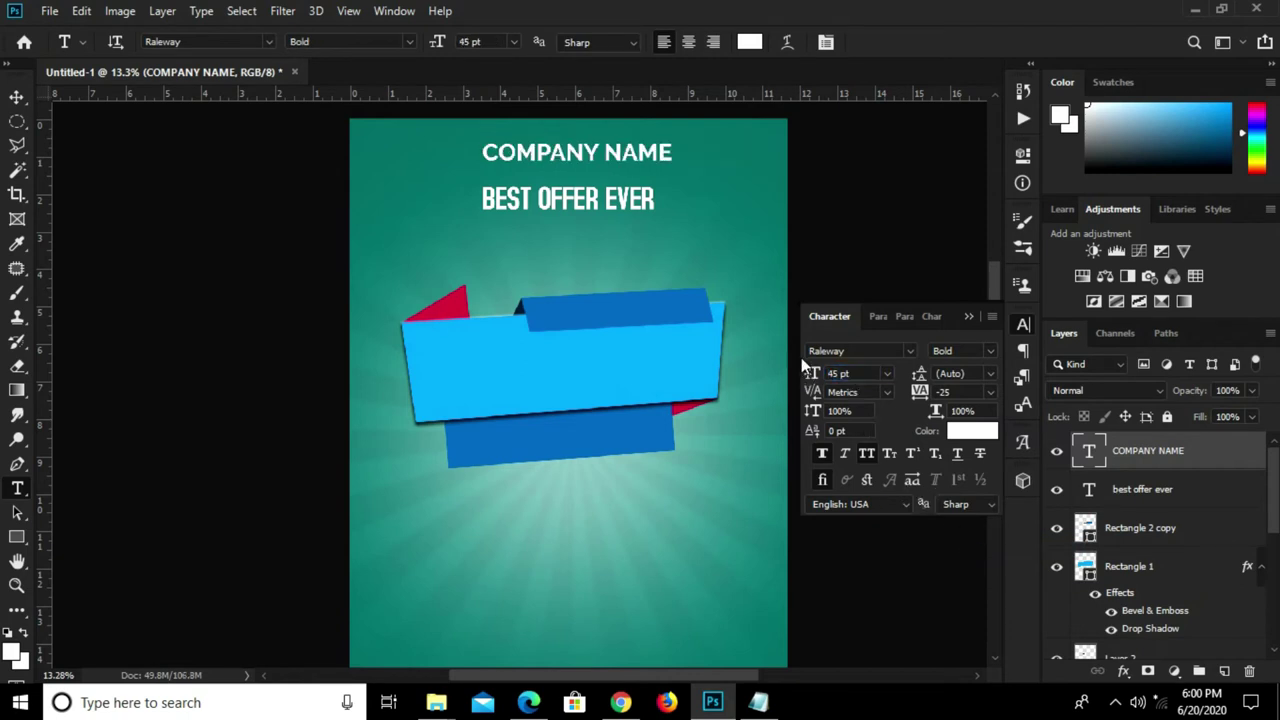
type("3")
key("Return")
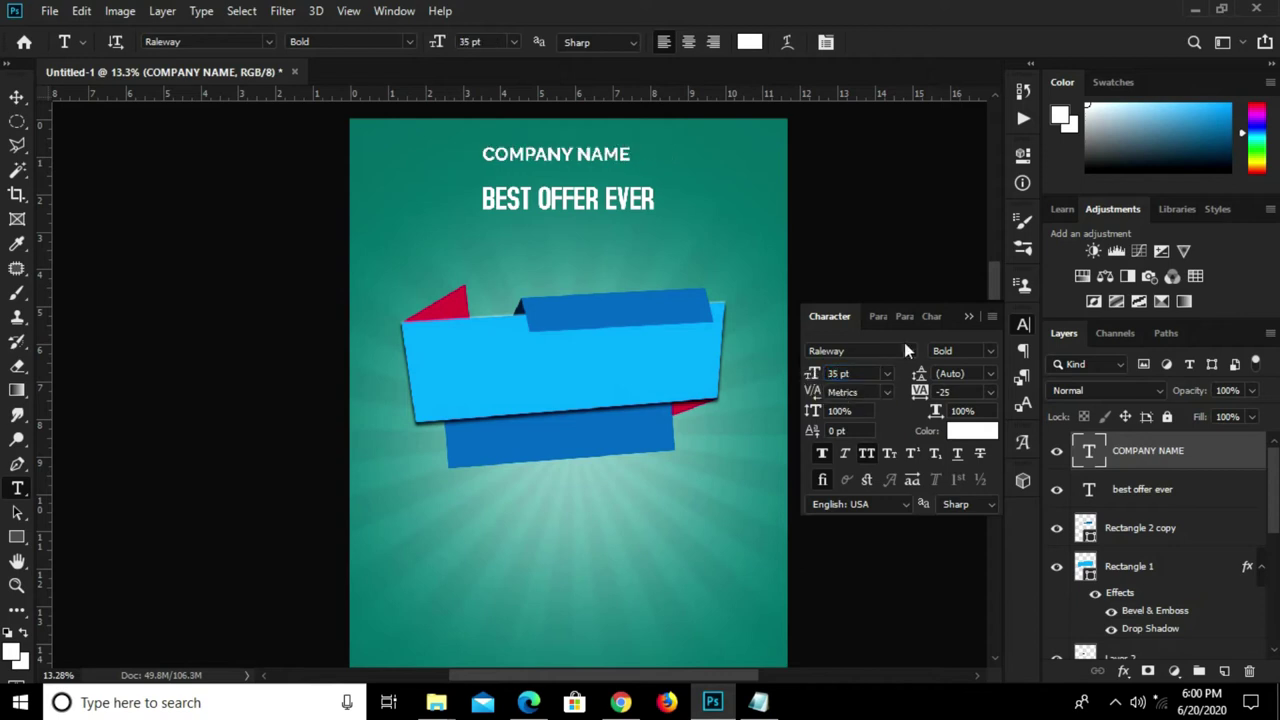
left_click(971, 317)
- Centre COMPANY NAME horizontally on the canvas
key("v")
key("ctrl+a")
left_click(426, 42)
key("ctrl+d")
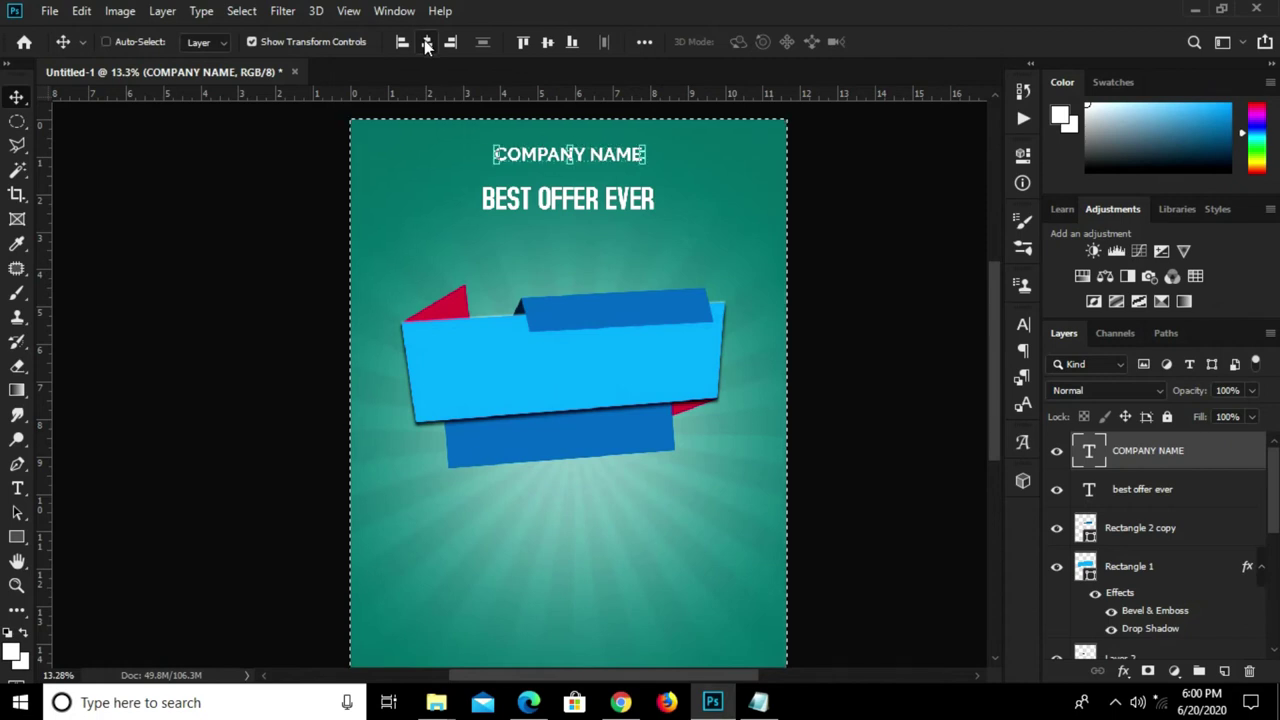
- Lower BEST OFFER EVER slightly and drag a copy down onto the dark blue ribbon
left_click(617, 210)
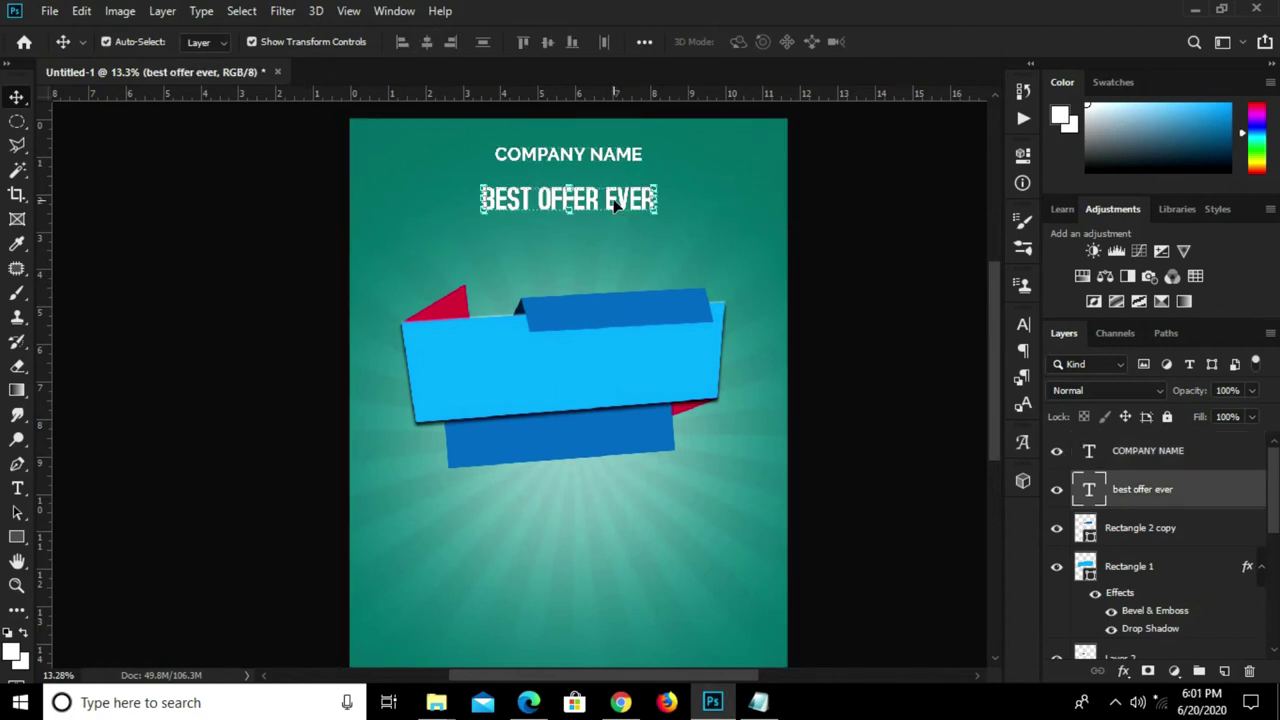
left_click_drag(612, 198, 618, 208)
left_click(827, 284)
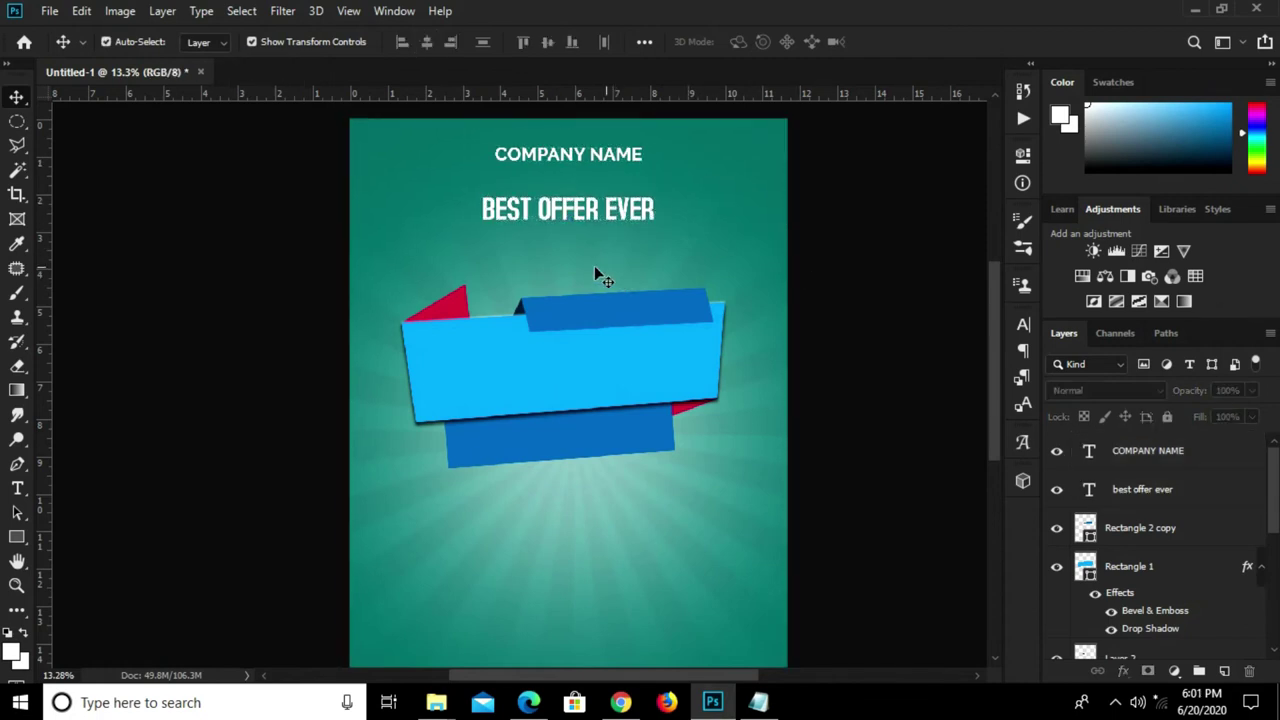
left_click(566, 207)
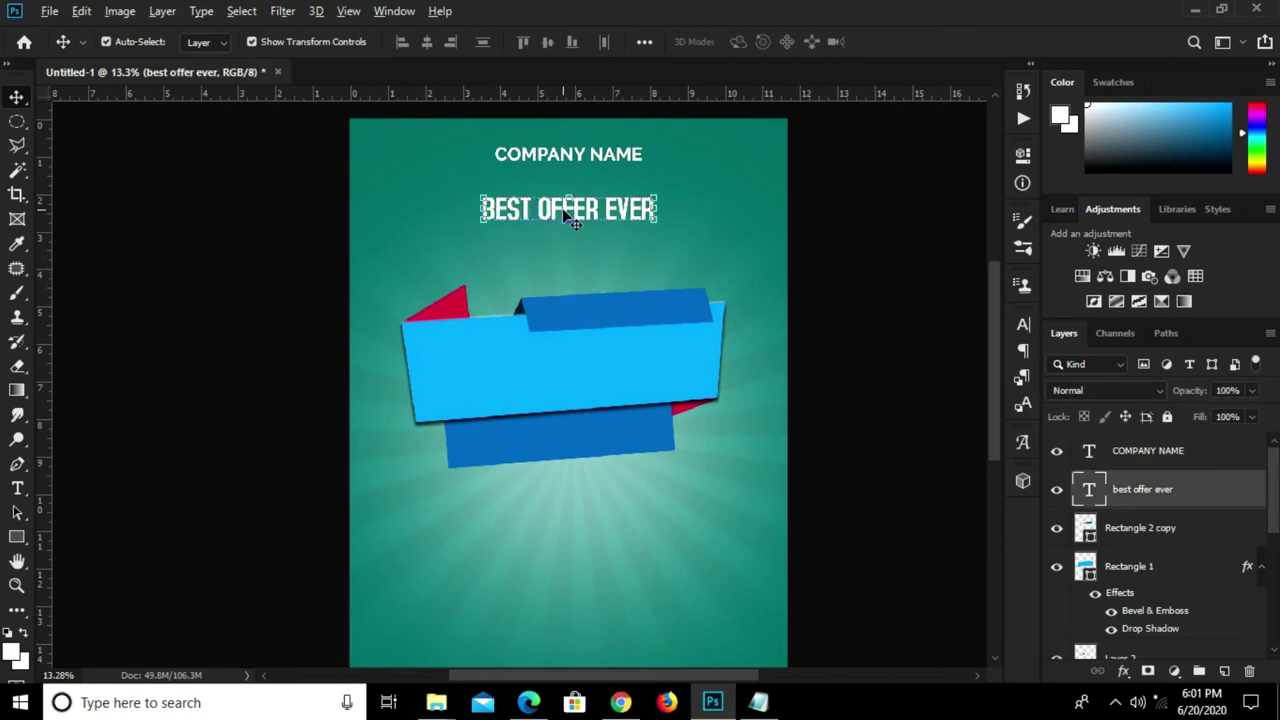
key("ctrl+t")
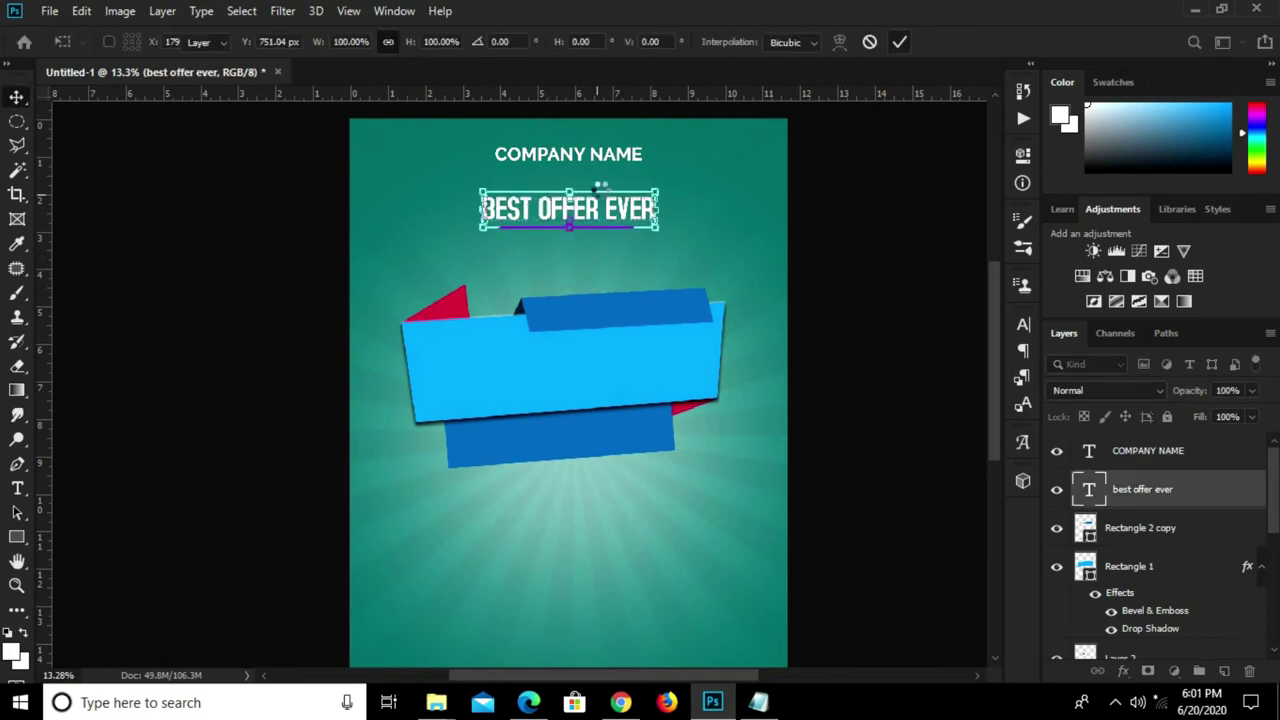
left_click_drag(591, 210, 640, 333)
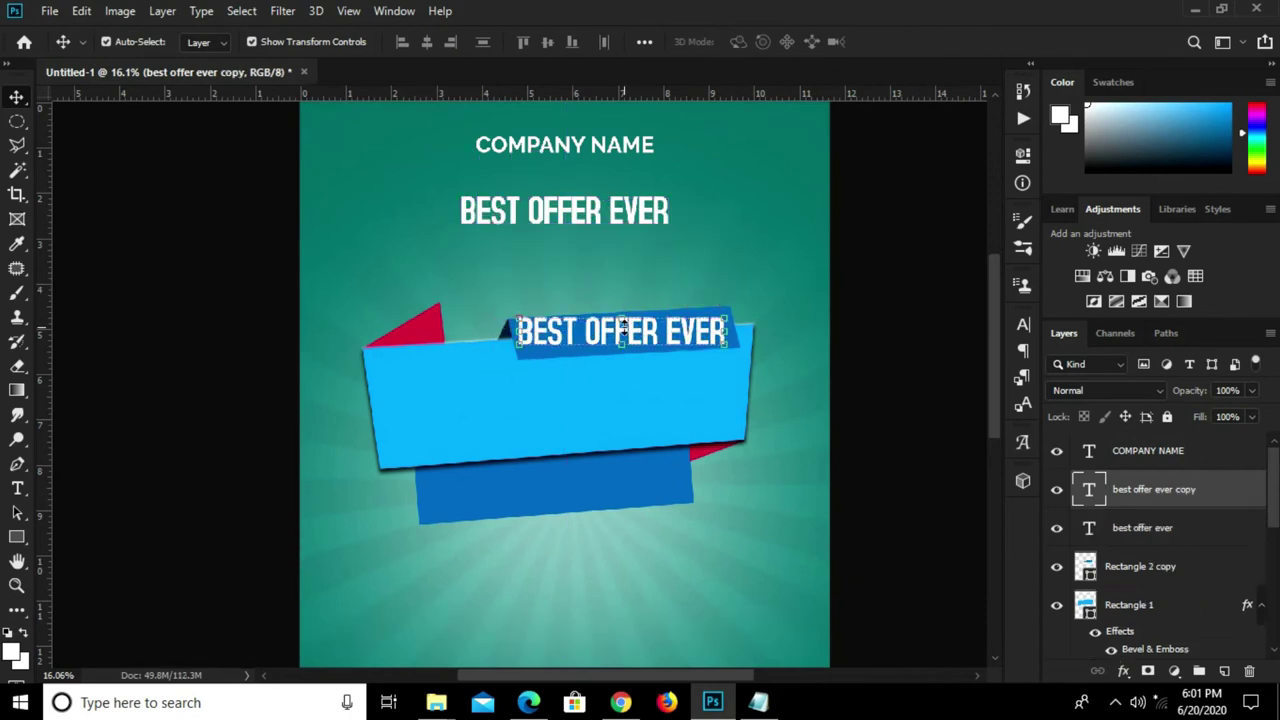
- Retype the ribbon copy as THIS WEEKEND and move it onto the dark blue tab
double_click(620, 330)
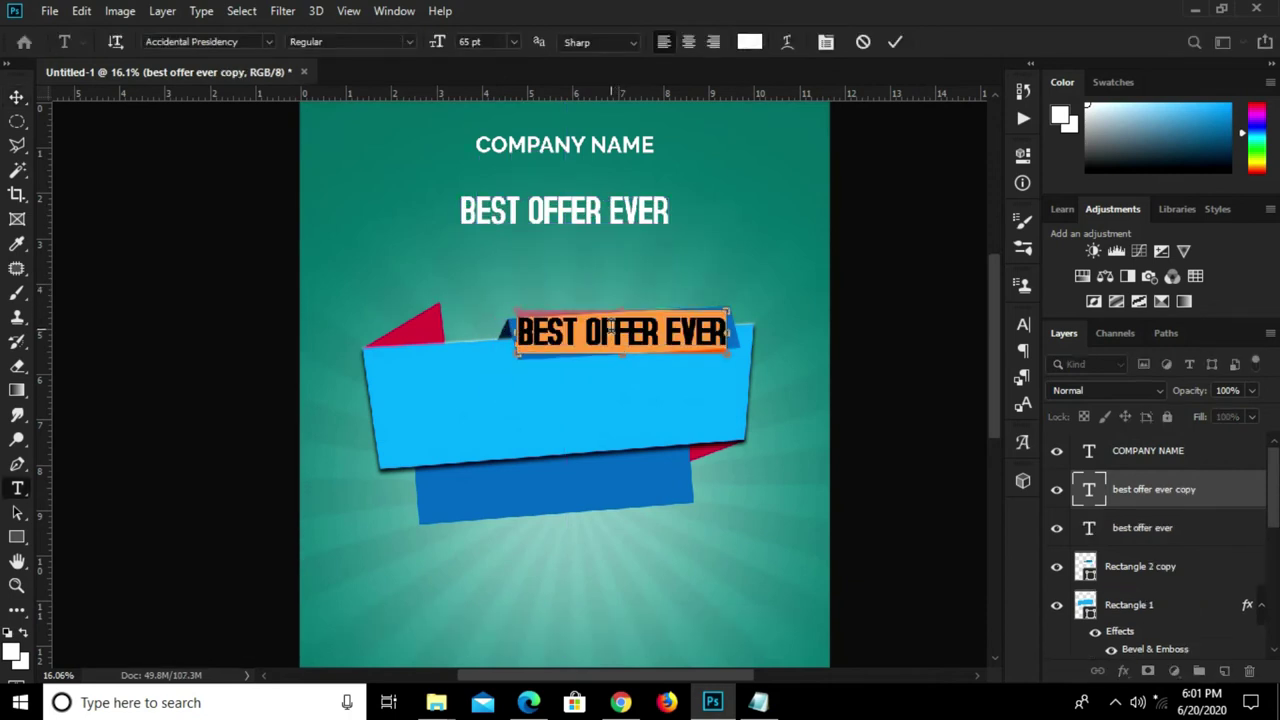
type("THIS WEEK")
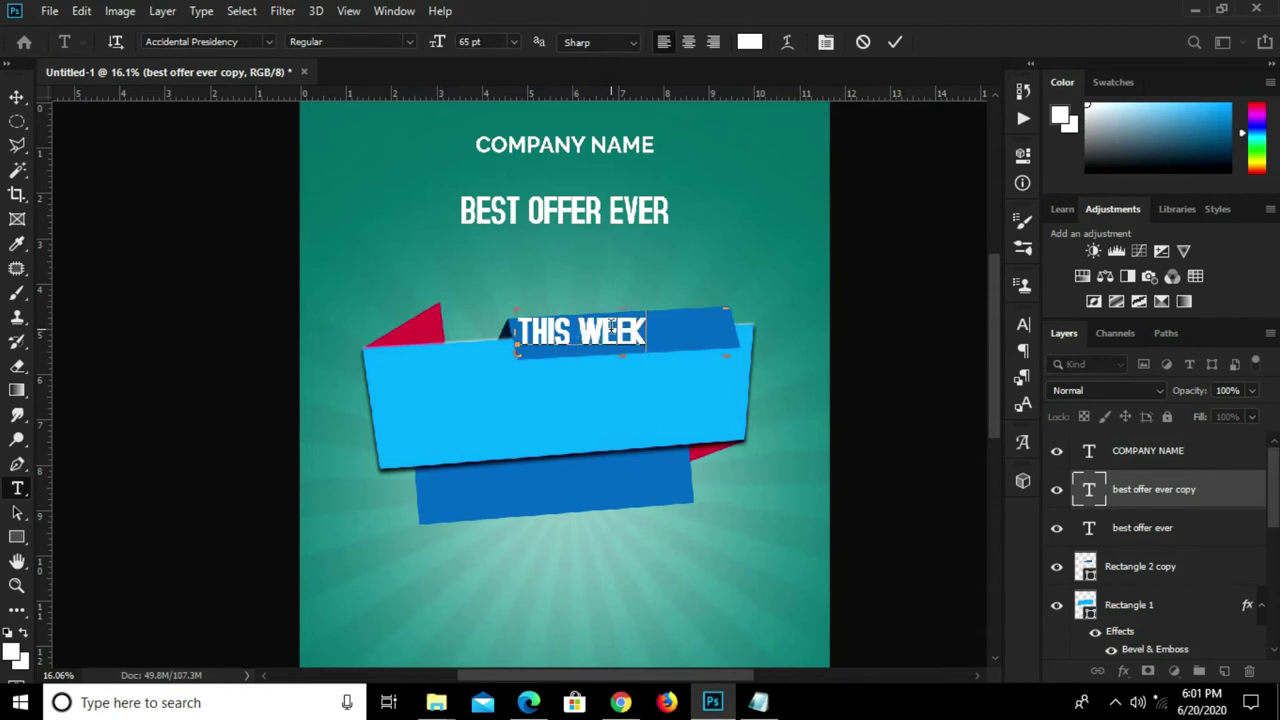
type("END")
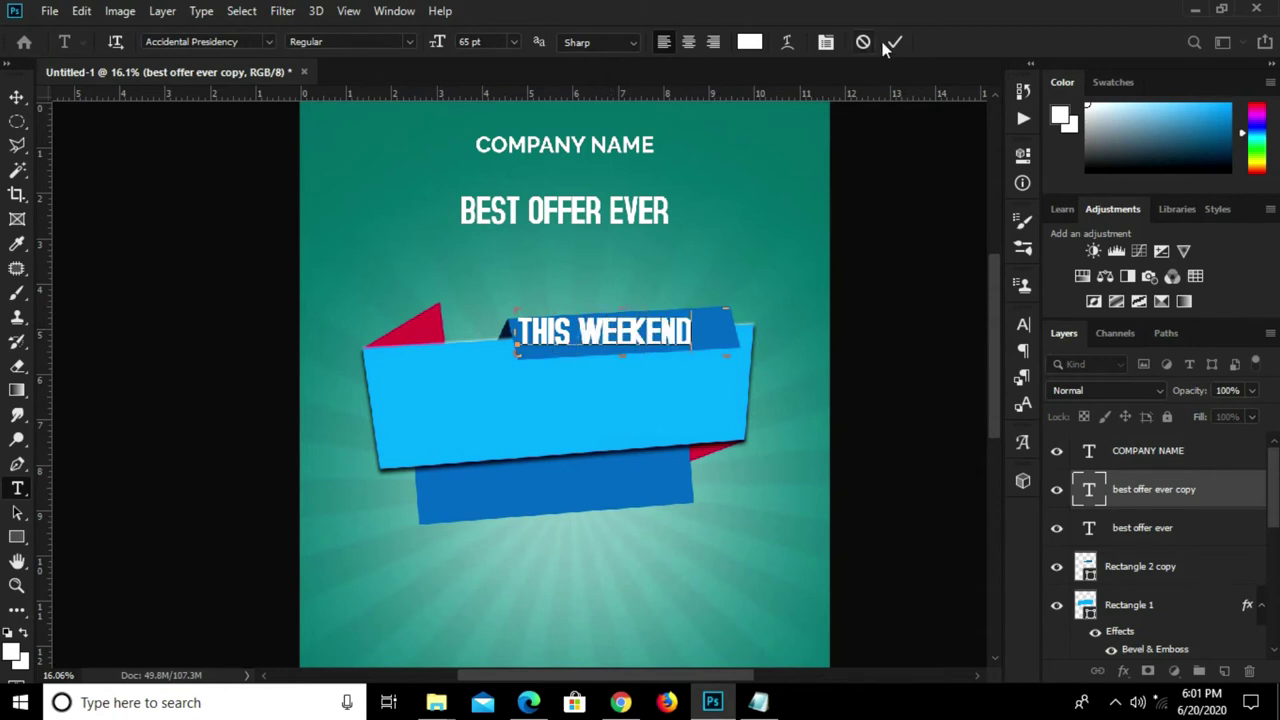
left_click(893, 43)
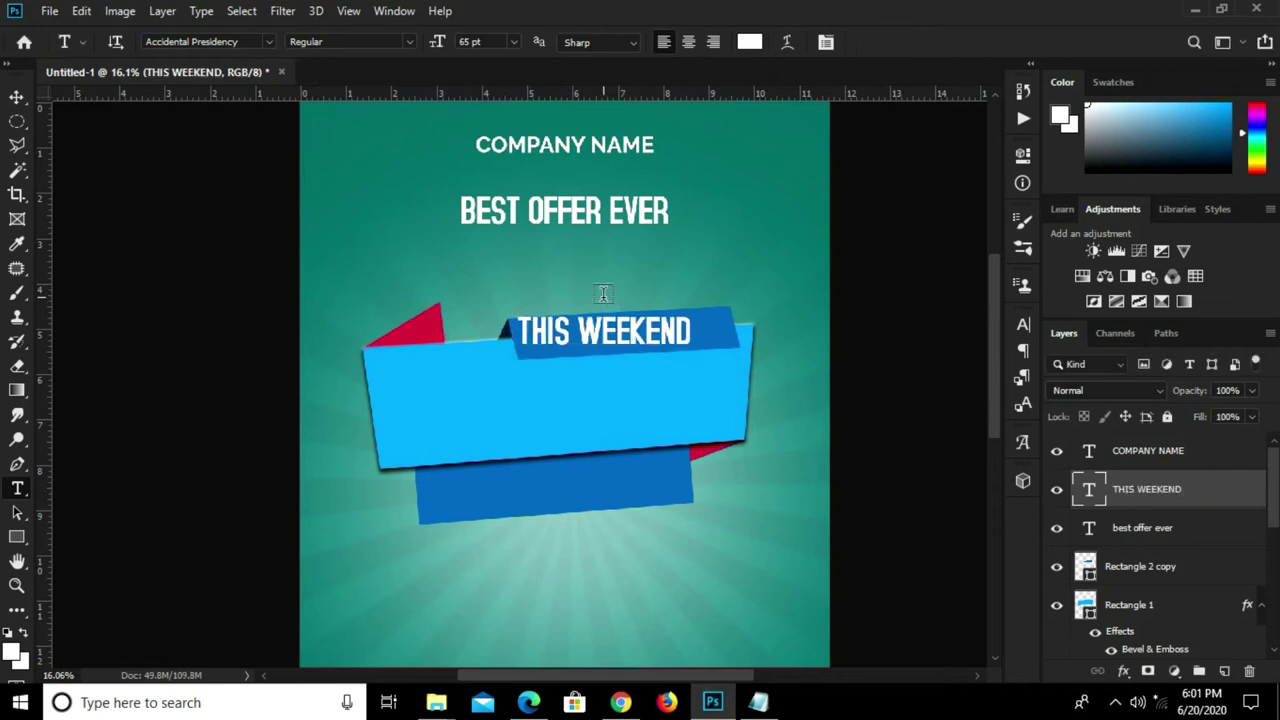
key("v")
scroll(694, 316, "up", 5)
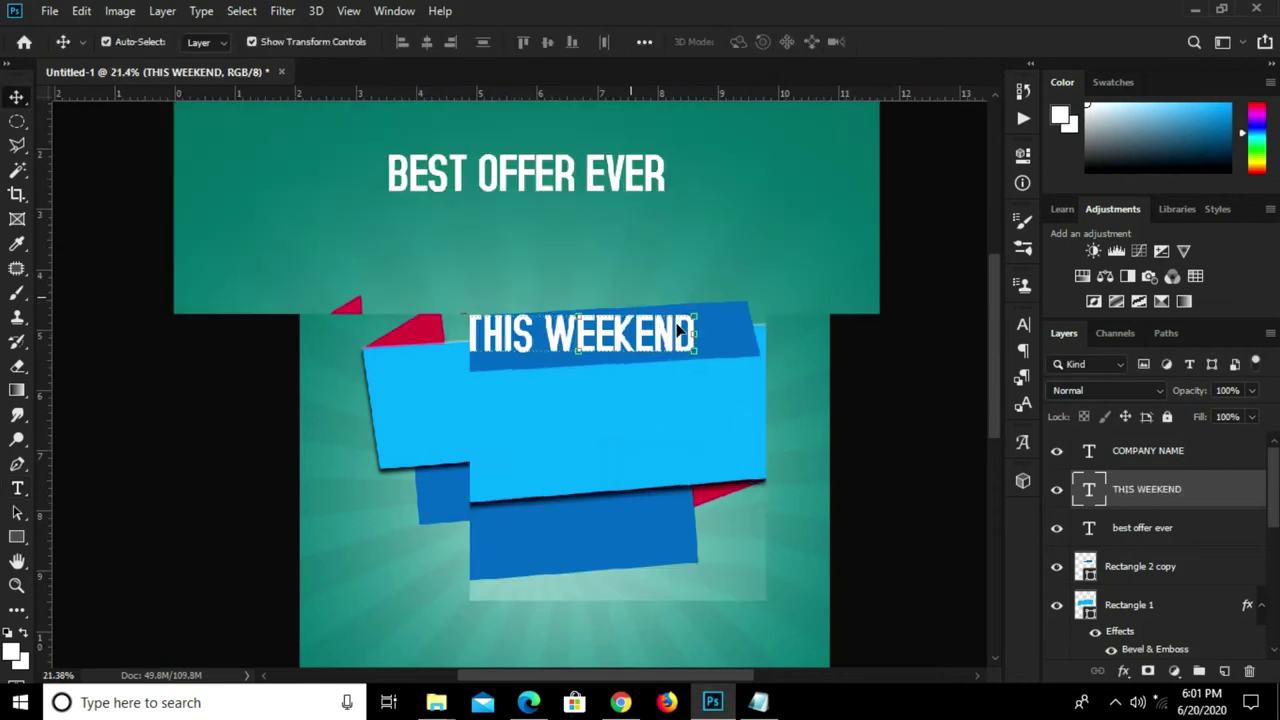
left_click_drag(644, 343, 667, 343)
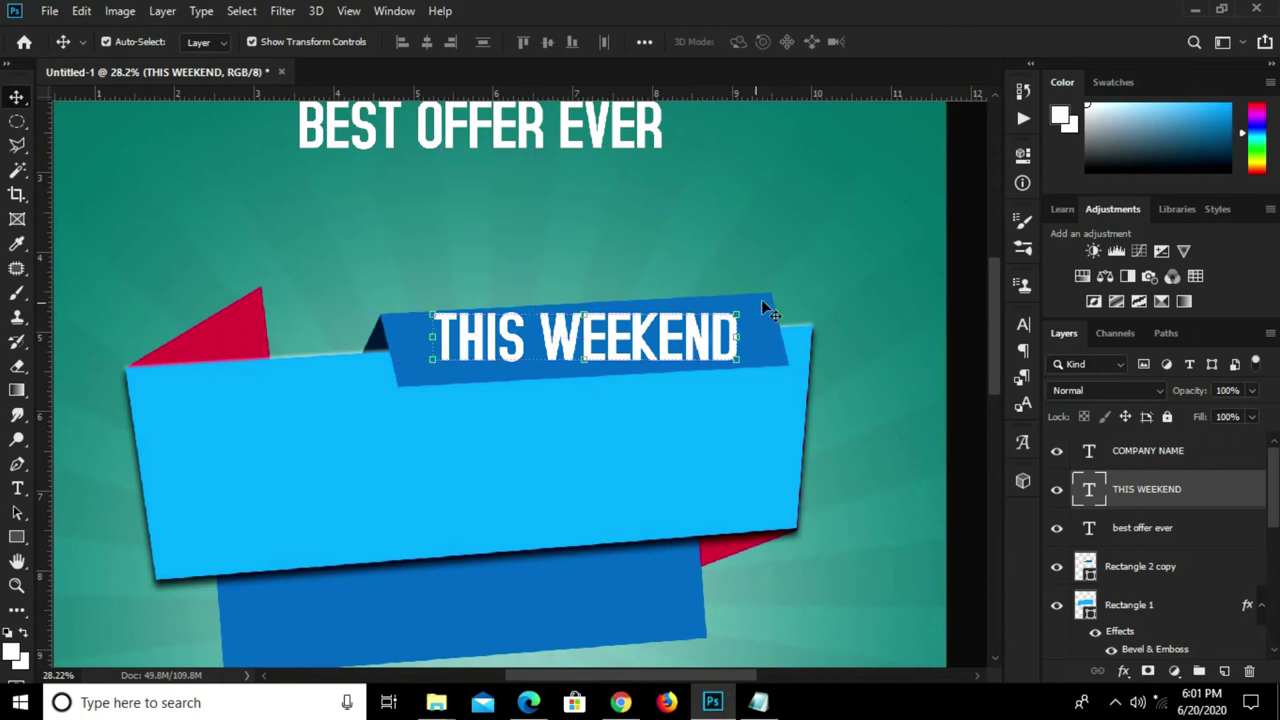
- Scale THIS WEEKEND to fit the tab and rotate it to the tab's tilt
key("ctrl+t")
left_click_drag(738, 306, 741, 291)
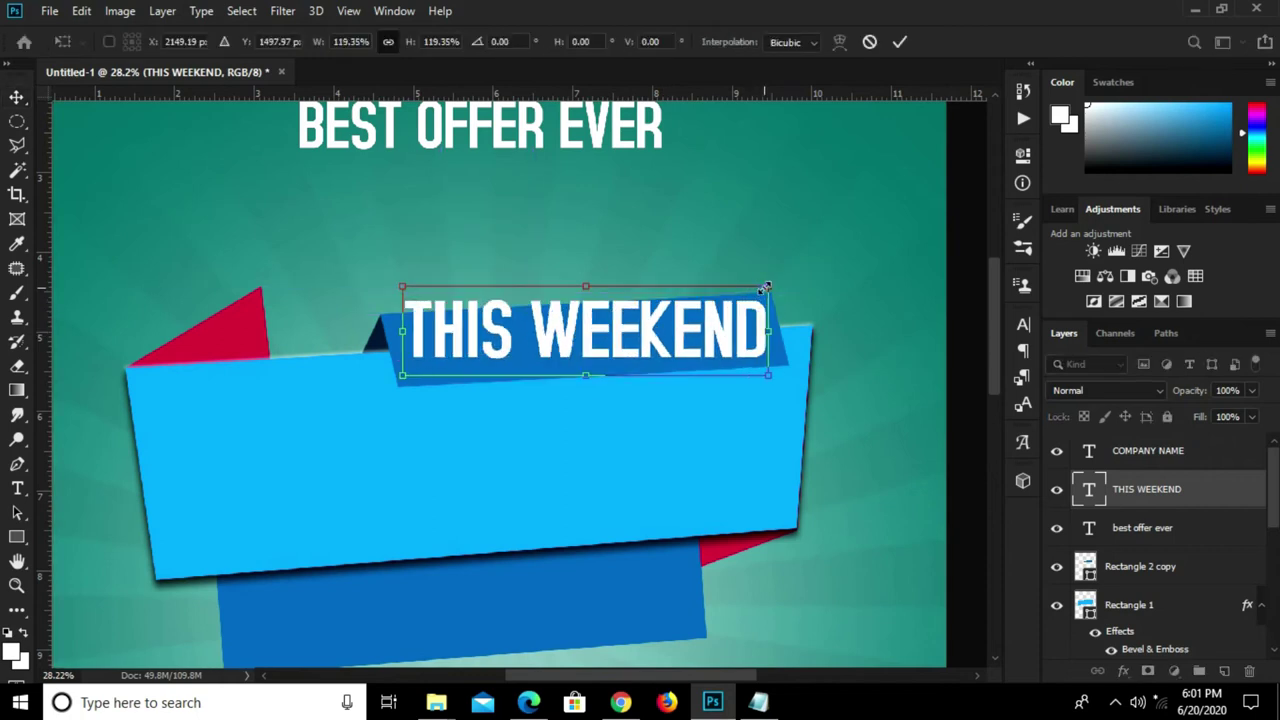
mouse_move(760, 287)
left_mouse_down()
mouse_move(755, 298)
mouse_move(752, 287)
mouse_move(698, 292)
left_mouse_up()
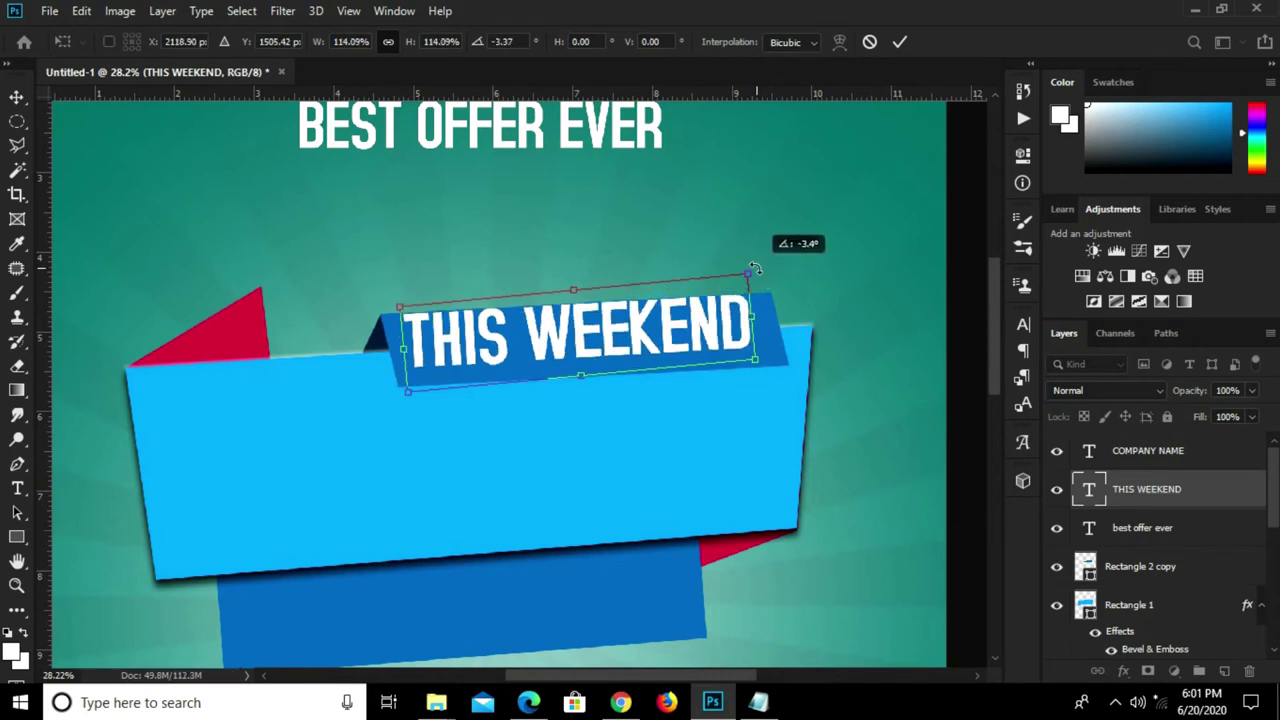
left_click_drag(698, 292, 705, 300)
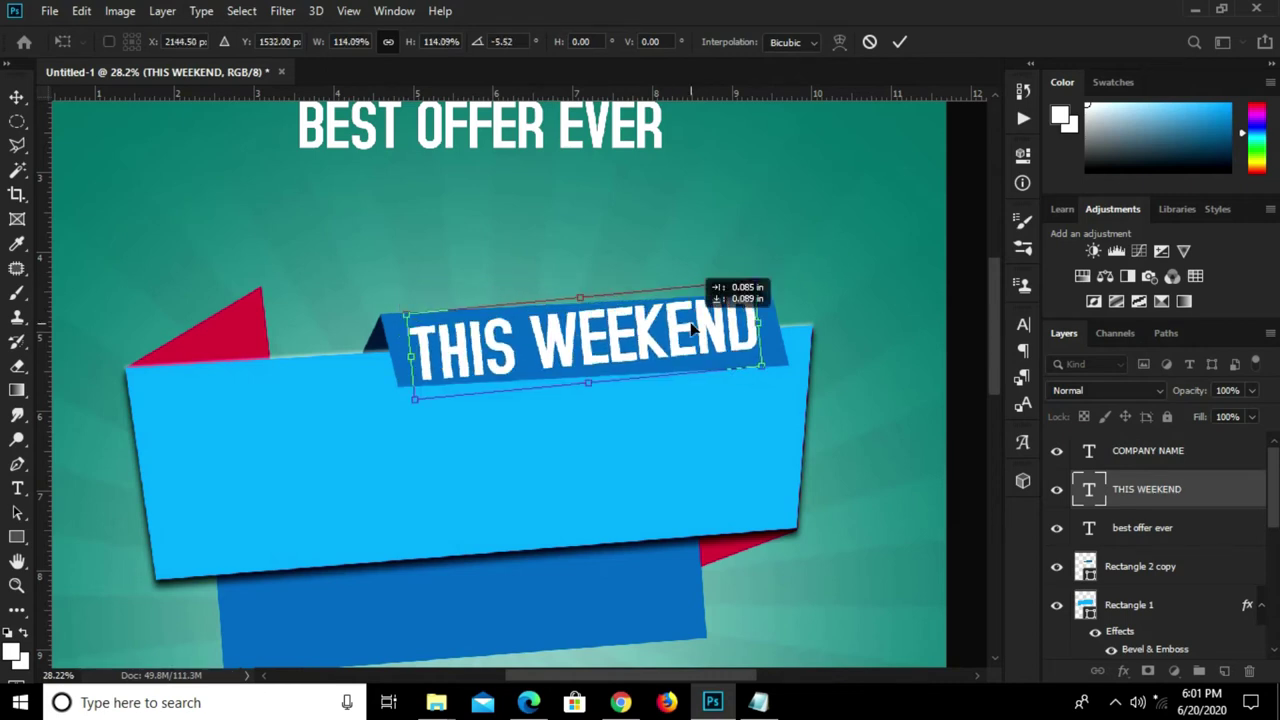
left_click_drag(775, 354, 769, 305)
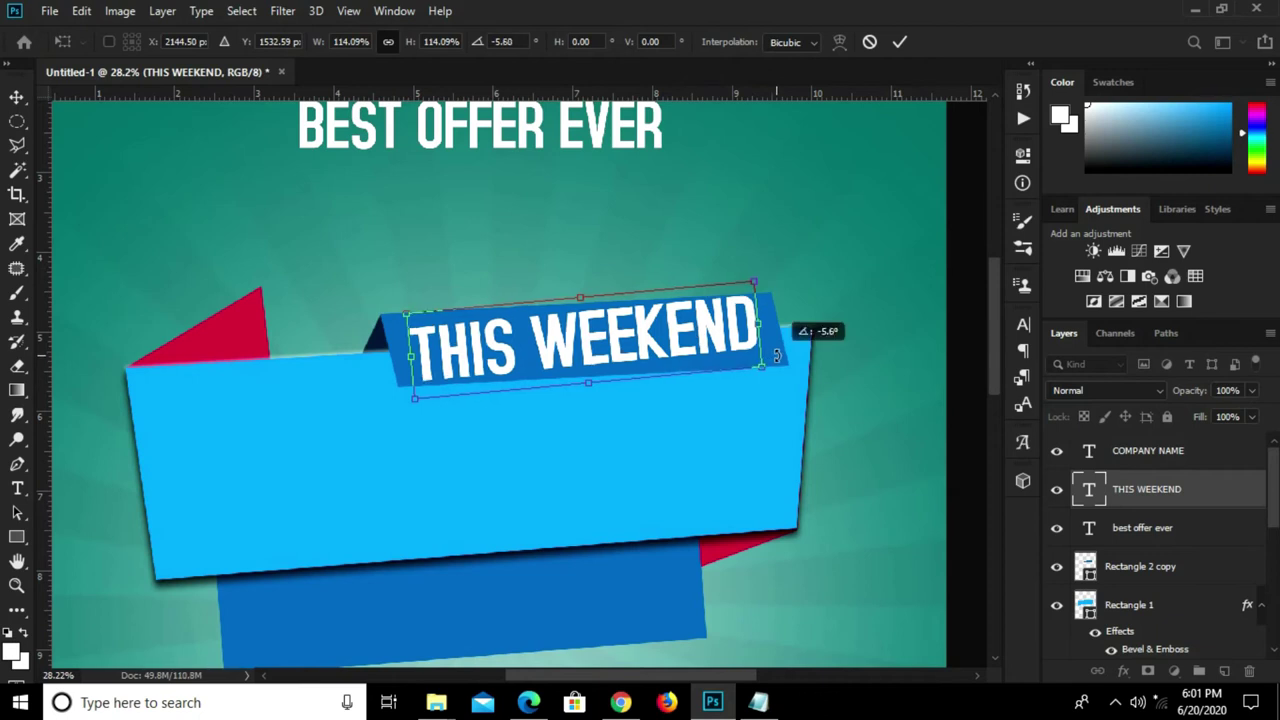
left_click(899, 42)
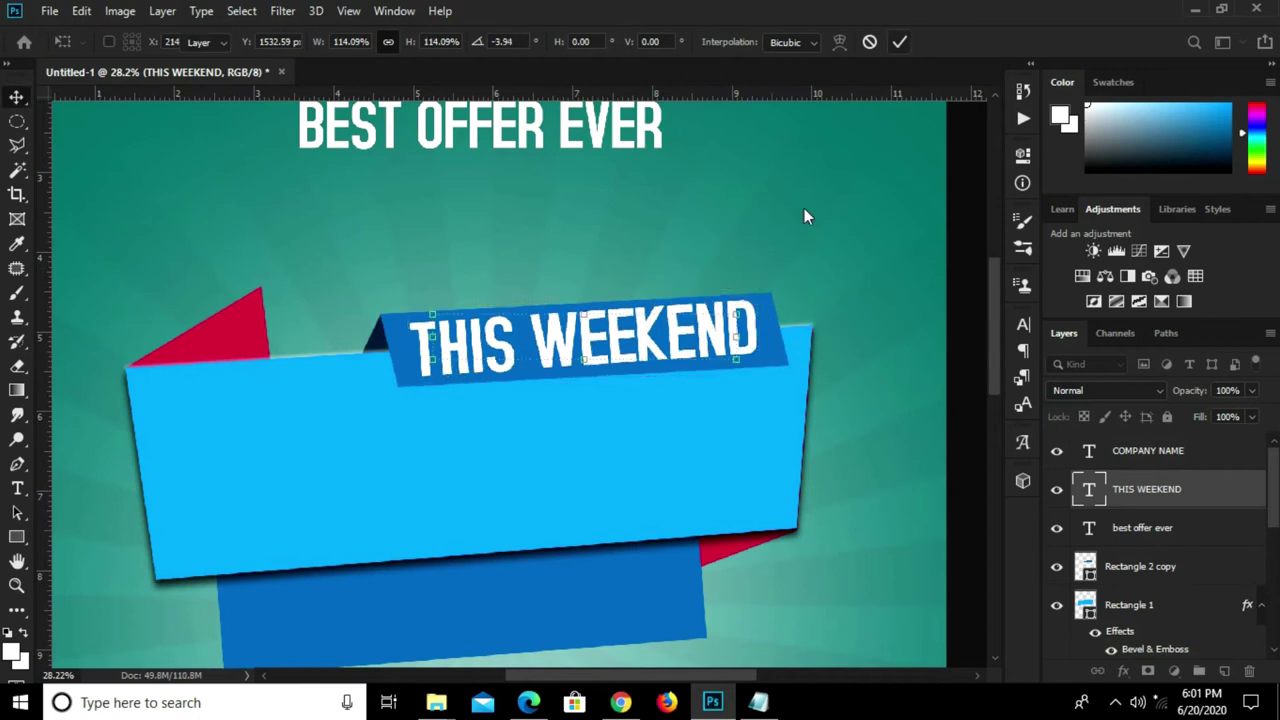
key("ctrl+0")
- Fine-tune the rotation of THIS WEEKEND on the tab
left_click(880, 268)
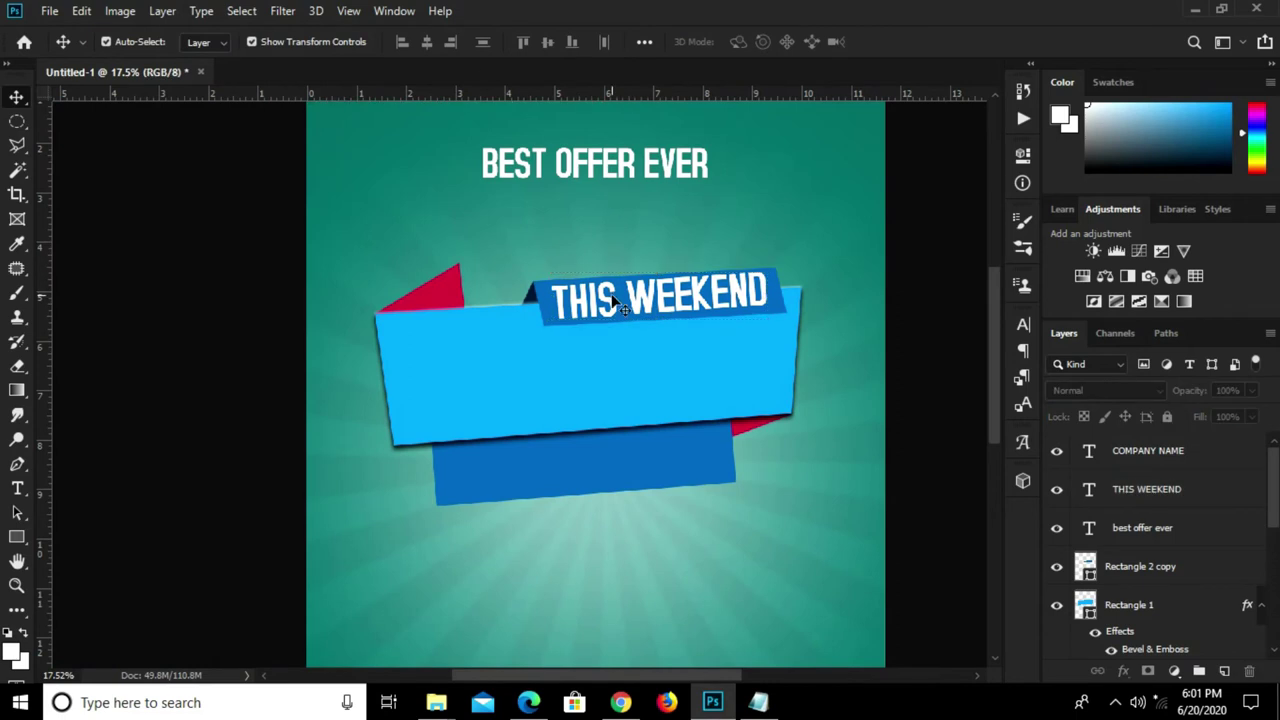
left_click(617, 303)
scroll(617, 303, "up", 5)
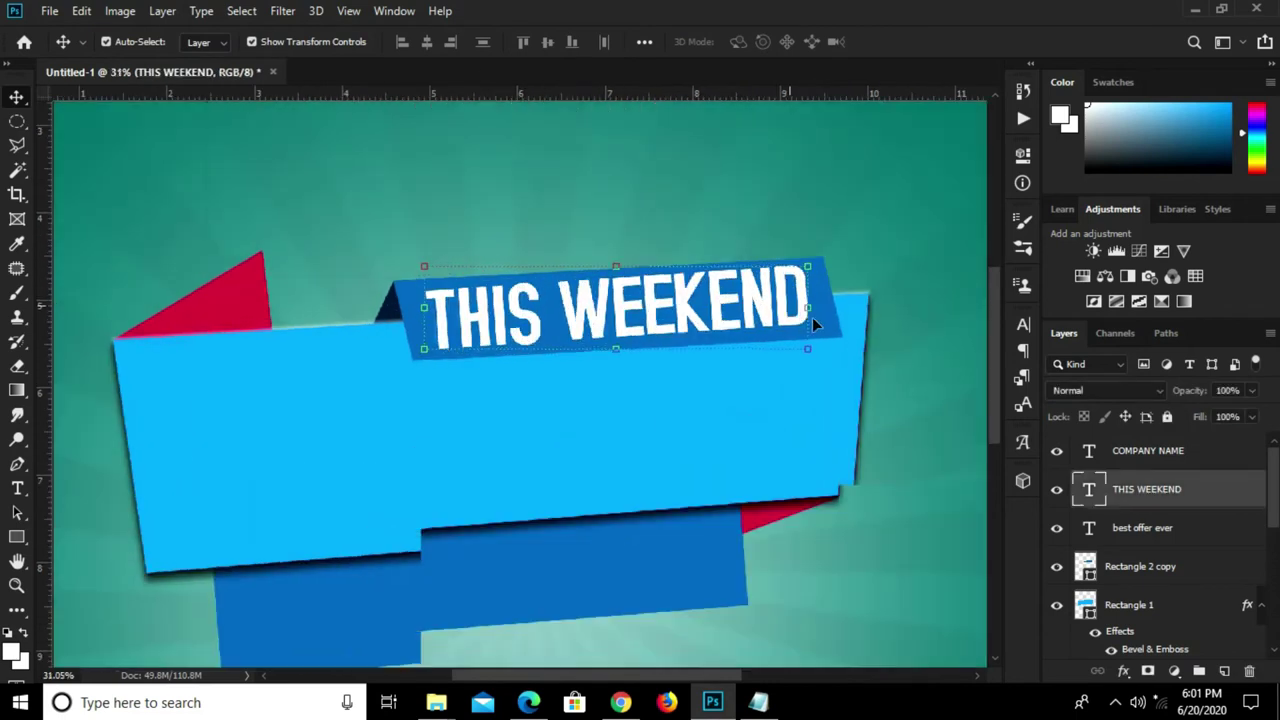
key("ctrl+t")
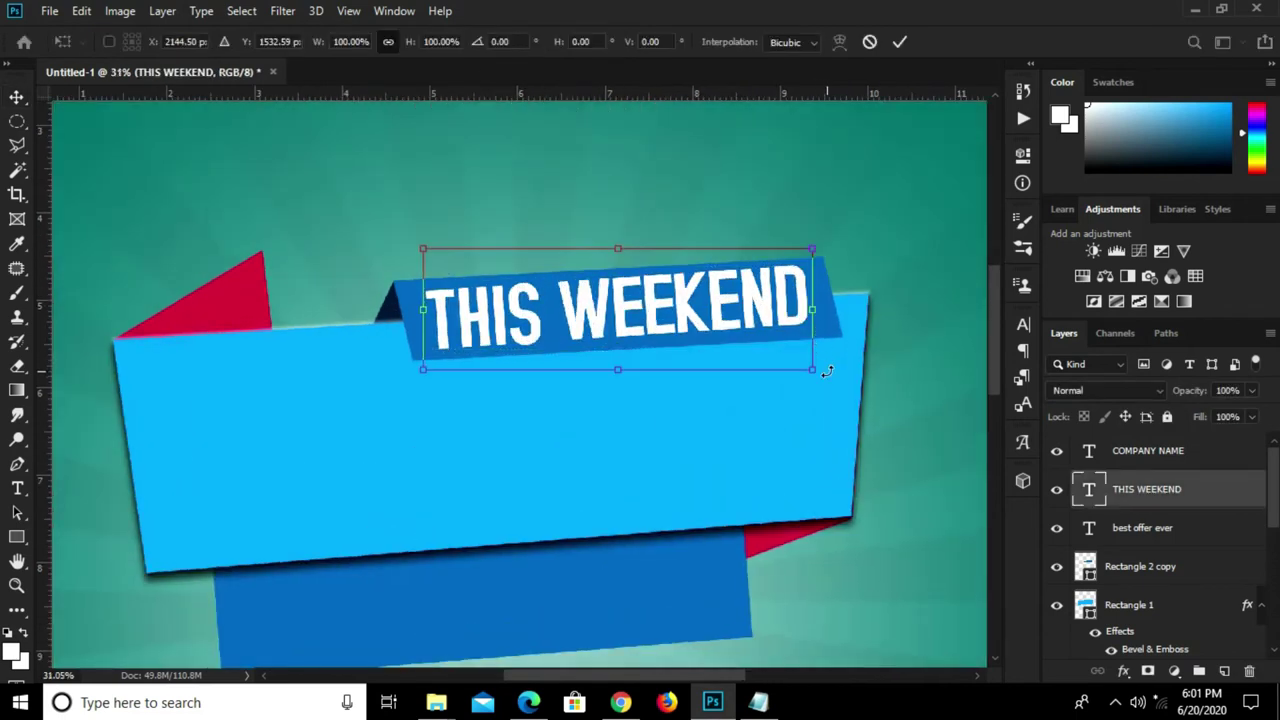
left_click_drag(827, 371, 832, 380)
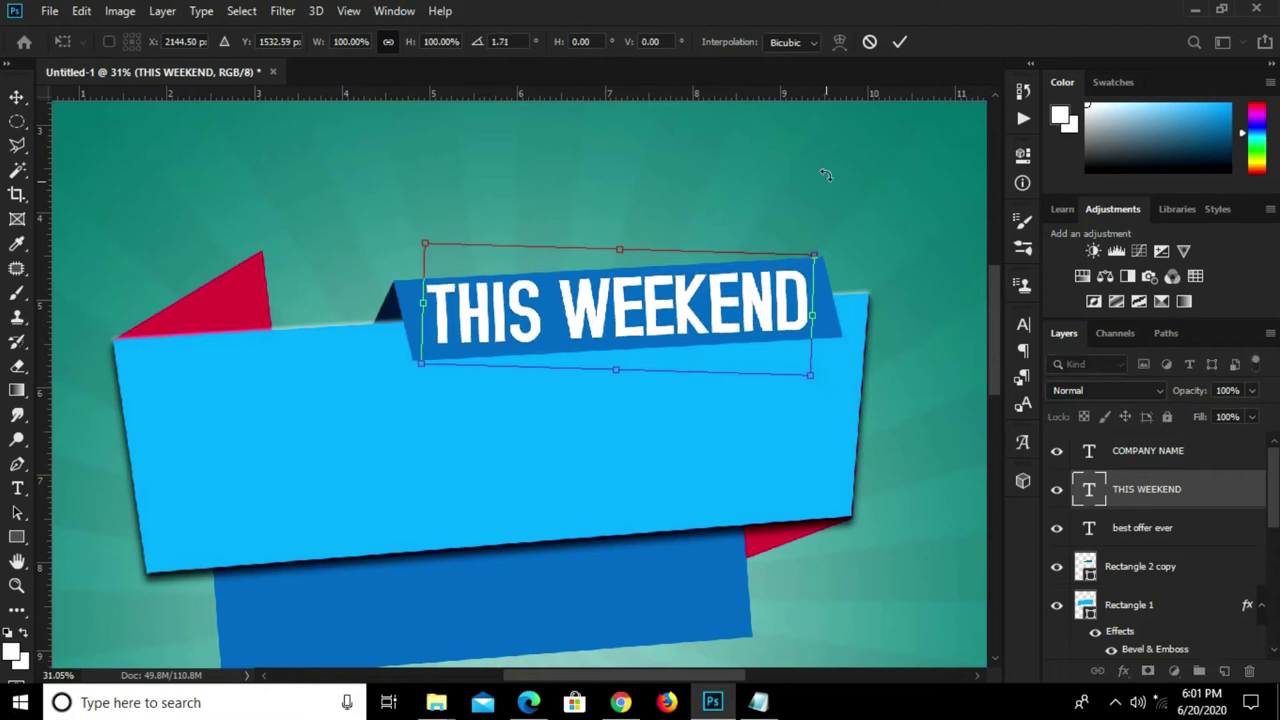
left_click(898, 43)
scroll(567, 196, "down", 4)
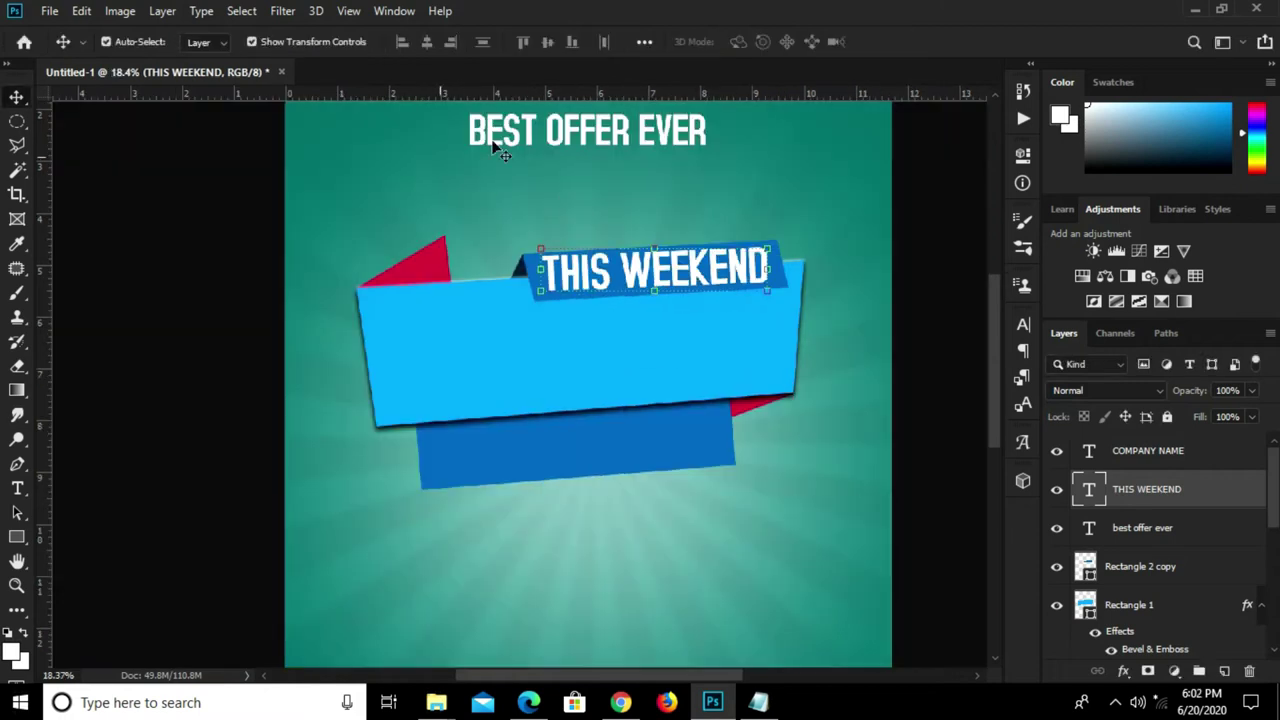
left_click(537, 133)
- Duplicate BEST OFFER EVER onto the light blue banner and set it to Raleway Black 100 pt
left_click_drag(525, 133, 525, 367)
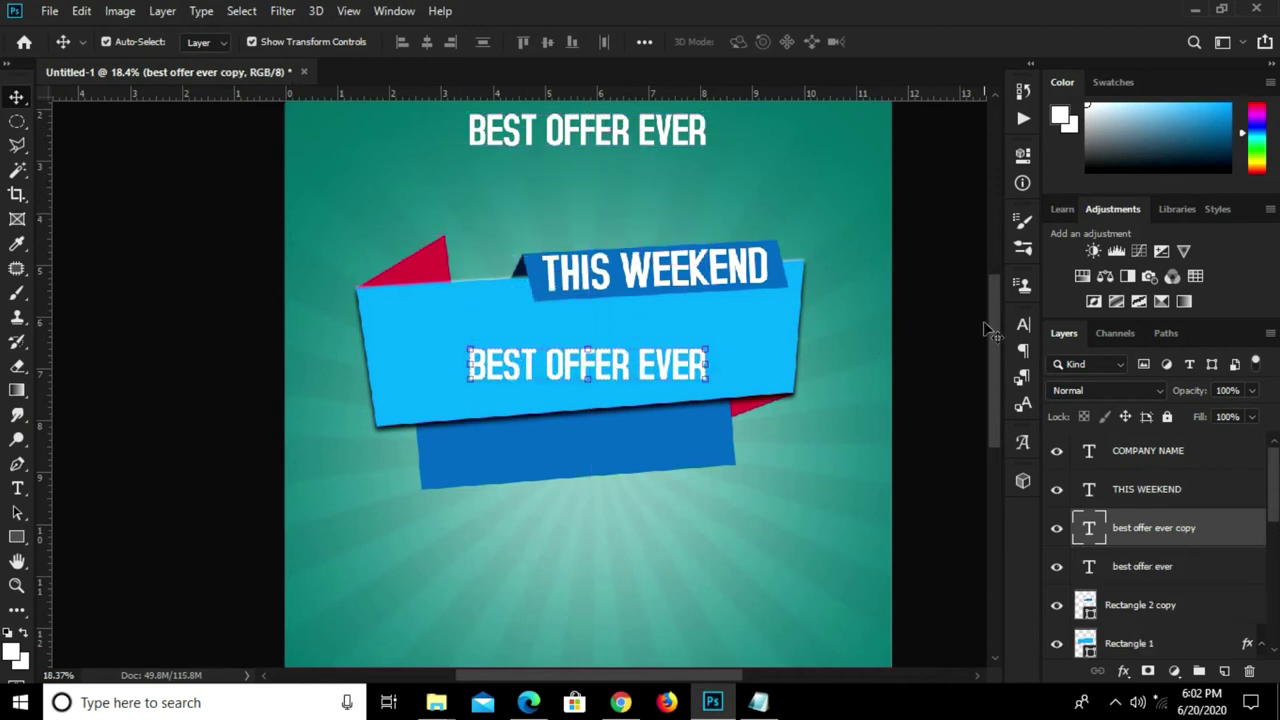
left_click(1023, 324)
left_click(910, 351)
key("Down")
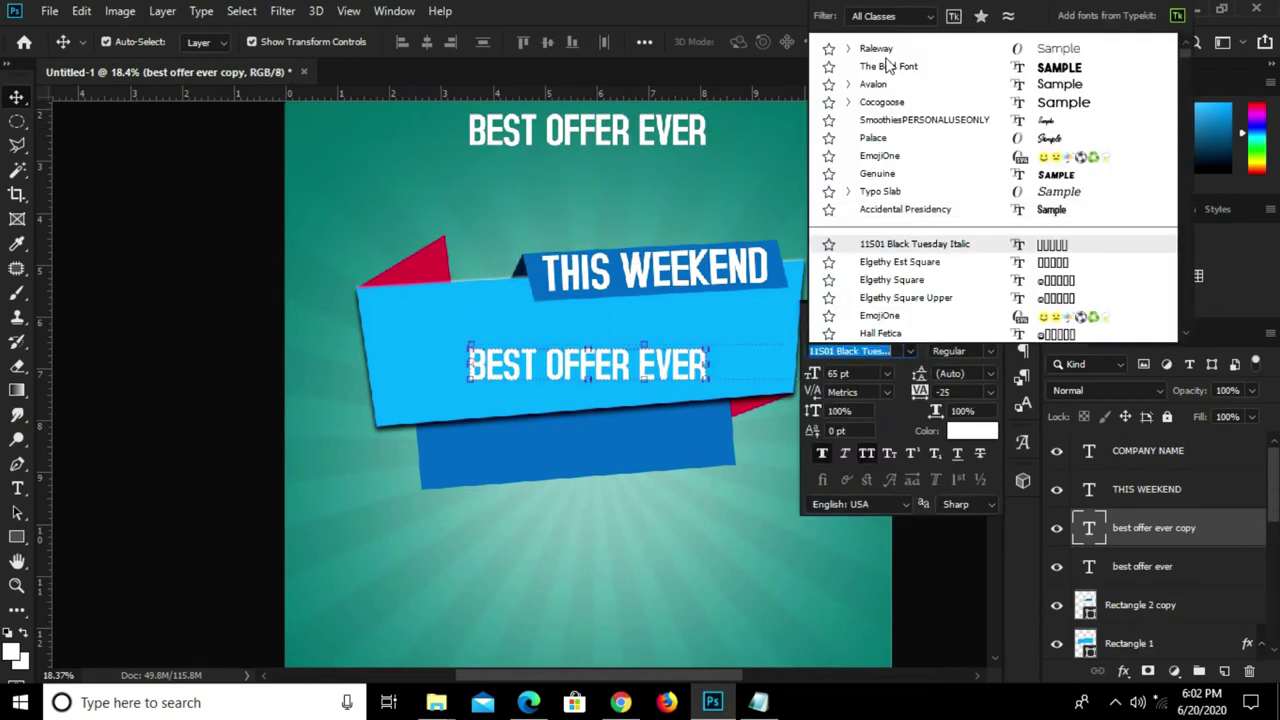
left_click(876, 48)
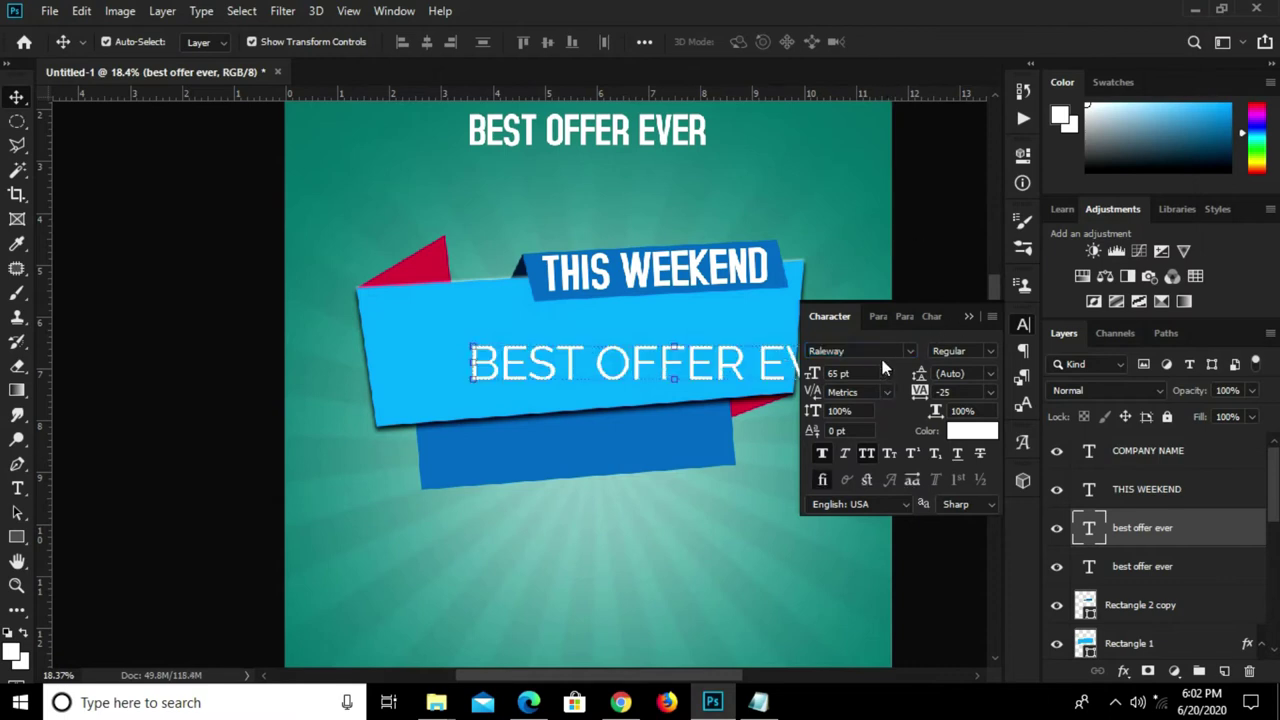
left_click(945, 351)
left_click(960, 609)
left_click(833, 373)
type("100")
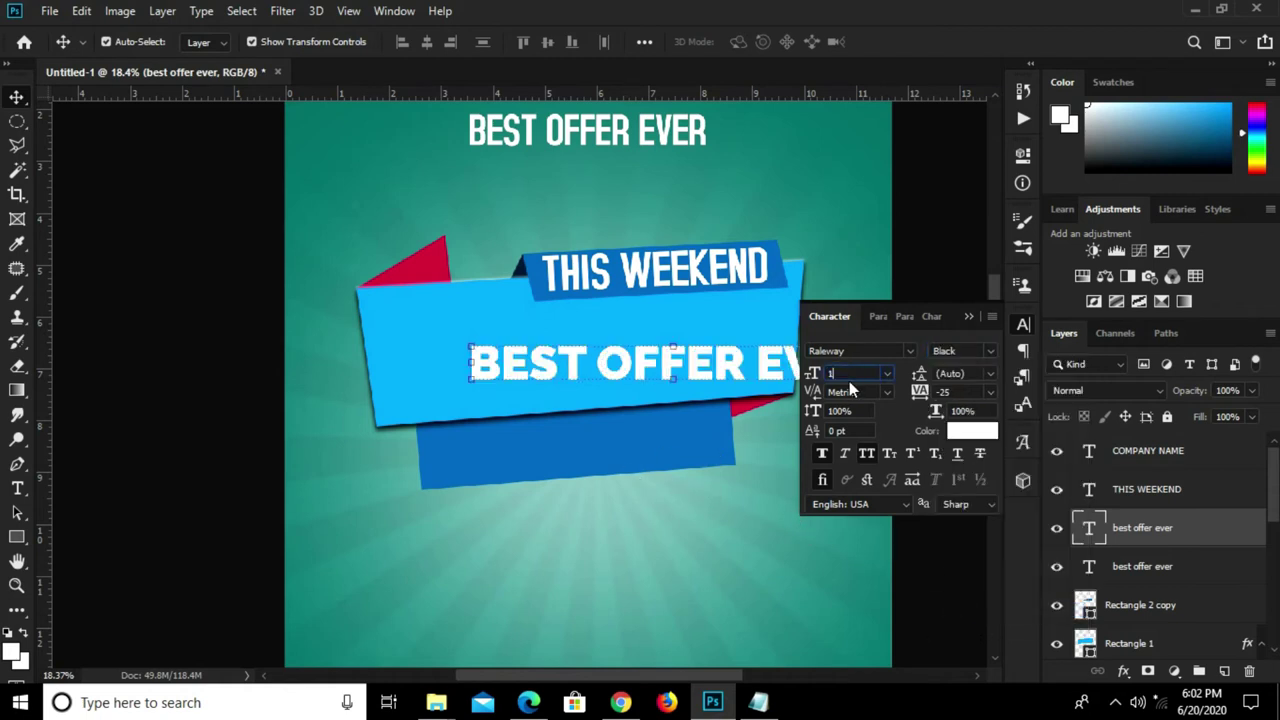
key("Return")
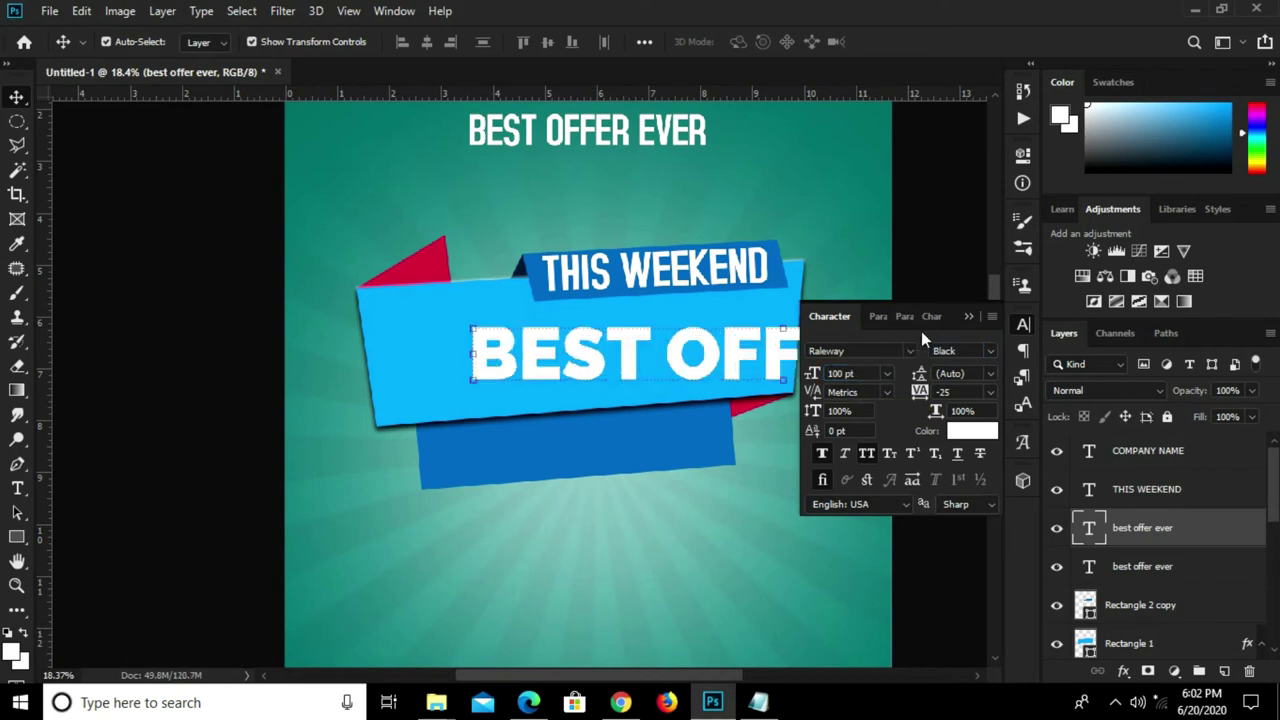
left_click(967, 317)
- Replace the banner copy's wording with SUPER
double_click(670, 368)
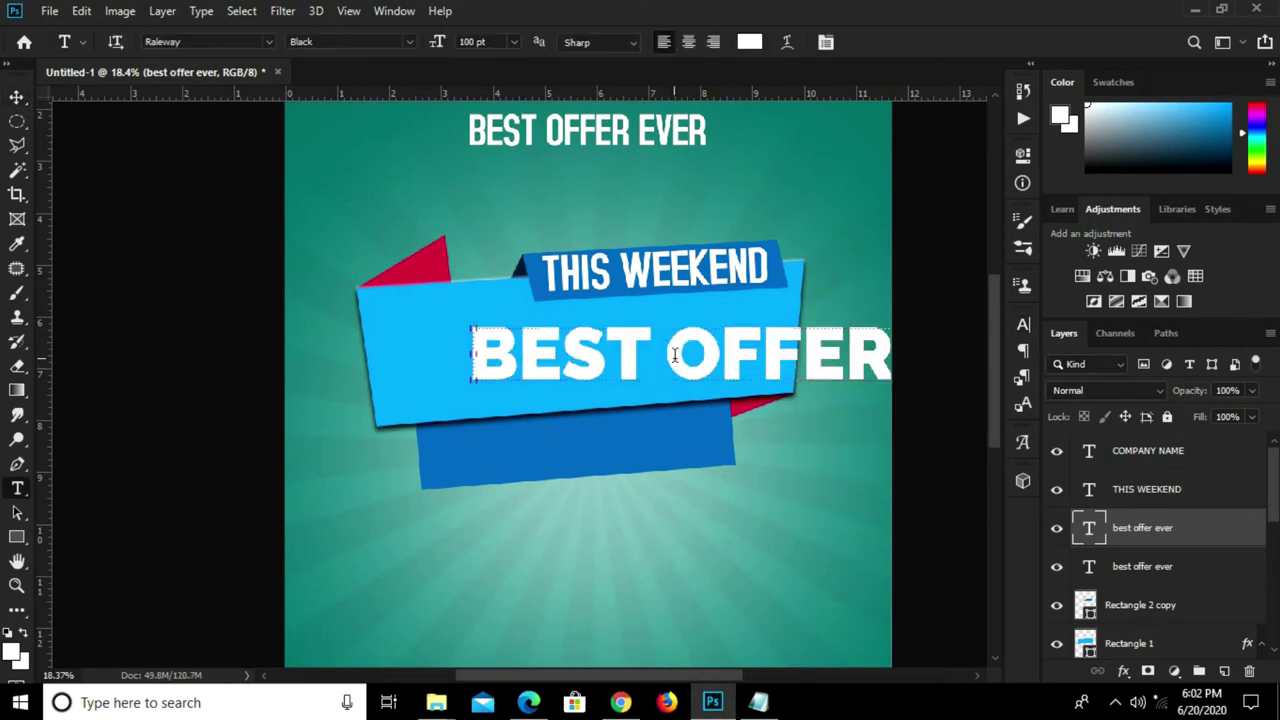
key("ctrl+a")
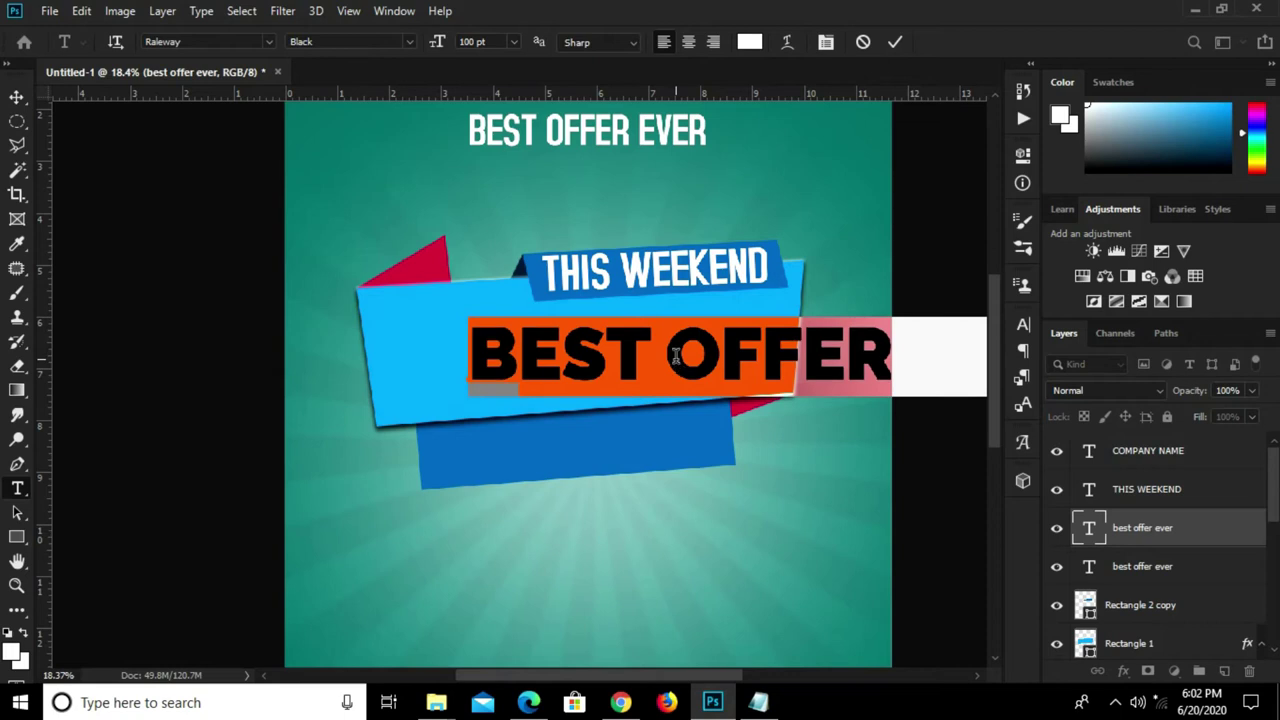
type("SUP")
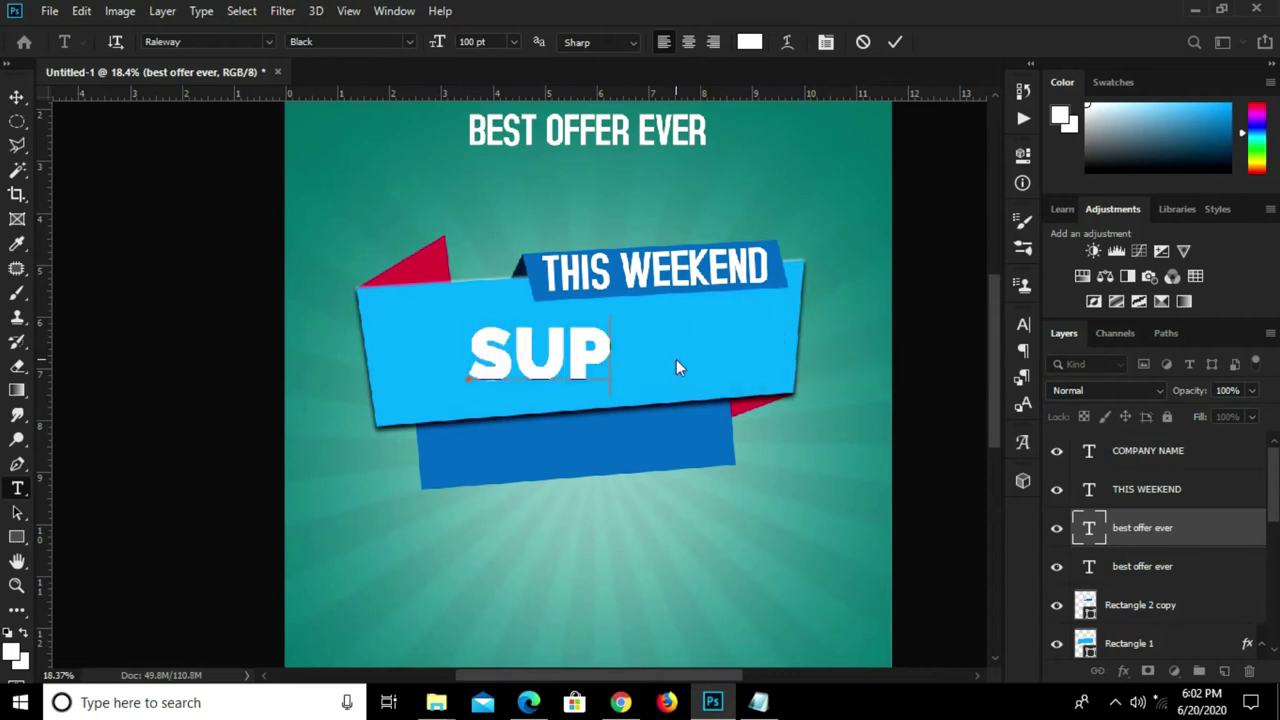
type("ER")
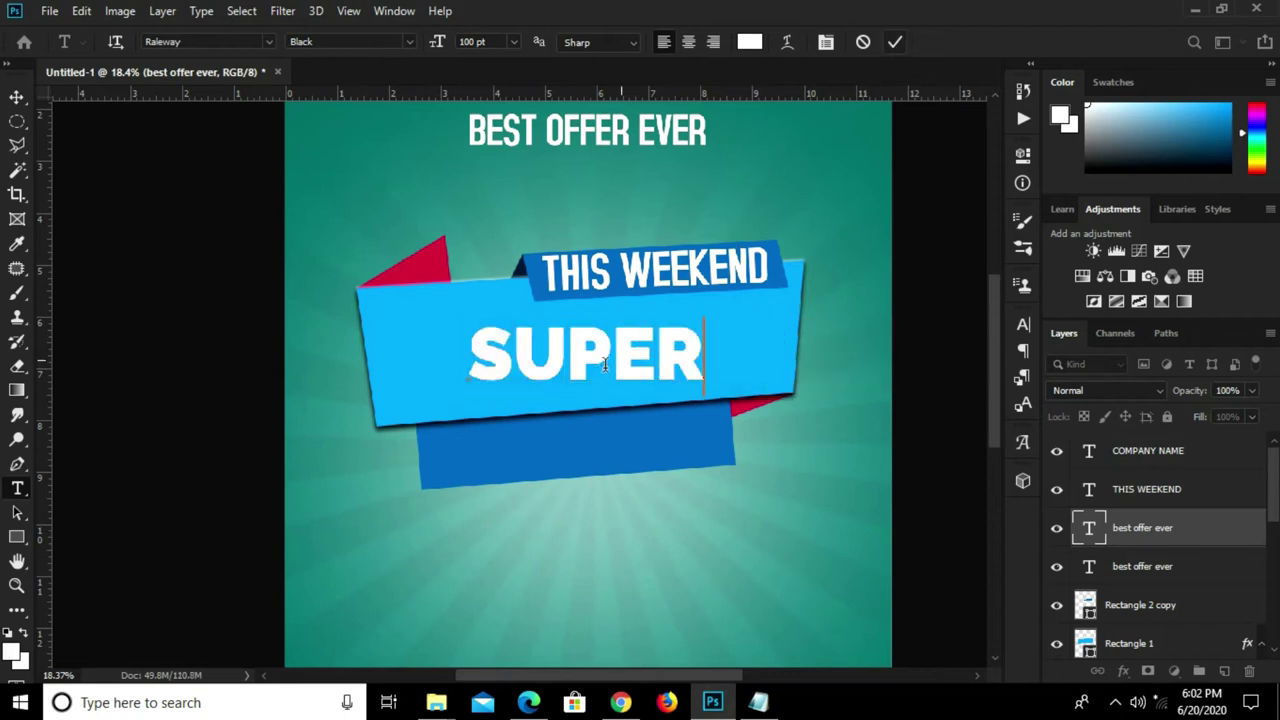
key("ctrl+Return")
key("v")
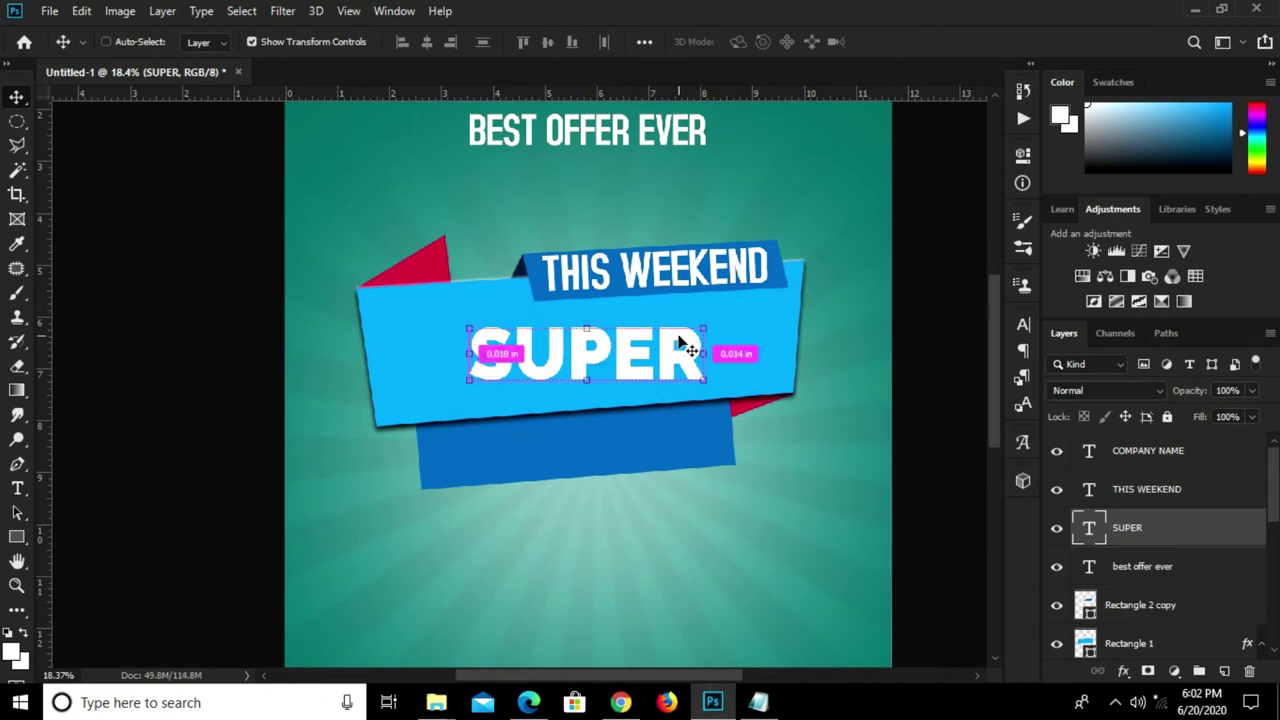
- Enlarge SUPER to about 159%, tilt it to the banner's slant, and duplicate it below
left_click_drag(703, 328, 757, 290)
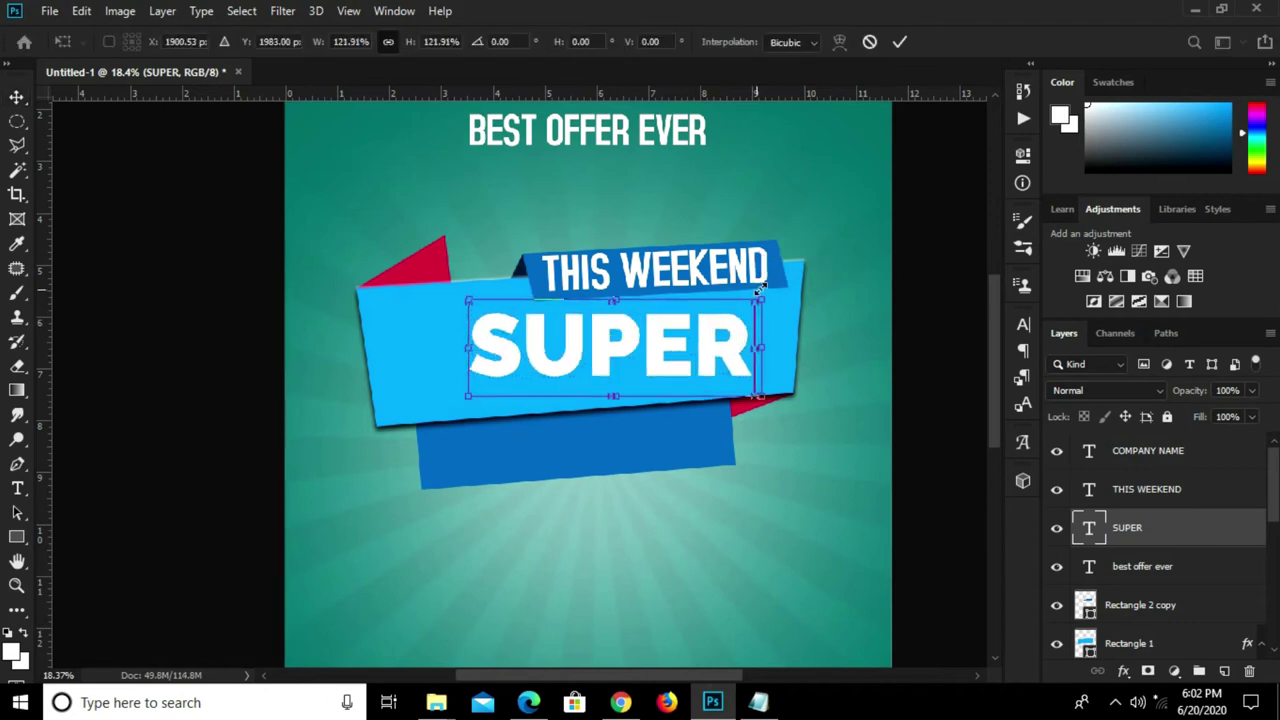
left_click_drag(757, 290, 758, 296)
left_click_drag(468, 398, 443, 430)
scroll(763, 300, "up", 1)
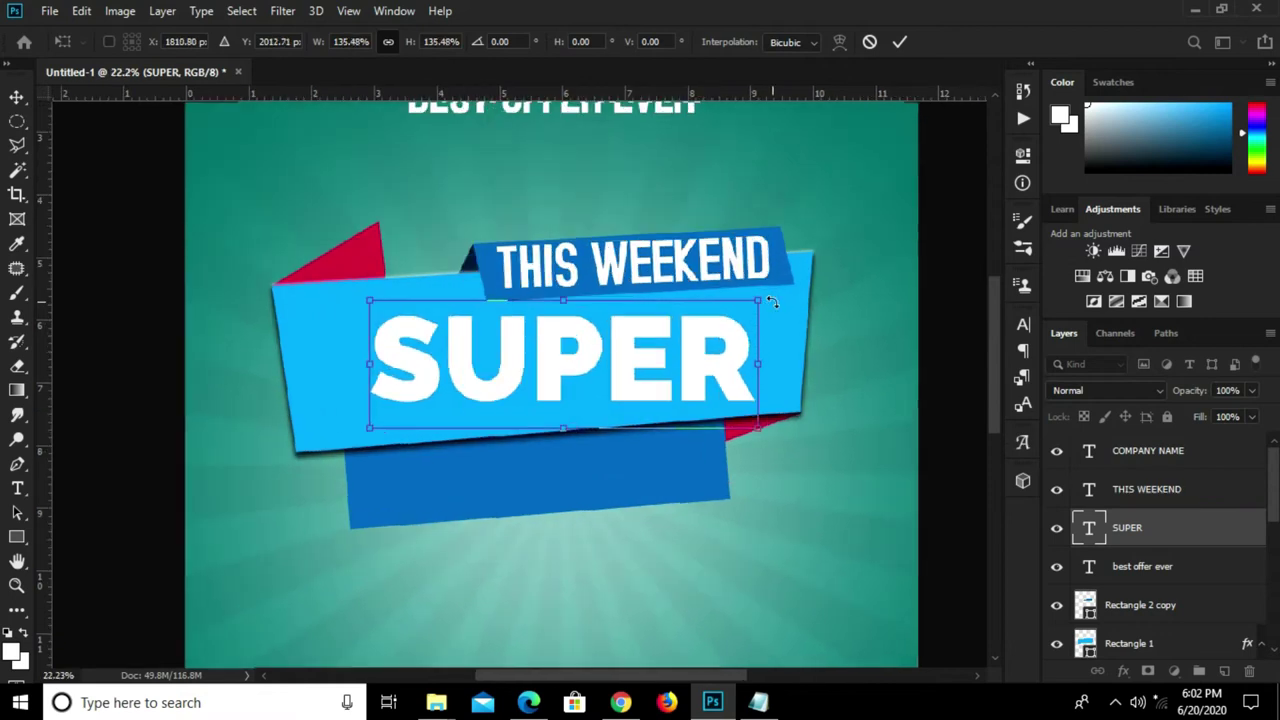
mouse_move(776, 300)
left_mouse_down()
mouse_move(768, 275)
mouse_move(770, 288)
left_mouse_up()
left_click_drag(583, 358, 573, 366)
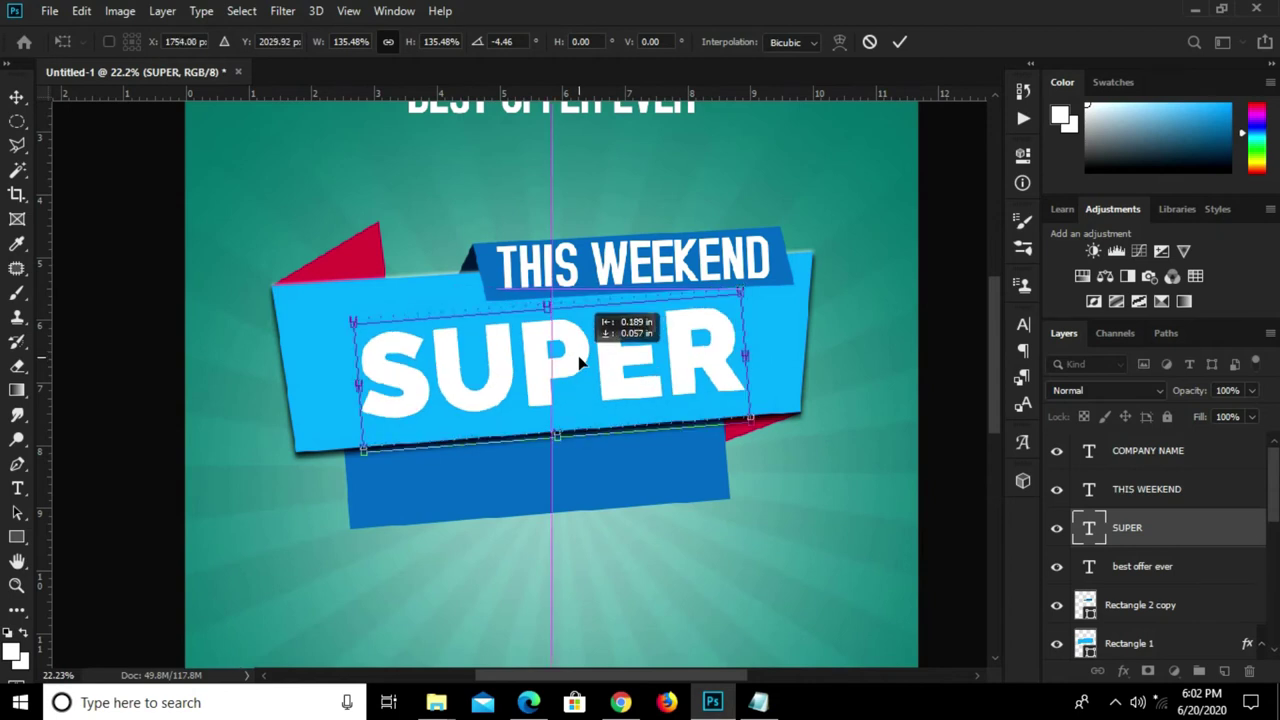
left_click_drag(738, 289, 757, 287)
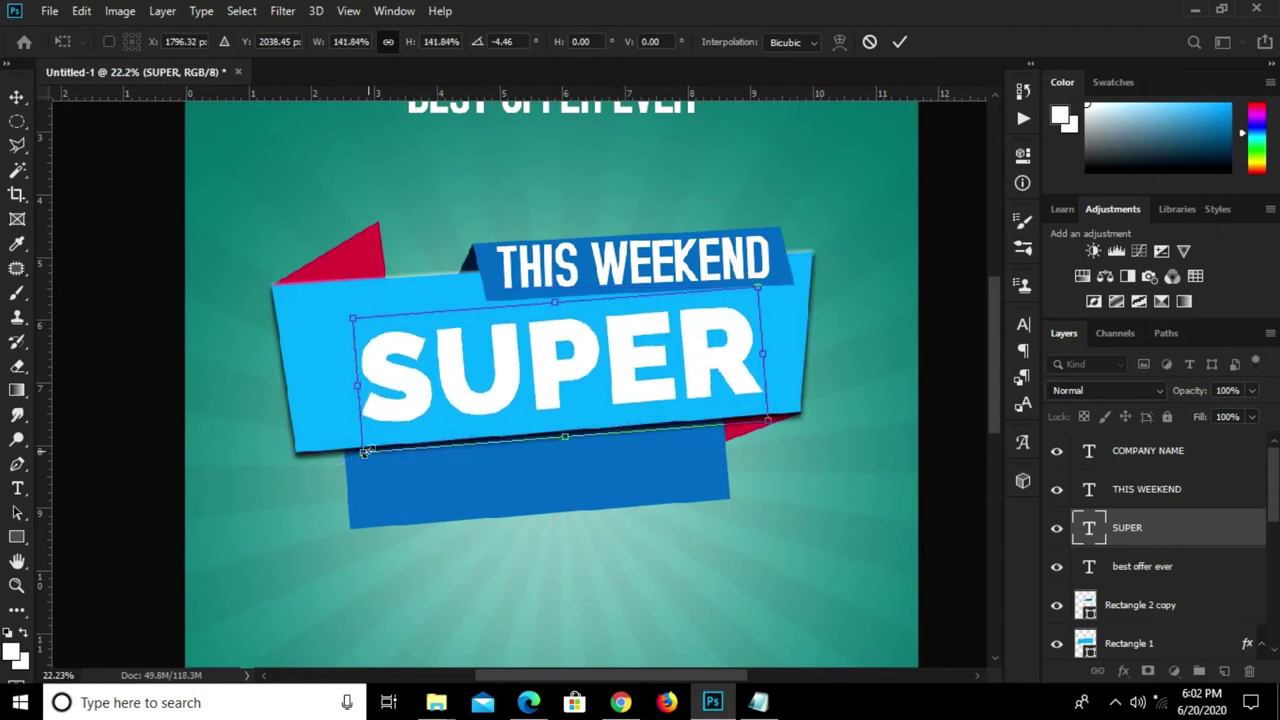
left_click_drag(341, 461, 323, 471)
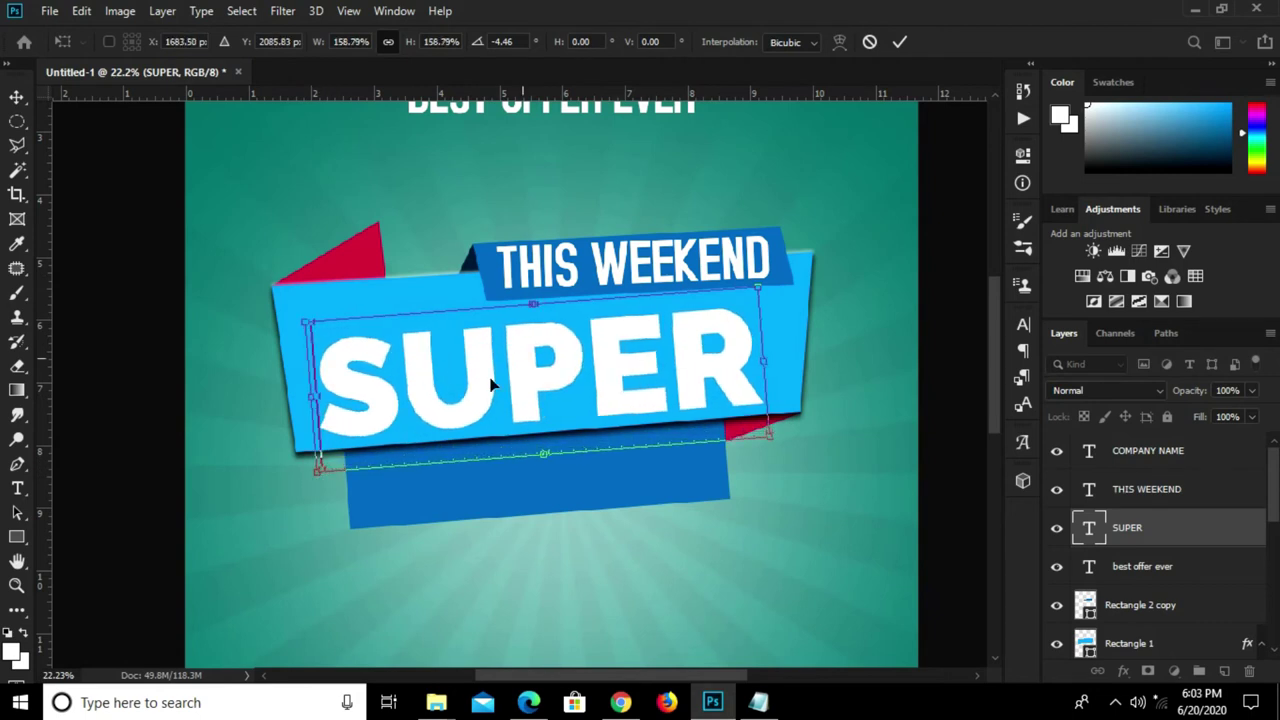
left_click(899, 41)
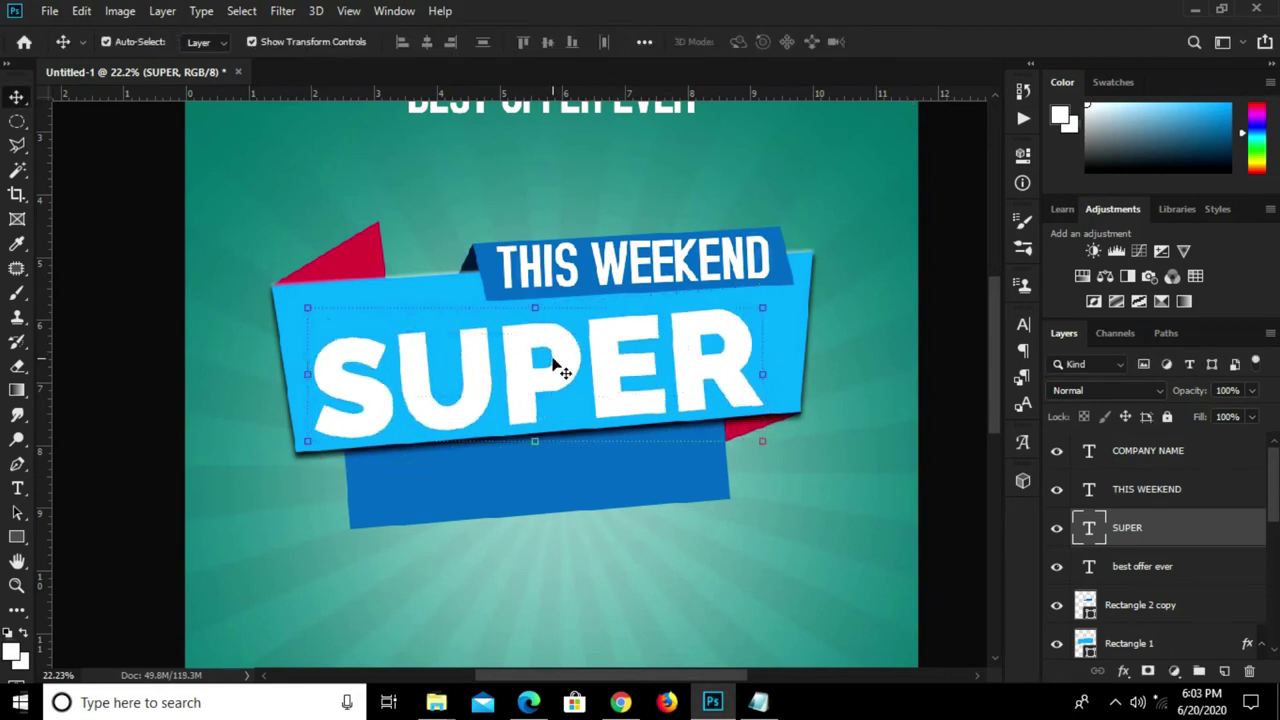
left_click_drag(565, 372, 568, 468, "alt")
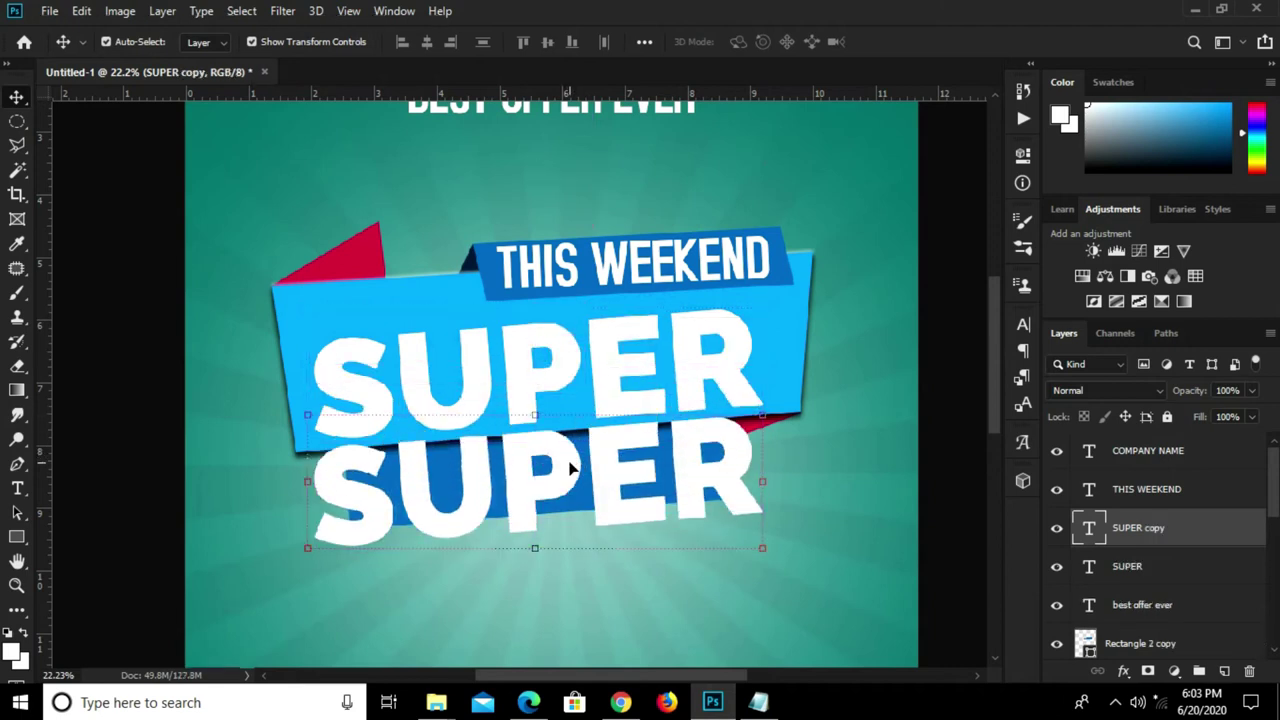
- Retype the SUPER copy as SALE
key("t")
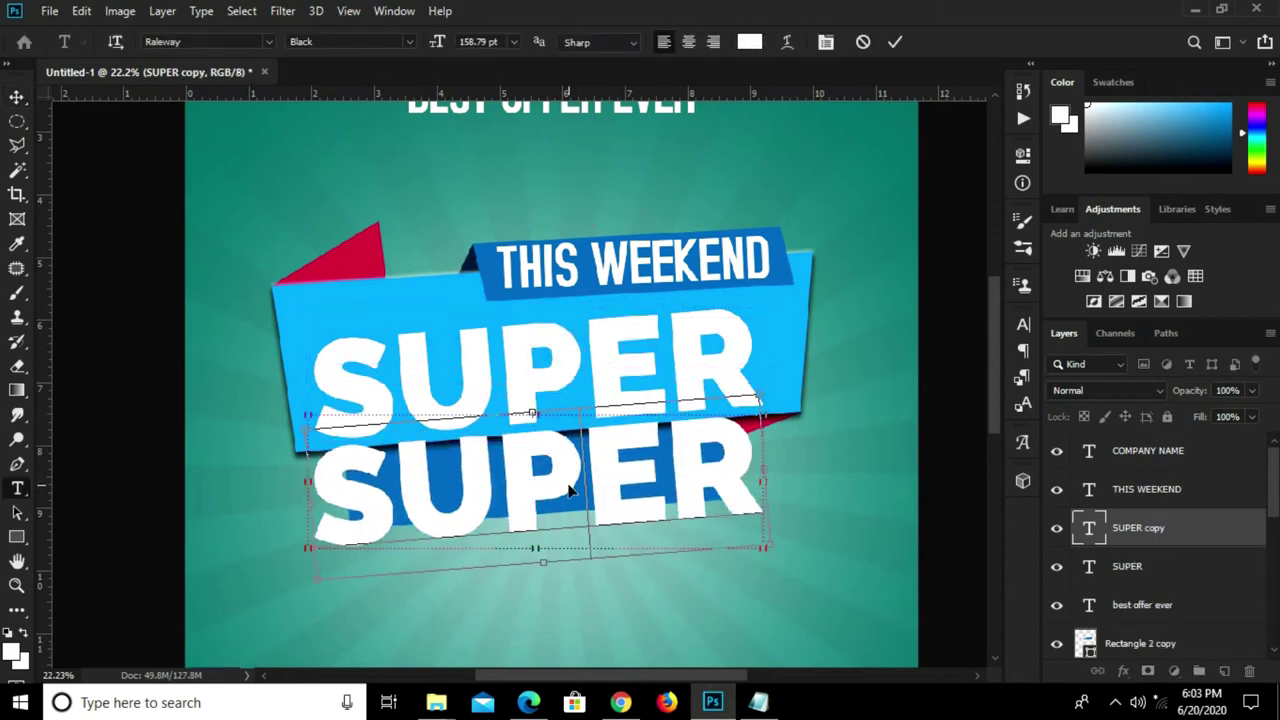
double_click(568, 490)
type("SALE")
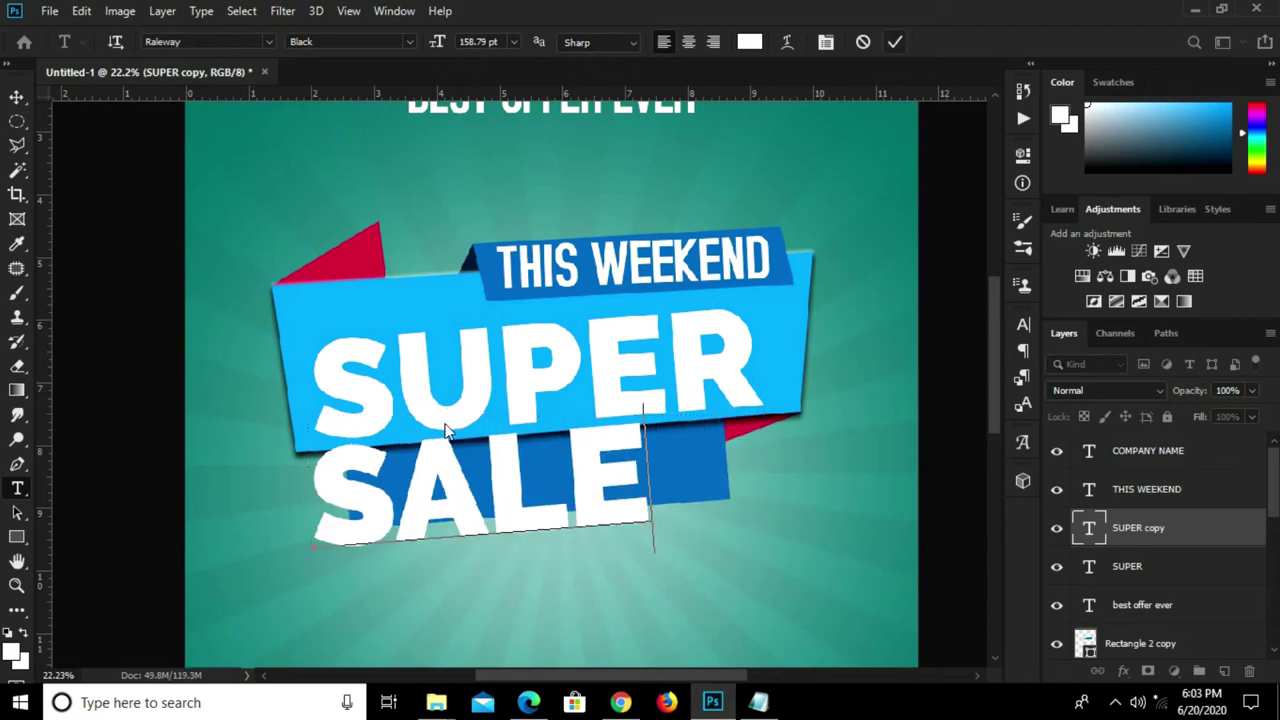
key("ctrl+Return")
- Shrink SALE to about 65% and place it on the lower blue banner
key("v")
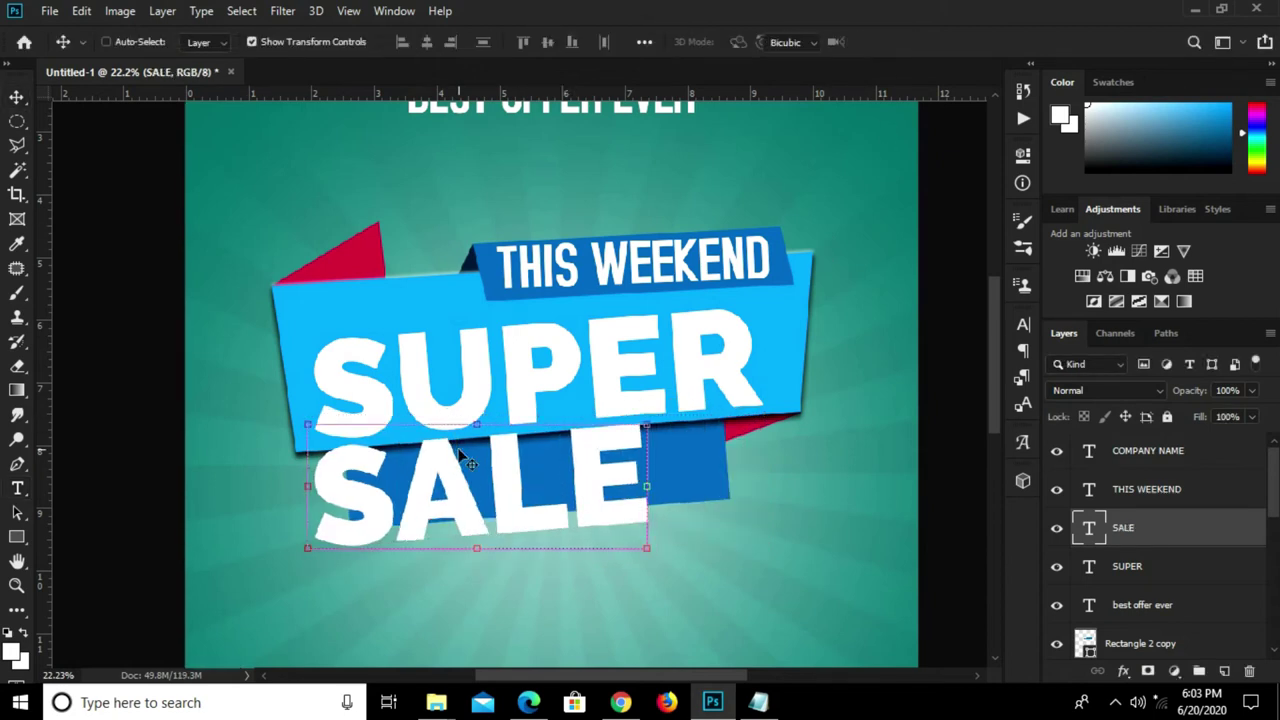
key("ctrl+t")
left_click_drag(481, 404, 488, 455)
mouse_move(508, 523)
left_mouse_down()
mouse_move(550, 480)
mouse_move(554, 492)
left_mouse_up()
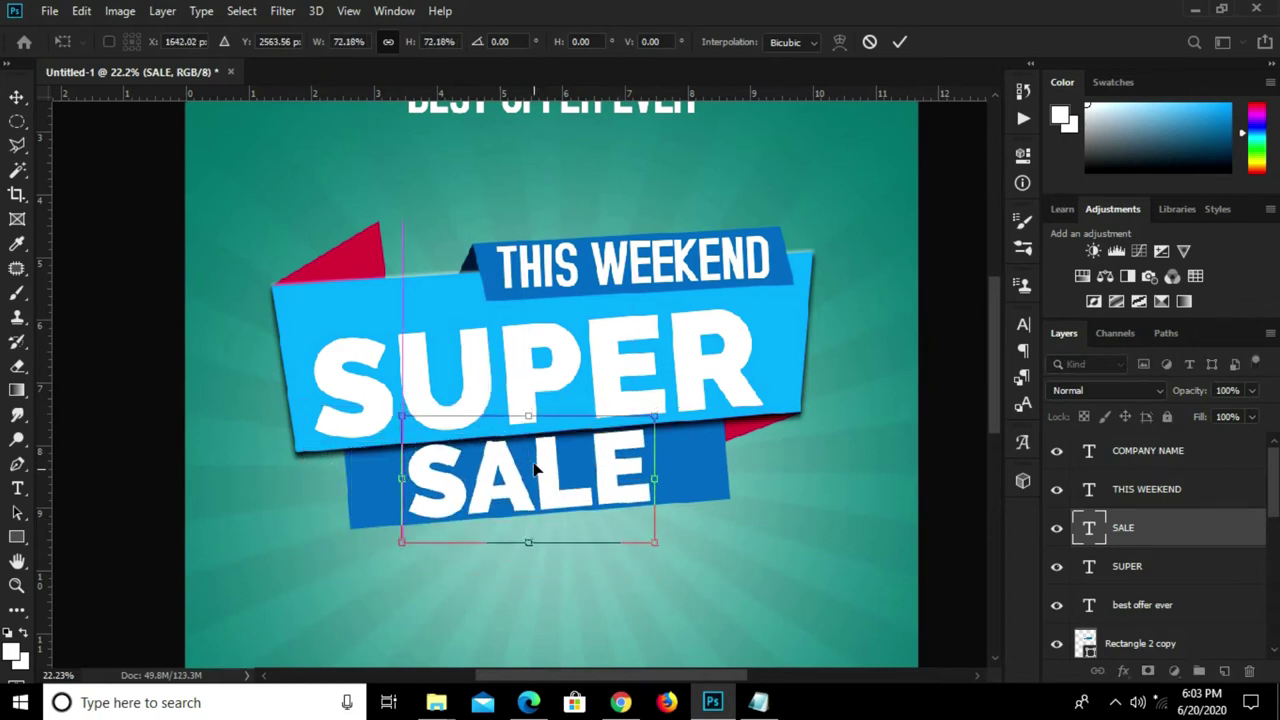
left_click_drag(536, 423, 535, 436)
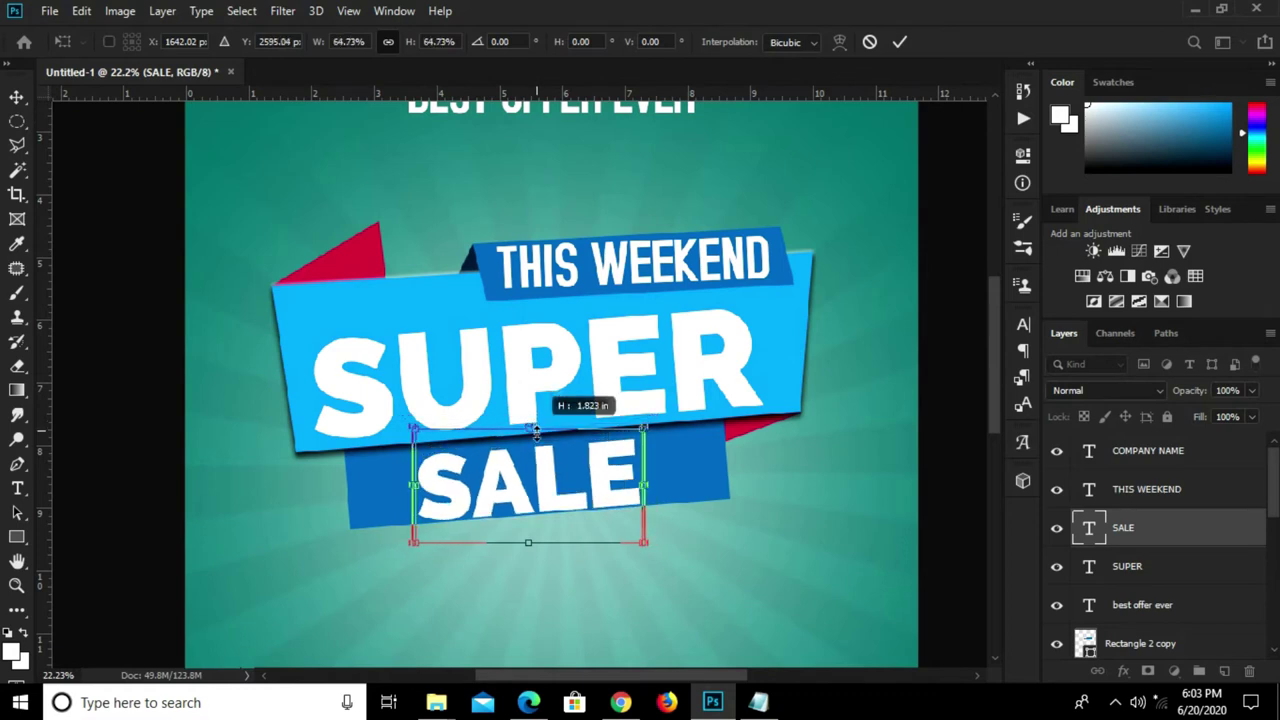
key("Return")
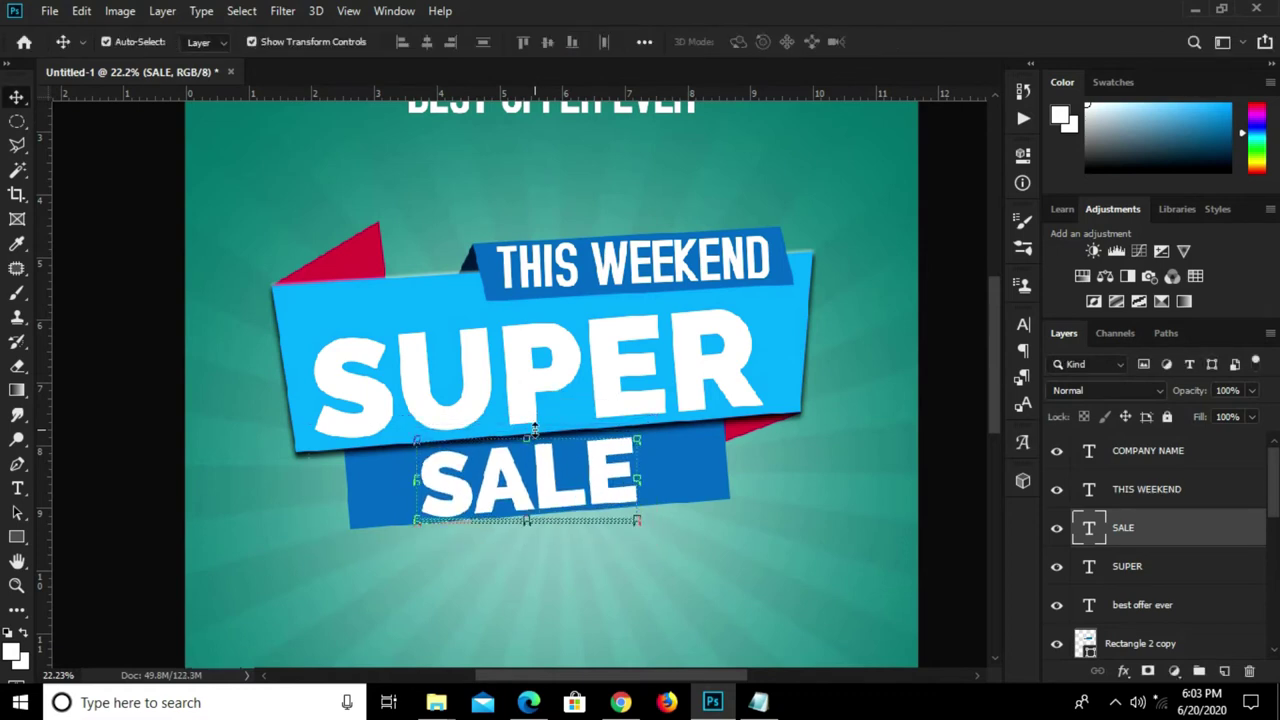
- Nudge SALE up slightly and rotate it to match the banner
left_click(966, 460)
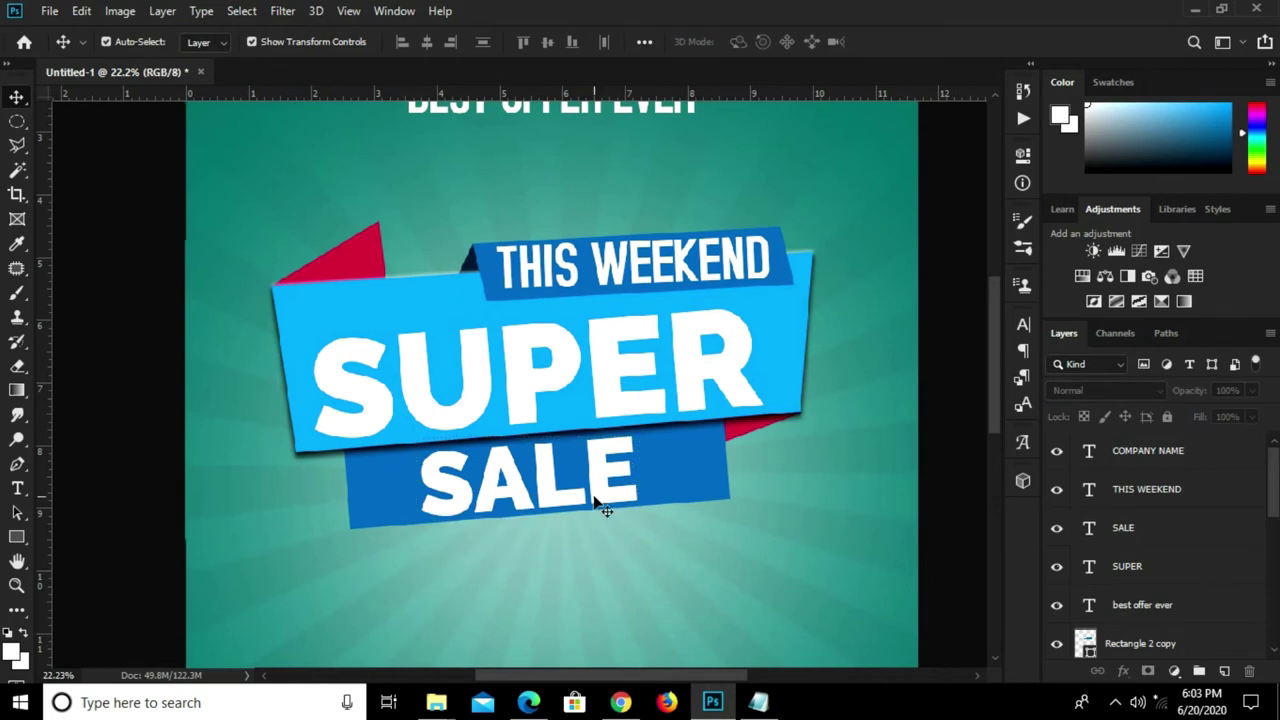
left_click(603, 497)
key("shift+Up")
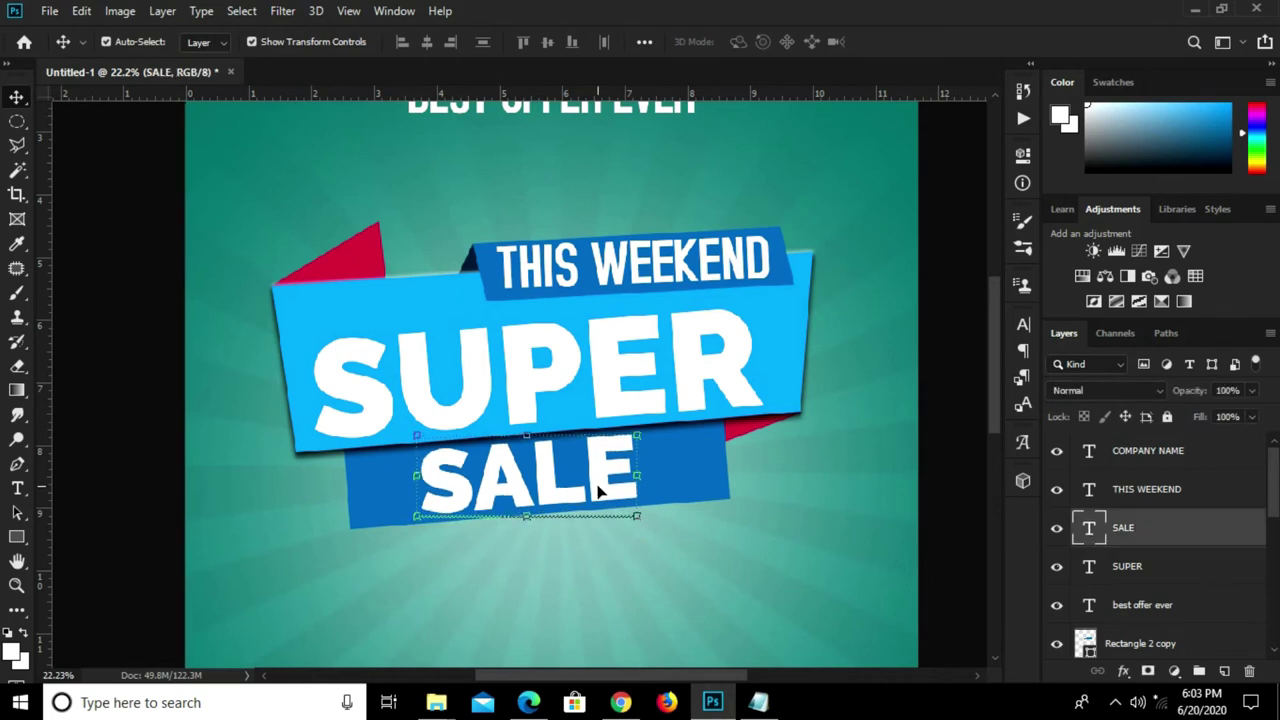
scroll(652, 502, "up", 3)
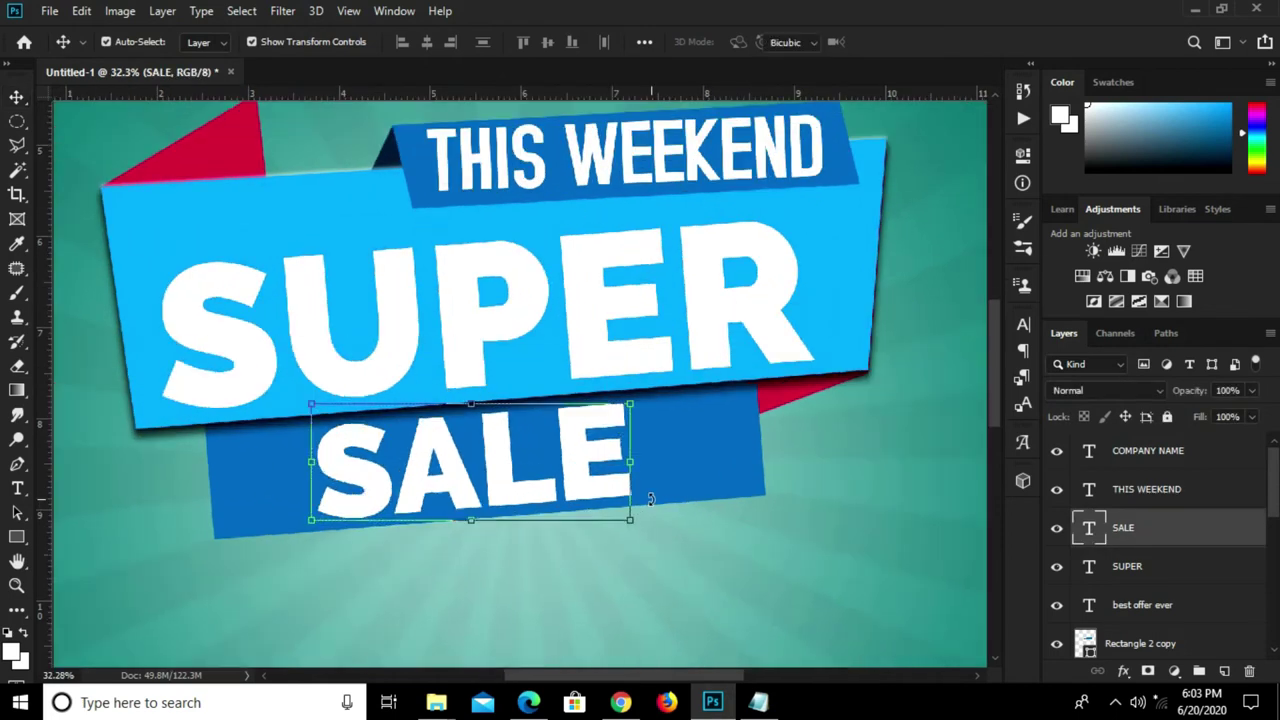
key("ctrl+t")
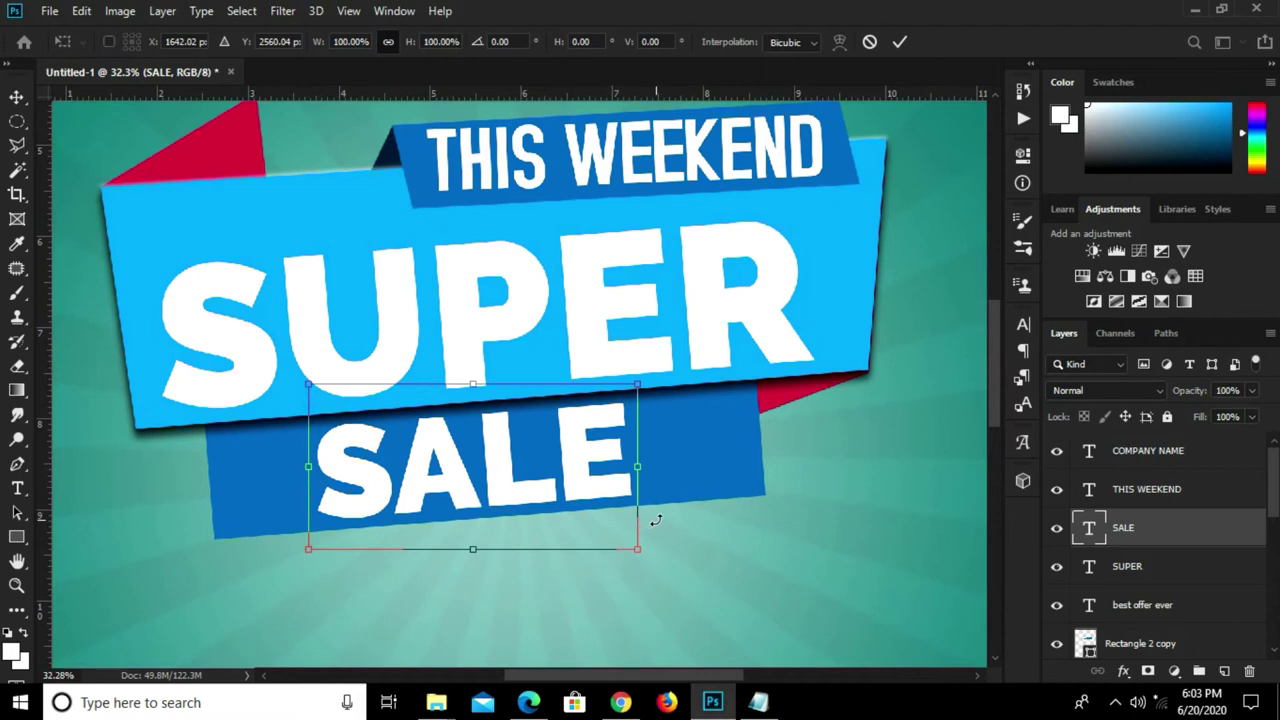
left_click_drag(656, 520, 657, 516)
left_click(899, 41)
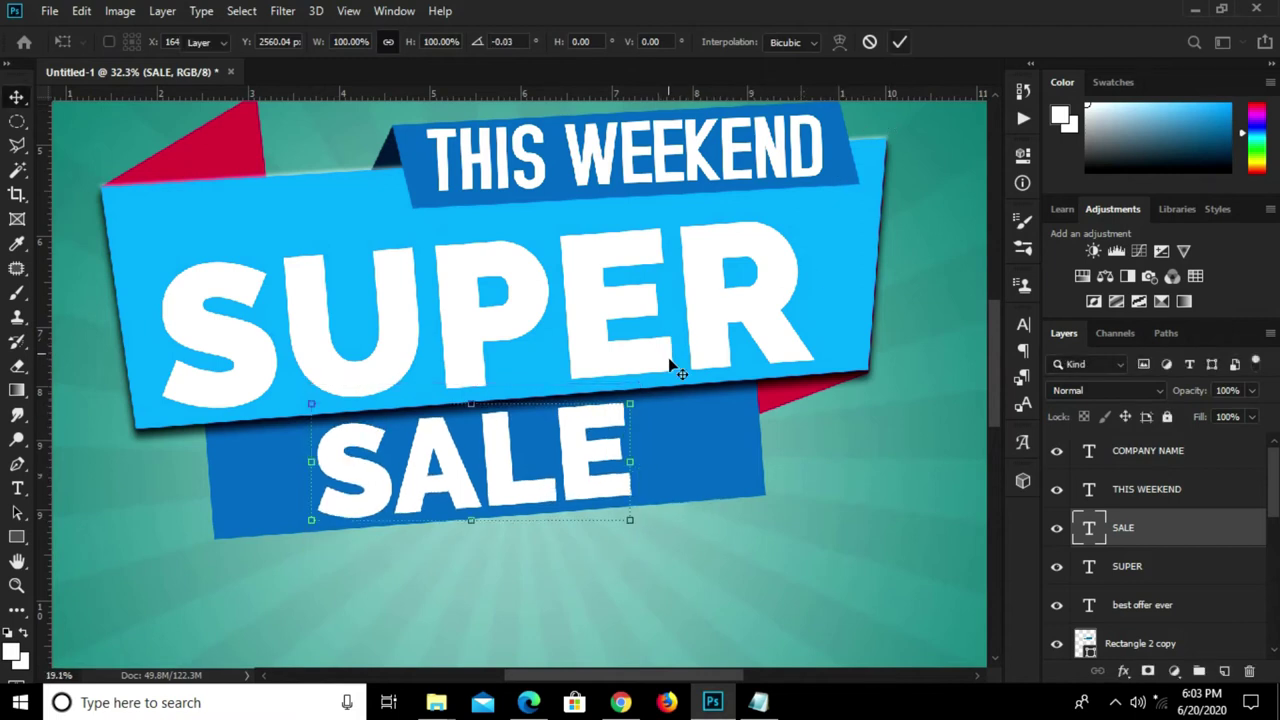
scroll(671, 350, "down", 3)
left_click(912, 313)
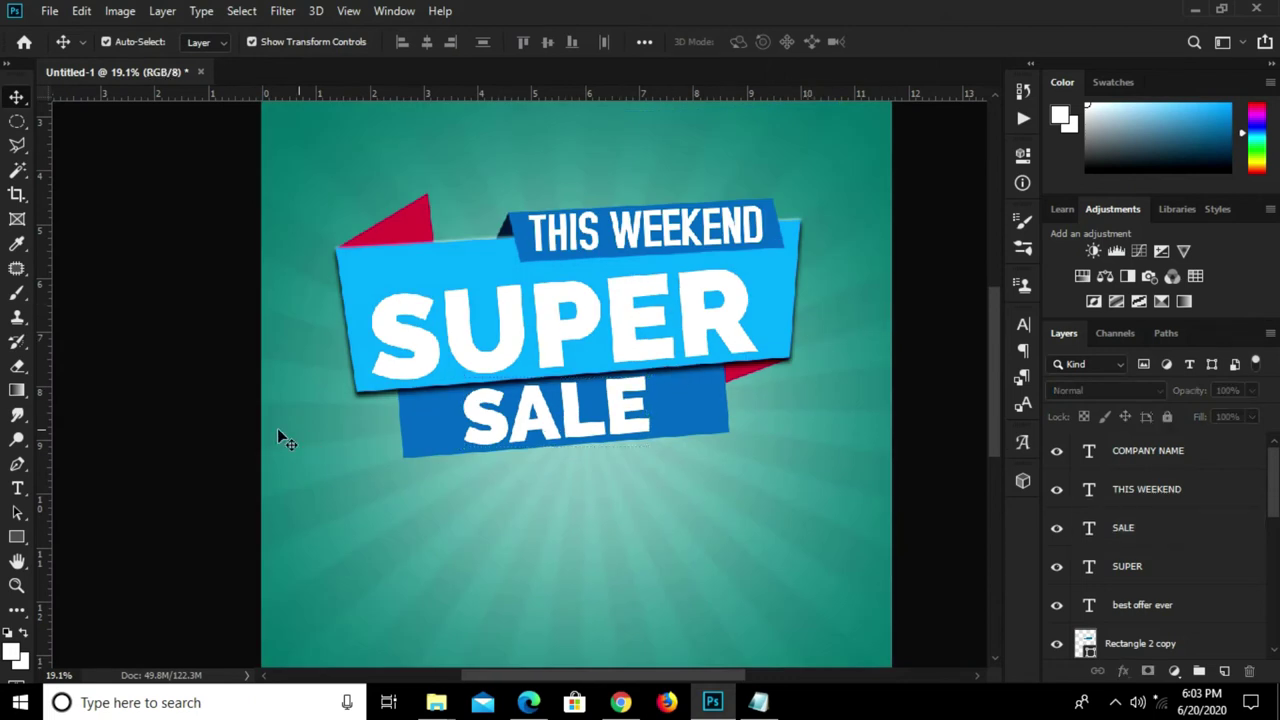
left_click(674, 406)
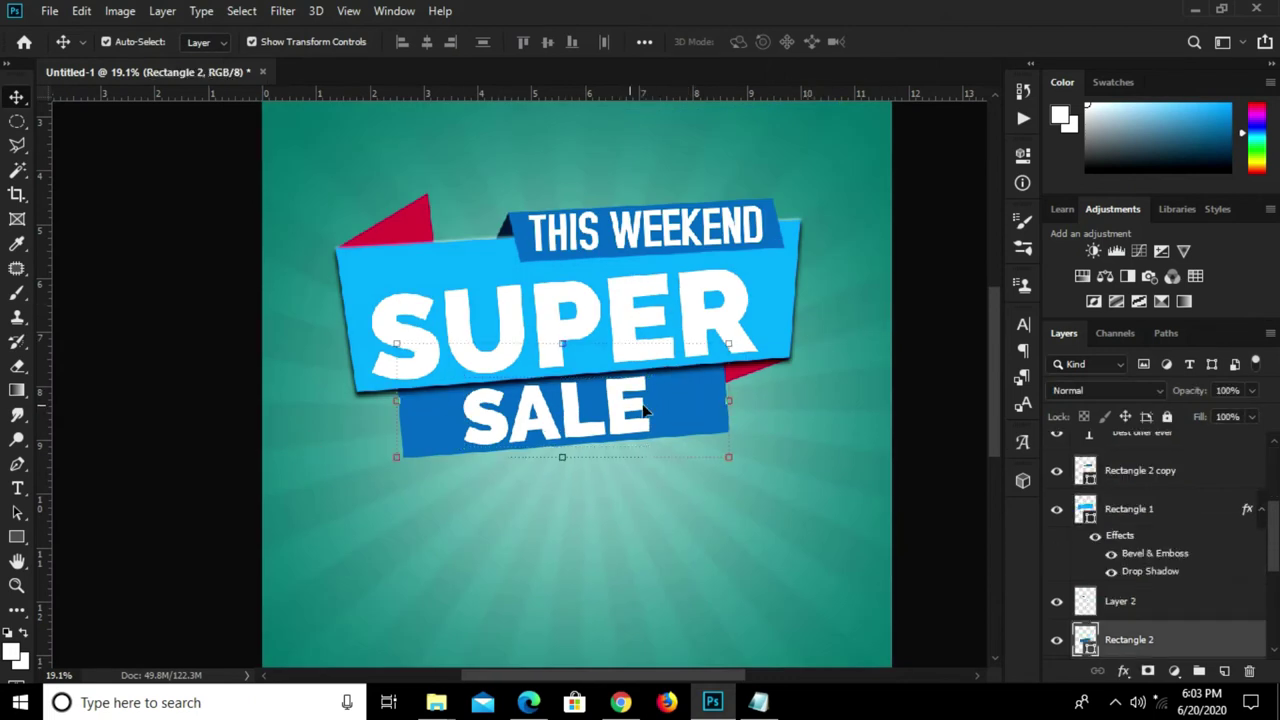
- Add a Gradient Overlay to Rectangle 2 and move its middle colour stop to 57%
scroll(1147, 627, "down", 2)
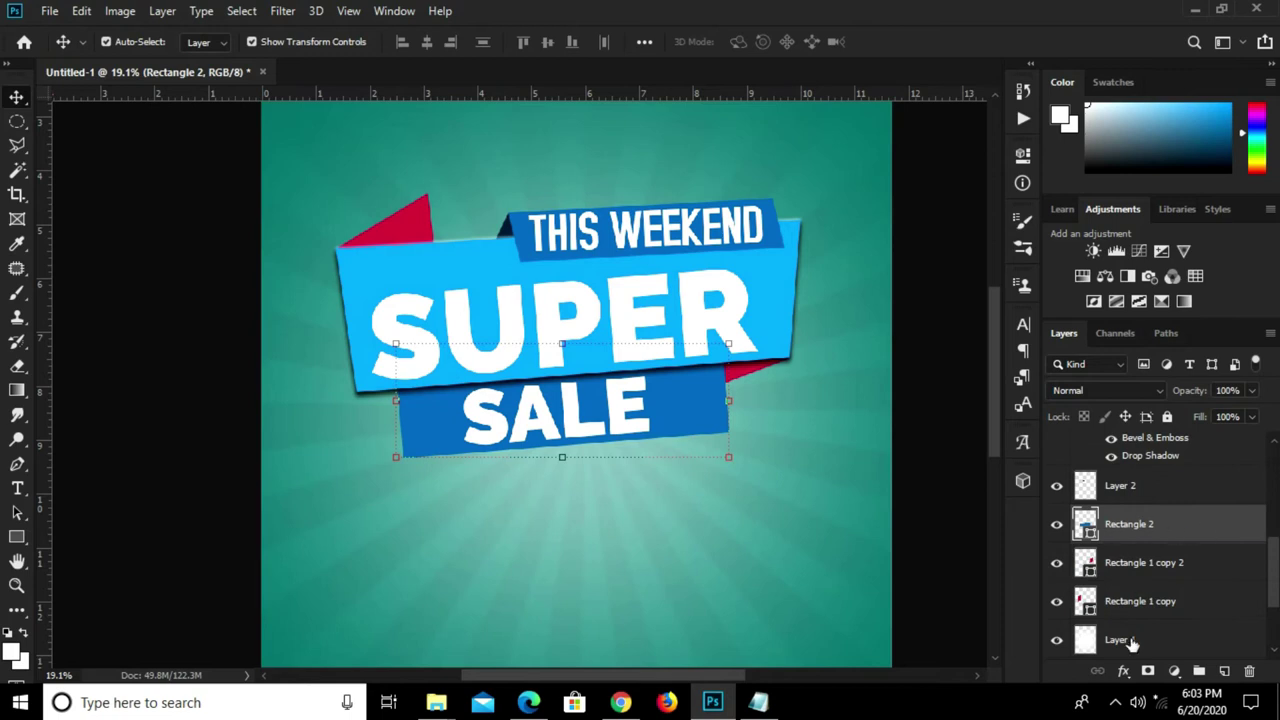
left_click(1122, 671)
left_click(1157, 610)
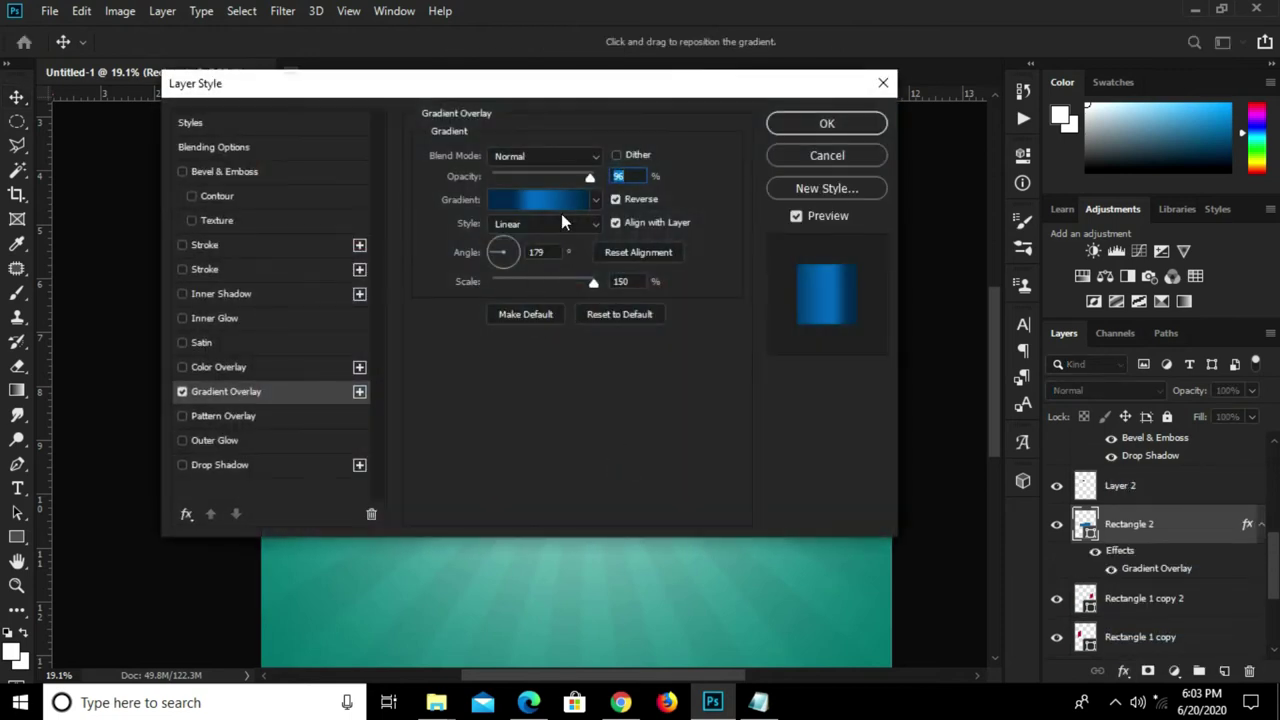
left_click(559, 203)
left_click_drag(620, 392, 656, 392)
- Set the left gradient stop to navy 002e48 and the 57% stop to bright blue 006abb
left_click(440, 393)
left_click(527, 472)
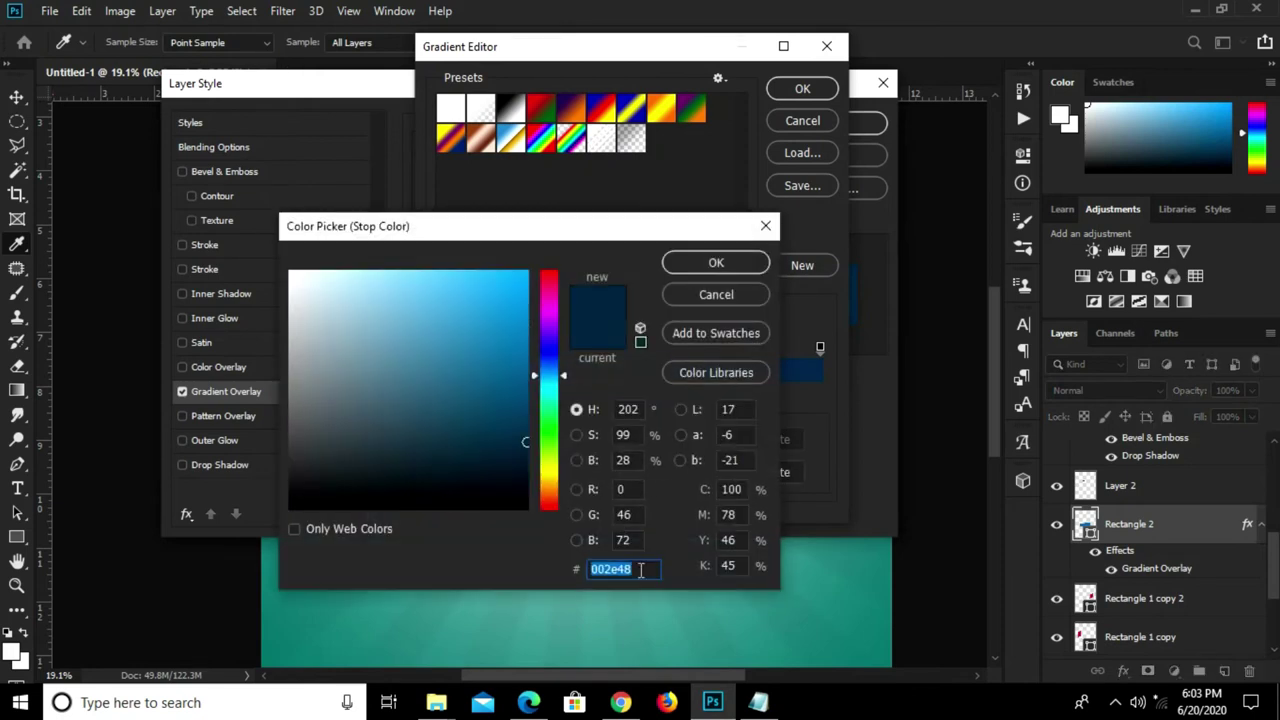
left_click(715, 260)
left_click(658, 390)
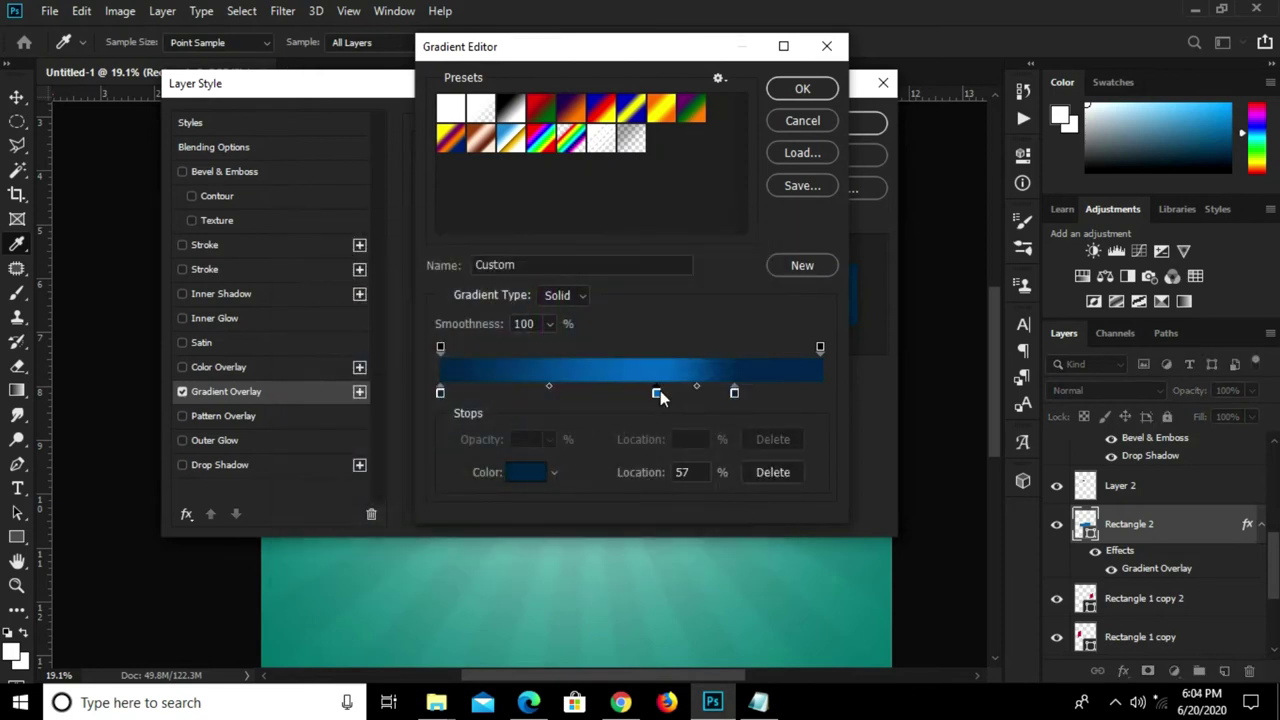
left_click(526, 472)
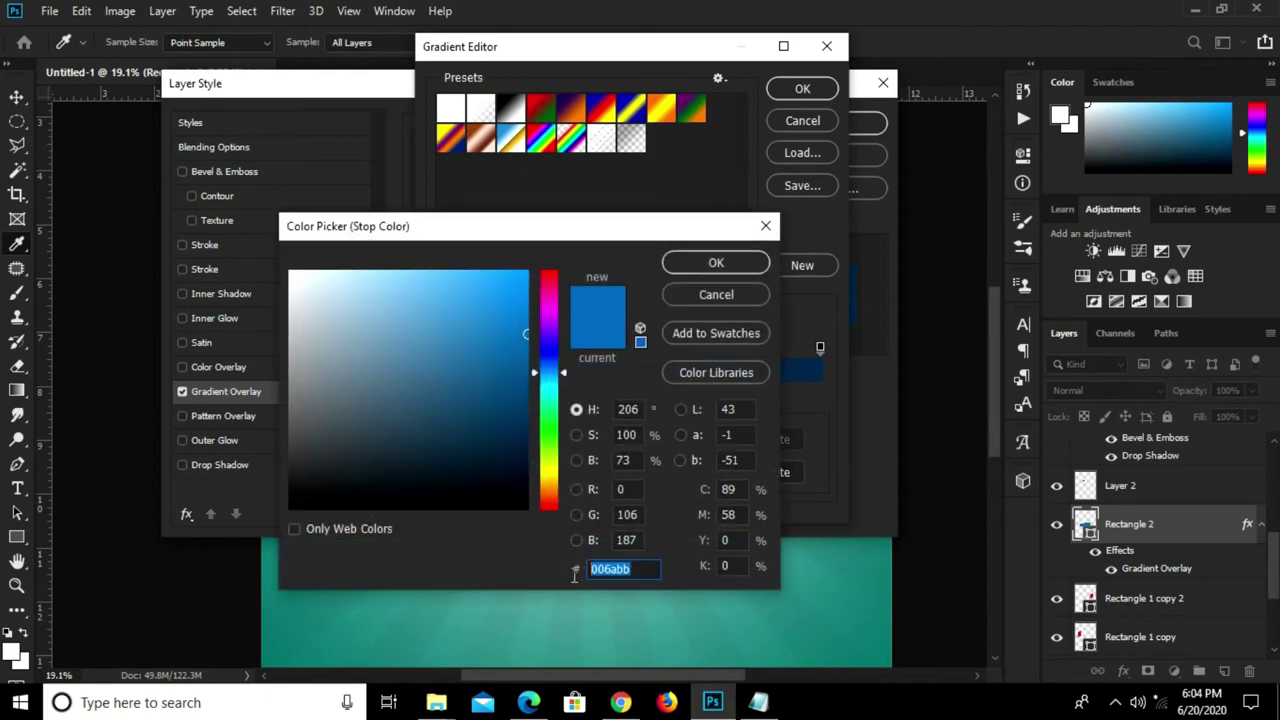
left_click(714, 262)
- Set the 77% stop to dark blue 043153 and apply the gradient overlay
left_click(735, 393)
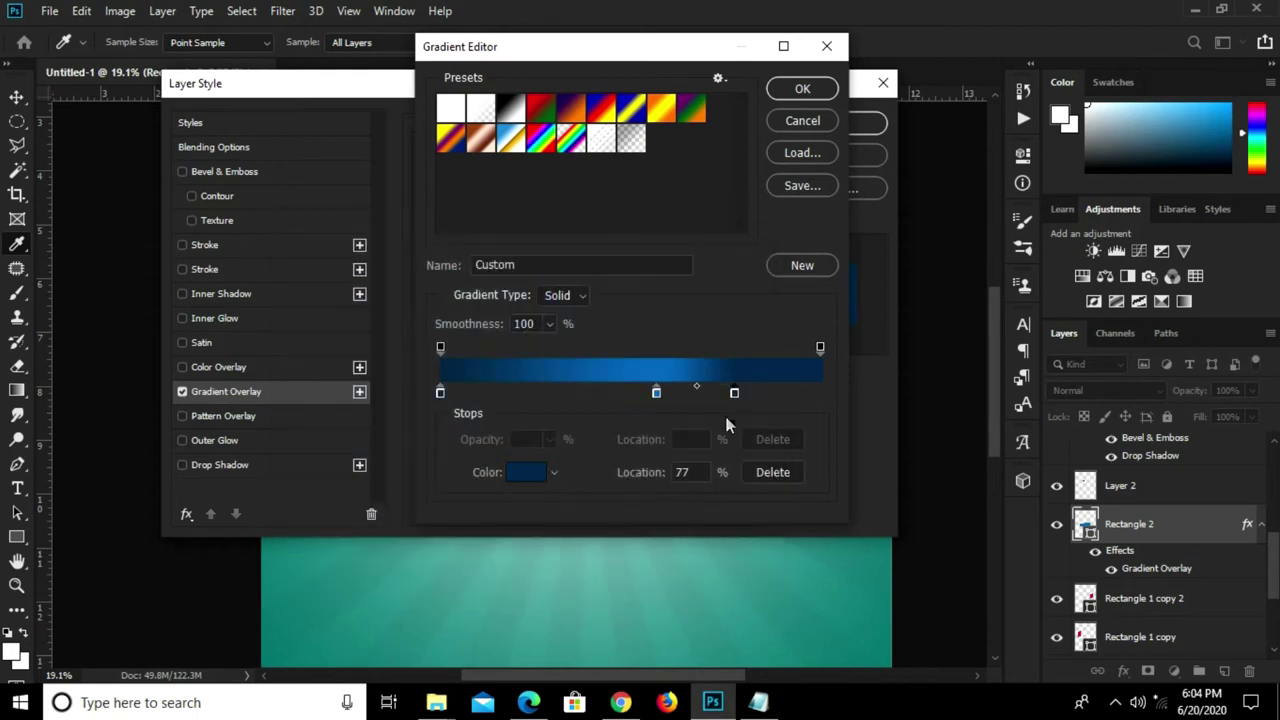
left_click(529, 472)
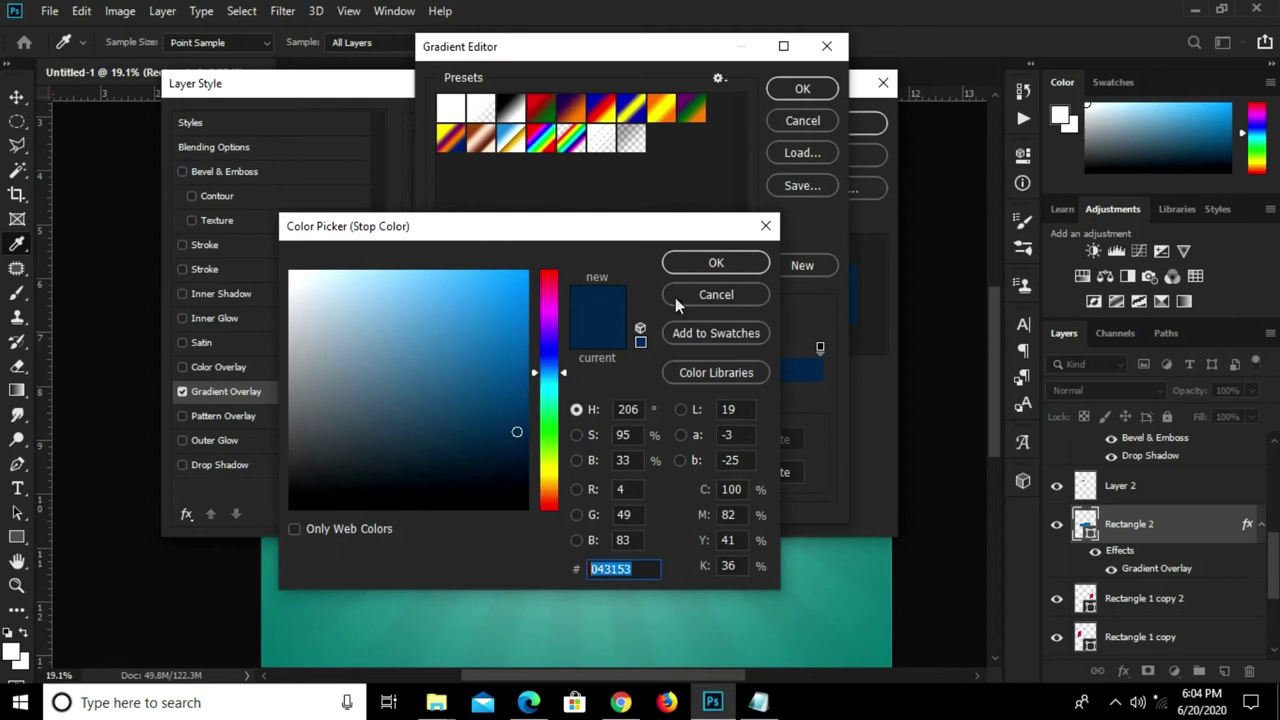
left_click(697, 266)
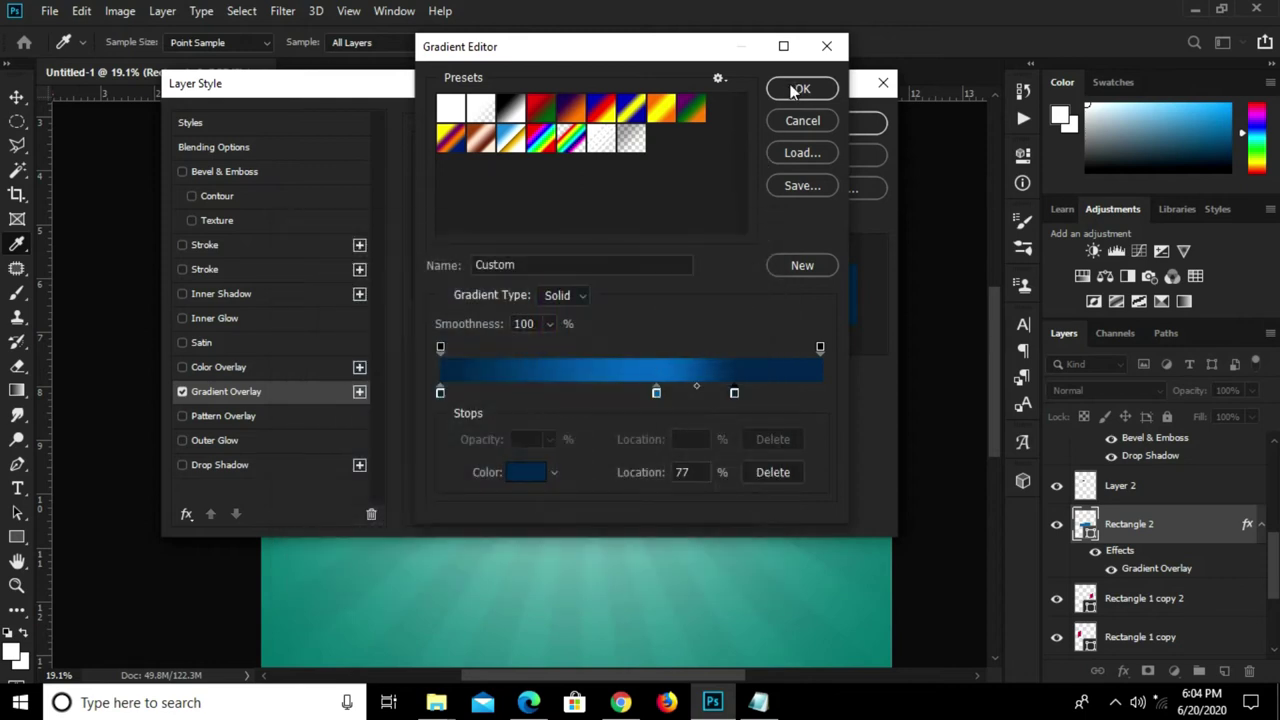
left_click(800, 89)
left_click(828, 122)
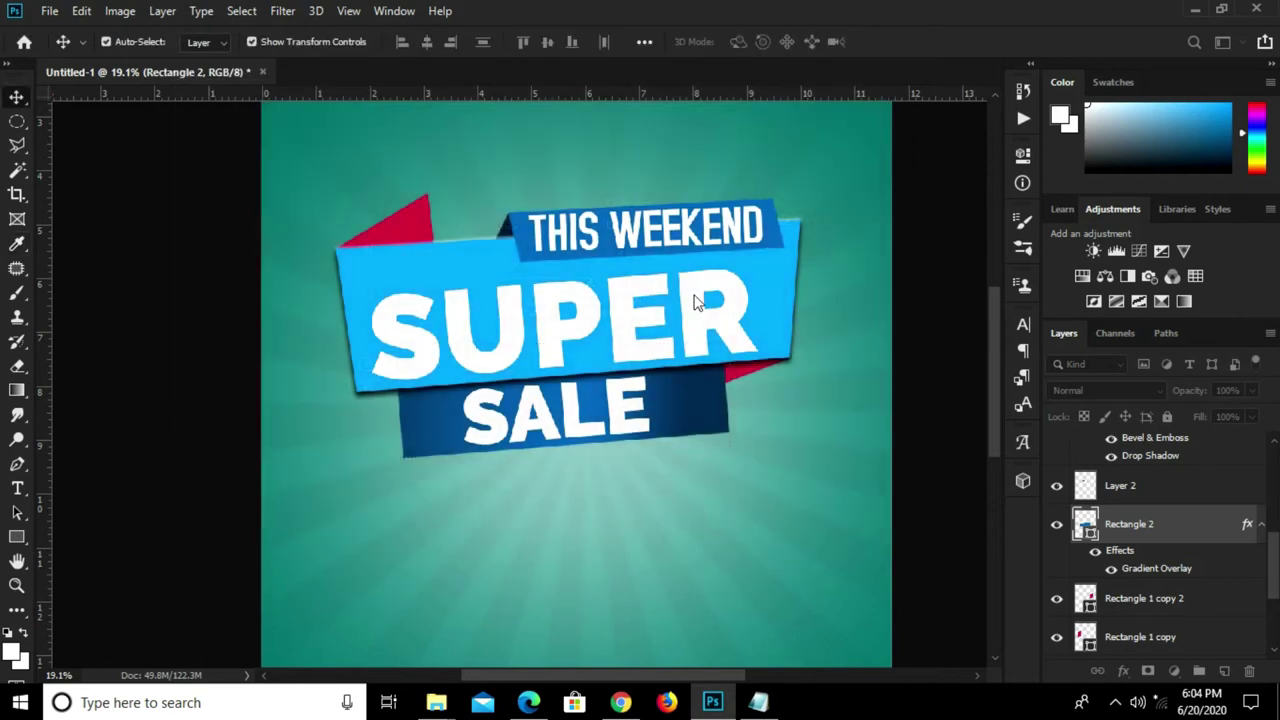
left_click(205, 405)
- On a new layer, outline triangle corners with the Pen Tool below the banner
scroll(266, 400, "down", 2)
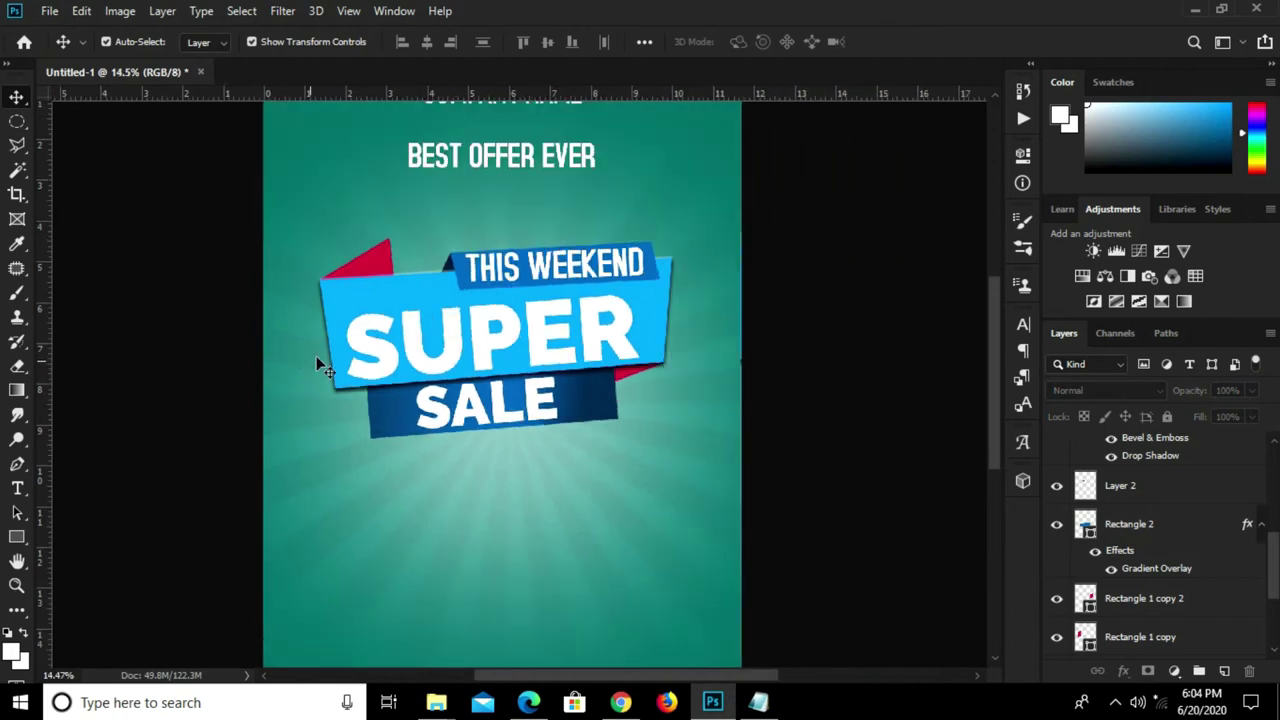
left_click(18, 465)
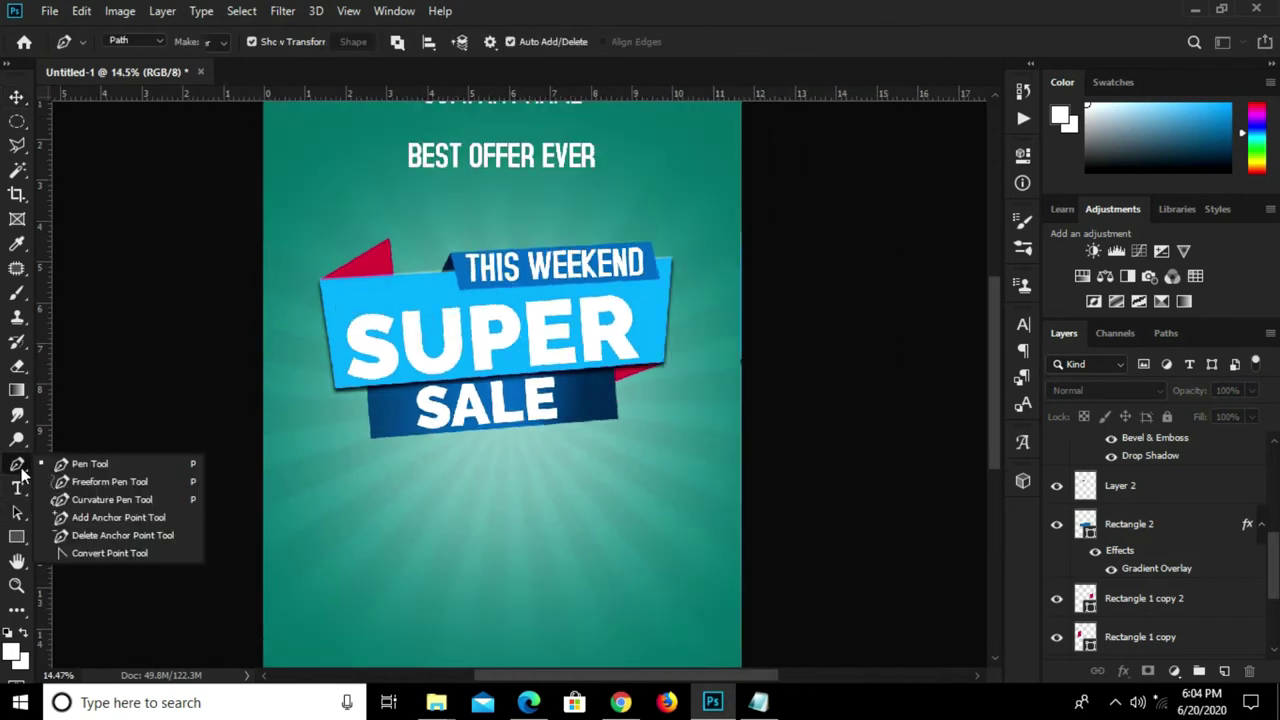
left_click(89, 467)
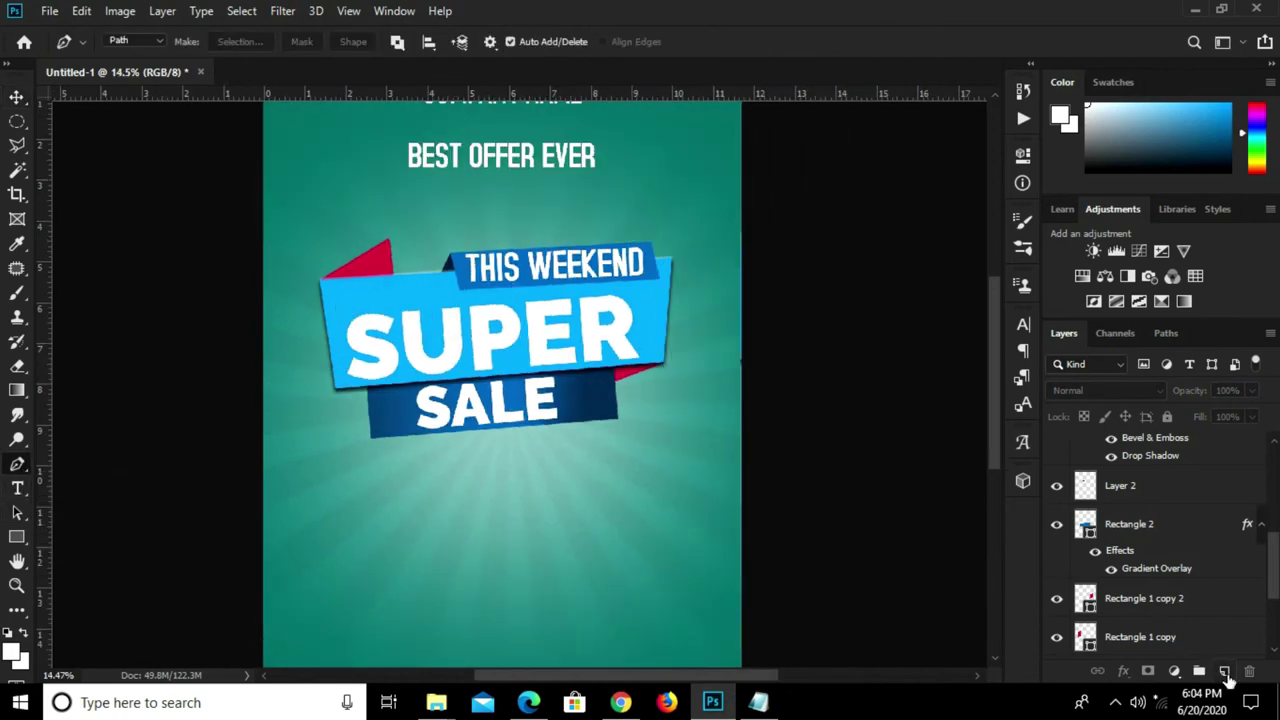
left_click(1226, 673)
left_click(389, 480)
left_click(397, 522)
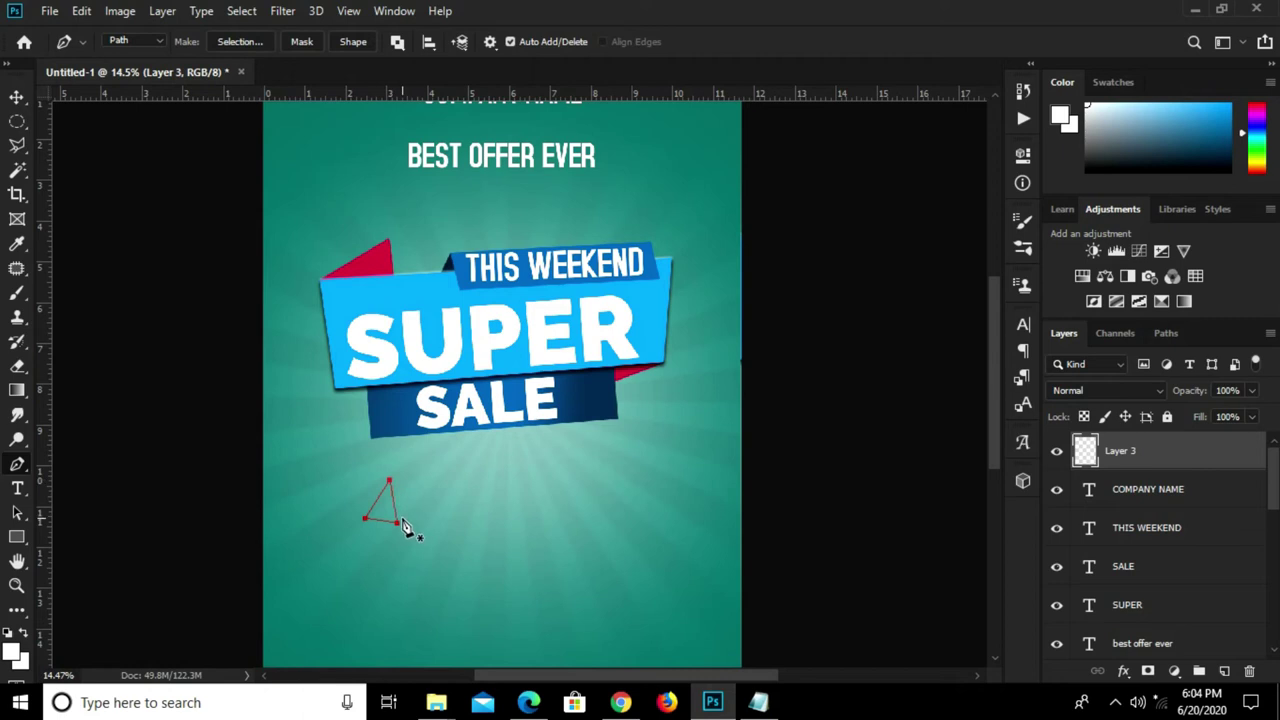
- Give the new triangle layer a light blue Color Overlay
key("v")
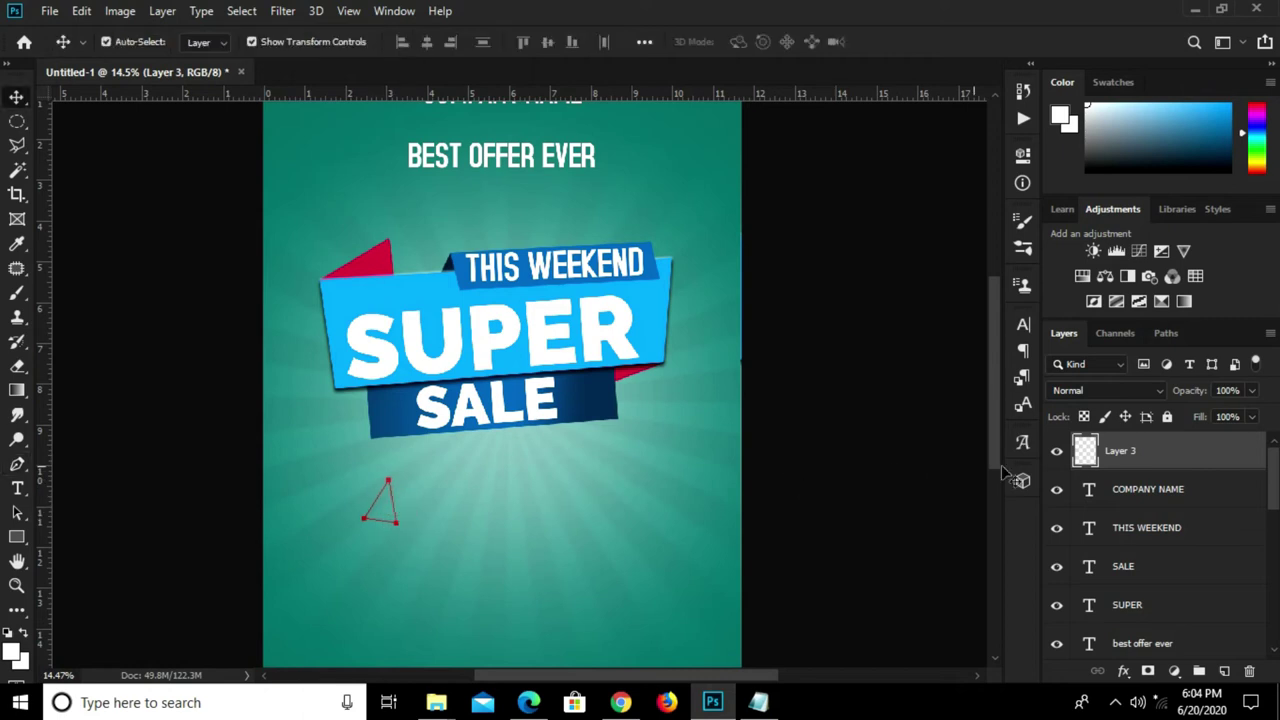
left_click(1121, 675)
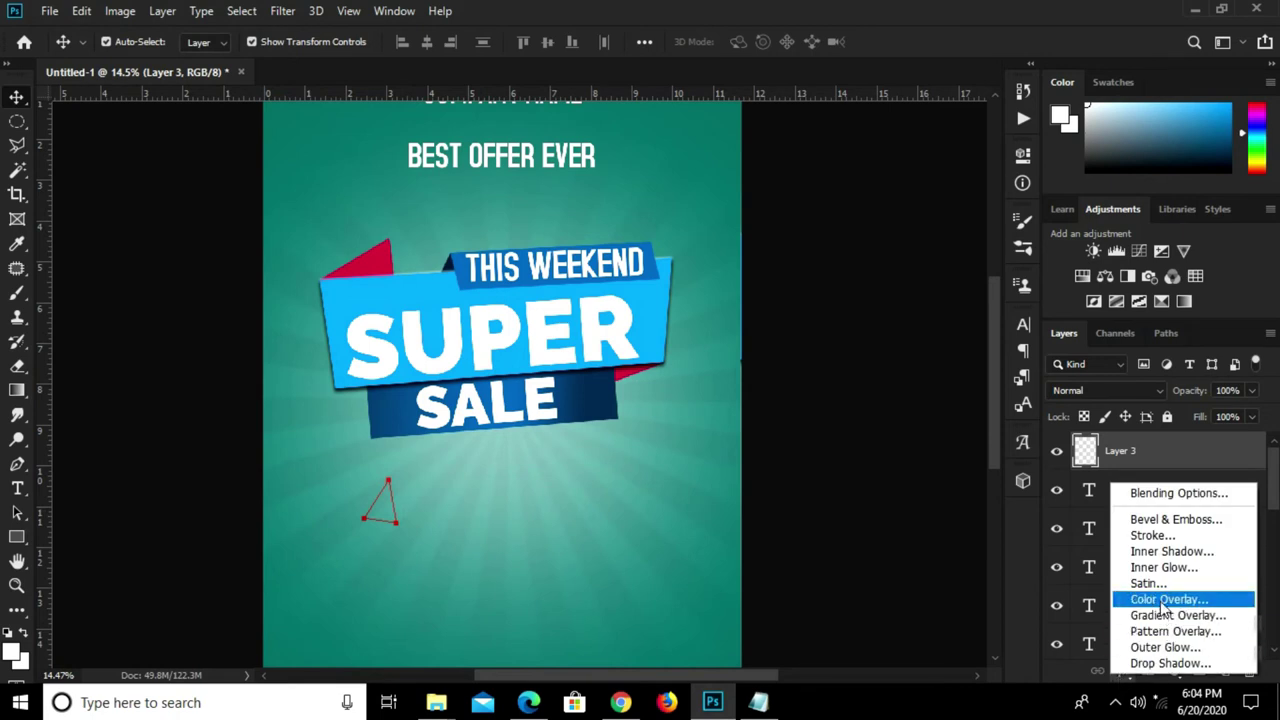
left_click(837, 617)
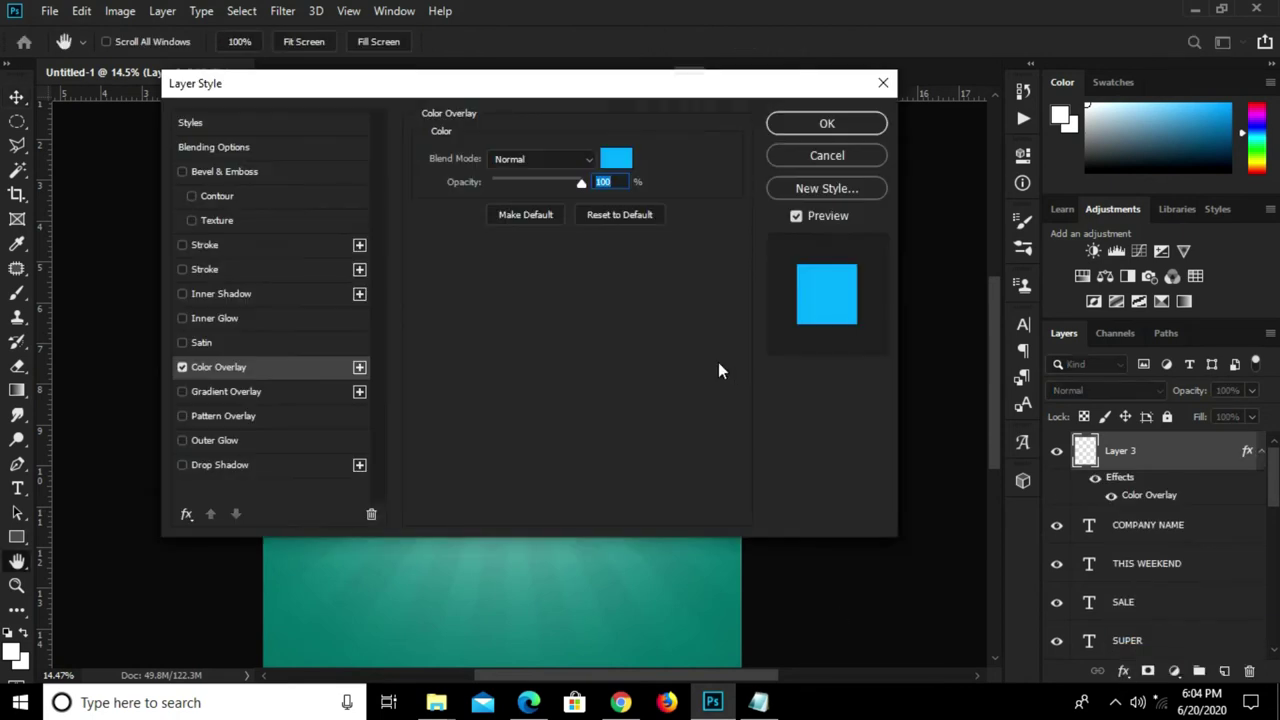
left_click(816, 131)
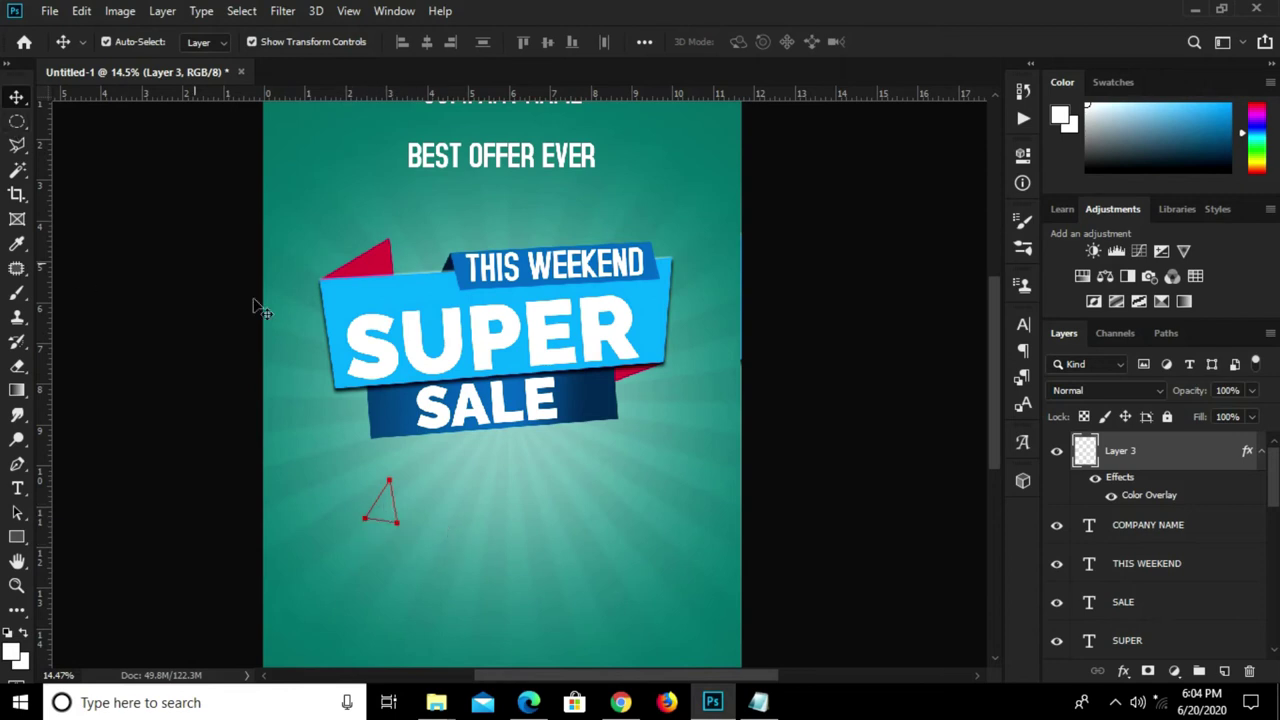
- Convert the small triangle's path outline below the banner into a selection
right_click(378, 498)
left_click(375, 492)
left_click(18, 465)
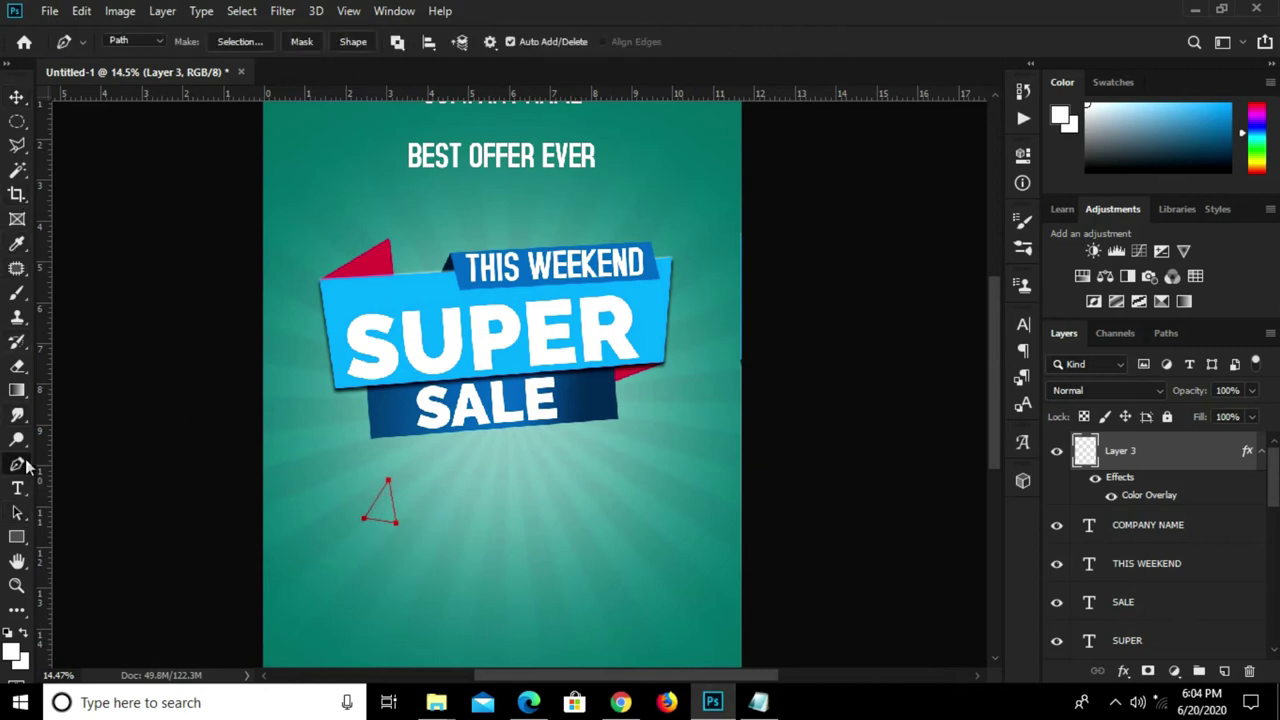
right_click(380, 502)
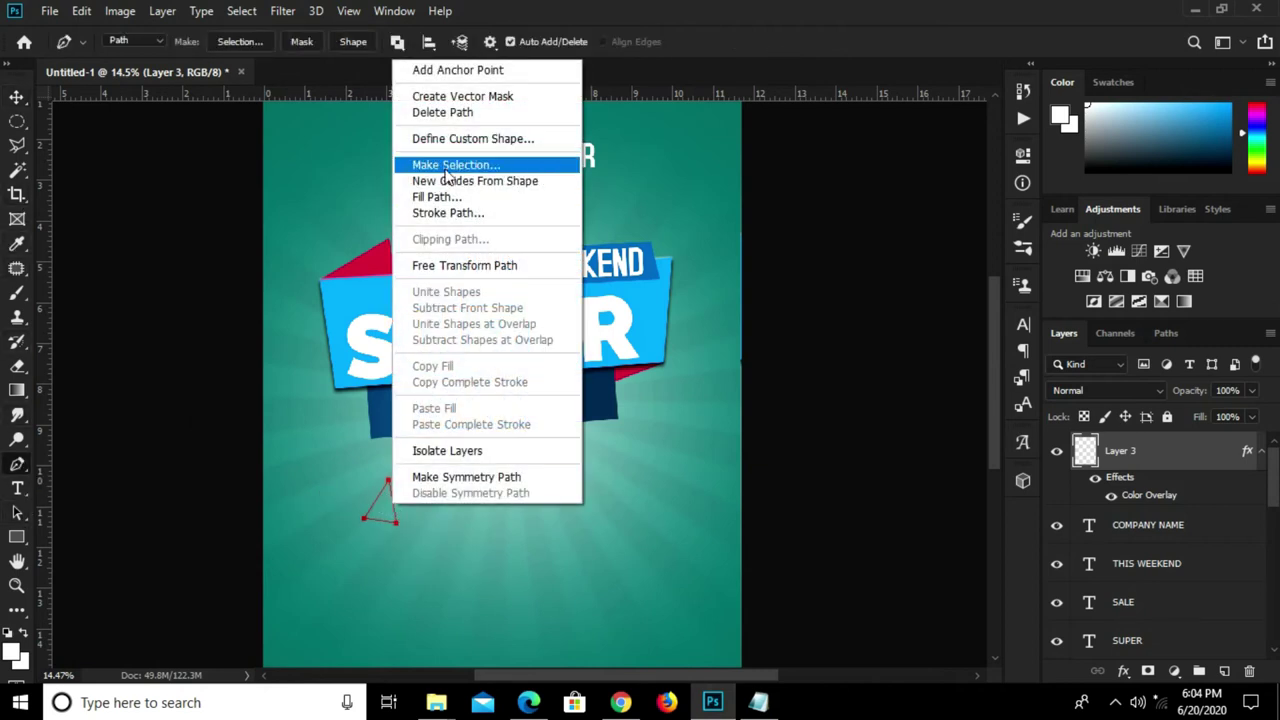
left_click(465, 163)
left_click(720, 168)
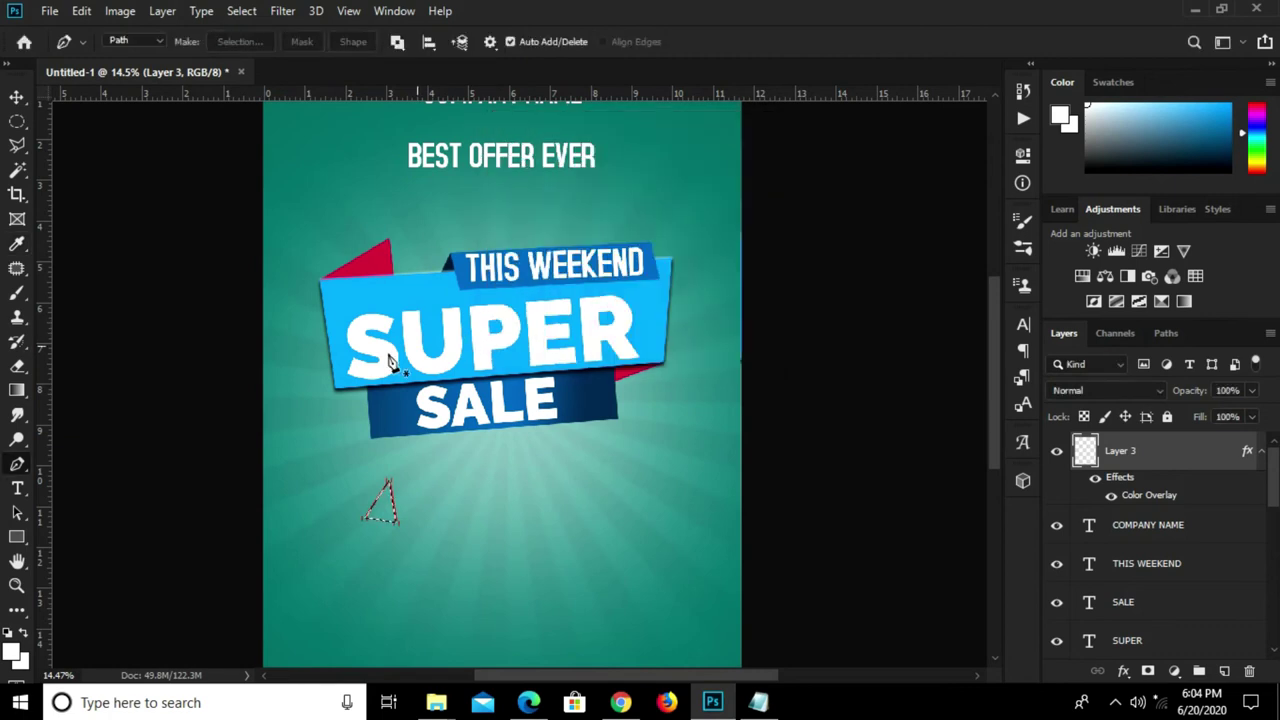
- Fill the triangle selection with a solid colour sampled from the banner artwork
left_click(17, 122)
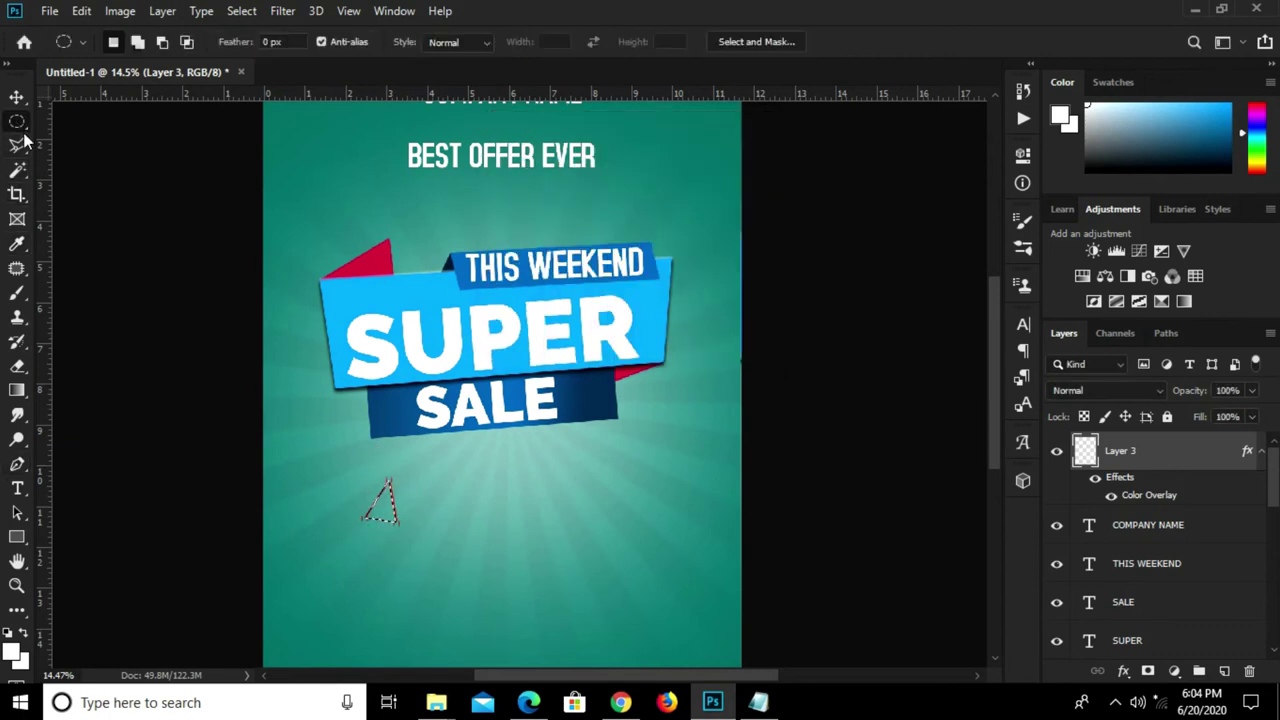
right_click(388, 512)
left_click(420, 395)
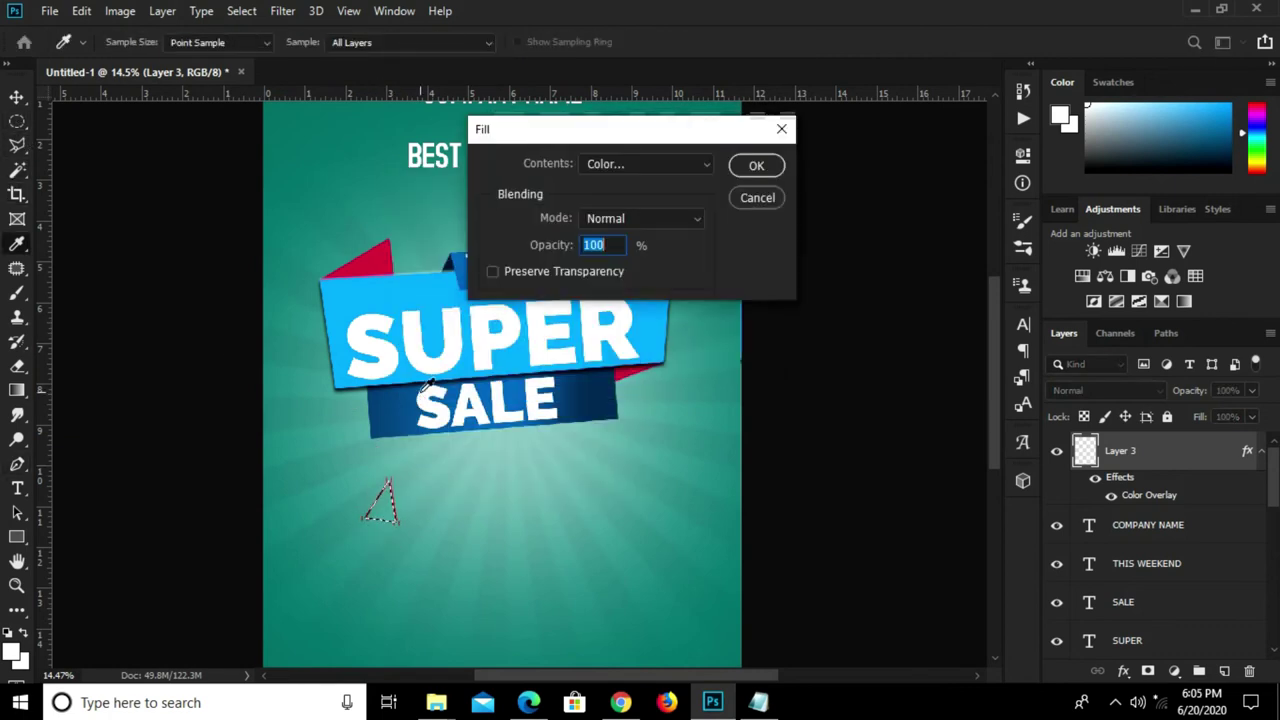
left_click(699, 163)
left_click(608, 212)
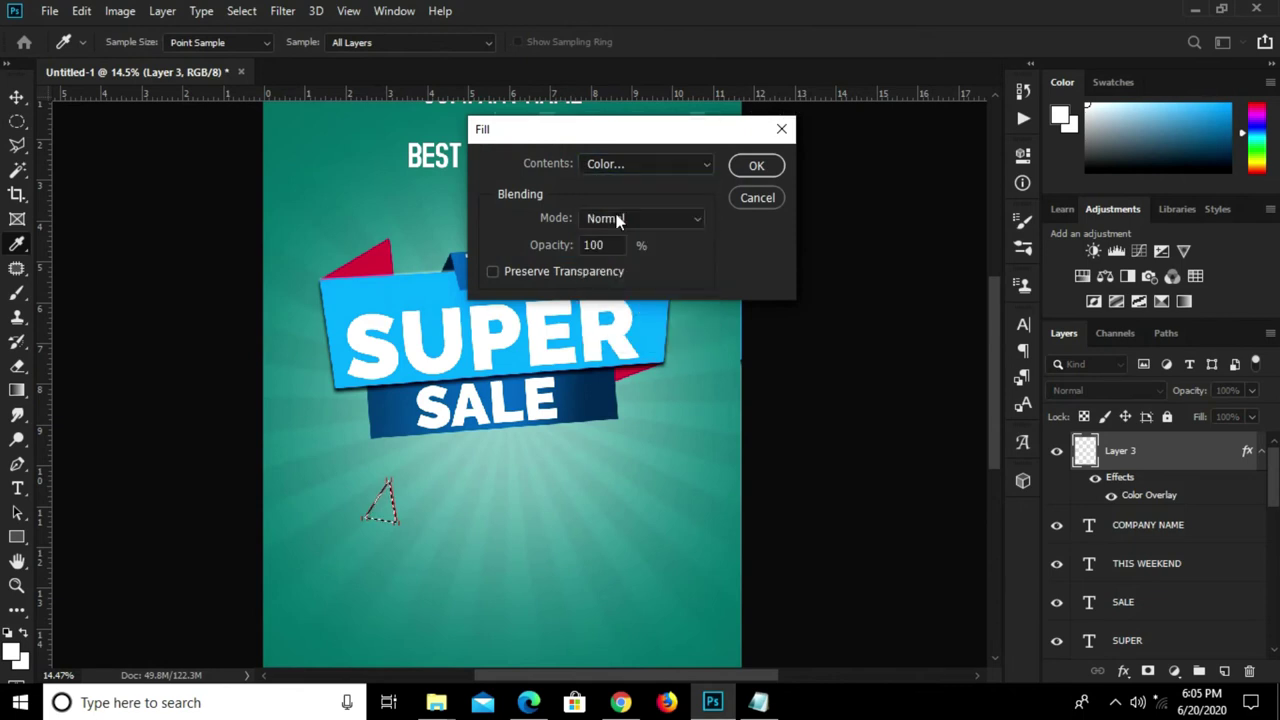
left_click_drag(482, 230, 723, 323)
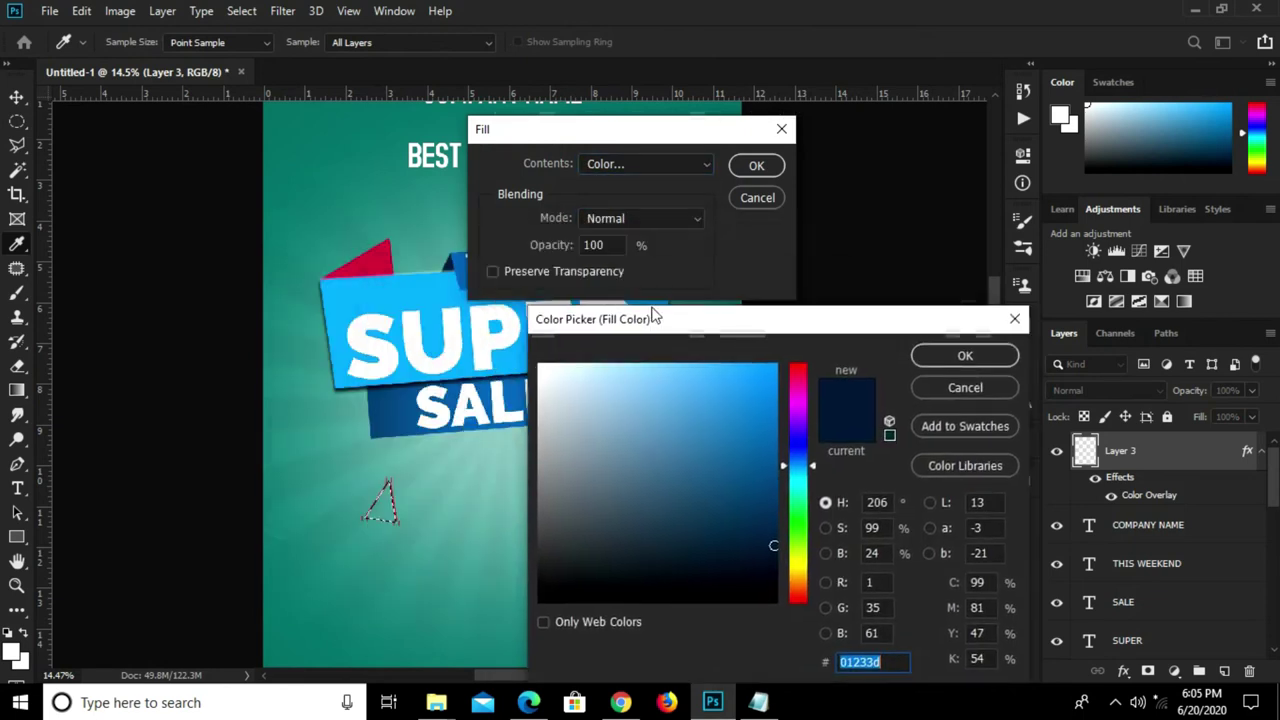
left_click(380, 250)
left_click(933, 360)
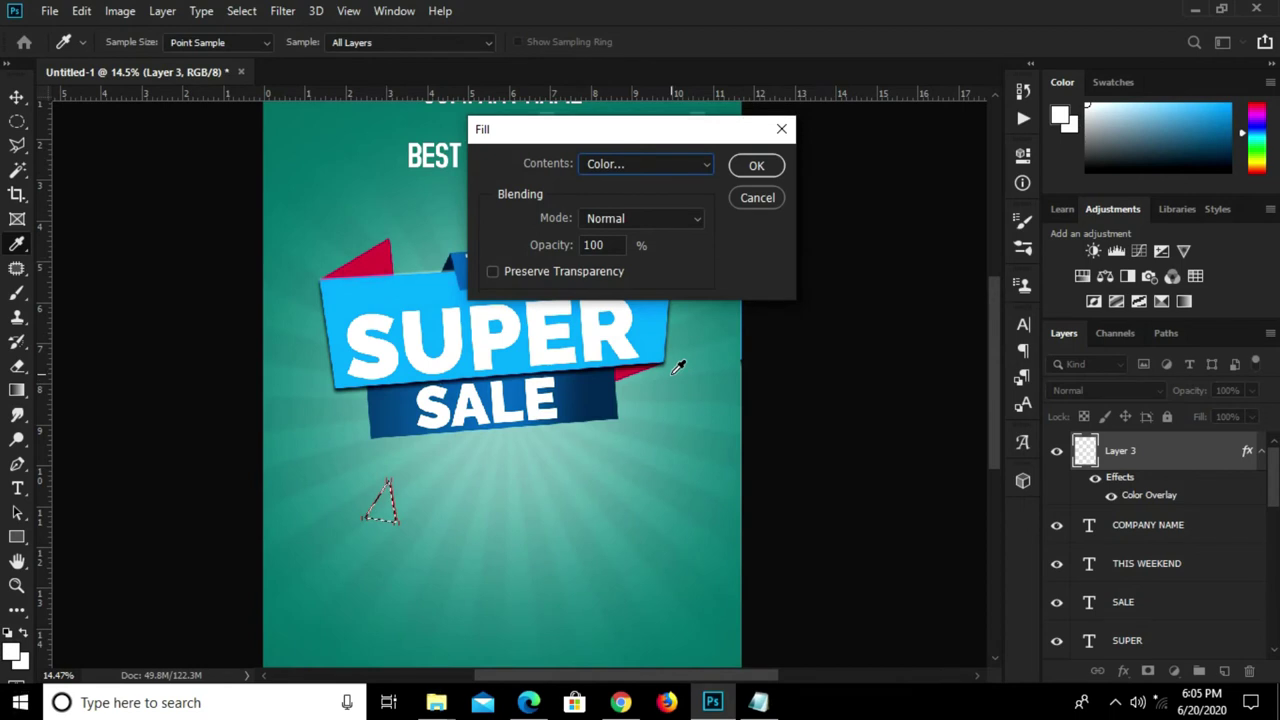
left_click(748, 166)
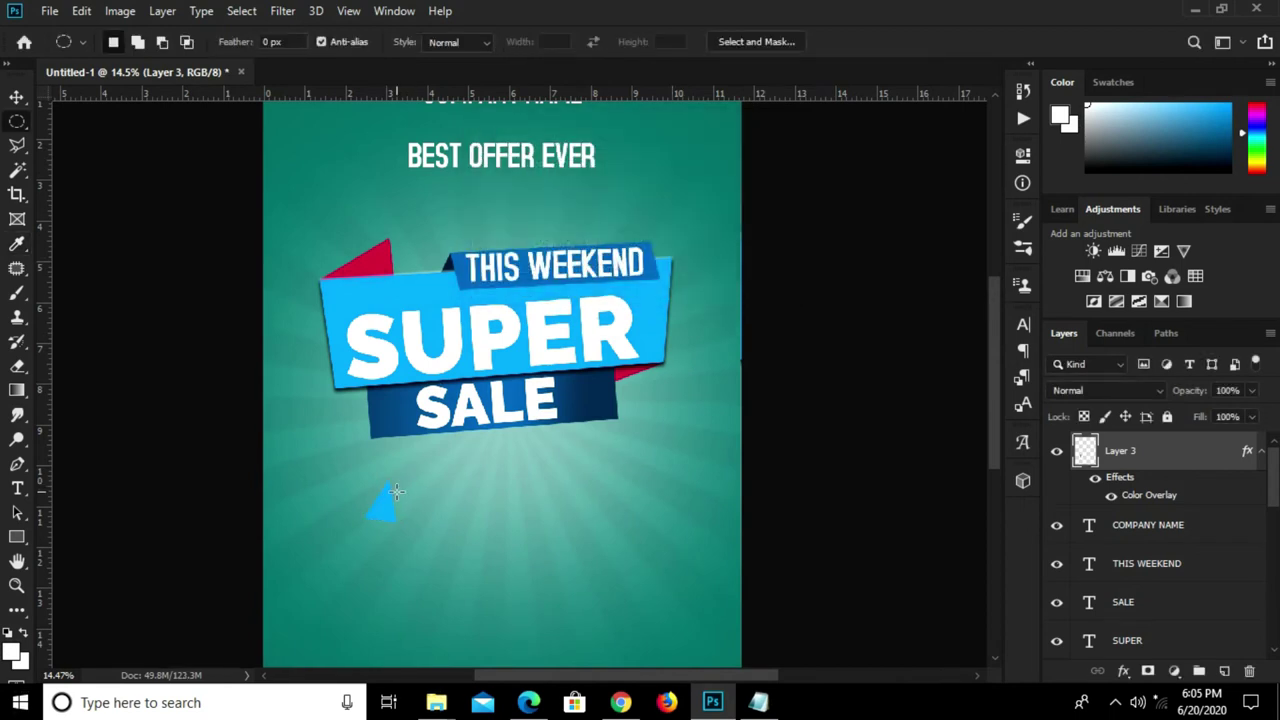
- Move the blue triangle against the banner's right end and rotate it to point back
key("v")
left_click_drag(383, 503, 698, 320)
key("ctrl+t")
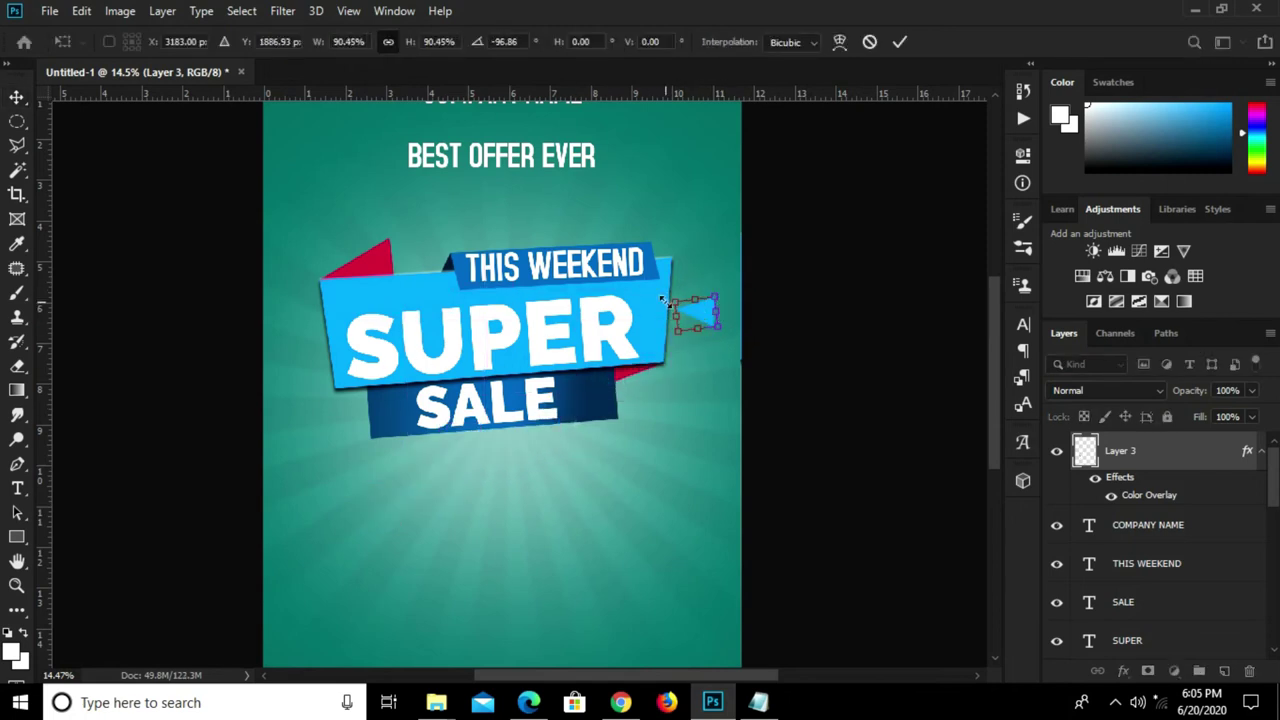
mouse_move(655, 302)
left_mouse_down()
mouse_move(722, 316)
mouse_move(709, 326)
left_mouse_up()
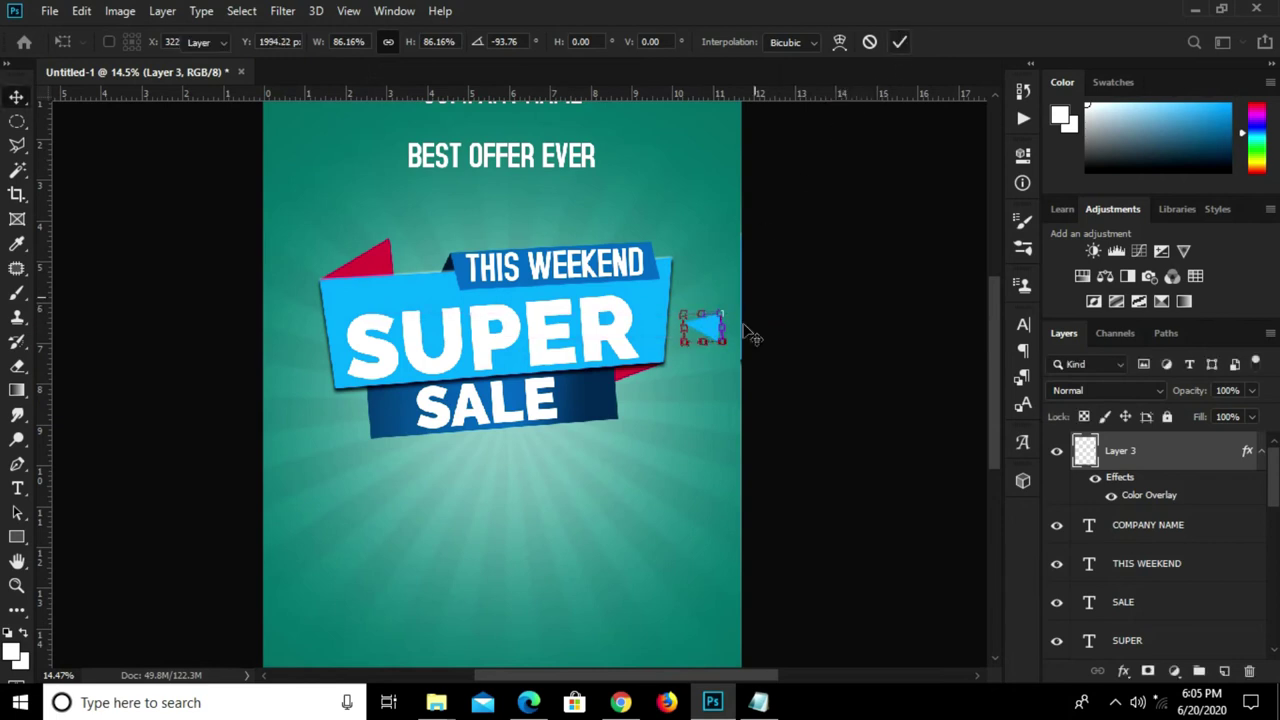
key("Return")
left_click(707, 330)
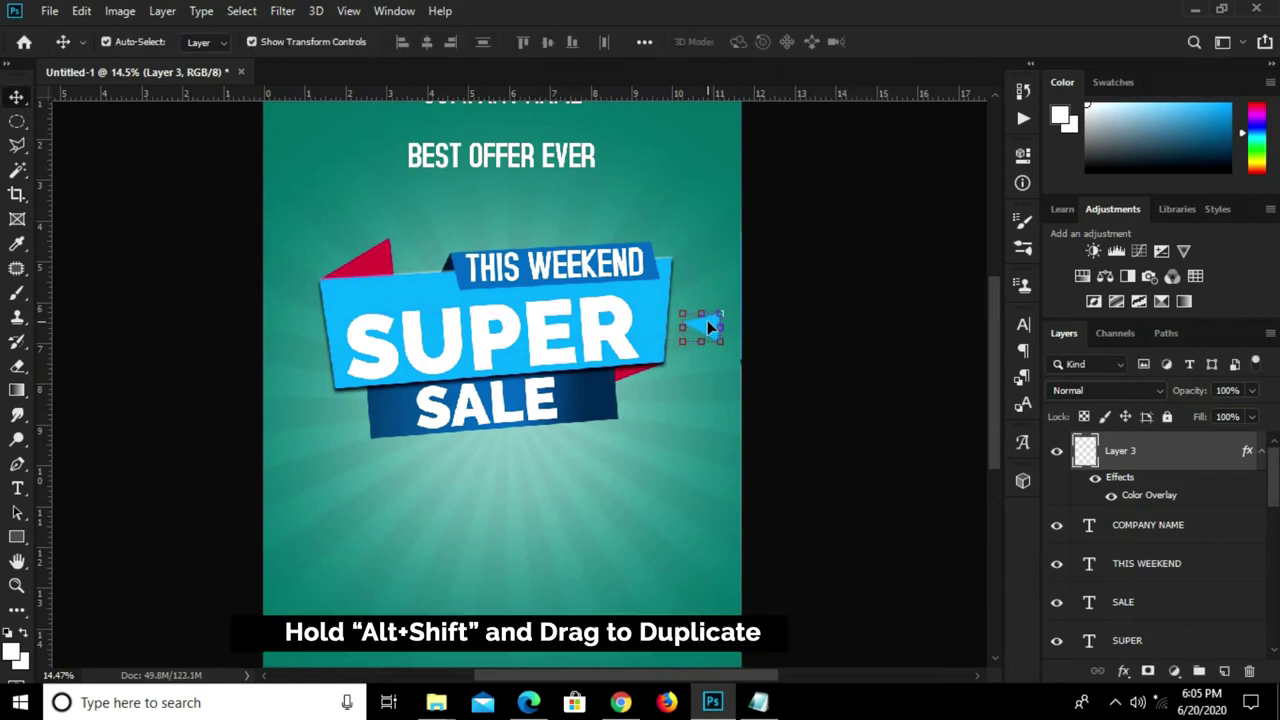
- Place a rotated triangle copy below the banner's right end with a white Color Overlay
mouse_move(709, 330)
left_mouse_down()
mouse_move(670, 427)
mouse_move(712, 410)
left_mouse_up()
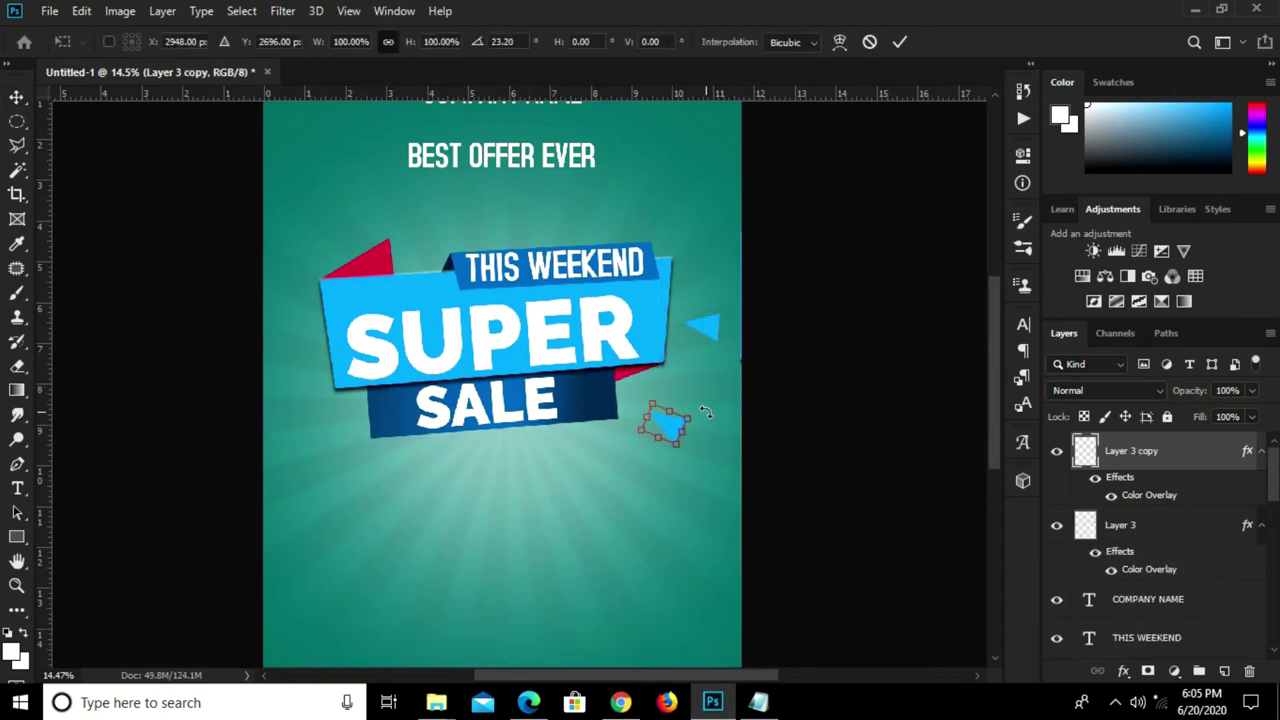
left_click(903, 42)
left_click(1131, 671)
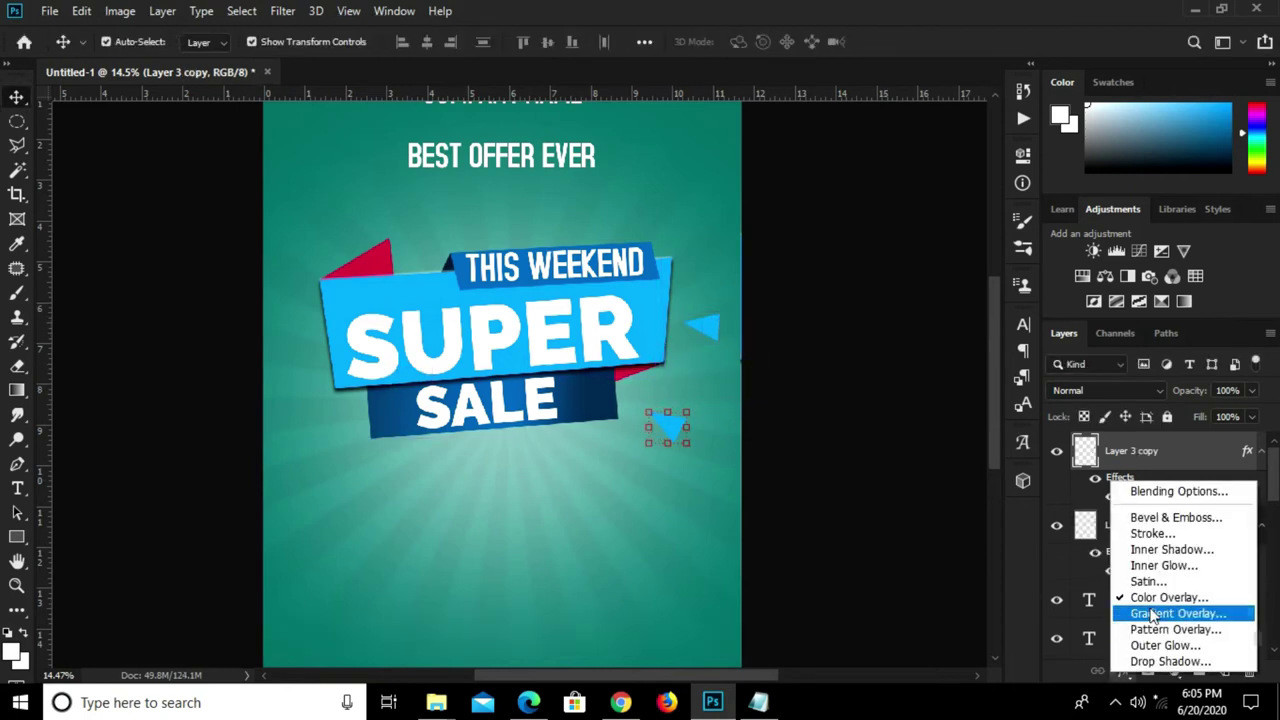
left_click(934, 606)
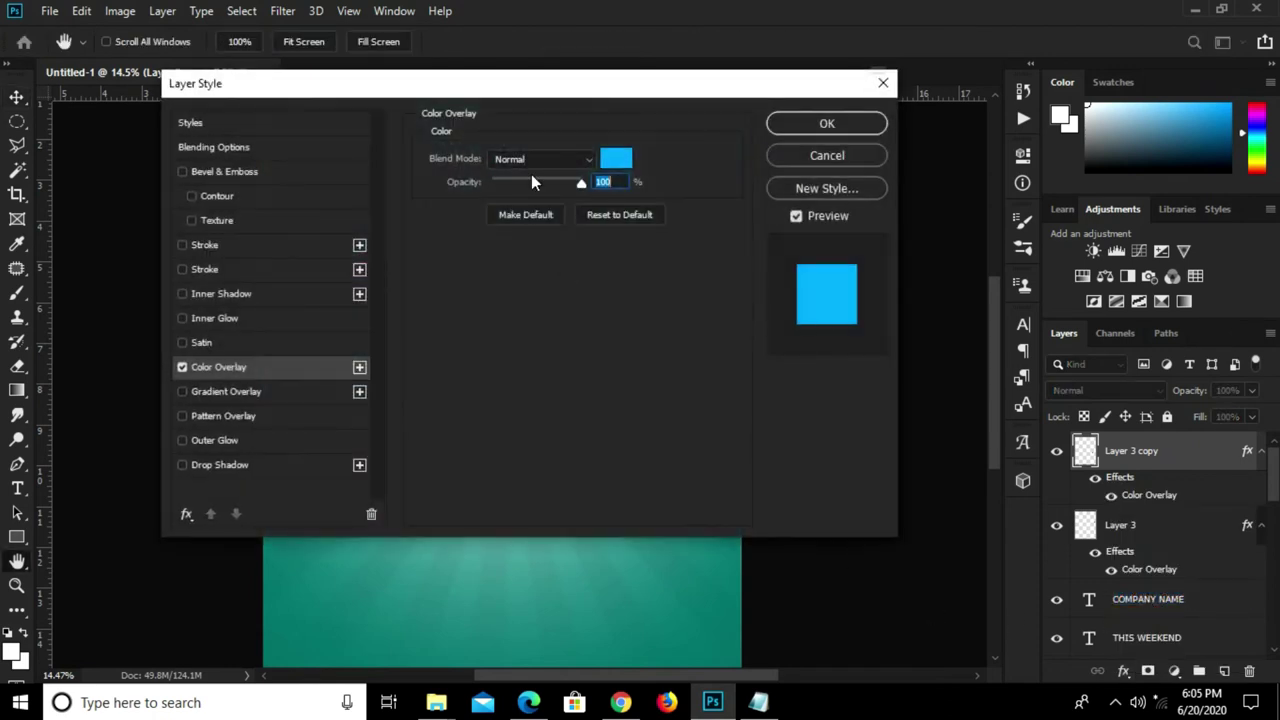
mouse_move(500, 95)
left_mouse_down()
mouse_move(569, 95)
mouse_move(679, 503)
mouse_move(621, 519)
left_mouse_up()
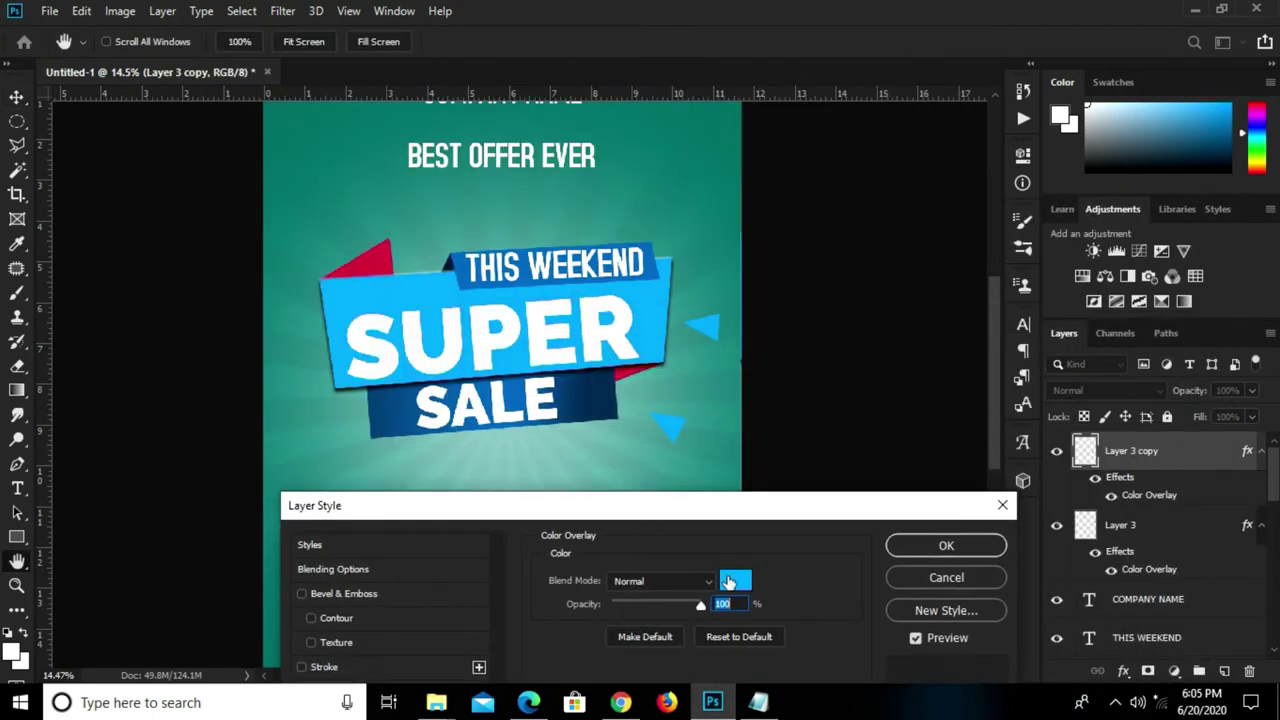
left_click(735, 581)
left_click(417, 344)
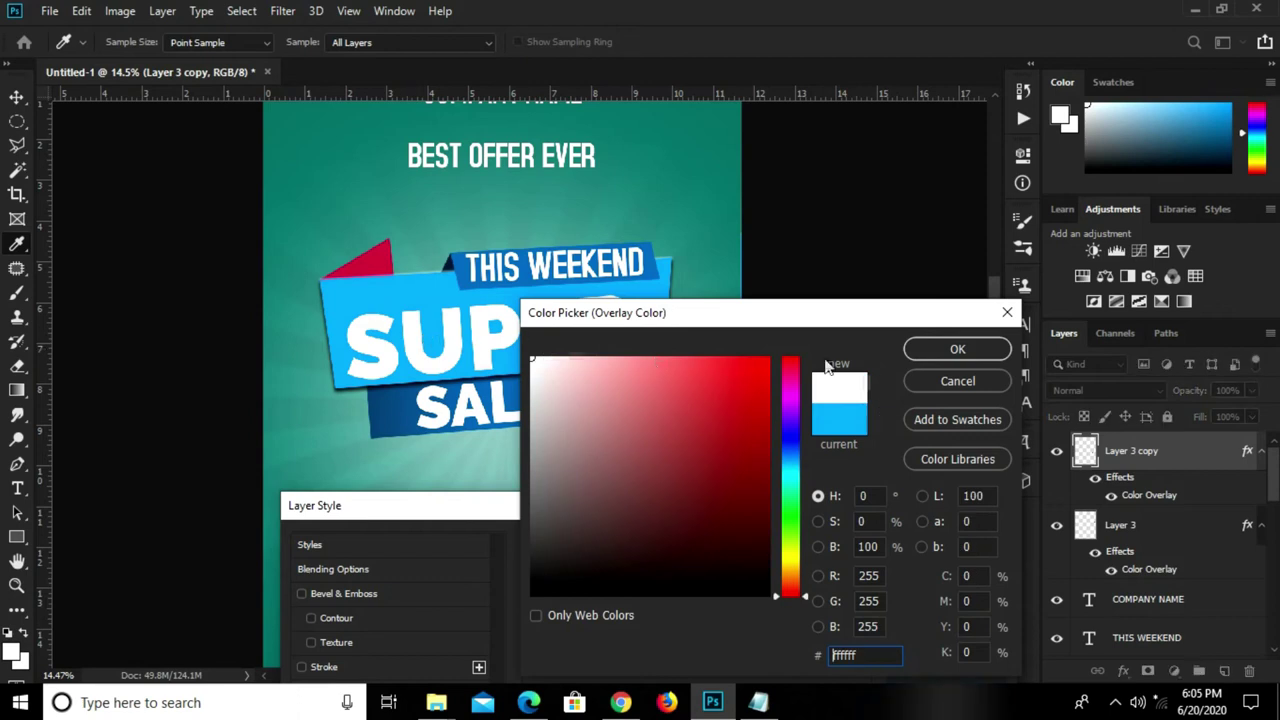
left_click(945, 352)
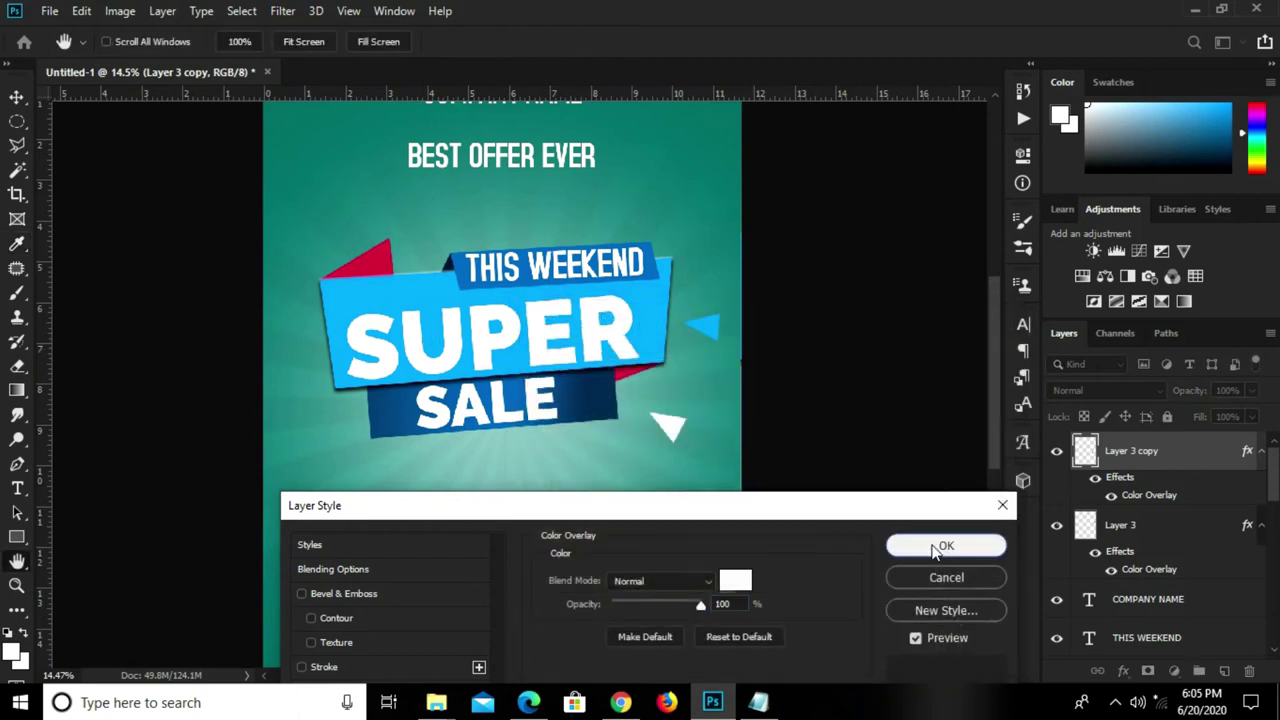
left_click(940, 540)
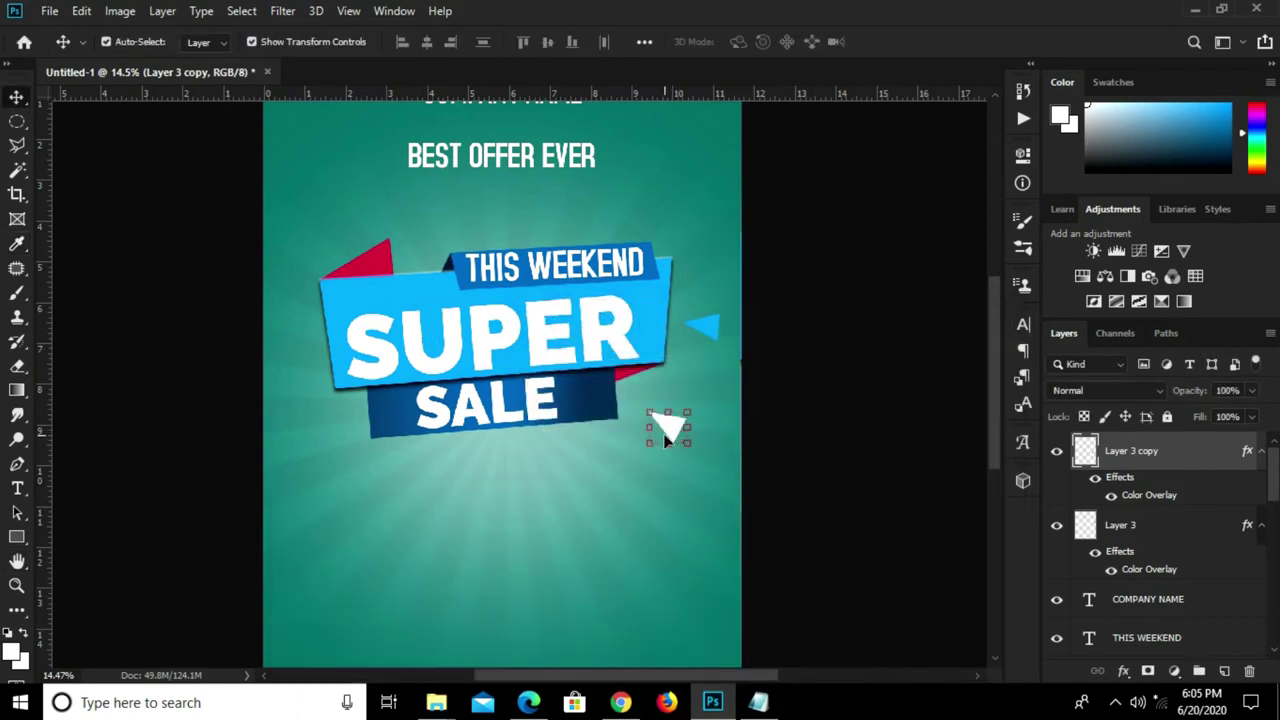
left_click(1126, 674)
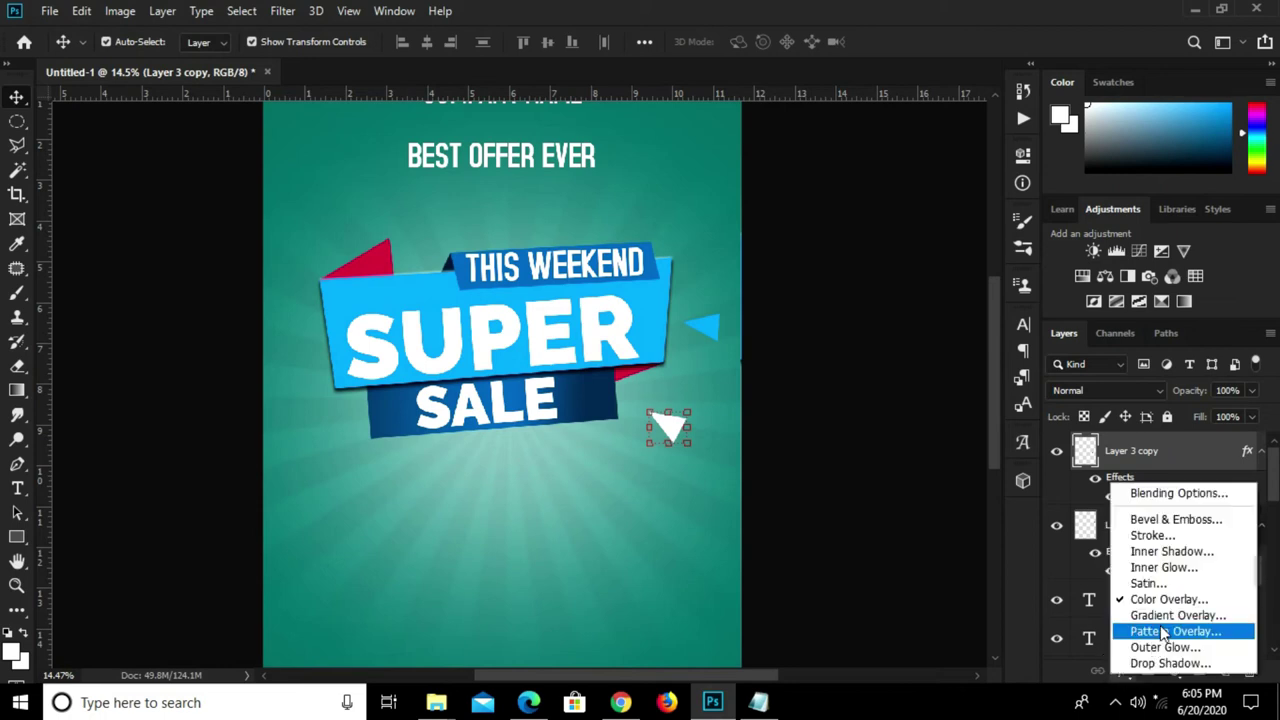
left_click(910, 552)
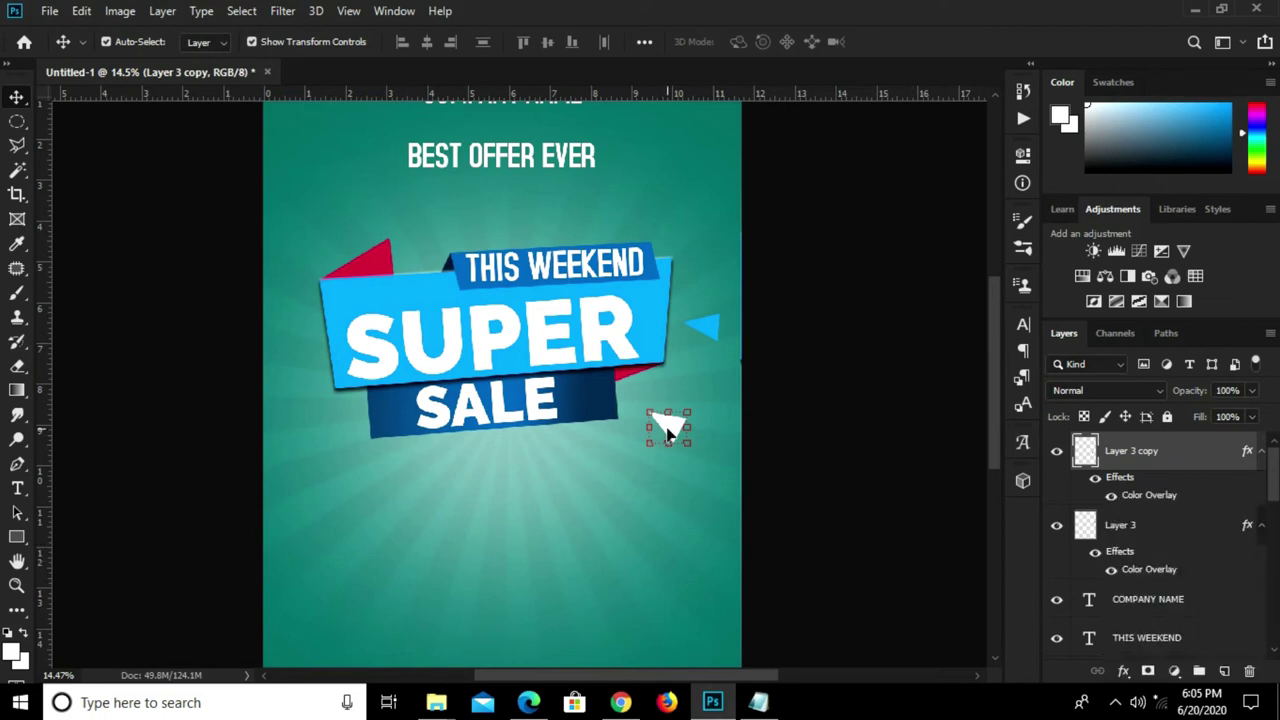
key("ctrl+j")
- Move a triangle copy above the banner's right end, rotated, with red overlay cf0141
mouse_move(675, 410)
left_mouse_down()
mouse_move(697, 202)
mouse_move(676, 215)
mouse_move(680, 197)
left_mouse_up()
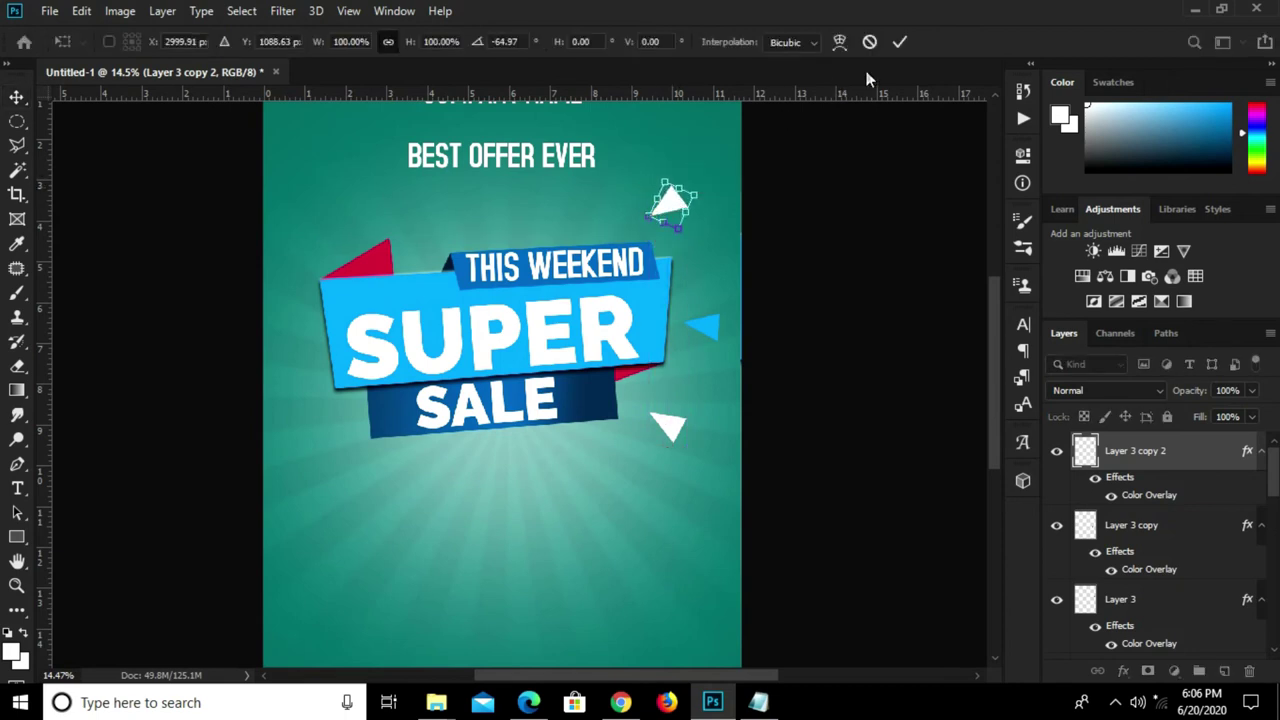
left_click(899, 42)
left_click(1123, 671)
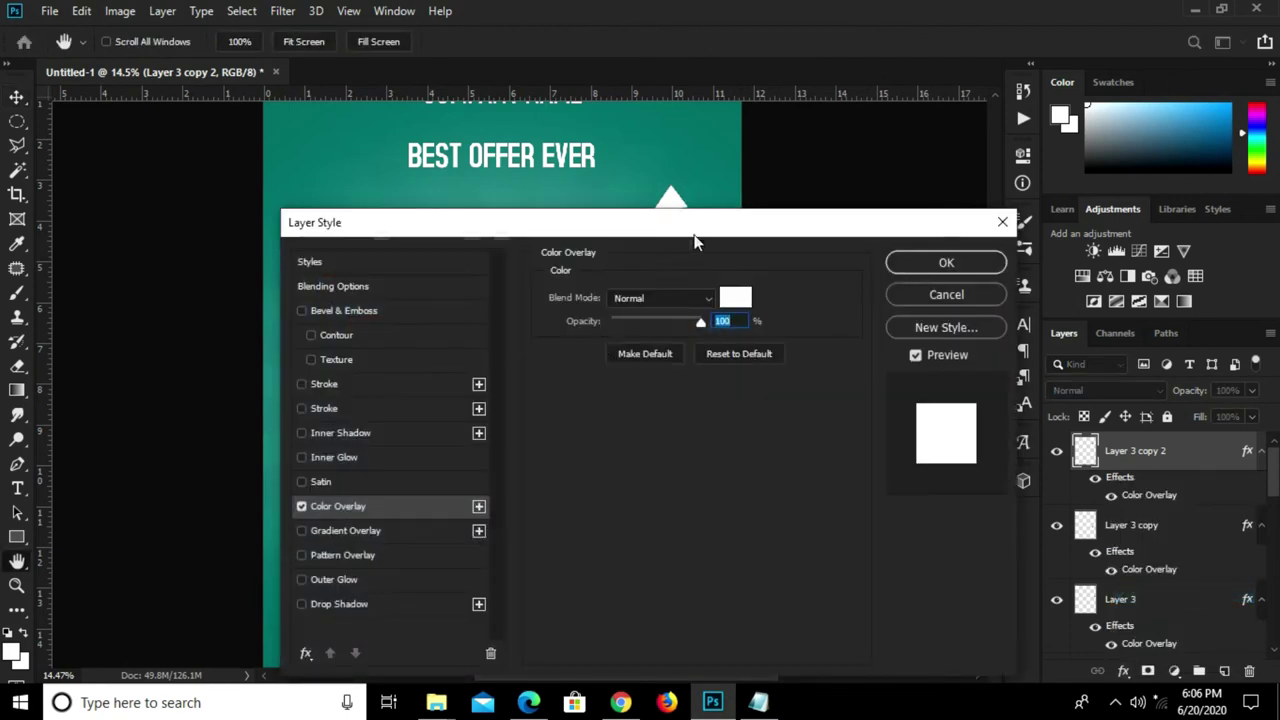
left_click_drag(697, 228, 670, 349)
left_click(702, 420)
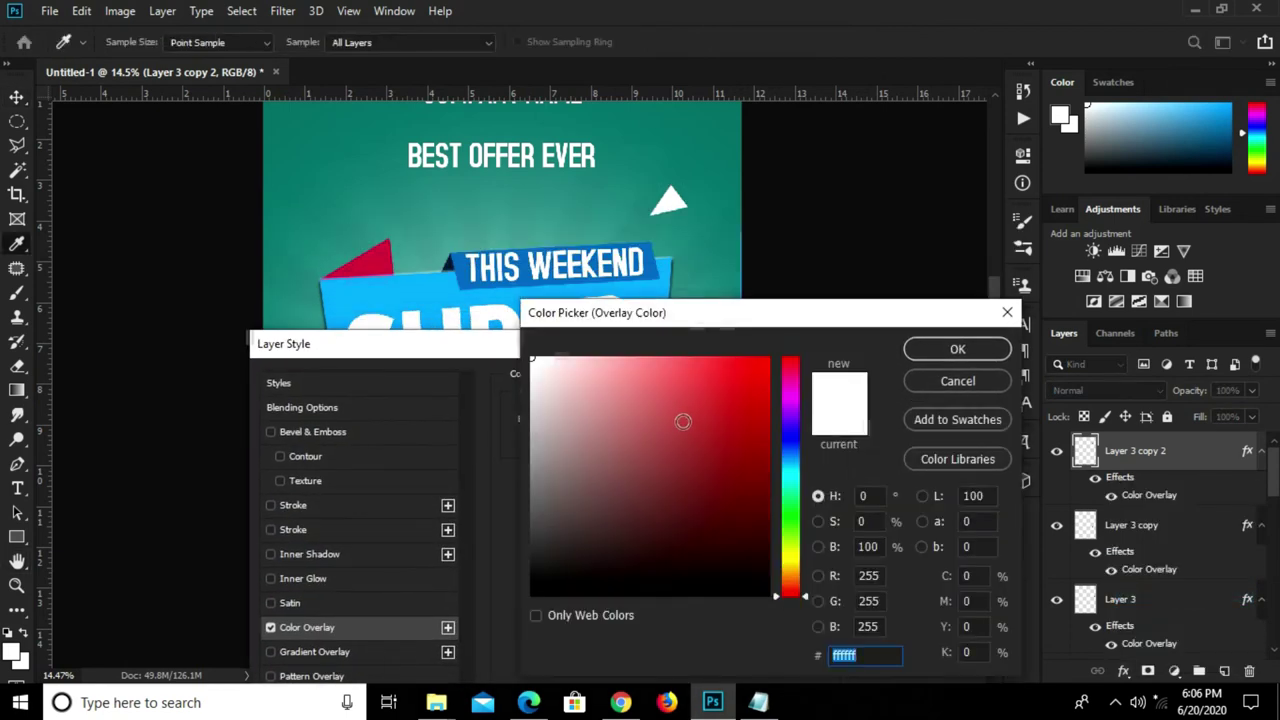
left_click(378, 253)
left_click(940, 348)
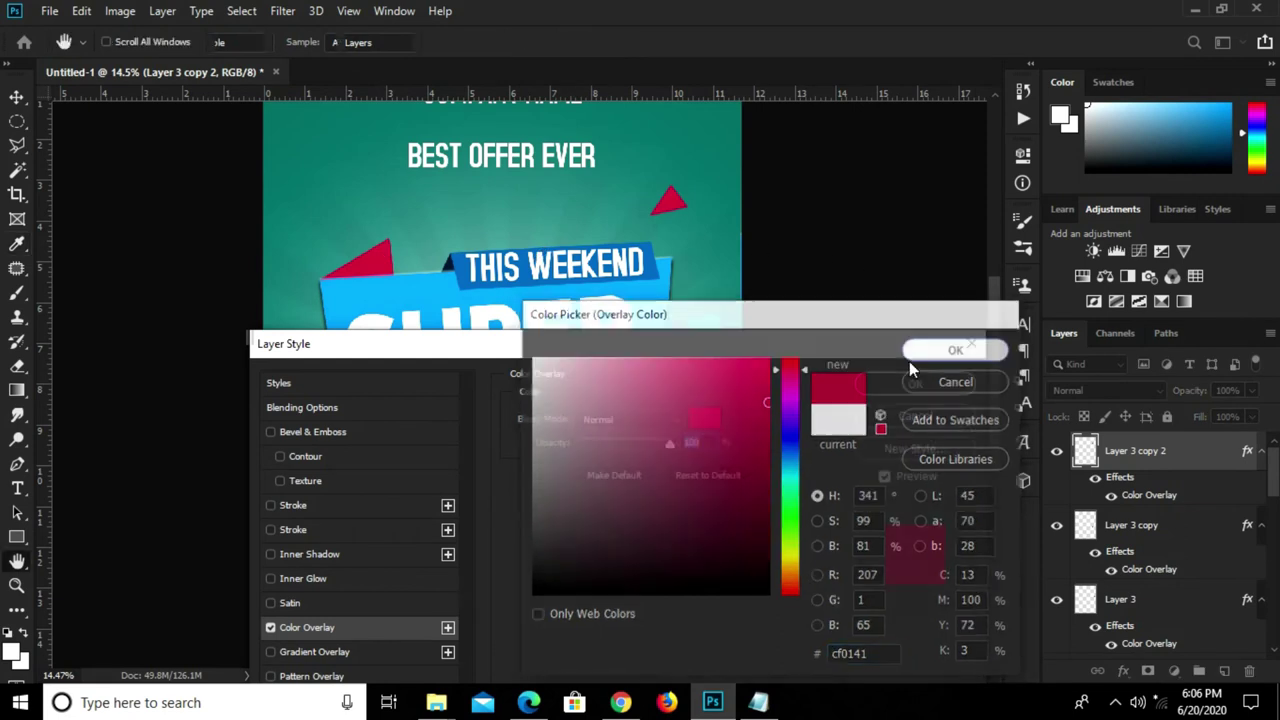
left_click(913, 385)
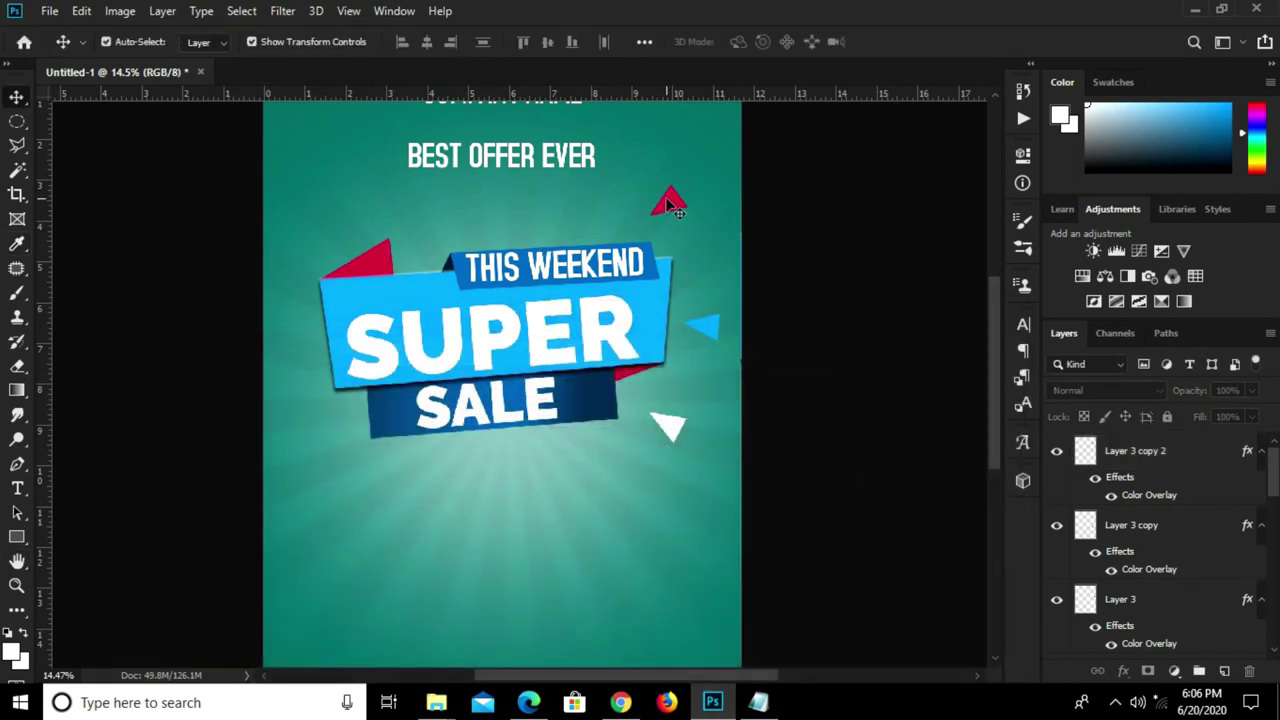
- Copy the red triangle to the banner's upper left, rotate it, and overlay it dark blue
left_click_drag(660, 204, 356, 186)
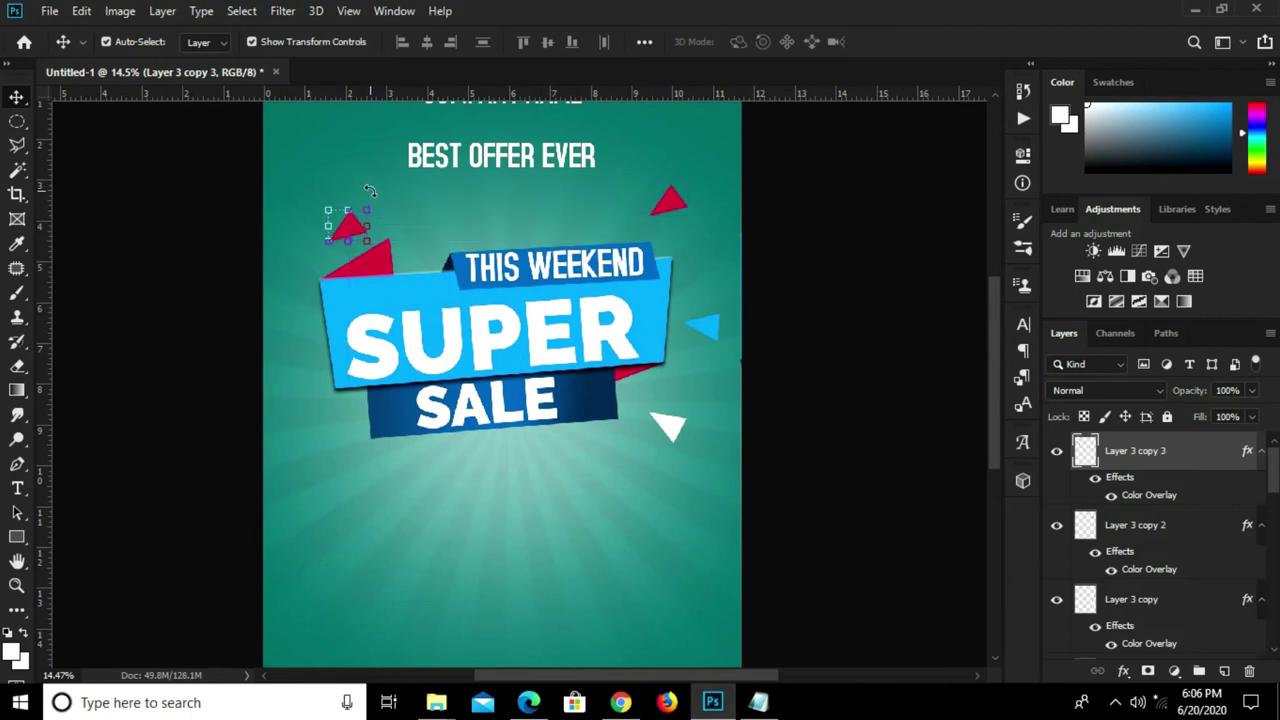
mouse_move(370, 190)
left_mouse_down()
mouse_move(328, 212)
mouse_move(337, 229)
mouse_move(320, 227)
left_mouse_up()
left_click(899, 41)
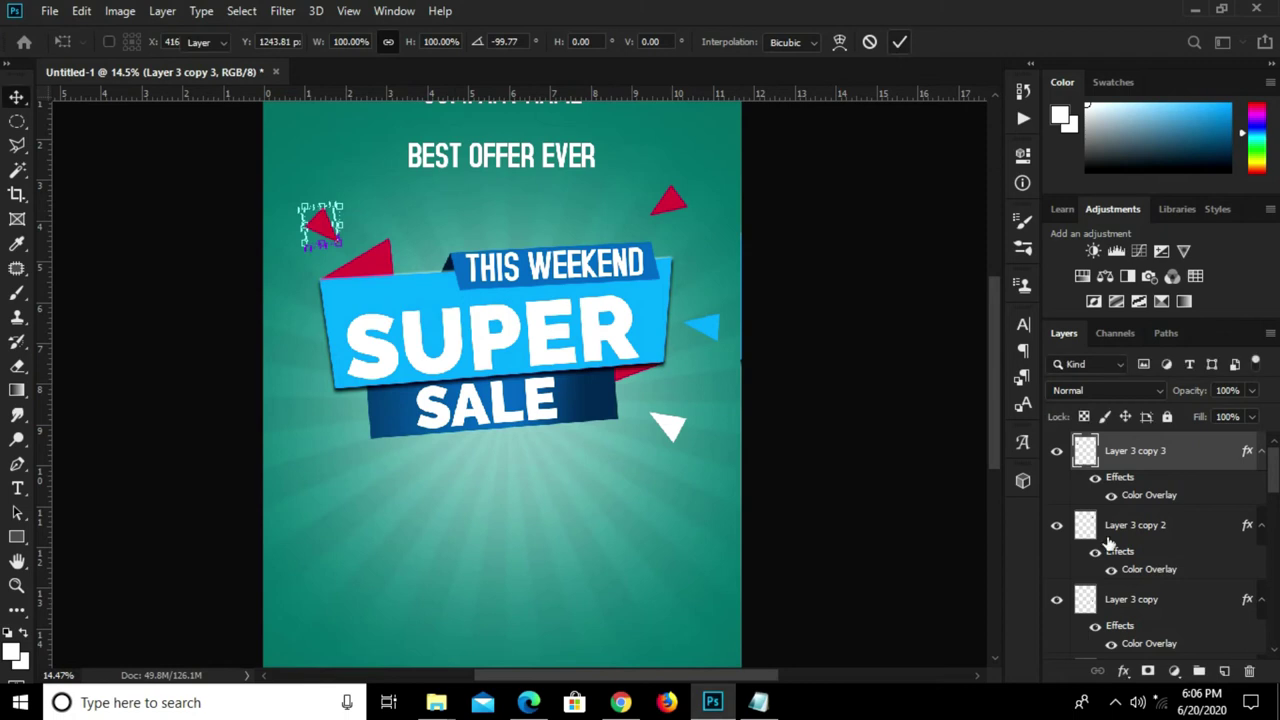
left_click(1123, 670)
left_click(1140, 591)
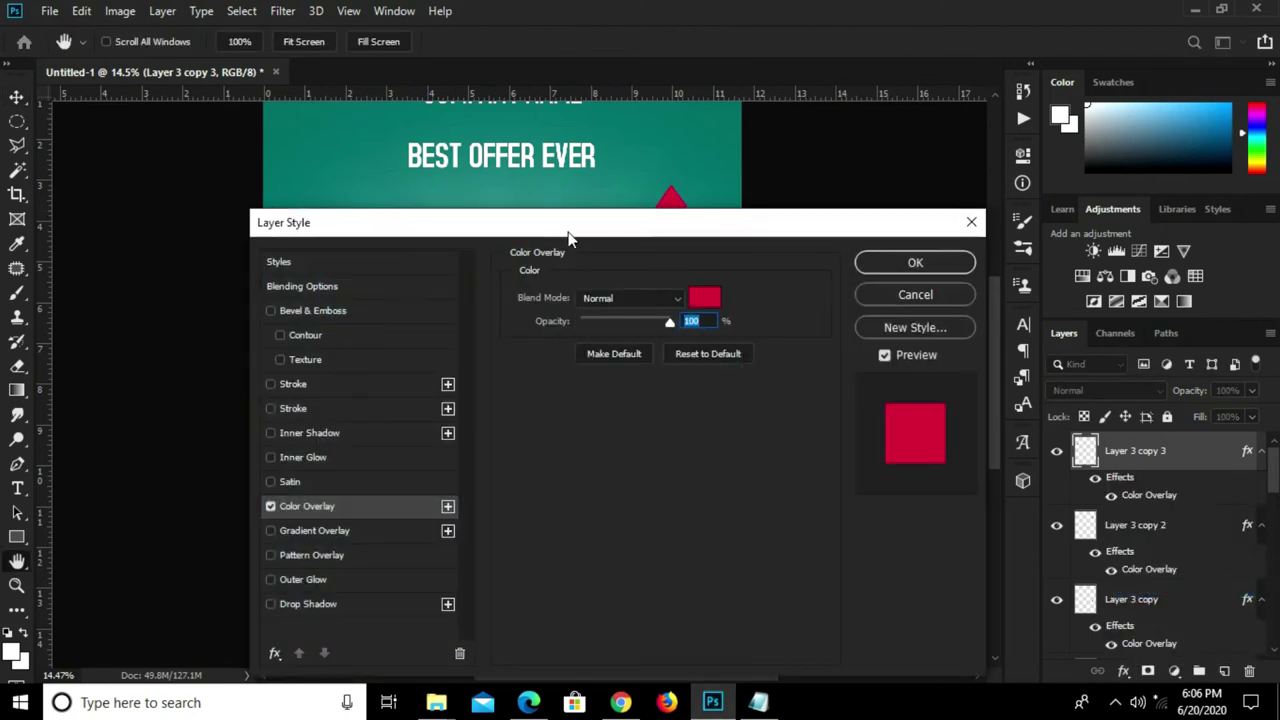
left_click_drag(566, 237, 508, 487)
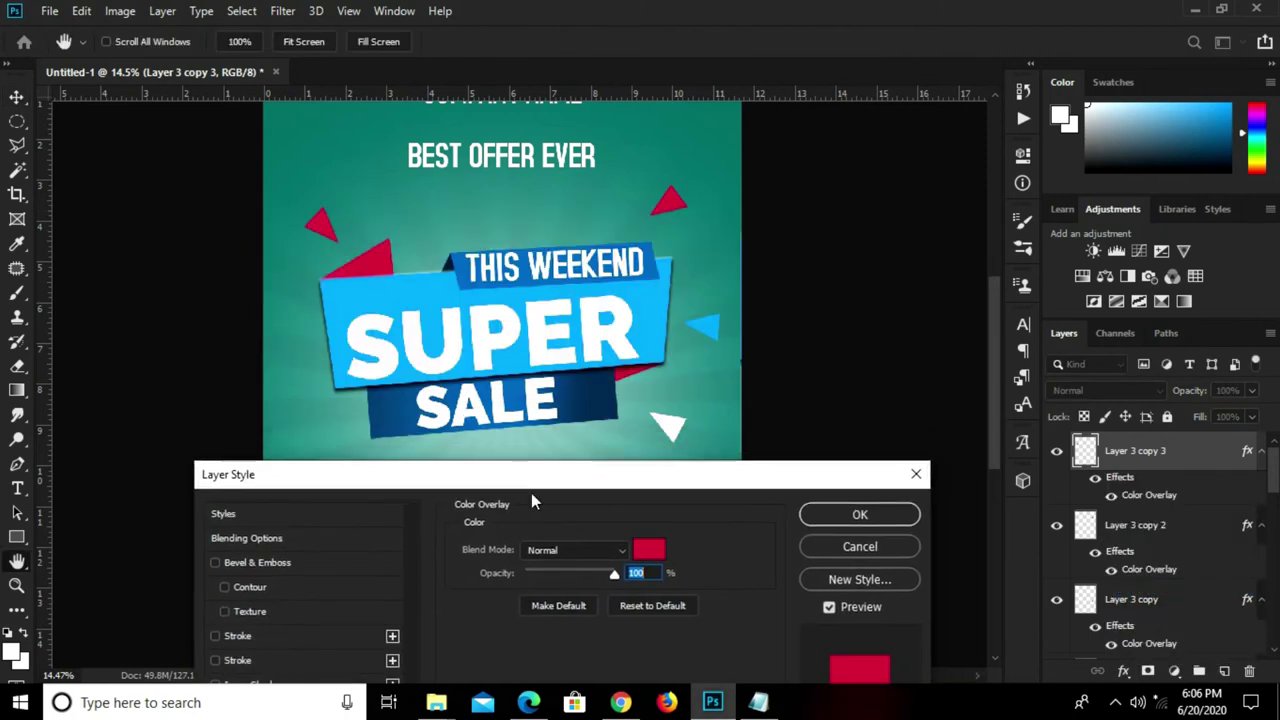
left_click(650, 552)
type("0d4b7c")
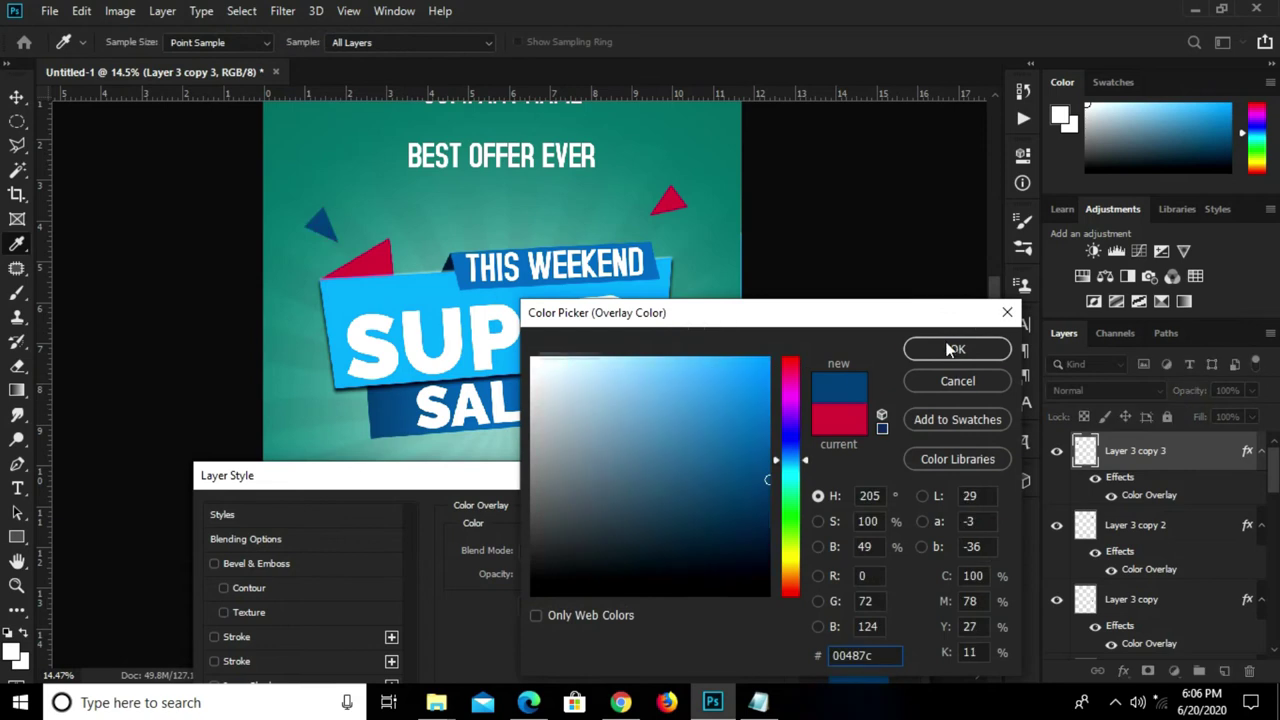
left_click(917, 346)
left_click(826, 519)
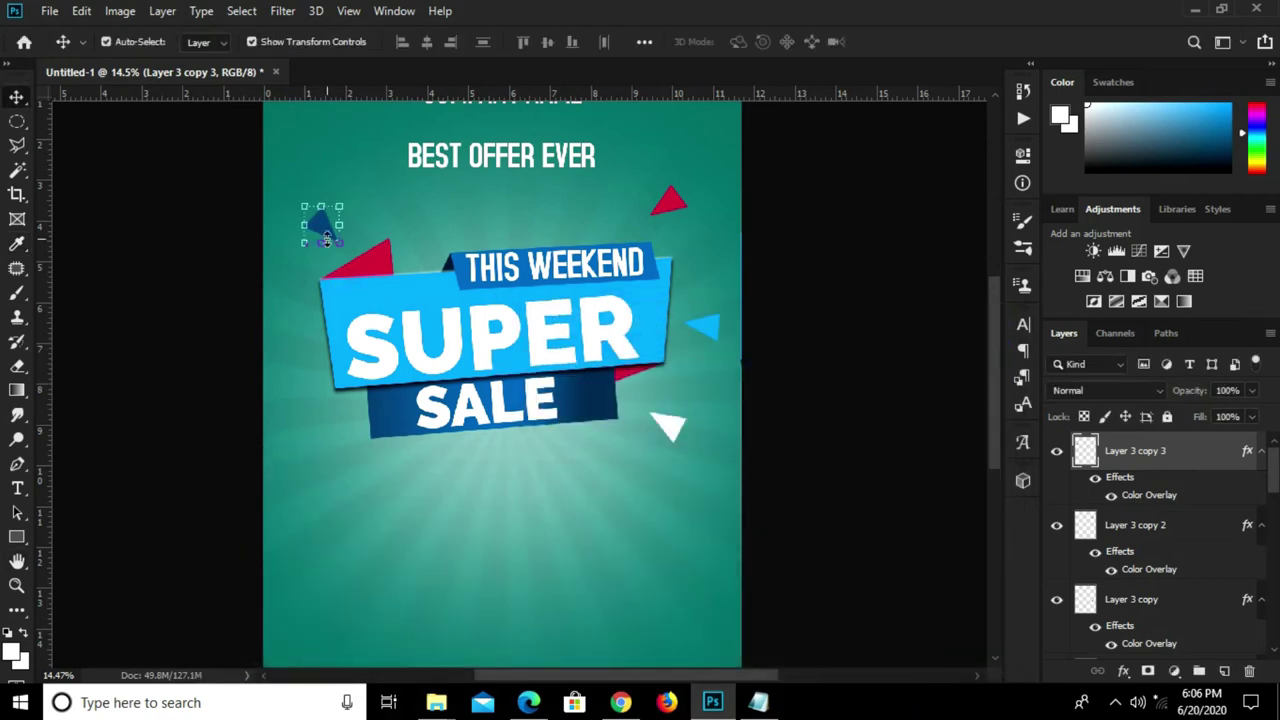
left_click_drag(330, 226, 277, 349)
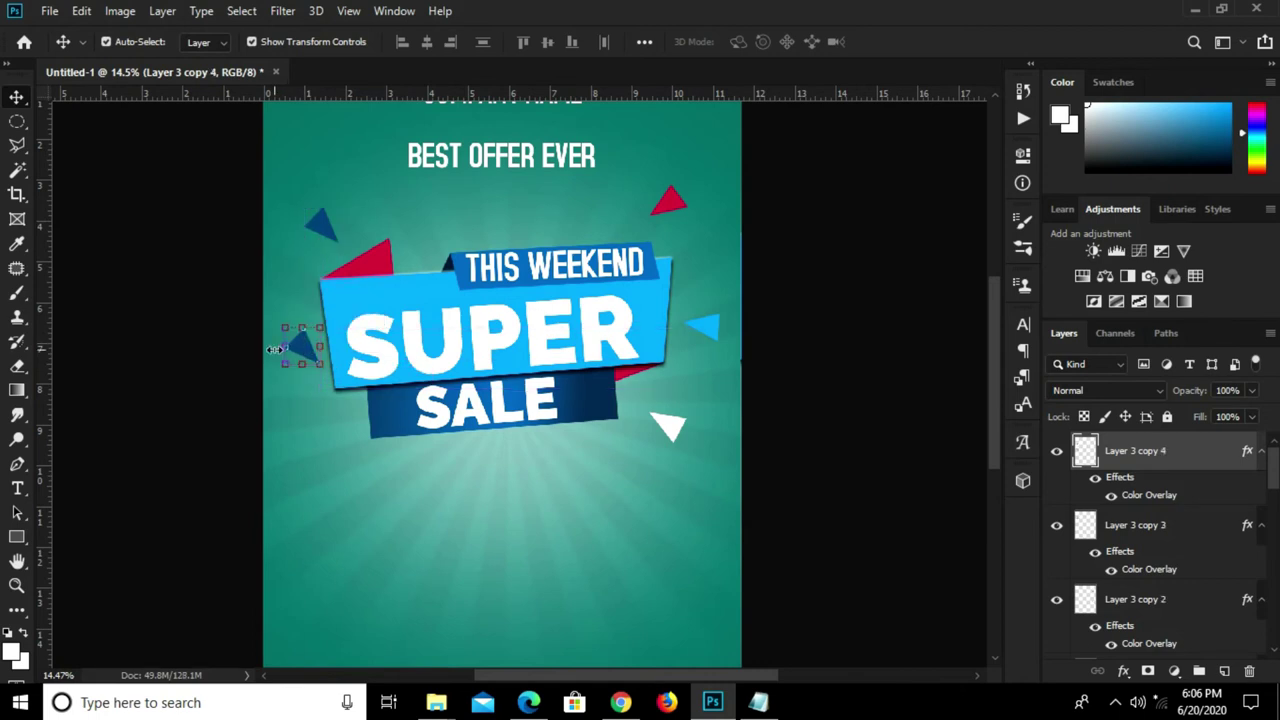
- Rotate the triangle copy beside SUPER and change its colour overlay to white (ffffff)
left_click_drag(272, 350, 306, 371)
left_click(900, 41)
left_click(1122, 671)
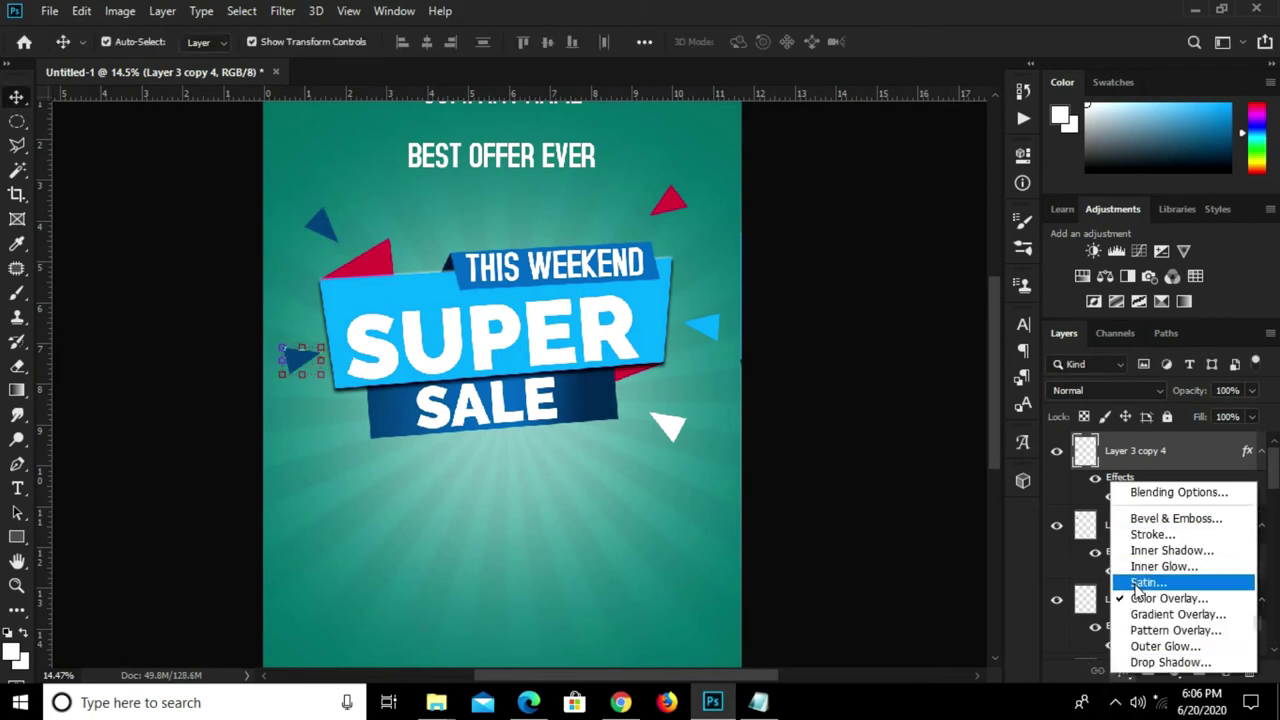
left_click(1138, 598)
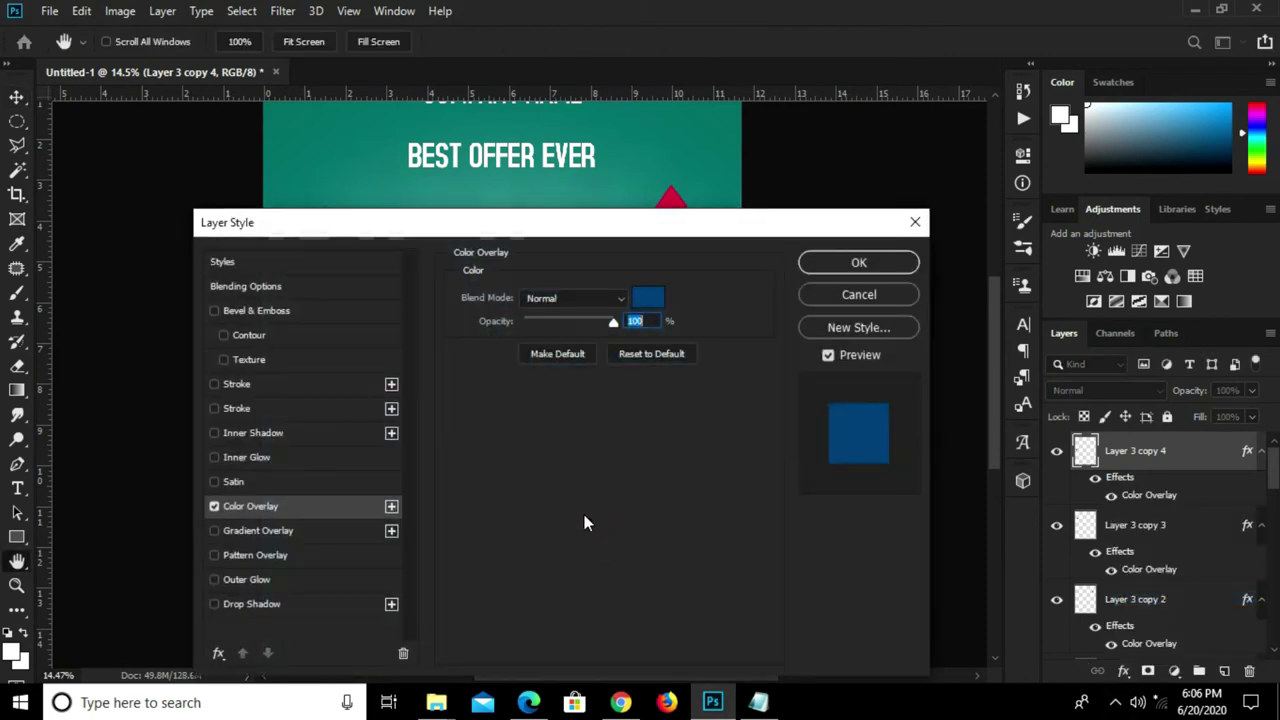
left_click(653, 307)
type("ffffff")
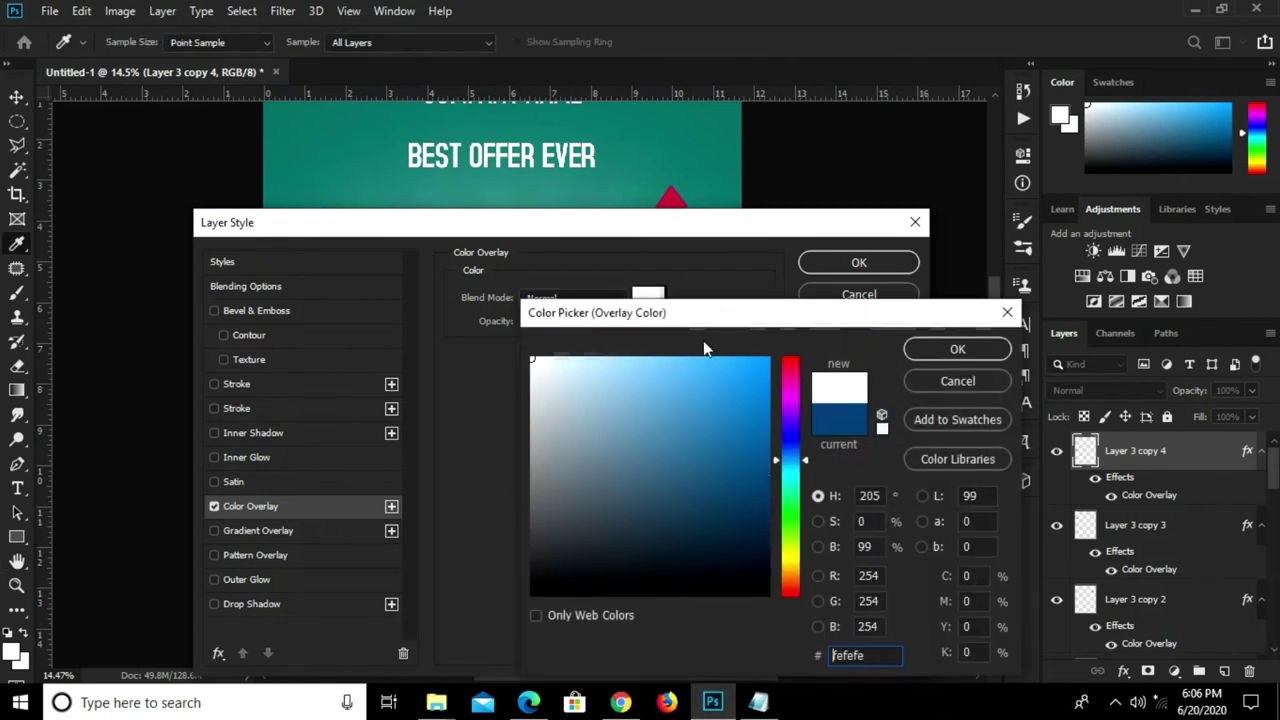
left_click(918, 347)
left_click(818, 268)
- Place another triangle below the banner's lower left with the sampled banner blue 006abb
key("v")
mouse_move(300, 370)
left_mouse_down()
mouse_move(338, 486)
mouse_move(314, 481)
left_mouse_up()
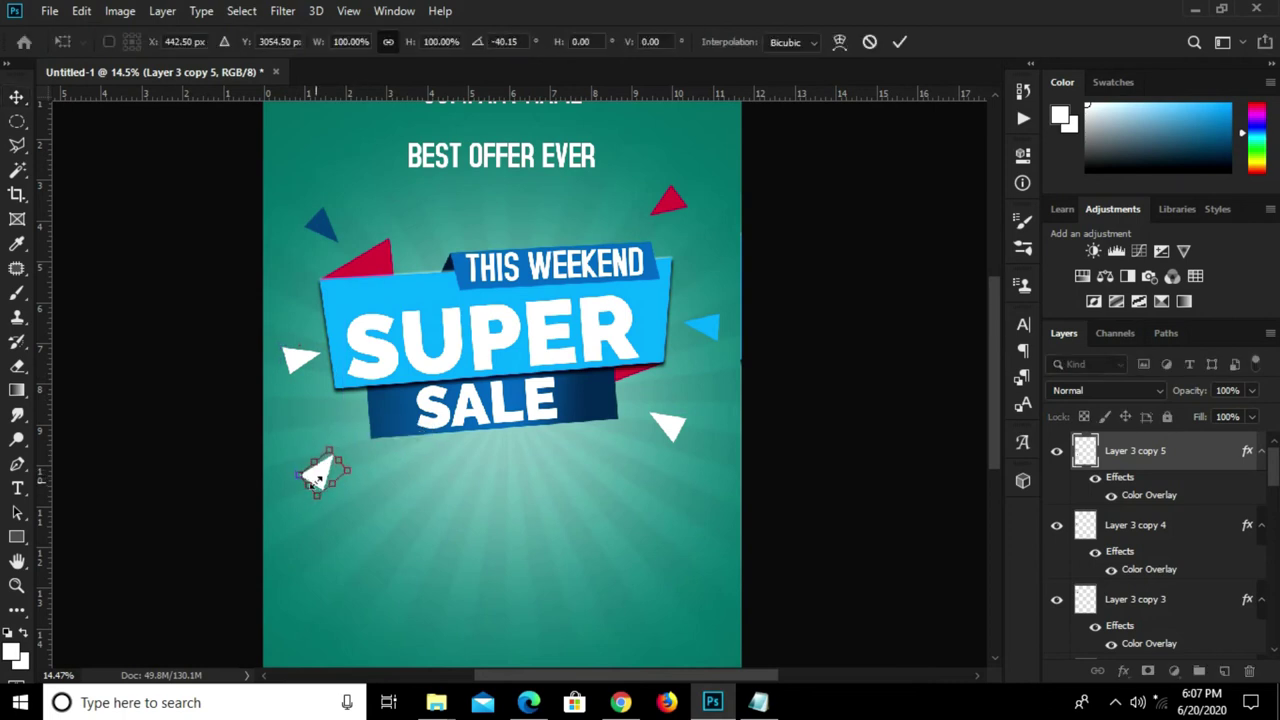
left_click_drag(316, 481, 328, 461)
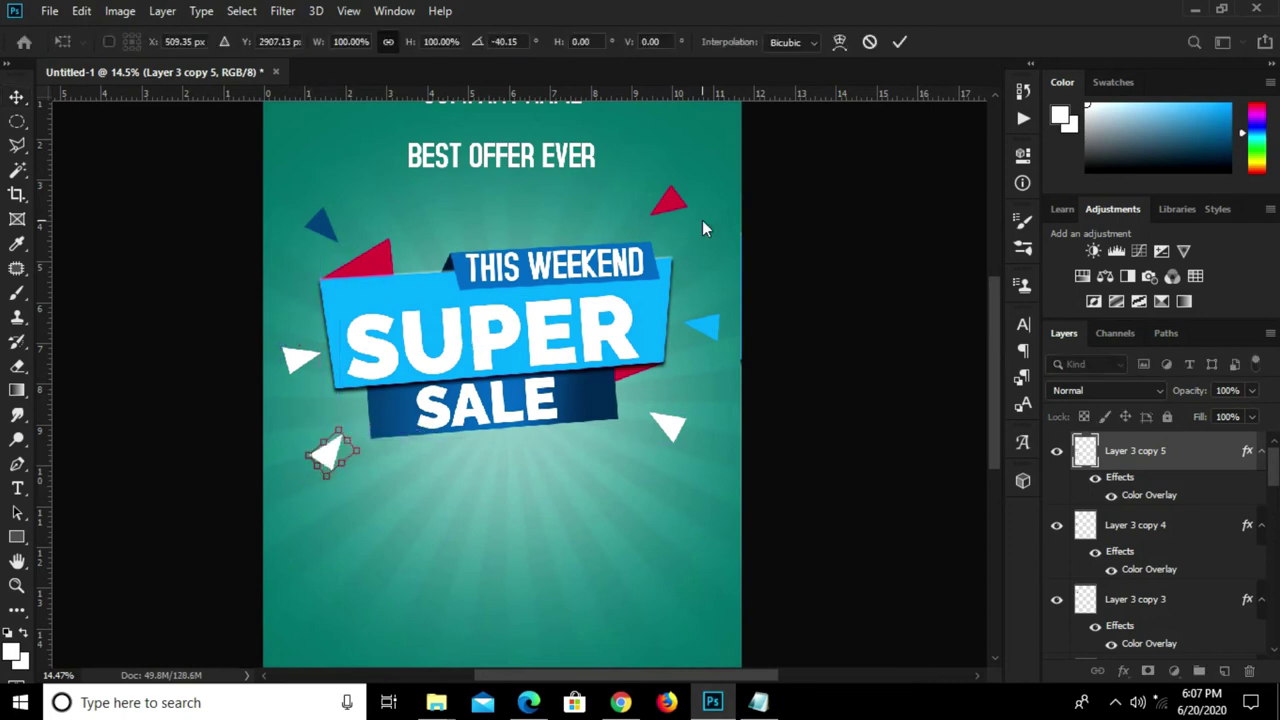
left_click(905, 42)
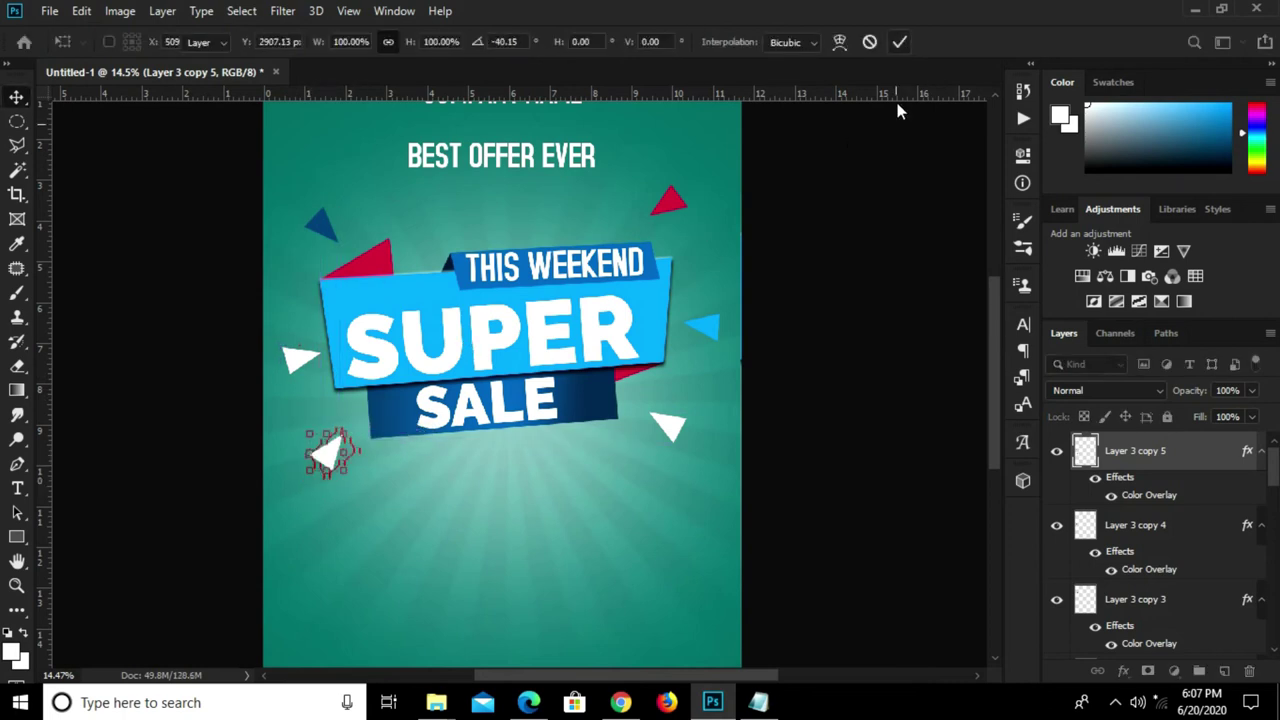
left_click(1122, 672)
left_click(1140, 605)
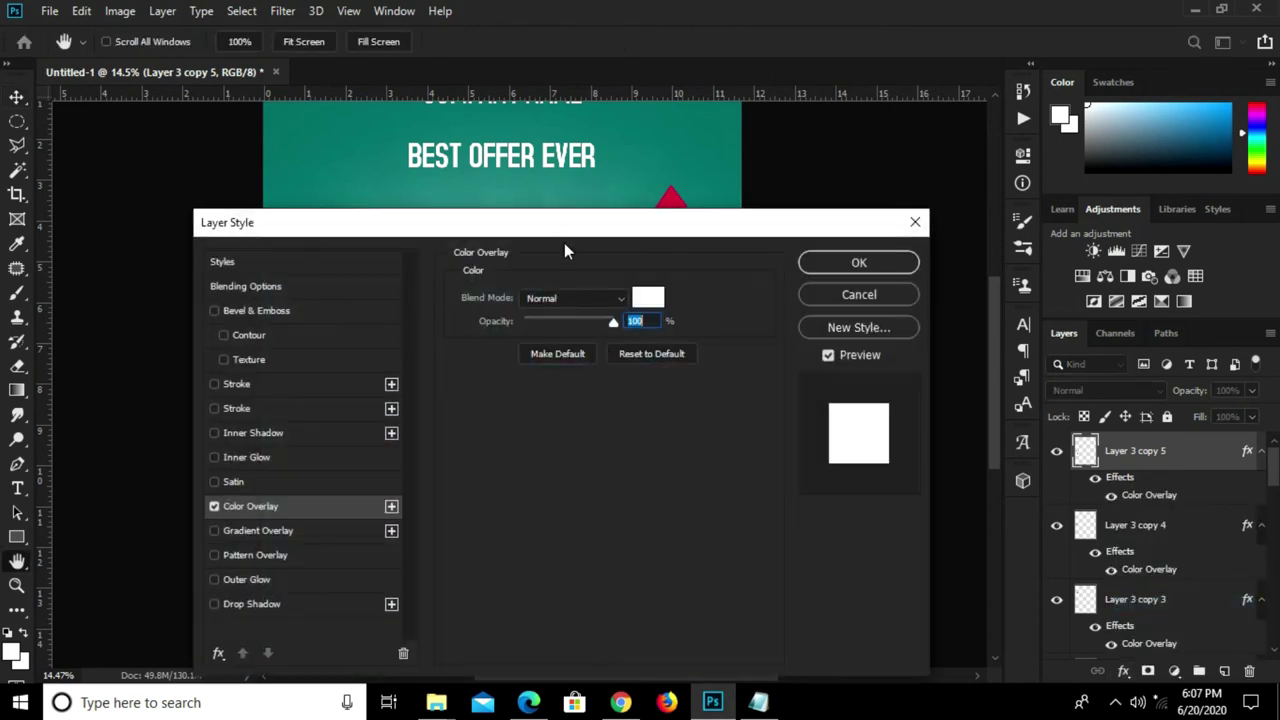
left_click_drag(564, 243, 572, 550)
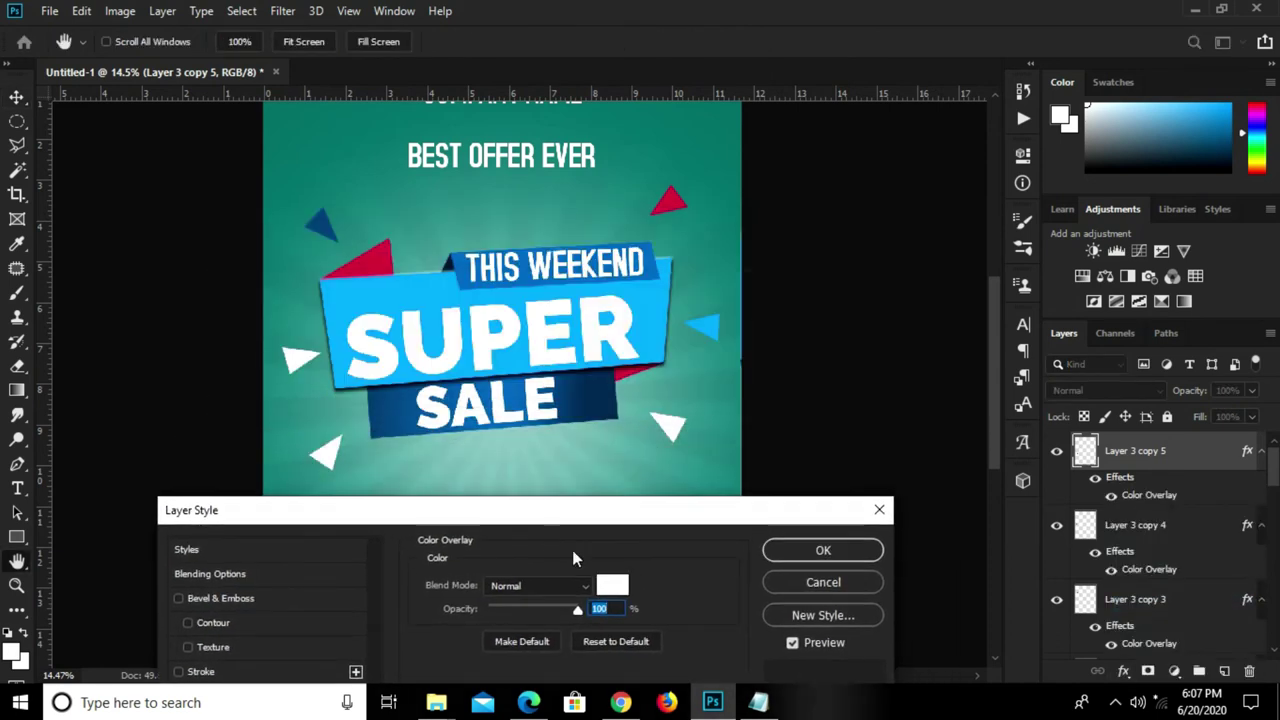
left_click(610, 586)
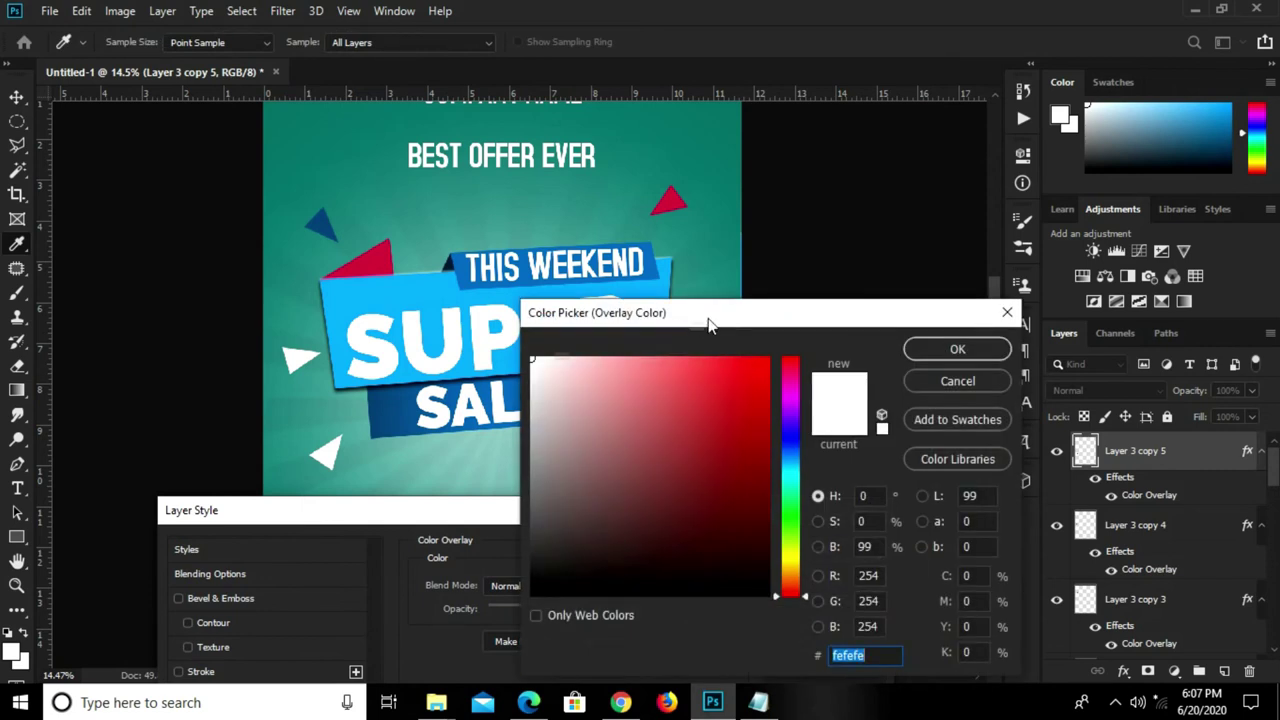
left_click_drag(700, 326, 862, 340)
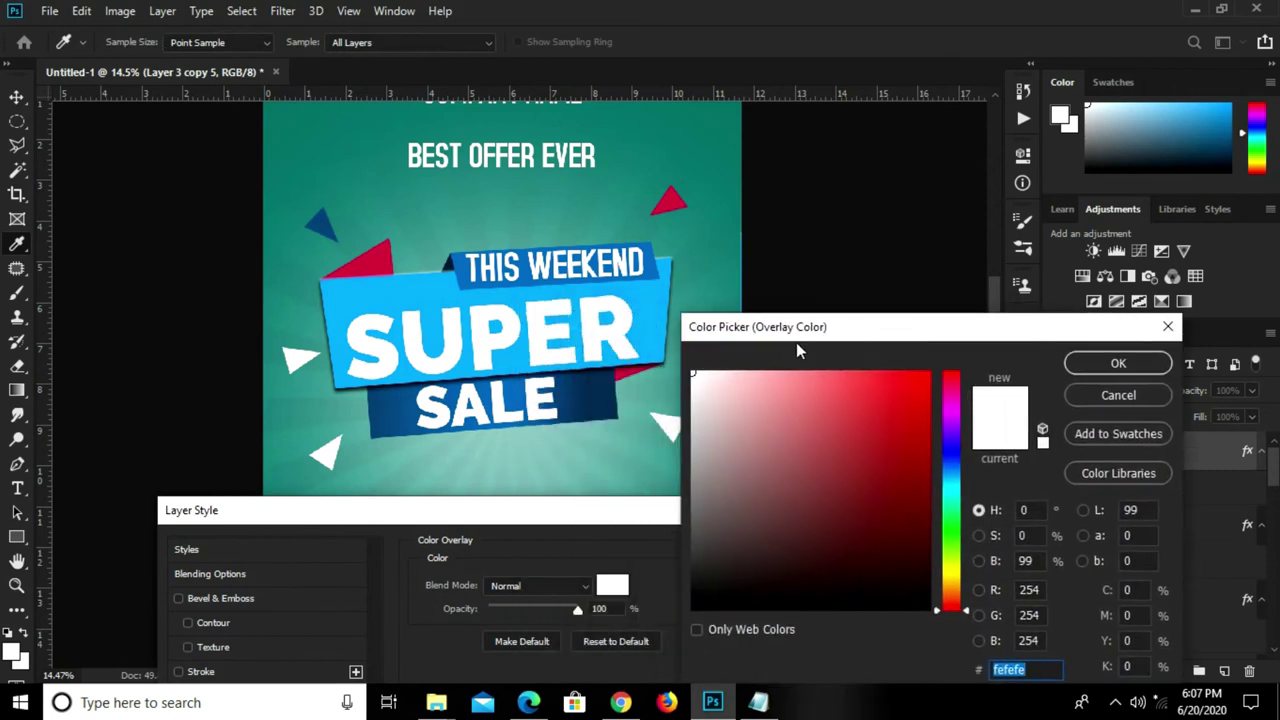
left_click(661, 266)
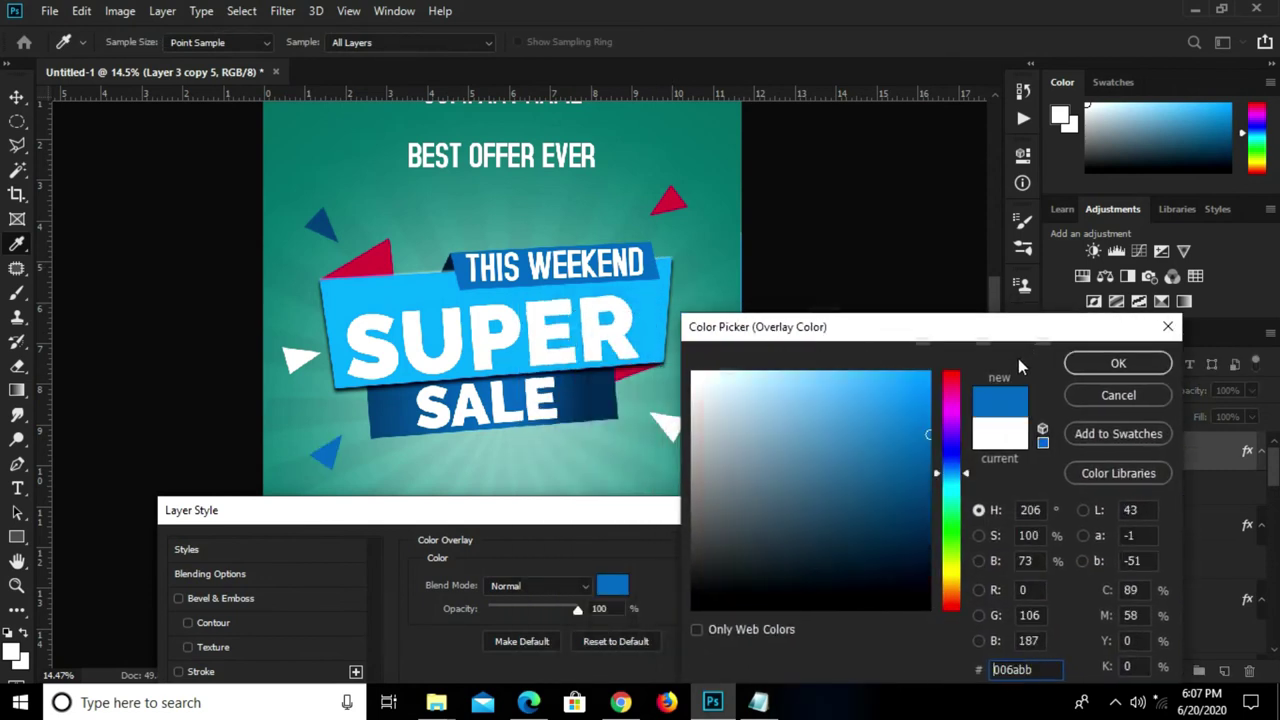
left_click(1105, 363)
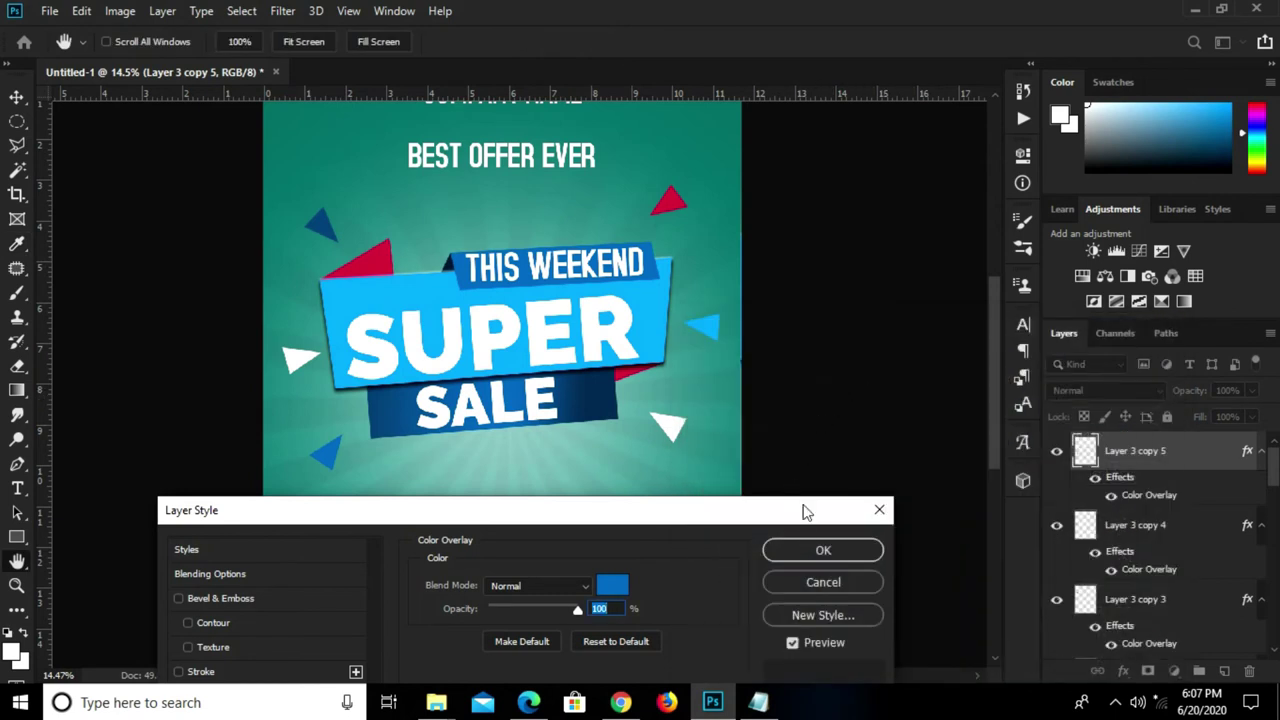
left_click(815, 550)
key("v")
scroll(780, 358, "down", 2)
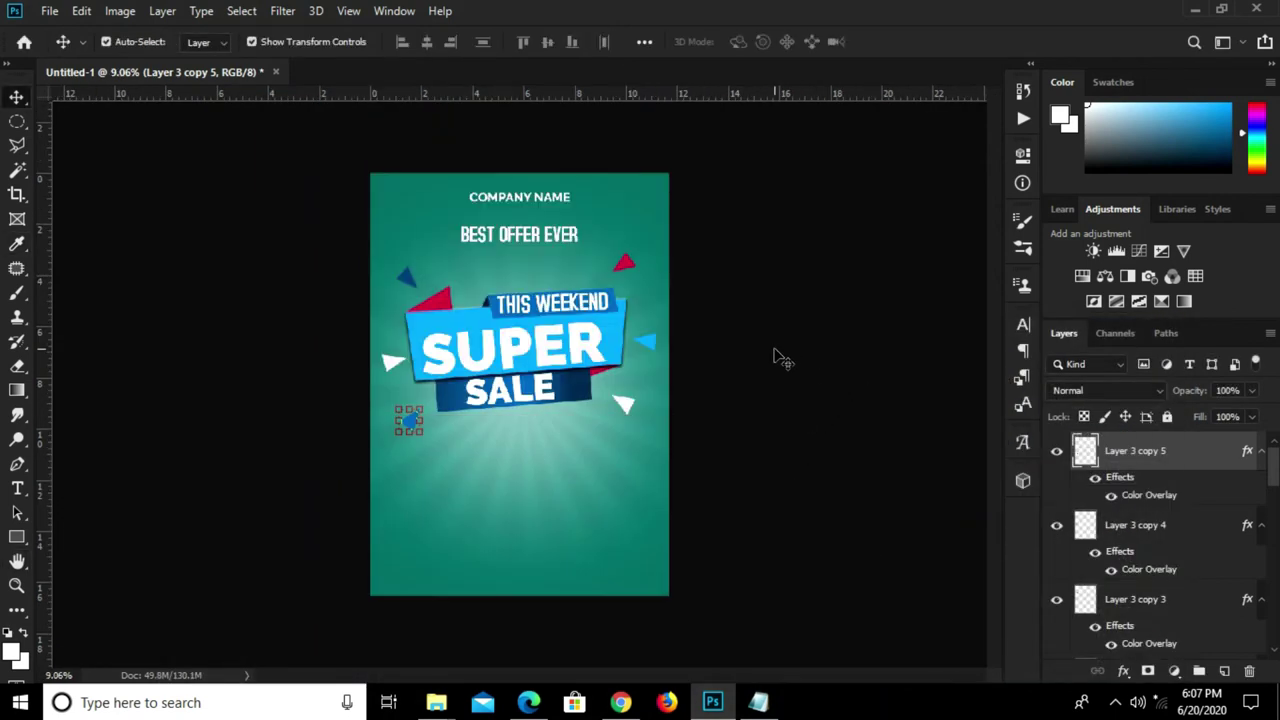
- Drop a copy of the BEST OFFER EVER text in the lower part of the poster
left_click(674, 392)
scroll(565, 371, "up", 1)
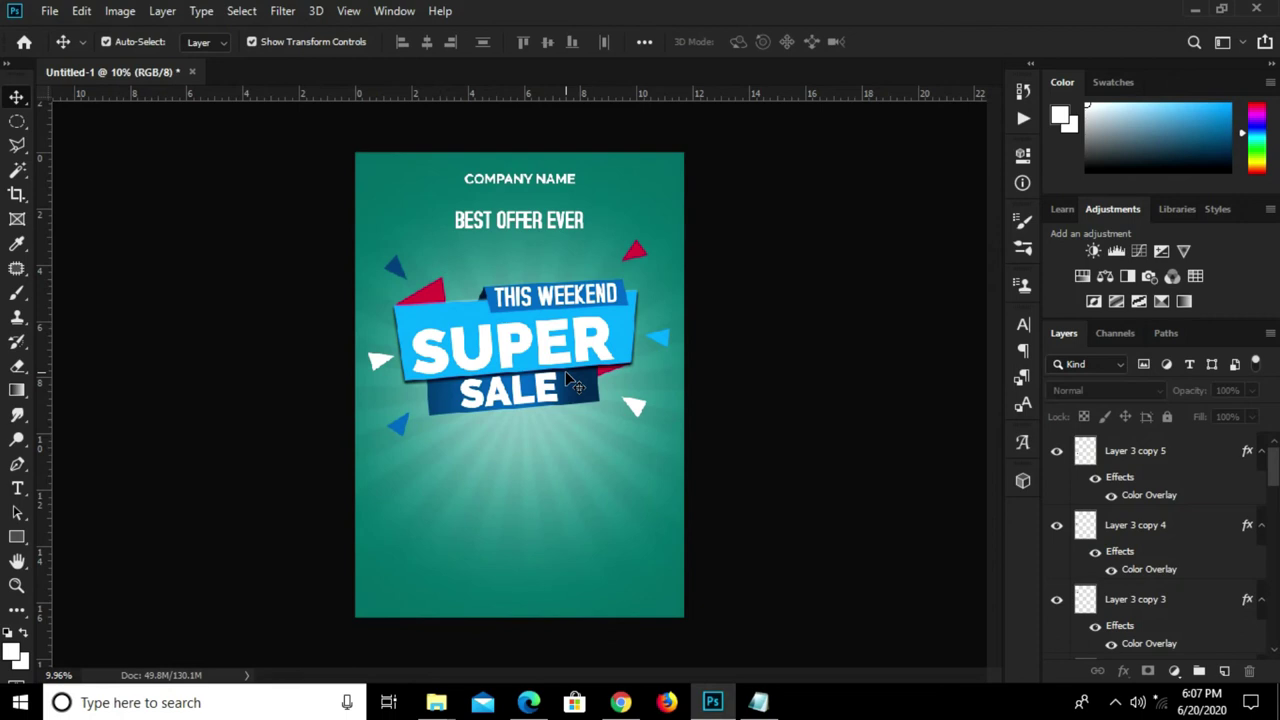
scroll(568, 373, "down", 1)
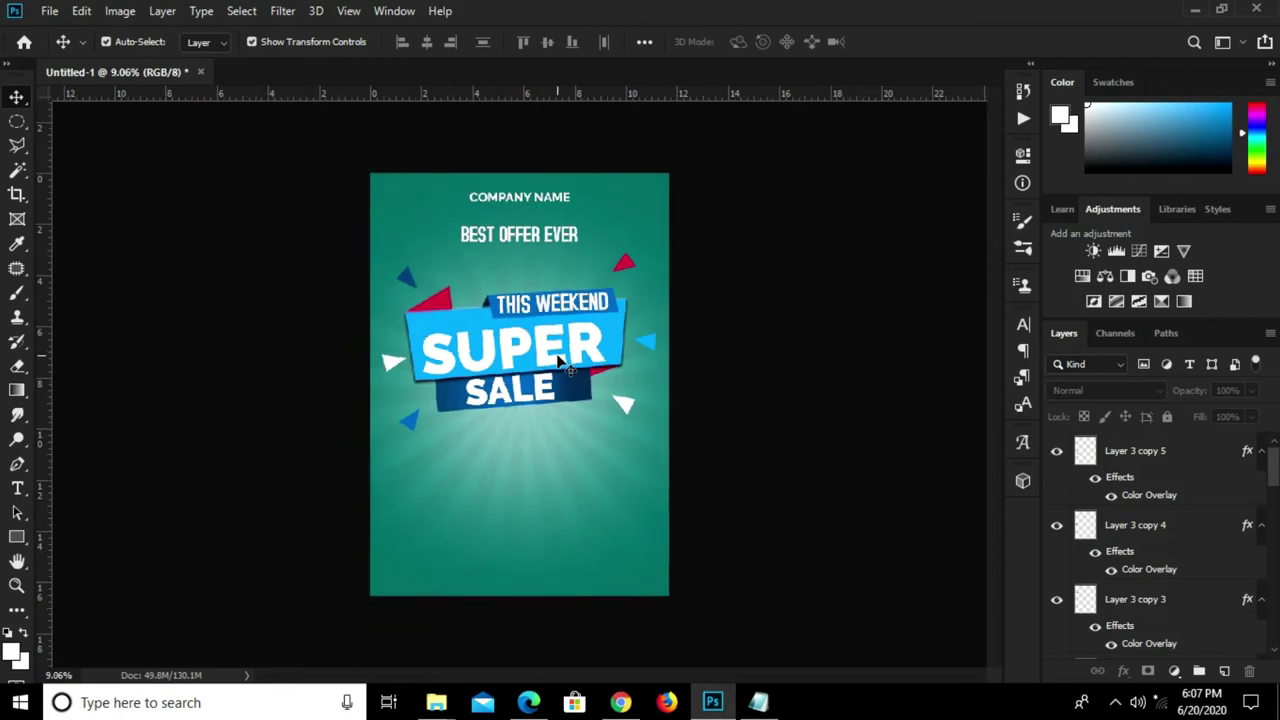
left_click(556, 245)
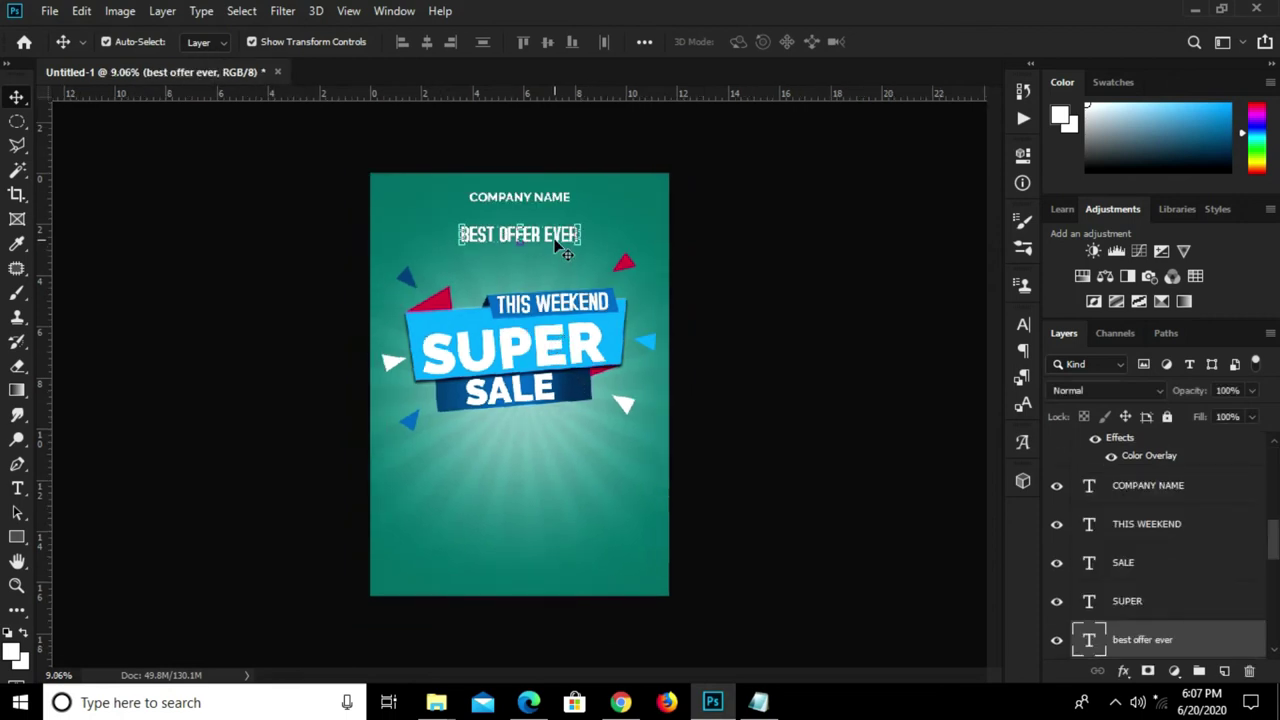
left_click_drag(556, 245, 543, 515)
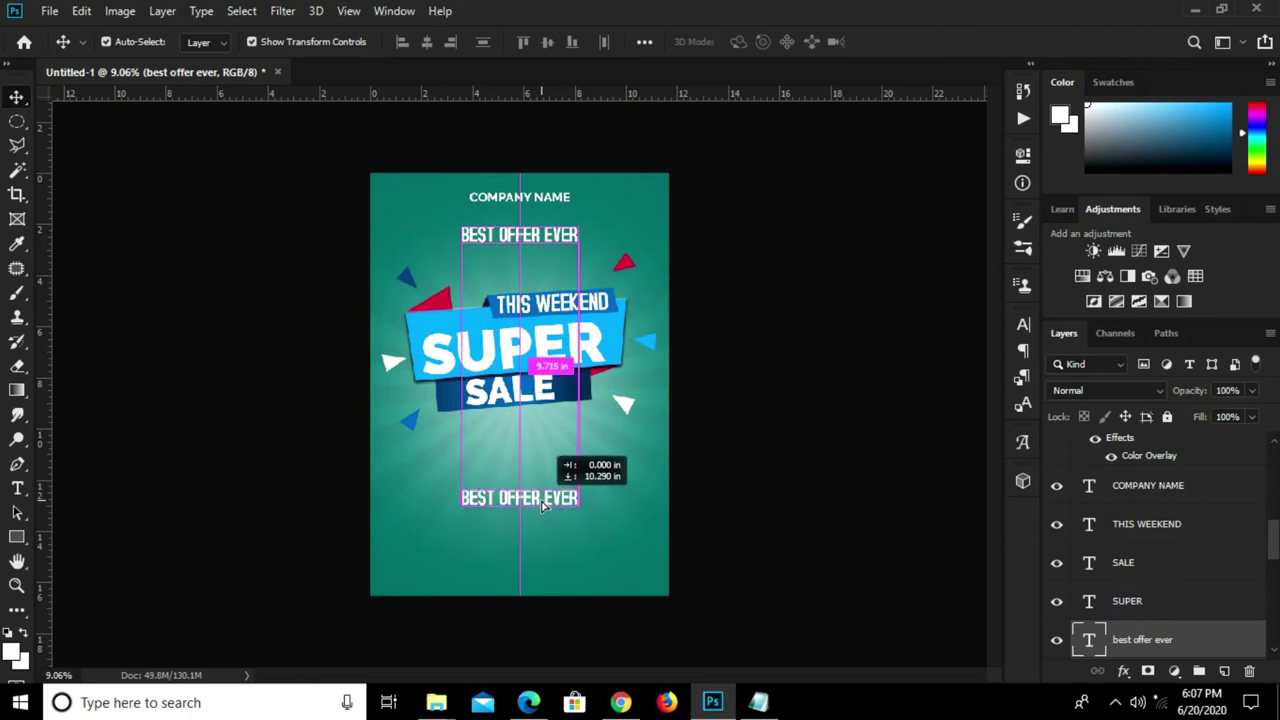
left_click_drag(543, 515, 527, 515)
- Copy the line 'limited time only' from the super sale notes in Notepad
left_click(758, 702)
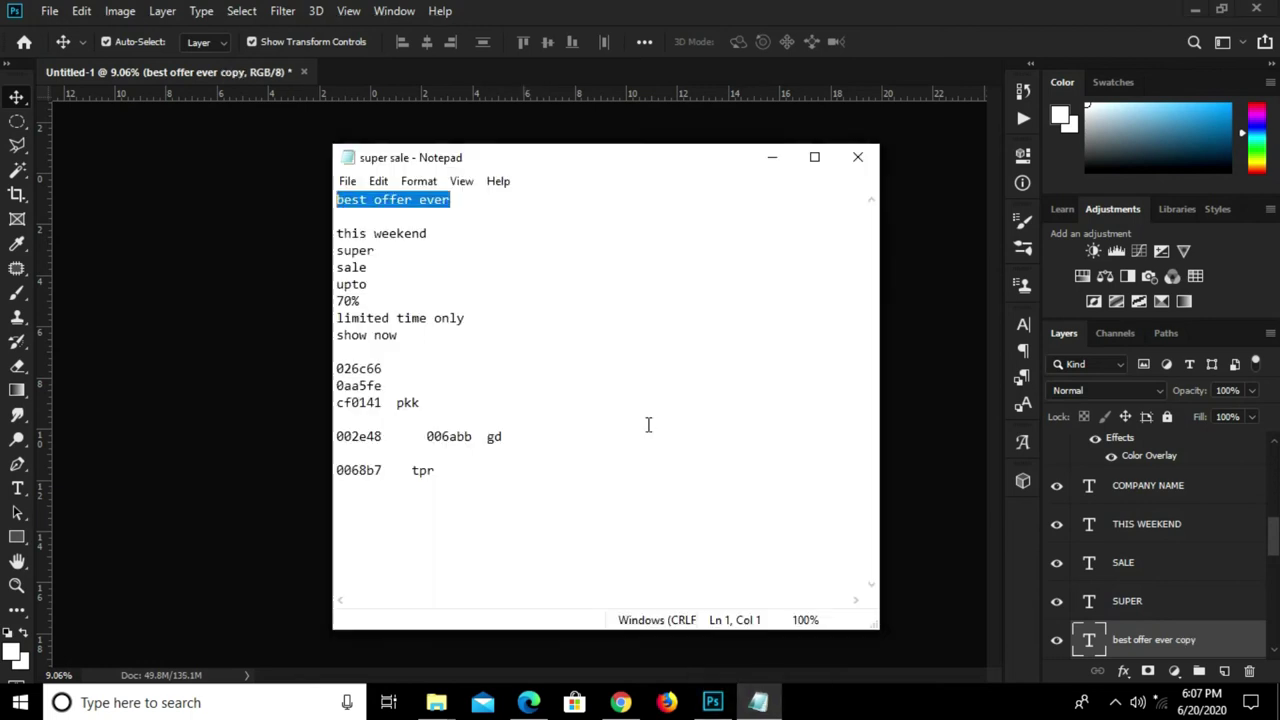
left_click_drag(476, 317, 336, 317)
right_click(372, 320)
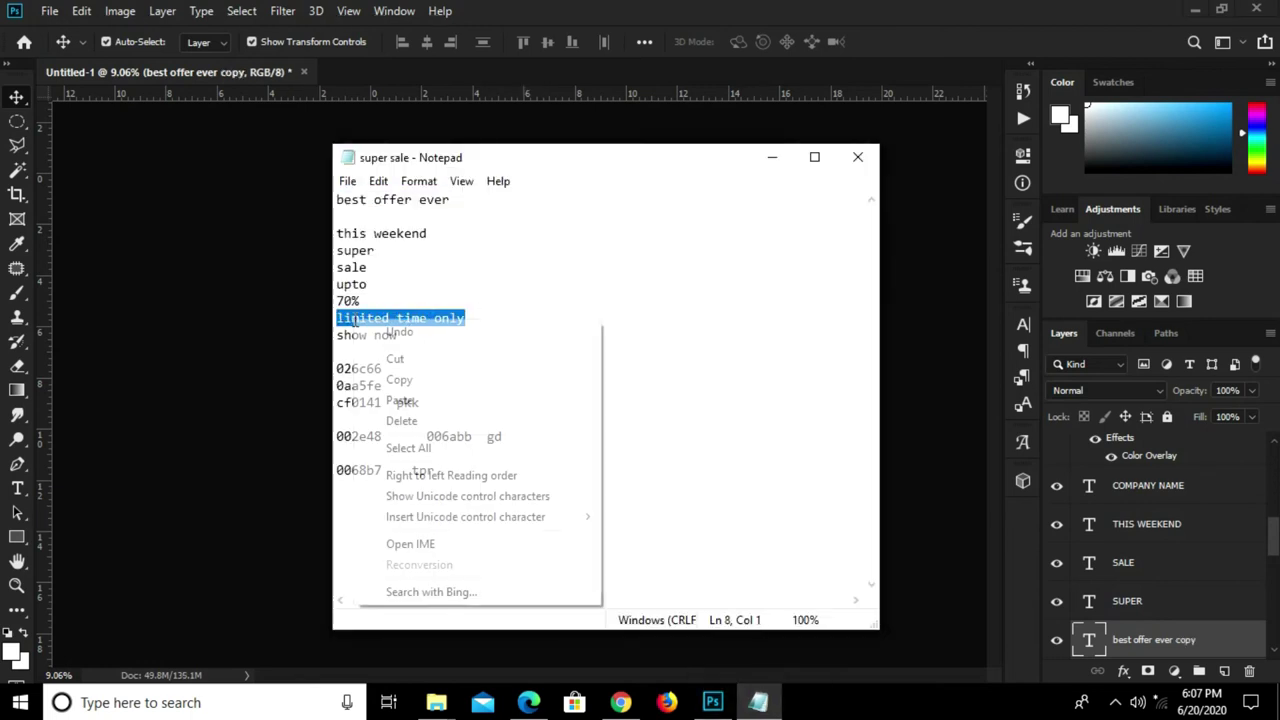
left_click(402, 382)
left_click(212, 397)
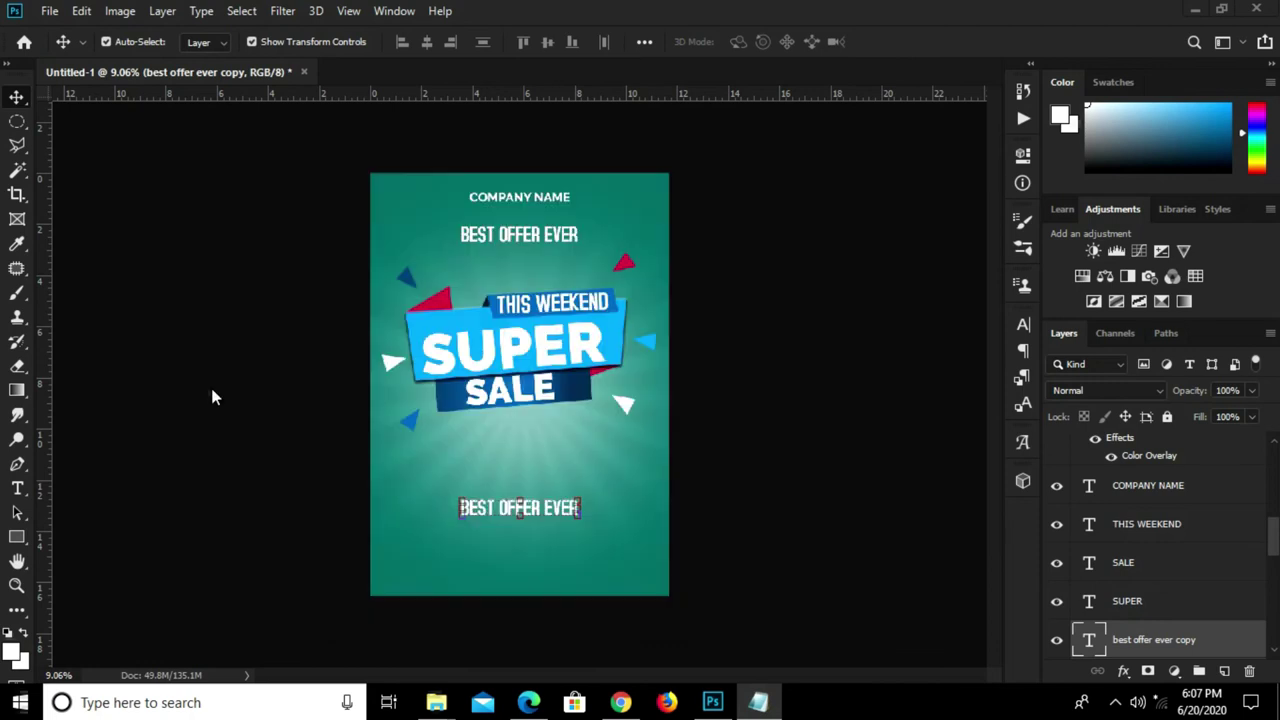
double_click(507, 515)
- Change the copy to LIMITED TIME ONLY at 72 pt, tracking 0, centred horizontally
key("ctrl+v")
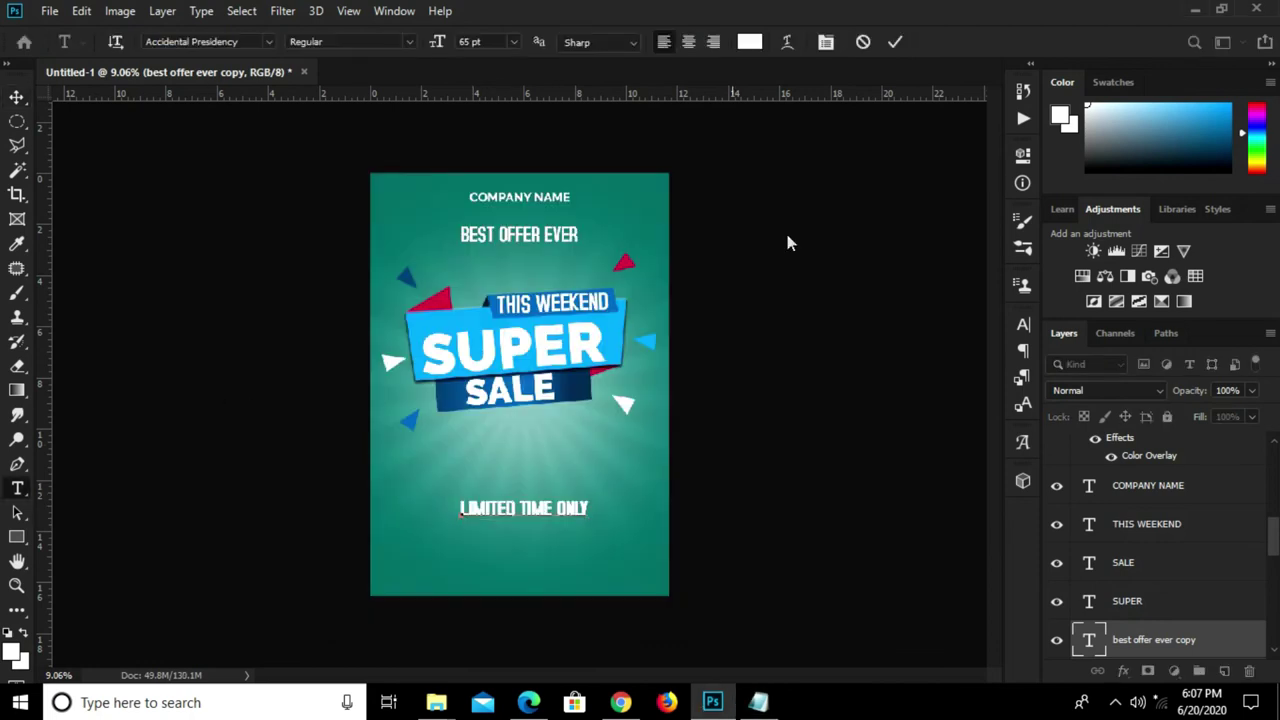
key("ctrl+Return")
key("v")
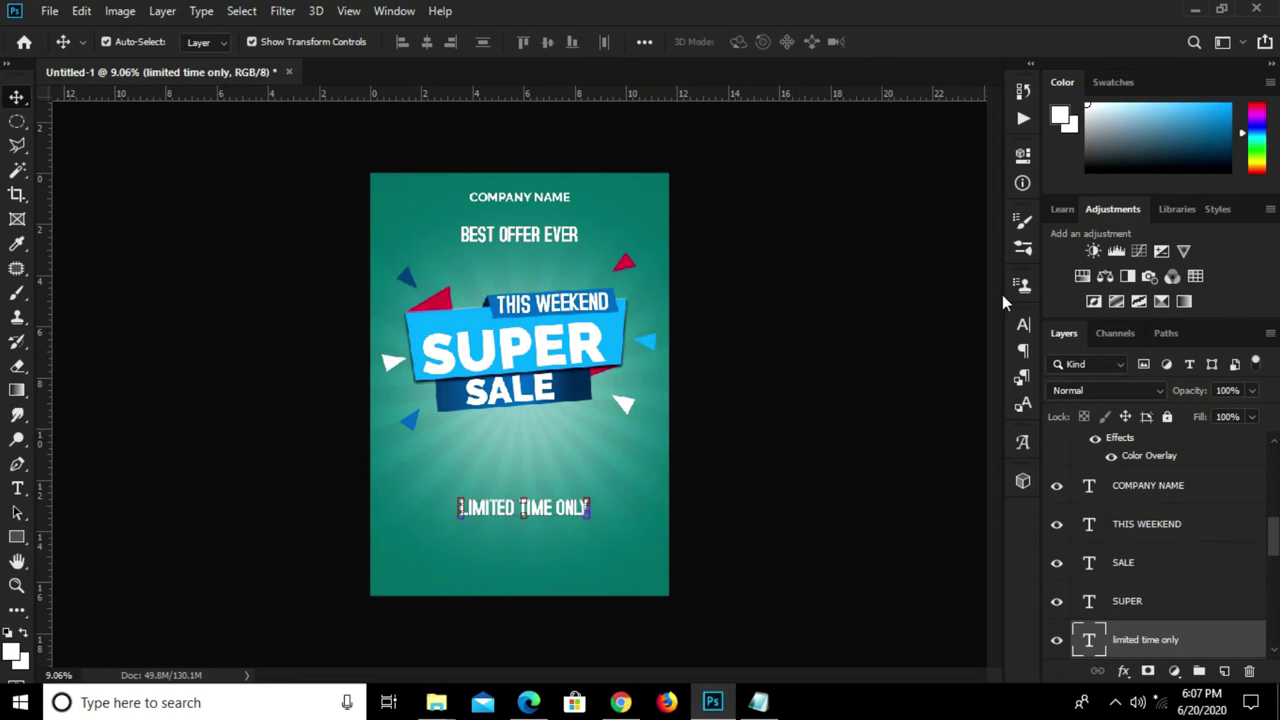
left_click(1011, 325)
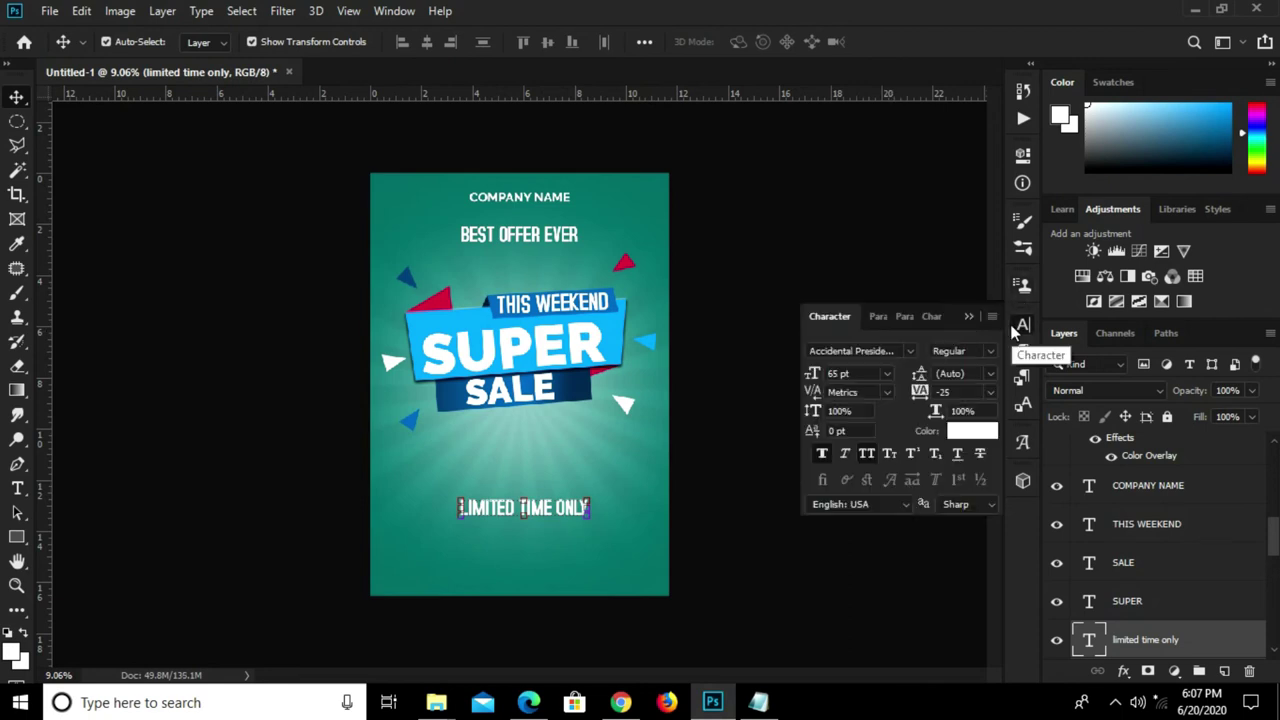
left_click(990, 393)
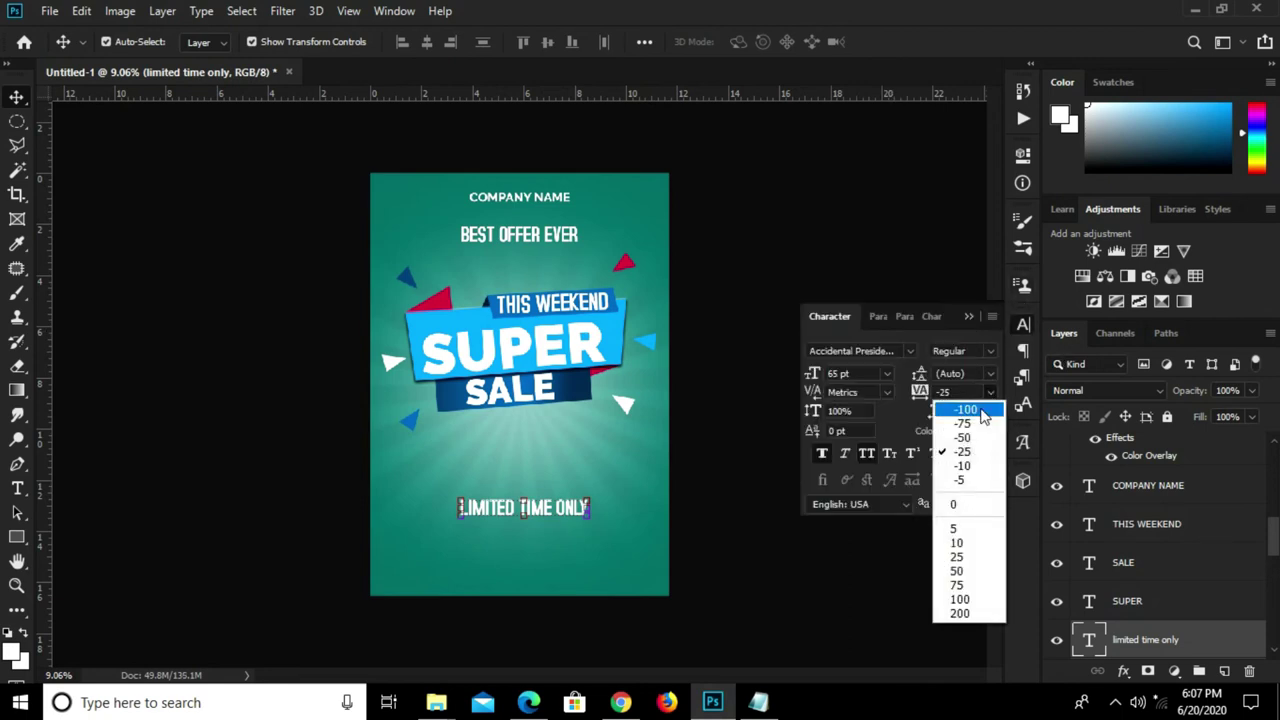
left_click(946, 518)
left_click(887, 374)
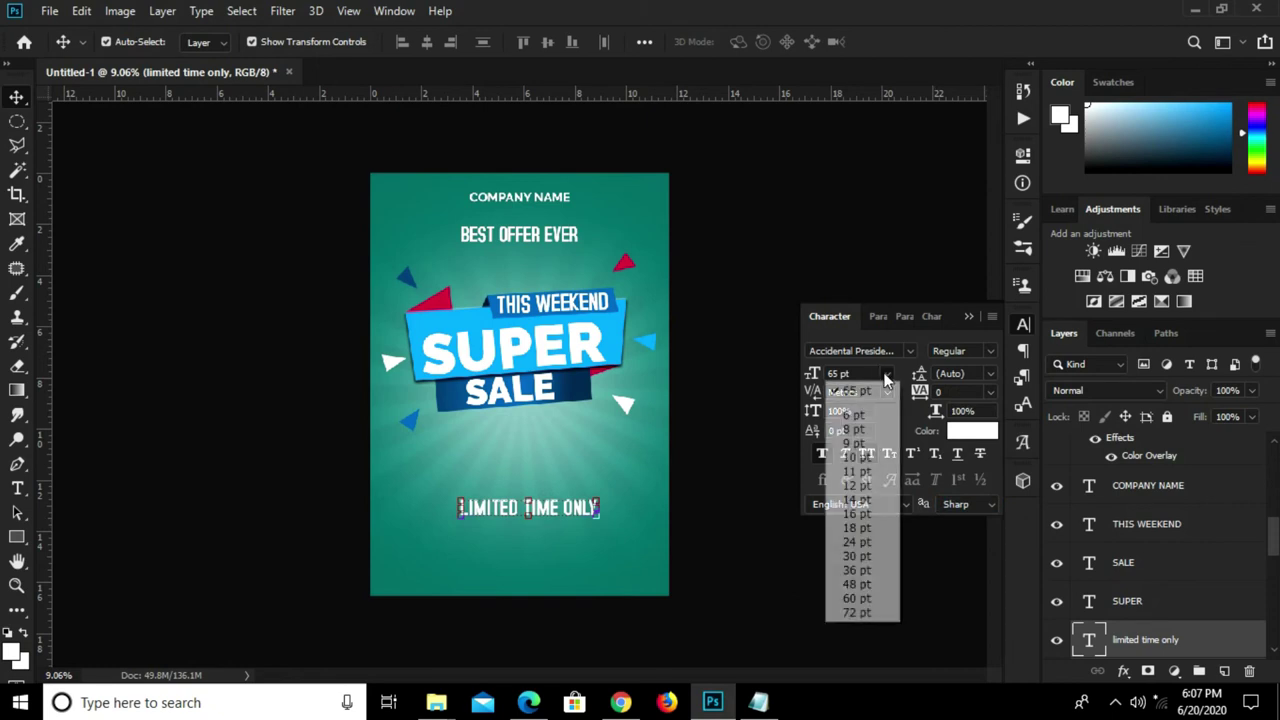
left_click(856, 612)
left_click(654, 526)
key("ctrl+a")
left_click(424, 43)
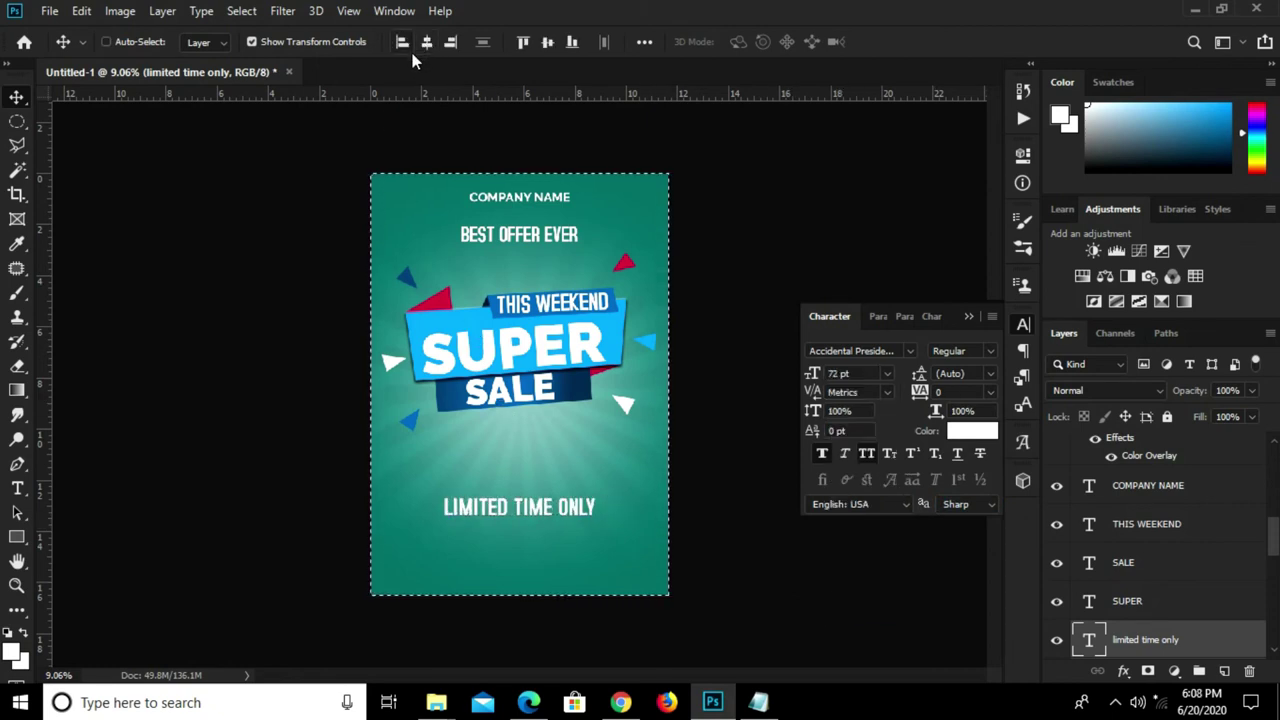
key("ctrl+d")
- Set BEST OFFER EVER letter spacing to 0 and centre it horizontally on the poster
left_click(515, 233)
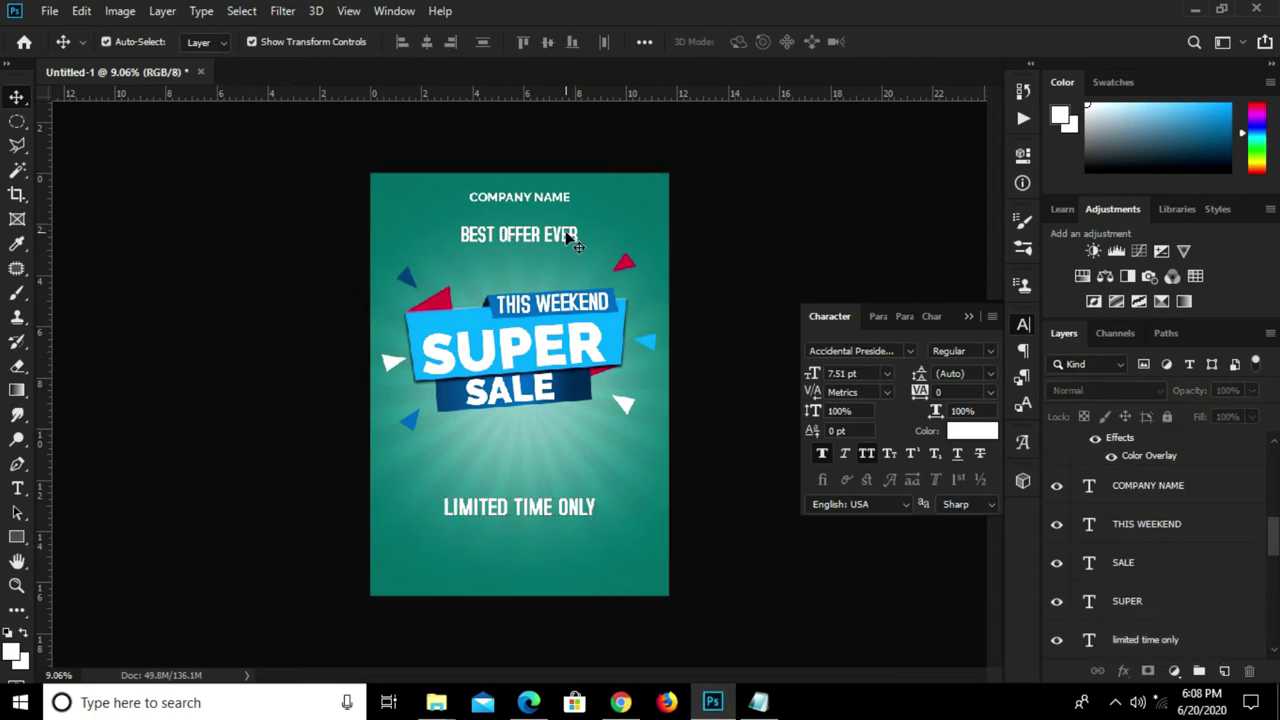
left_click(537, 237)
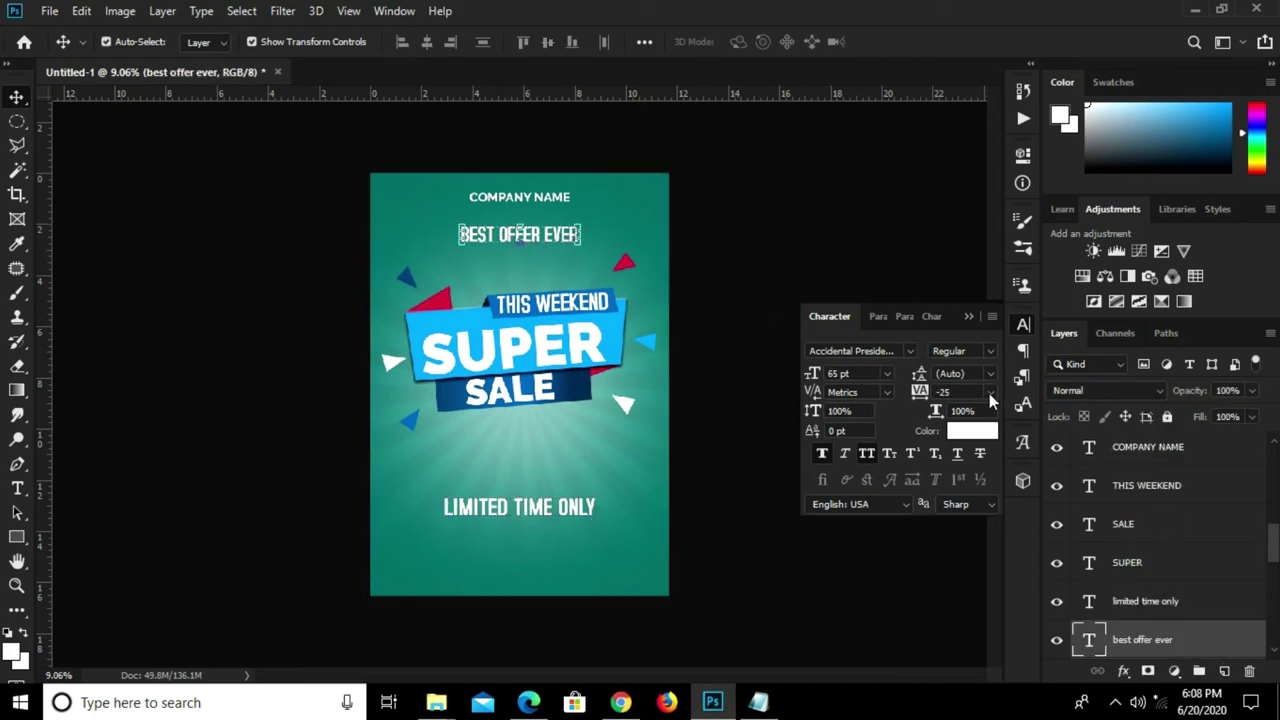
left_click(989, 395)
left_click(962, 503)
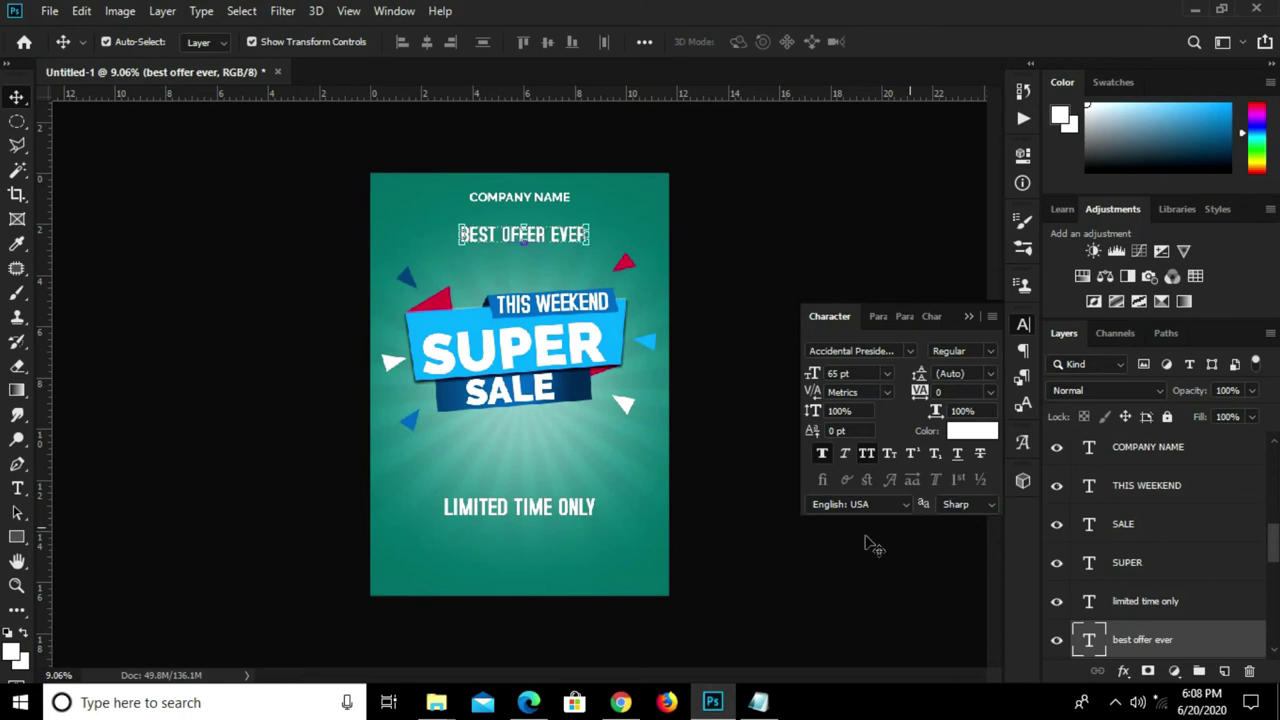
key("ctrl+a")
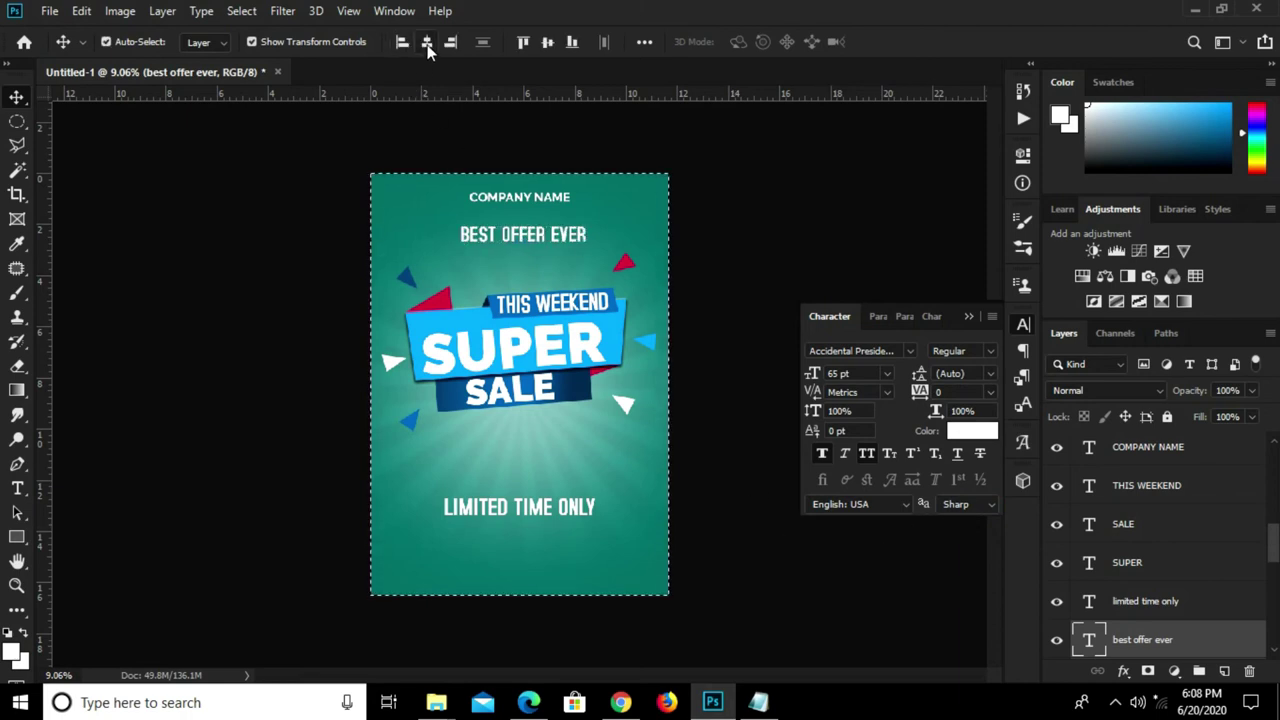
left_click(427, 44)
key("ctrl+d")
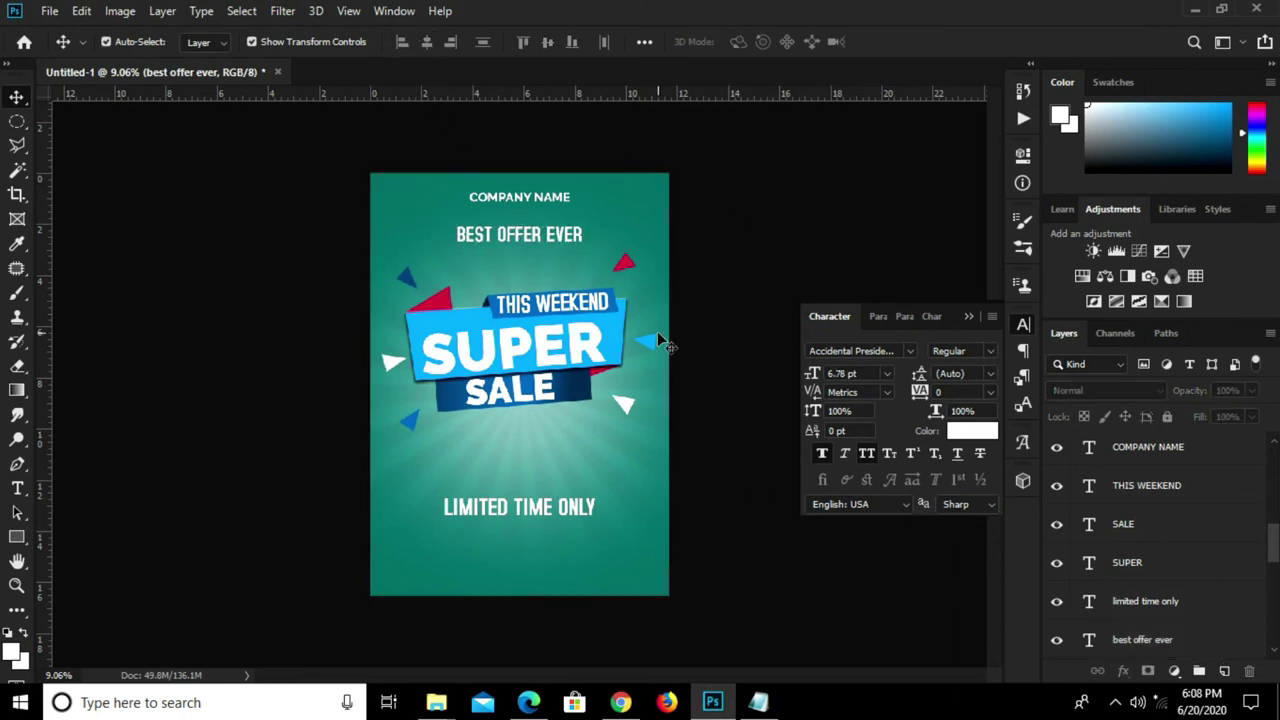
left_click(748, 210)
left_click(16, 537)
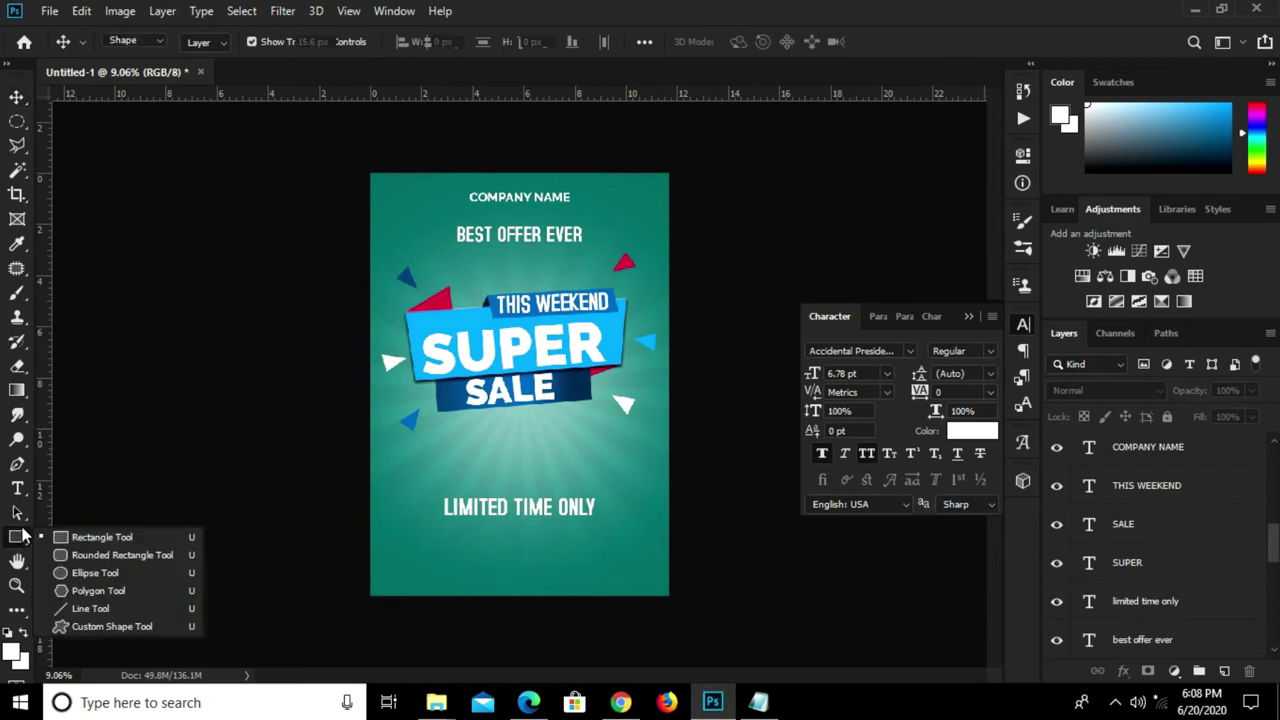
- Draw a thin rectangle bar just beneath LIMITED TIME ONLY, slightly wider than the text
left_click(80, 537)
scroll(426, 521, "up", 2)
scroll(410, 530, "up", 2)
scroll(390, 535, "up", 2)
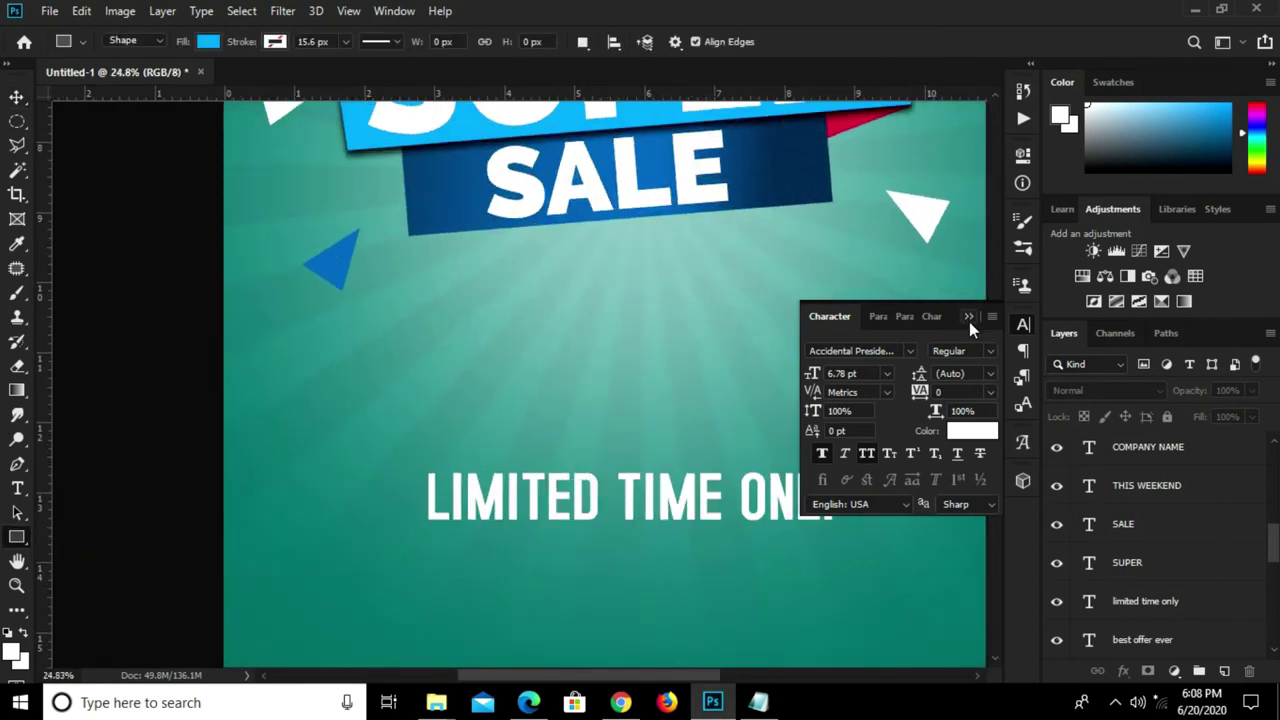
left_click(969, 318)
left_click_drag(335, 529, 897, 532)
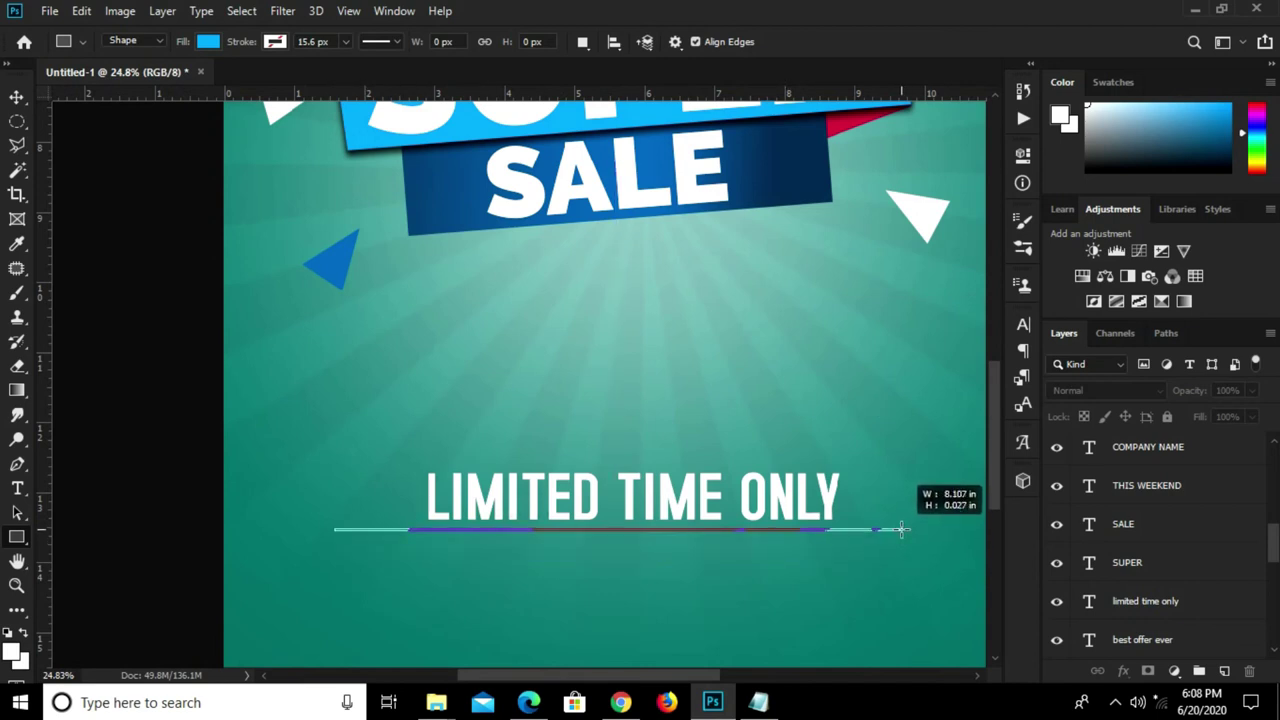
left_click_drag(897, 532, 901, 529)
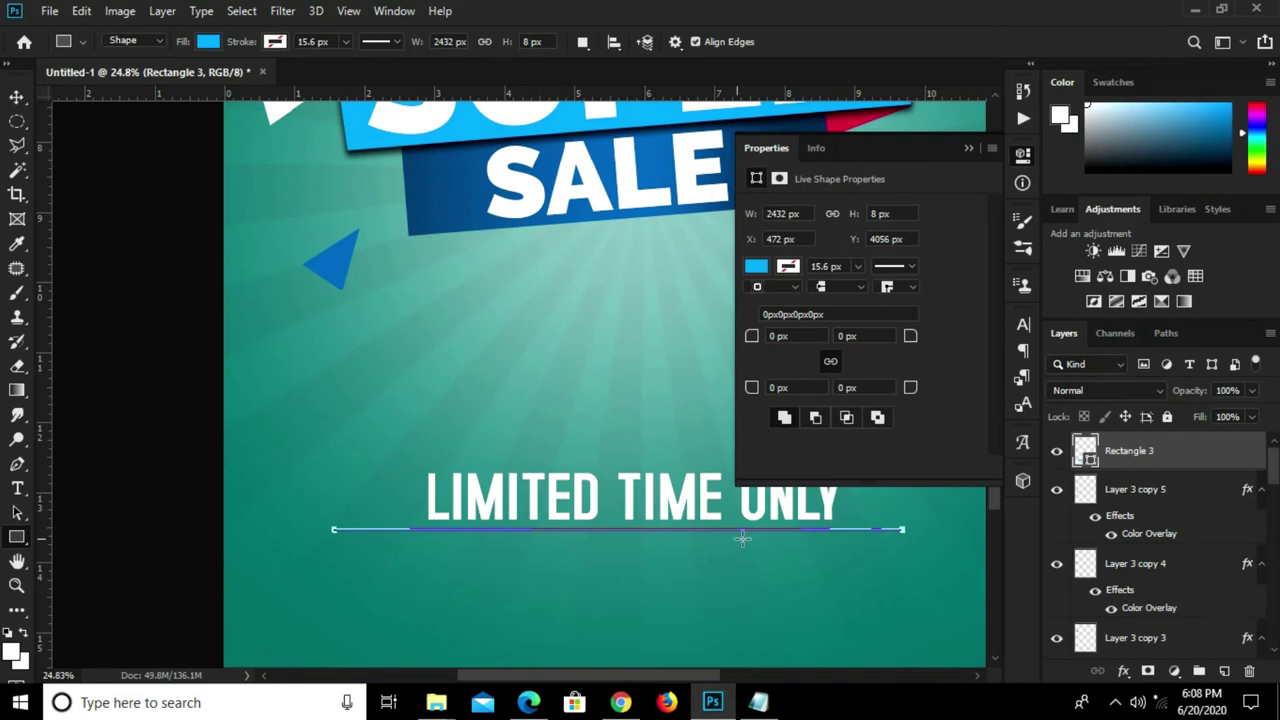
- Fill the new 2432 × 8 px line white and fit the whole poster on screen
left_click(756, 266)
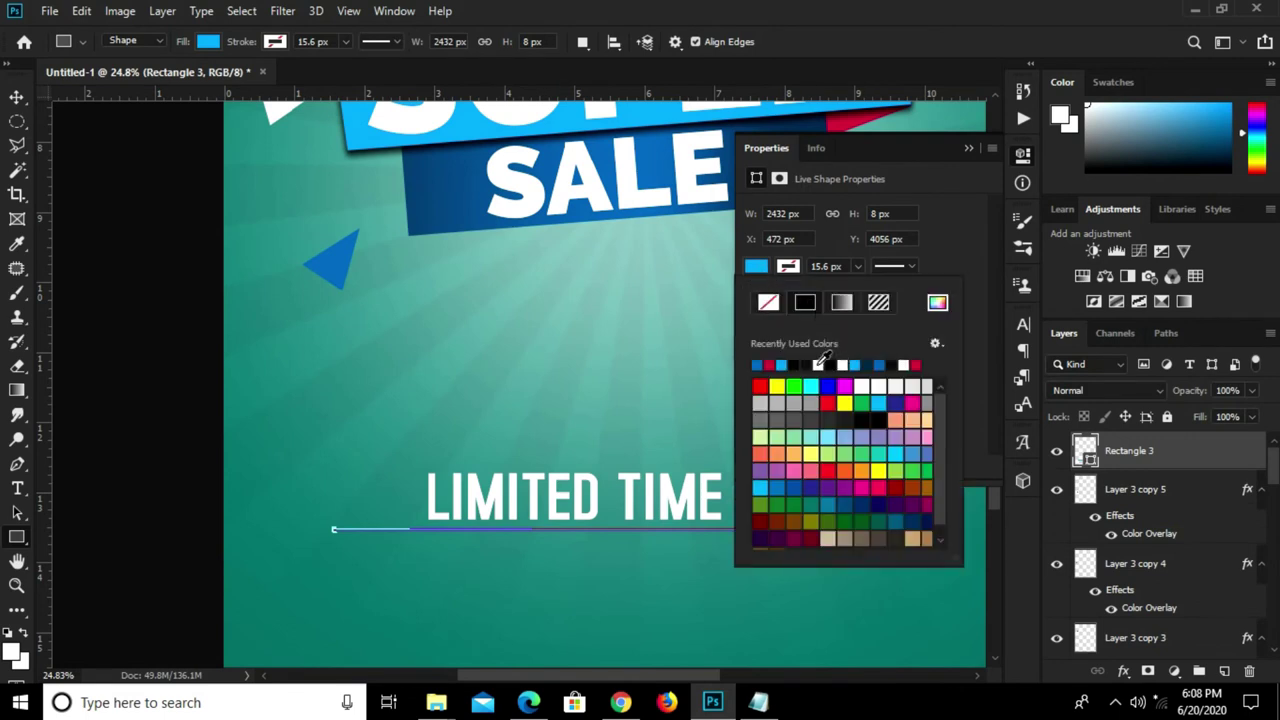
left_click(842, 364)
left_click(962, 192)
left_click(968, 148)
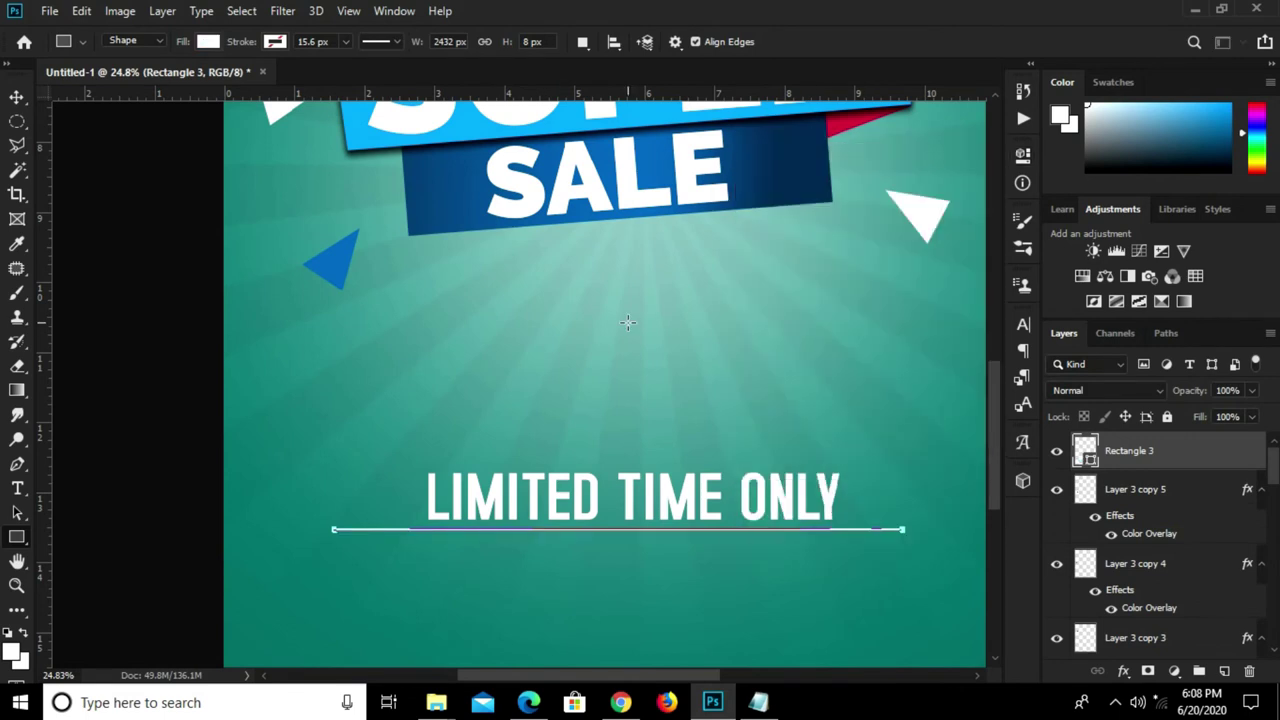
key("ctrl+0")
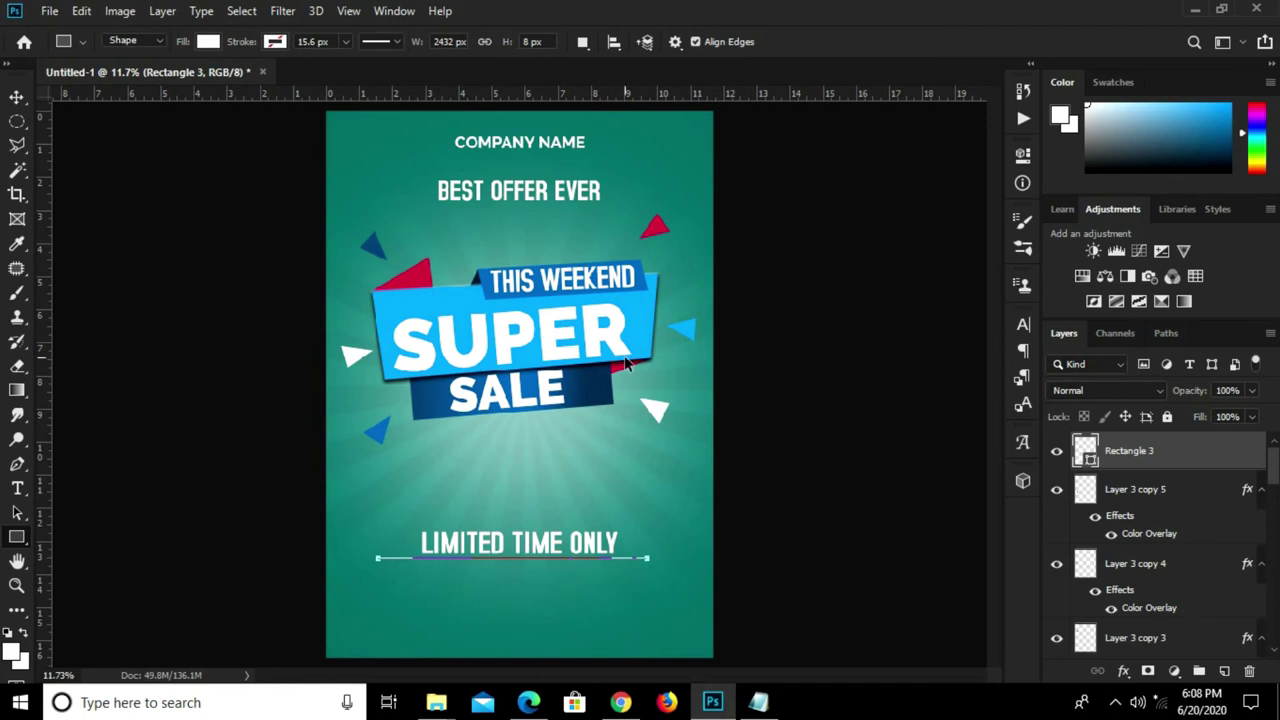
key("v")
scroll(520, 563, "up", 3)
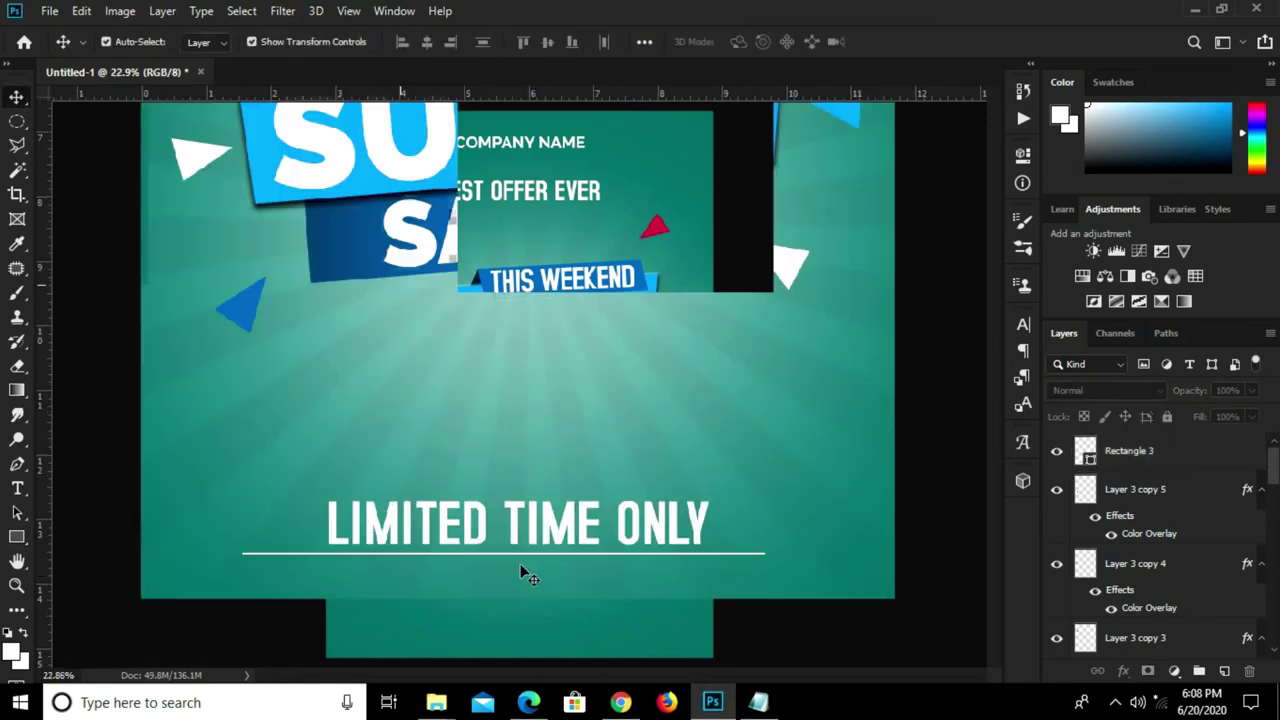
- Make the white line under LIMITED TIME ONLY slightly thicker
left_click(526, 545)
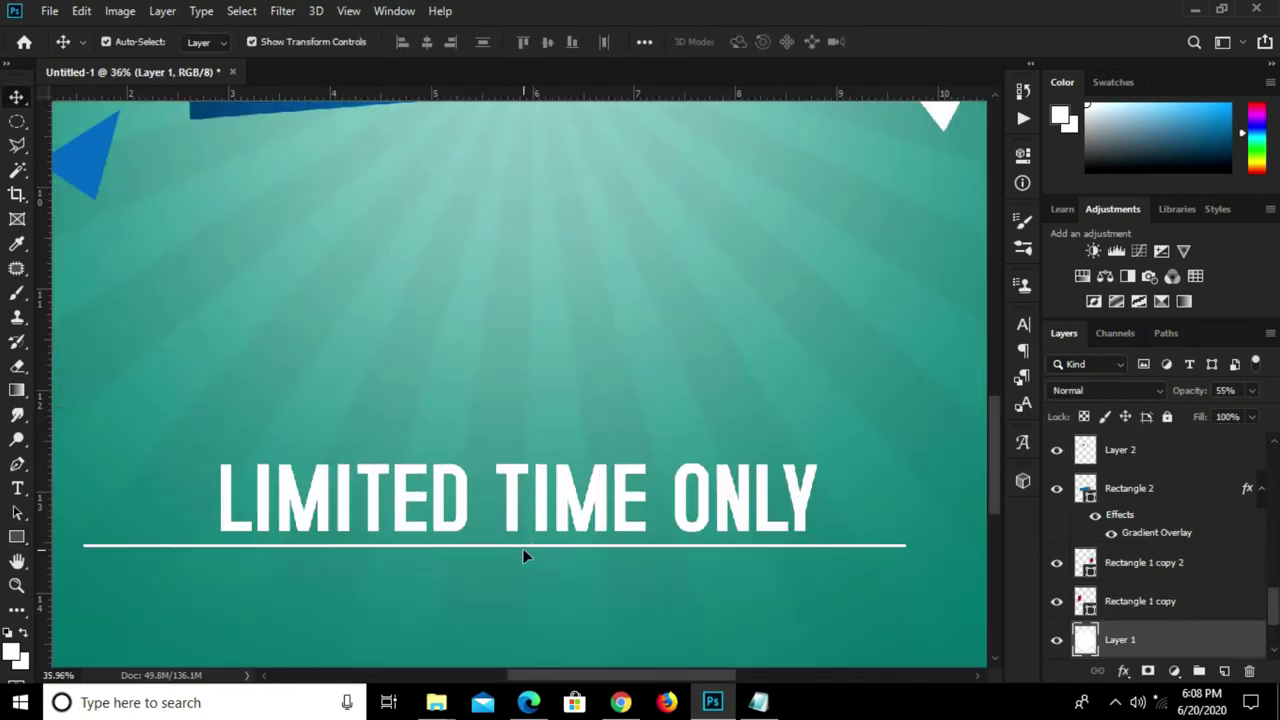
left_click(522, 548)
scroll(503, 545, "up", 2)
left_click(495, 542)
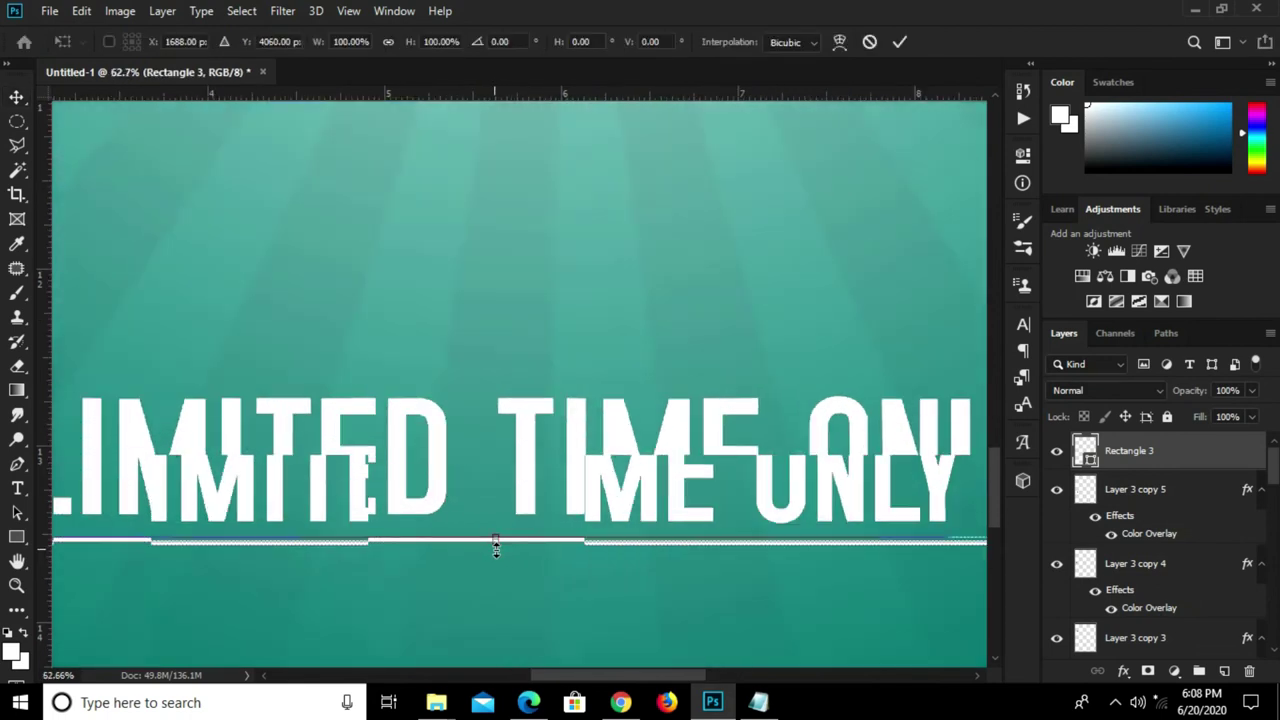
left_click_drag(495, 548, 497, 550)
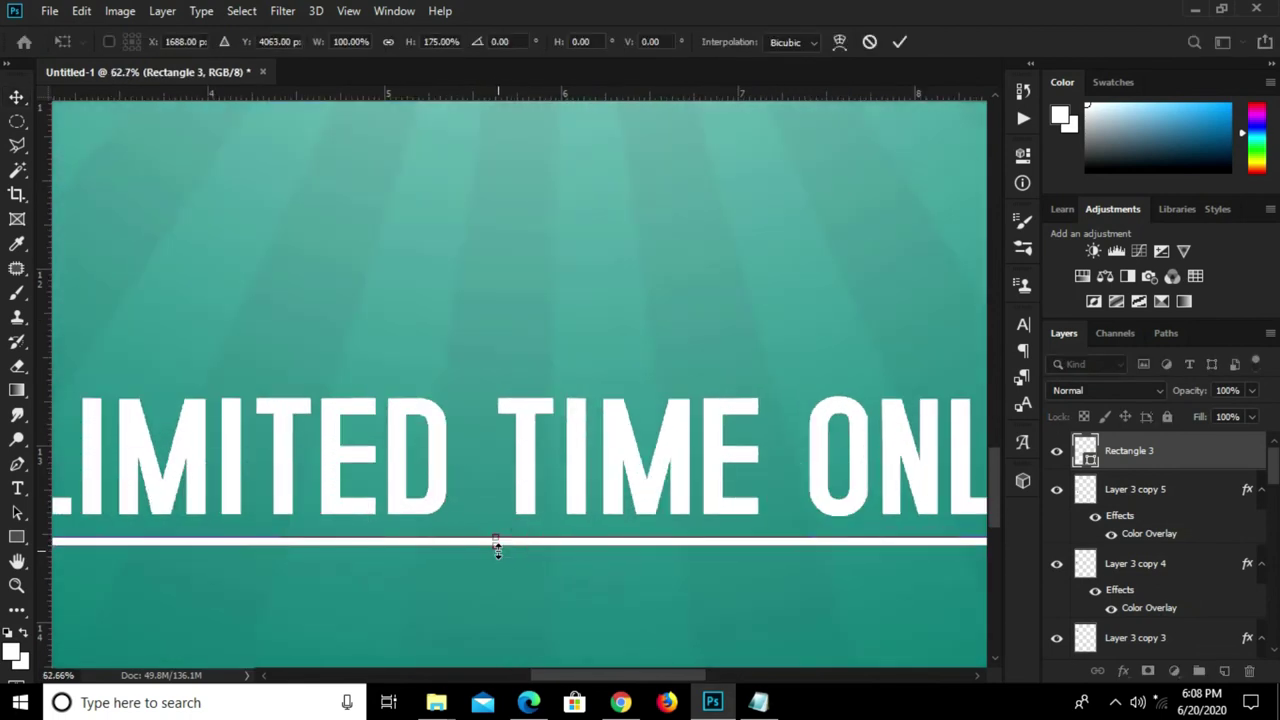
key("Return")
- Duplicate the line just below the original, reshape it into a bar, and centre it on the canvas
scroll(497, 545, "down", 2)
scroll(514, 537, "down", 2)
left_click_drag(514, 537, 519, 541)
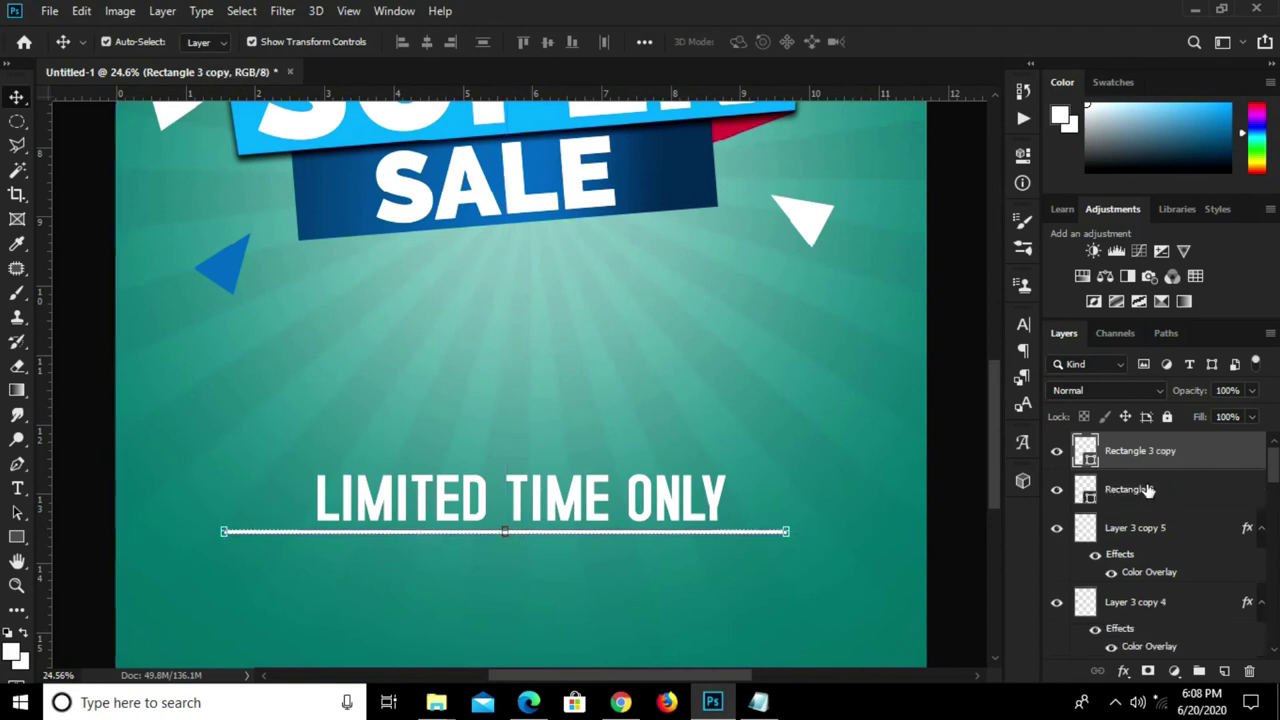
mouse_move(537, 538)
left_mouse_down()
mouse_move(501, 565)
mouse_move(505, 543)
left_mouse_up()
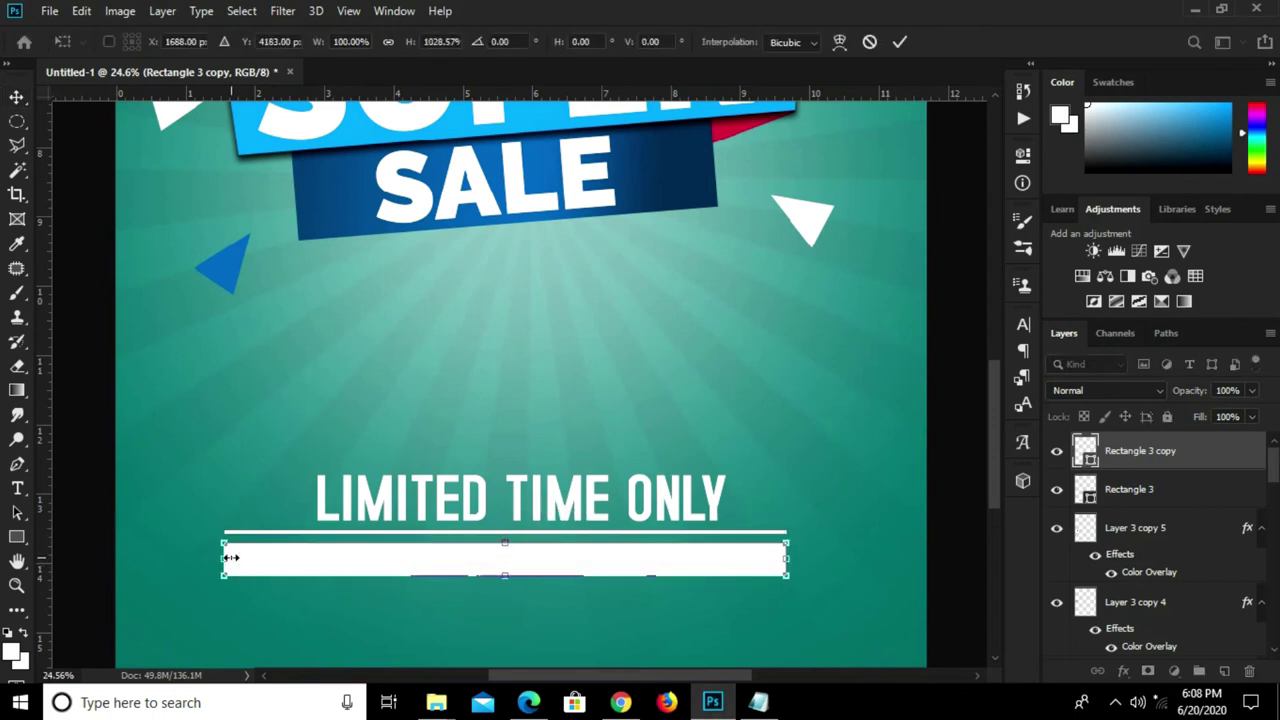
mouse_move(247, 561)
left_mouse_down()
mouse_move(684, 571)
mouse_move(655, 571)
left_mouse_up()
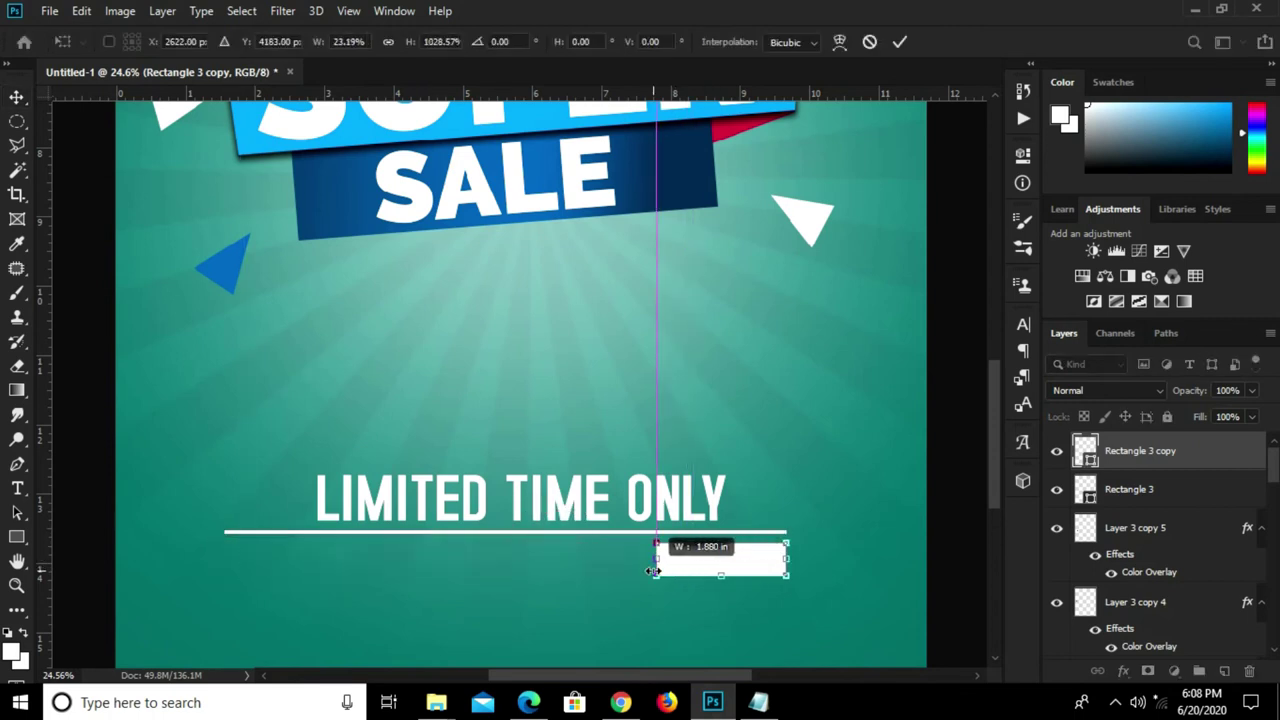
left_click(899, 42)
key("ctrl+a")
left_click(426, 41)
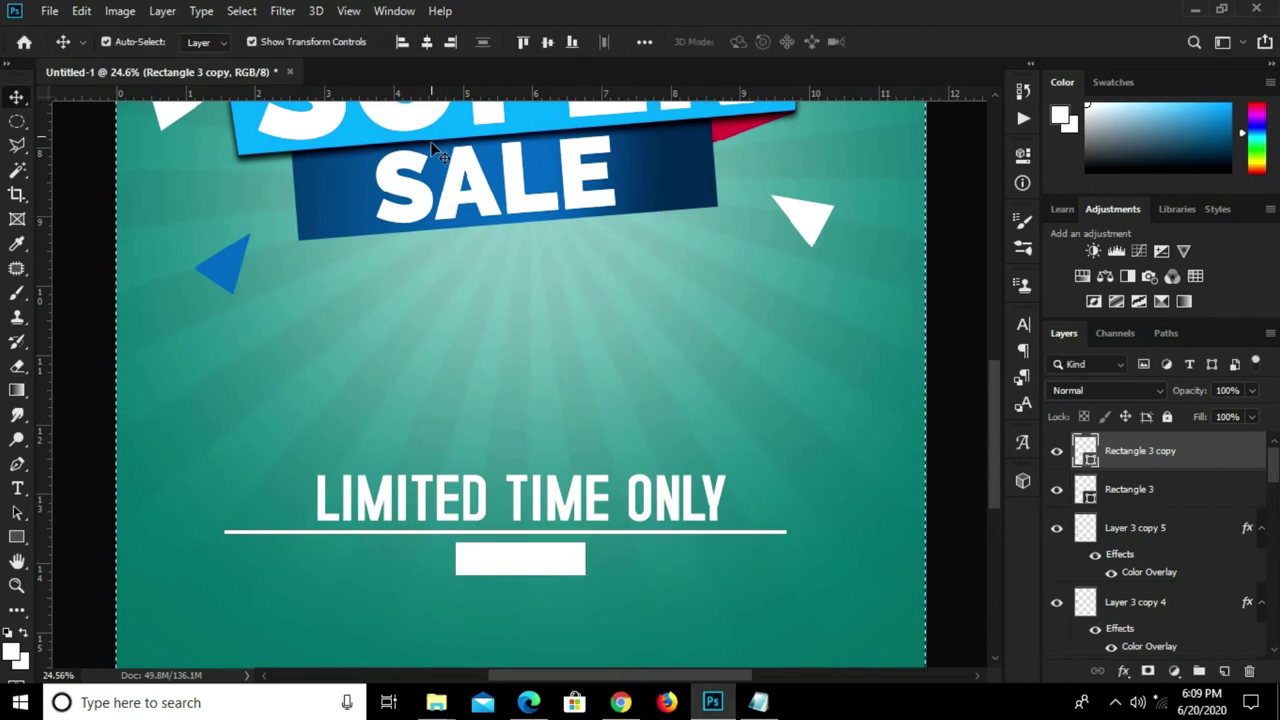
- Widen and heighten the bar into a box and re-centre it horizontally
key("ctrl+t")
mouse_move(588, 560)
left_mouse_down()
mouse_move(652, 566)
mouse_move(637, 566)
left_mouse_up()
left_click_drag(548, 576, 546, 585)
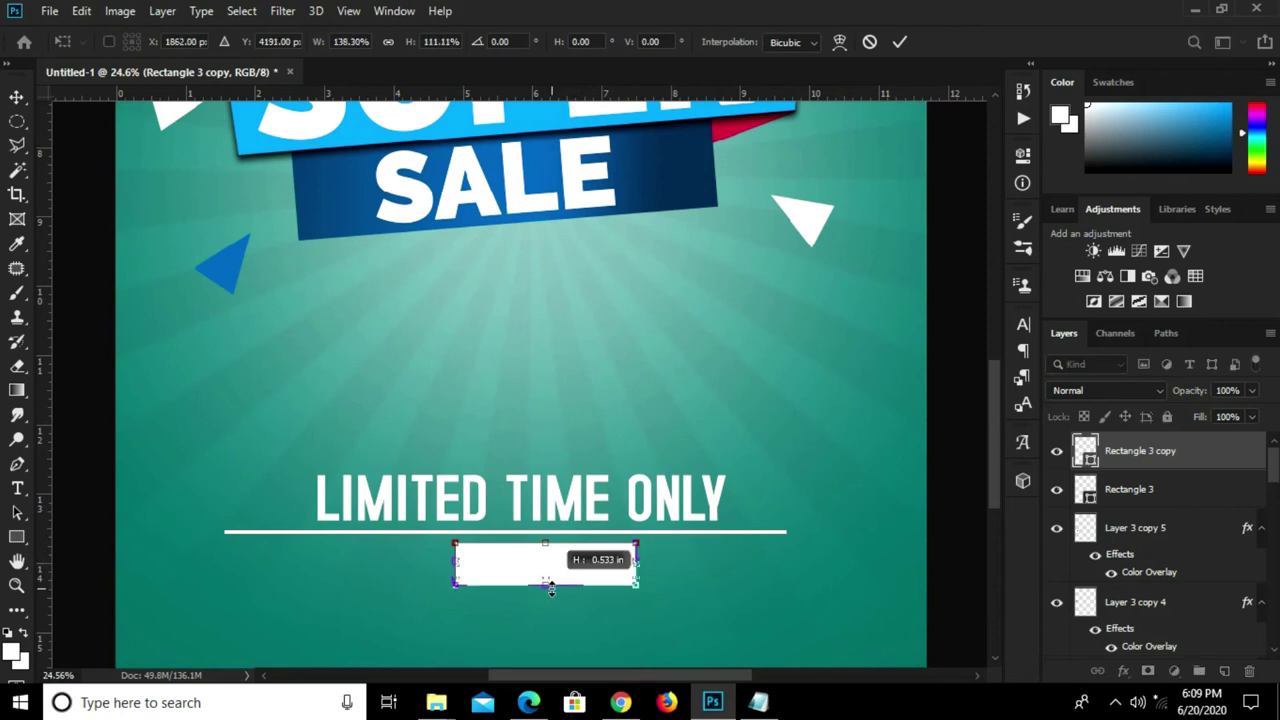
left_click(899, 41)
key("ctrl+a")
left_click(428, 42)
key("ctrl+d")
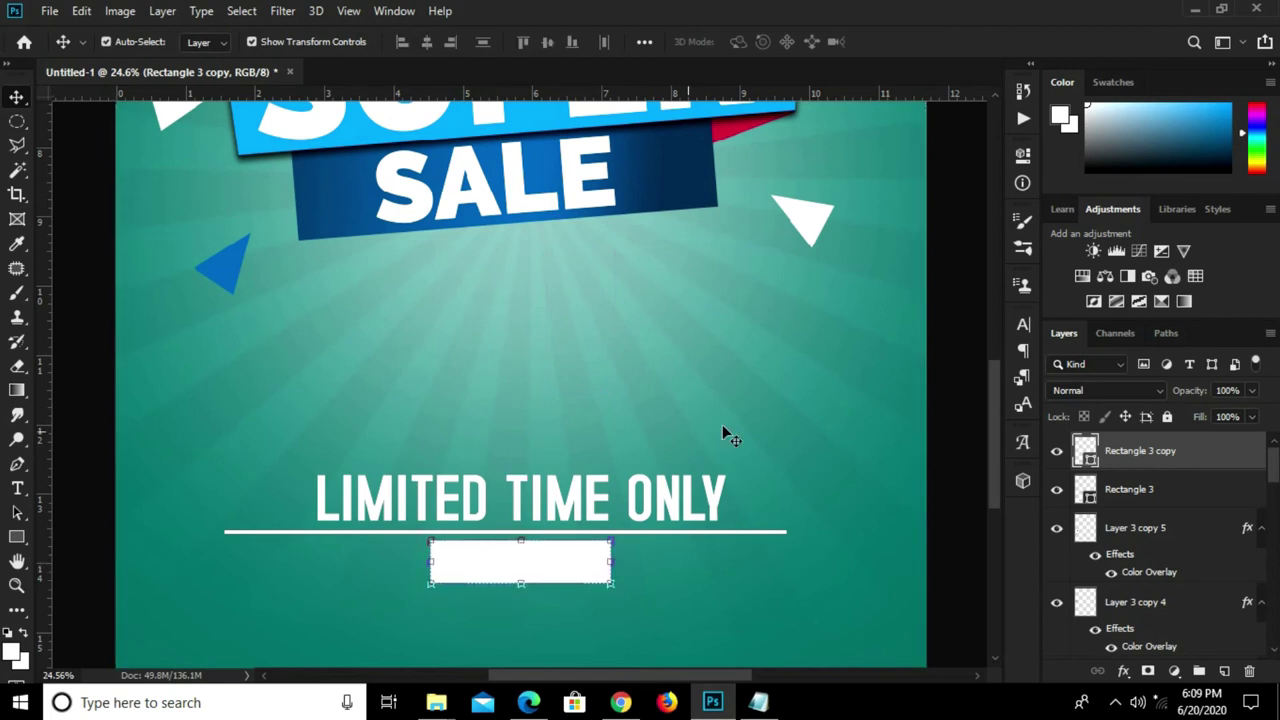
left_click(722, 424)
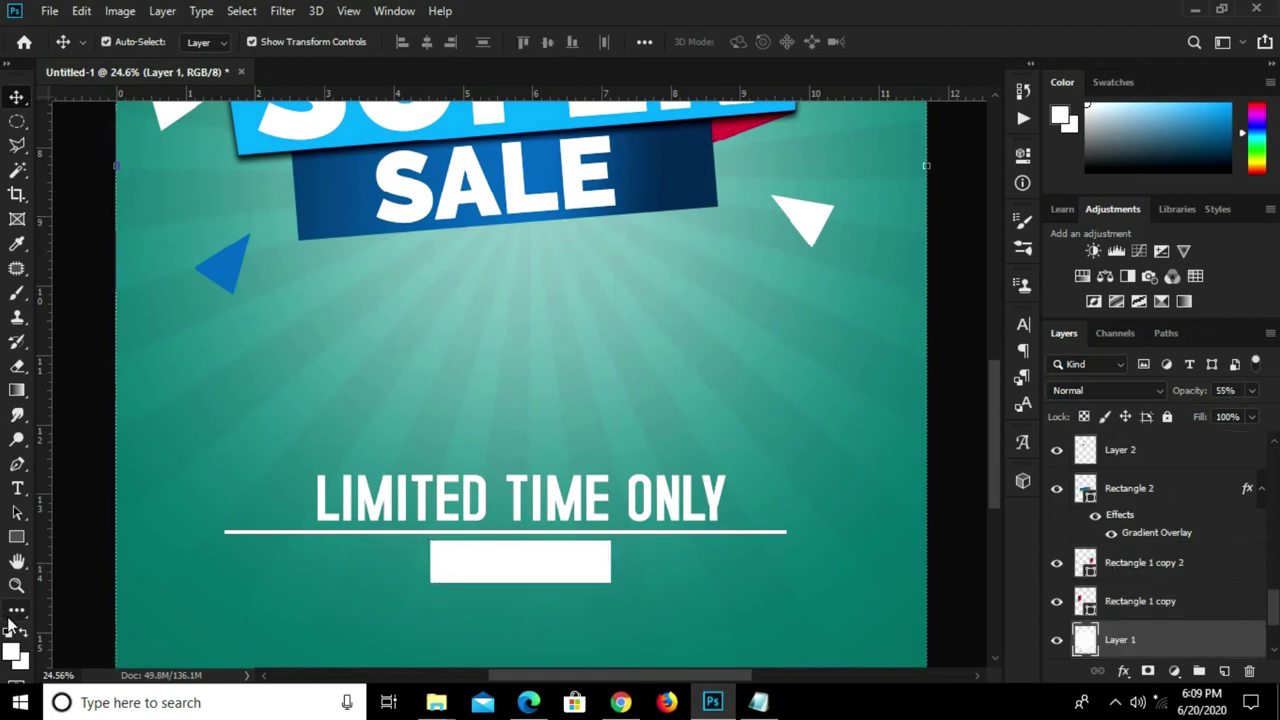
- Copy 'SHOW NOW' from the sale notes and paste it as a new text layer
left_click(19, 487)
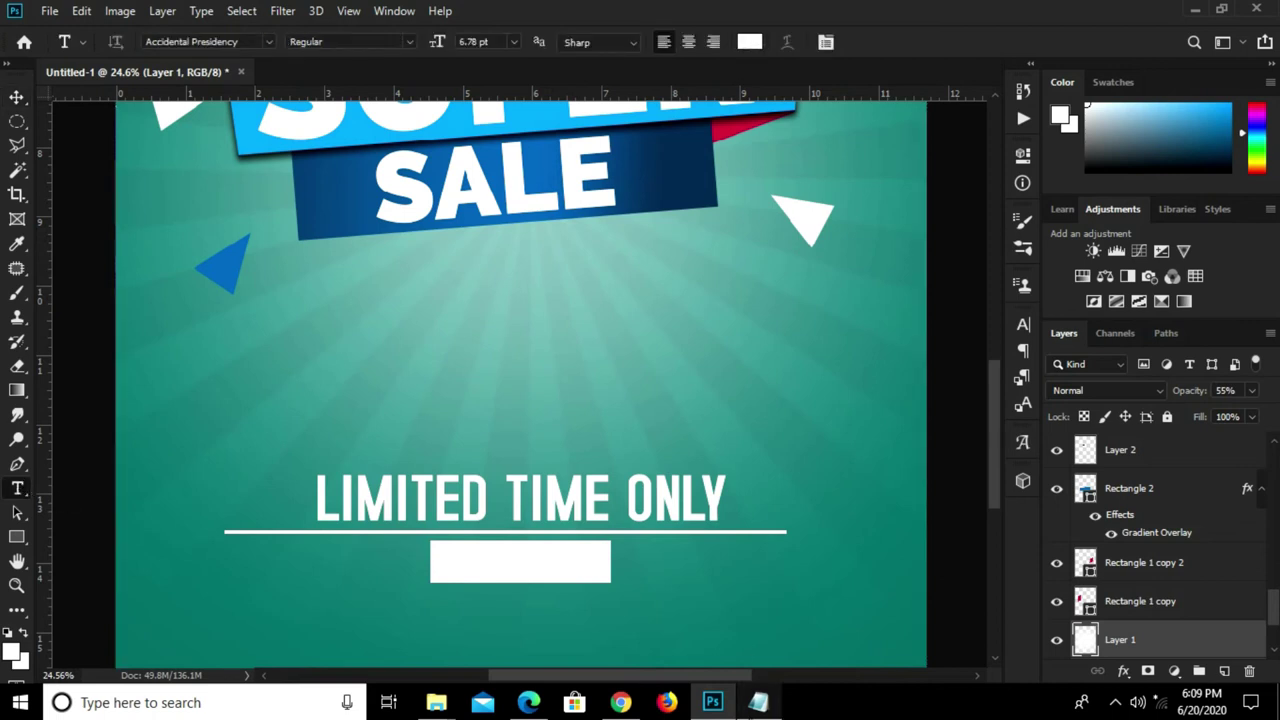
left_click(737, 623)
left_click_drag(402, 335, 337, 333)
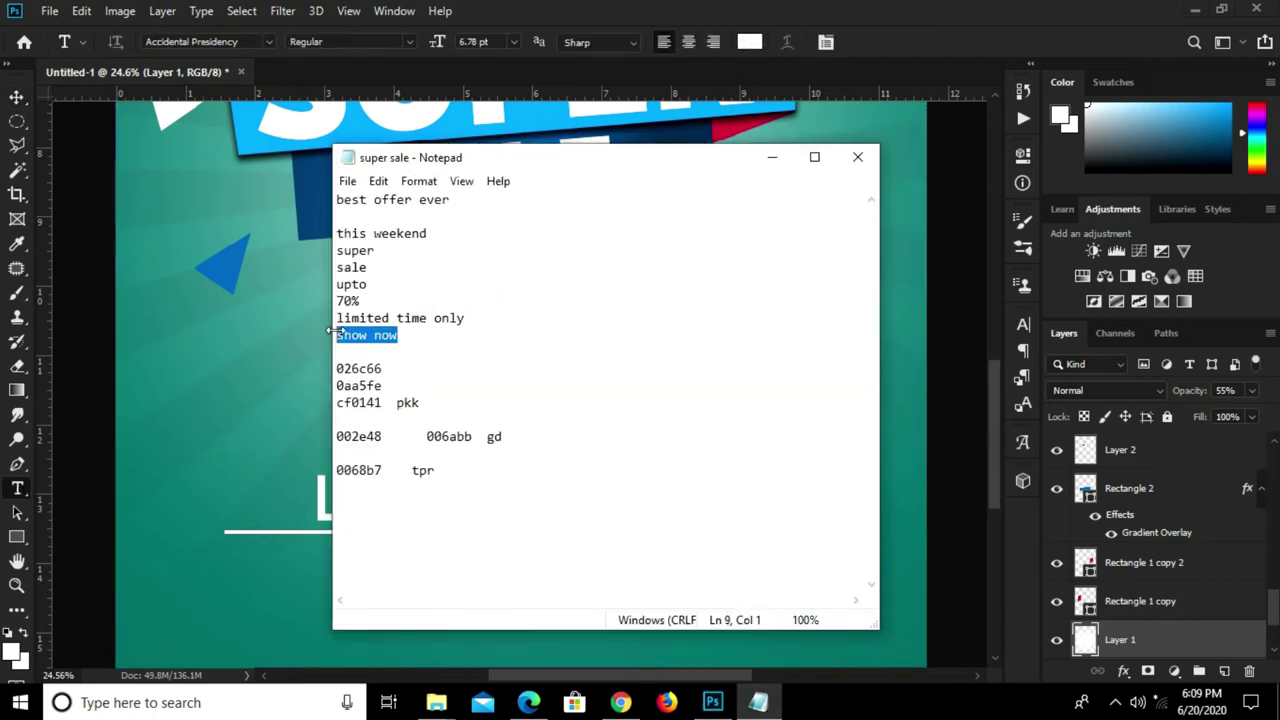
right_click(337, 335)
left_click(397, 391)
left_click(296, 376)
left_click(297, 375)
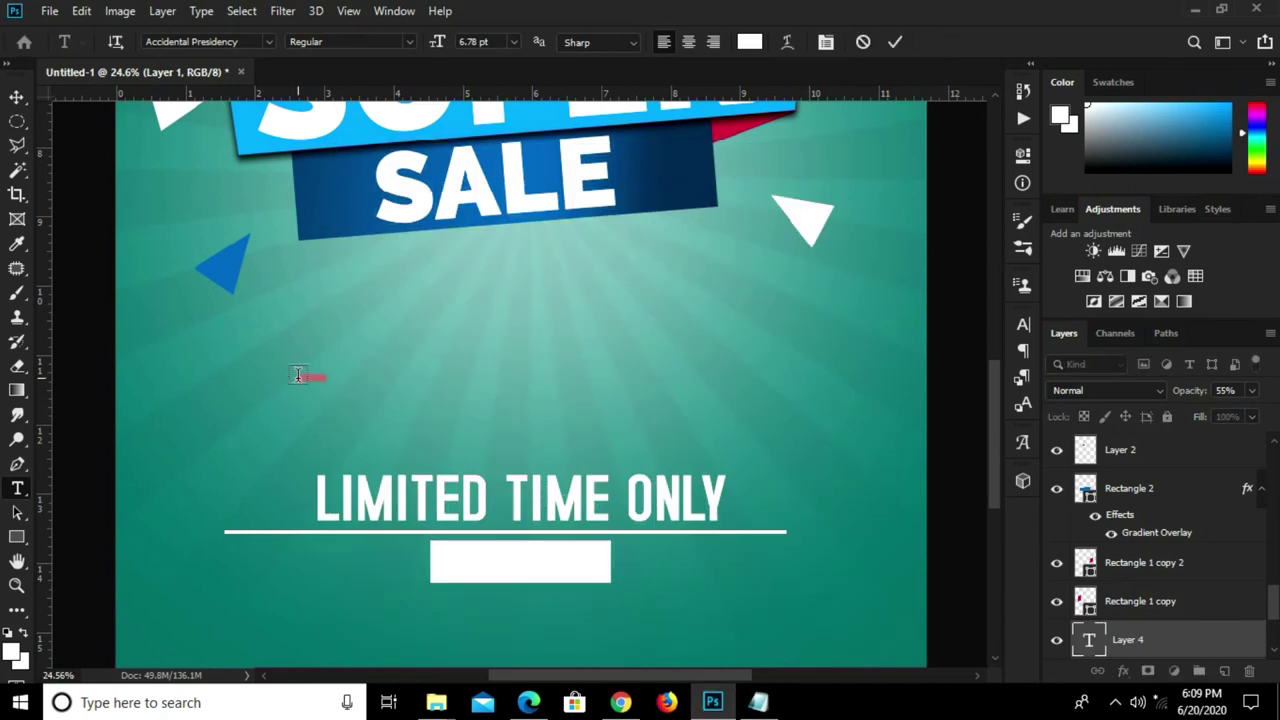
left_click(895, 43)
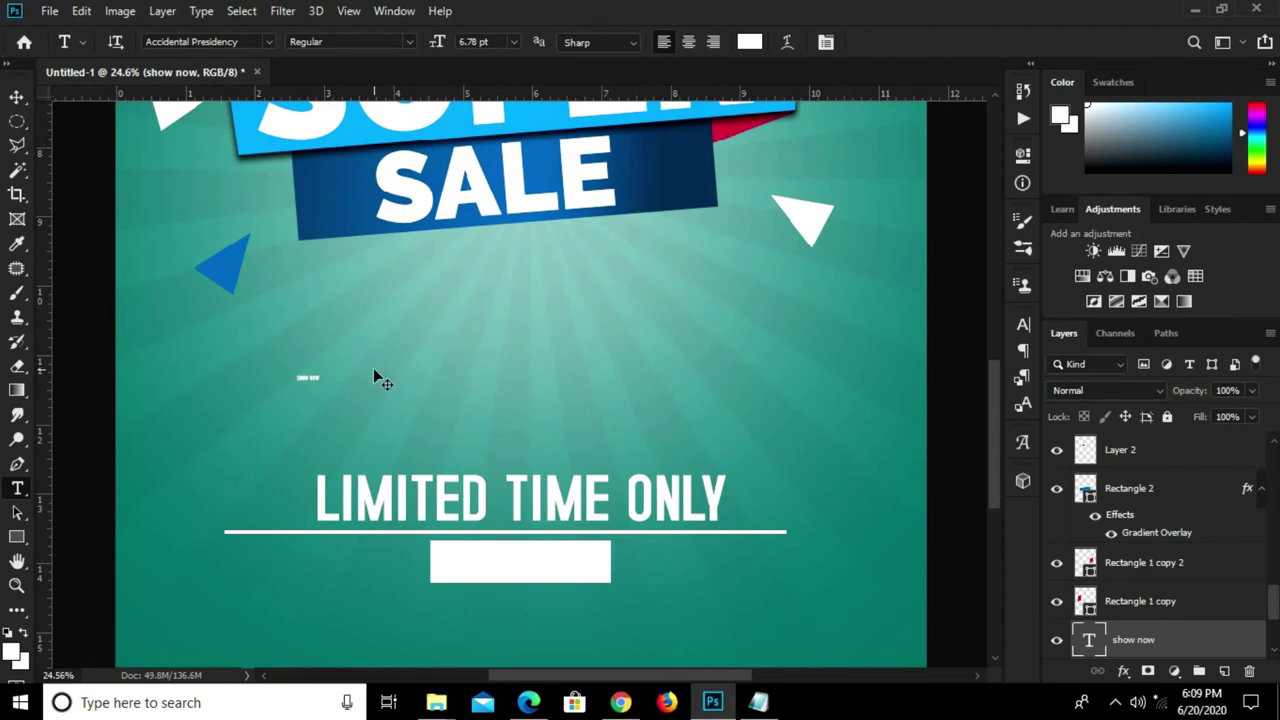
- Enlarge the SHOW NOW text to about 554% and colour it dark blue #005089
key("ctrl+t")
mouse_move(310, 372)
left_mouse_down()
mouse_move(308, 342)
mouse_move(527, 565)
left_mouse_up()
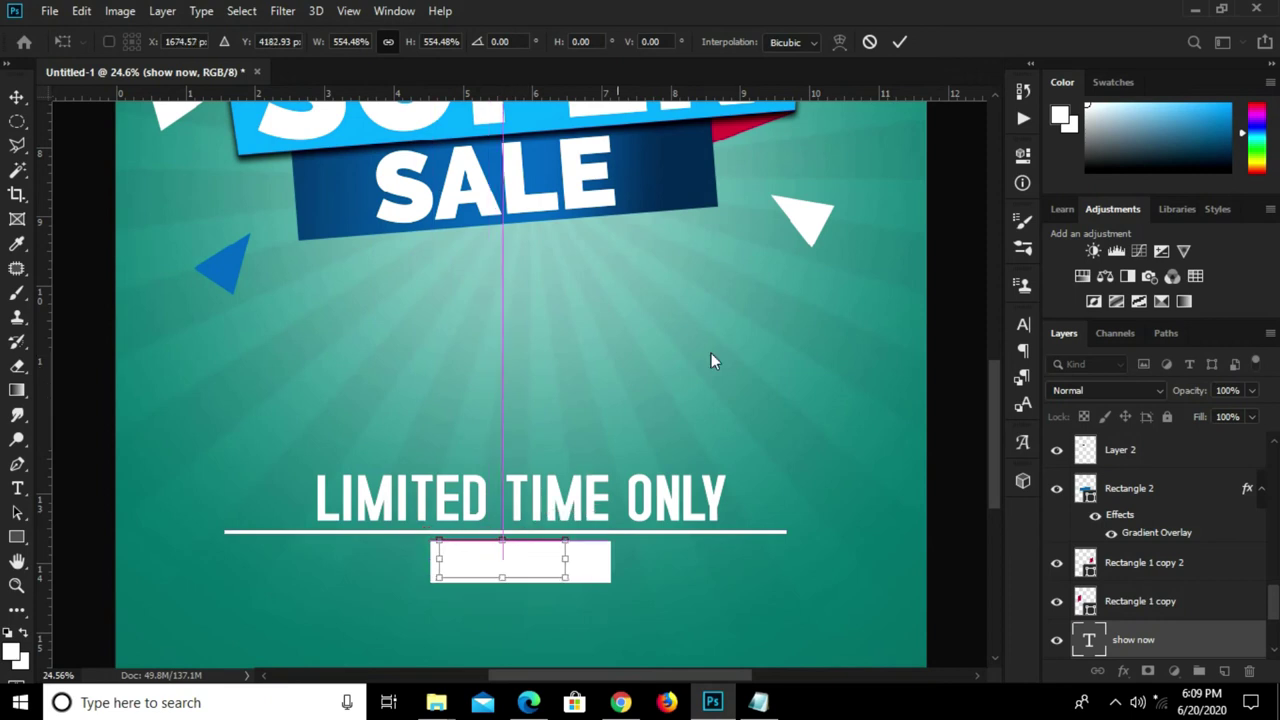
left_click(899, 42)
left_click(1023, 324)
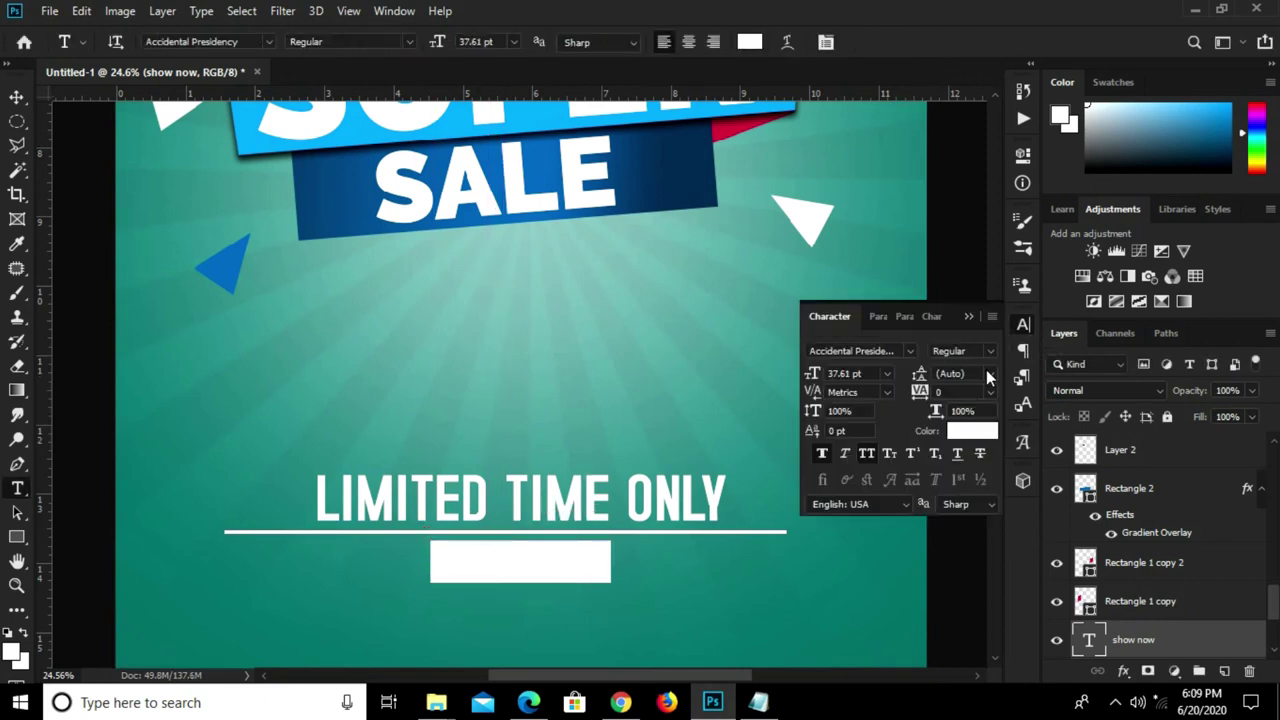
left_click(980, 437)
key("ctrl+v")
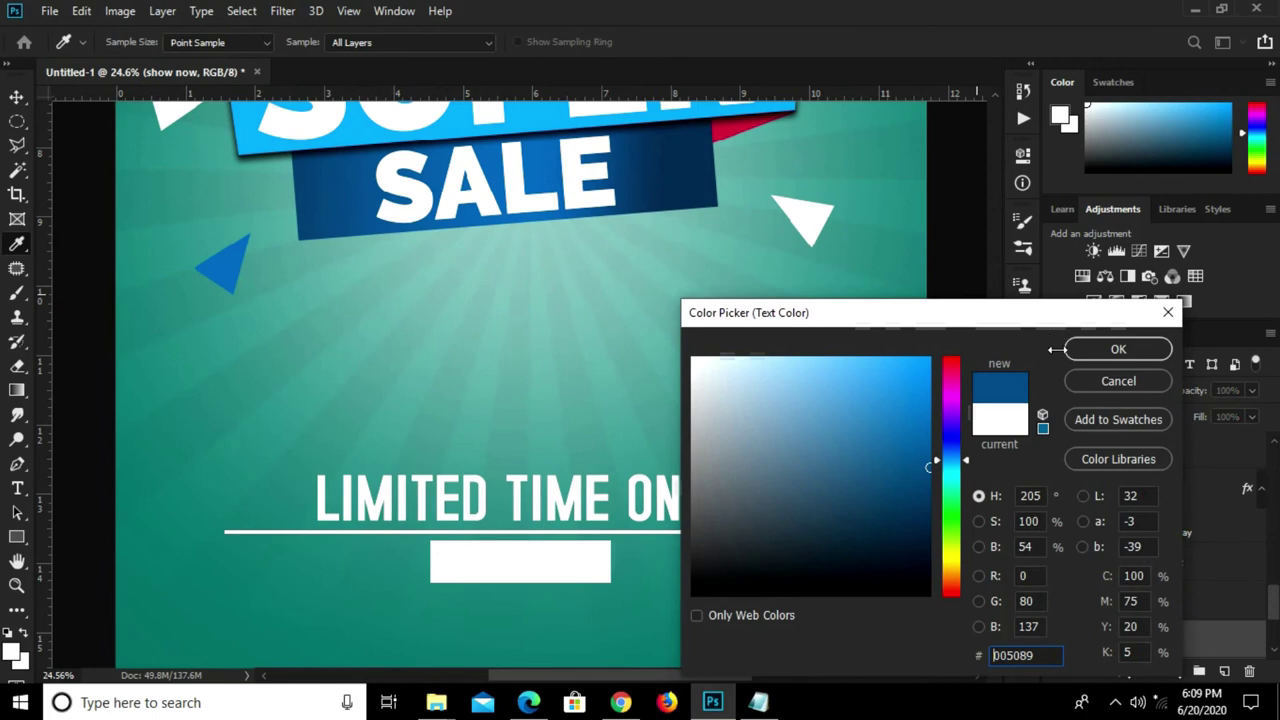
key("Return")
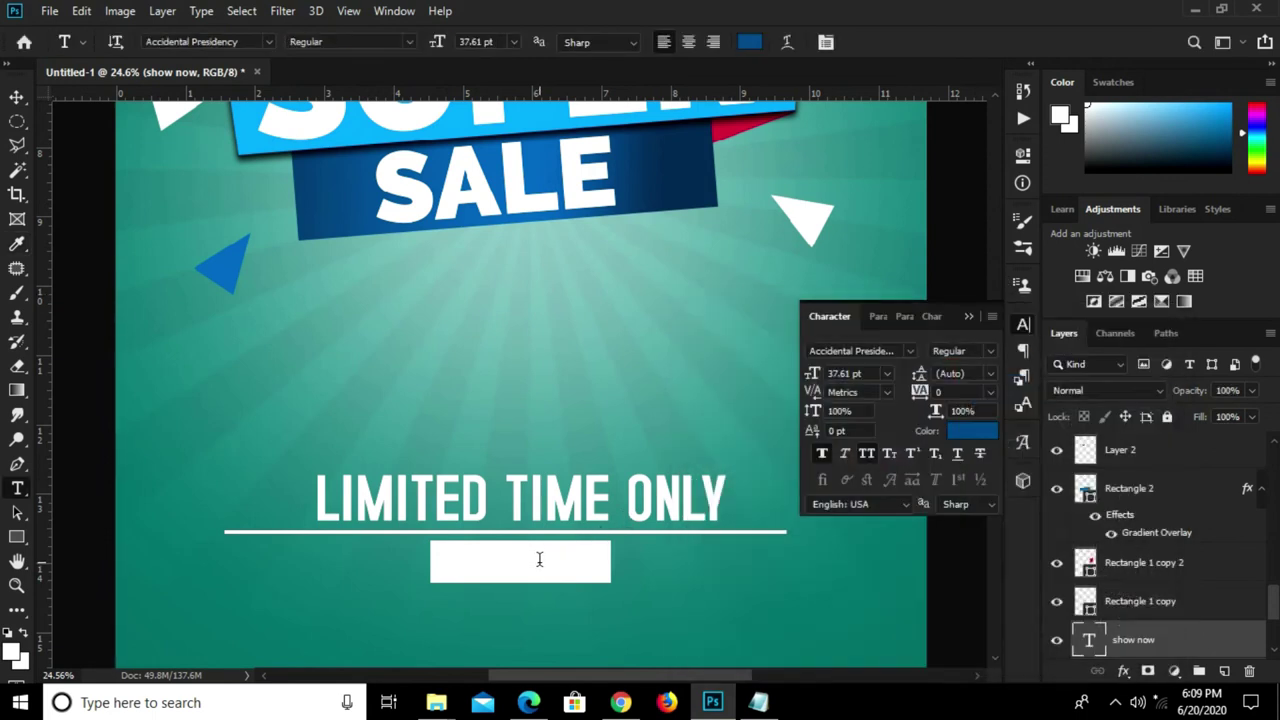
- Move the SHOW NOW layer to the top and centre it horizontally on the poster
key("v")
left_click_drag(1142, 645, 1144, 421)
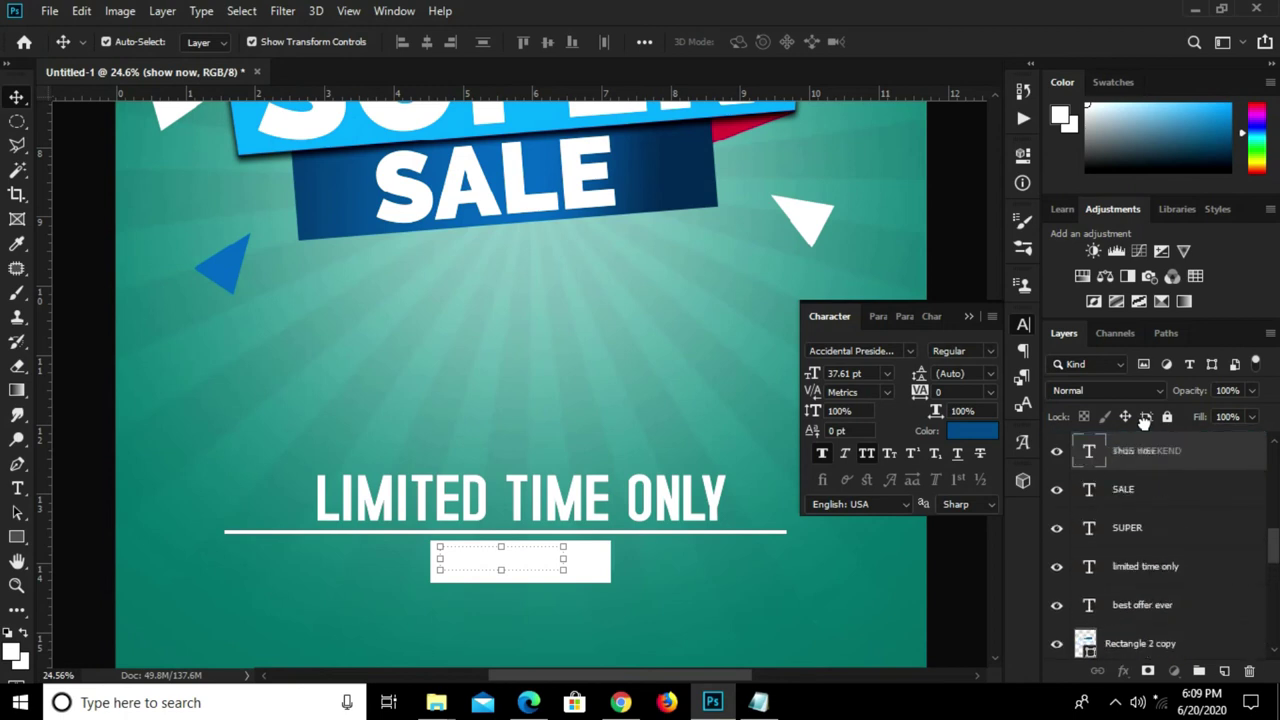
left_click_drag(1144, 421, 1138, 446)
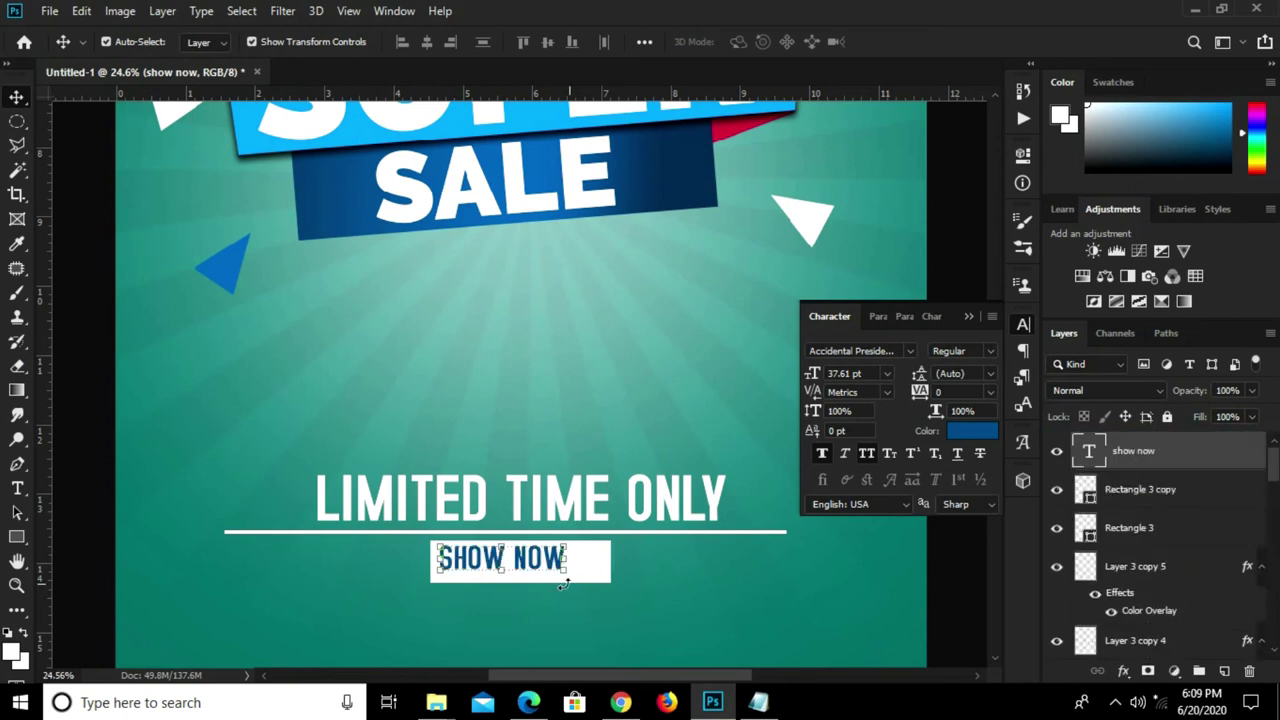
key("ctrl+a")
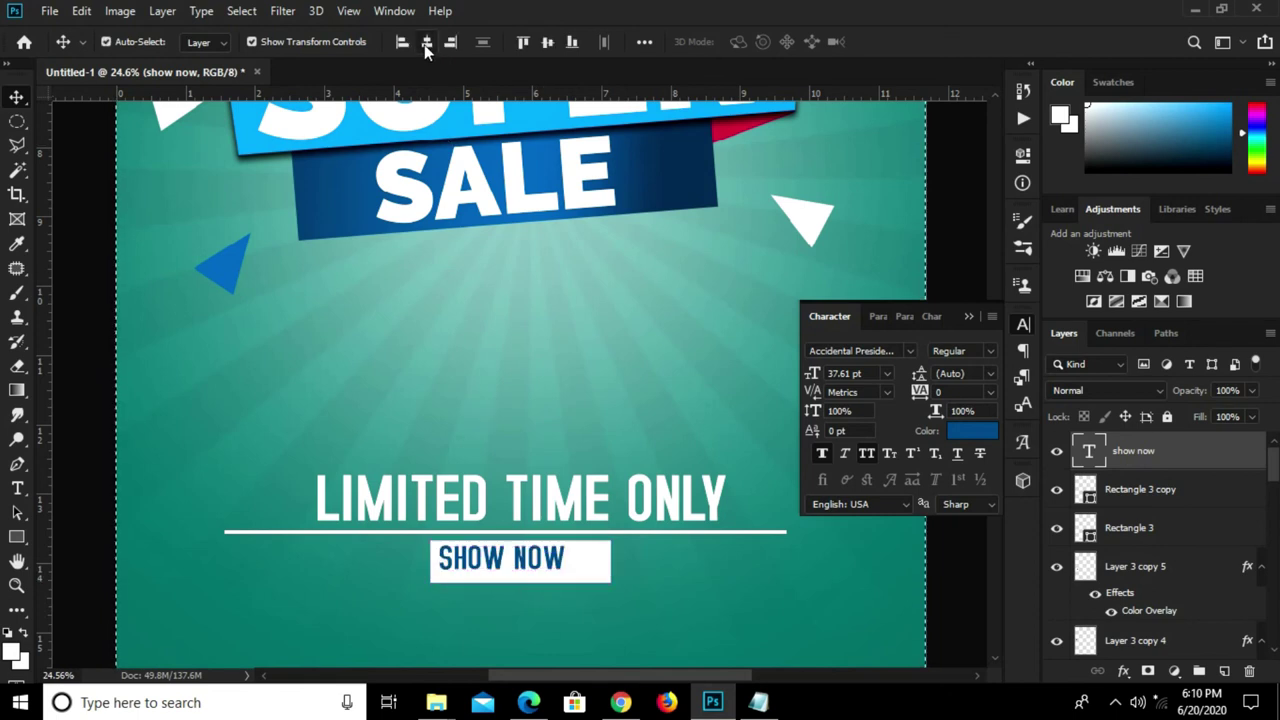
left_click(426, 42)
key("ctrl+d")
- Close the Character panel, deselect the layers and fit the whole poster in view
left_click(700, 426)
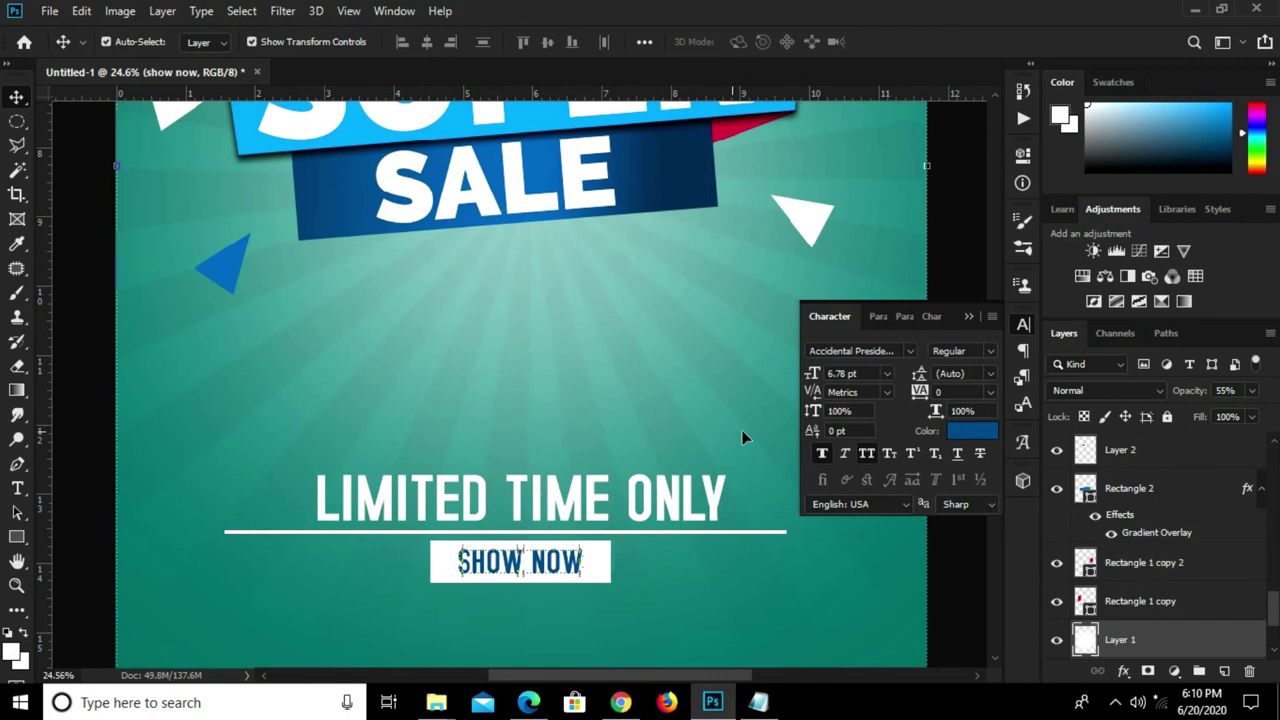
left_click(968, 316)
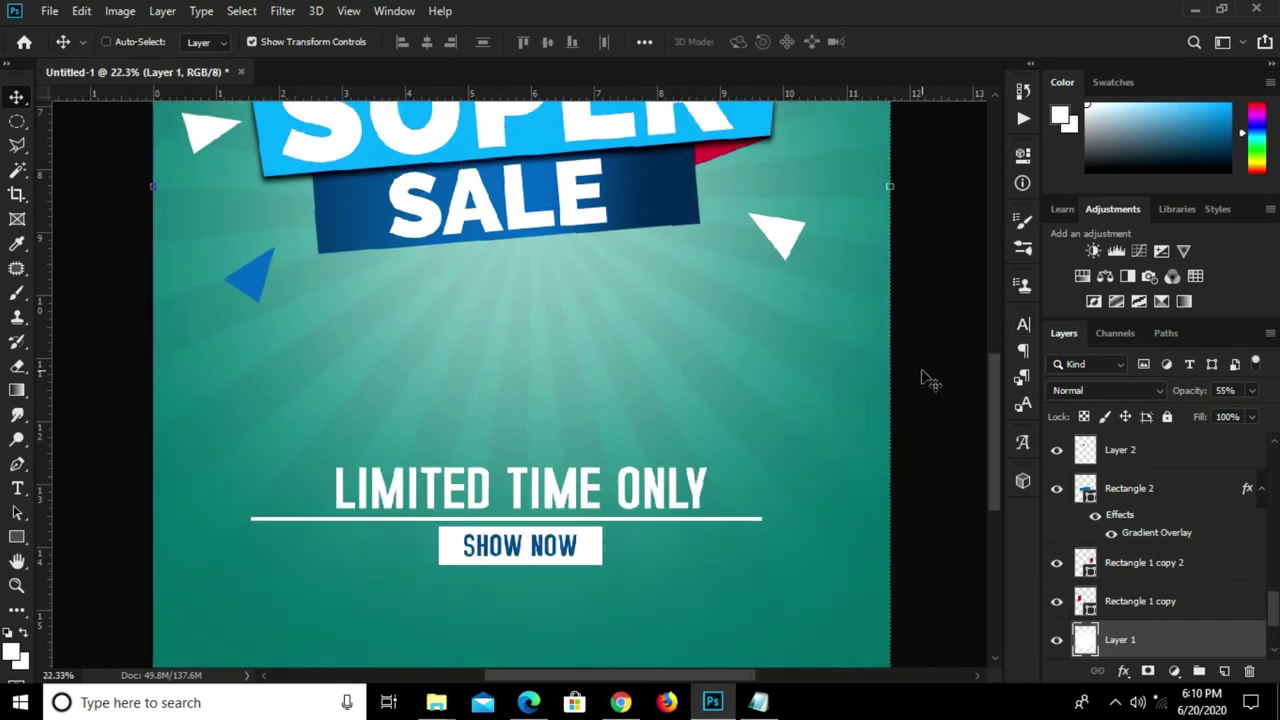
key("ctrl+0")
left_click(750, 401)
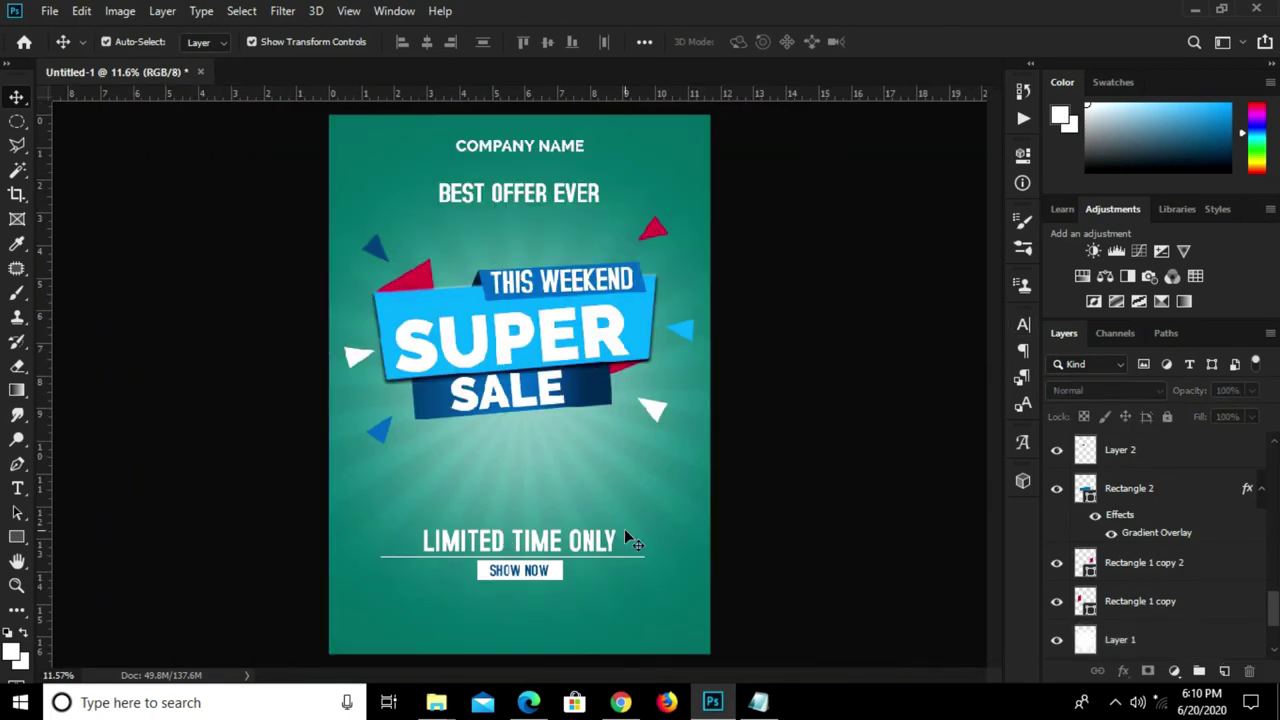
scroll(663, 340, "up", 3)
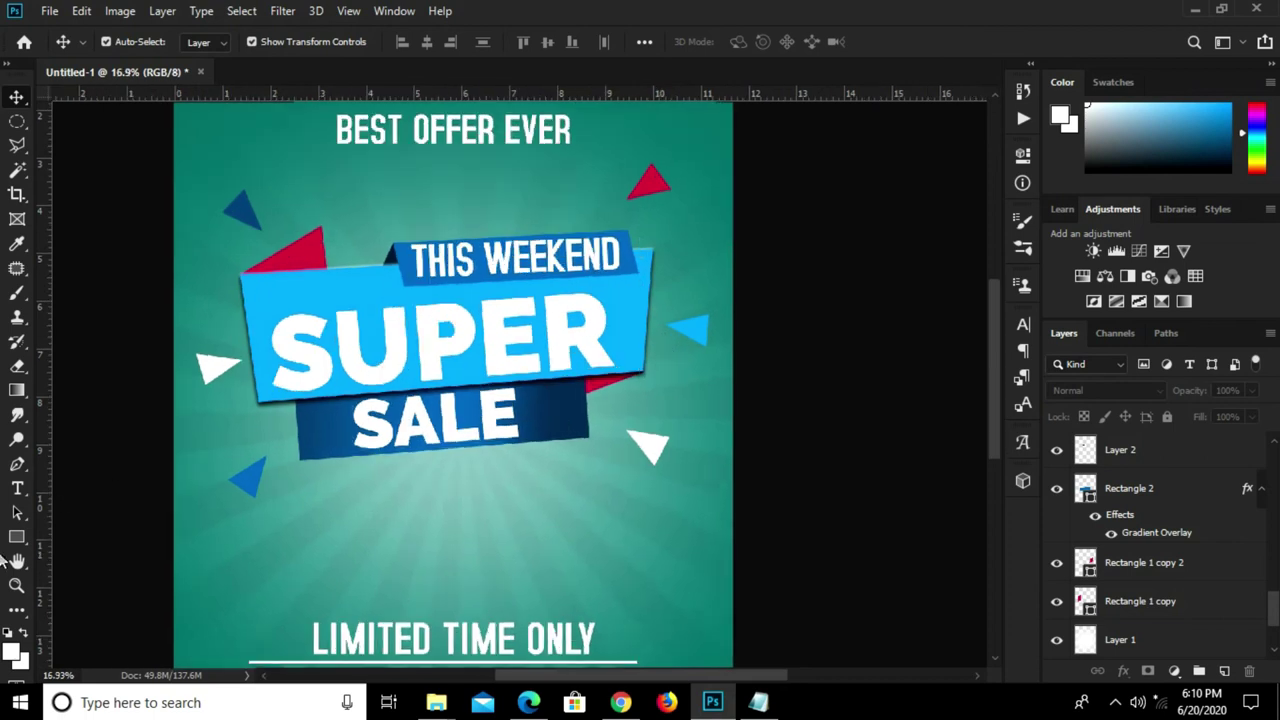
left_click(16, 538)
- Draw a circle below the SALE banner and scale it to about 90%
right_click(18, 540)
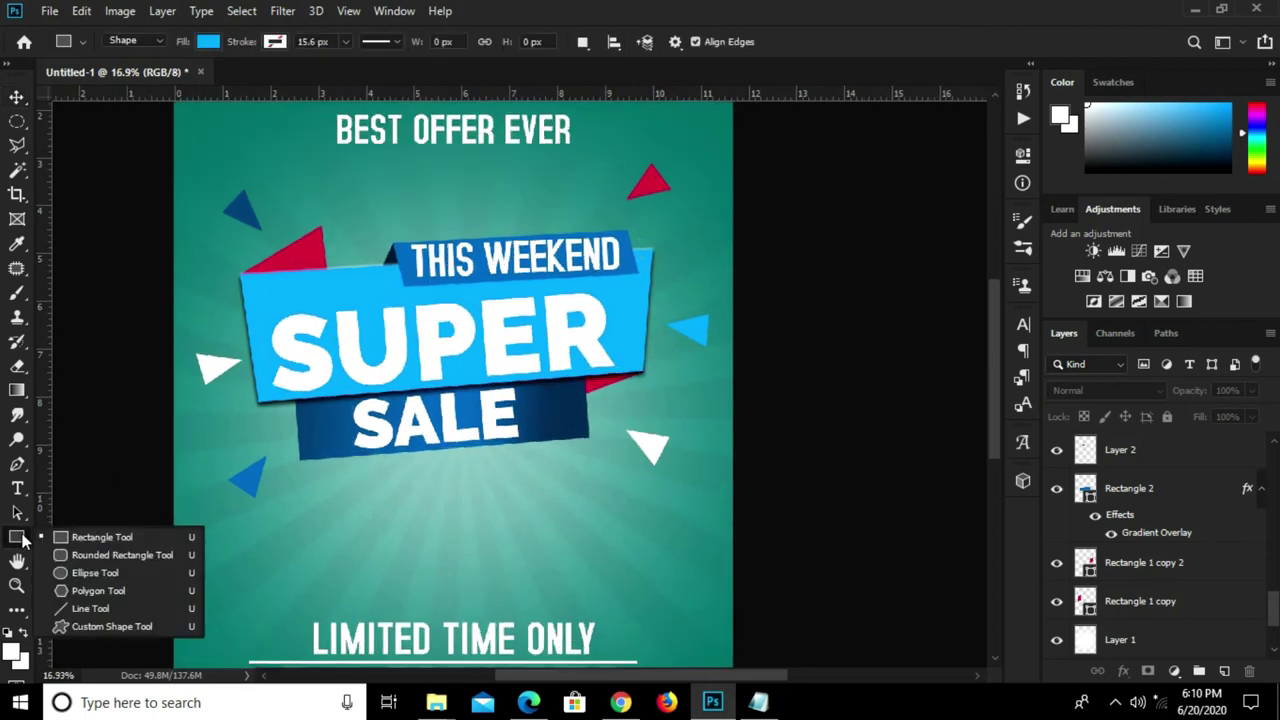
left_click(94, 574)
left_click_drag(650, 505, 524, 627)
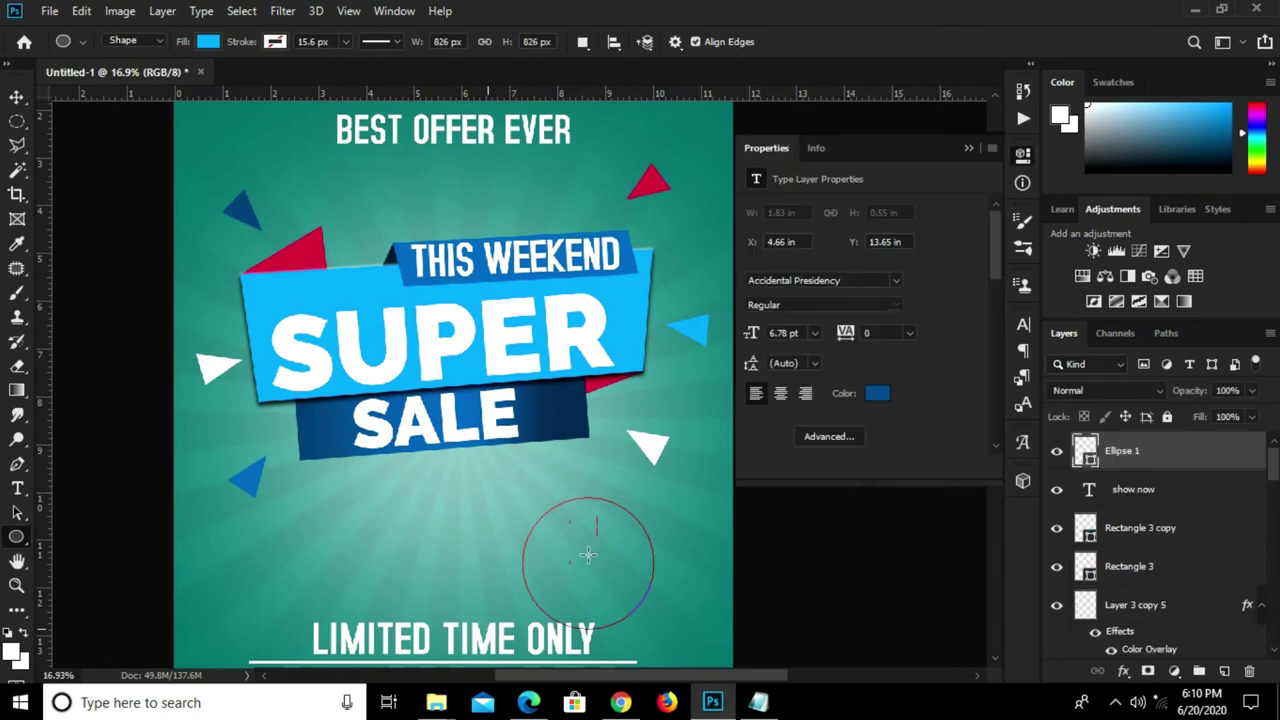
key("v")
left_click_drag(589, 562, 607, 535)
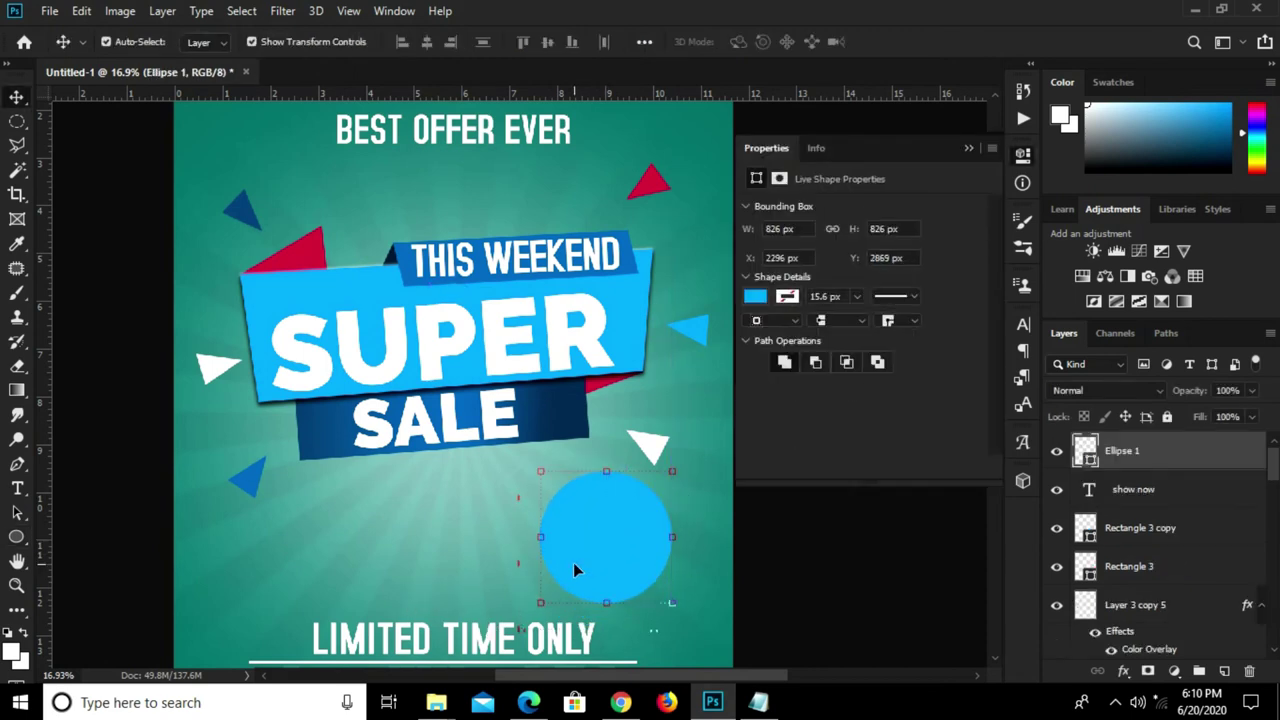
key("ctrl+t")
left_click_drag(541, 598, 552, 589)
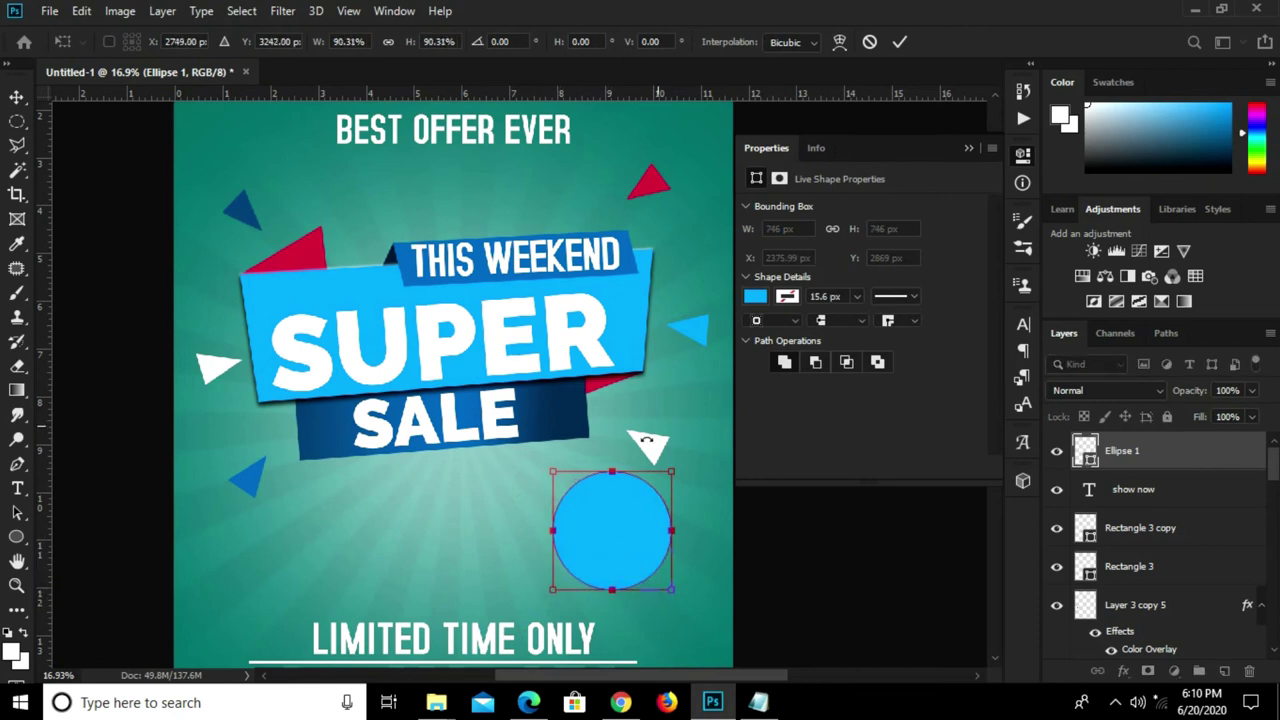
left_click(899, 42)
left_click(968, 148)
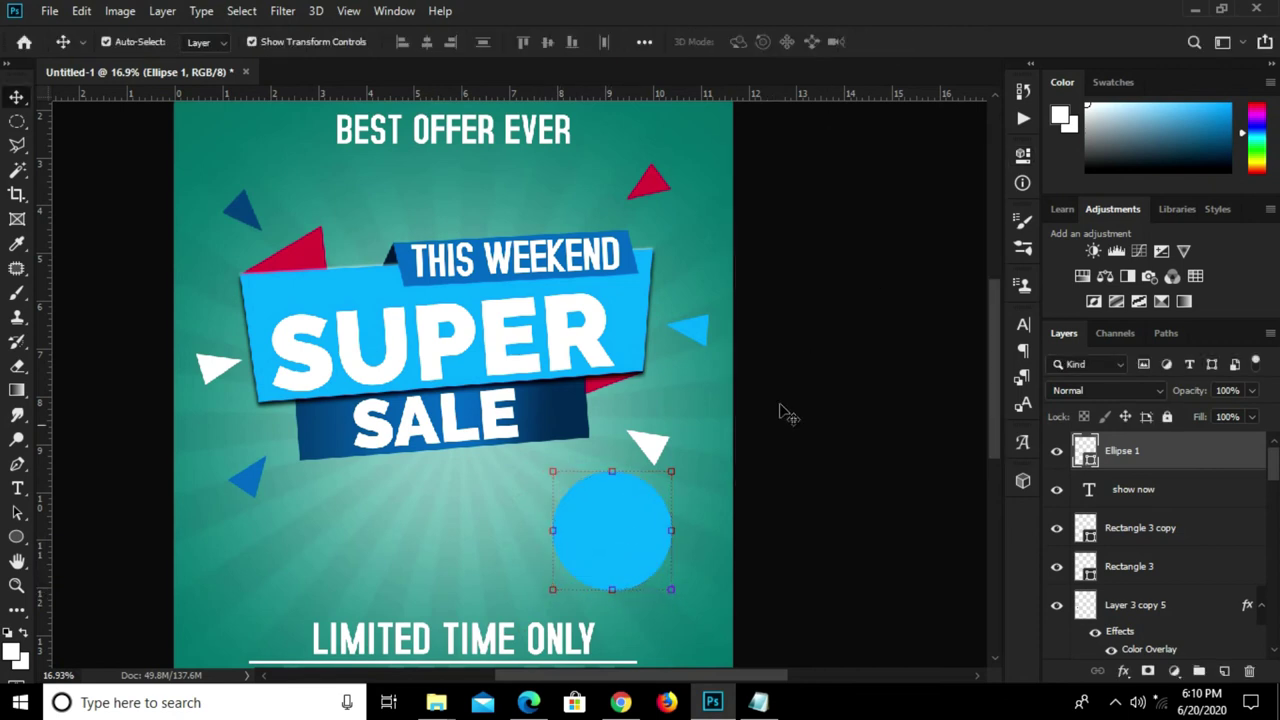
- Copy the SALE banner's gradient layer style and paste it onto the circle
scroll(1165, 582, "down", 2)
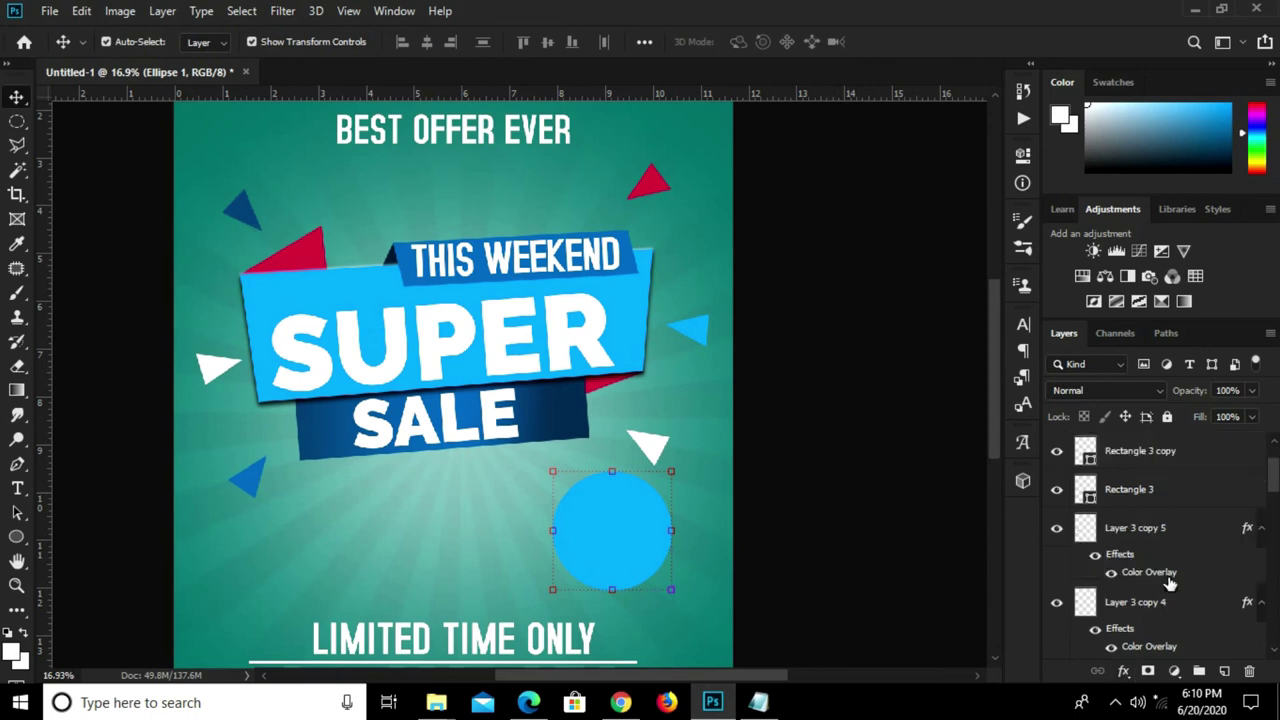
left_click(1165, 527)
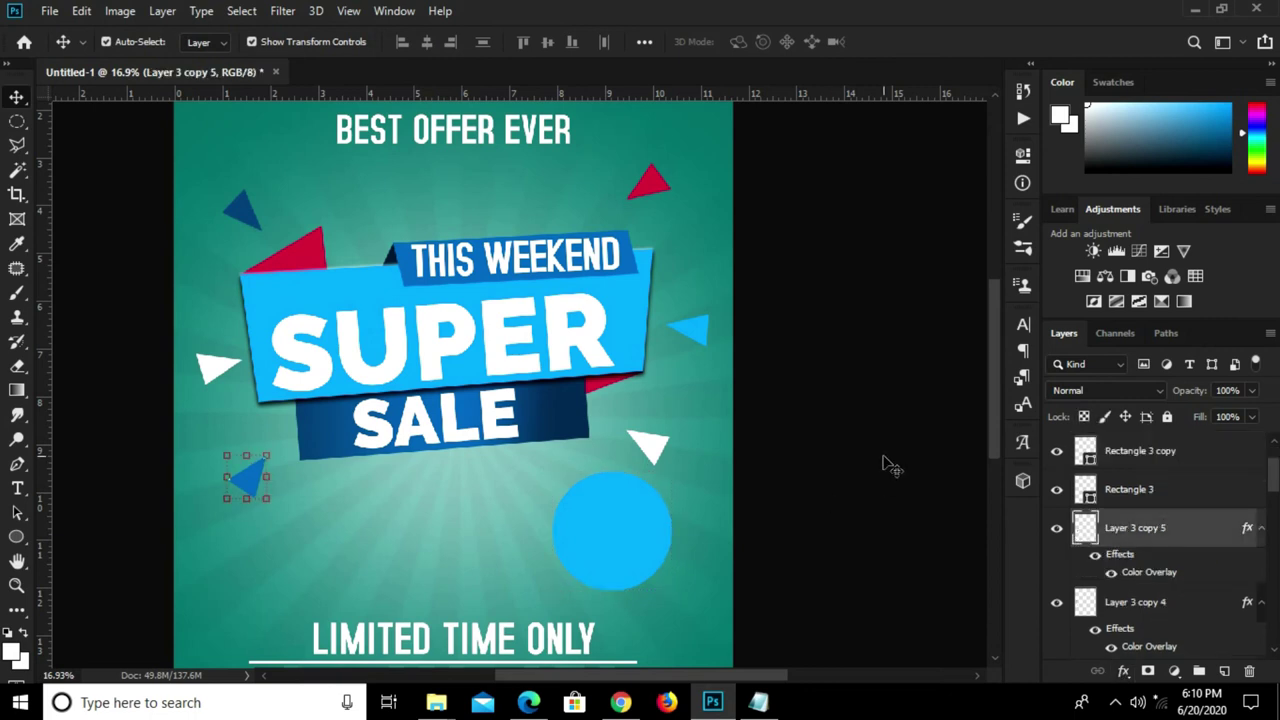
left_click(550, 411)
right_click(1170, 602)
left_click(962, 430)
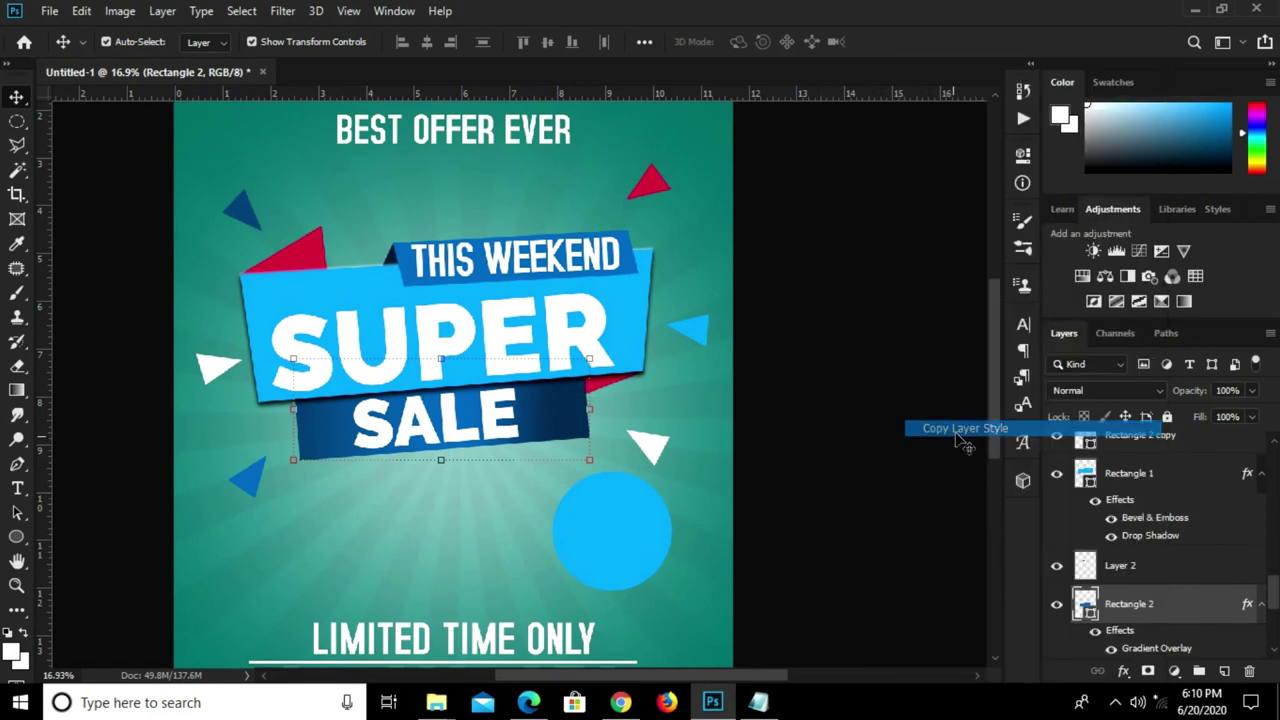
left_click(600, 505)
right_click(1130, 470)
left_click(937, 450)
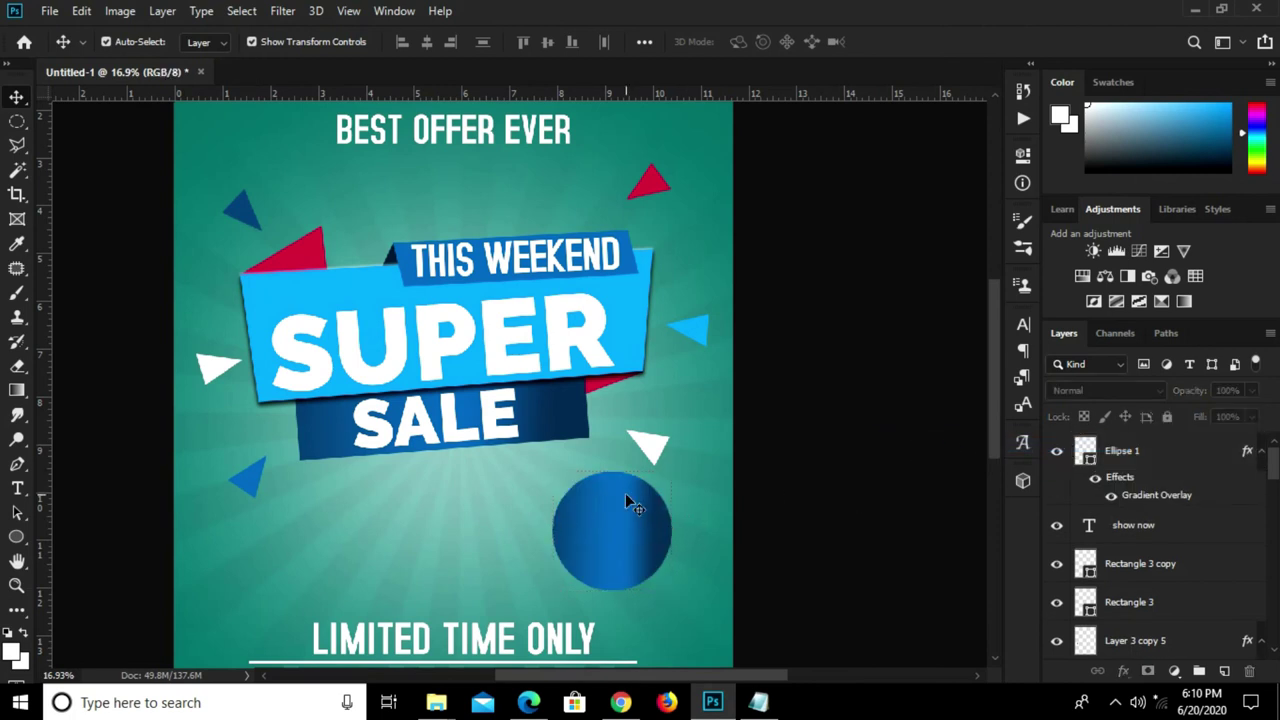
scroll(626, 529, "up", 1)
- Duplicate the circle, scale the copy to about 75% and clear its layer style
key("ctrl+j")
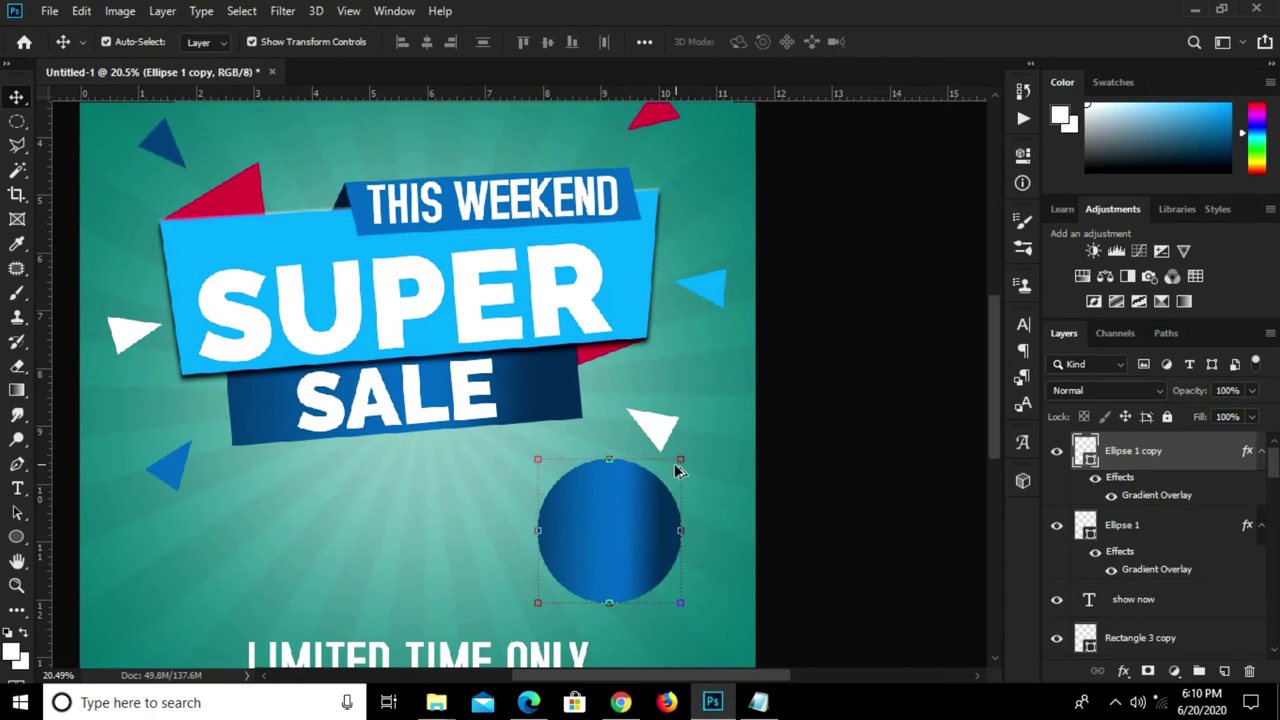
key("ctrl+t")
left_click_drag(680, 461, 661, 484)
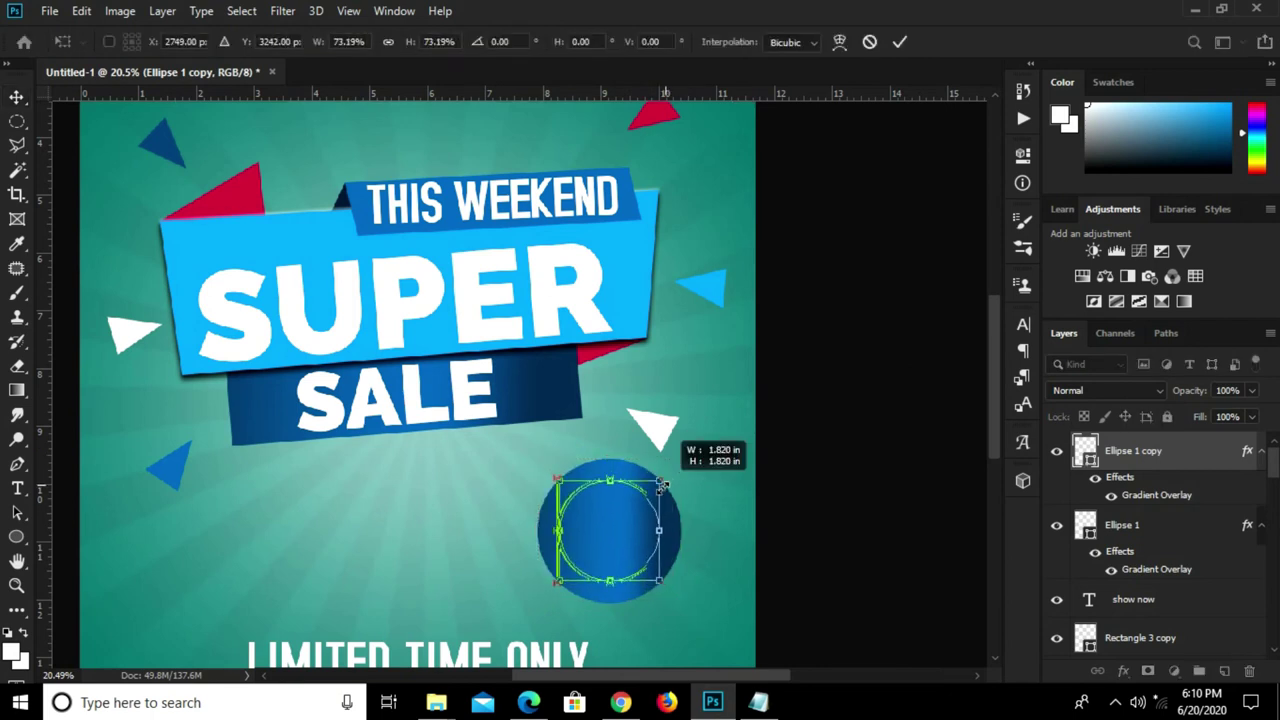
left_click_drag(661, 484, 670, 483)
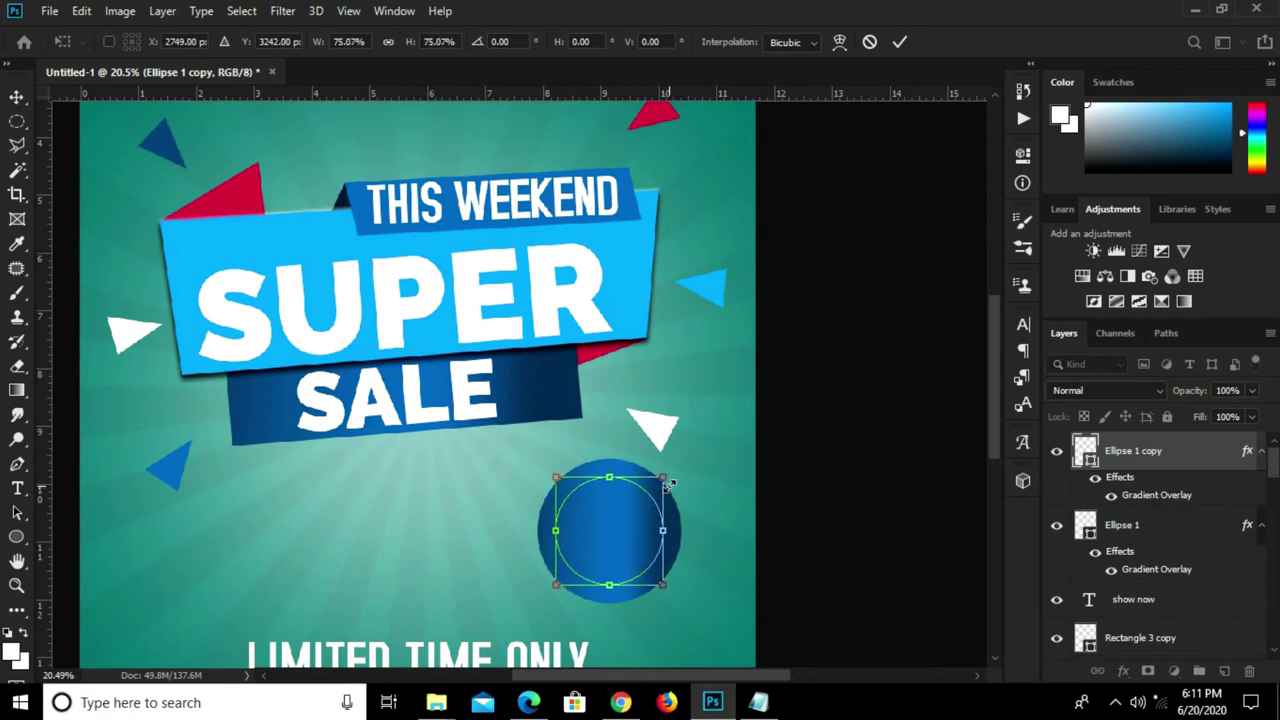
left_click(898, 42)
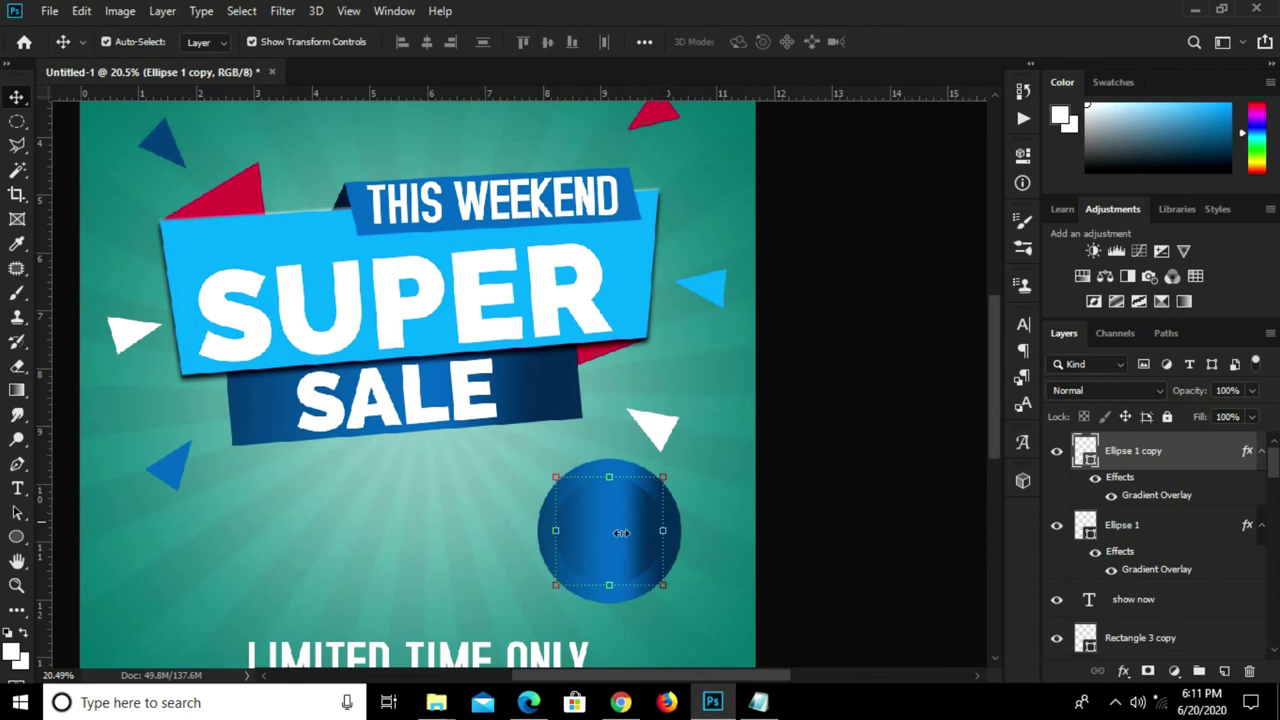
right_click(1178, 452)
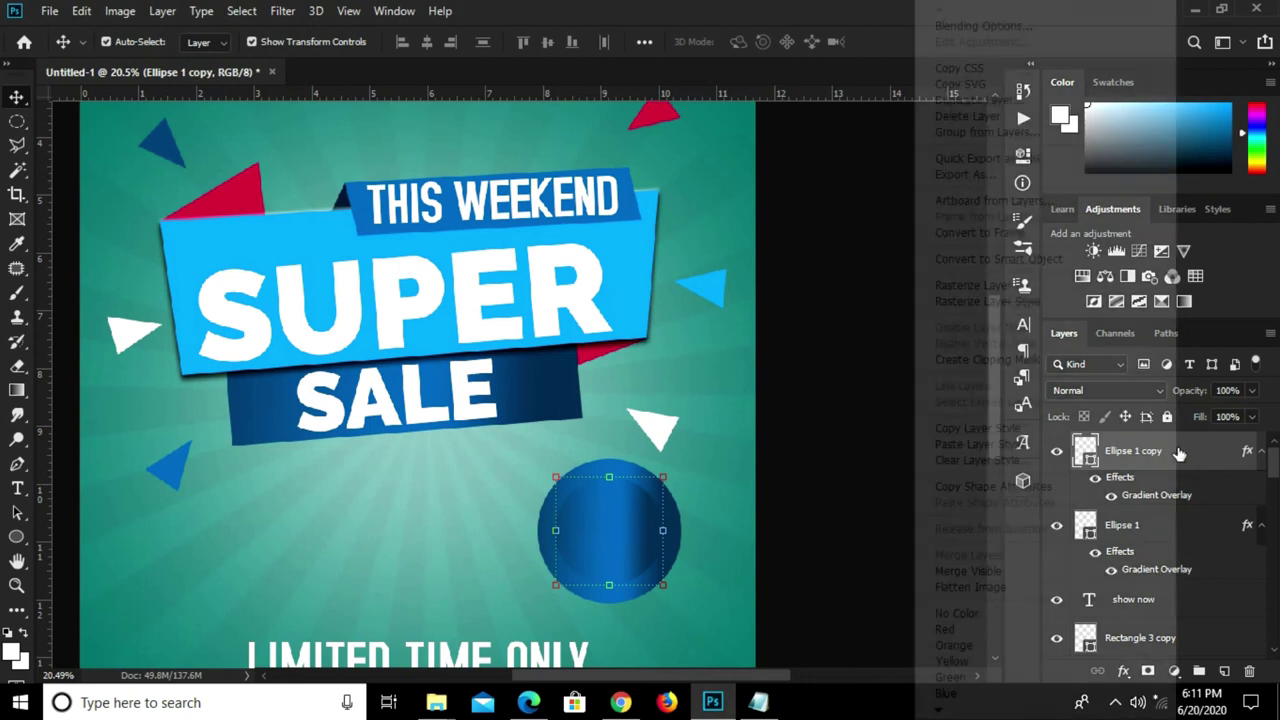
left_click(978, 461)
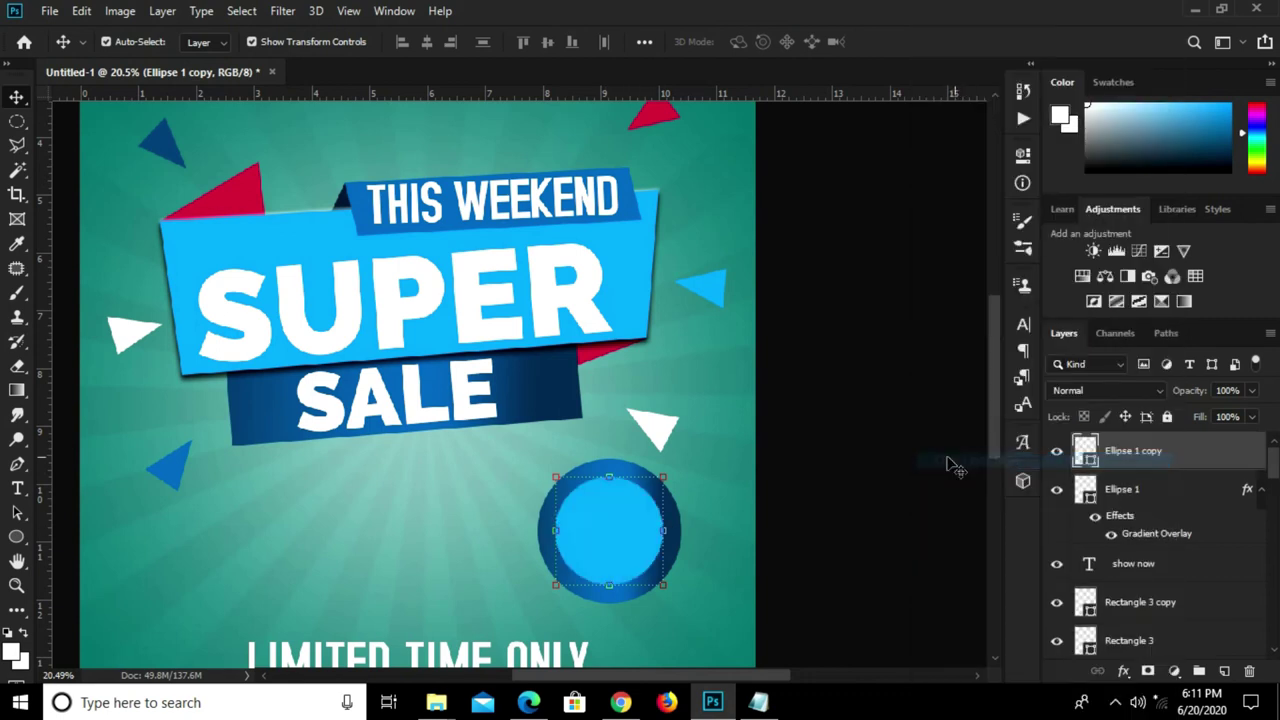
- Fill the inner circle with white and fit the whole poster in view
left_click(16, 537)
left_click(206, 44)
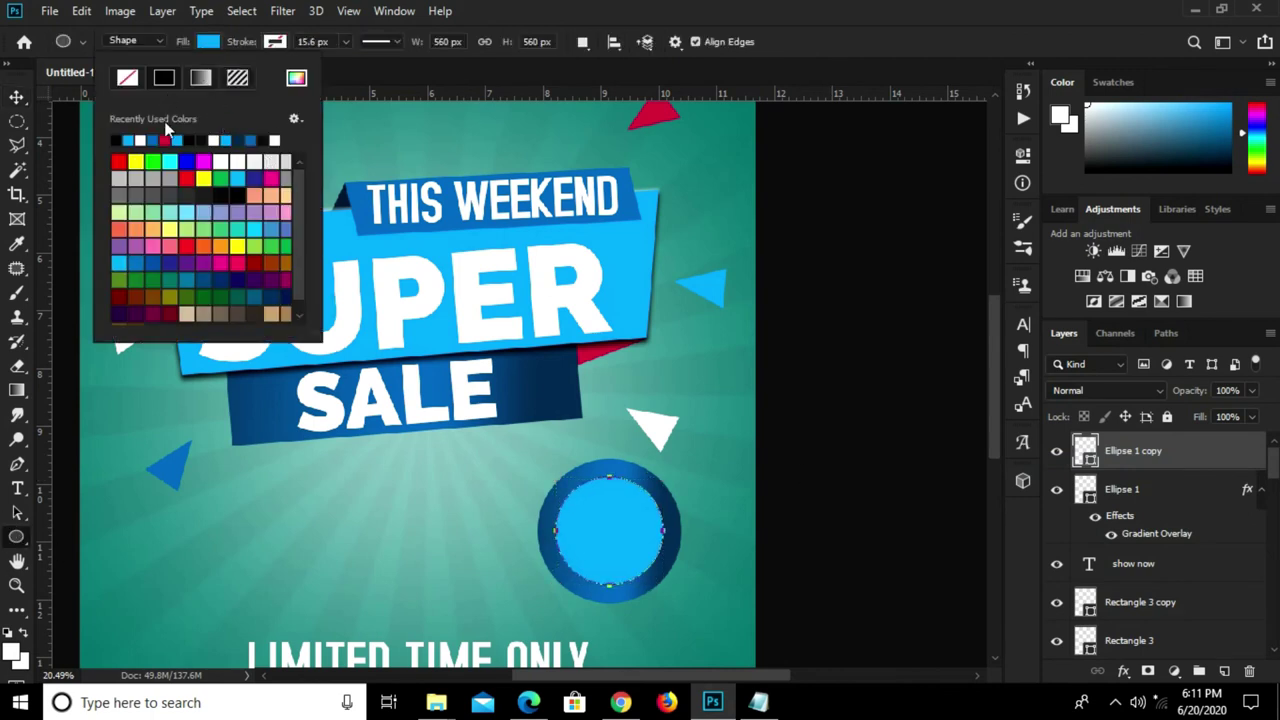
left_click(141, 140)
left_click(555, 22)
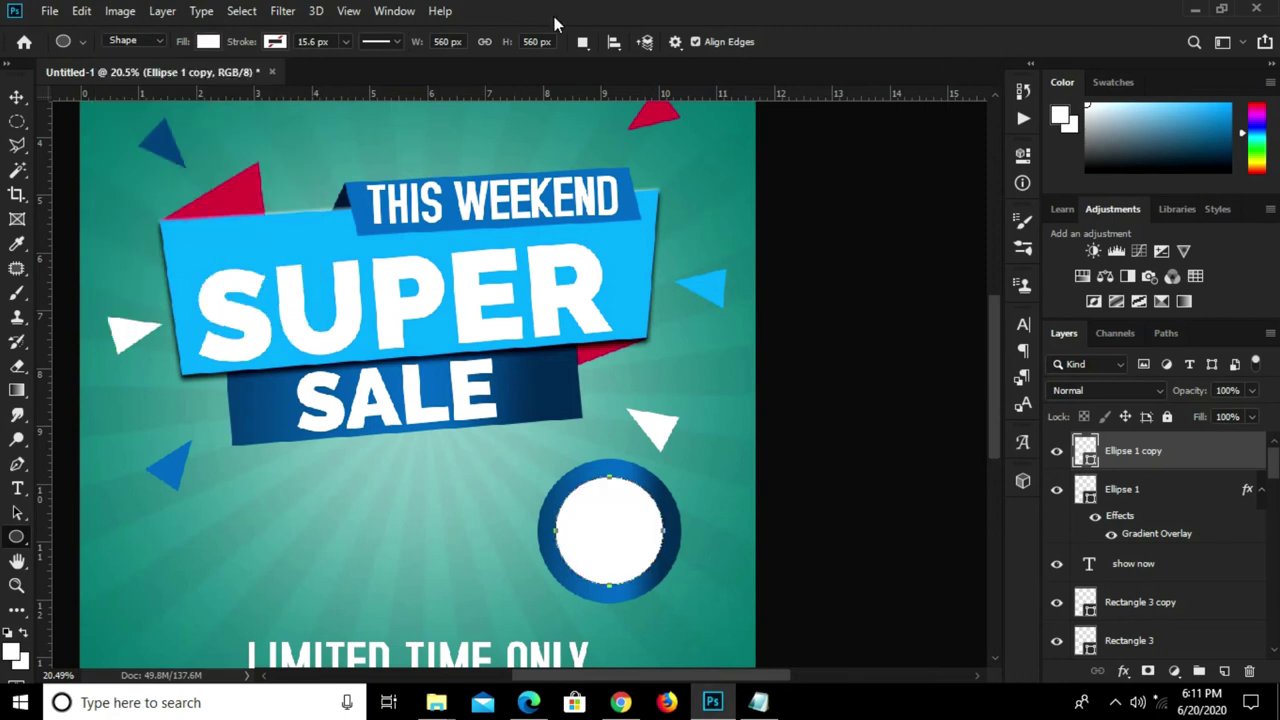
key("v")
left_click(812, 424)
key("ctrl+0")
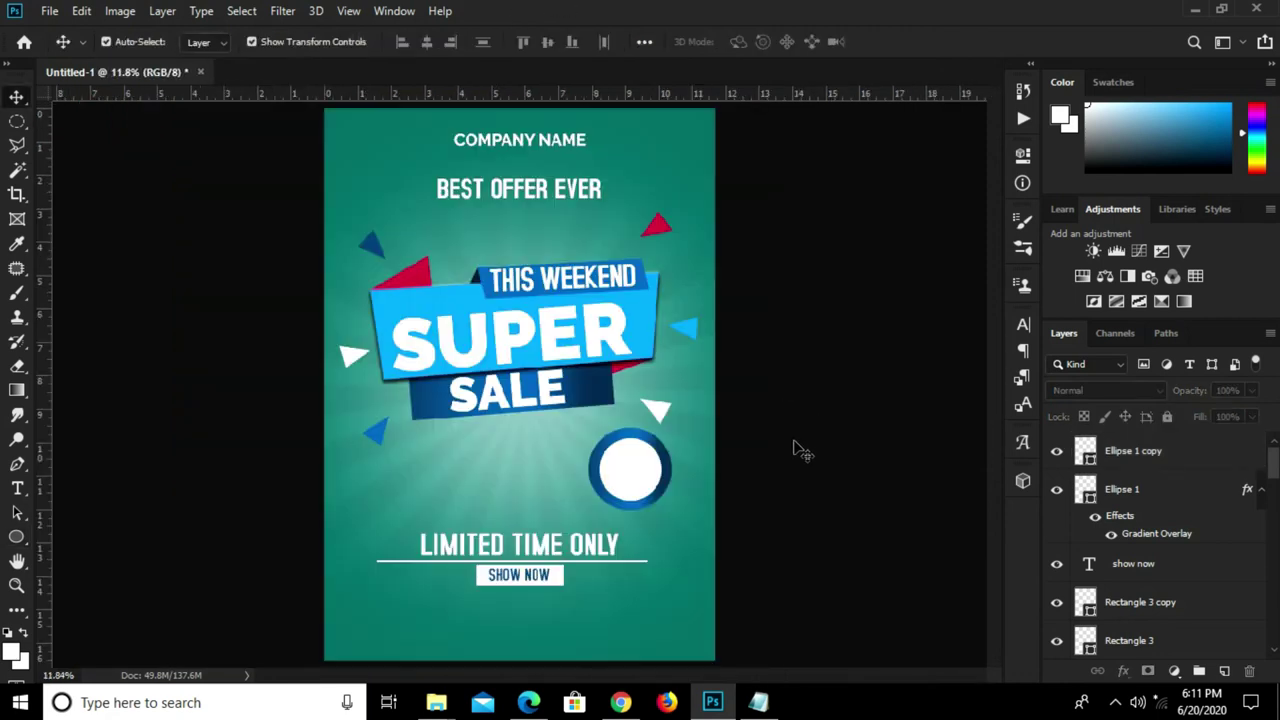
- Draw a tall, thin ellipse with no fill and a black stroke above the badge
scroll(685, 377, "up", 3)
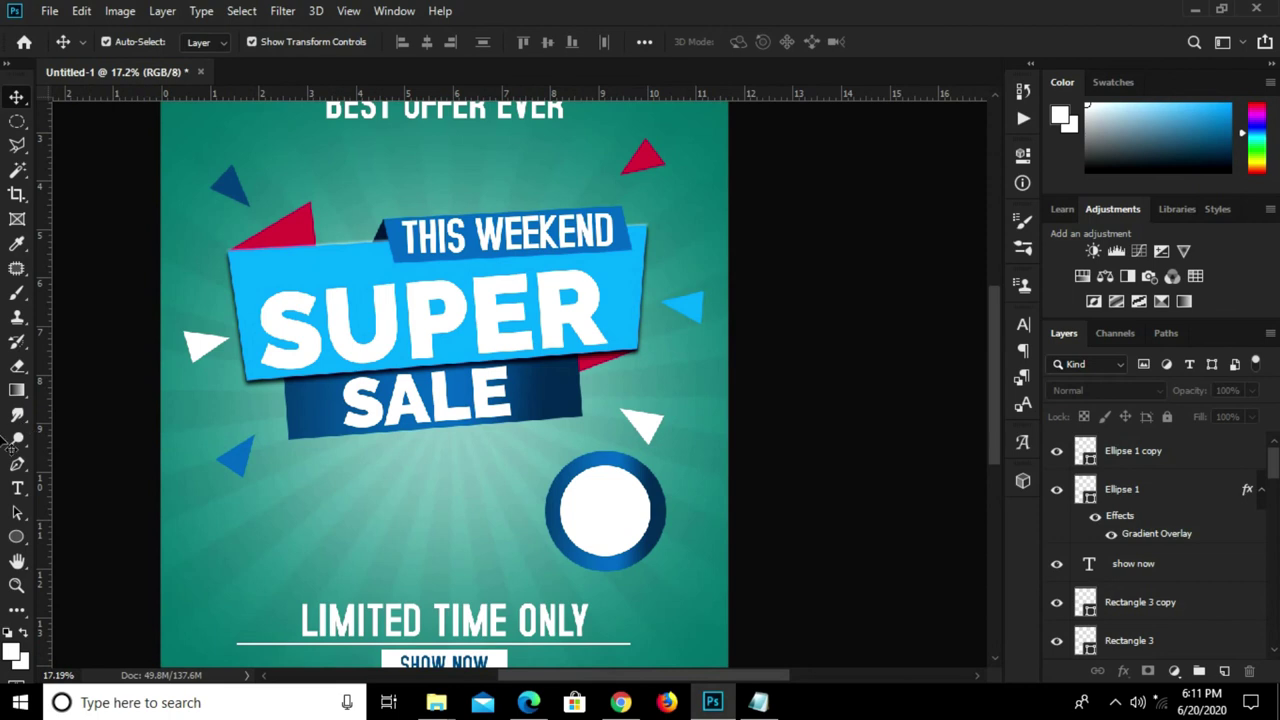
left_click(17, 538)
right_click(17, 538)
left_click(66, 575)
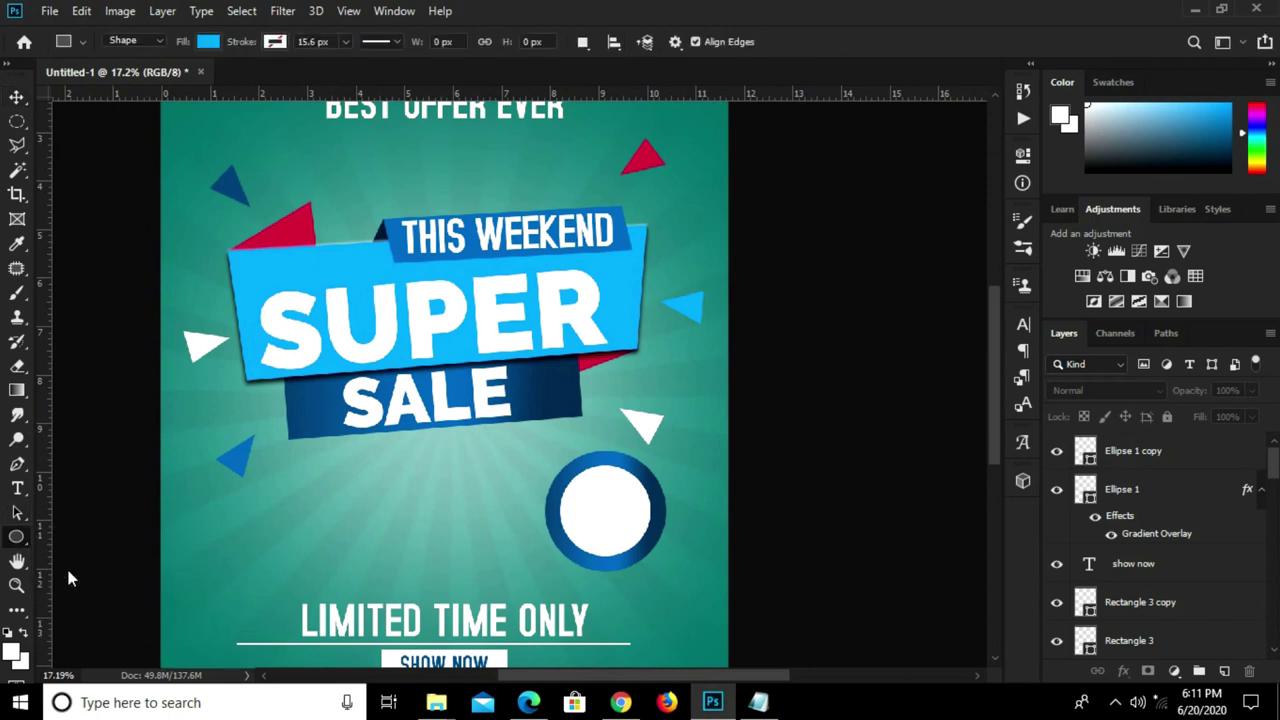
left_click(207, 41)
left_click(124, 81)
left_click(275, 41)
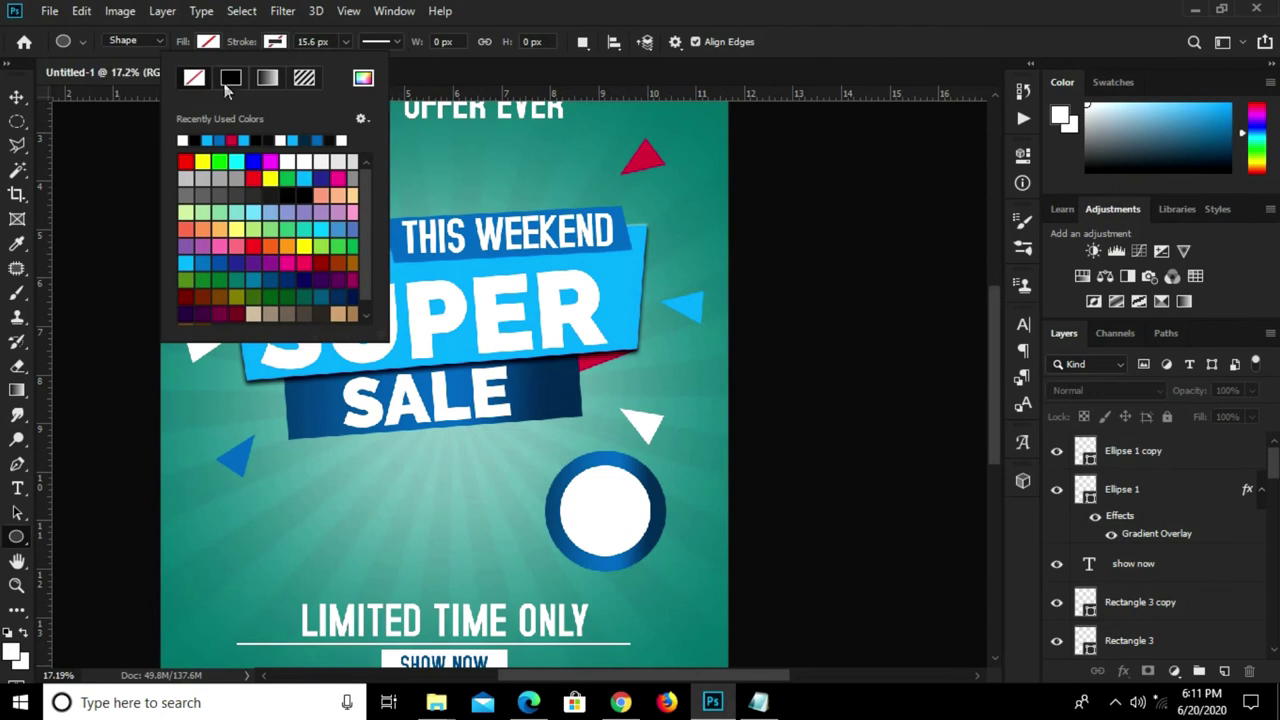
left_click(200, 140)
left_click(674, 104)
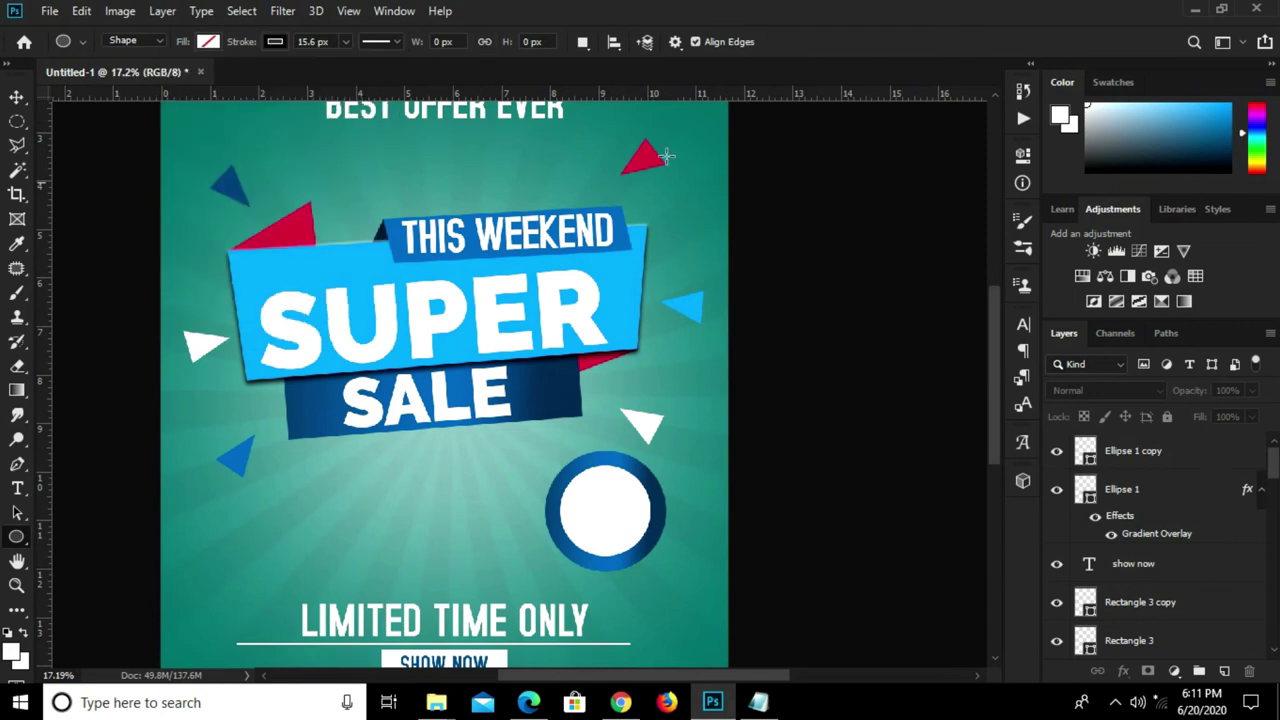
left_click_drag(604, 328, 596, 480)
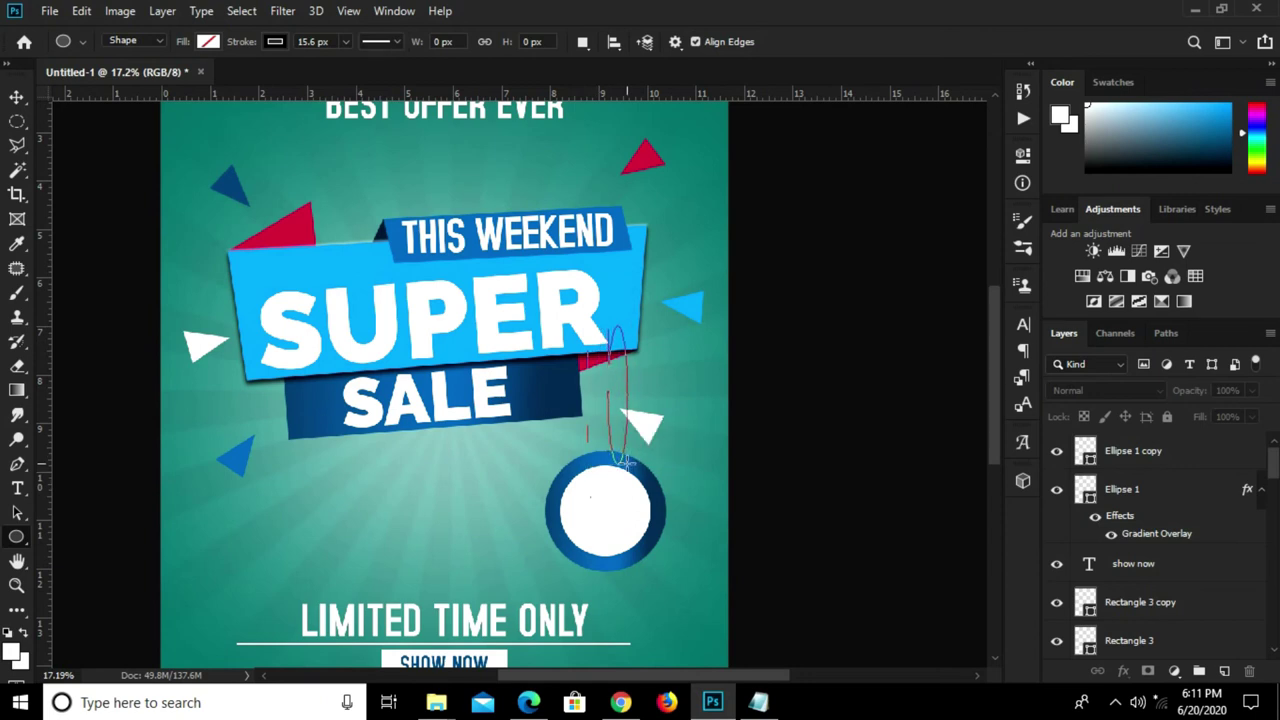
left_click_drag(596, 480, 615, 393)
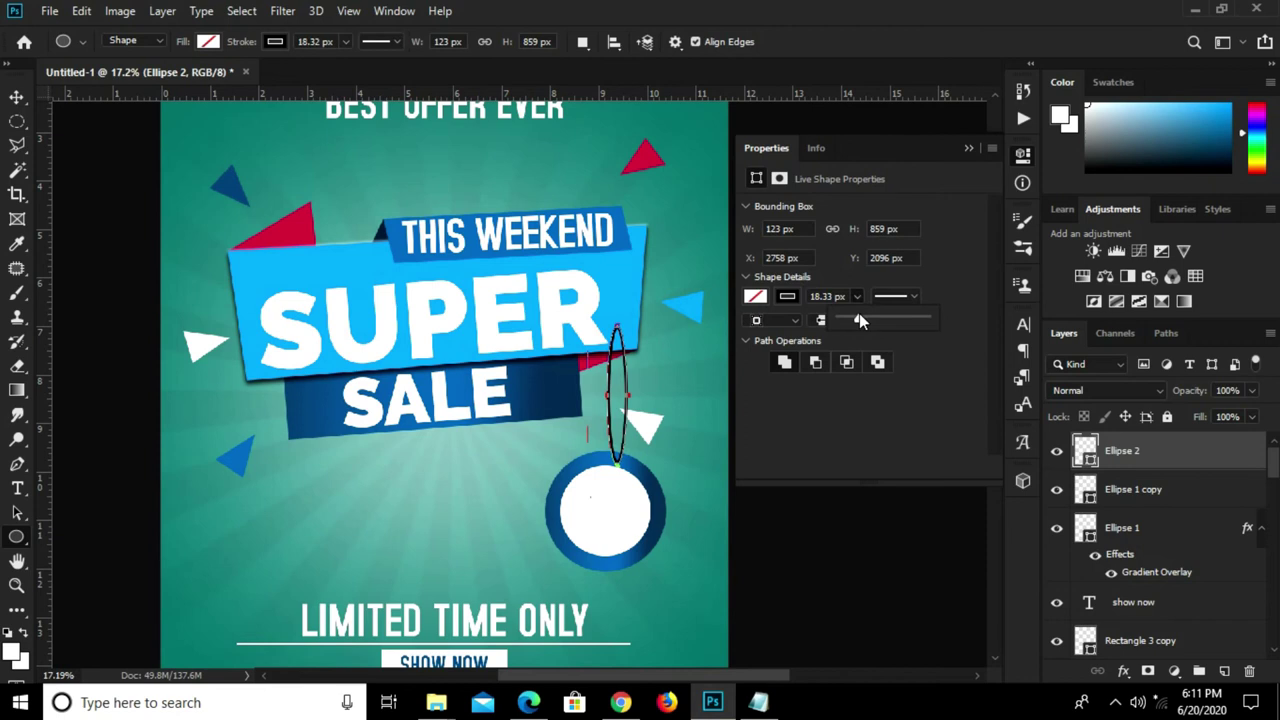
left_click(1022, 154)
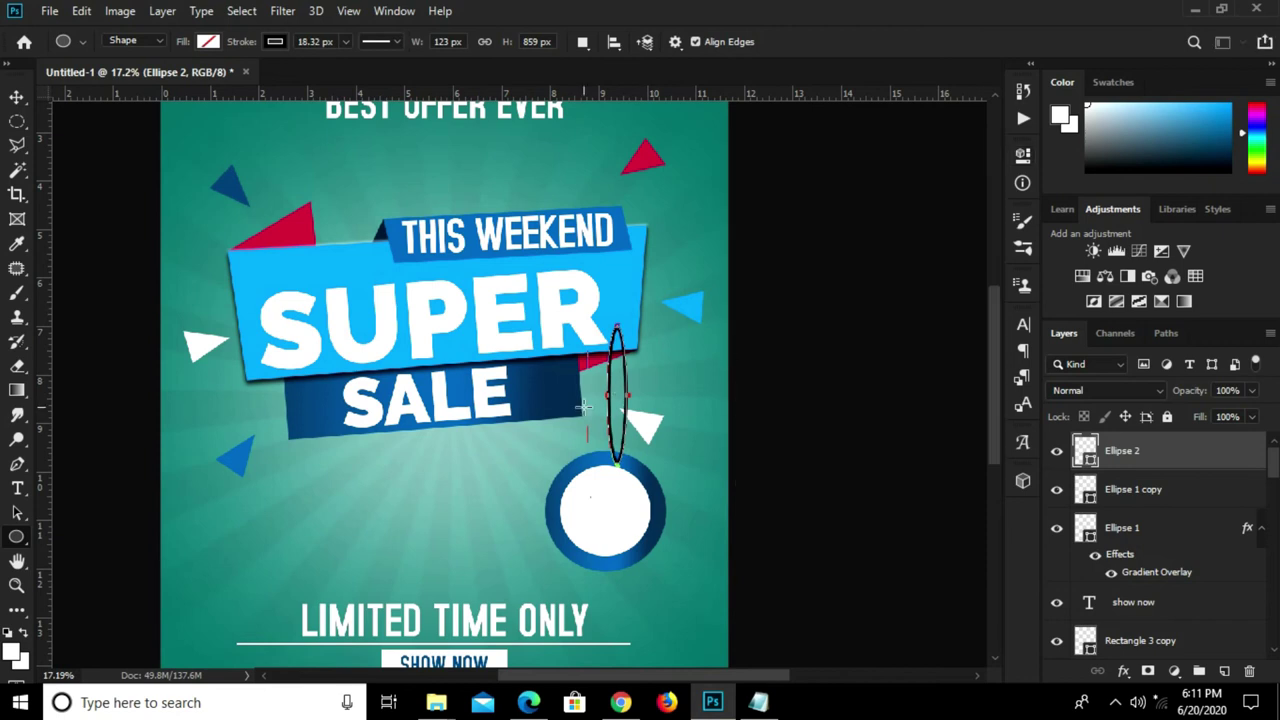
- Shorten the ellipse loop from its top, then move the white triangle up and right
key("v")
scroll(658, 410, "up", 1)
scroll(645, 412, "up", 1)
scroll(630, 414, "up", 1)
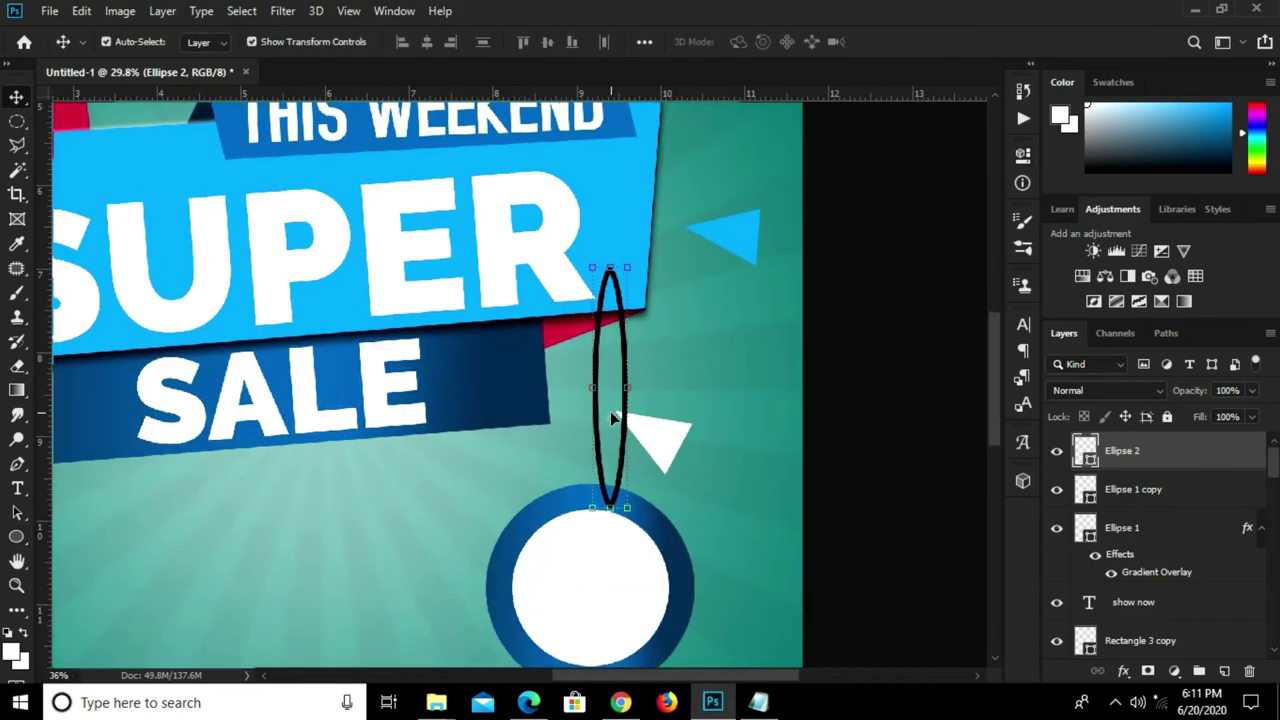
scroll(615, 417, "up", 1)
key("shift+Left")
key("shift+Left")
key("shift+Left")
key("shift+Left")
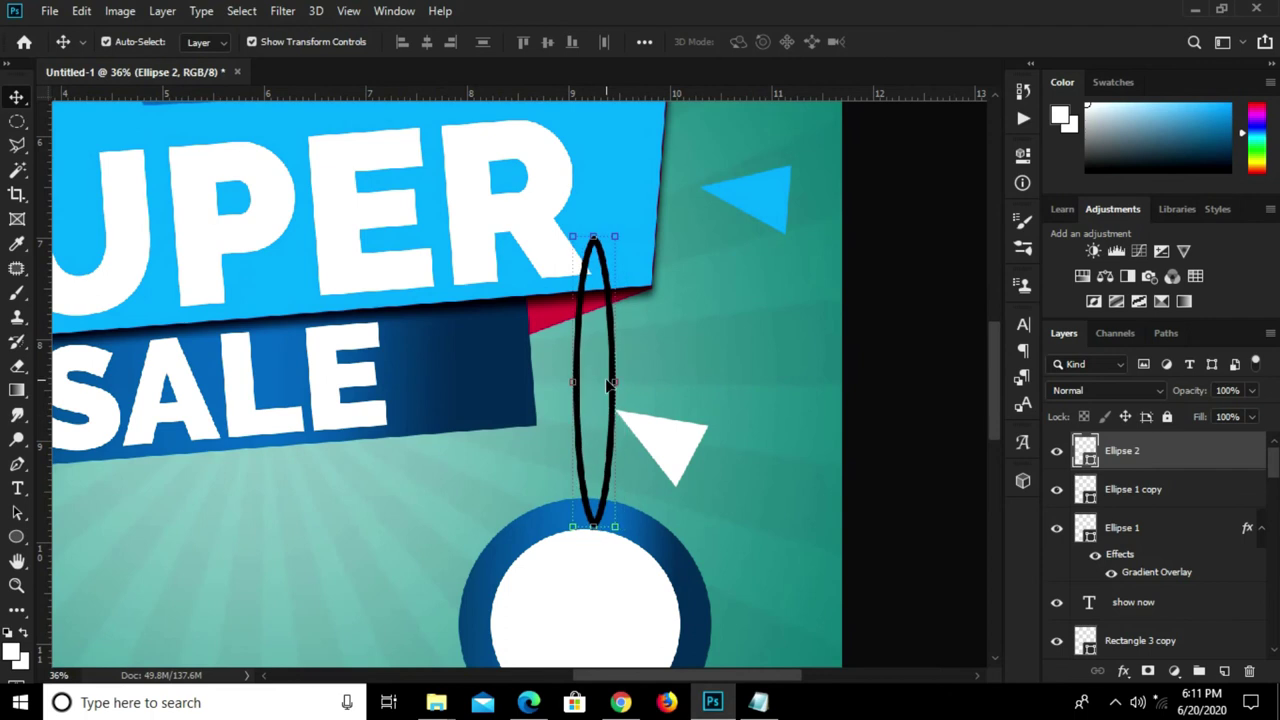
left_click_drag(603, 232, 624, 301)
key("Right")
key("Right")
key("Right")
key("Right")
key("Right")
key("Right")
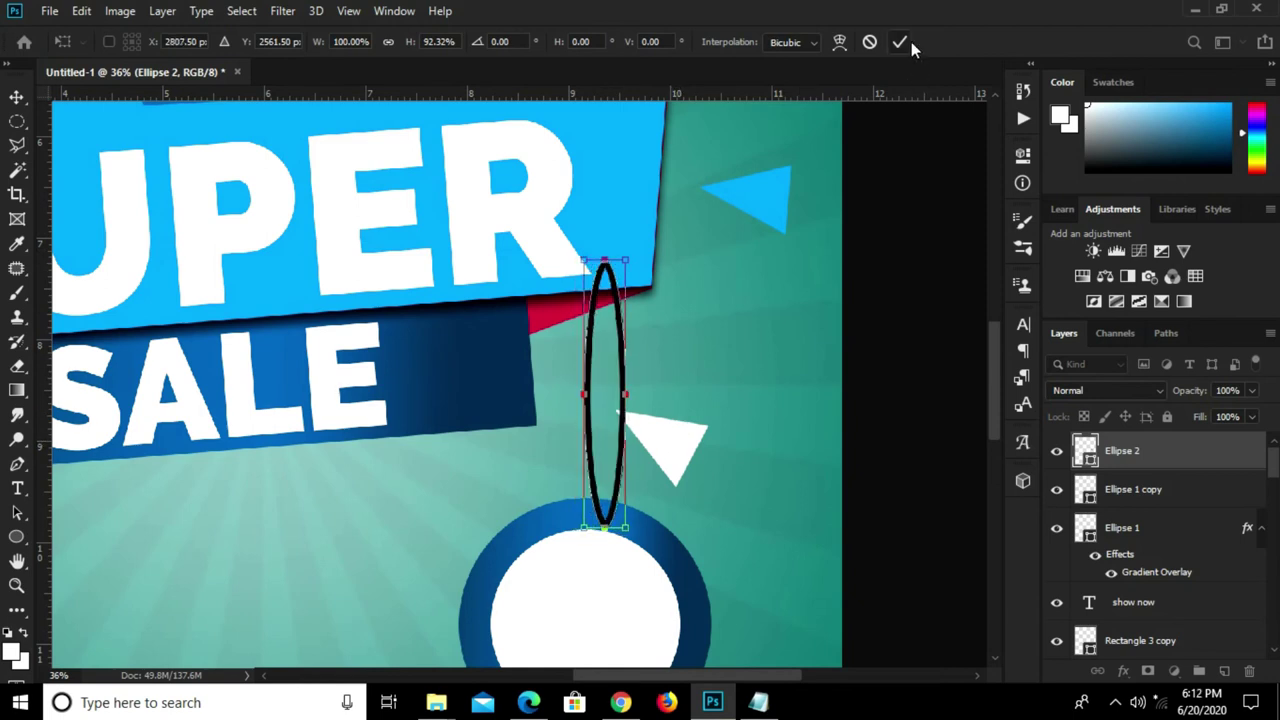
left_click(909, 43)
left_click(664, 449)
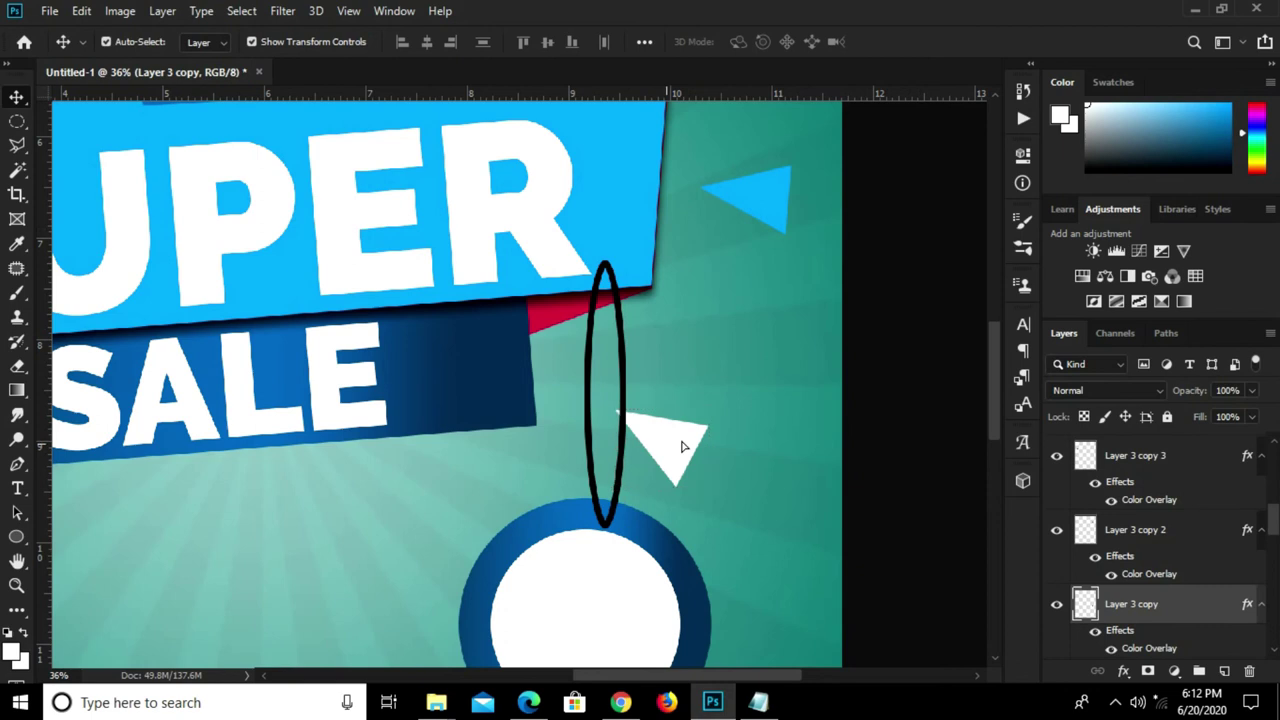
left_click_drag(683, 447, 746, 423)
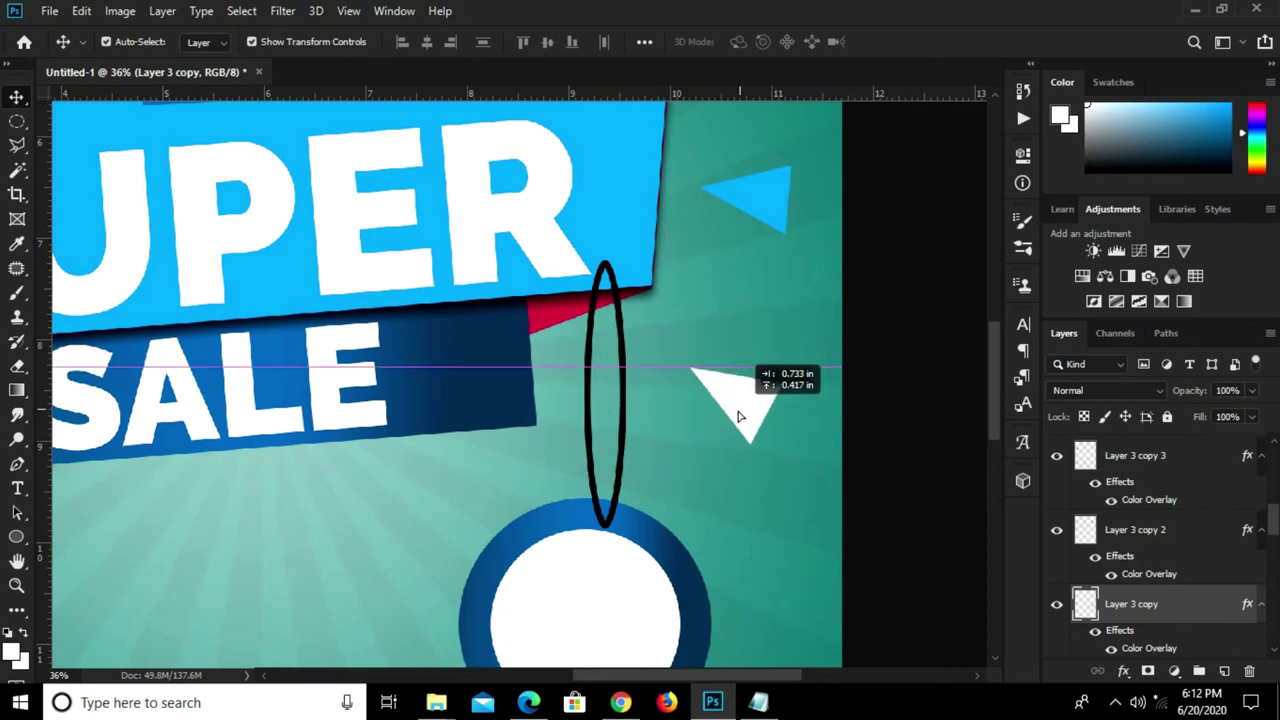
- Nudge the white circle and blue ring together to line the badge up under the string
left_click(622, 582)
left_click(1145, 502, "shift")
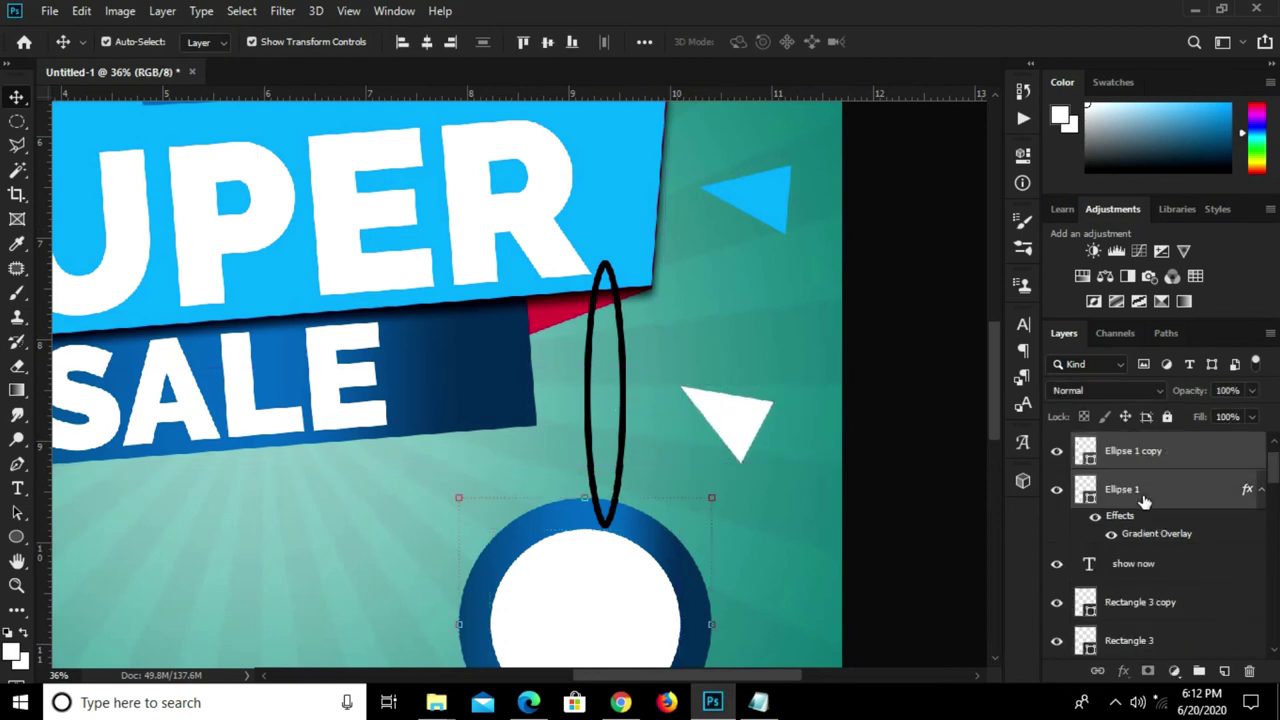
key("shift+Right")
key("shift+Right")
key("shift+Right")
key("shift+Right")
key("shift+Right")
key("shift+Right")
key("shift+Right")
key("Down")
key("Down")
key("Down")
key("Down")
key("Down")
key("Down")
key("Down")
key("Down")
key("Down")
key("Down")
key("Down")
key("Down")
key("Up")
key("Up")
key("Up")
key("Up")
key("Up")
key("Up")
key("Left")
key("Left")
key("Left")
key("Left")
key("Left")
key("Left")
key("Left")
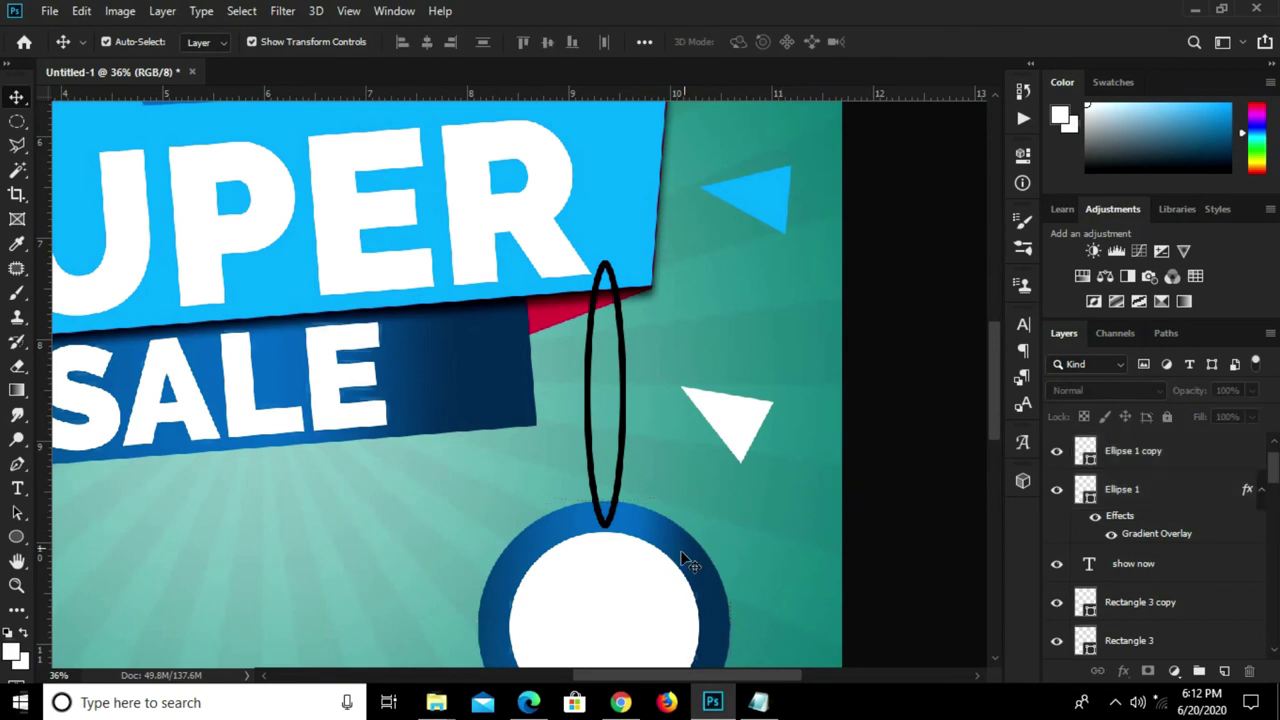
left_click(692, 562)
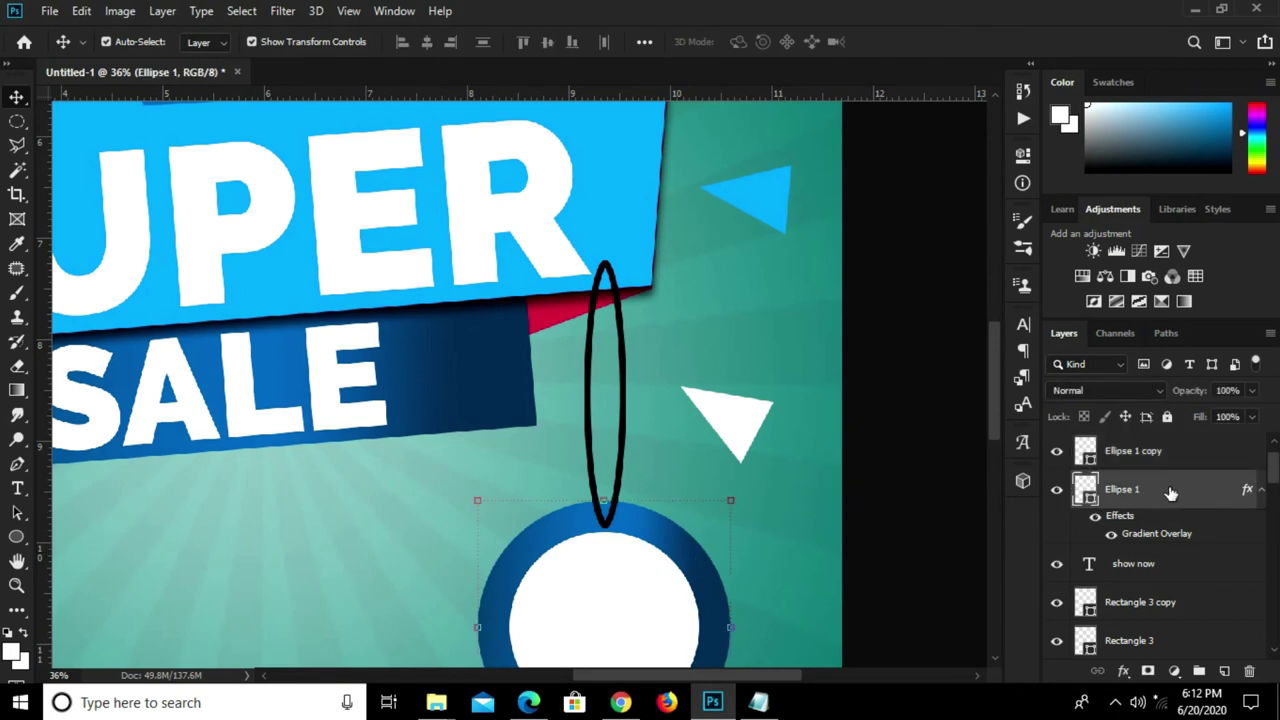
- Make a small elliptical selection at the tip of the string loop
scroll(614, 544, "up", 2)
scroll(614, 534, "up", 1)
scroll(614, 534, "up", 1)
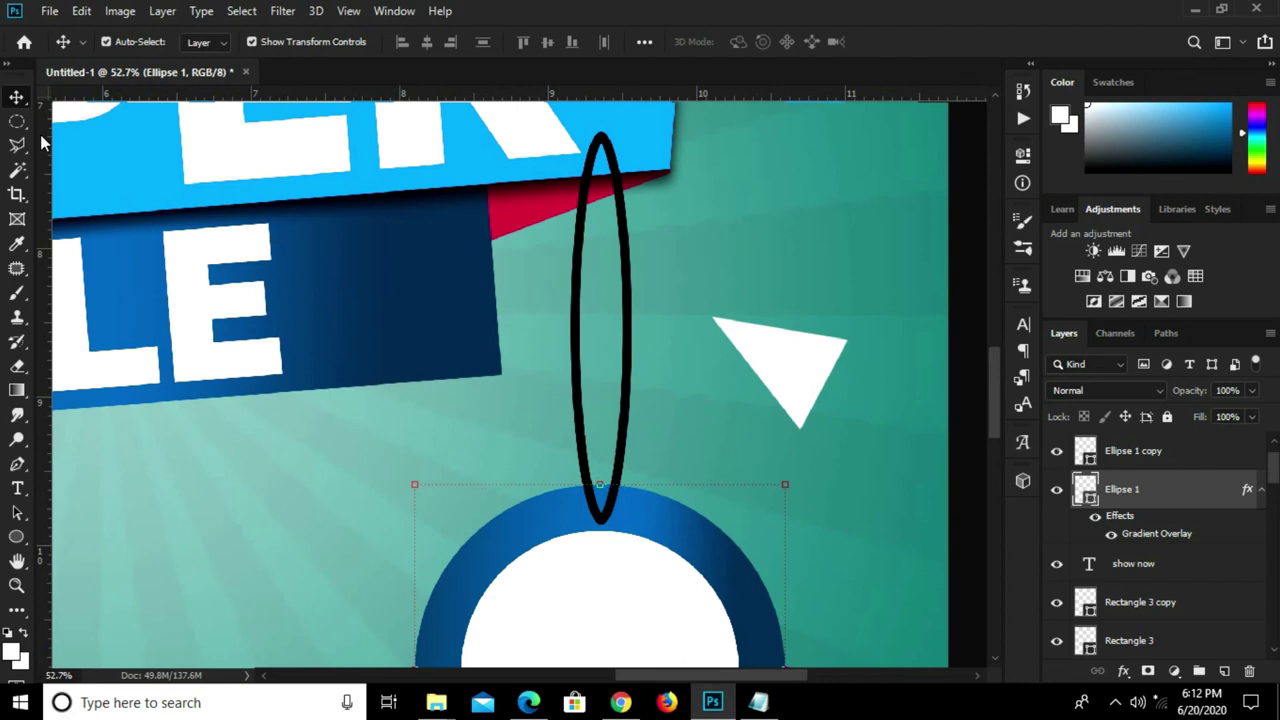
right_click(16, 122)
left_click(67, 137)
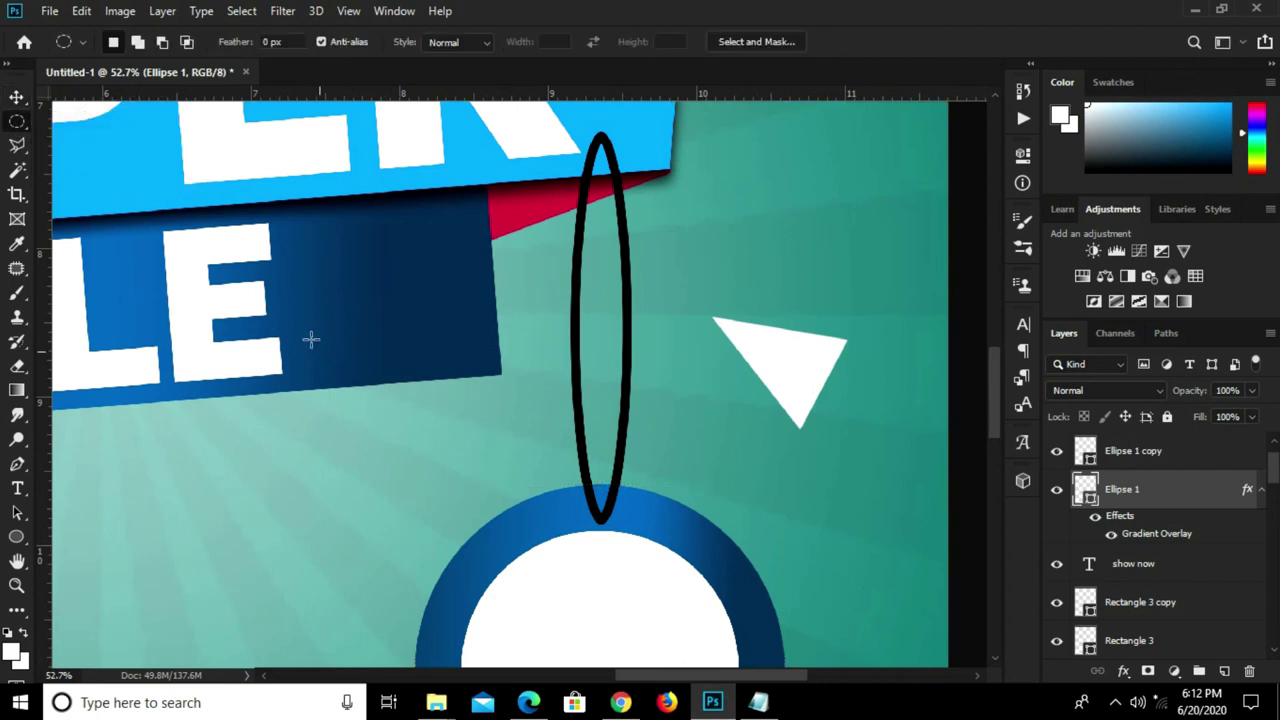
left_click_drag(620, 505, 553, 541)
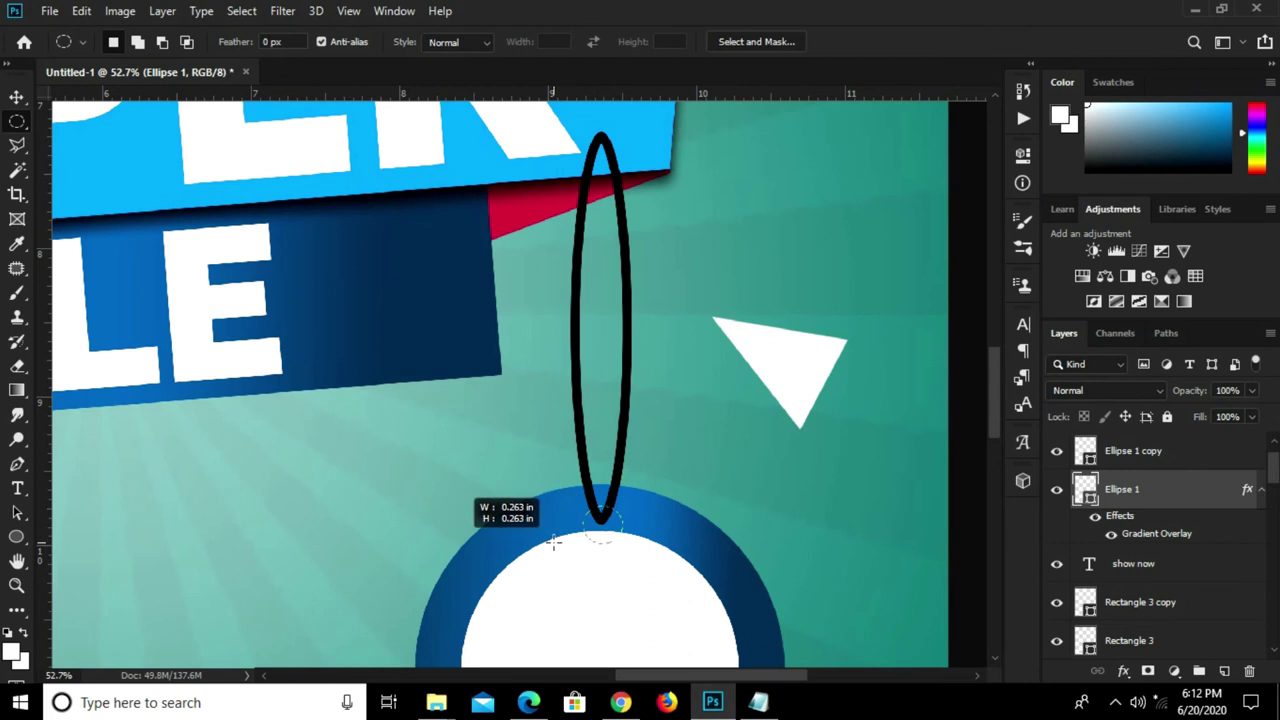
left_click_drag(553, 541, 595, 535)
- Transform the small circular selection to move it slightly upward
right_click(601, 527)
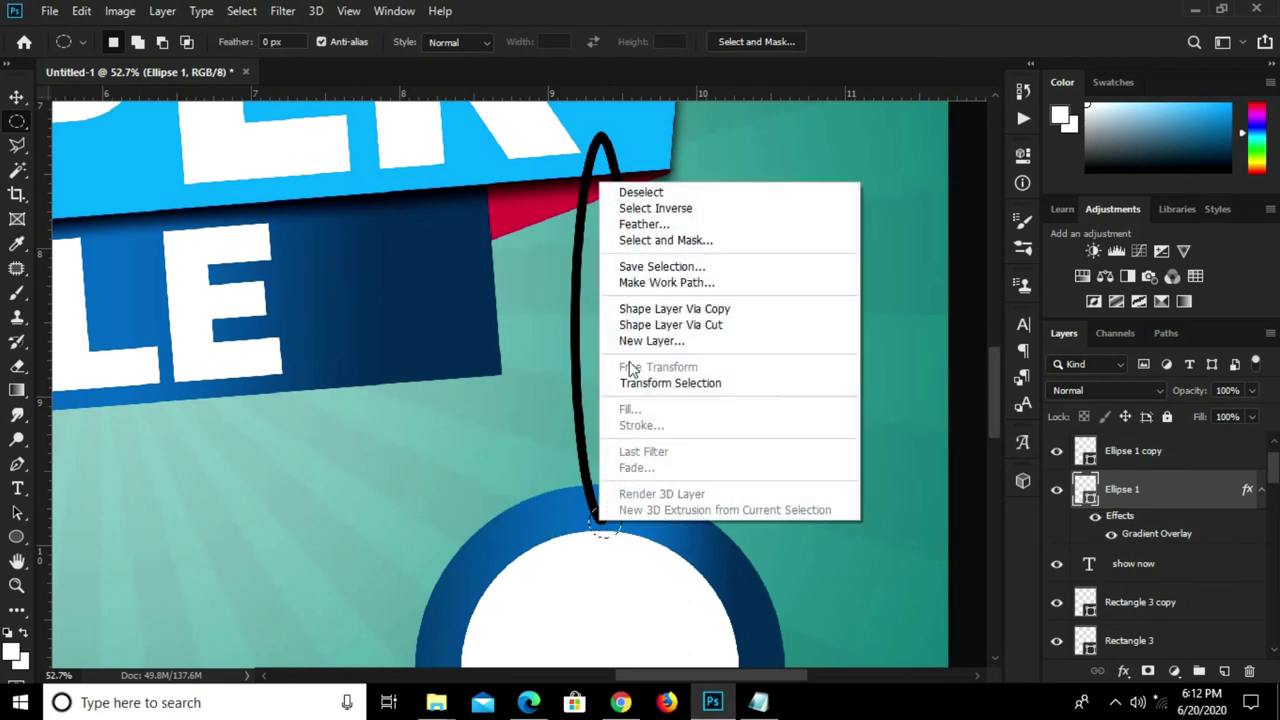
left_click(636, 380)
left_click_drag(603, 518, 606, 520)
scroll(597, 510, "up", 3)
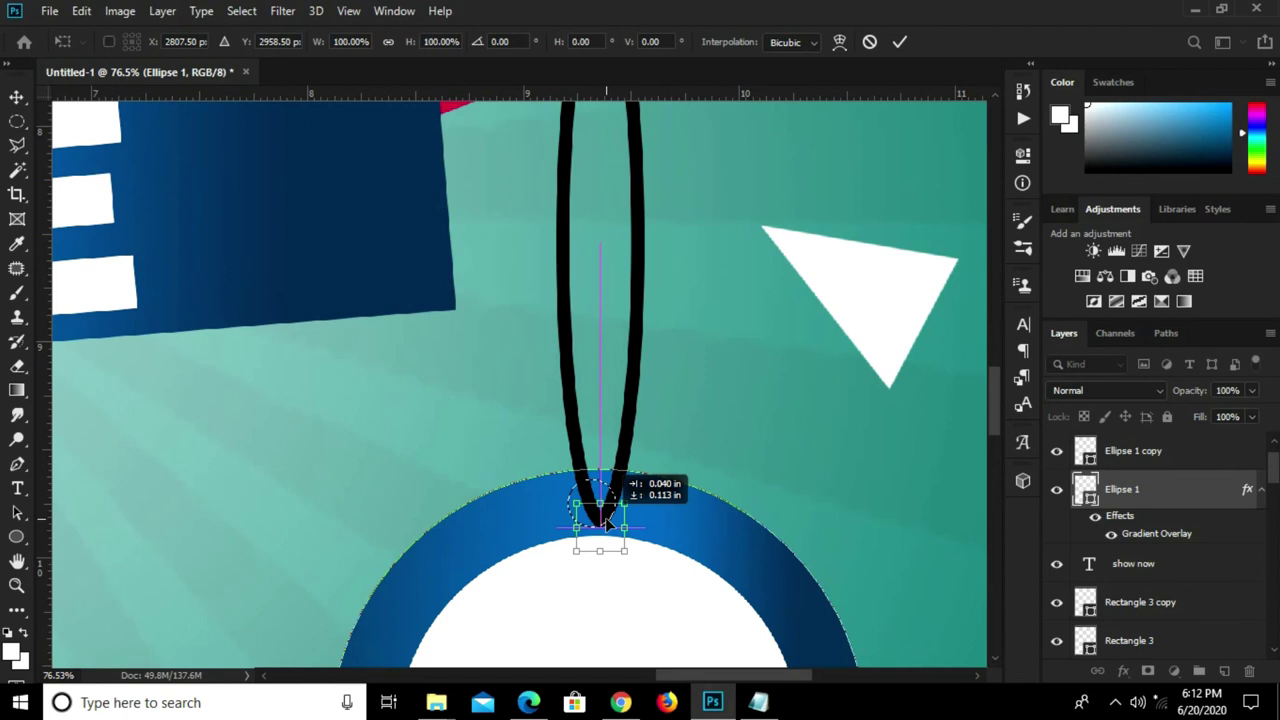
left_click_drag(606, 520, 604, 510)
key("Up")
key("Up")
key("Up")
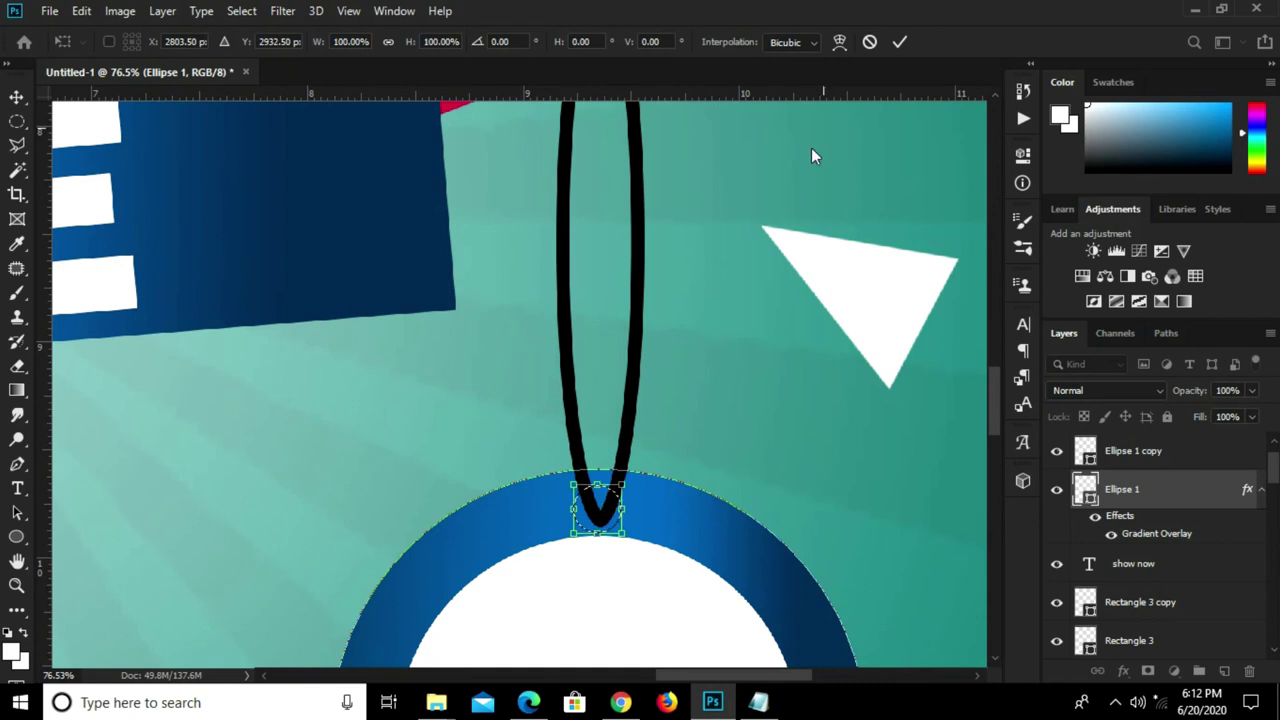
left_click(898, 43)
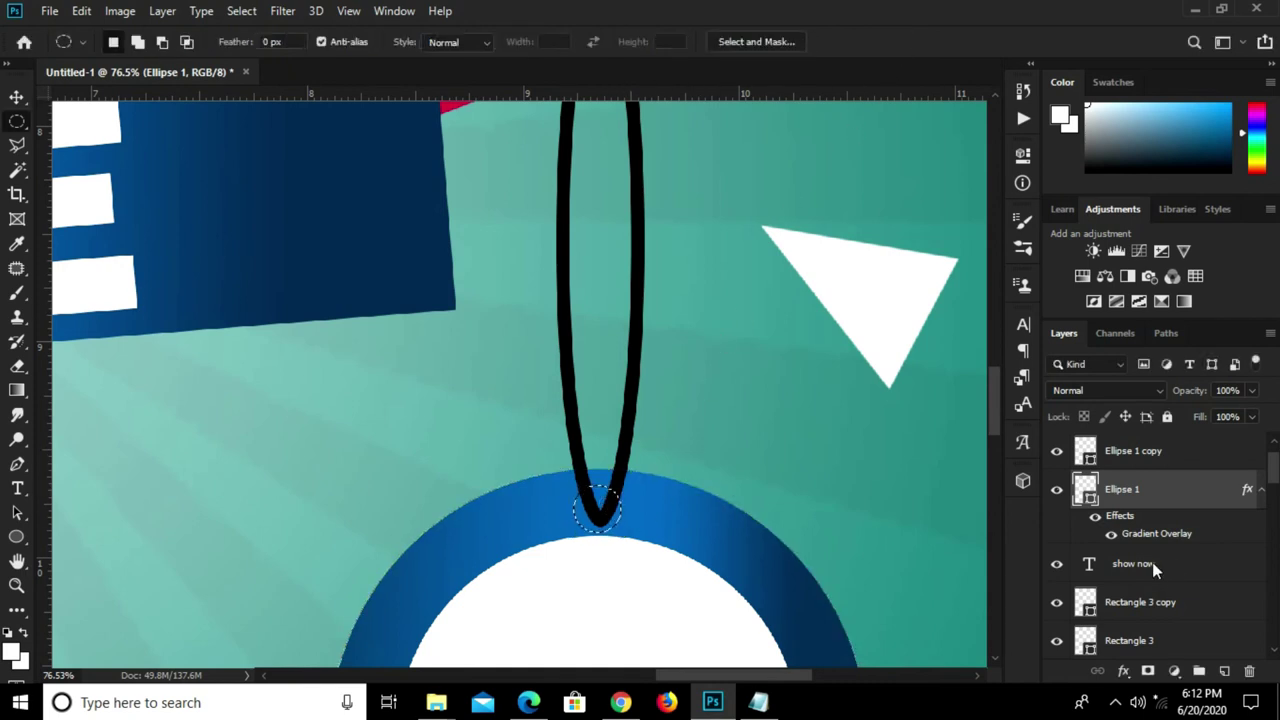
- Mask the blue ring with the selection inverted via Ctrl+I, then add a mask to the string loop
left_click(1148, 671)
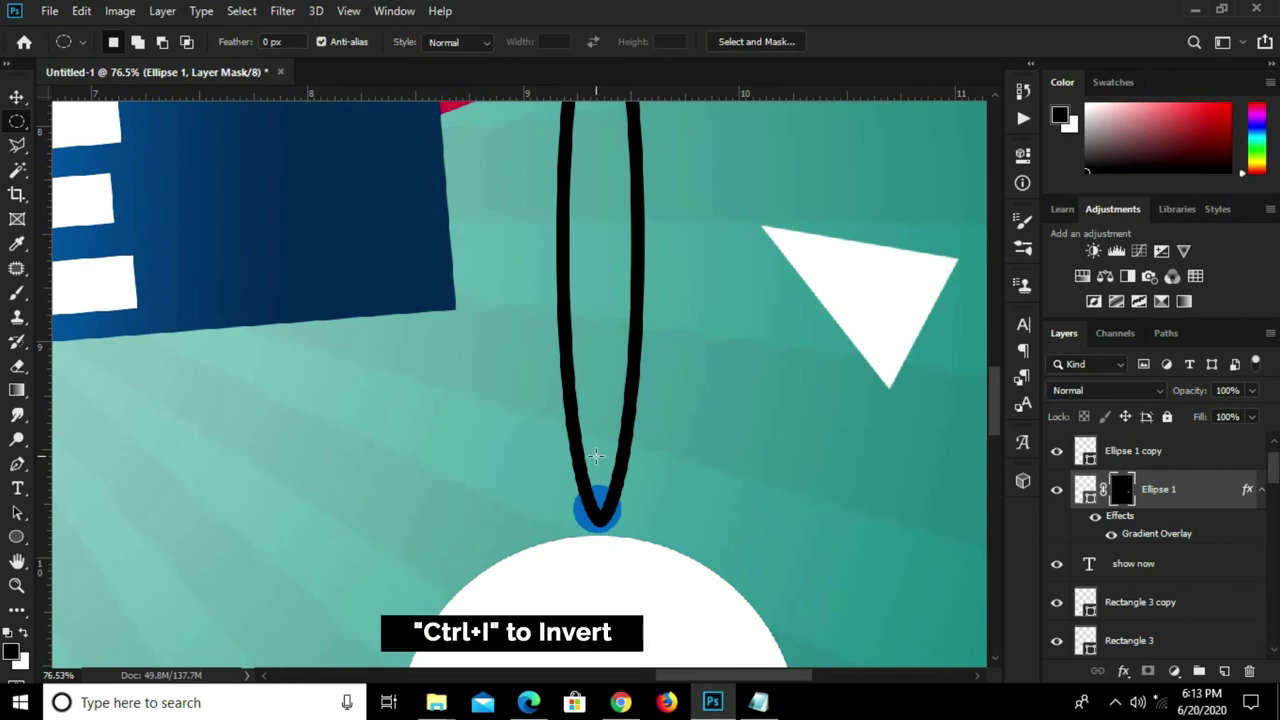
key("ctrl+i")
key("v")
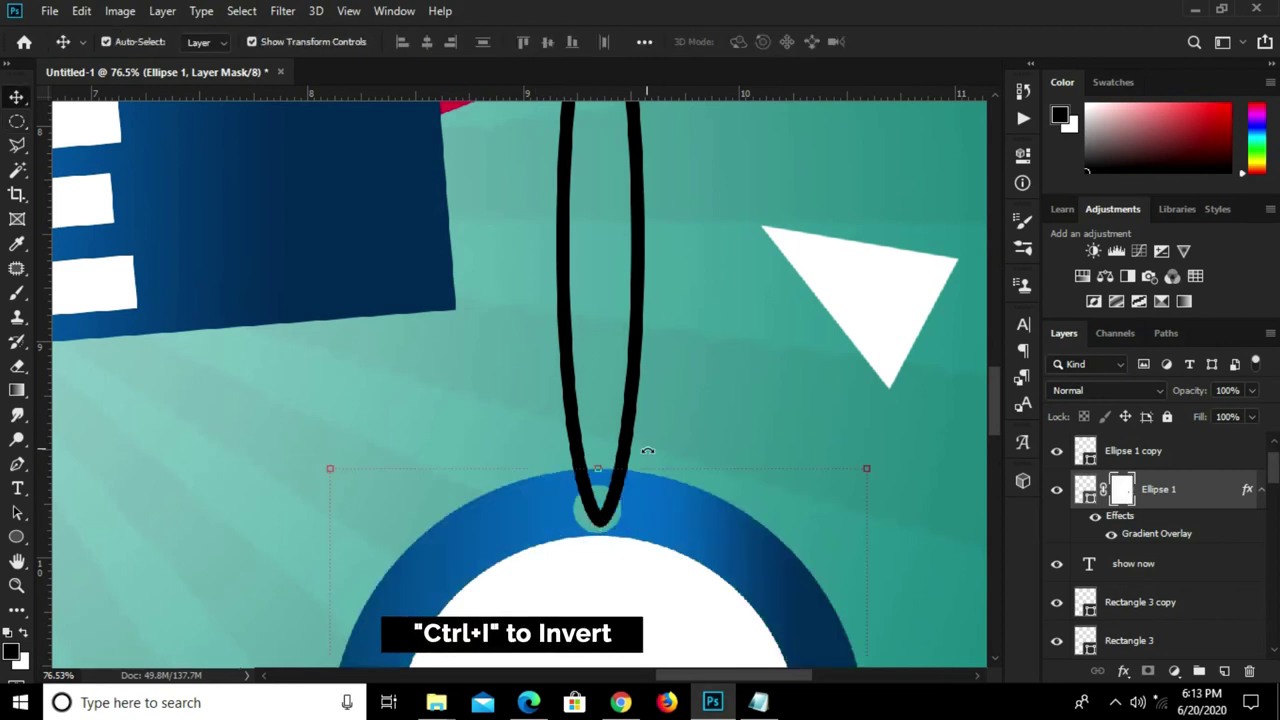
left_click(636, 434)
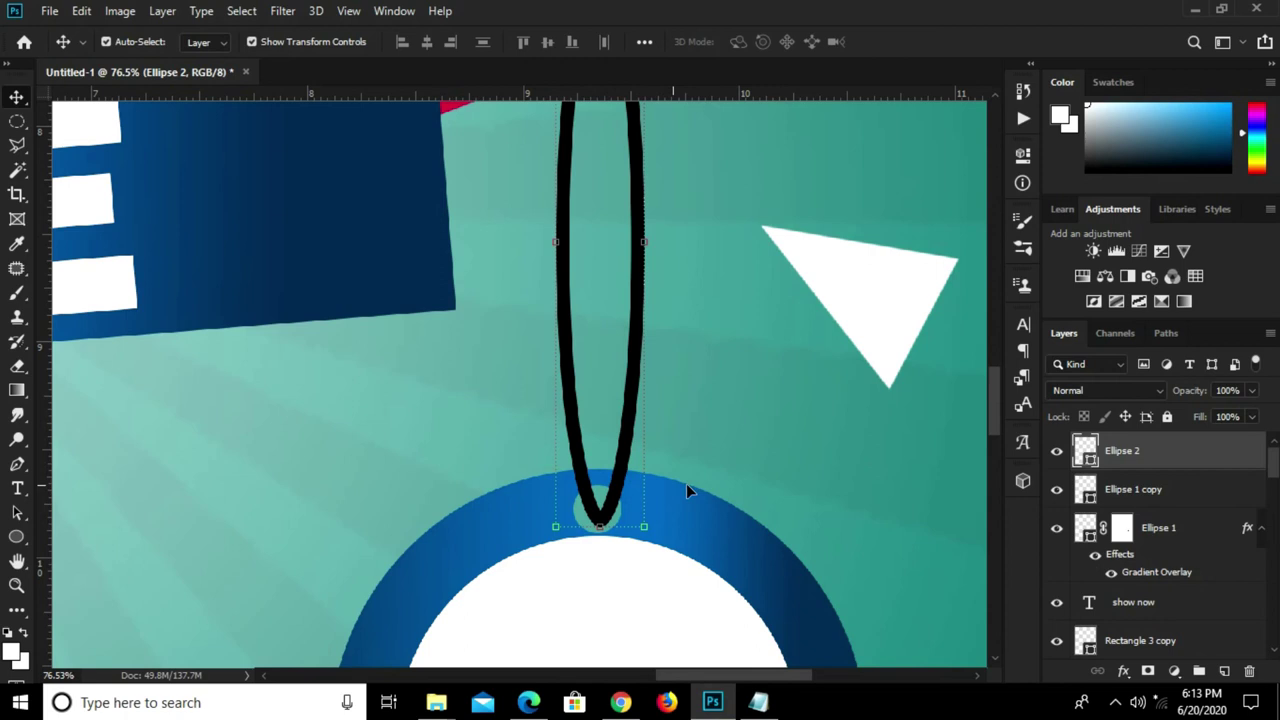
left_click(1148, 671)
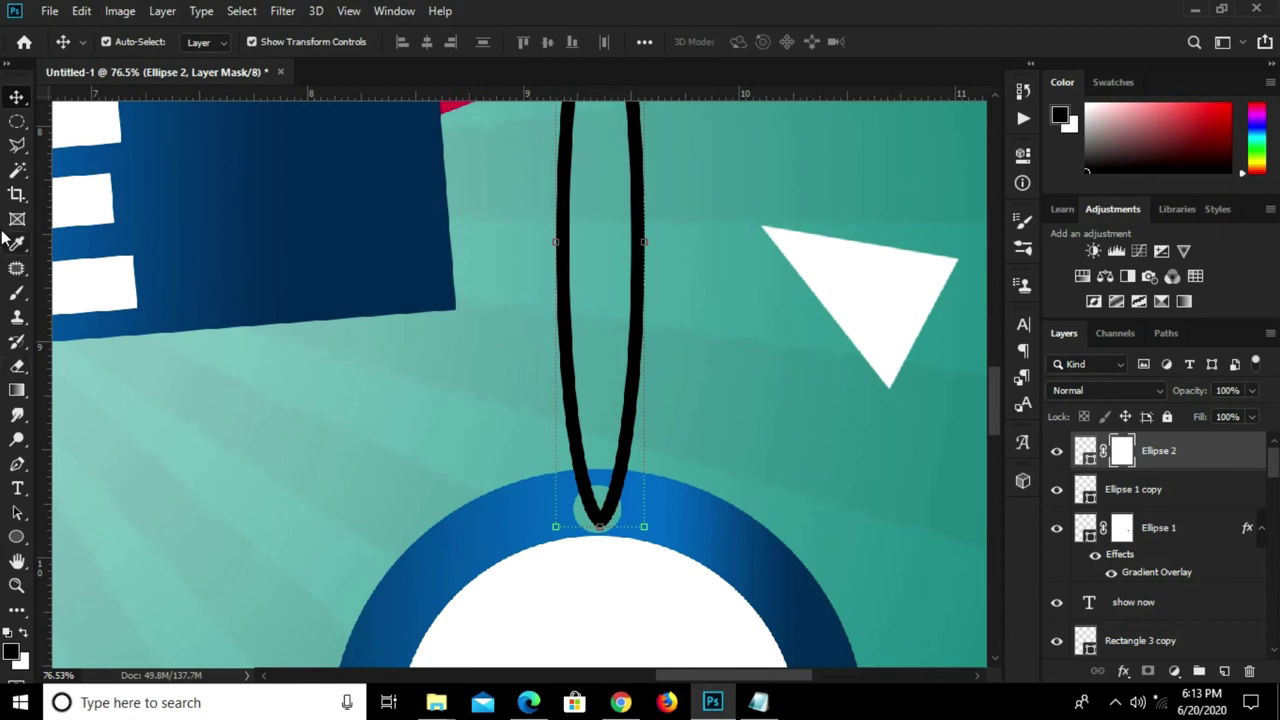
- Outline the loop's right strand where it crosses the badge ring with the Polygonal Lasso
left_click(15, 148)
left_click(82, 168)
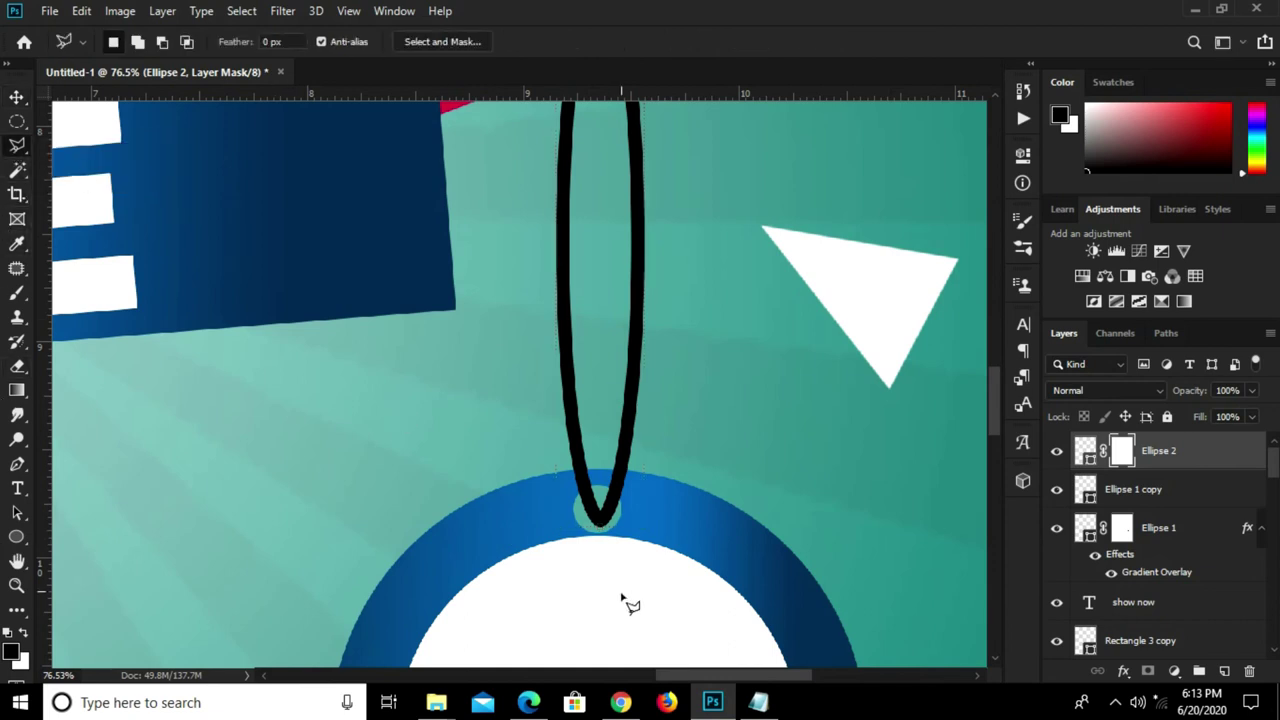
scroll(620, 510, "up", 2)
scroll(622, 512, "up", 2)
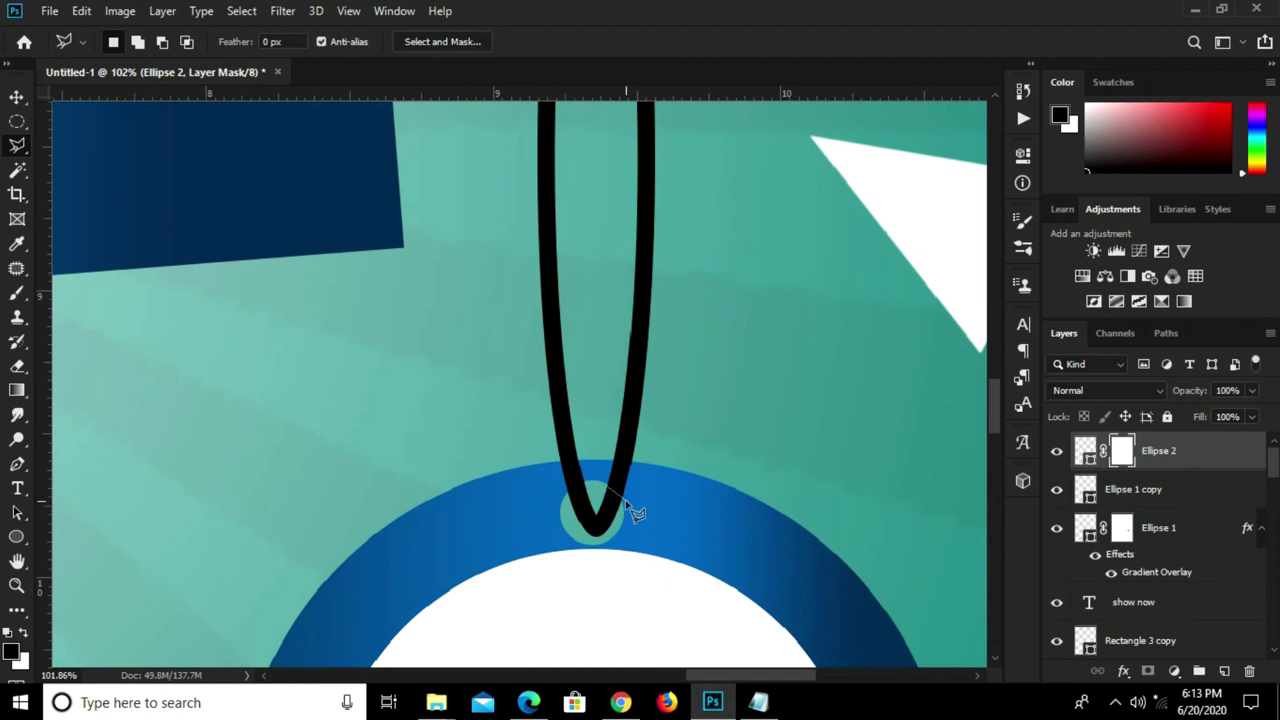
left_click(620, 498)
left_click(645, 487)
left_click(614, 462)
left_click(614, 490)
- Fill the selection on Ellipse 2's mask with black to hide that strand
right_click(643, 485)
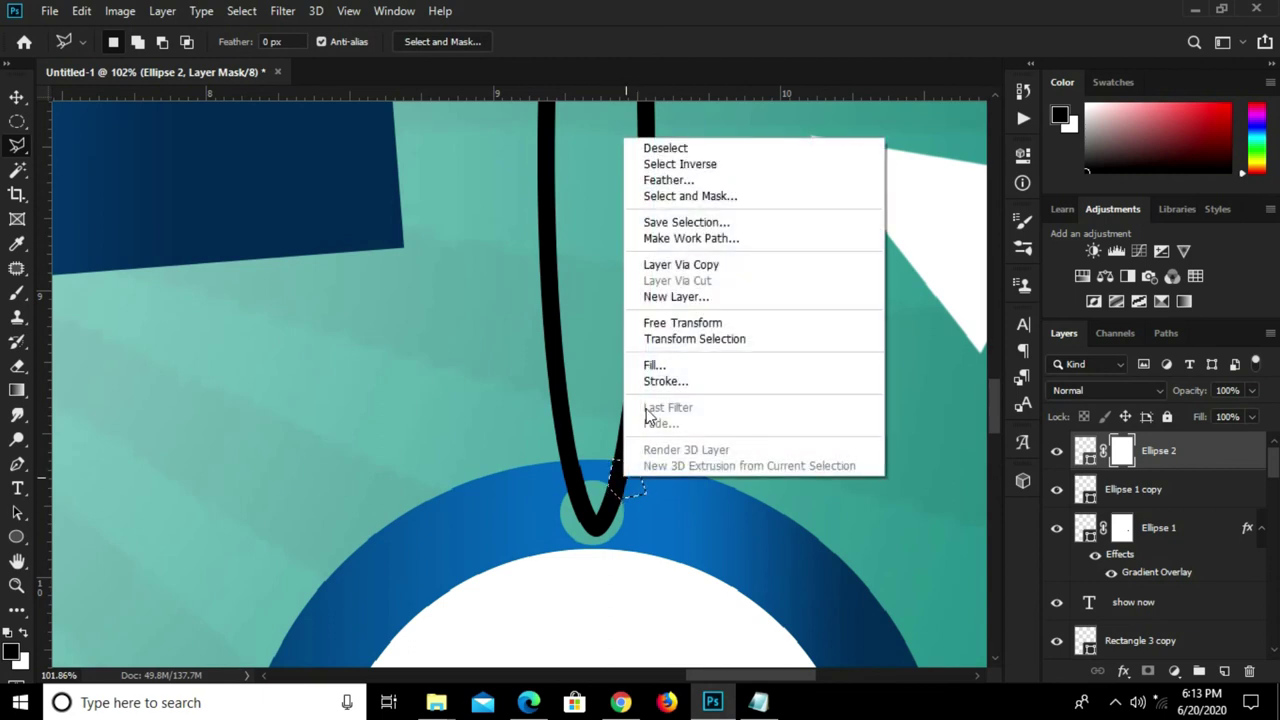
left_click(663, 366)
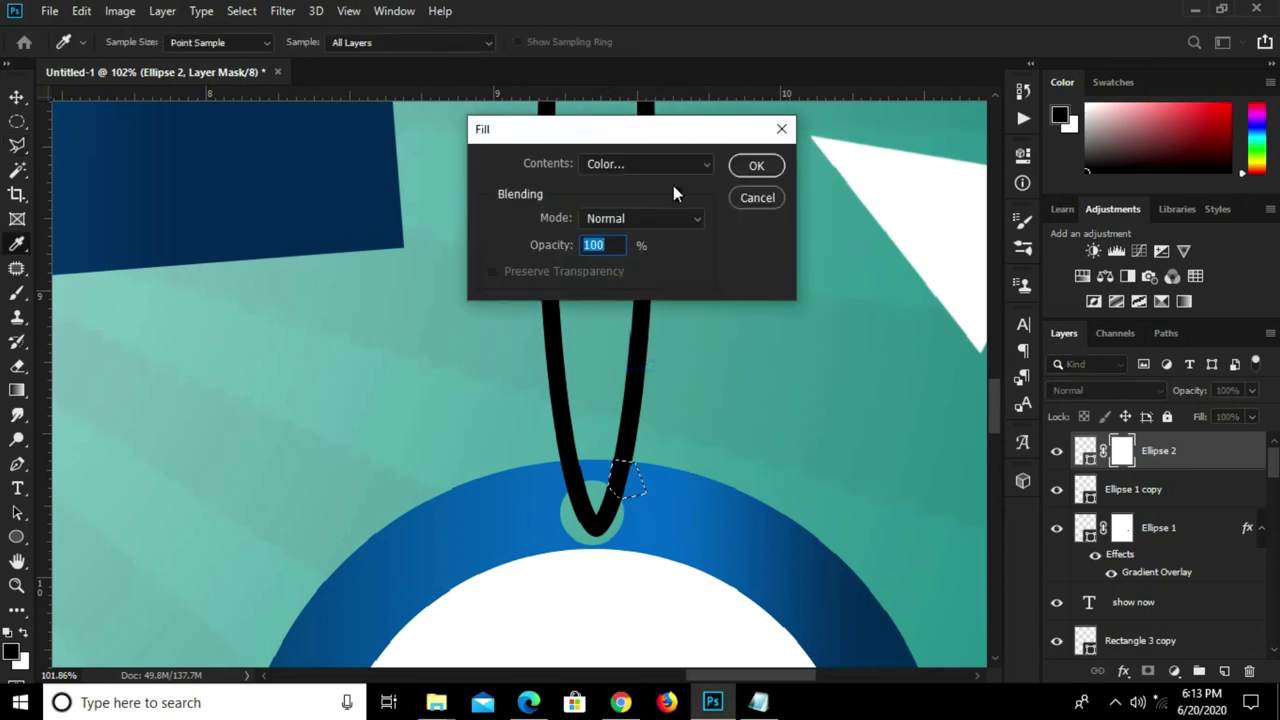
left_click(678, 175)
left_click(613, 218)
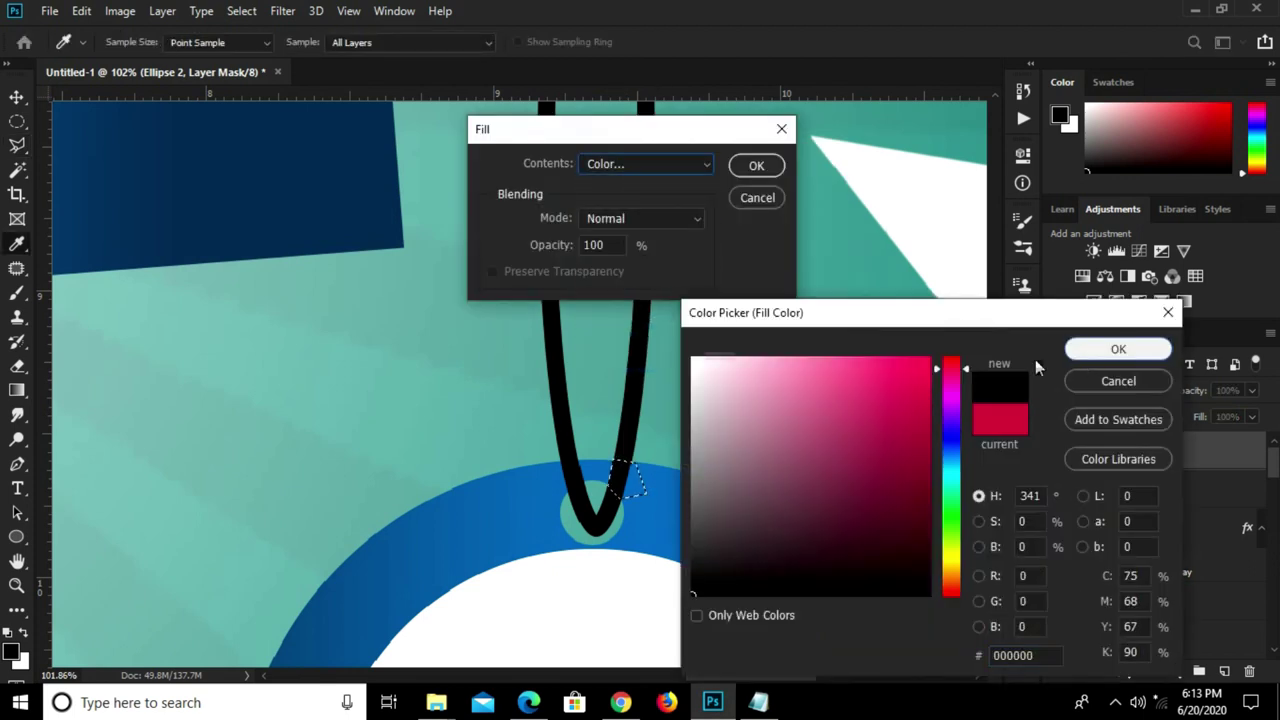
left_click(1118, 349)
left_click(756, 167)
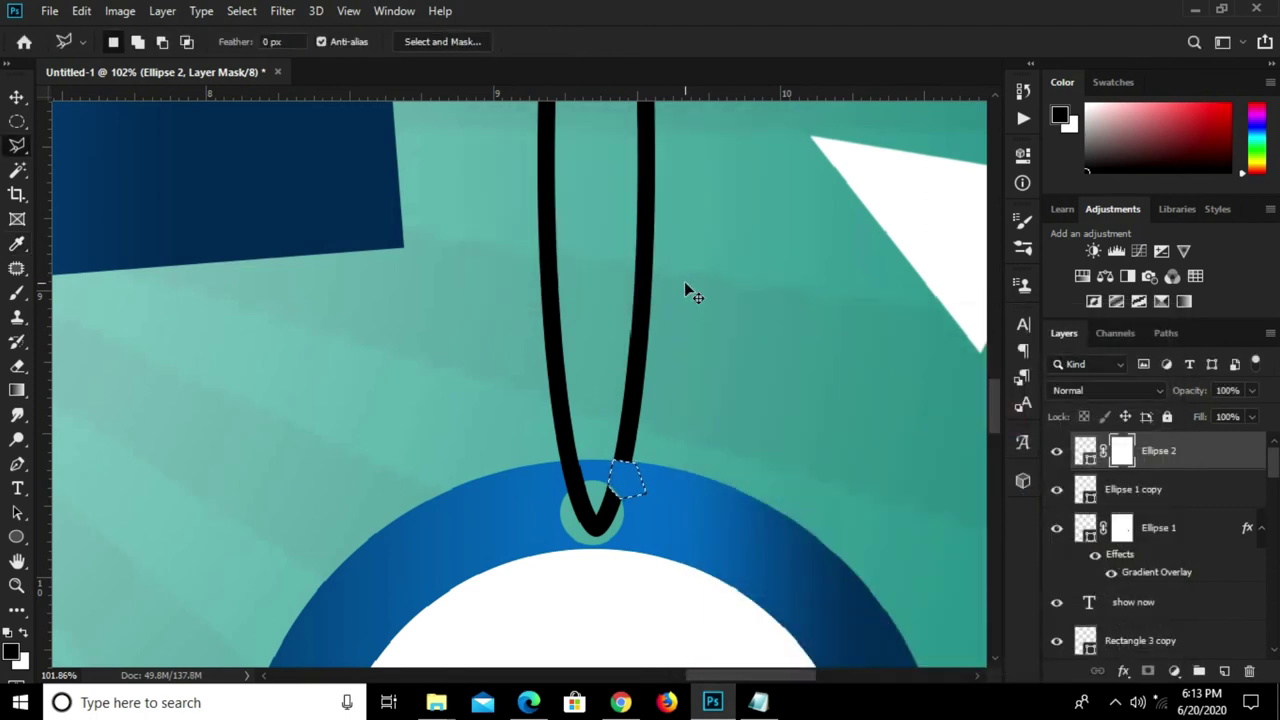
scroll(643, 214, "down", 3)
- Cancel the stray outline and select the blue SUPER banner layer
scroll(650, 218, "down", 2)
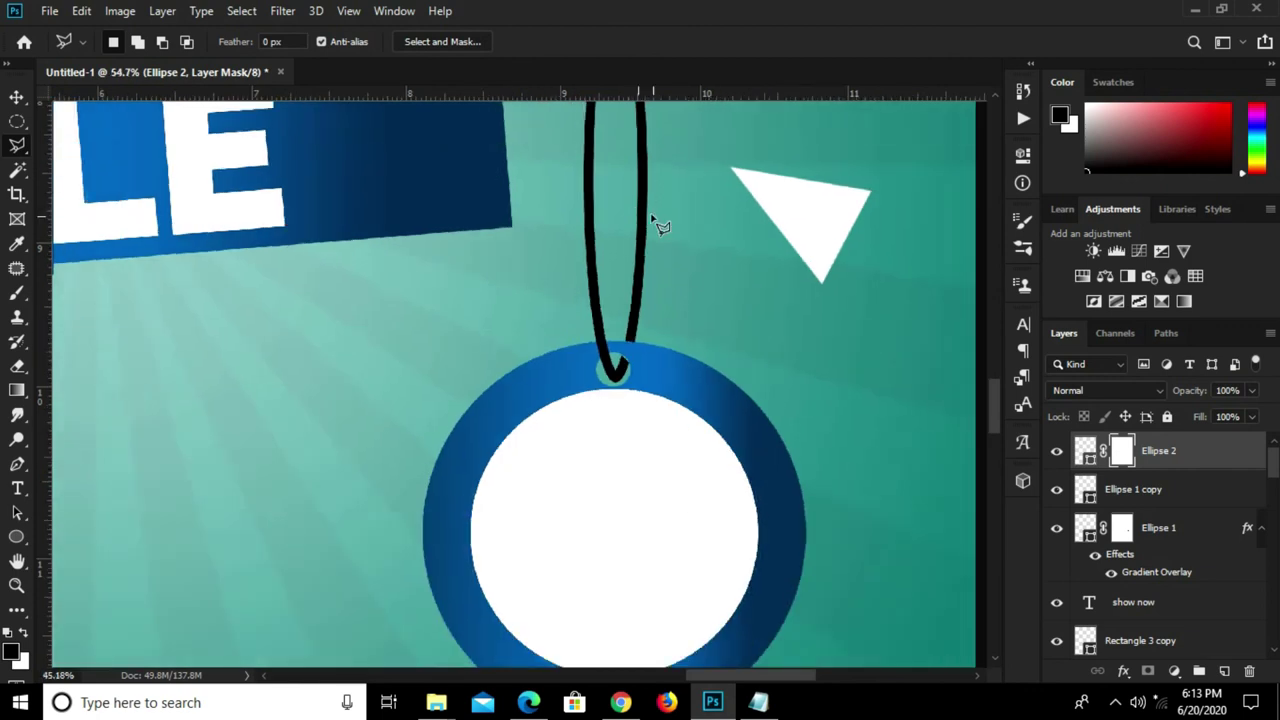
scroll(657, 223, "down", 2)
left_click_drag(991, 444, 991, 384)
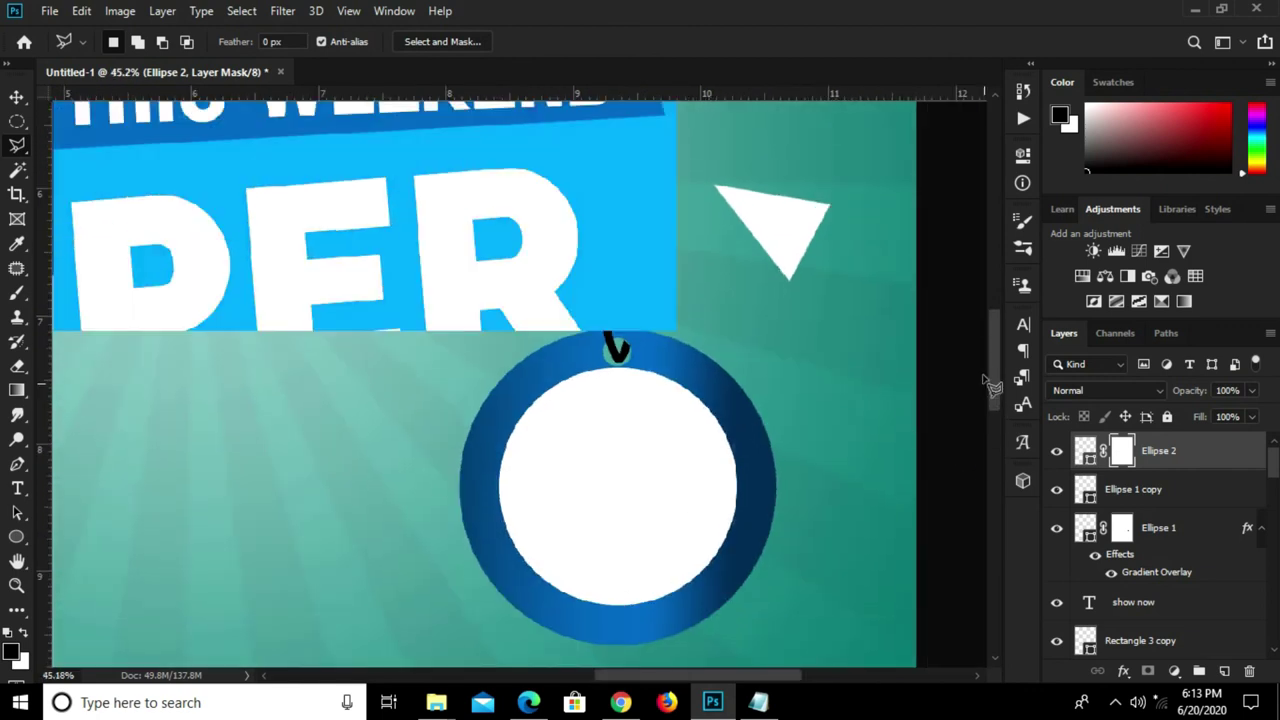
left_click(975, 358)
key("v")
scroll(630, 340, "up", 2)
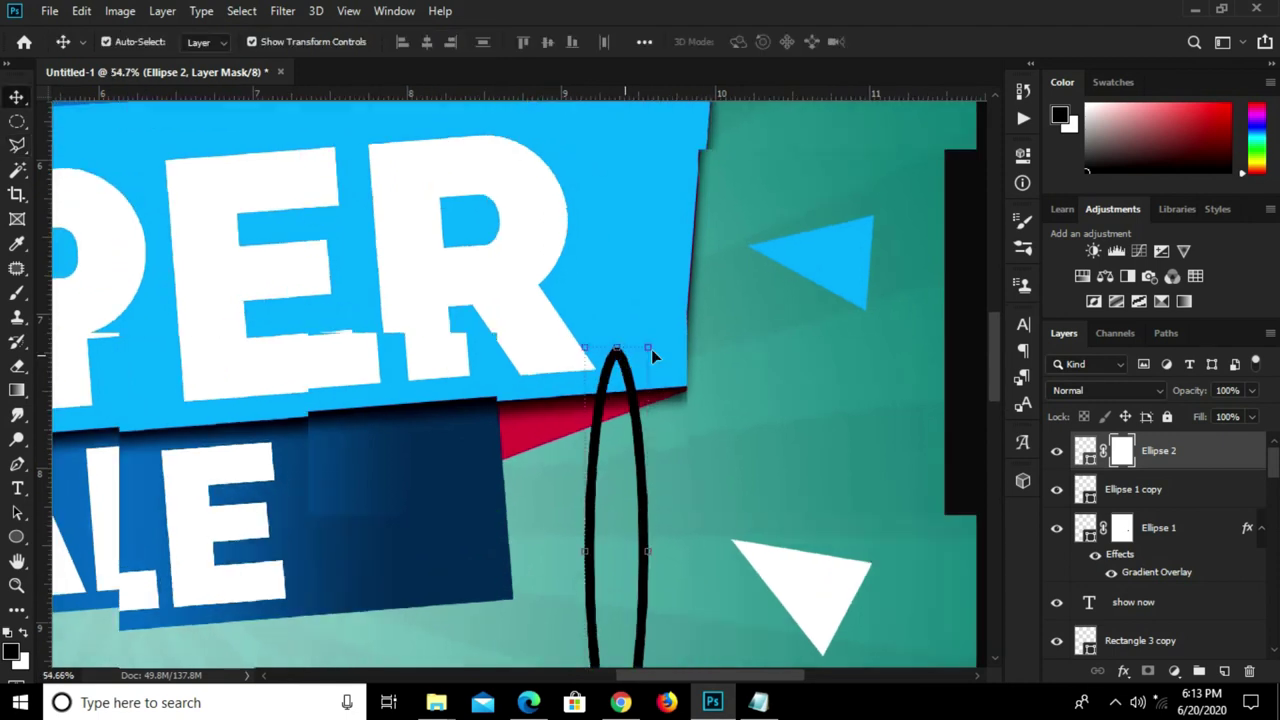
left_click(667, 290)
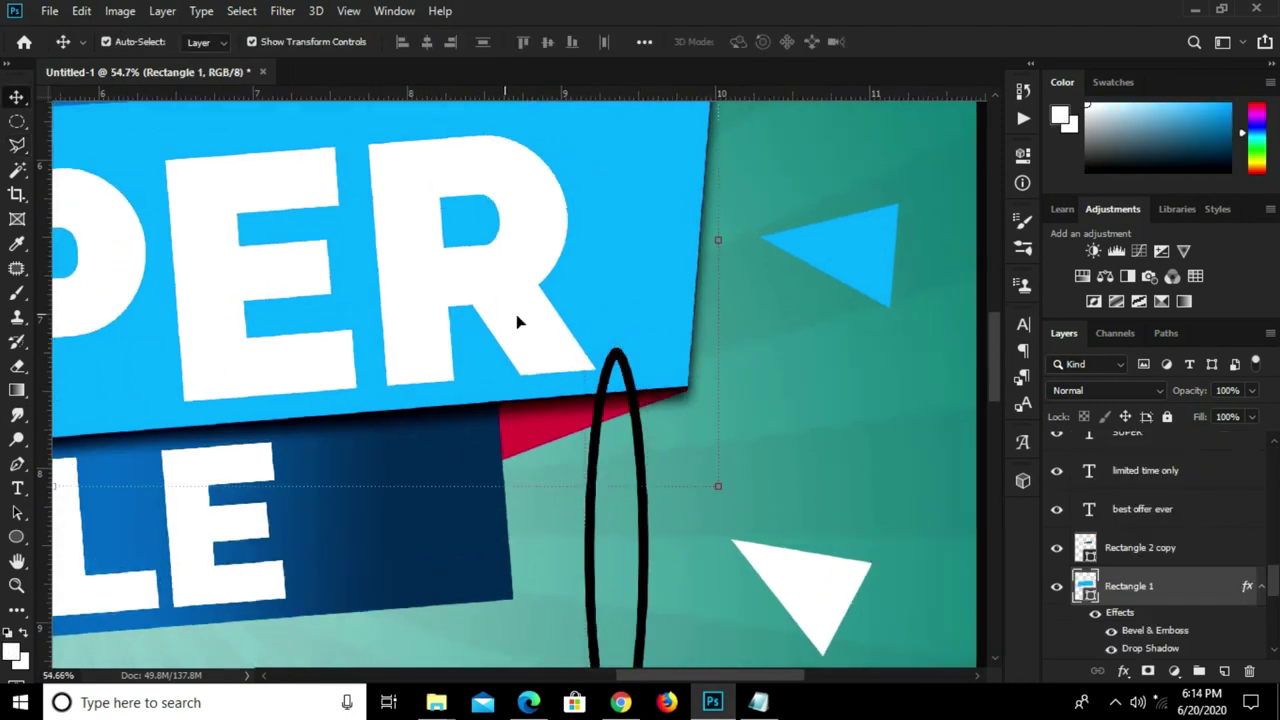
- Draw a small elliptical selection and position it at the top of the string loop
left_click(17, 121)
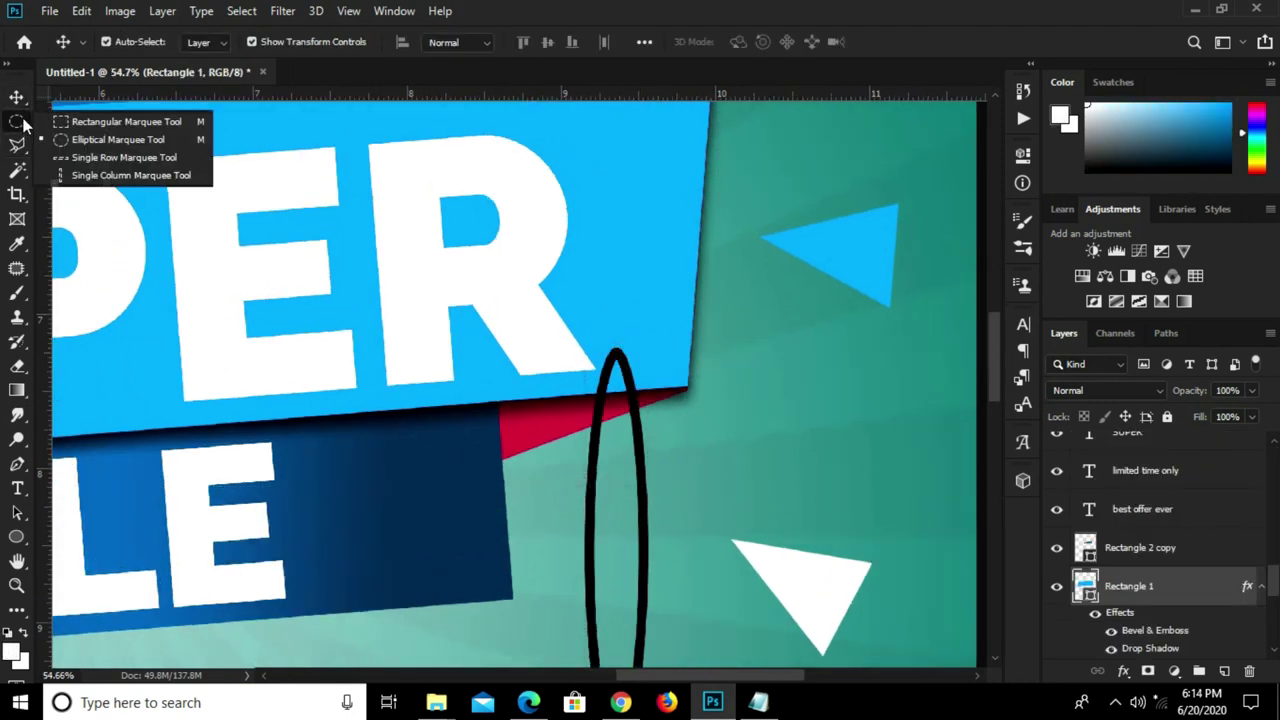
left_click(73, 141)
left_click_drag(609, 336, 641, 388)
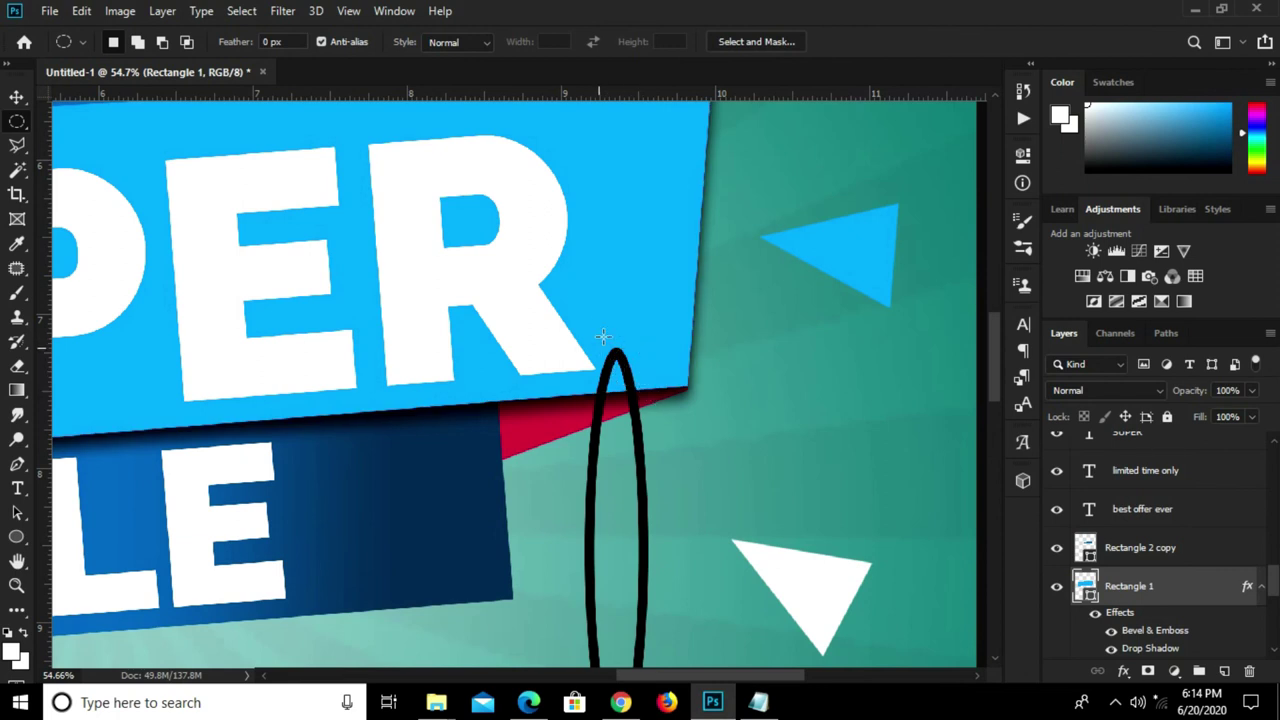
mouse_move(607, 335)
left_mouse_down()
mouse_move(636, 368)
mouse_move(640, 358)
left_mouse_up()
right_click(620, 352)
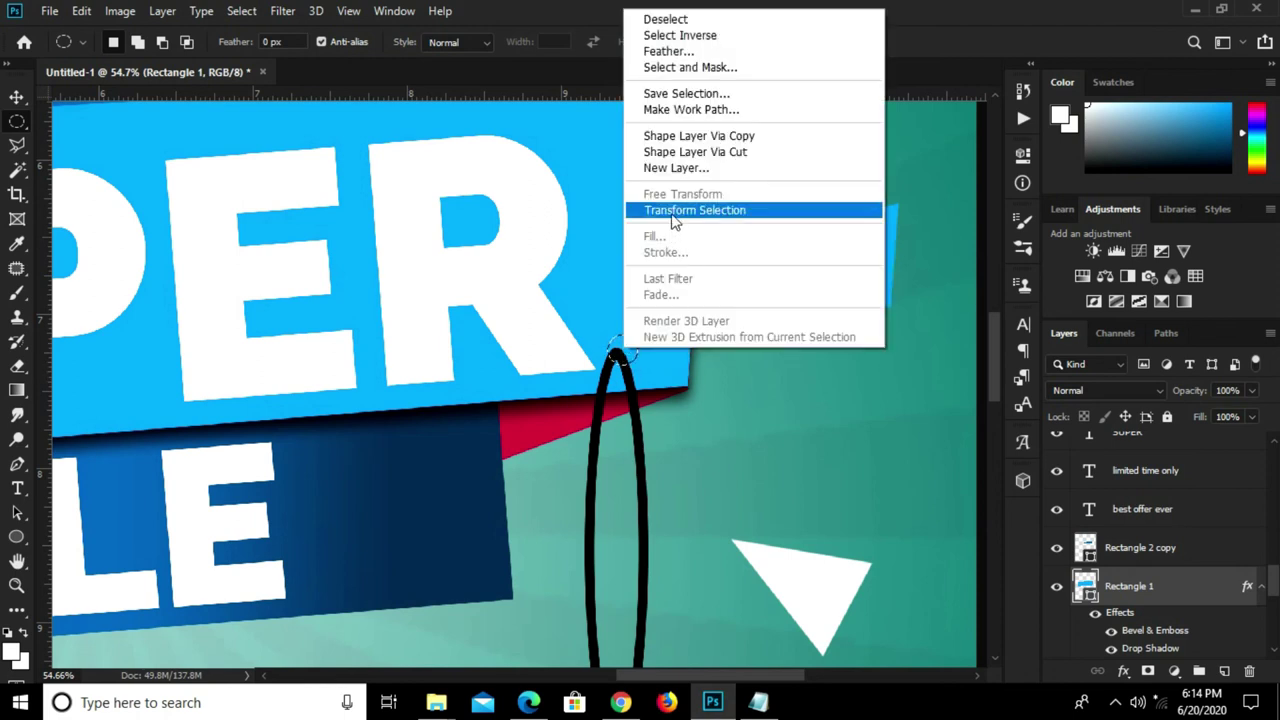
left_click(716, 208)
left_click_drag(620, 352, 616, 349)
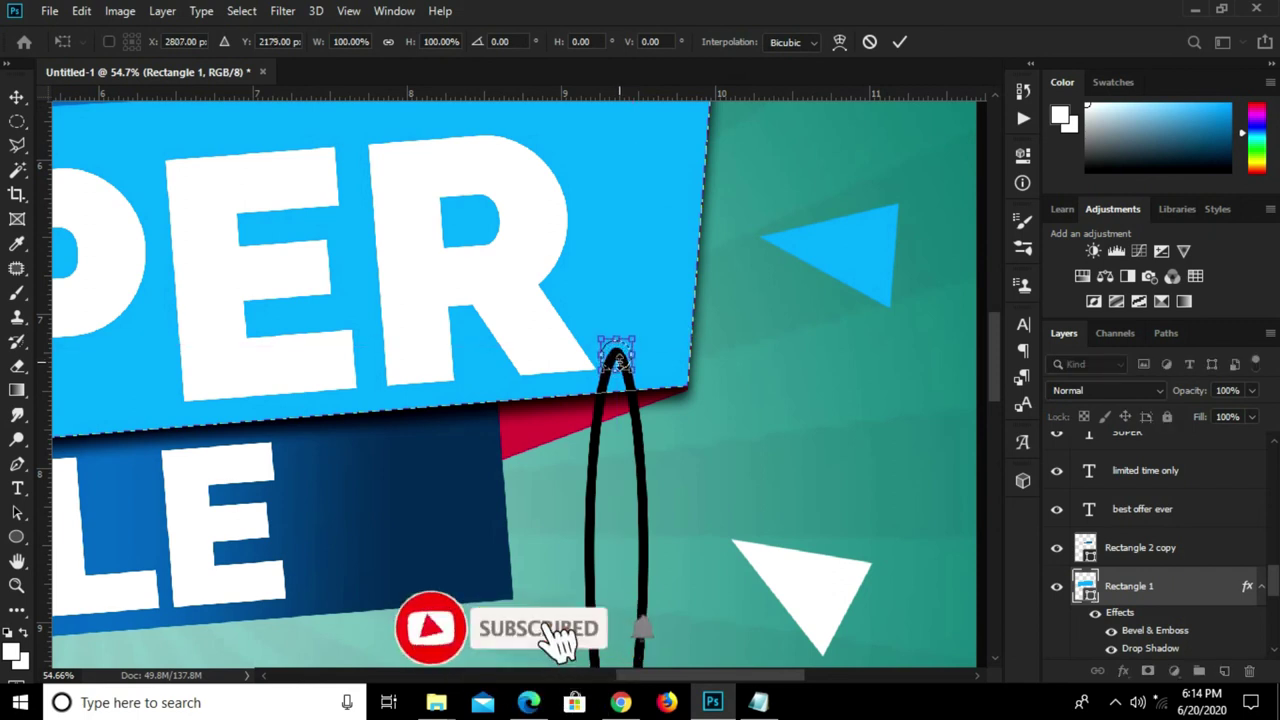
left_click(900, 41)
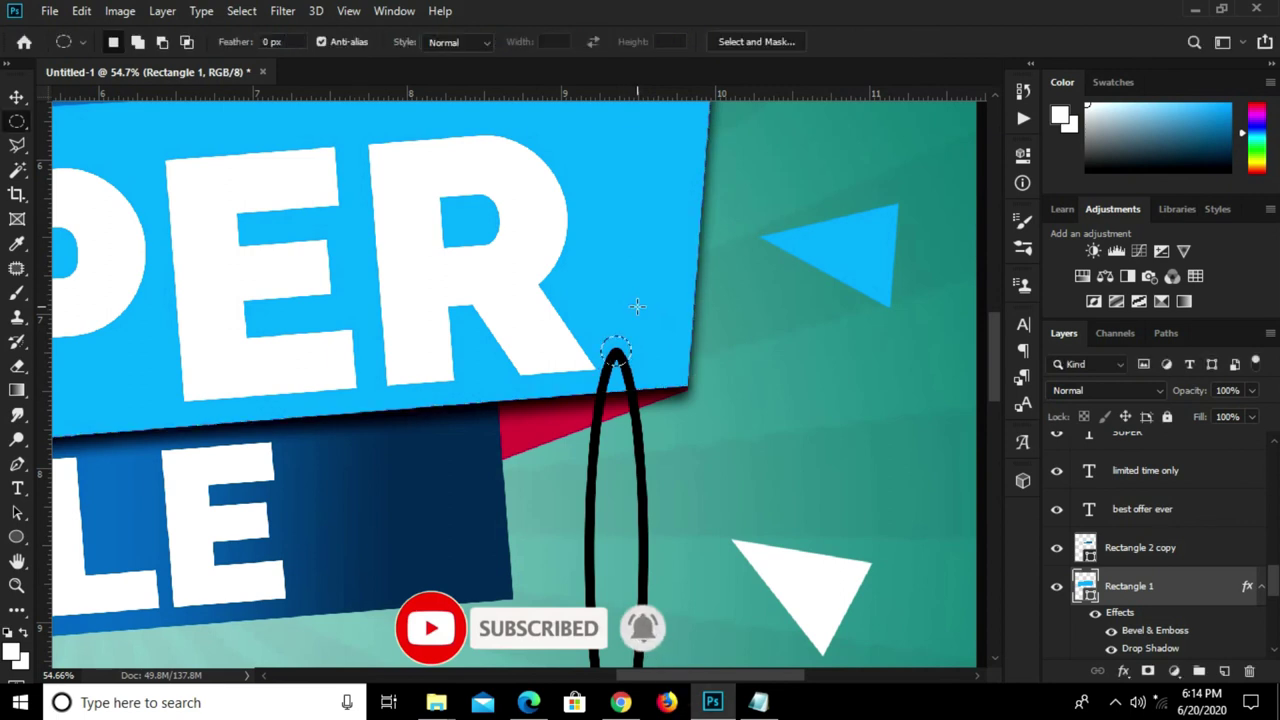
- Add an inverted mask to the banner to cut the round hole, then select Ellipse 2
left_click(1148, 670)
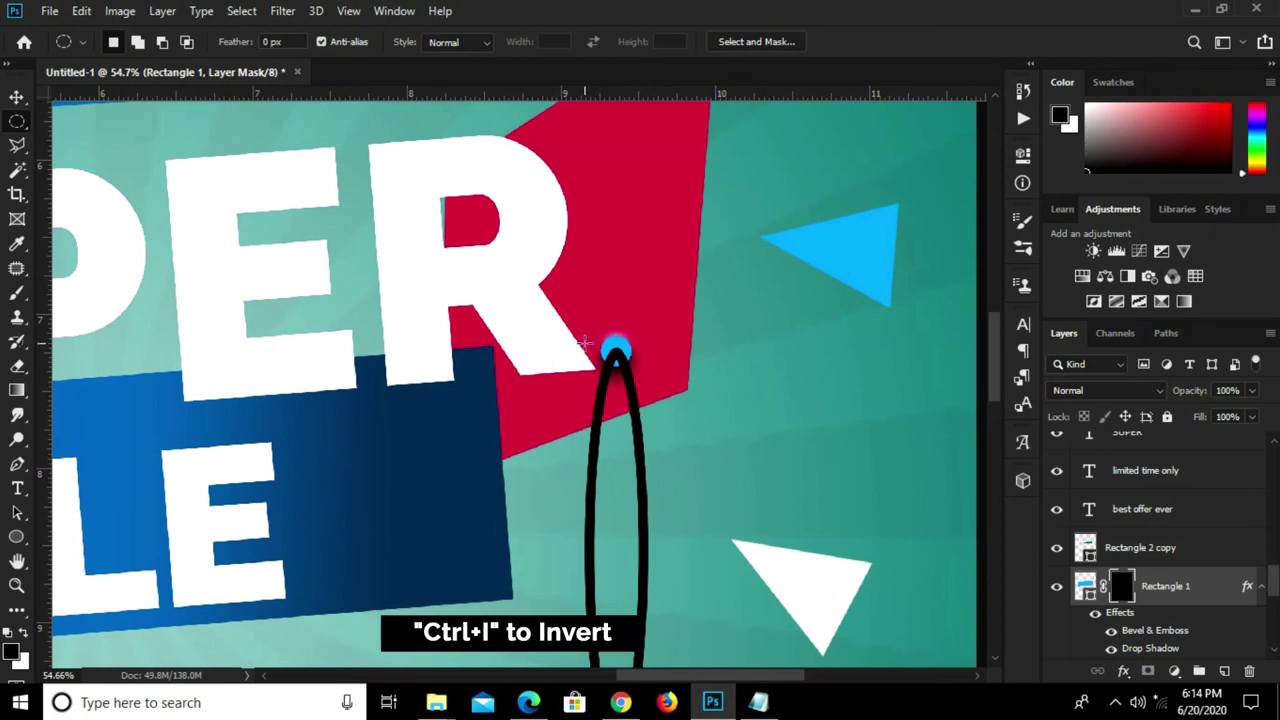
key("ctrl+i")
key("v")
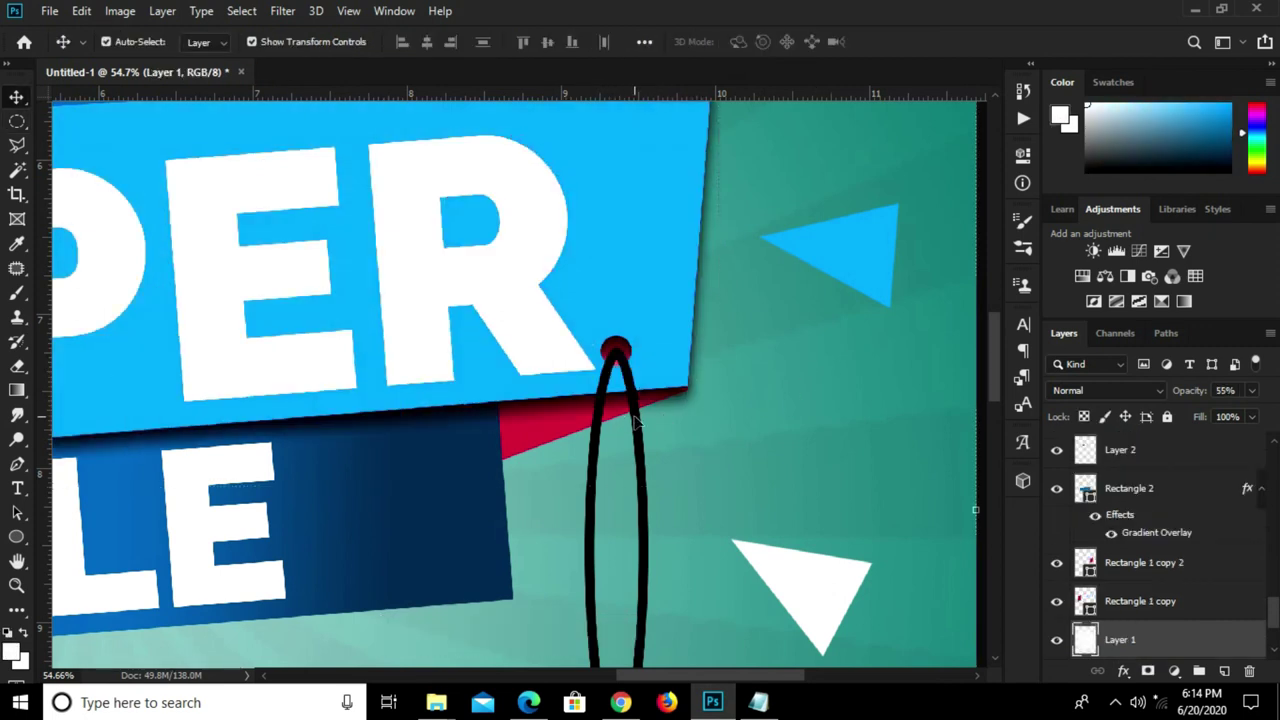
left_click(634, 424)
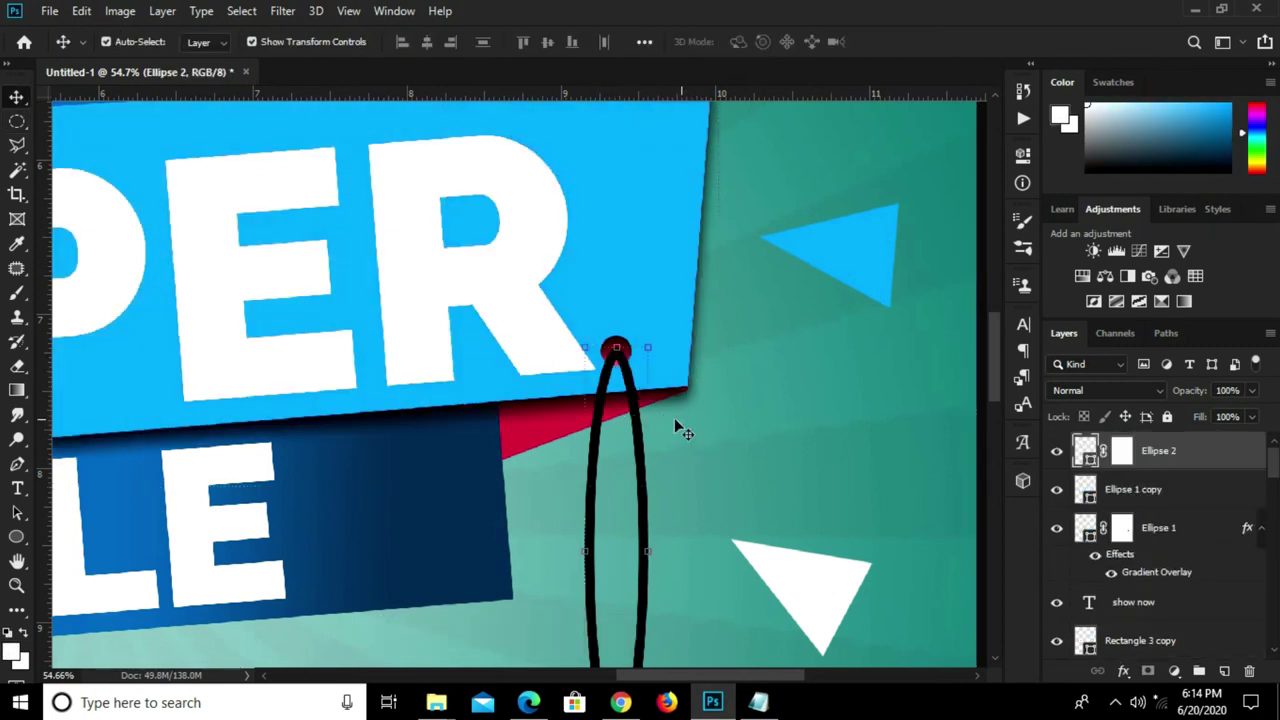
scroll(620, 352, "up", 3)
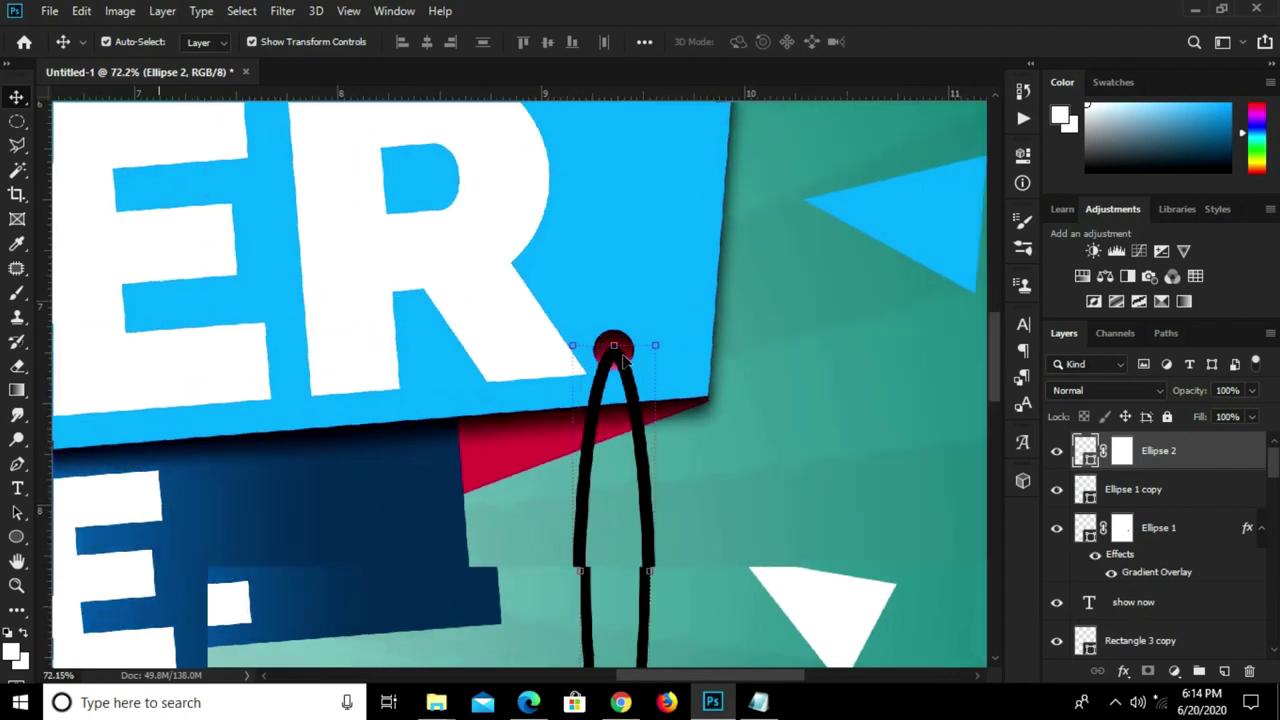
right_click(16, 148)
left_click(76, 165)
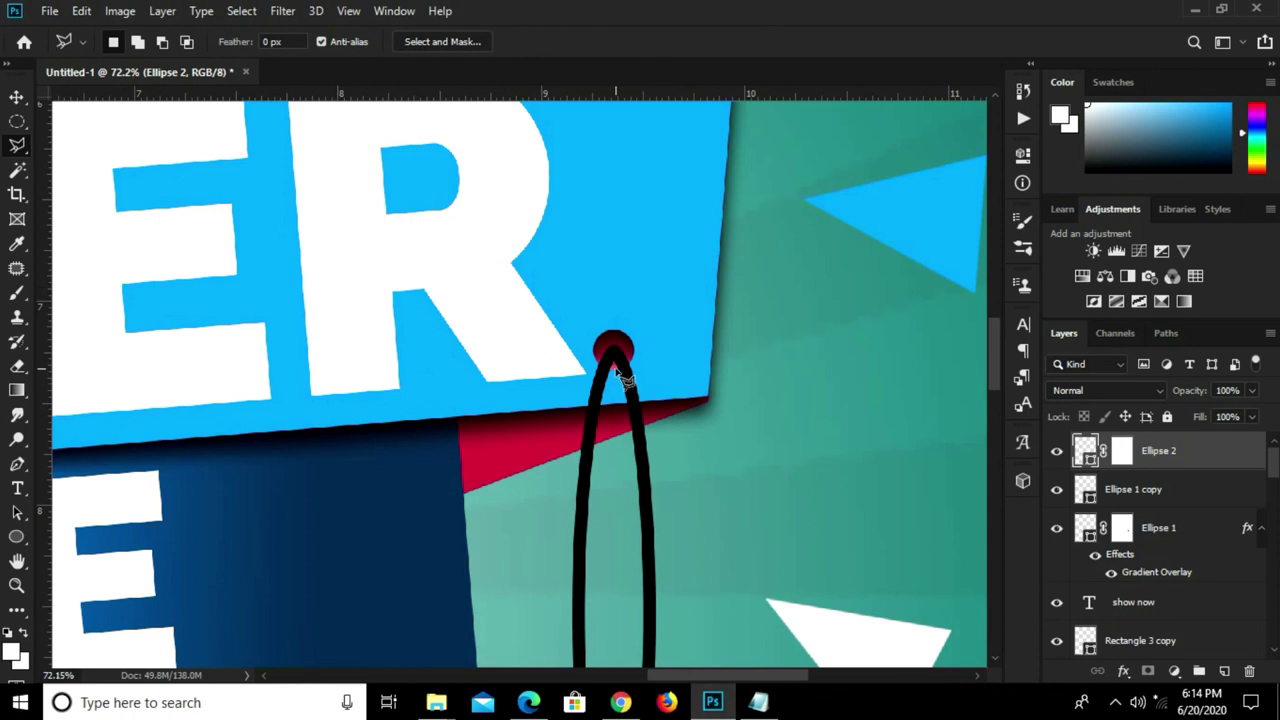
- Outline the string strand overlapping the banner with the Polygonal Lasso
left_click(618, 366)
left_click(640, 395)
left_click(620, 378)
right_click(632, 388)
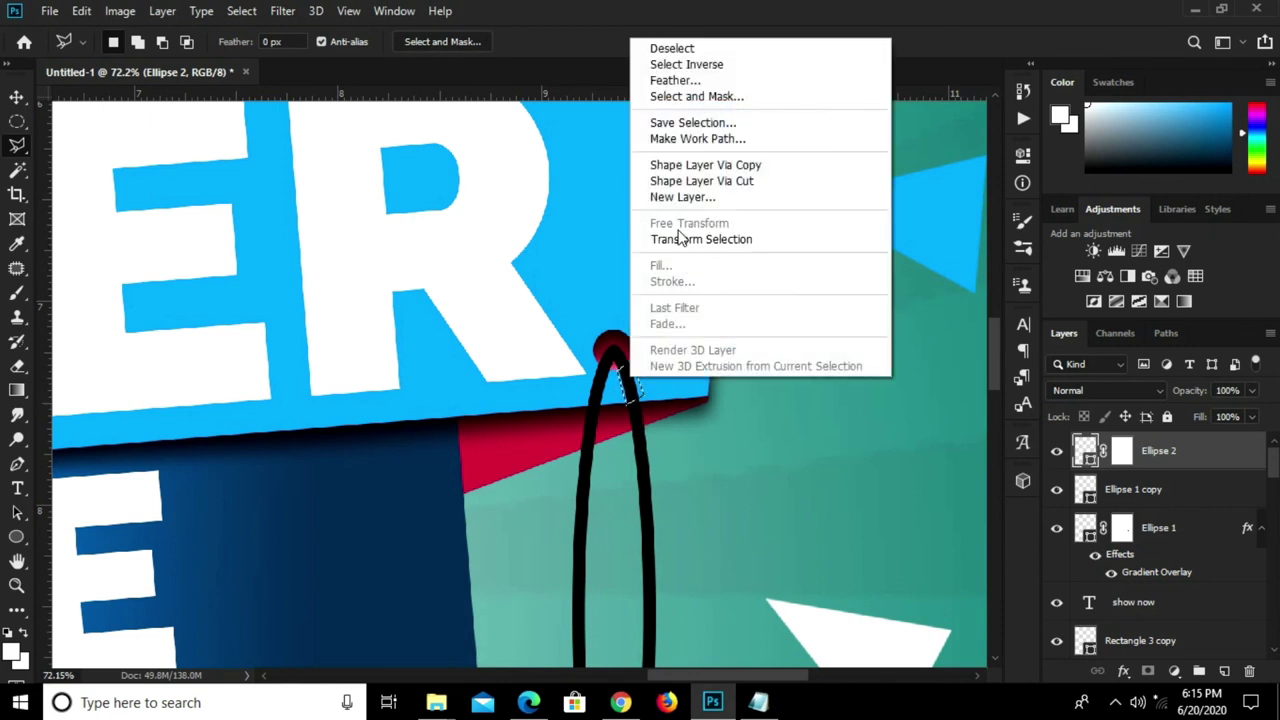
left_click(622, 378)
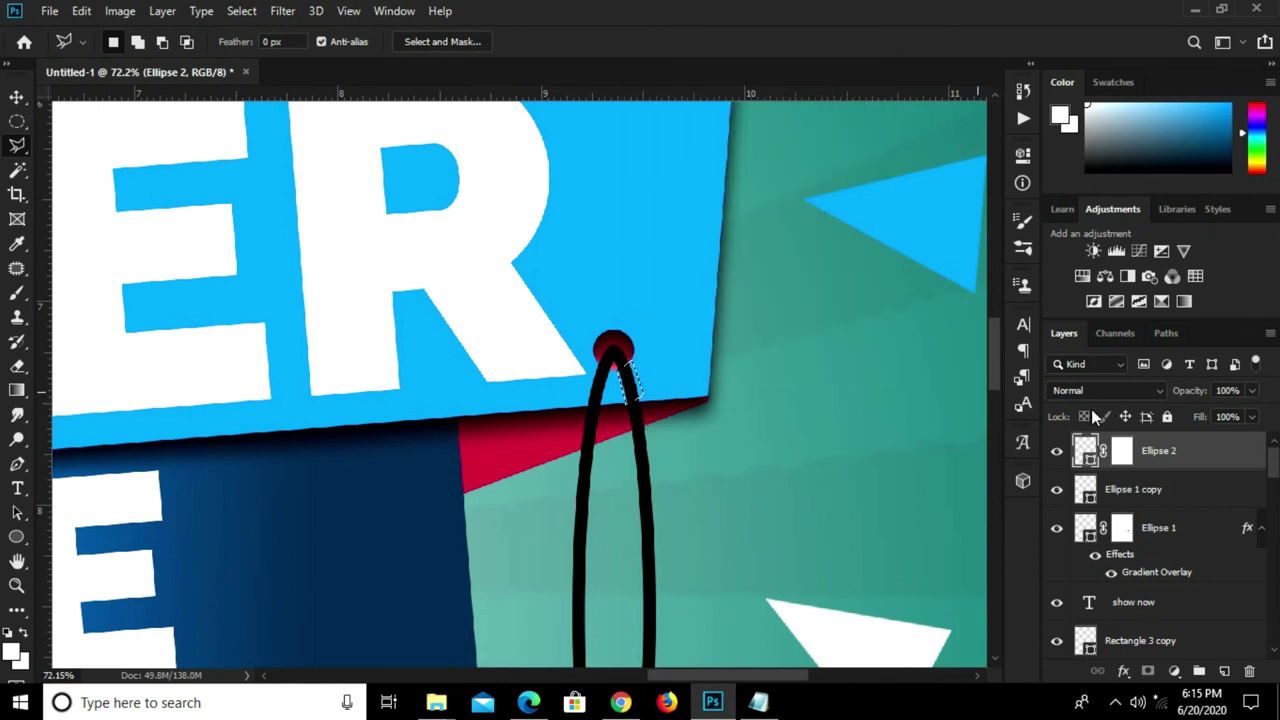
- Convert Ellipse 2 to a smart object and mask out the outlined strand
right_click(1155, 460)
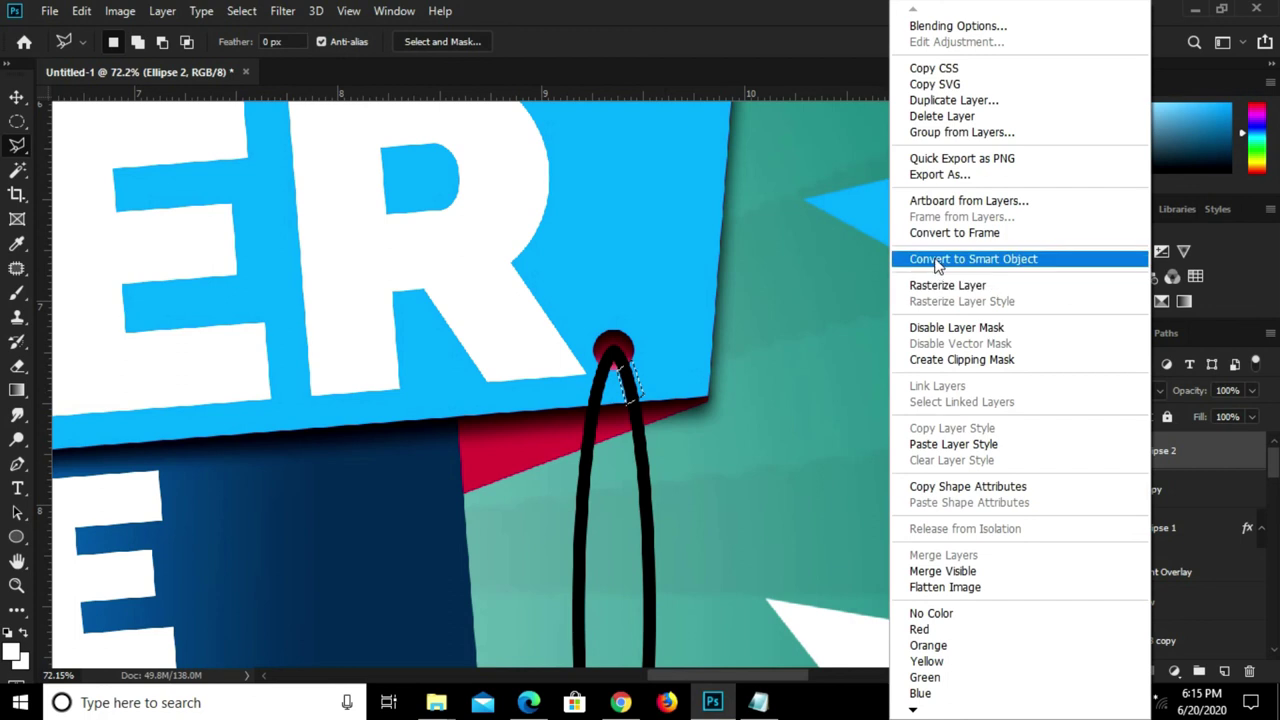
left_click(1100, 255)
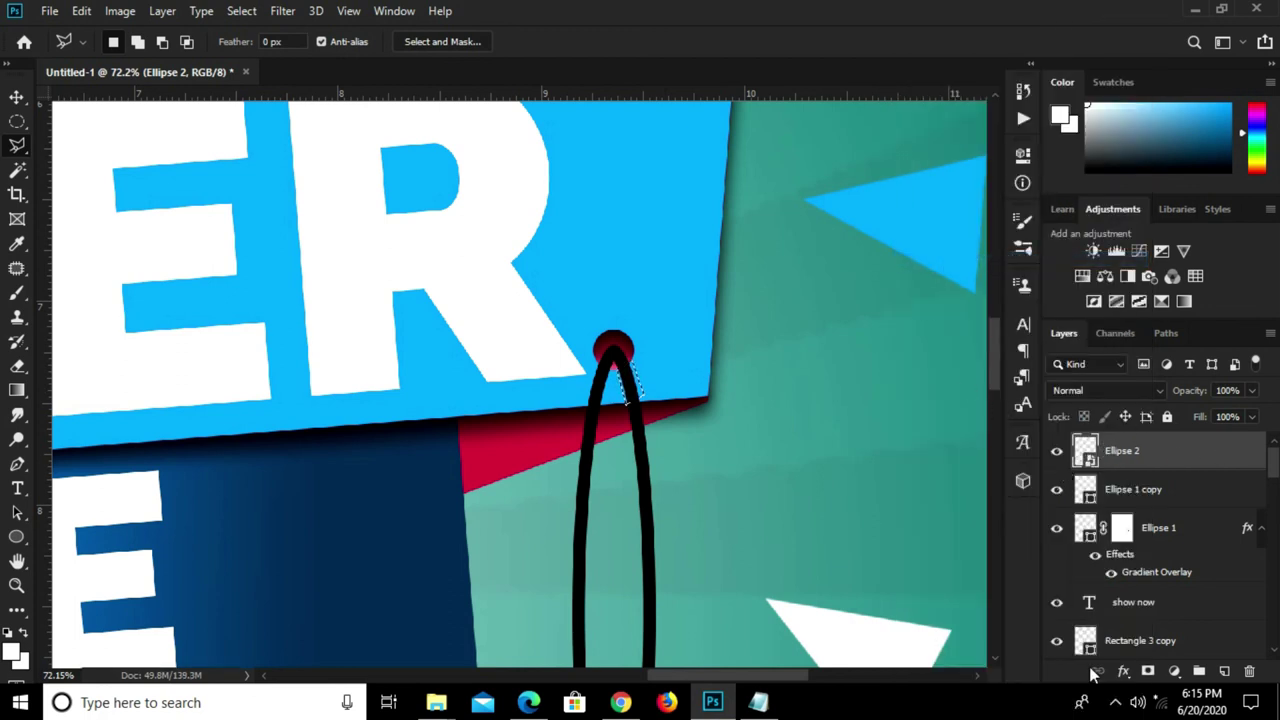
left_click(1147, 671)
key("ctrl+i")
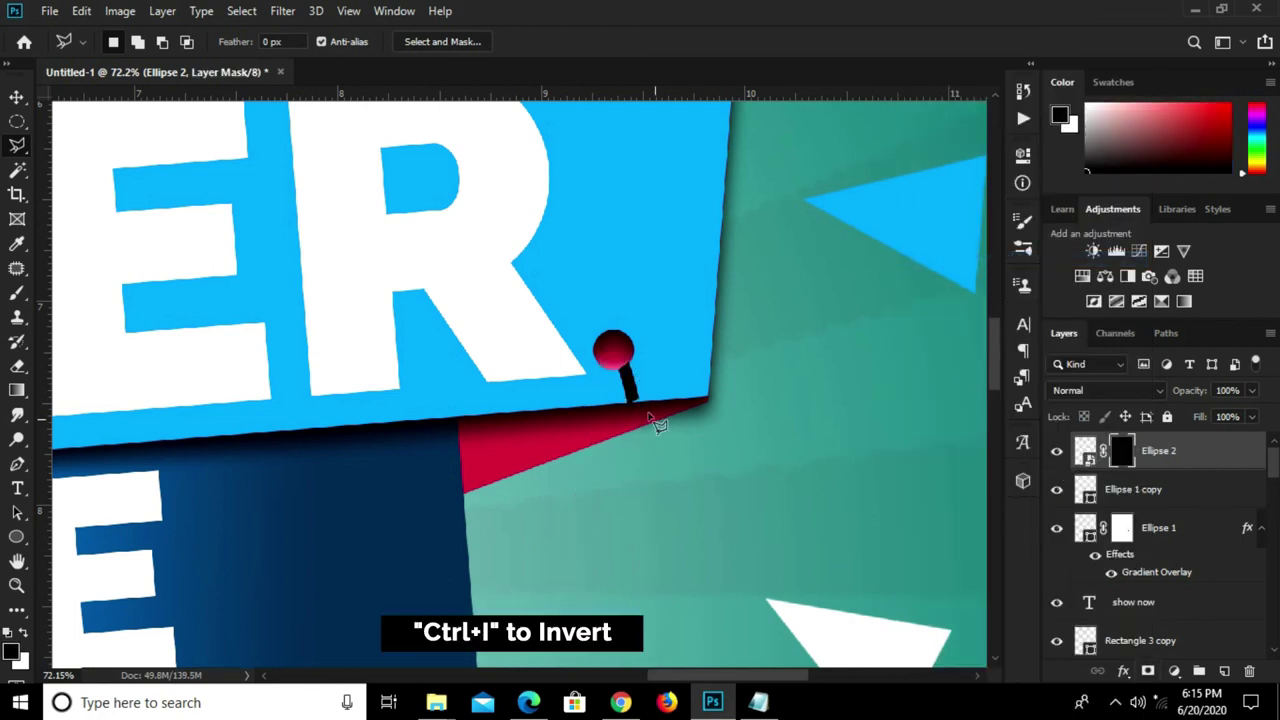
key("ctrl+i")
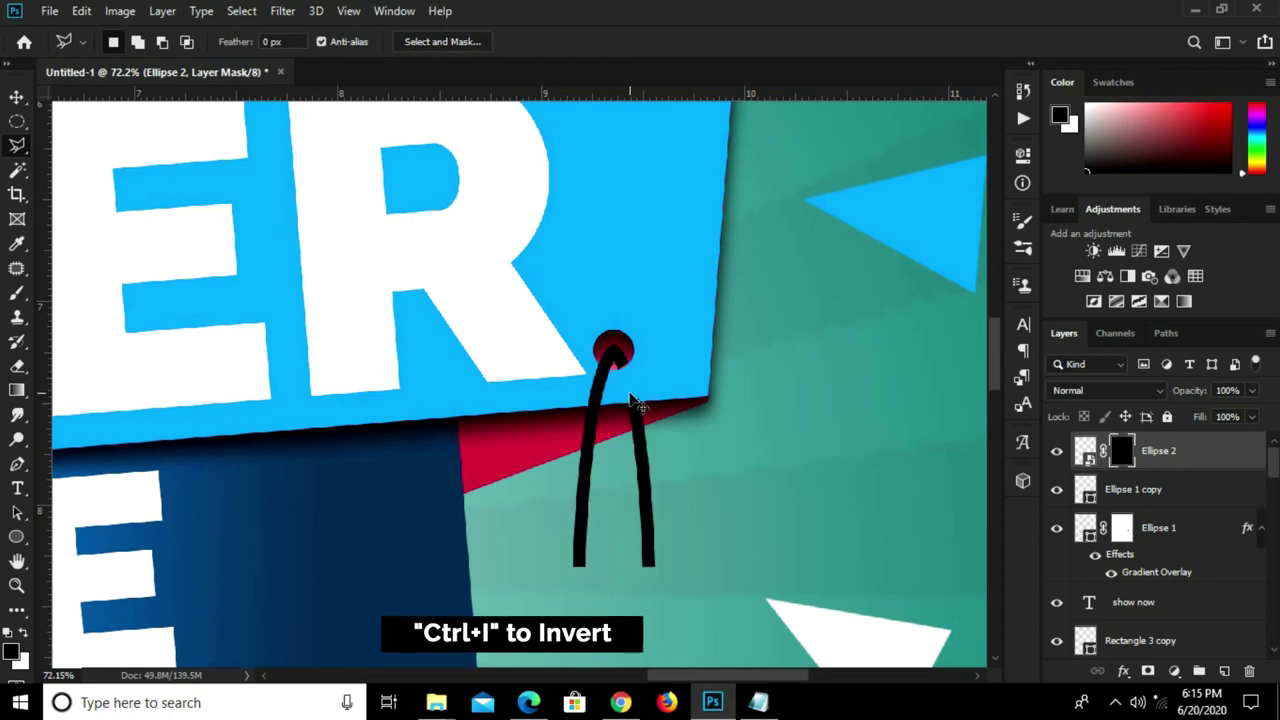
scroll(672, 358, "down", 2)
scroll(672, 355, "down", 3)
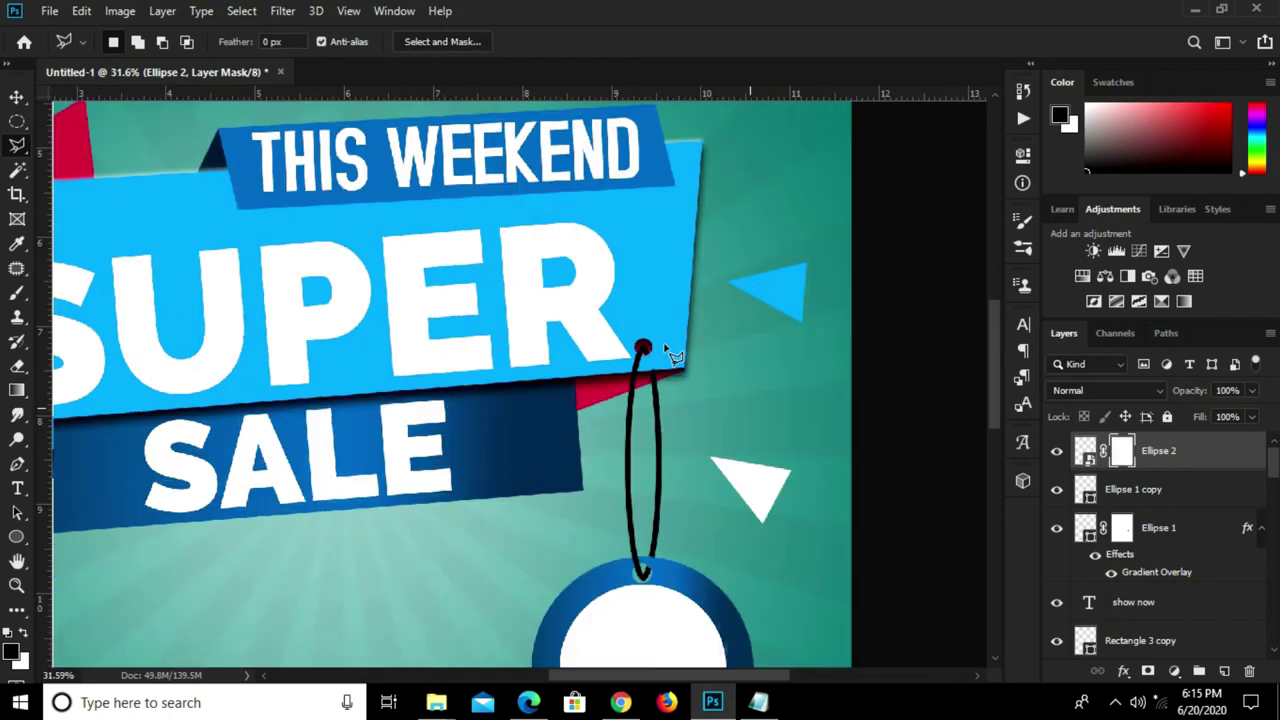
key("v")
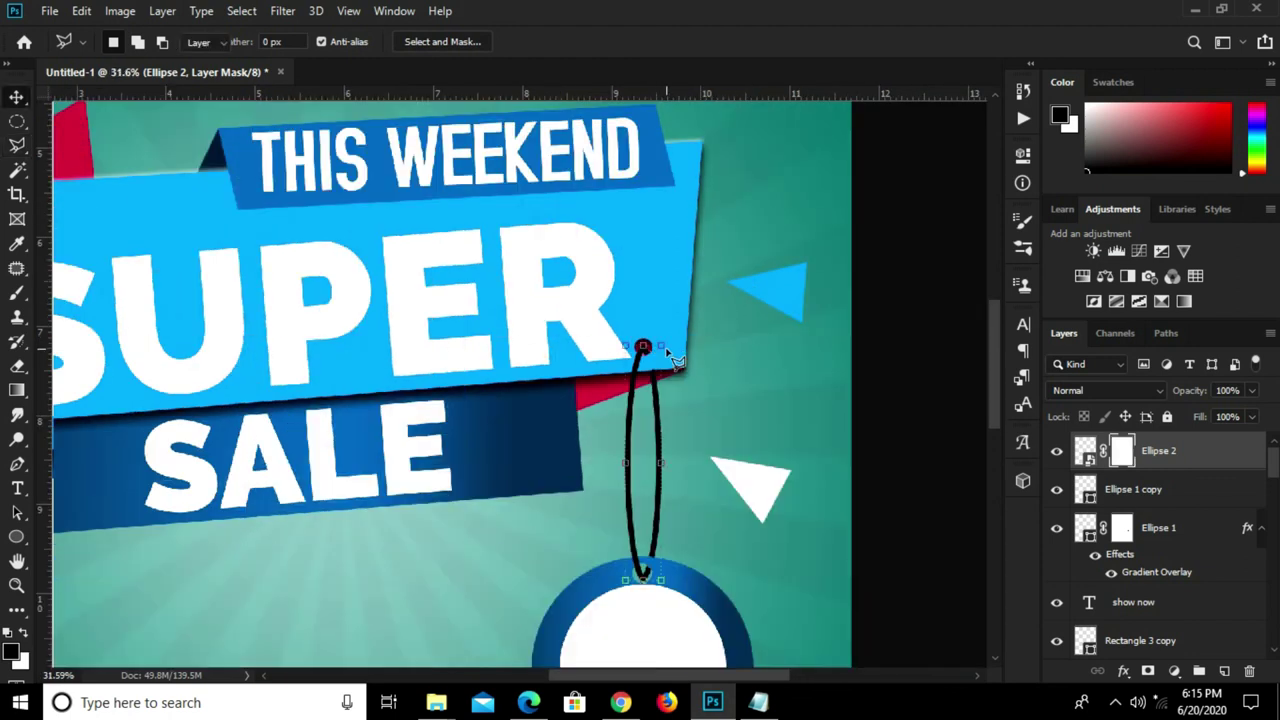
scroll(686, 370, "down", 3)
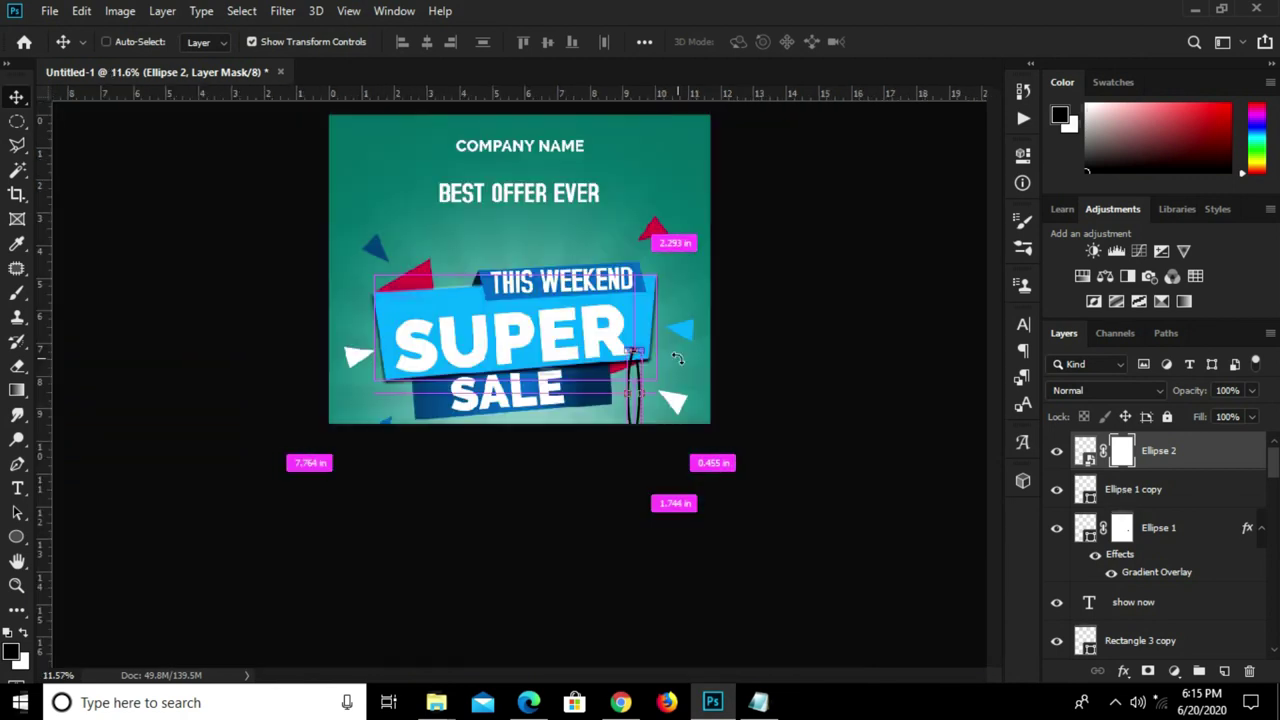
left_click(722, 378)
scroll(722, 378, "up", 1)
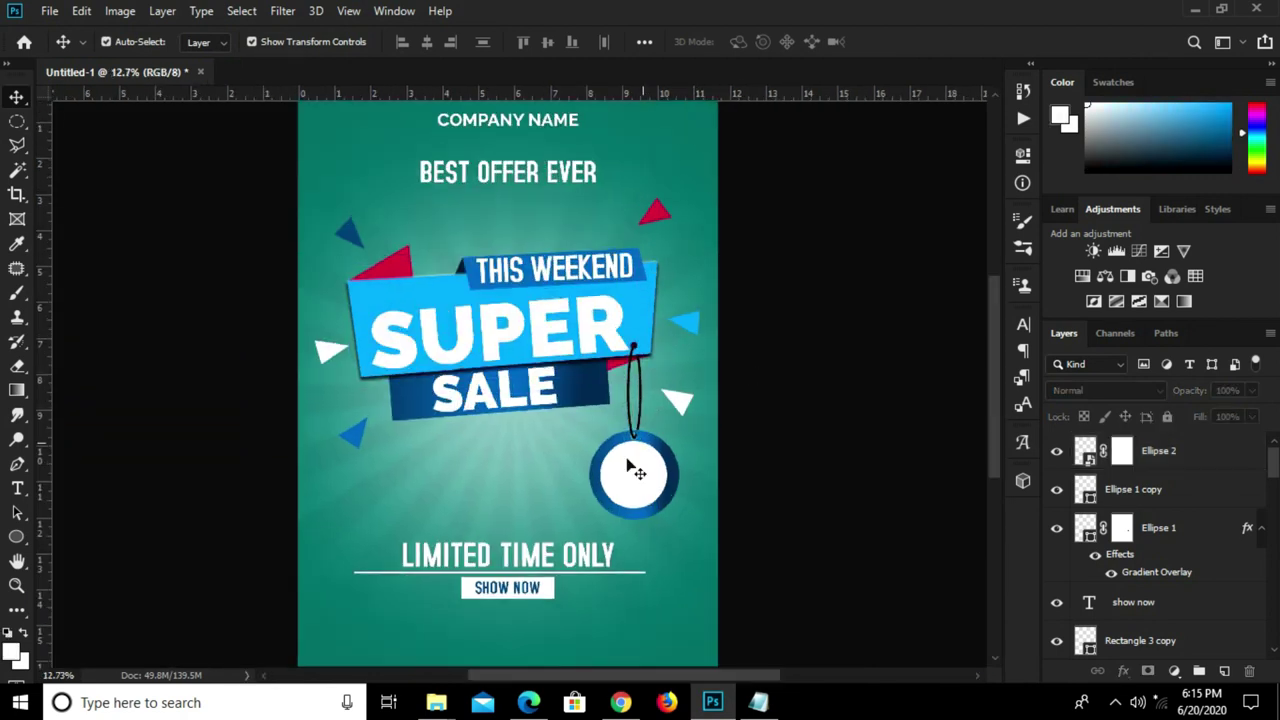
- Copy 'upto' from the super sale notes, then select the LIMITED TIME ONLY layer in Photoshop
left_click(758, 702)
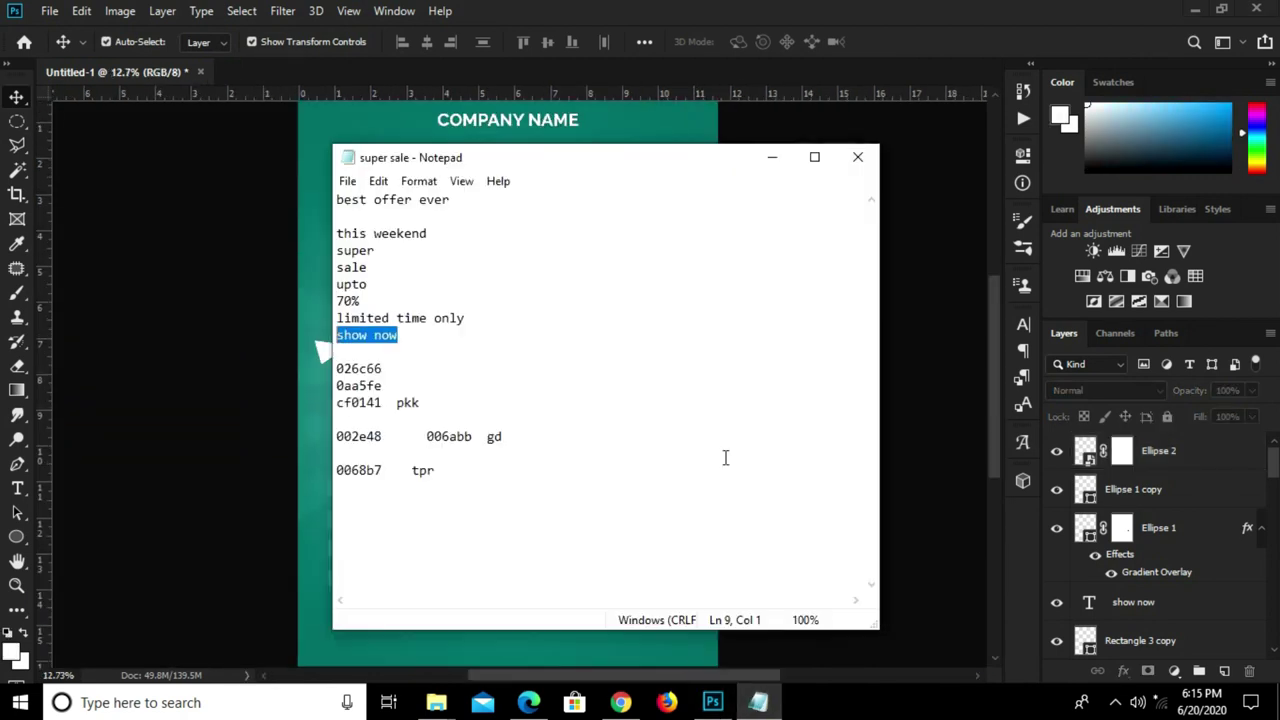
double_click(352, 285)
right_click(358, 286)
left_click(419, 343)
left_click(264, 367)
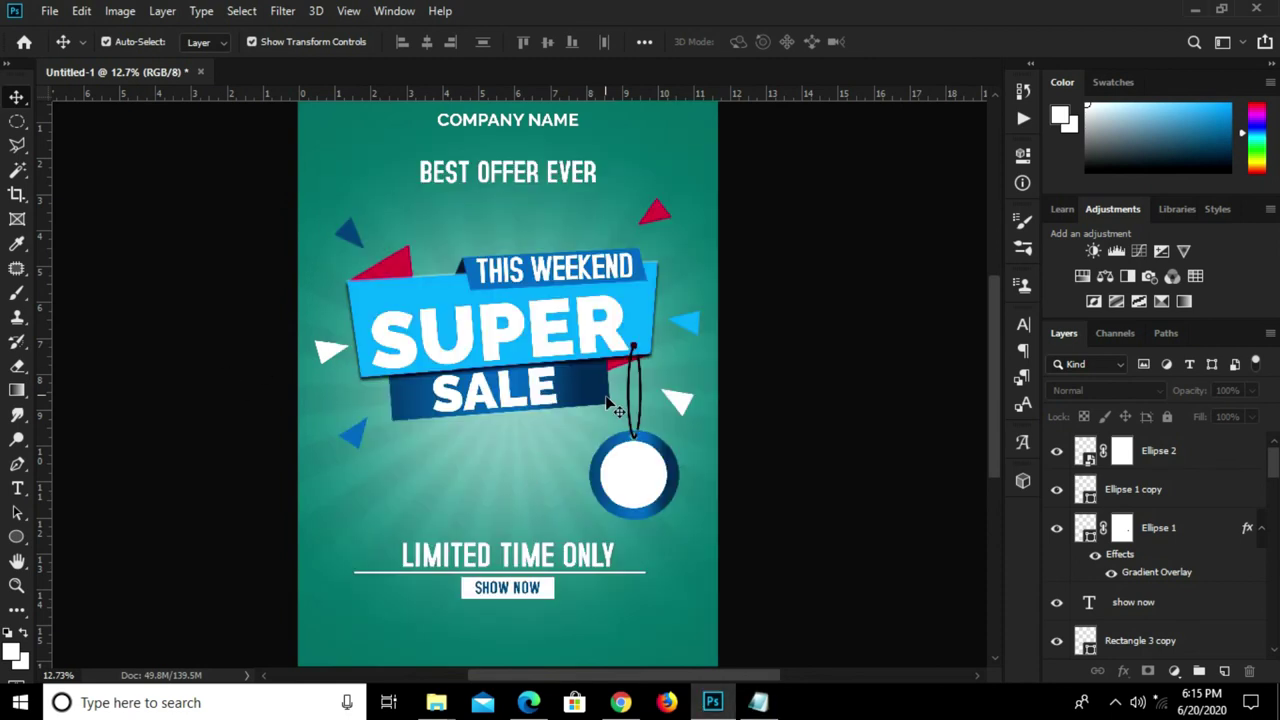
left_click(518, 566)
- Duplicate the LIMITED TIME ONLY text and replace its wording with the pasted 'upto'
left_click_drag(522, 566, 514, 508)
key("t")
left_click(514, 505)
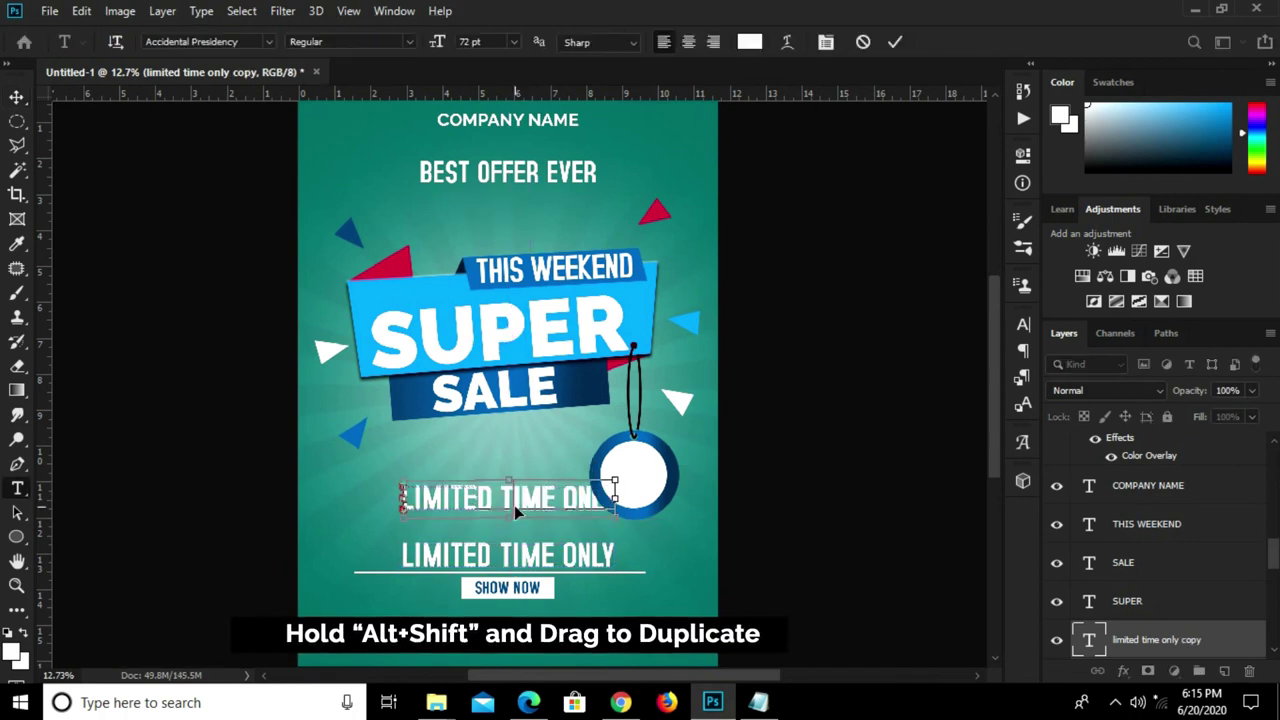
key("ctrl+a")
key("ctrl+v")
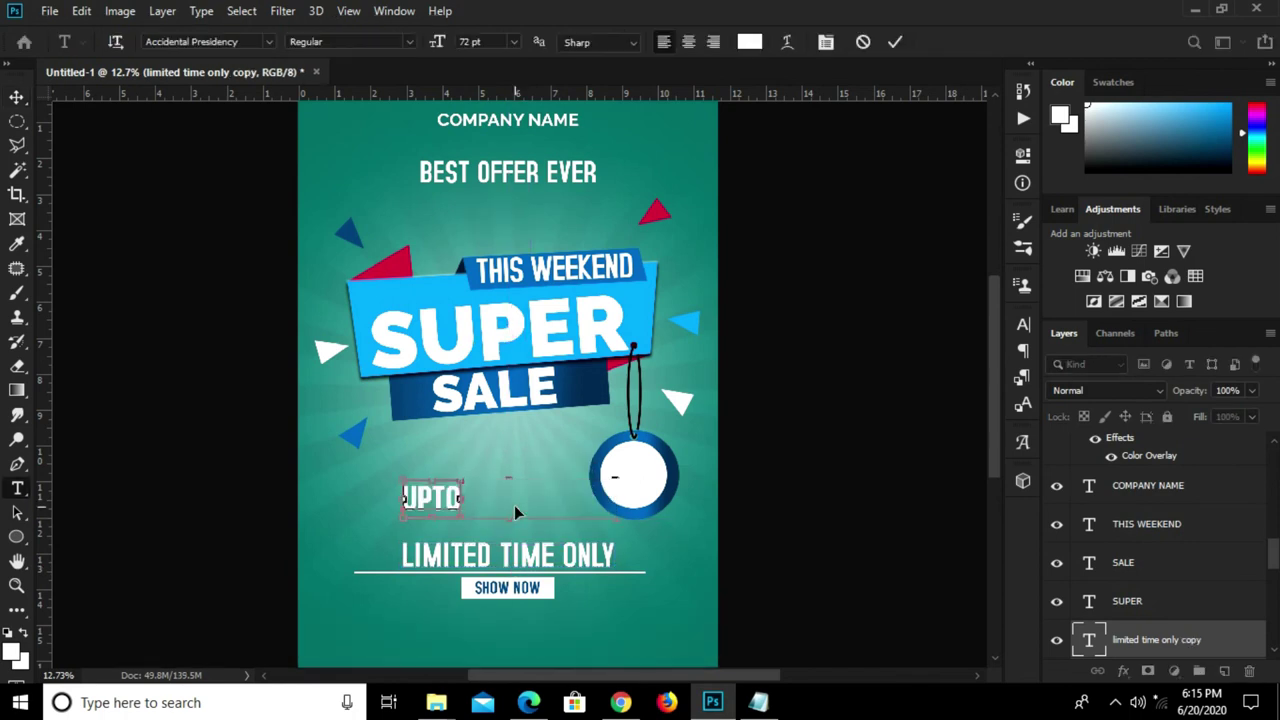
key("ctrl+Return")
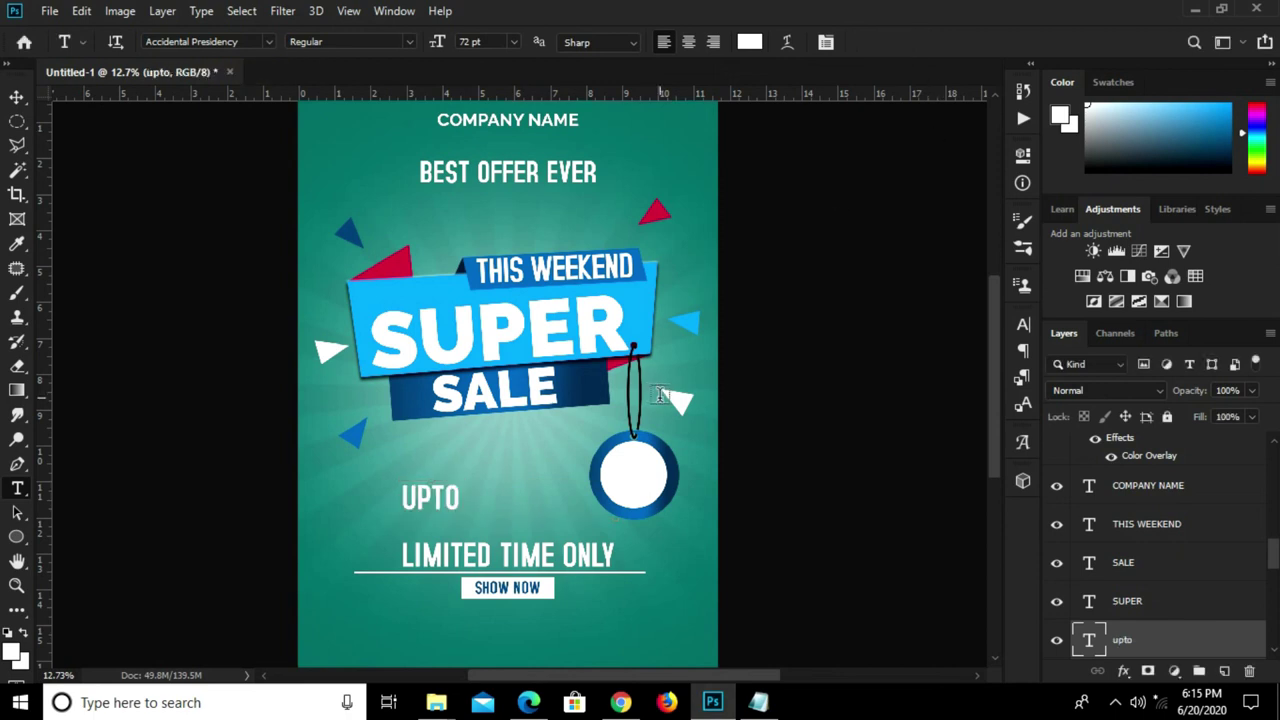
key("v")
- Colour UPTO the SALE banner's dark blue, move it onto the badge, and stack it above Ellipse 2
left_click(1022, 326)
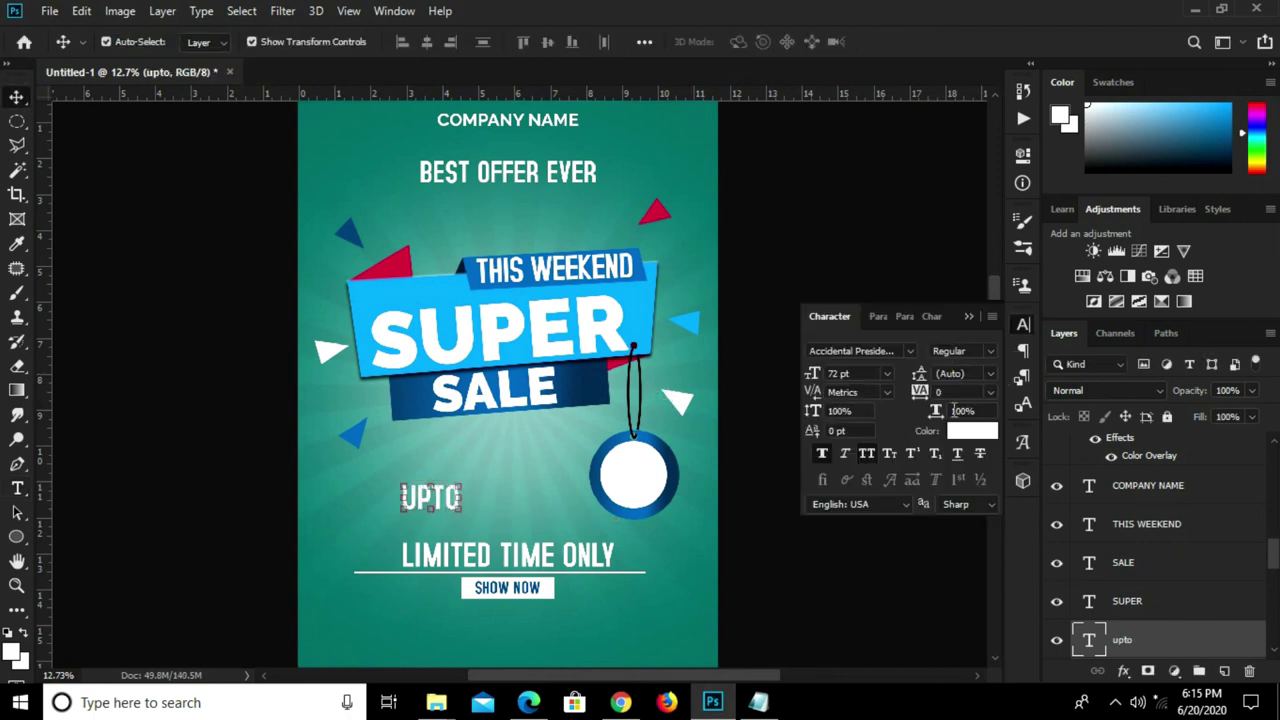
left_click(967, 440)
left_click(568, 378)
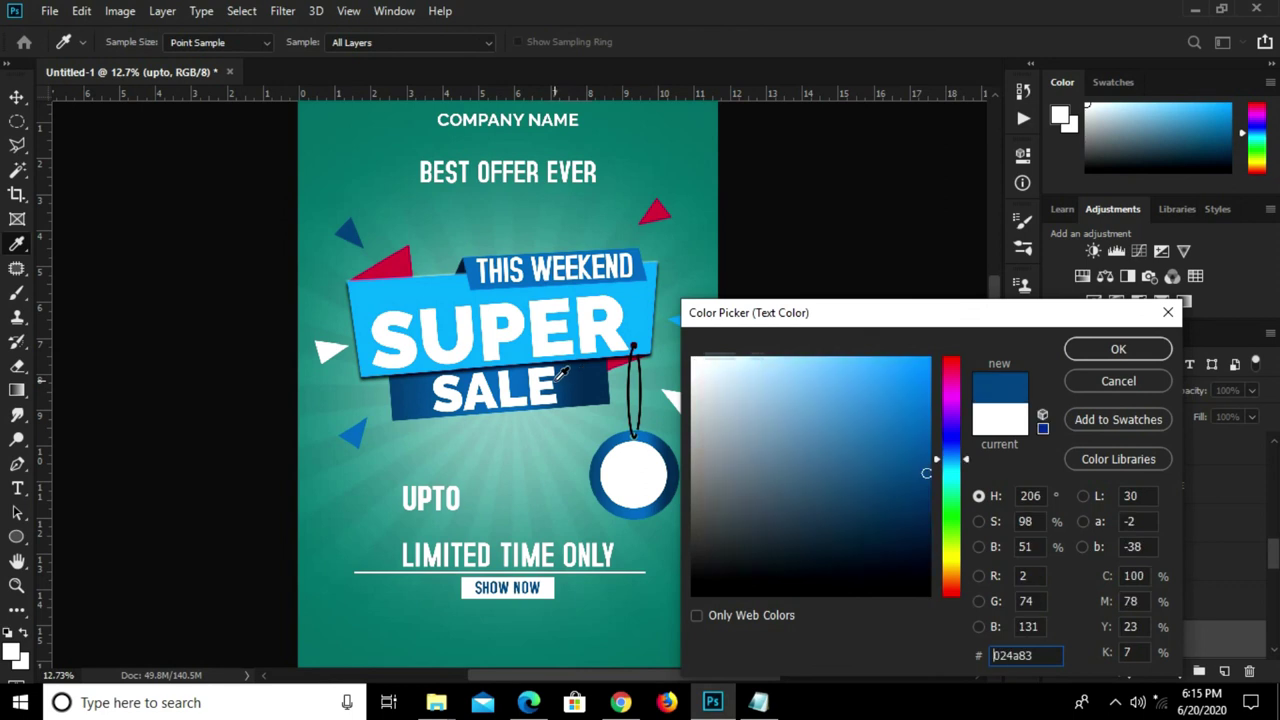
left_click(1118, 349)
left_click_drag(430, 498, 651, 473)
mouse_move(1130, 640)
left_mouse_down()
mouse_move(1142, 405)
mouse_move(1146, 440)
left_mouse_up()
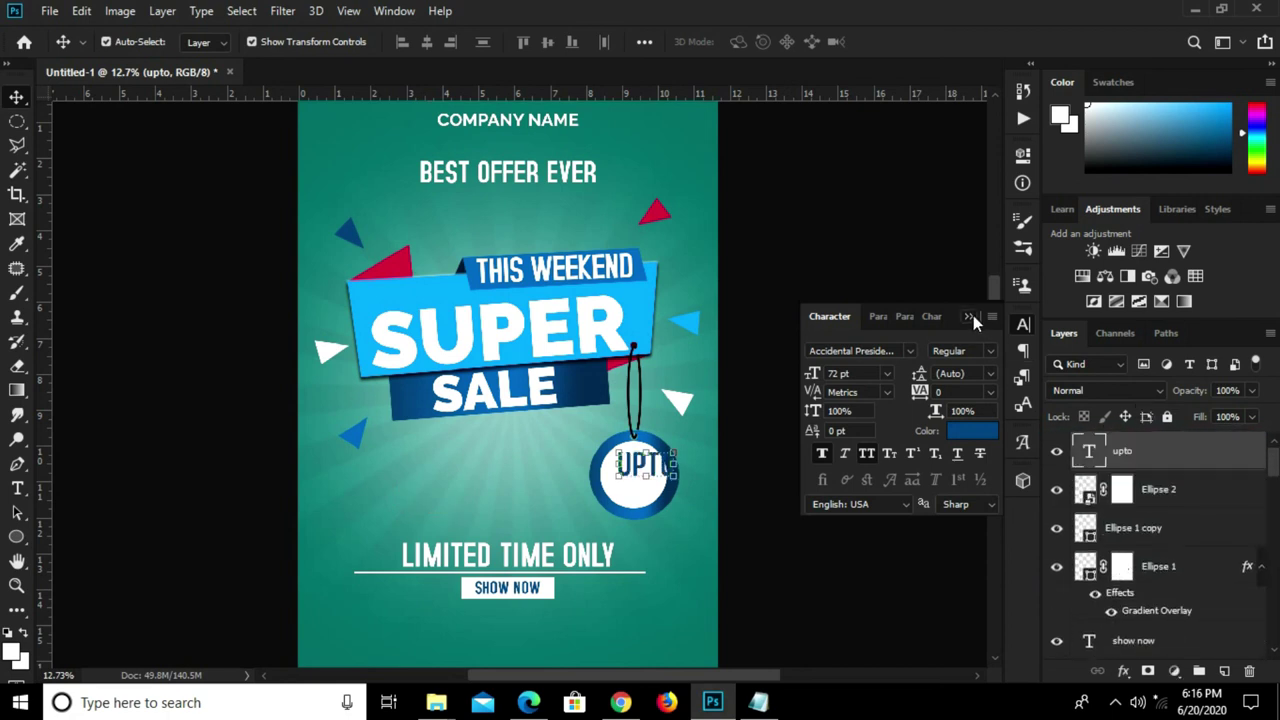
left_click(968, 316)
- Shrink UPTO and nudge it to fit inside the badge's white circle
key("ctrl+t")
scroll(666, 458, "up", 2)
left_click_drag(686, 436, 630, 475)
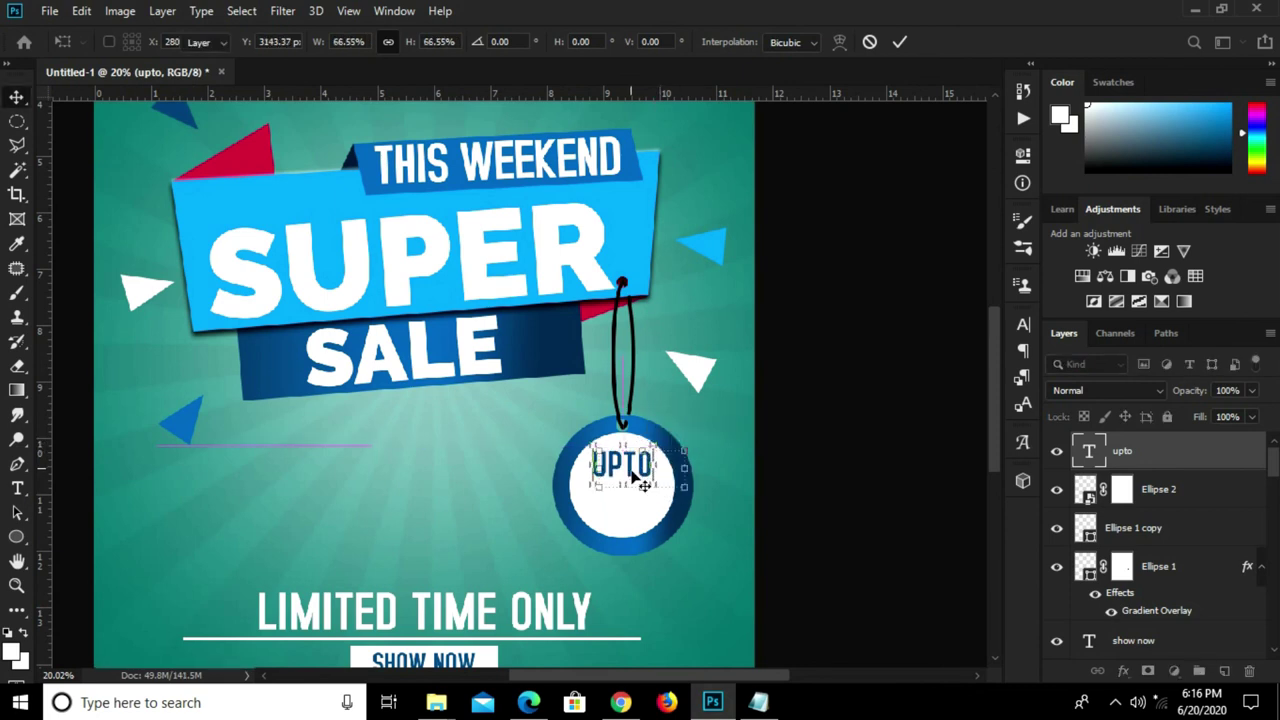
key("Return")
key("ctrl+t")
left_click_drag(626, 468, 632, 470)
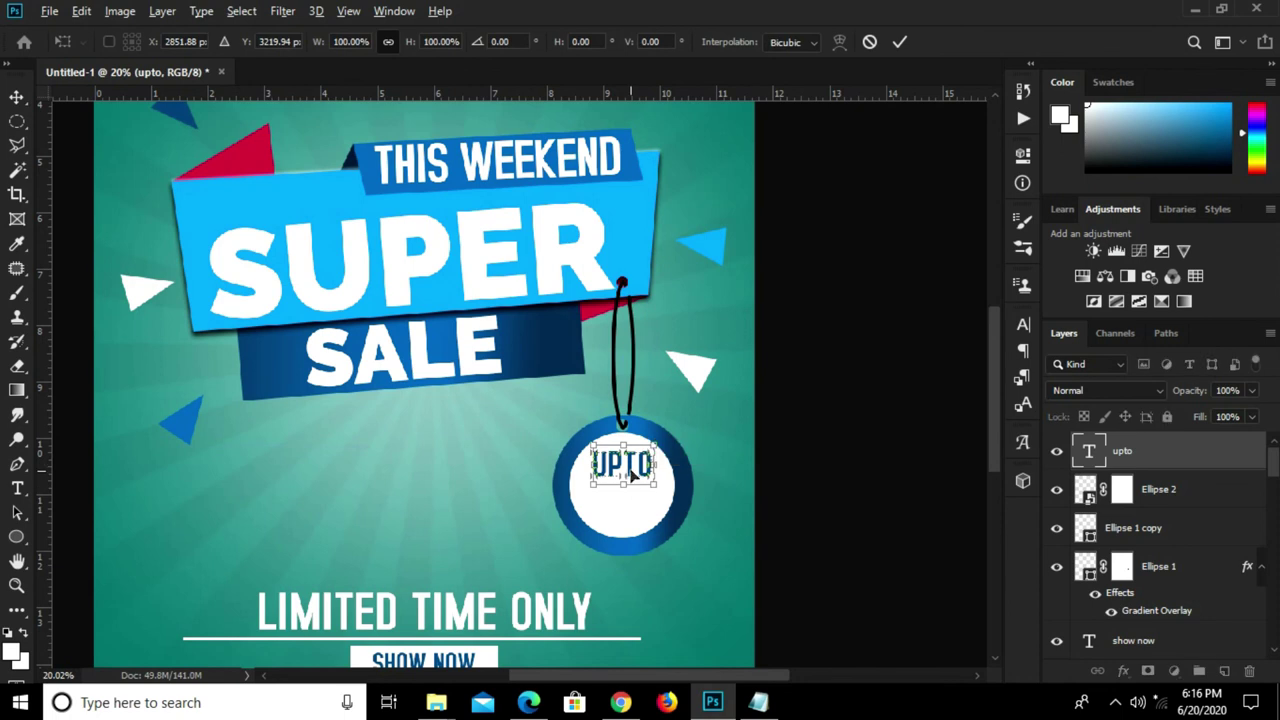
key("Return")
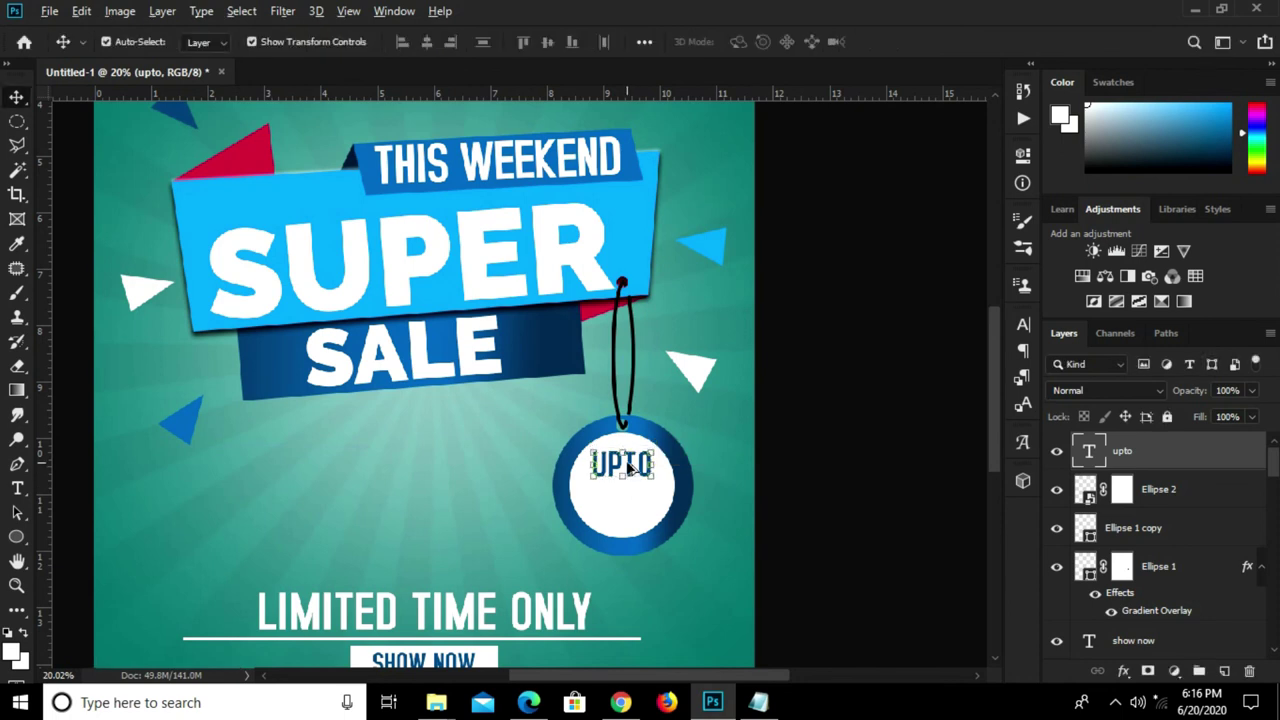
- Duplicate UPTO below itself, change it to 70%, and enlarge it to about 143%
left_click_drag(628, 468, 616, 506)
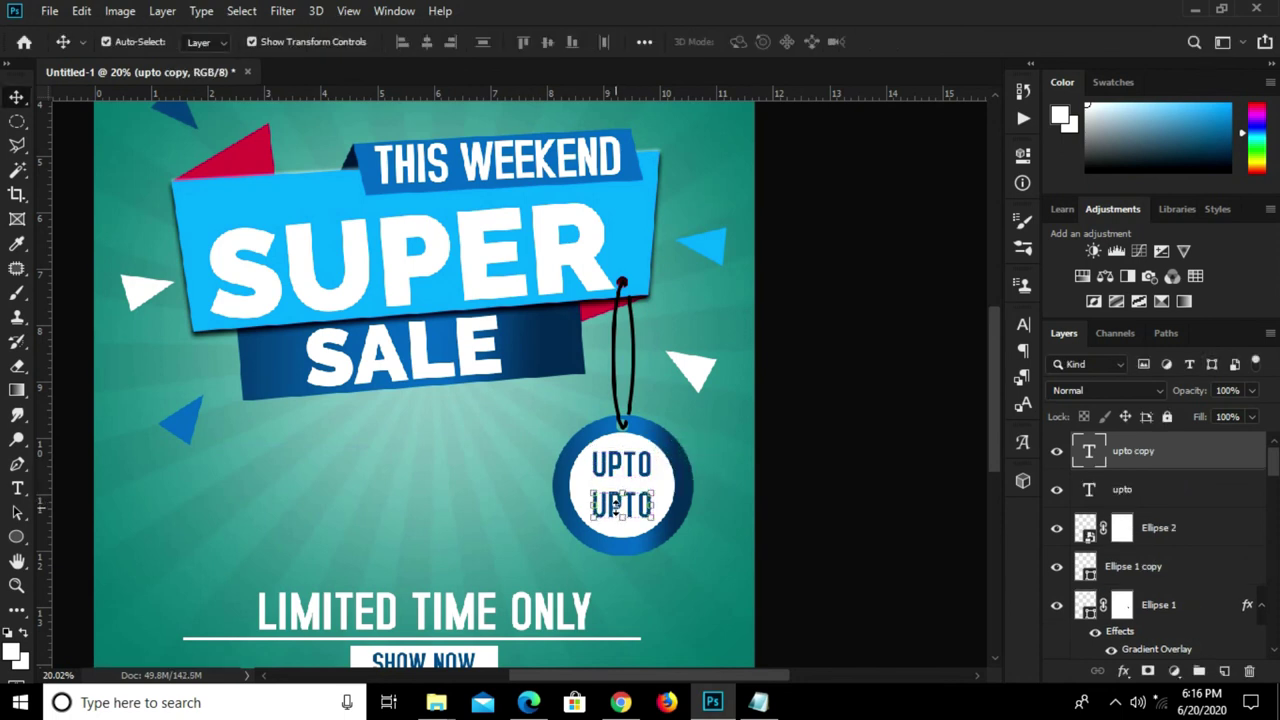
key("t")
double_click(620, 506)
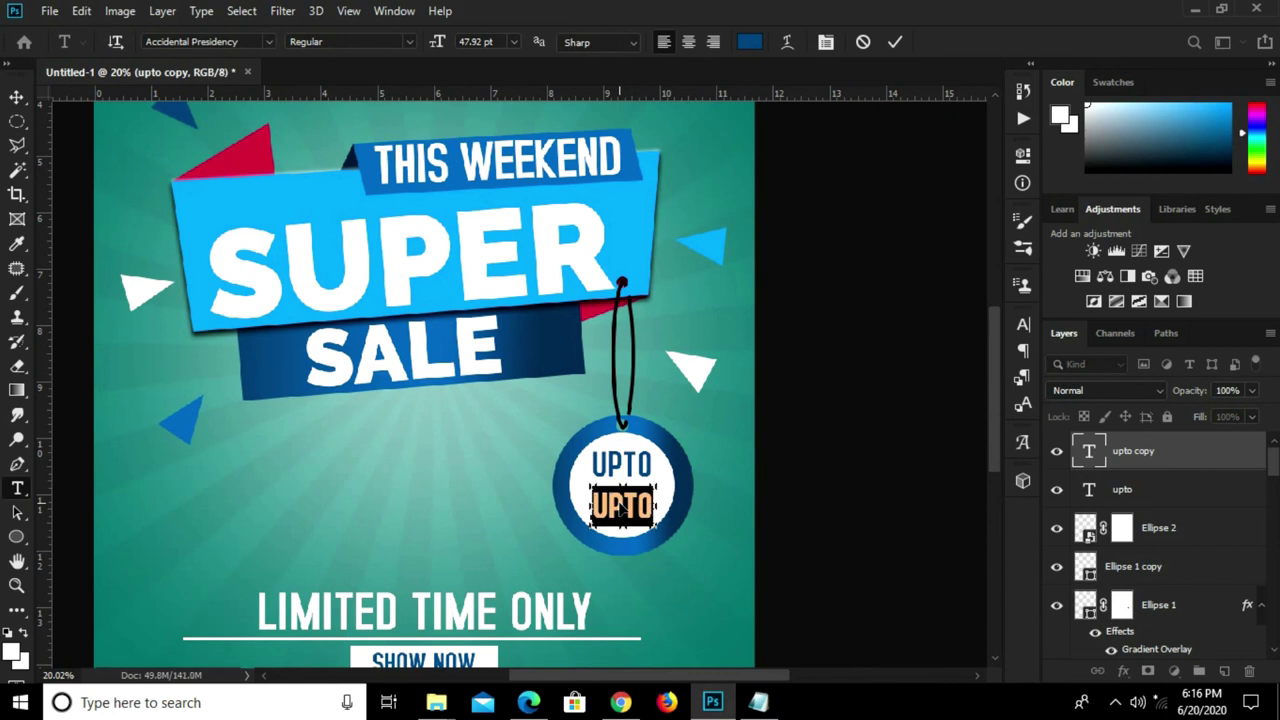
type("70")
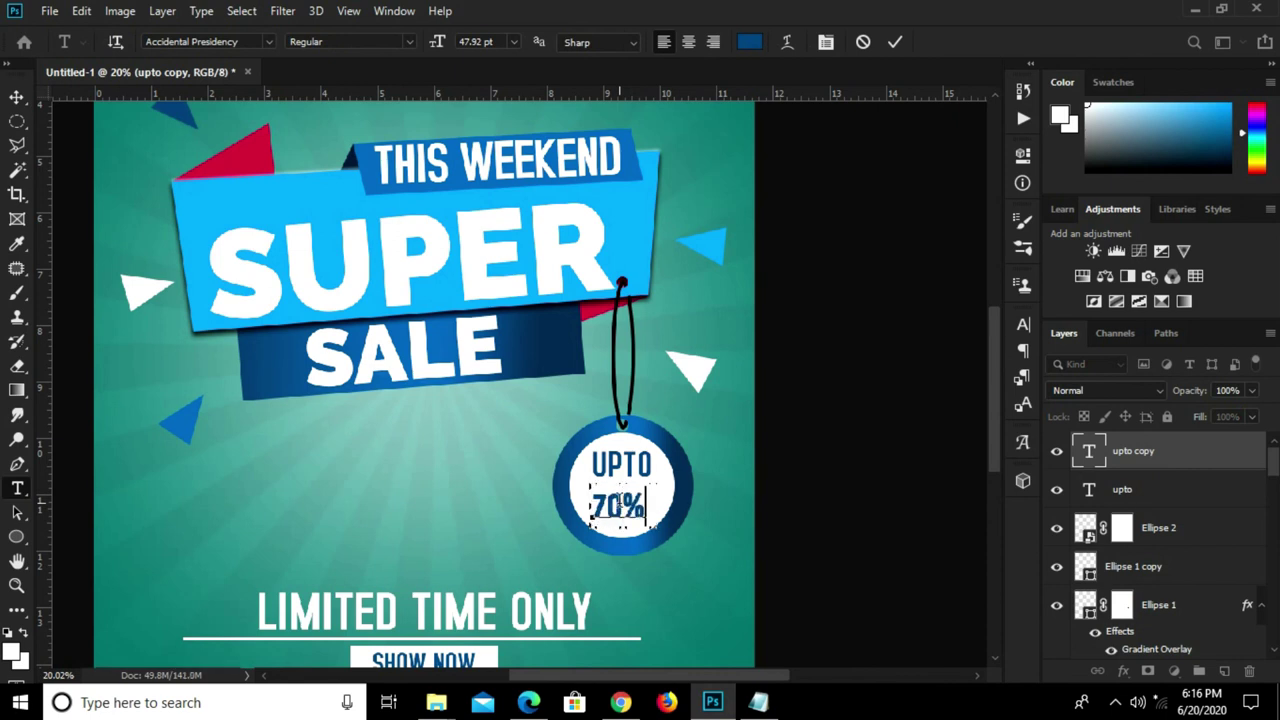
key("ctrl+Return")
key("v")
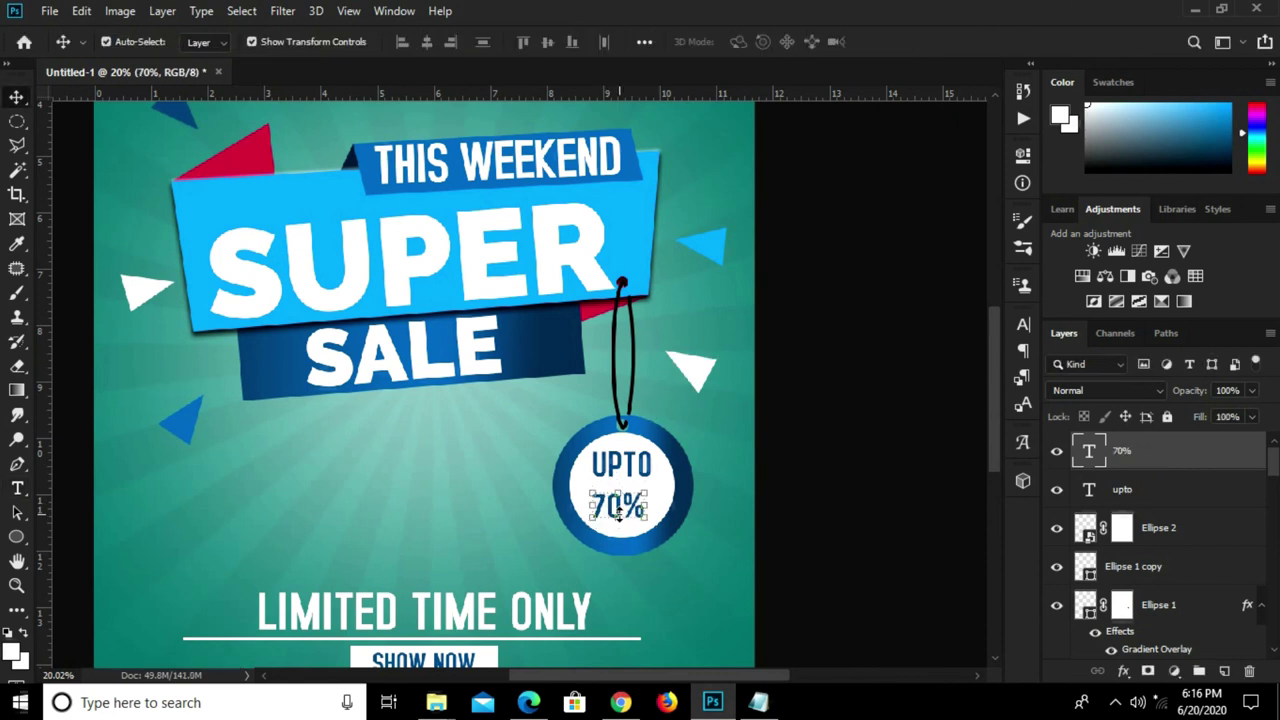
key("ctrl+t")
left_click_drag(648, 486, 668, 467)
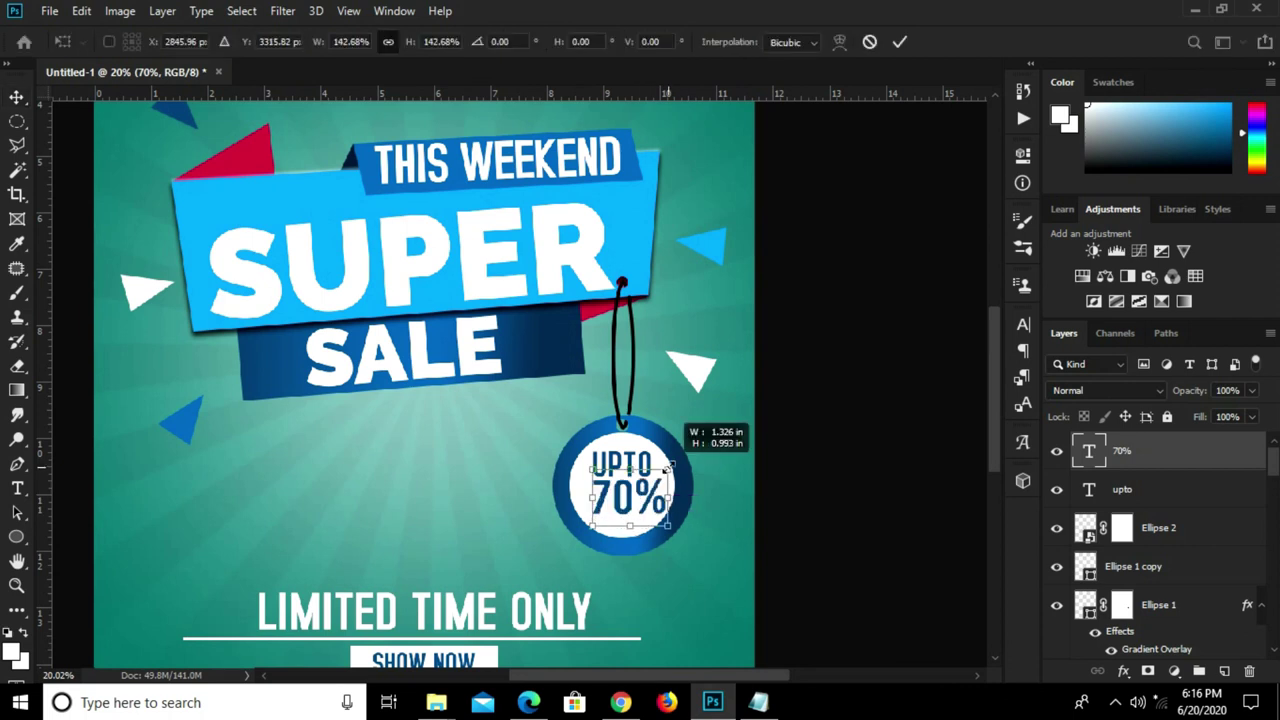
left_click(900, 42)
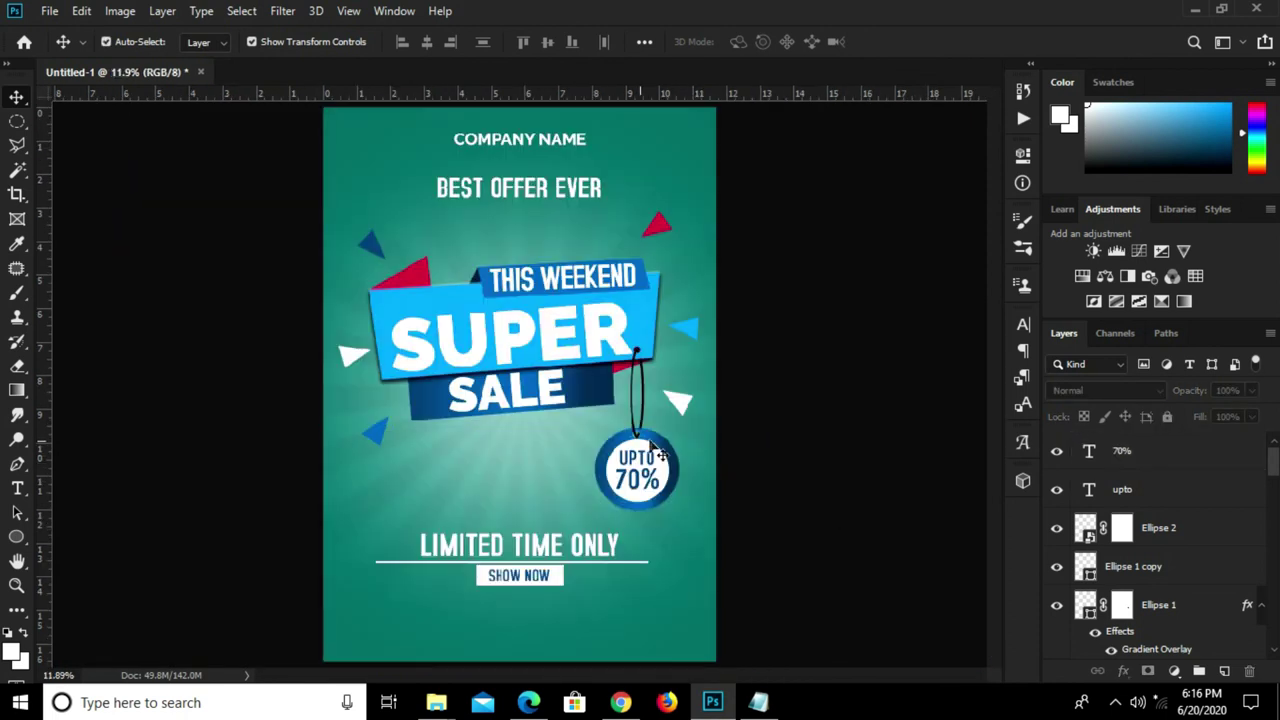
- Group the LIMITED TIME ONLY text, its underline and the SHOW NOW button as Group 1
scroll(630, 450, "up", 3)
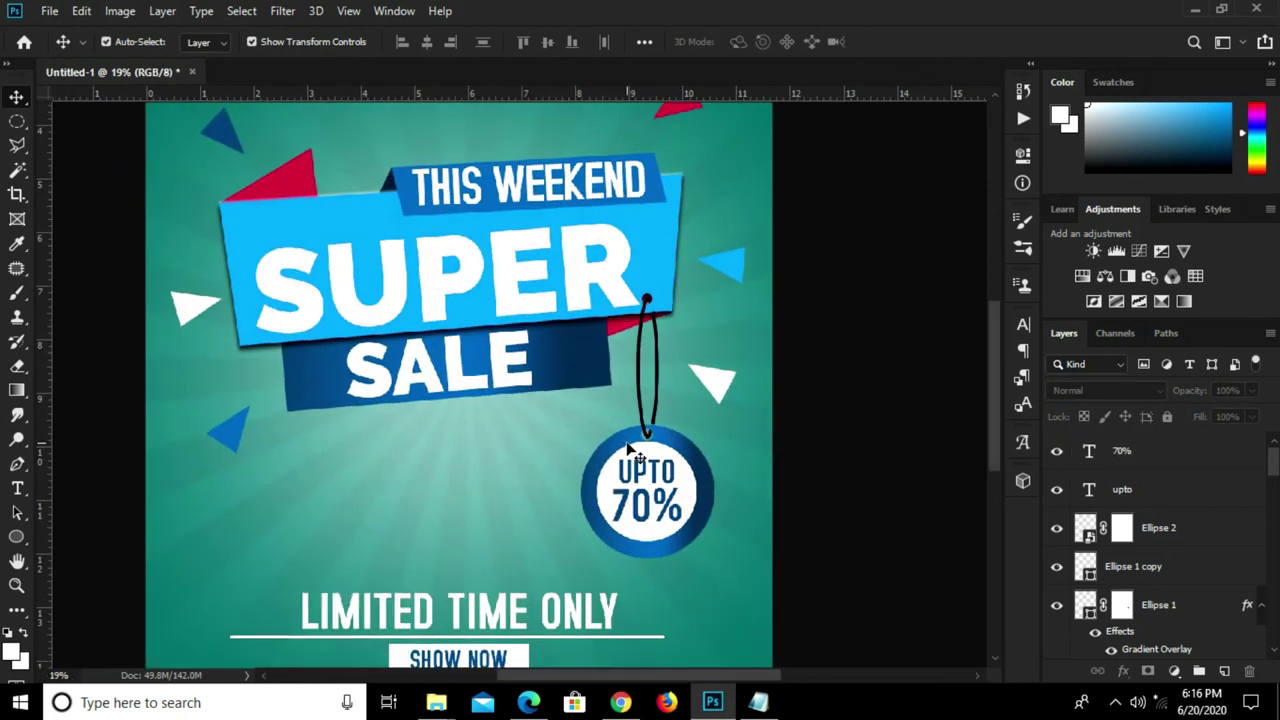
scroll(645, 432, "down", 2)
scroll(650, 436, "down", 2)
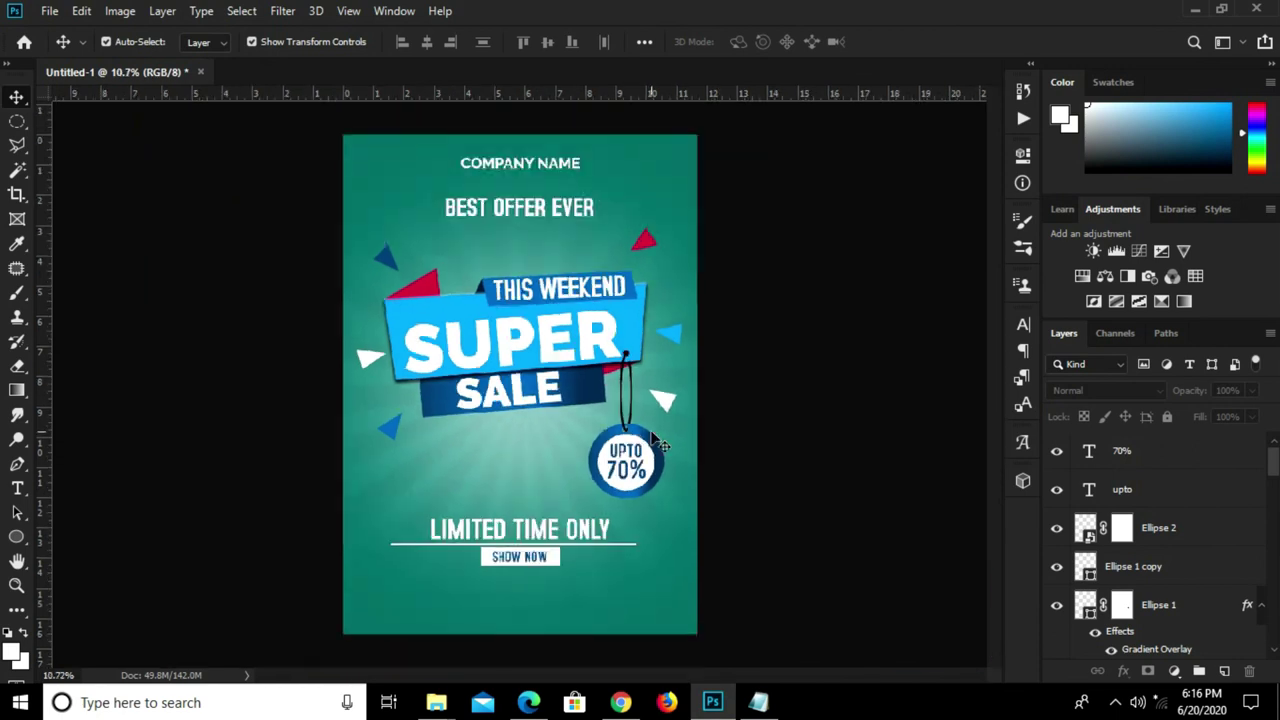
left_click(534, 541)
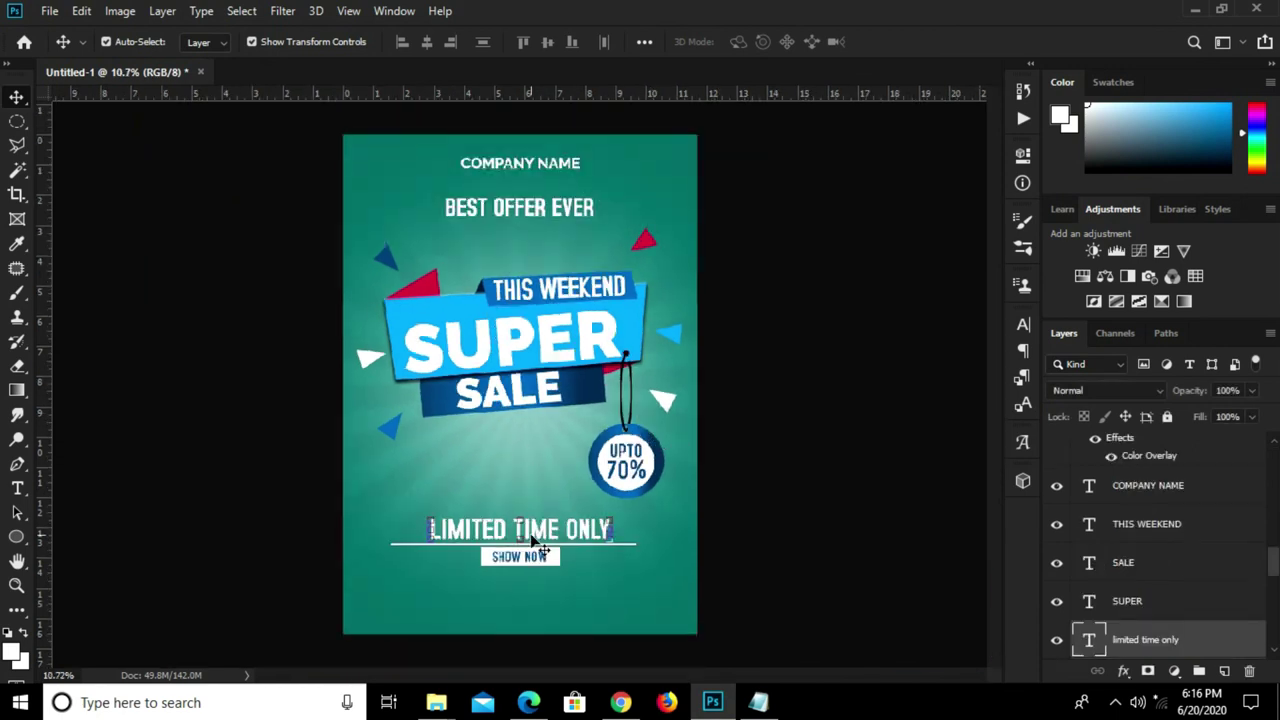
scroll(1152, 624, "down", 2)
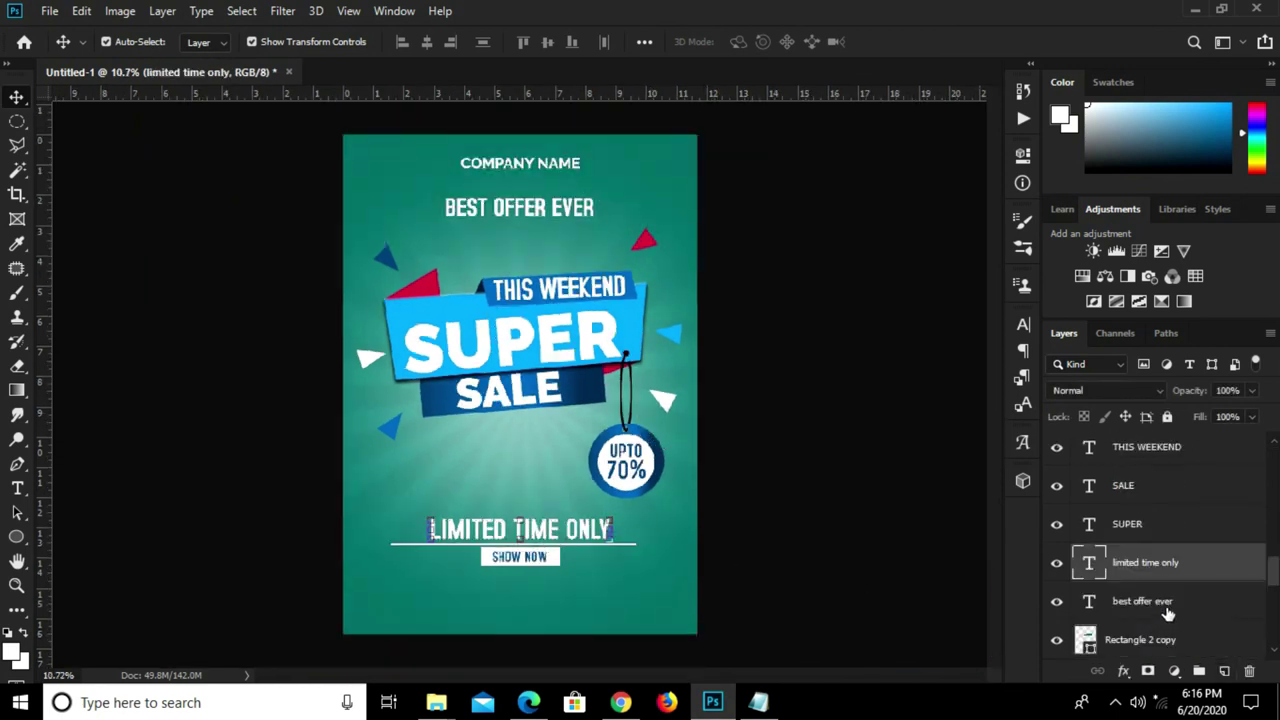
left_click(1152, 637)
left_click(702, 524)
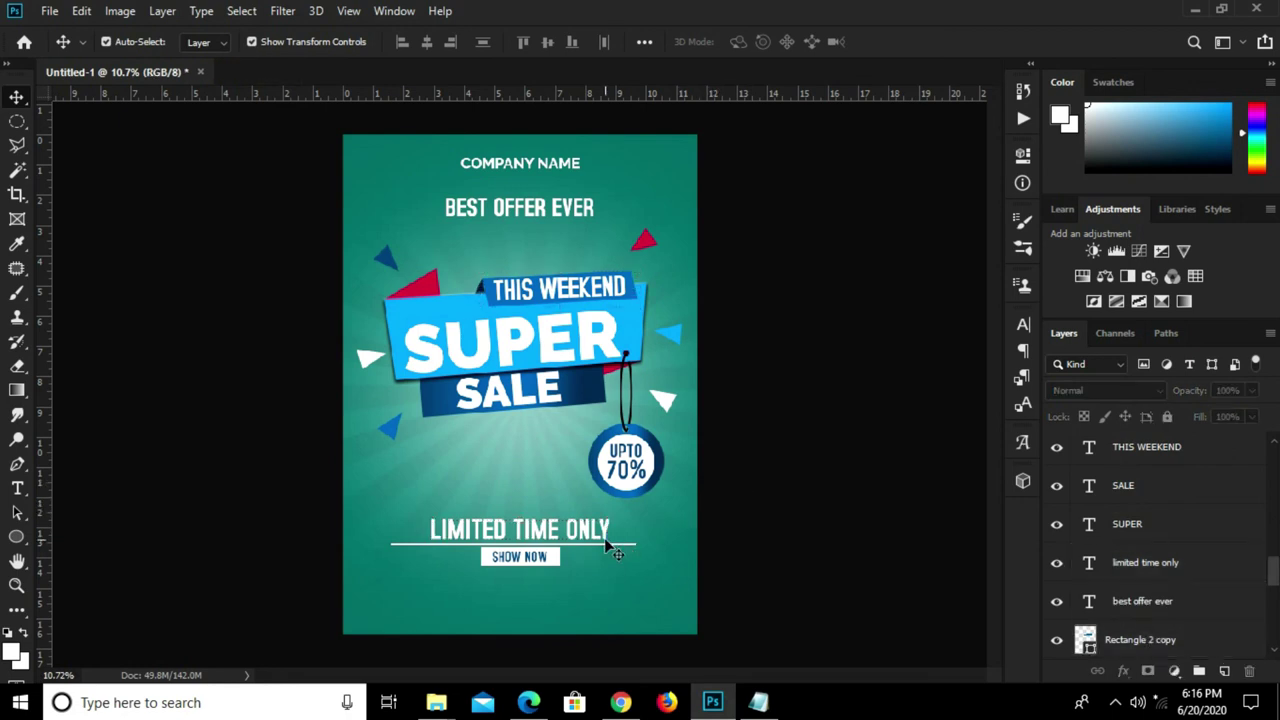
left_click(608, 545)
scroll(450, 540, "up", 2)
left_click(500, 547)
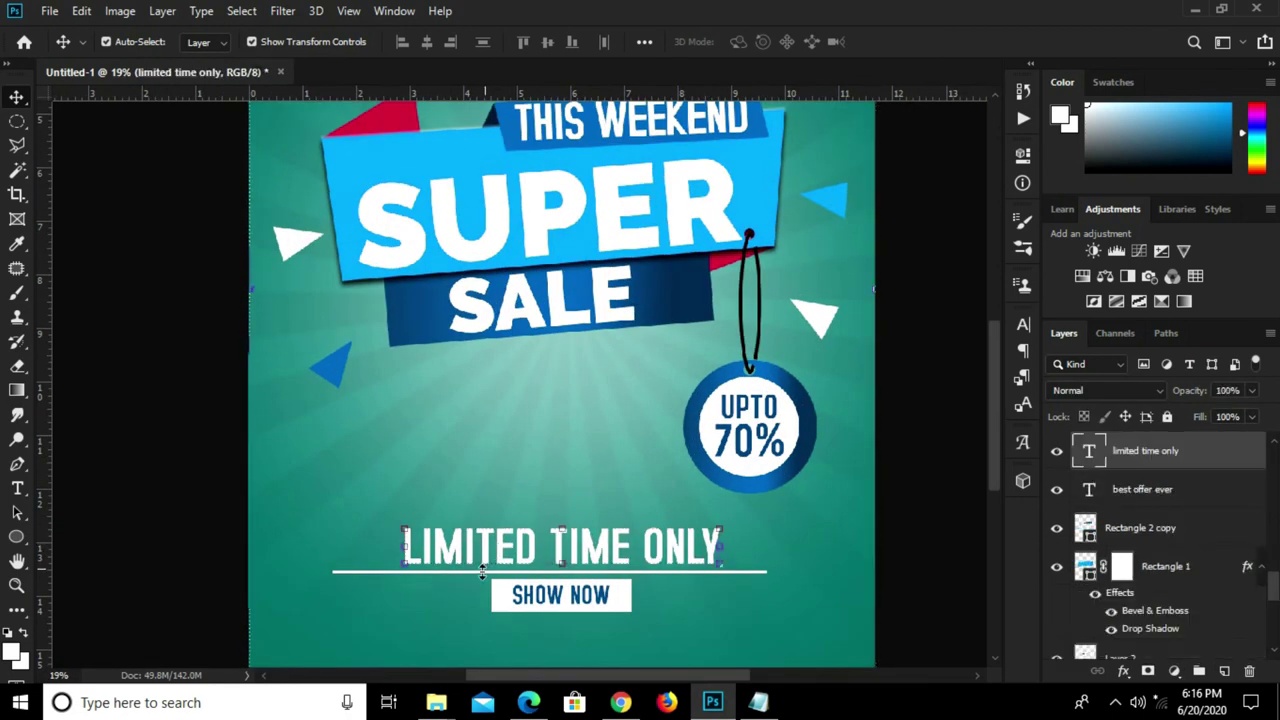
left_click(348, 576, "shift")
left_click(520, 602, "shift")
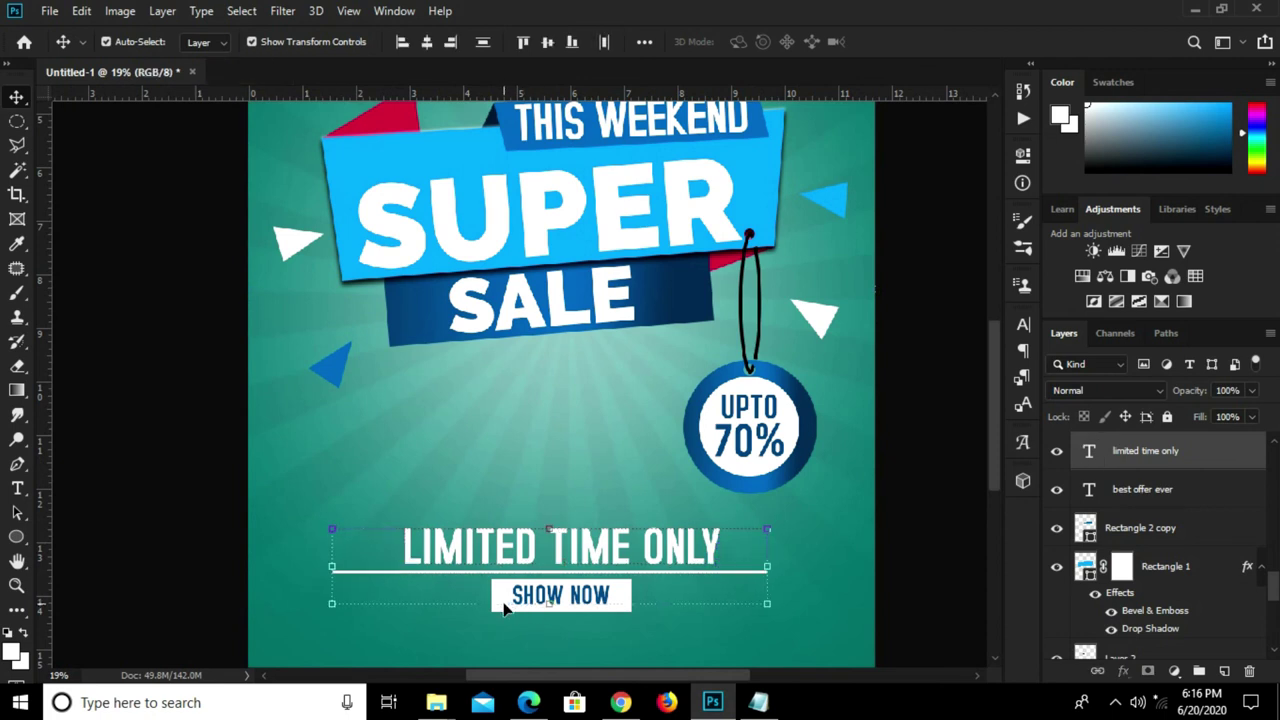
left_click(495, 600, "shift")
key("ctrl+g")
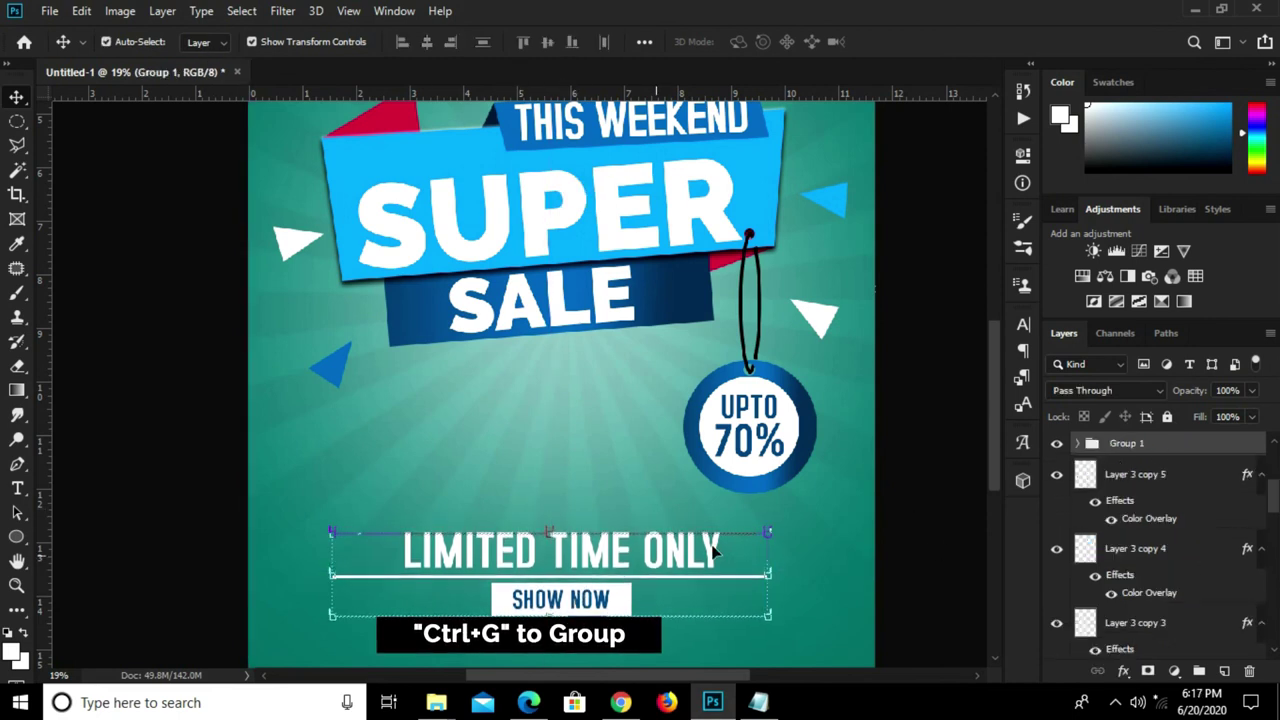
- Move Group 1 about 0.6 in lower and view the whole poster
left_click_drag(994, 439, 994, 502)
left_click_drag(467, 352, 573, 422)
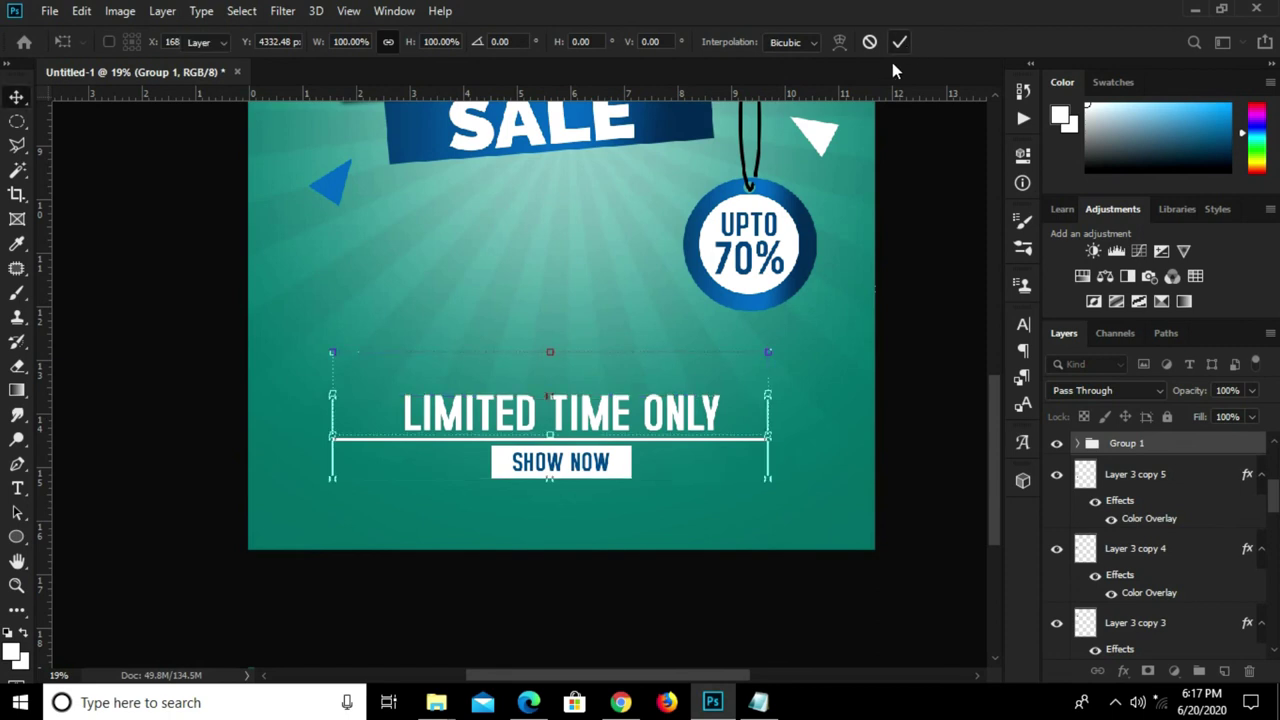
key("Return")
key("ctrl+0")
left_click(820, 315)
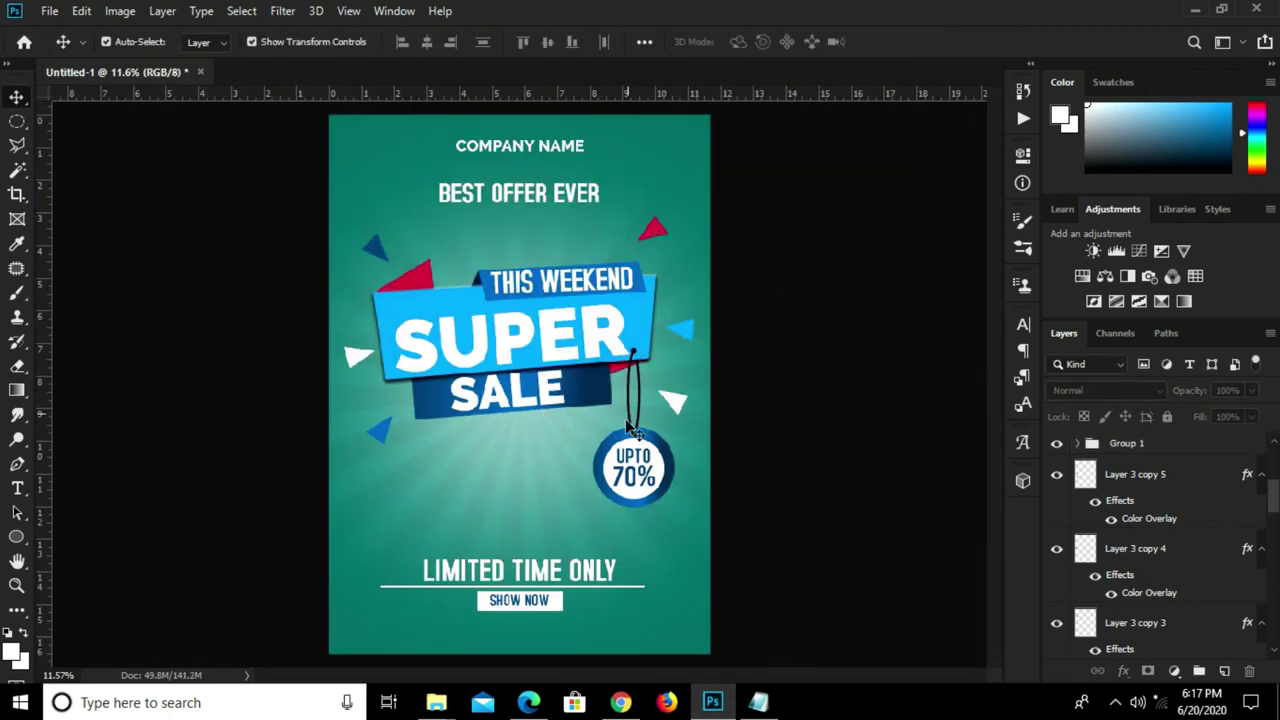
scroll(630, 420, "down", 1)
scroll(630, 420, "up", 1)
scroll(635, 425, "down", 1)
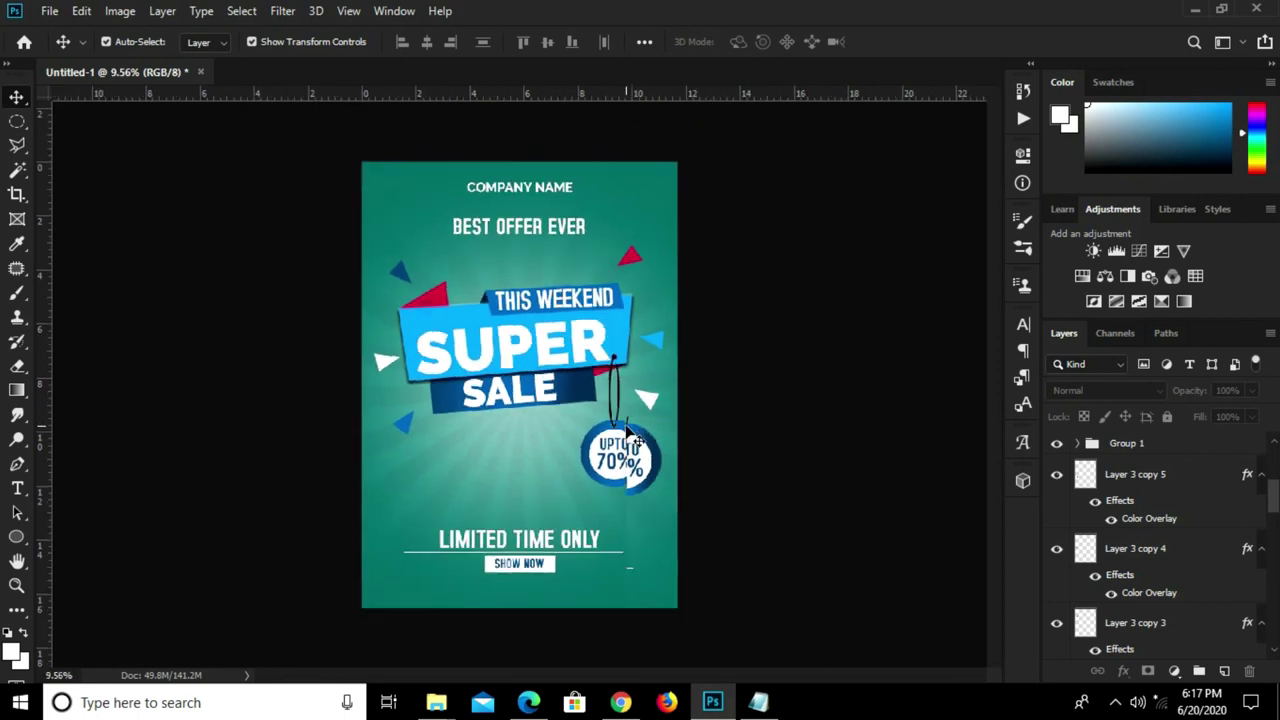
scroll(640, 425, "up", 1)
scroll(640, 425, "down", 2)
scroll(645, 423, "up", 2)
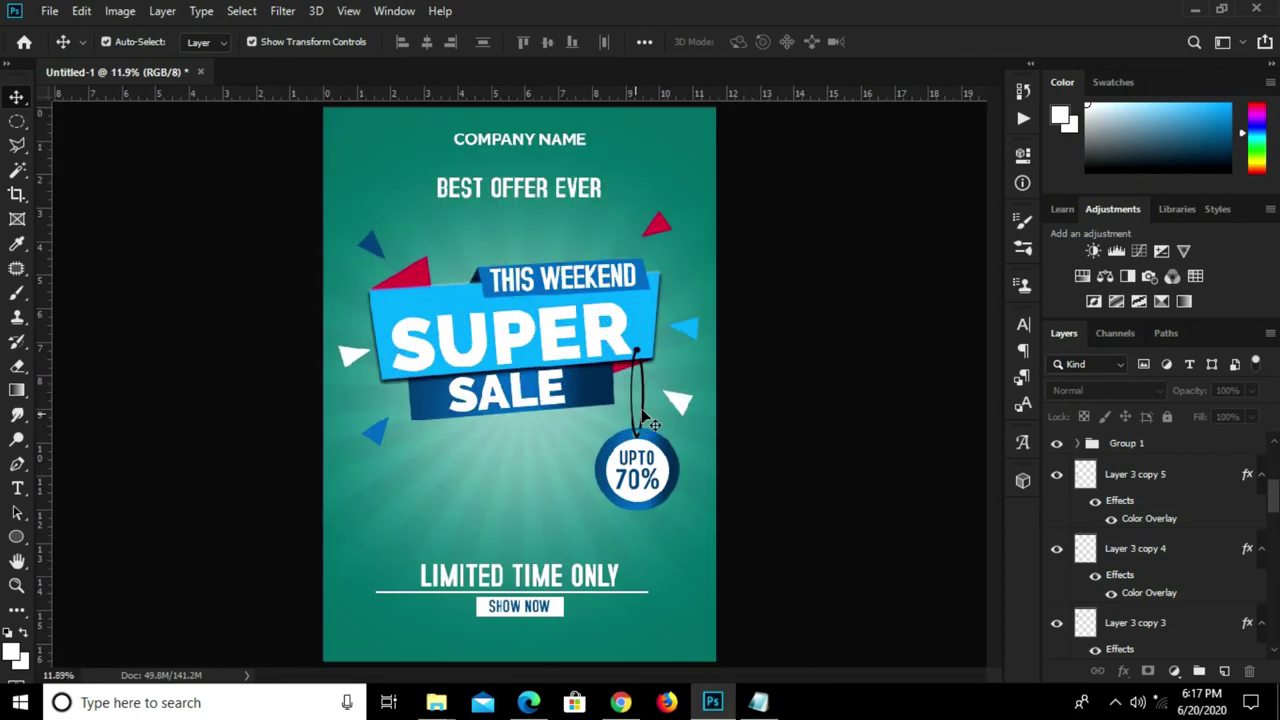